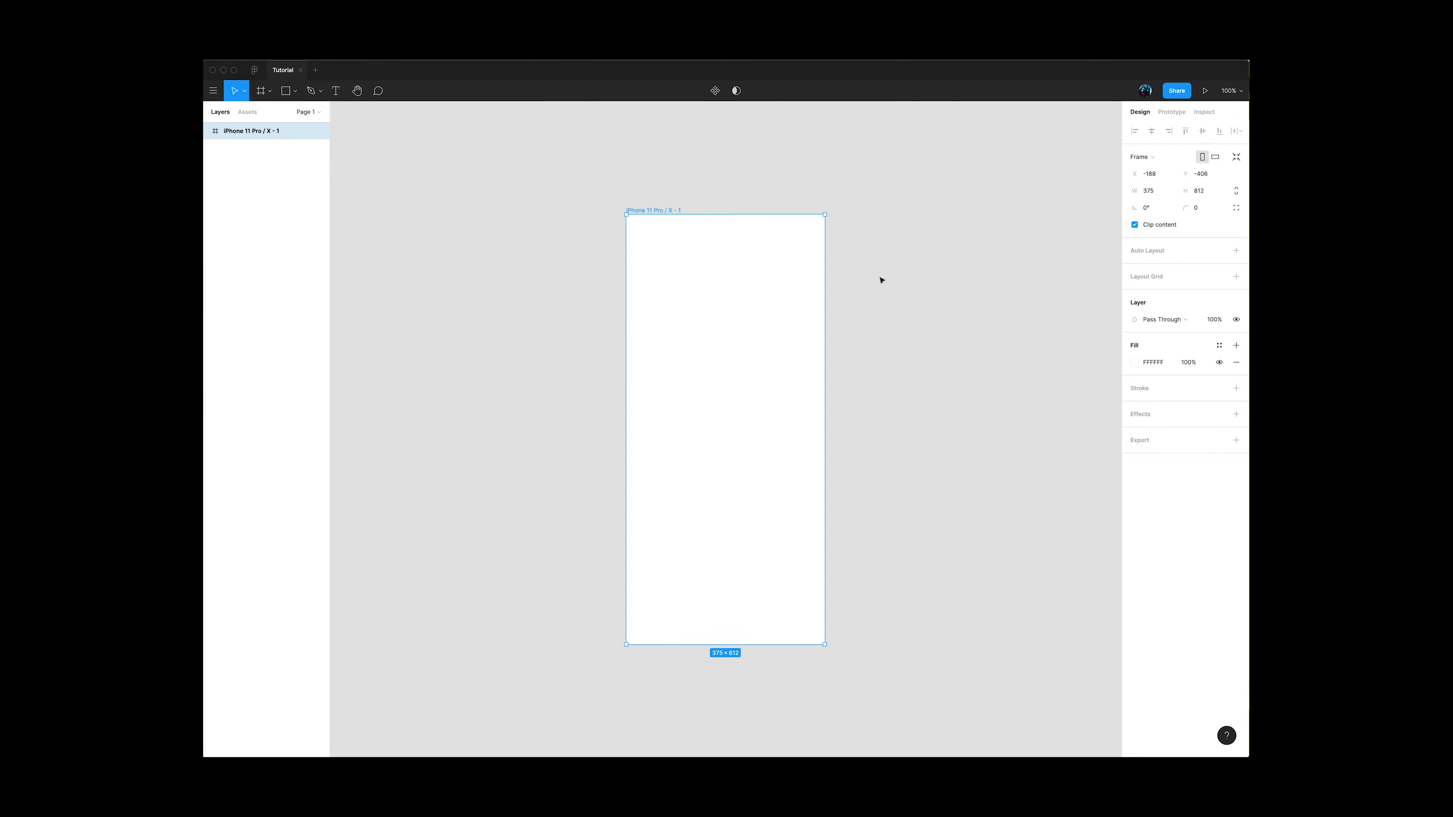
Add a large 3.14 text and centre it horizontally in the upper part of the iPhone frame.
key("Escape")
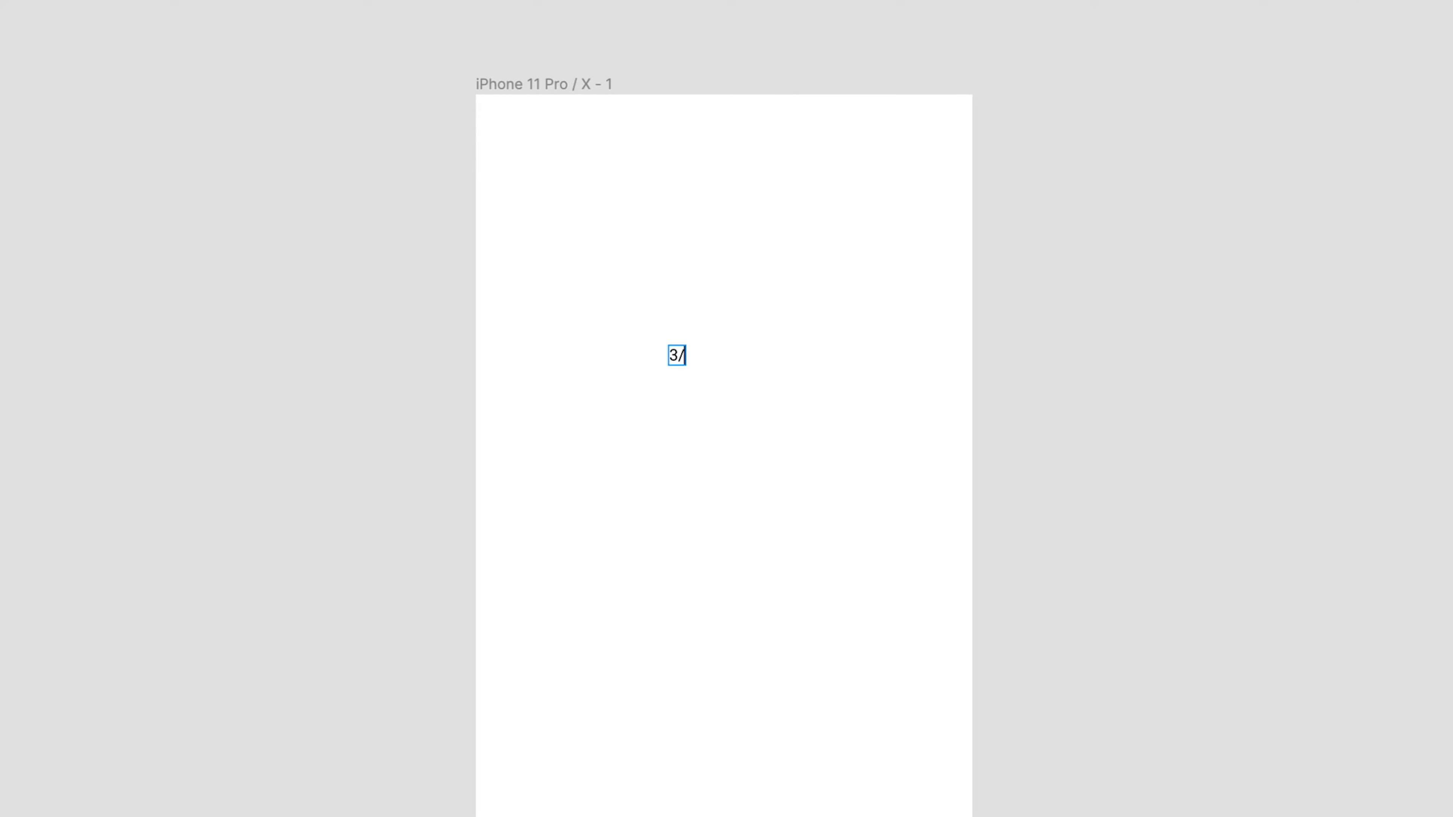
key("Escape")
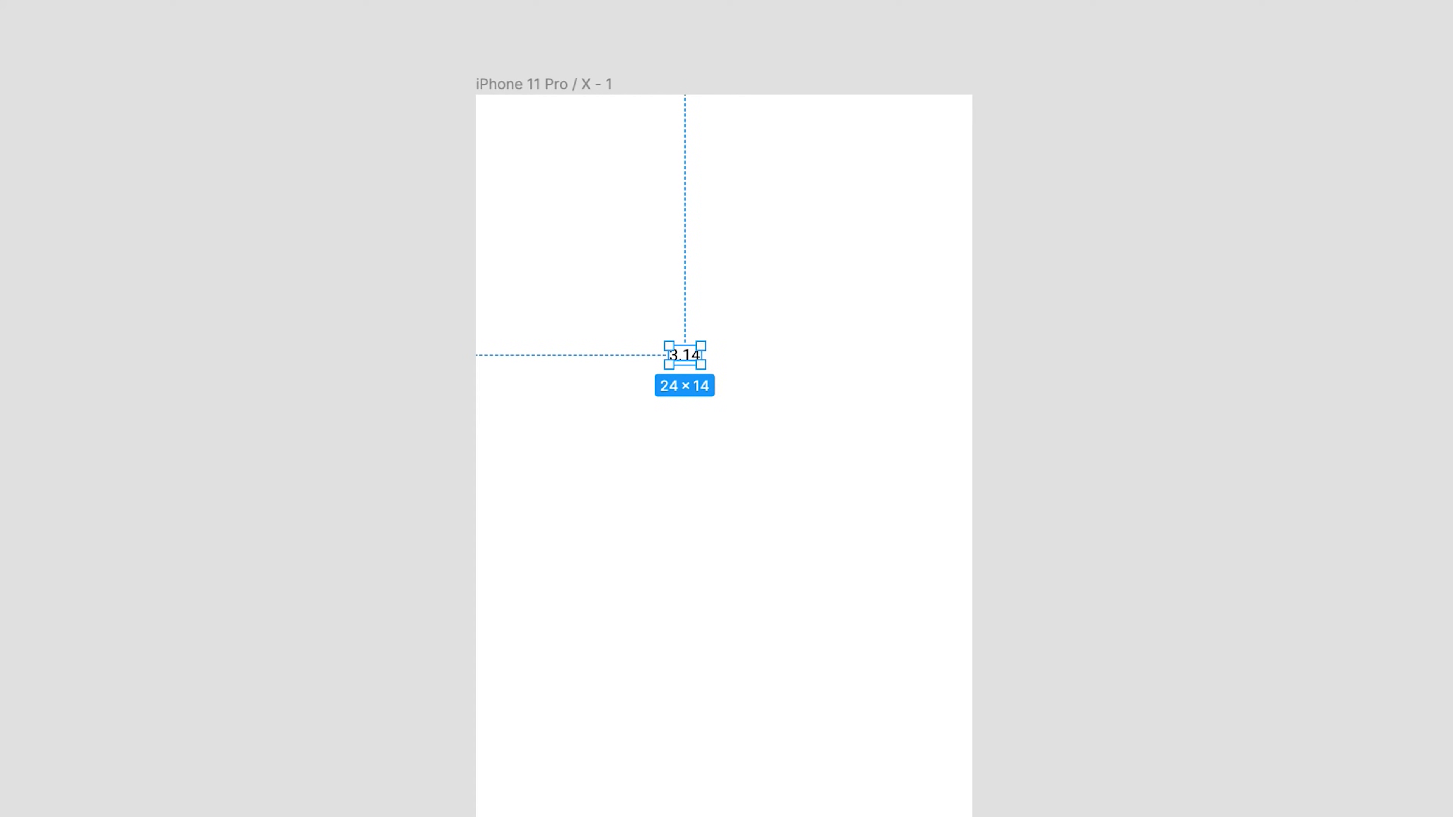
left_click_drag(755, 393, 727, 354)
left_click(924, 290)
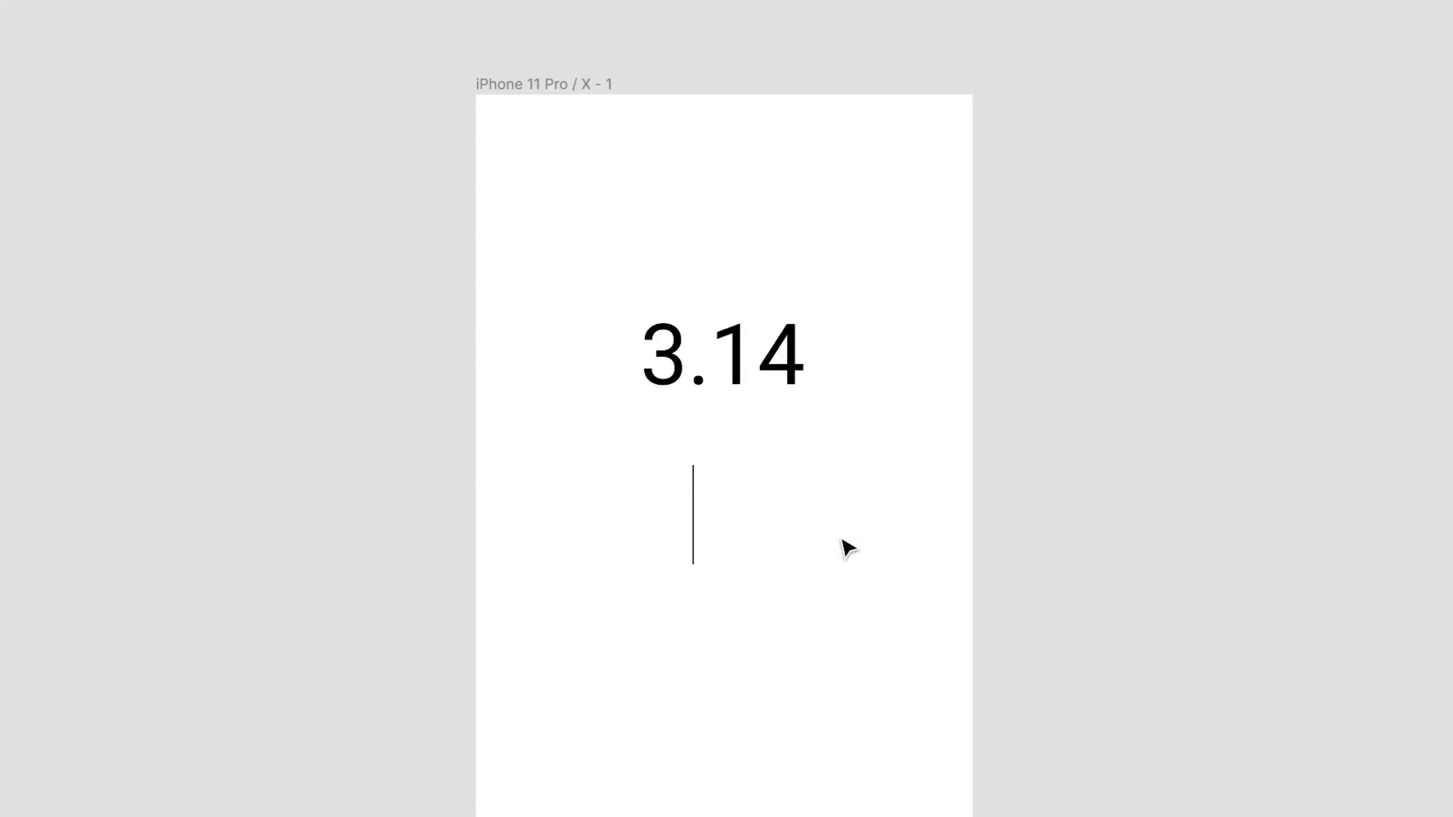
Add a small caption reading Safe me score and centre it directly beneath the 3.14 text.
type("Safe")
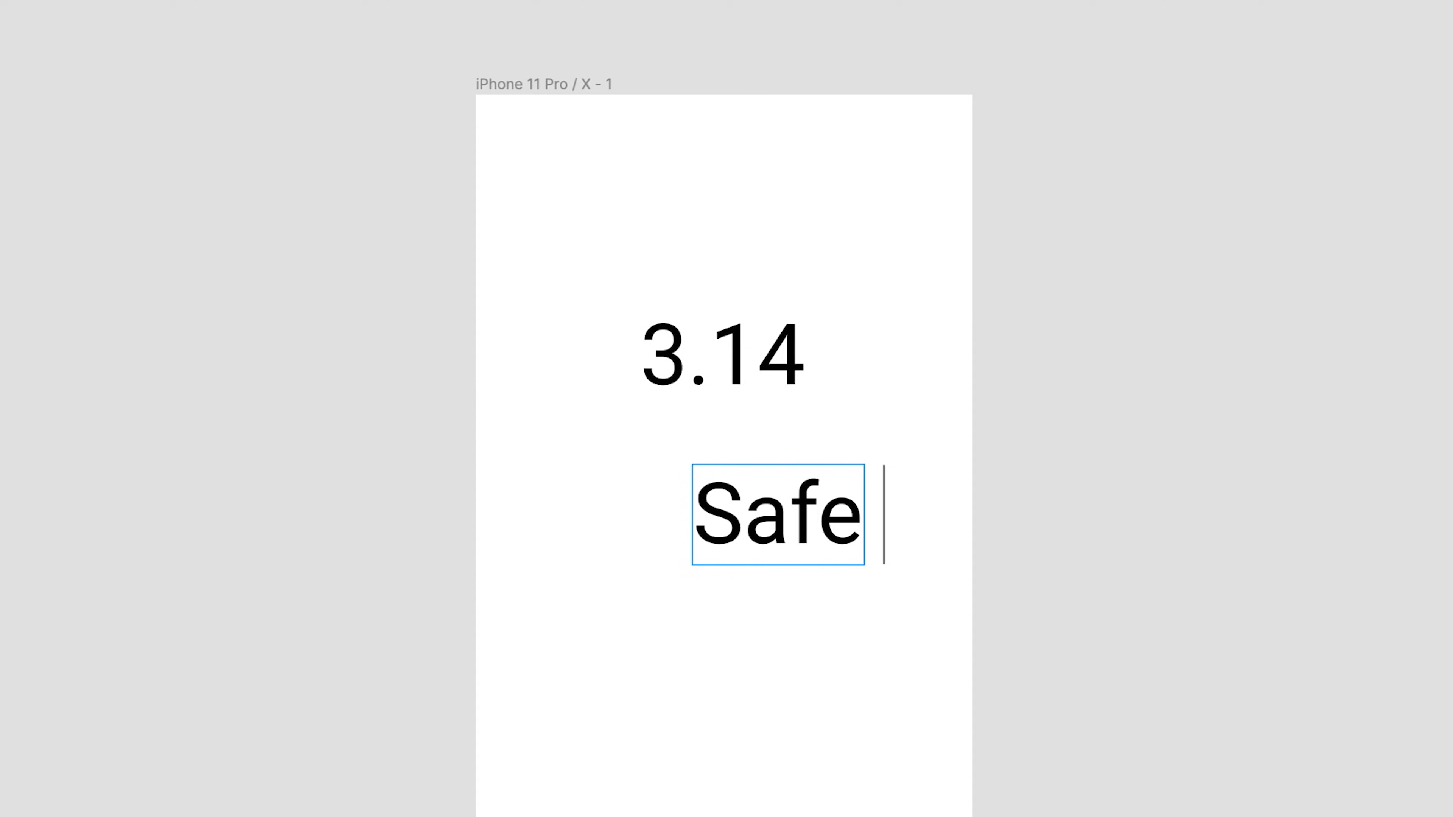
type(" me")
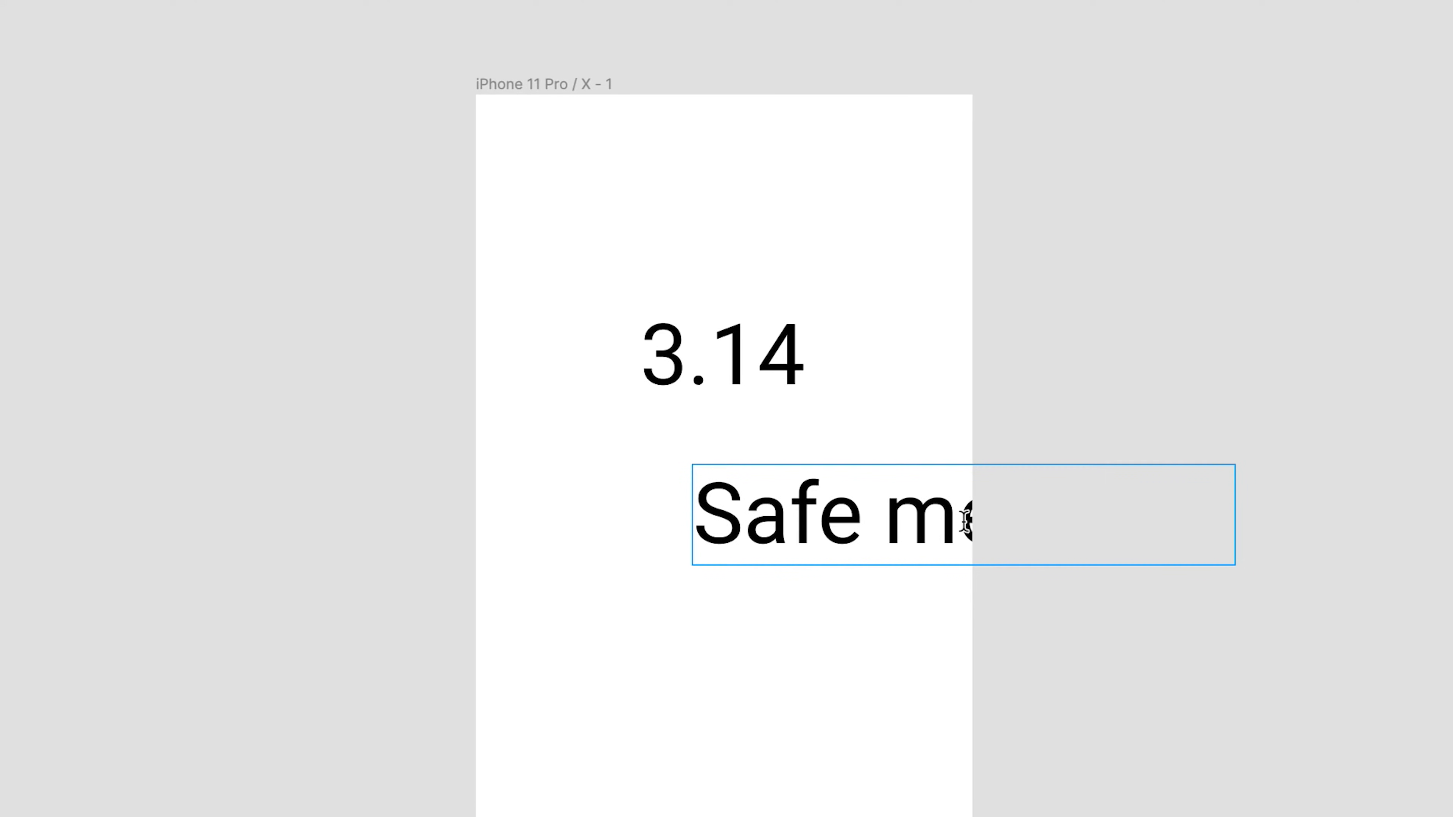
left_click(1108, 371)
left_click_drag(893, 519, 654, 470)
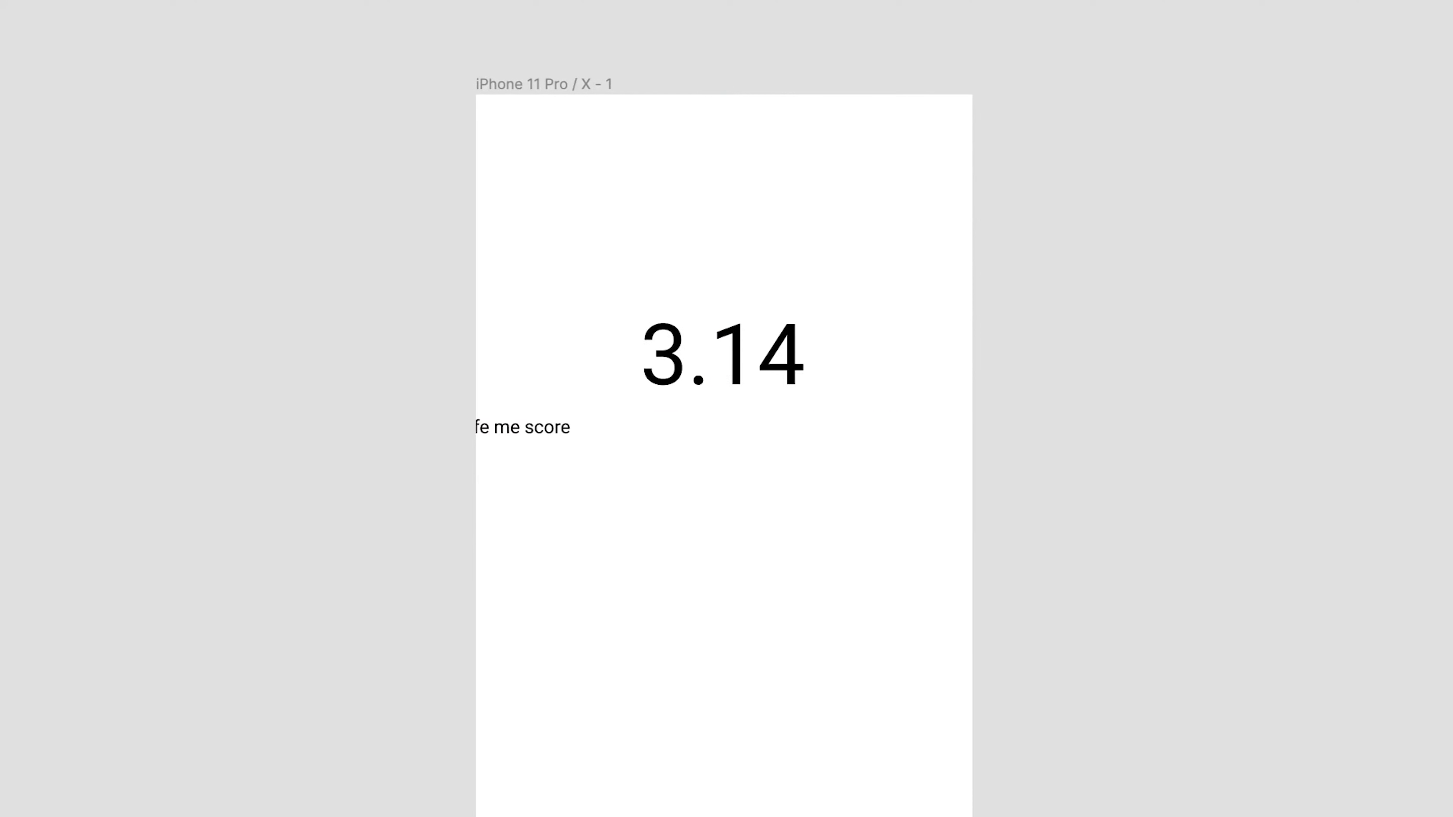
left_click_drag(549, 440, 740, 452)
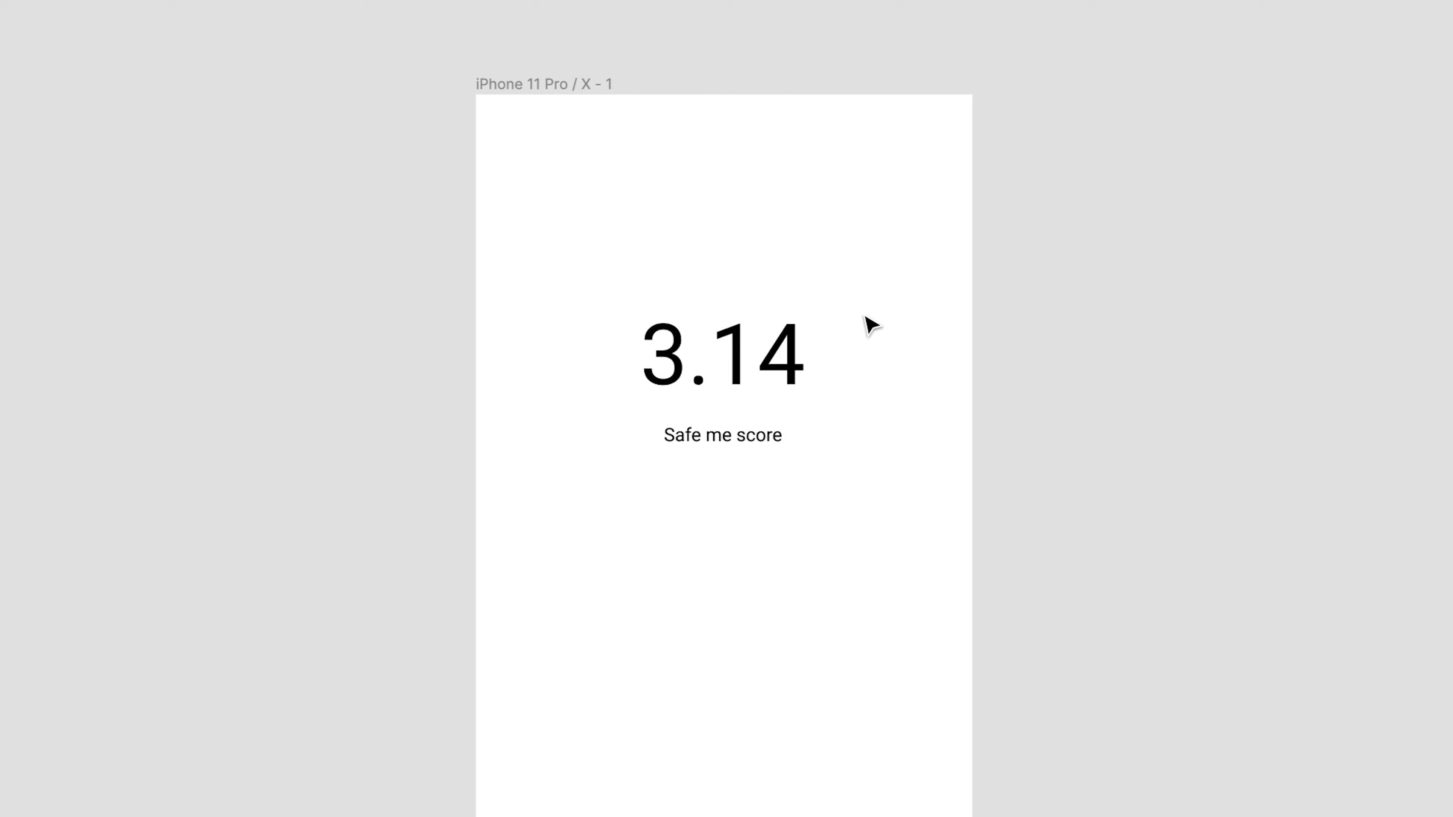
Draw a 264 × 264 circle around the score and shape it into a thin ring arc open at the bottom.
left_click_drag(723, 385, 898, 560, "alt+shift")
left_click_drag(882, 385, 681, 488)
left_click_drag(811, 384, 806, 436)
left_click_drag(658, 440, 662, 446)
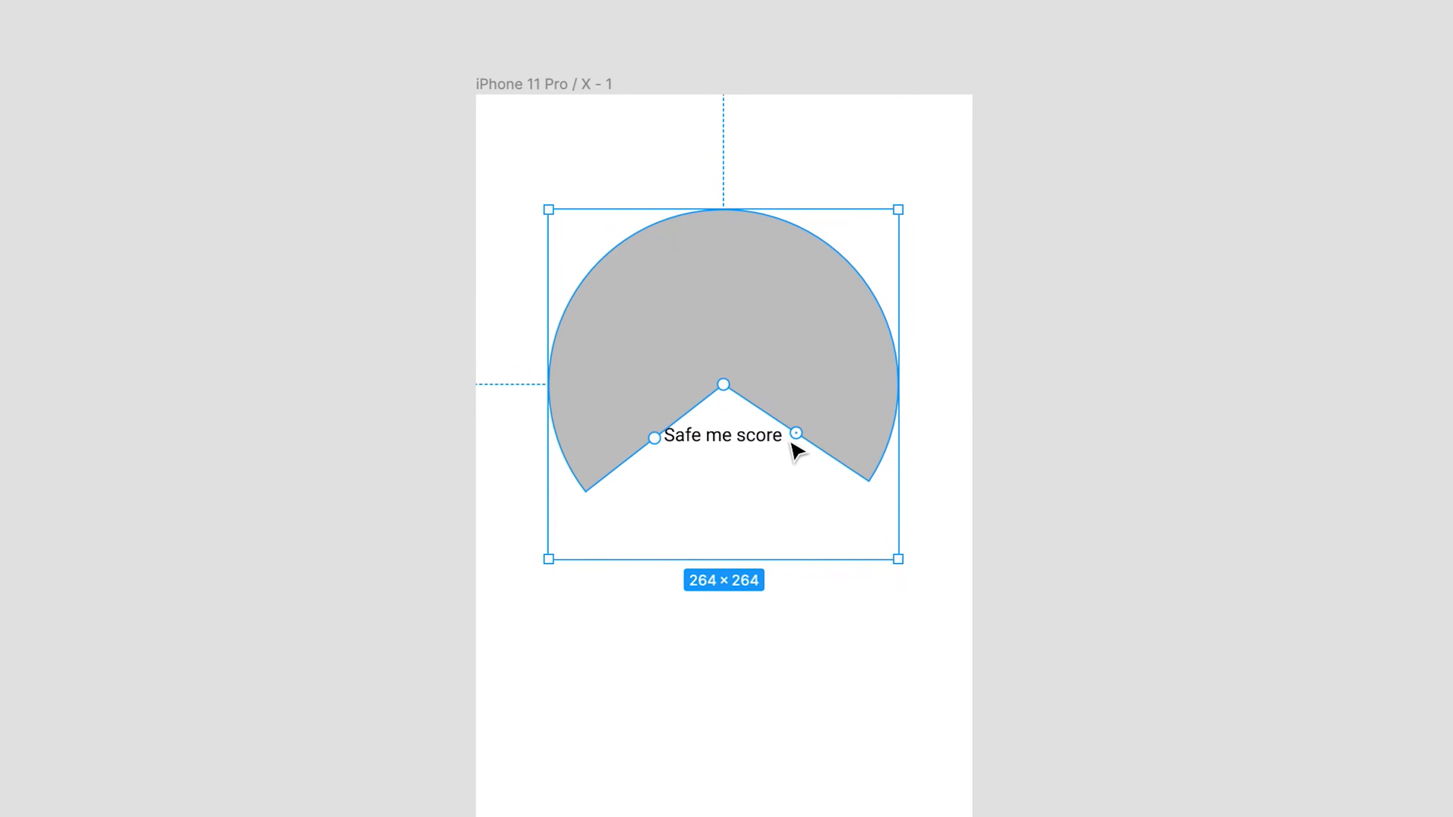
left_click_drag(796, 436, 798, 438)
left_click_drag(723, 385, 851, 309)
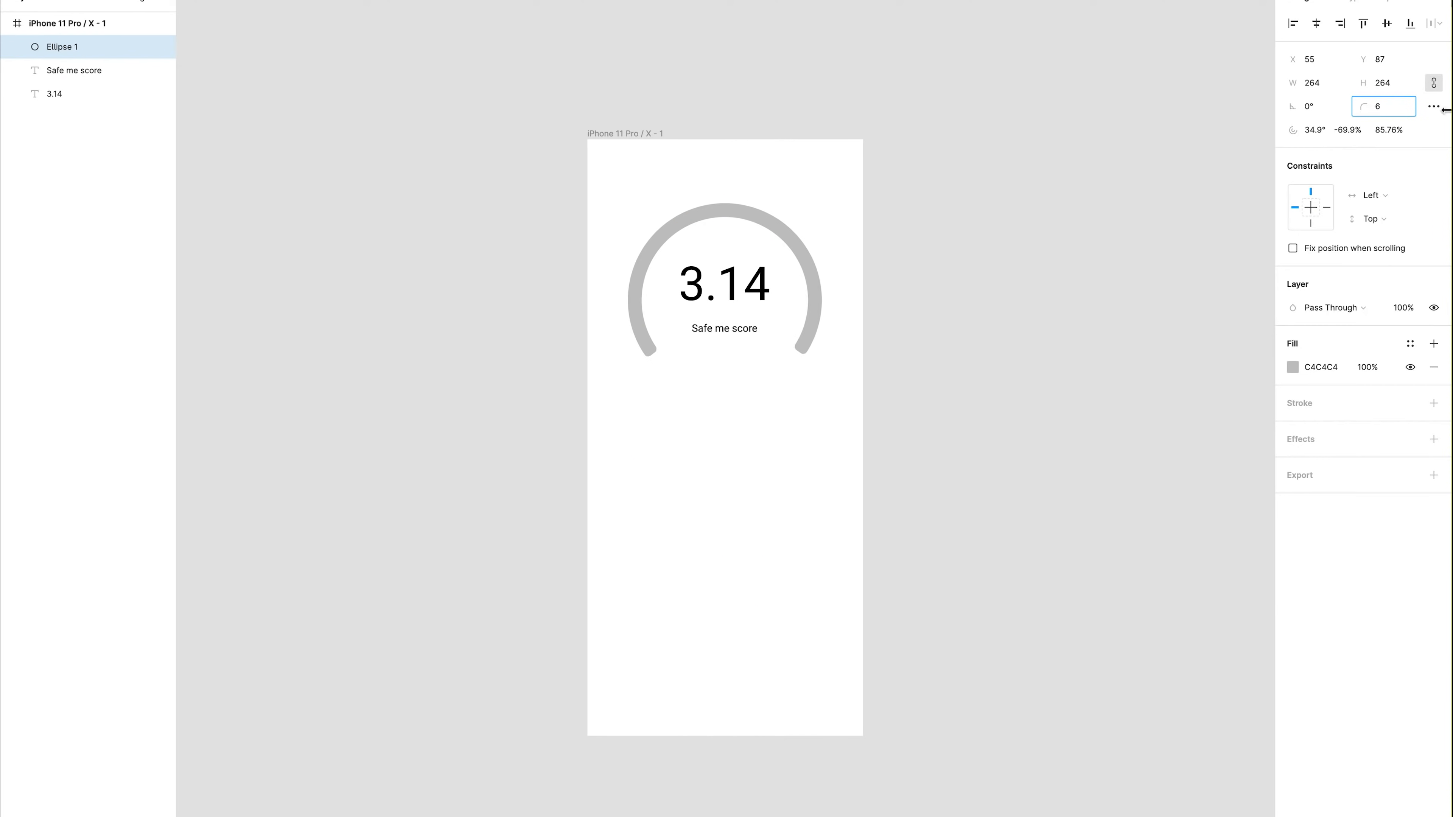
Enlarge the gauge arc to 288 × 288 about its centre and shorten its duplicate to a sweep of about -52.8%.
left_click_drag(819, 241, 827, 240, "alt")
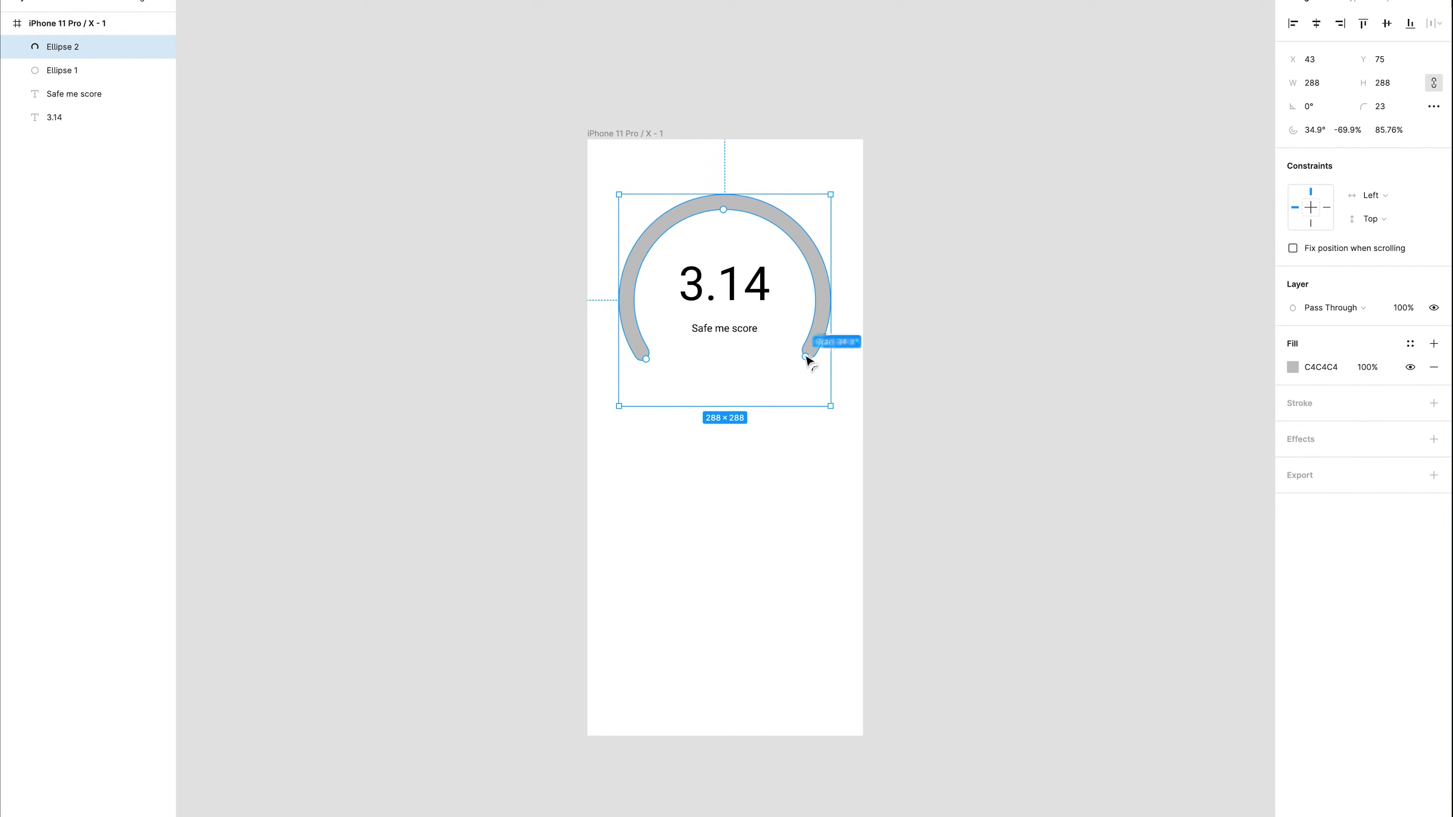
left_click_drag(807, 360, 823, 293)
left_click_drag(739, 398, 643, 343)
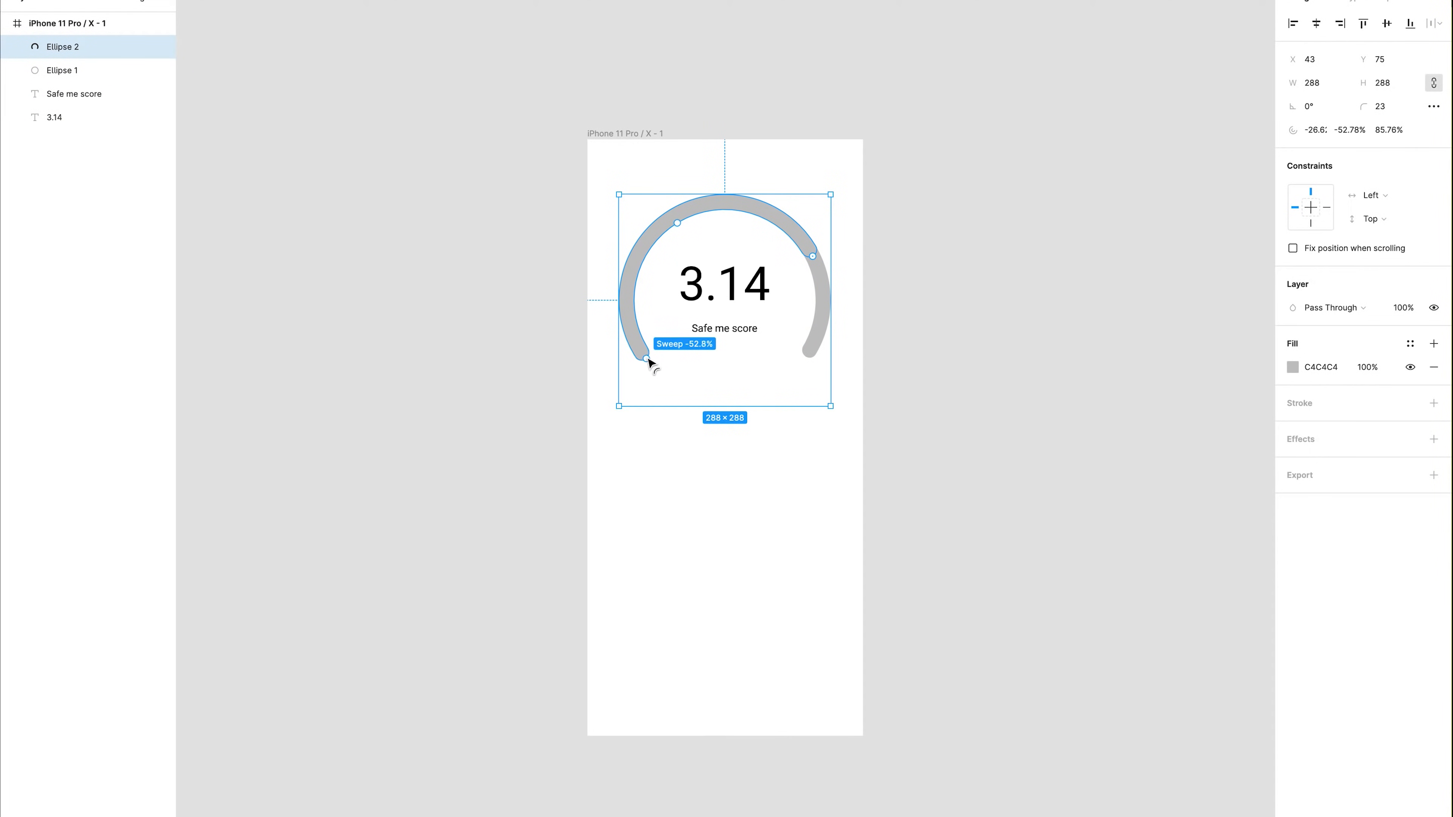
Lighten the fill of the full-length background arc to F0F0F0.
left_click(859, 359)
left_click(821, 329)
left_click(1293, 368)
left_click_drag(1102, 422, 1064, 399)
left_click(842, 429)
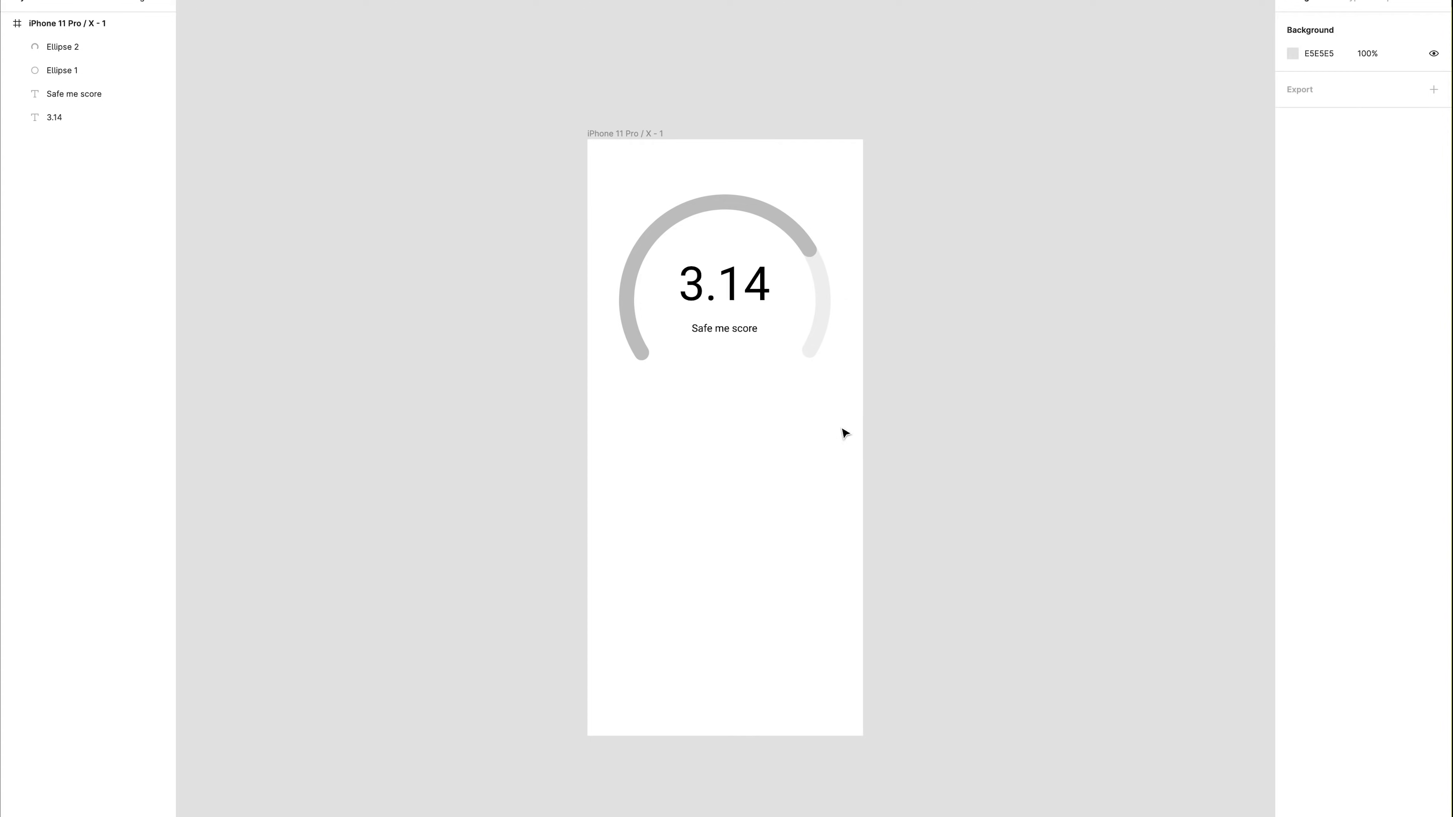
Draw a five-pointed star about 31 × 32 beside the gauge's upper right and set its ratio to about 59%.
left_click(295, 90)
left_click(286, 162)
left_click_drag(823, 188, 845, 211)
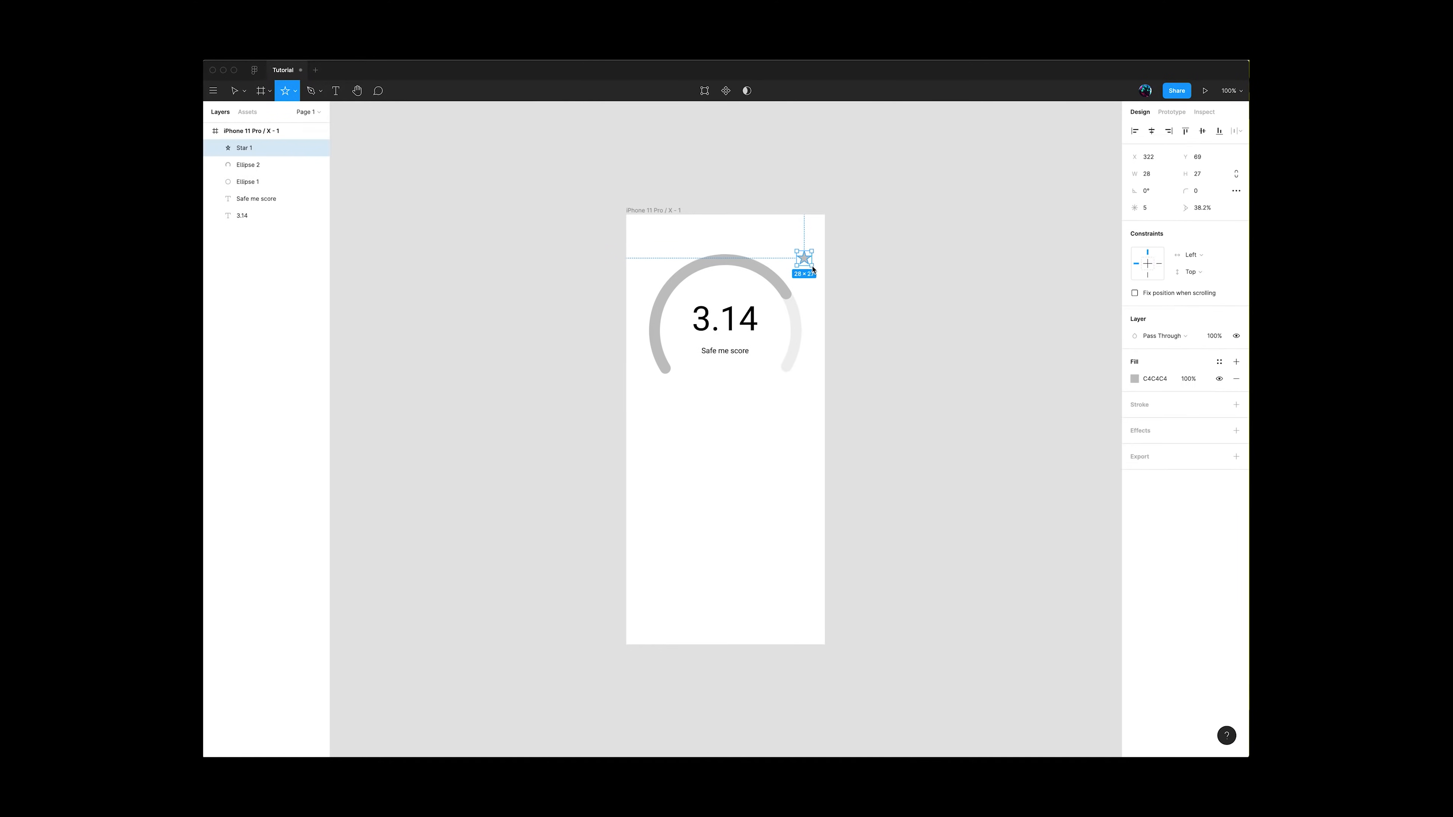
scroll(814, 273, "up", 5, "ctrl")
left_click_drag(806, 258, 808, 258)
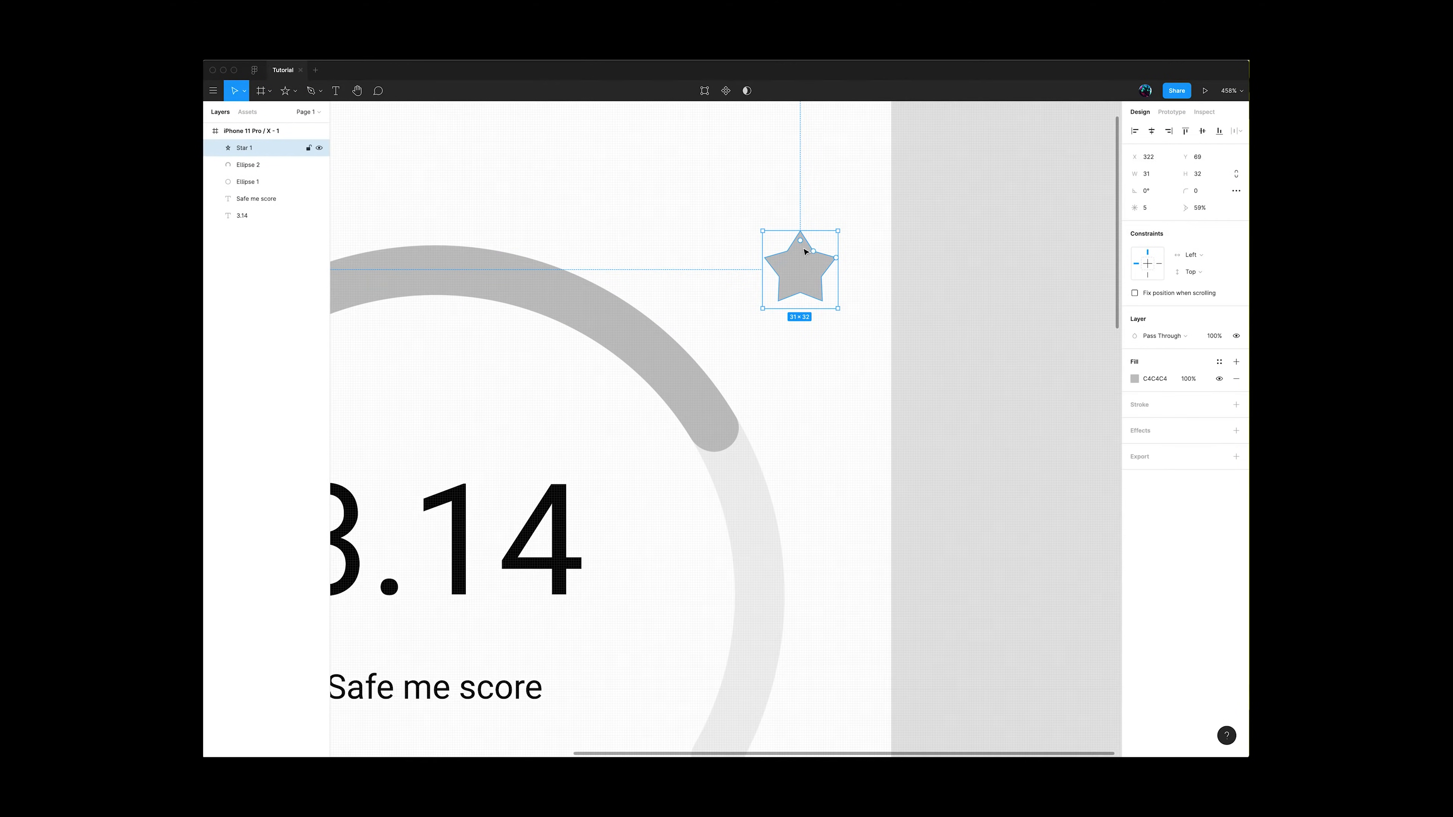
Turn the star into an outline with no fill, a black inside stroke of 2 and a corner radius of 2.
left_click(1236, 405)
left_click(1236, 379)
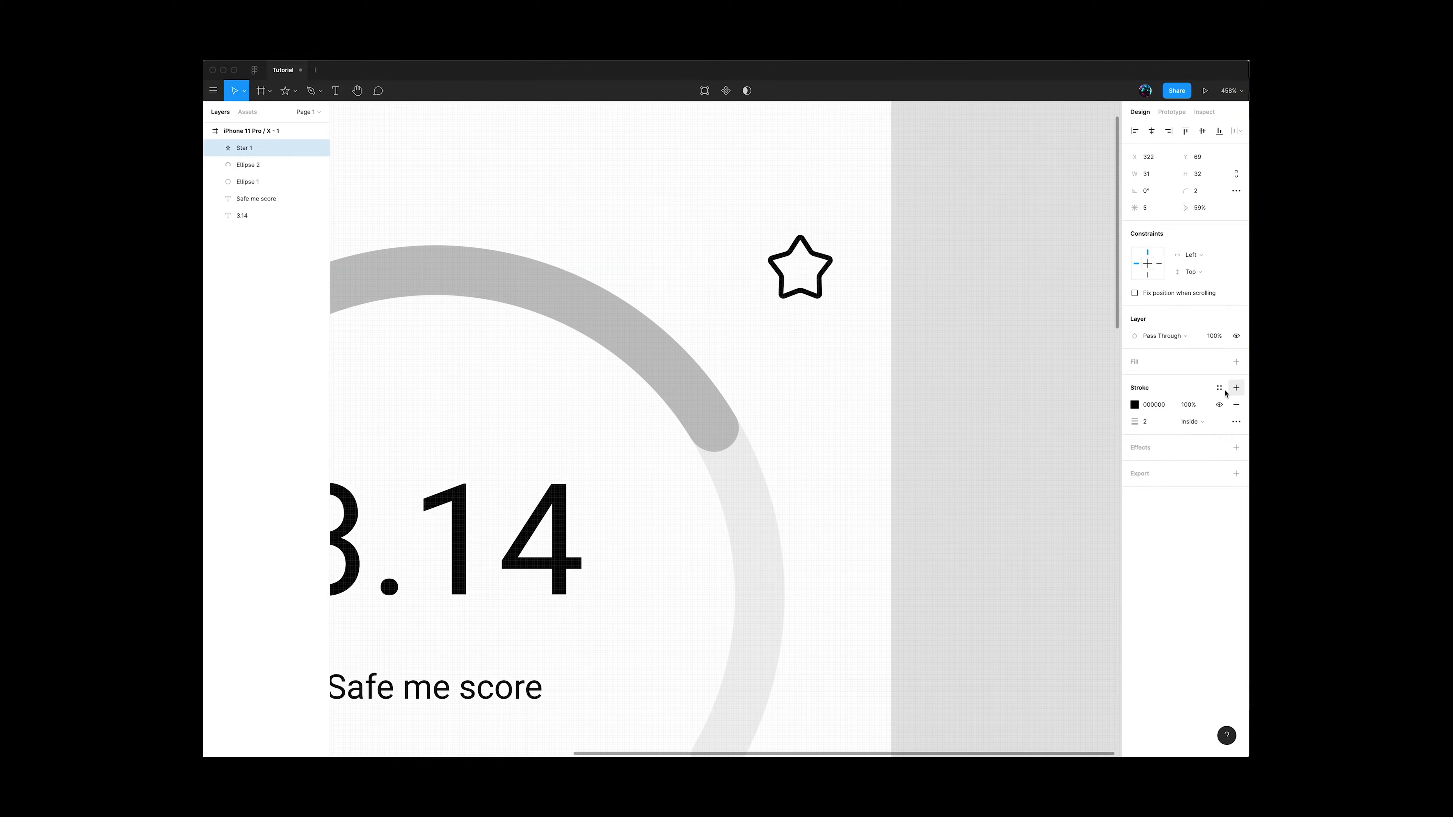
key("Escape")
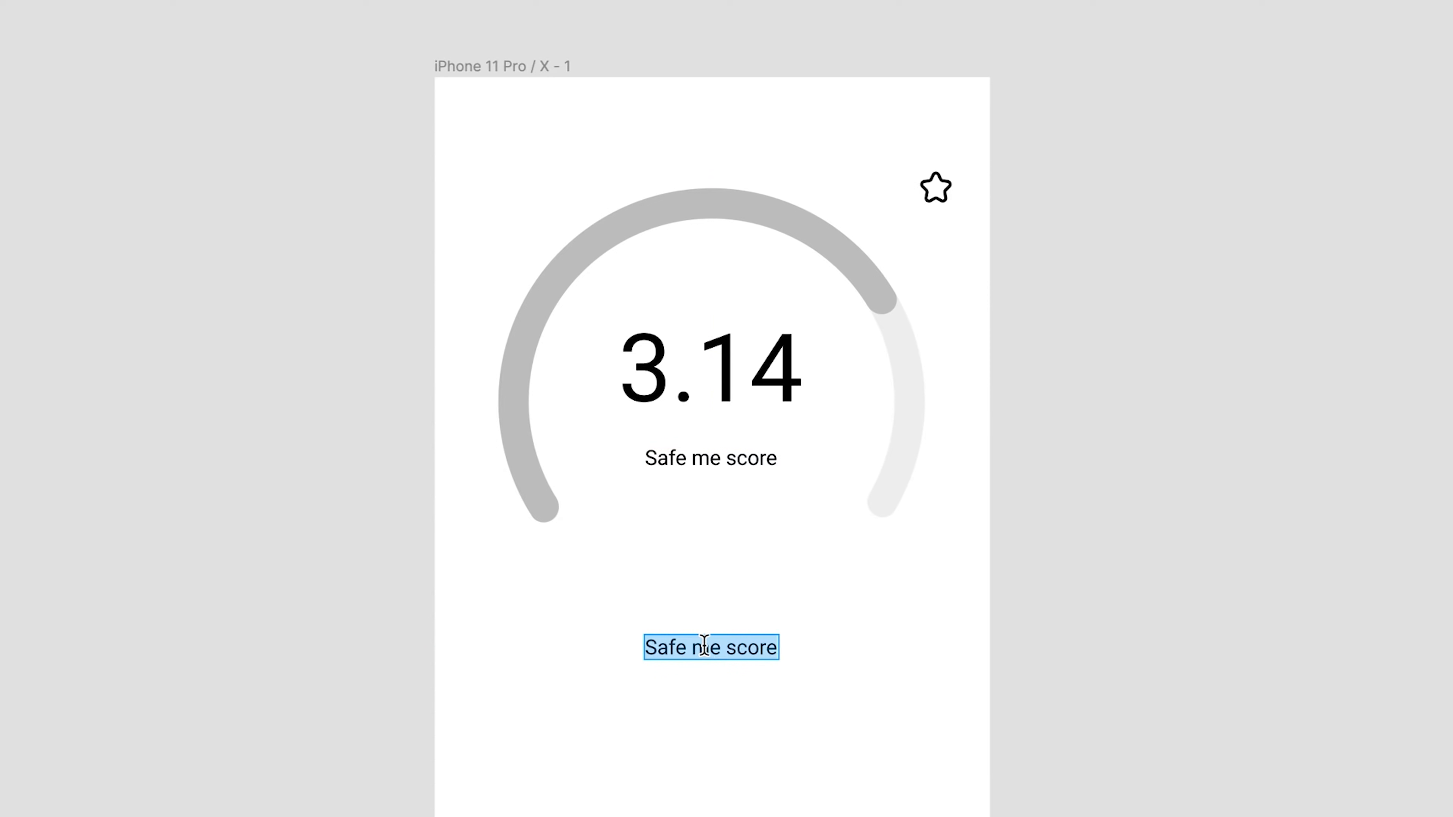
Create a Confidence: label below the gauge and a High label beside it on the same line.
type("Confidence:")
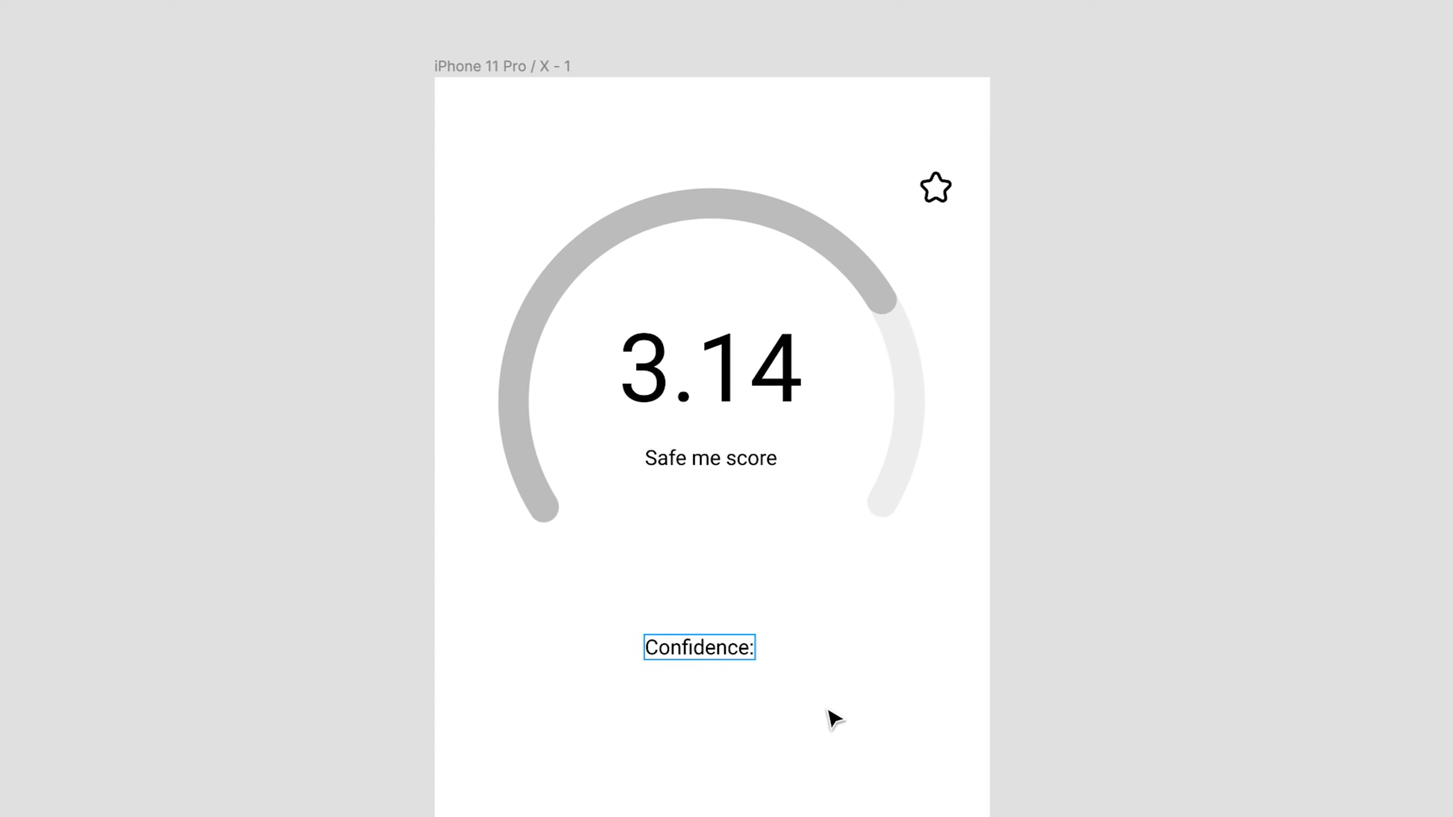
left_click_drag(717, 650, 849, 659, "alt")
key("Return")
type("High")
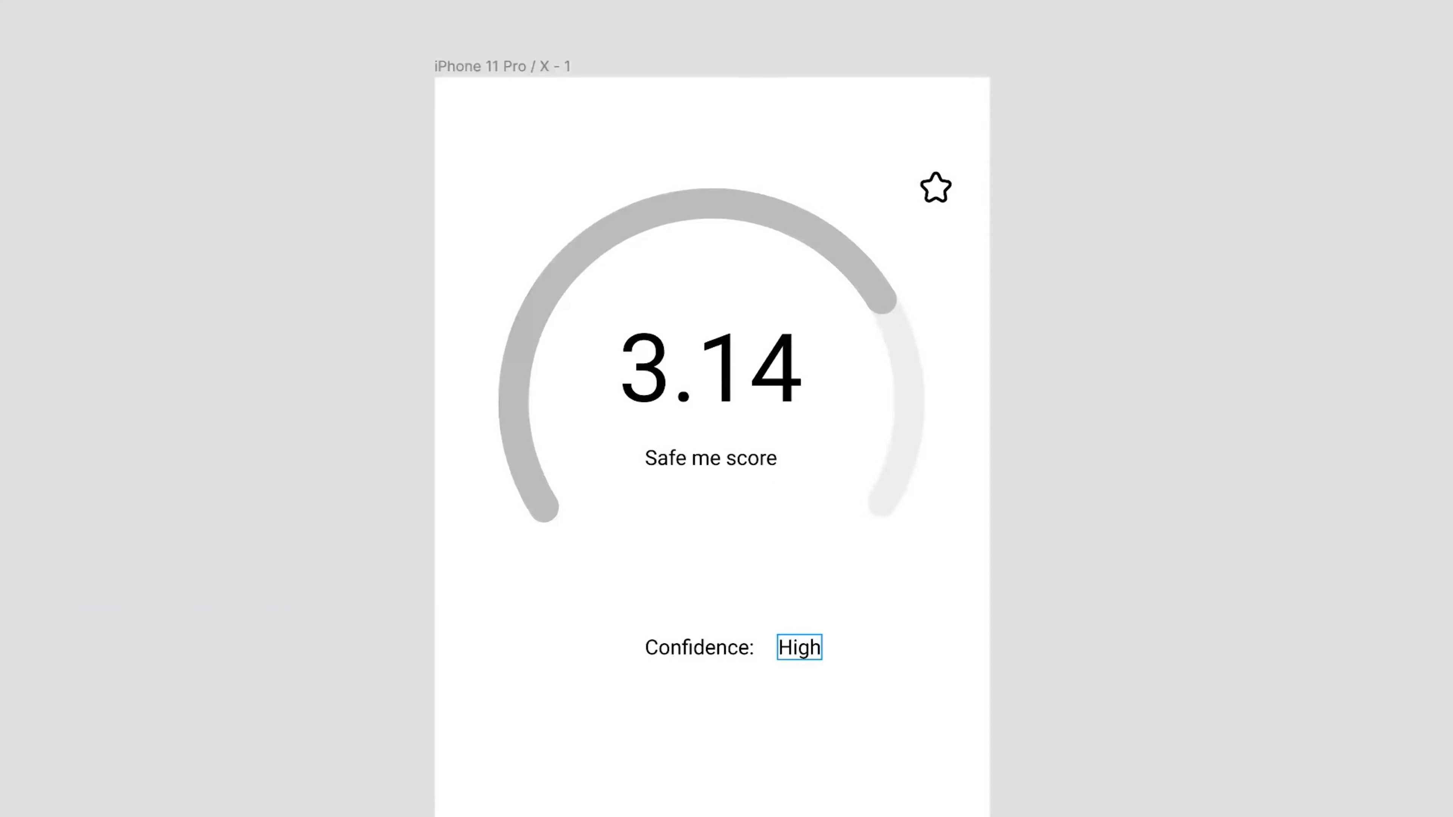
Draw a rounded rectangle about 40 × 26 around High, send it behind the text and enlarge it slightly from its centre.
left_click_drag(768, 628, 828, 667)
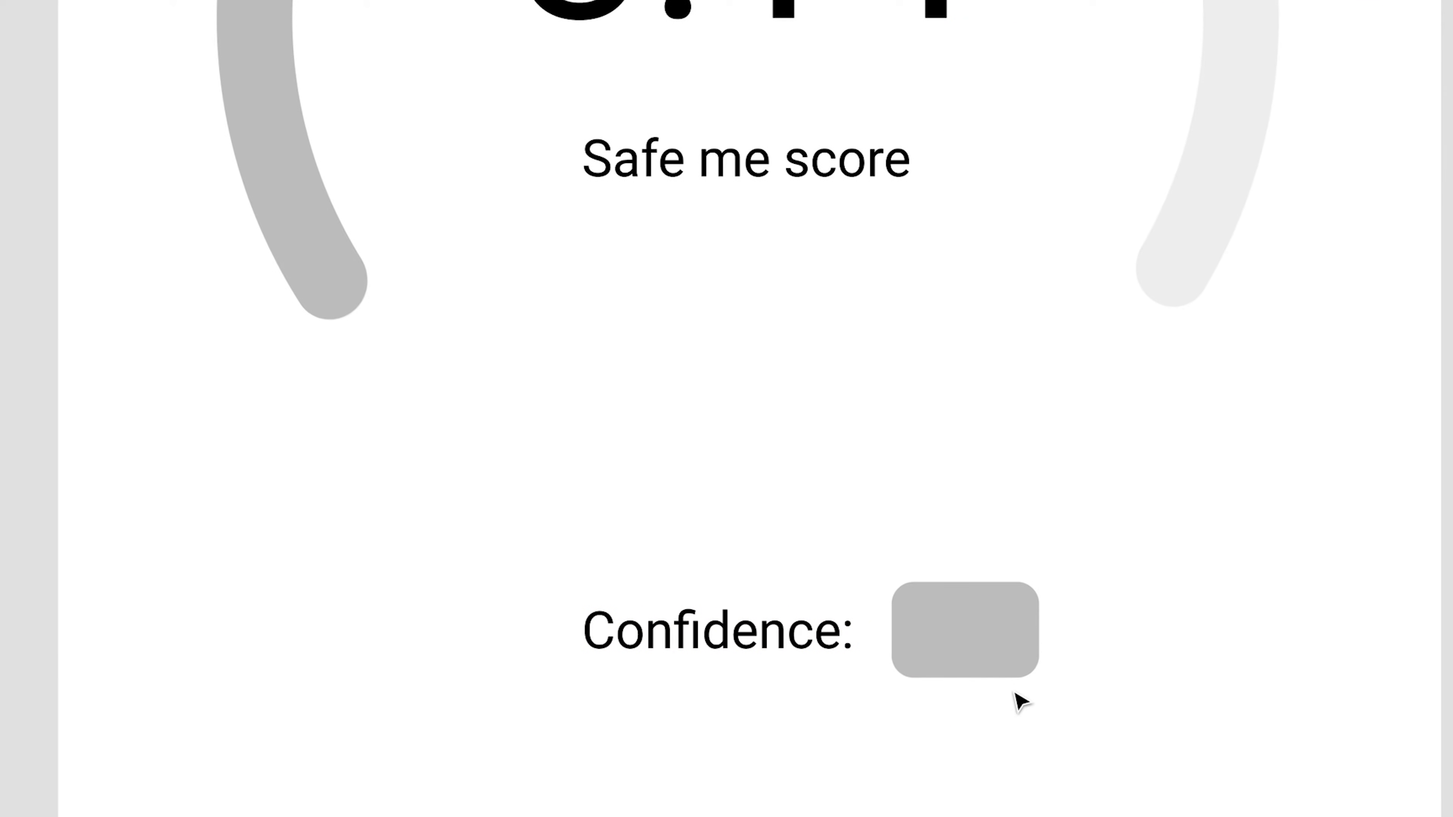
left_click(1006, 665)
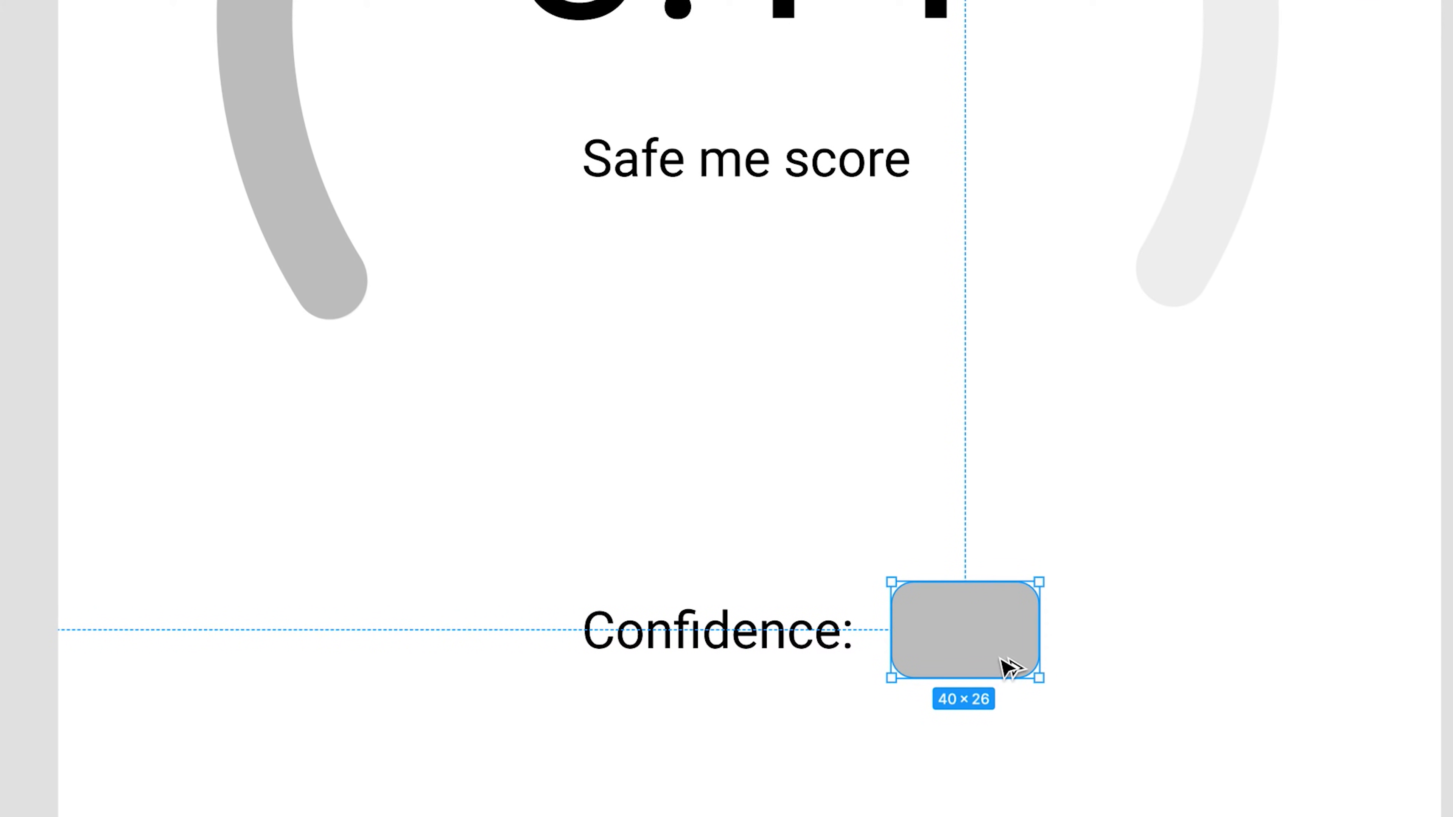
key("ctrl+bracketleft")
left_click_drag(1044, 675, 1054, 684, "alt+shift")
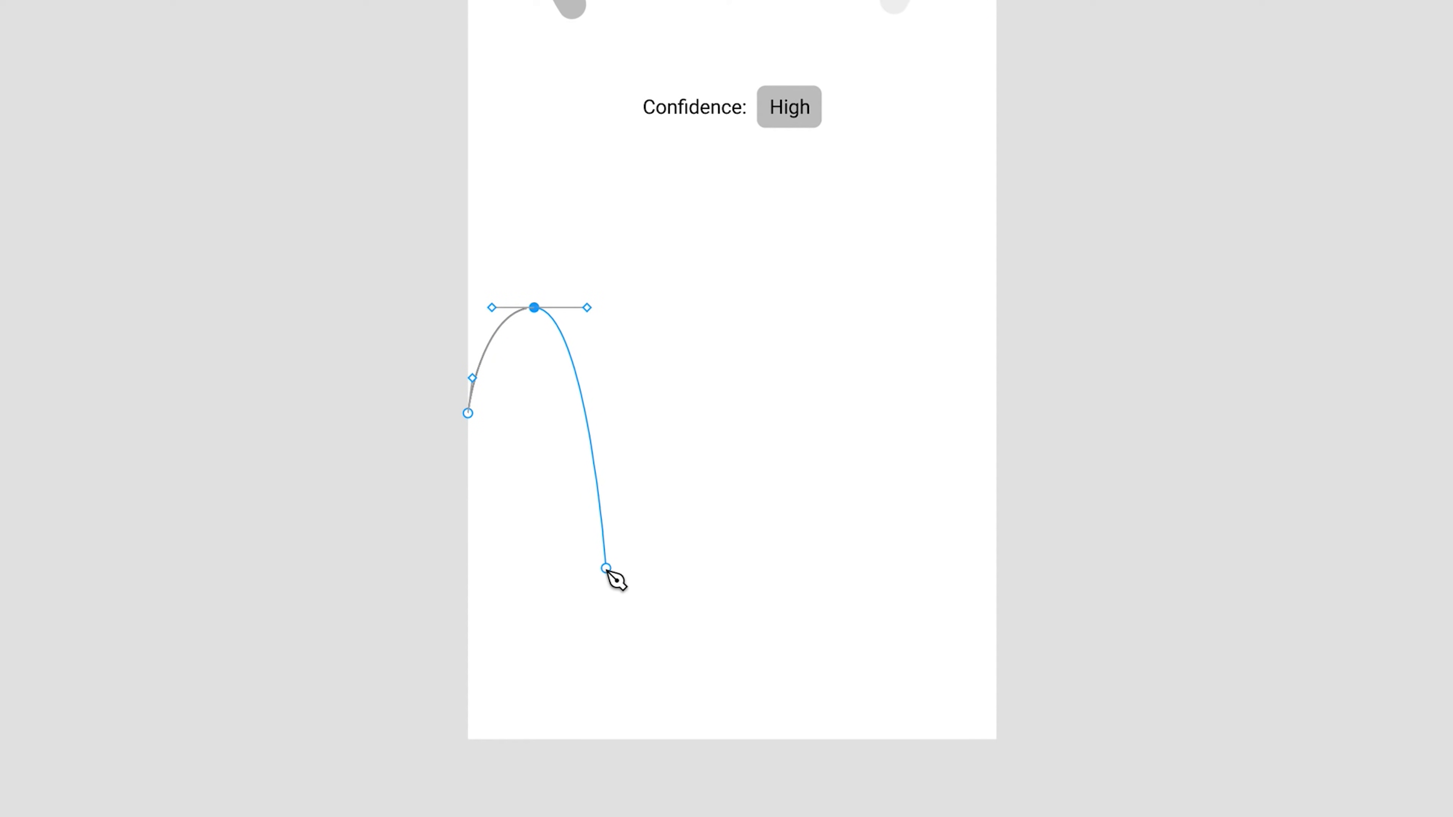
Draw a smooth wavy graph curve with the Pen tool from the frame's left edge below the confidence label.
left_click_drag(602, 576, 677, 577)
left_click_drag(669, 429, 715, 429)
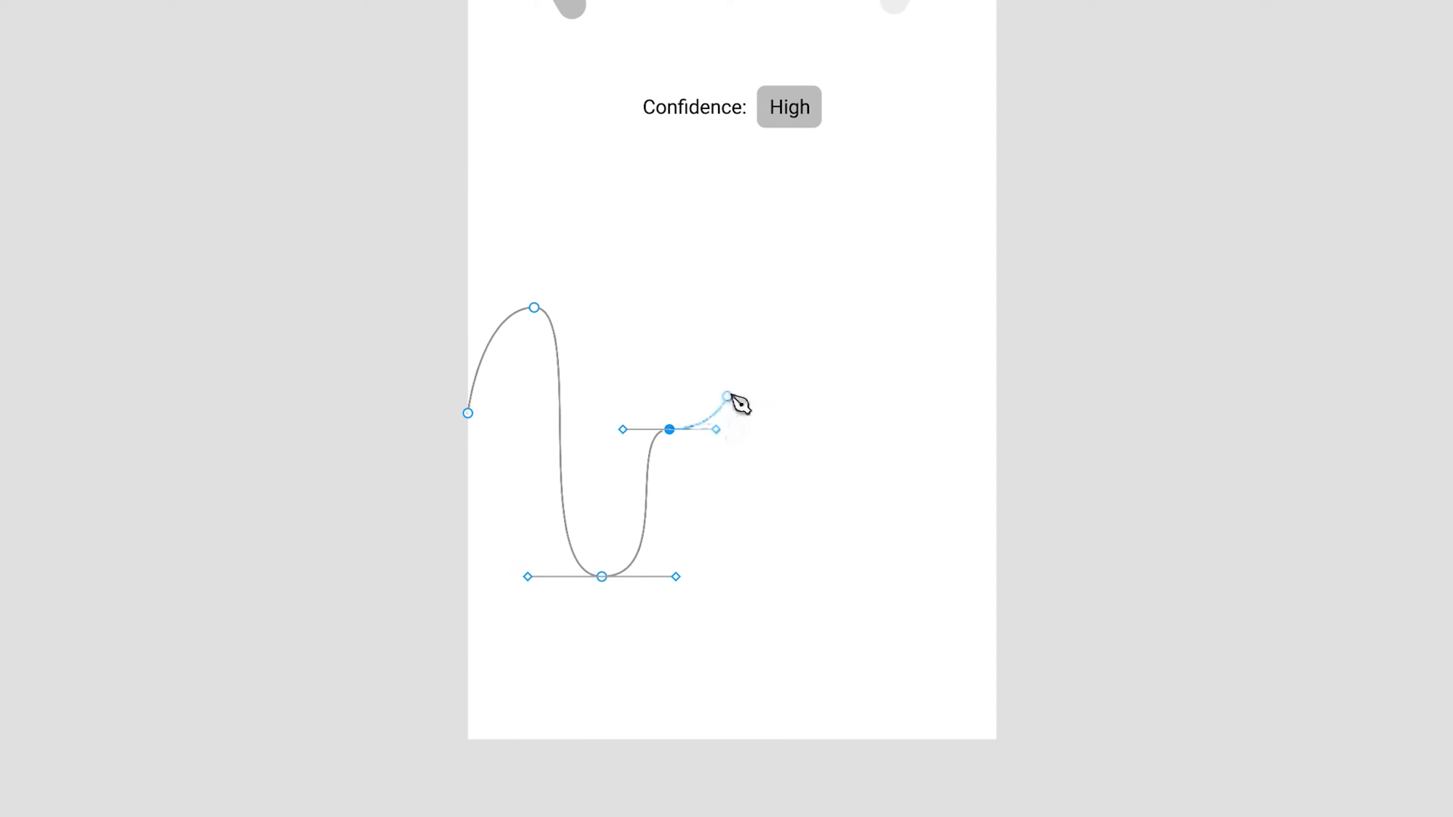
left_click_drag(749, 316, 801, 318)
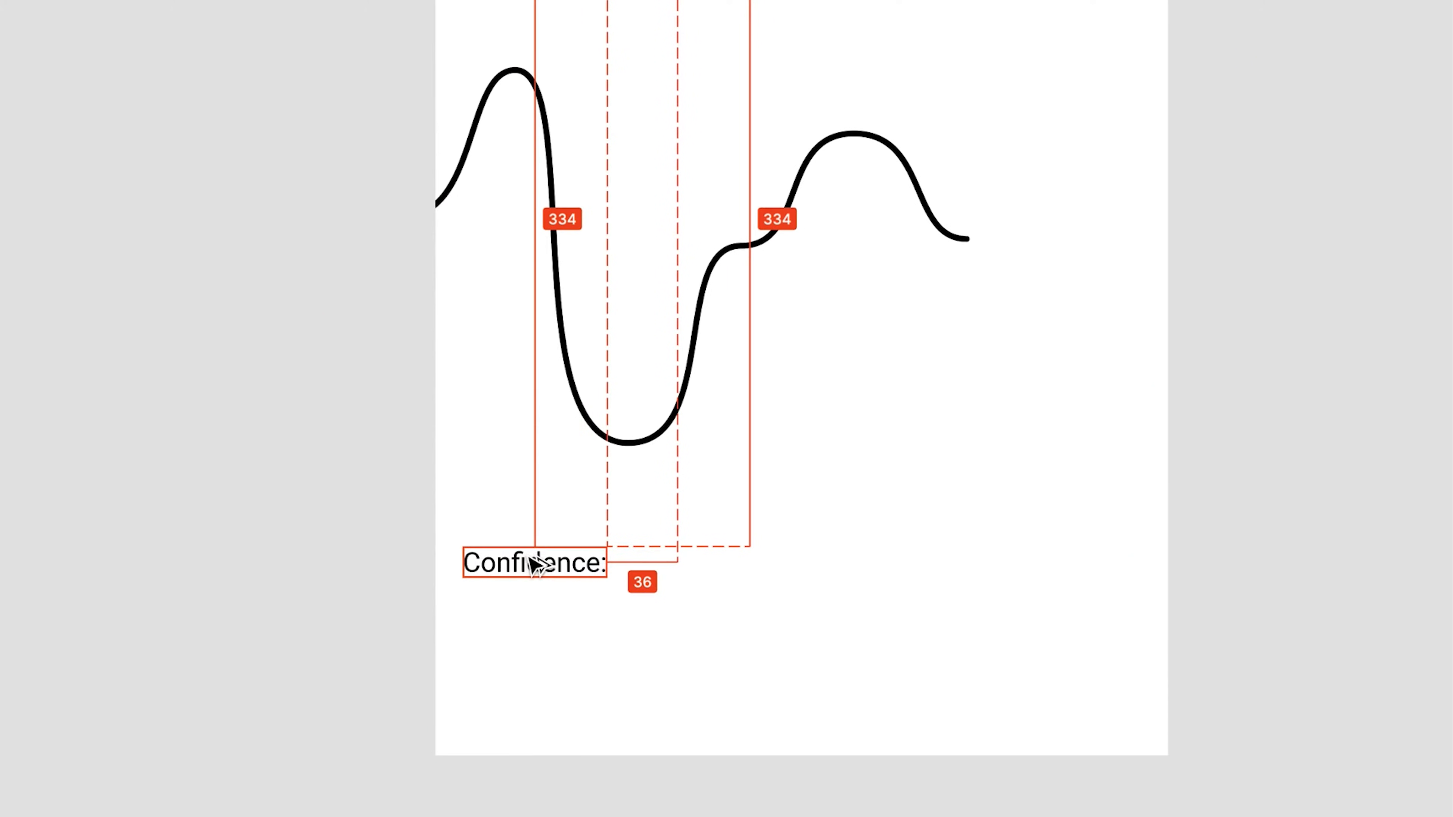
Add a row of month labels reading oct, nov, dec and jan beneath the graph curve.
double_click(526, 558)
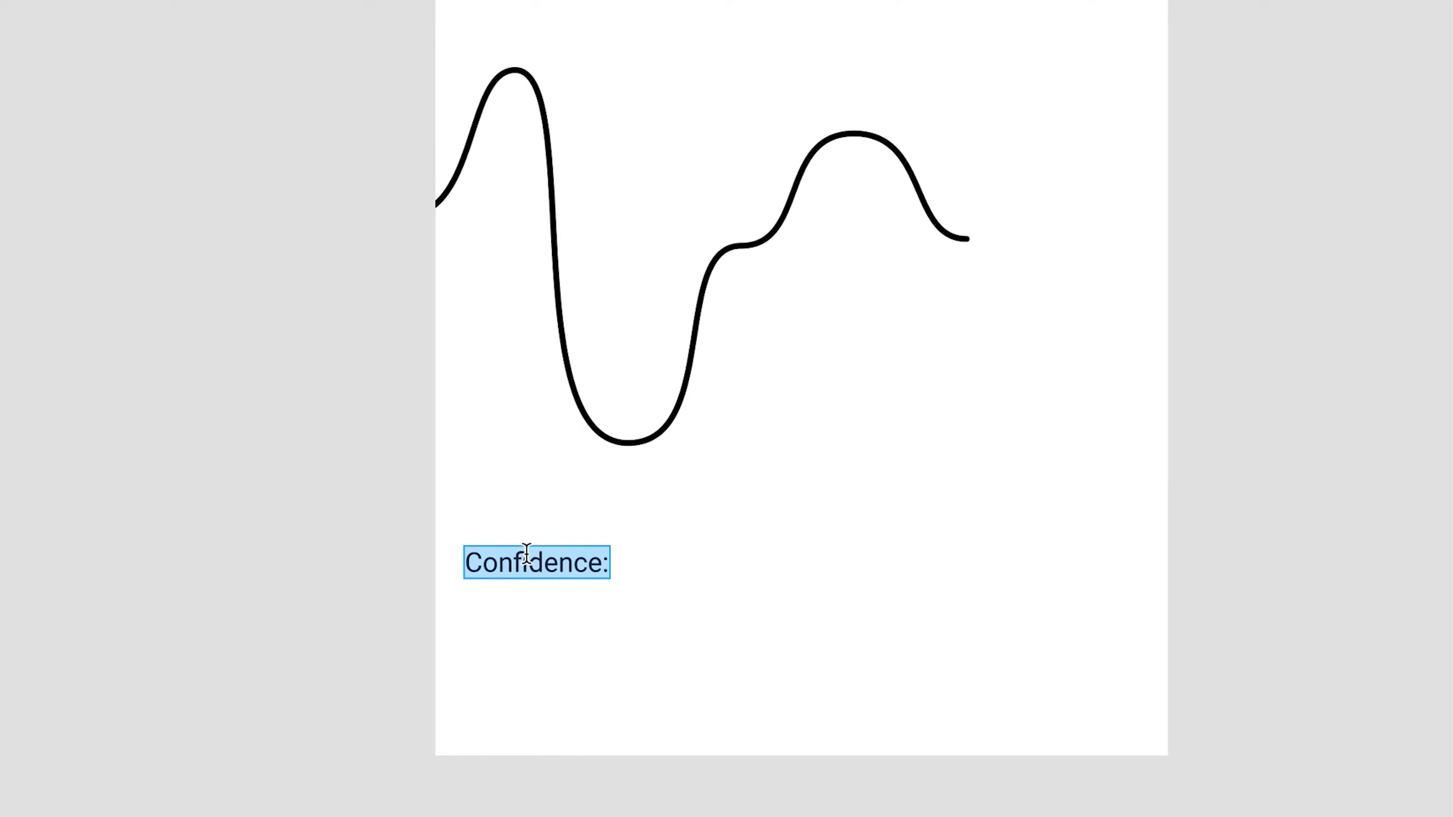
type("oct")
key("Escape")
left_click_drag(496, 577, 968, 566, "alt")
key("Return")
type("nov")
key("Escape")
key("Return")
type("dec")
key("Escape")
key("Return")
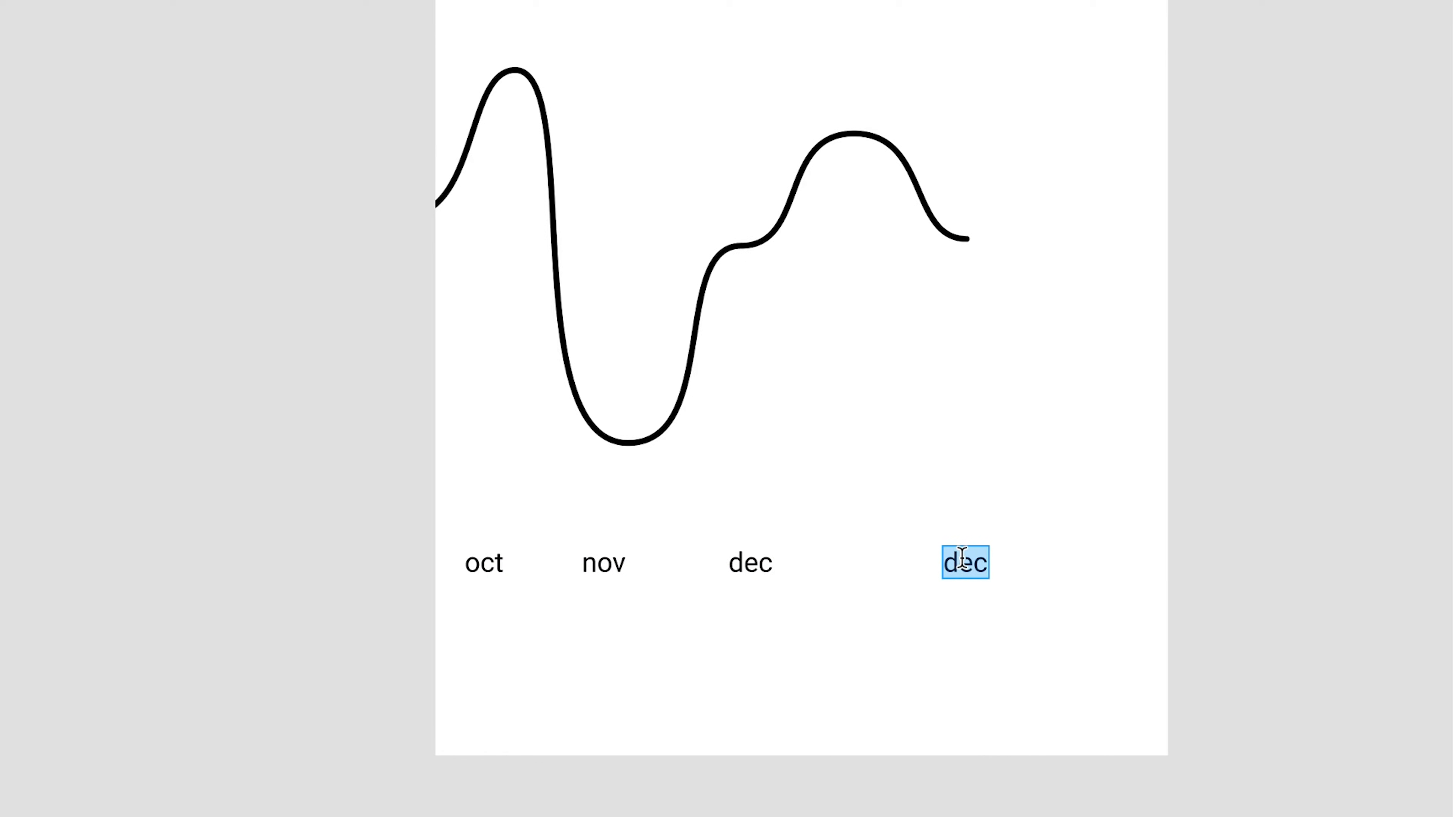
Draw a full-width grey bar about 375 × 77 along the frame's bottom and extend its upper edge slightly.
scroll(1029, 531, "right", 3)
key("r")
left_click_drag(370, 602, 1102, 753)
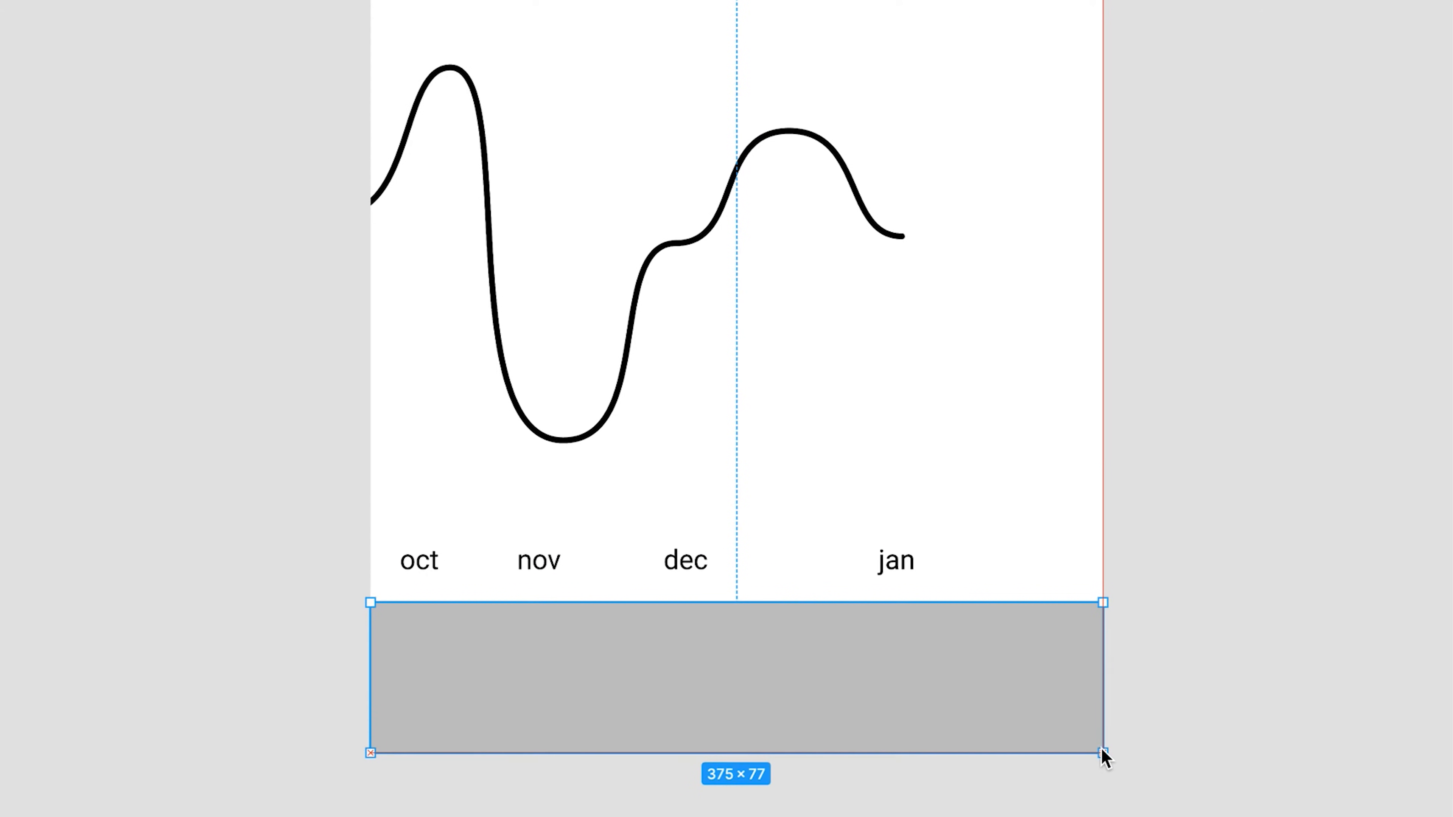
left_click_drag(736, 602, 746, 598)
left_click(1208, 720)
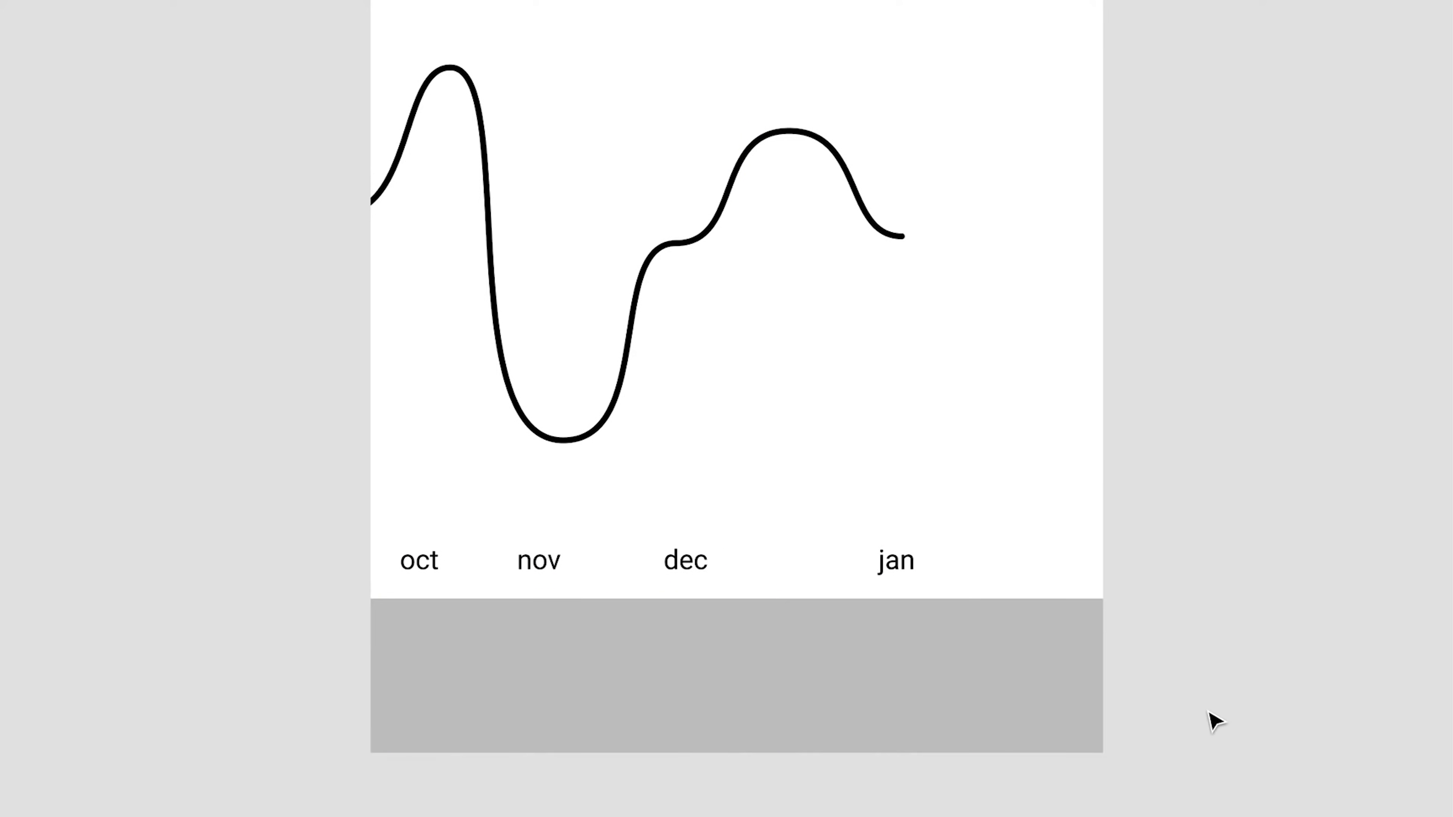
Draw a centred 127-wide horizontal line near the bottom bar's lower edge, change its stroke cap and colour it white.
key("r")
mouse_move(615, 737)
left_mouse_down()
mouse_move(888, 738)
mouse_move(861, 737)
left_mouse_up()
key("Escape")
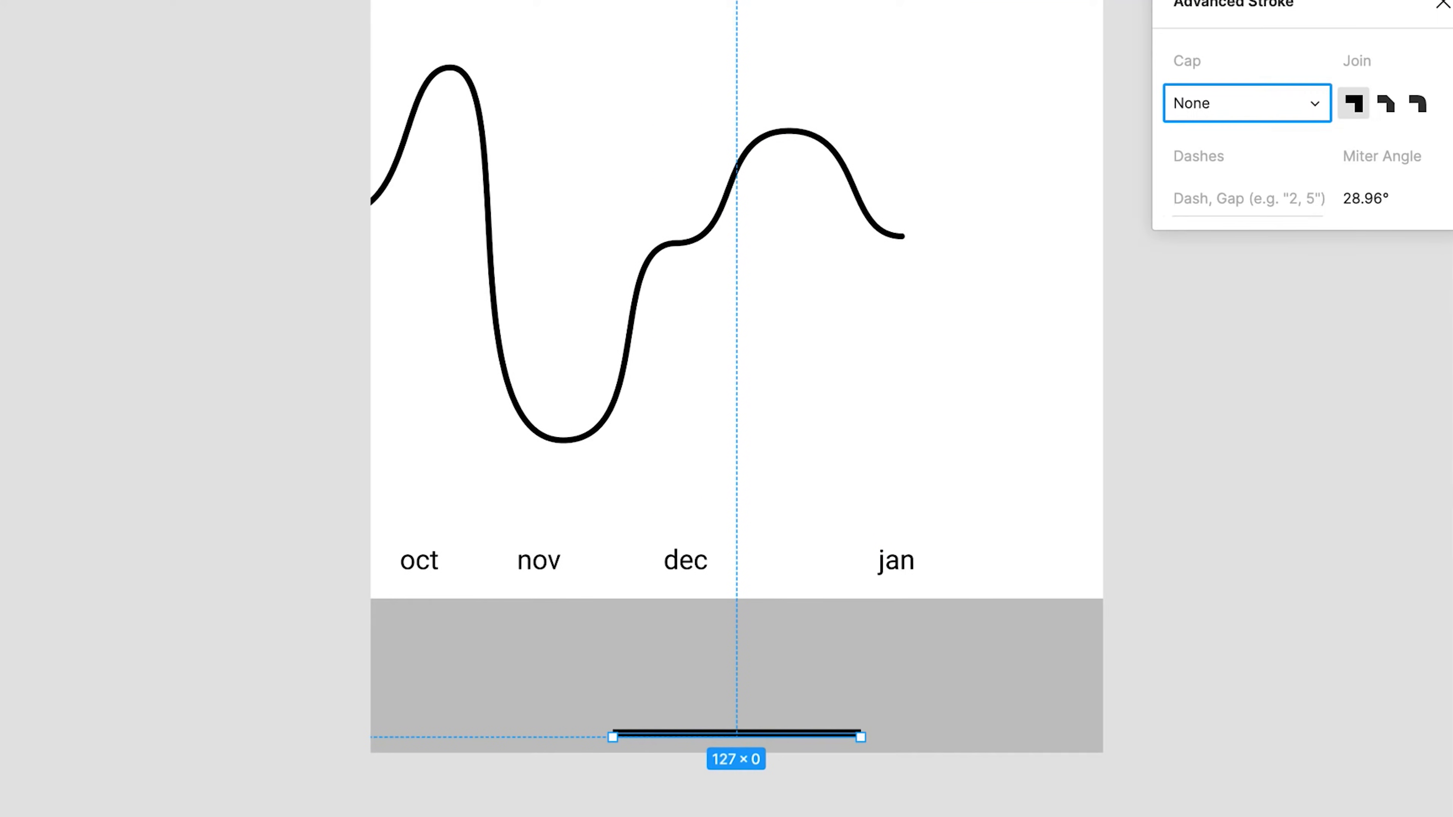
left_click(1246, 100)
left_click(1258, 138)
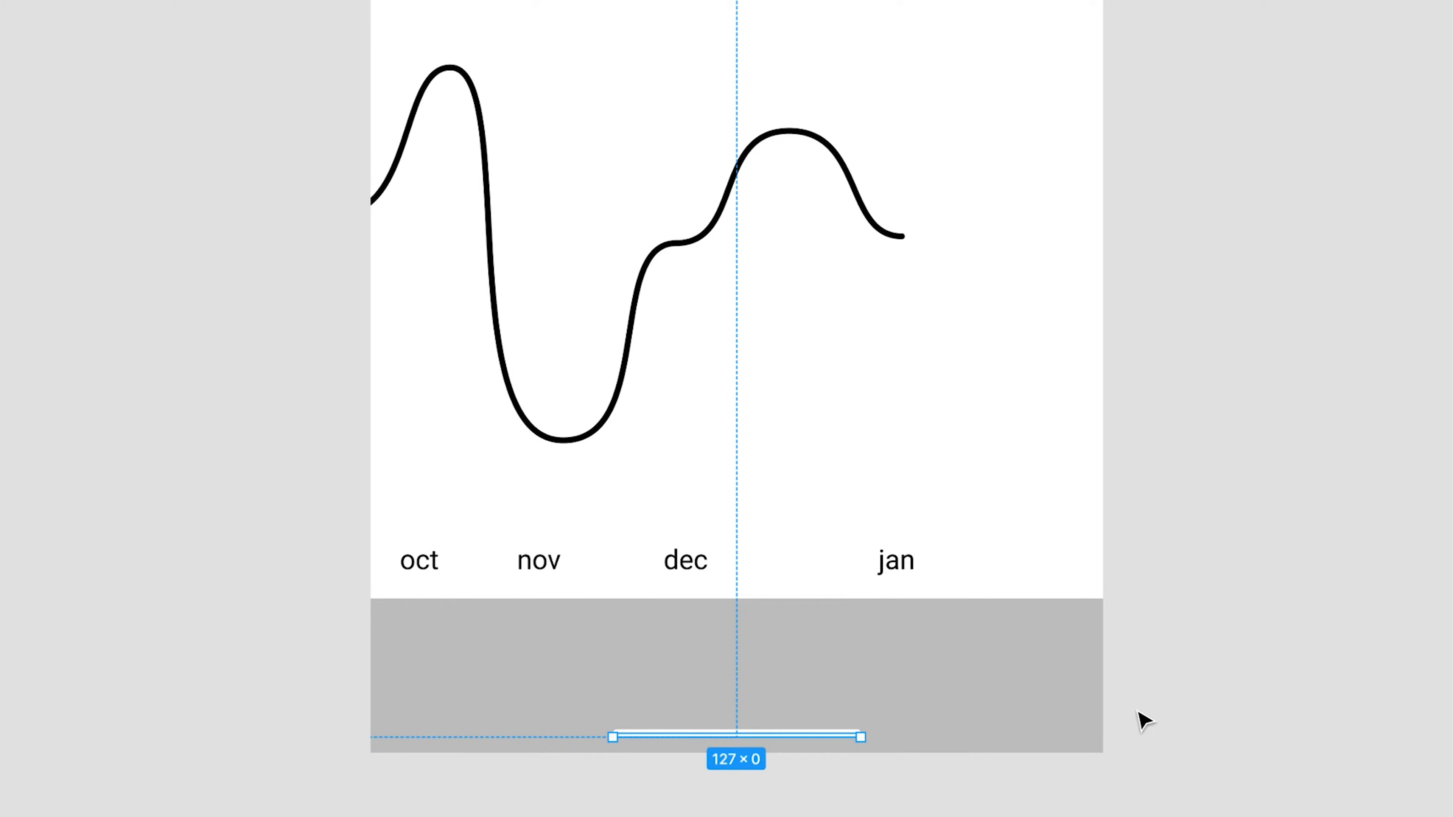
left_click(1015, 687)
left_click(1195, 656)
Change the iPhone frame's background fill to dark navy 051139.
scroll(1156, 282, "up", 2)
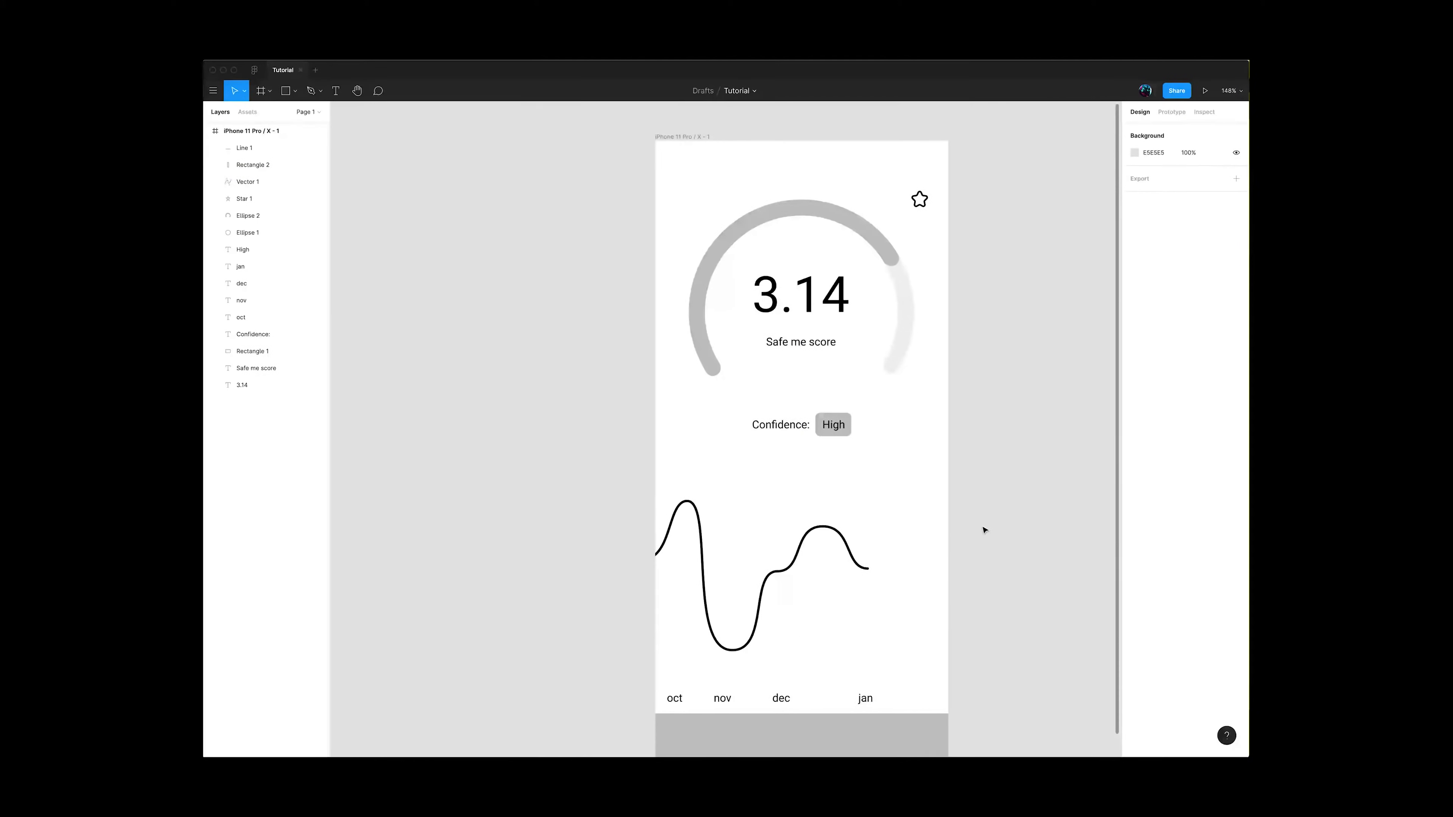
scroll(1124, 307, "down", 2, "ctrl")
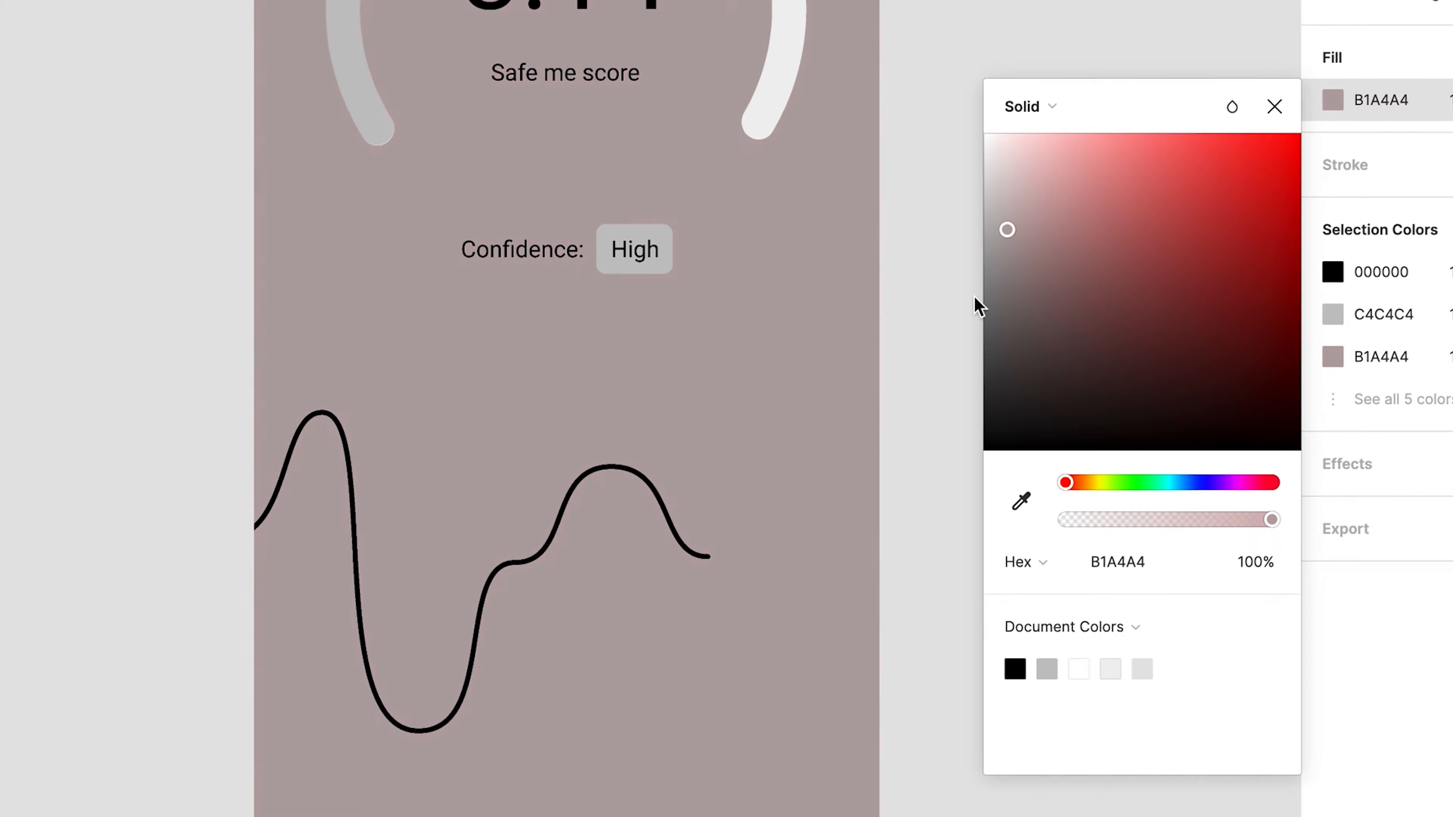
left_click_drag(1005, 431, 1102, 509)
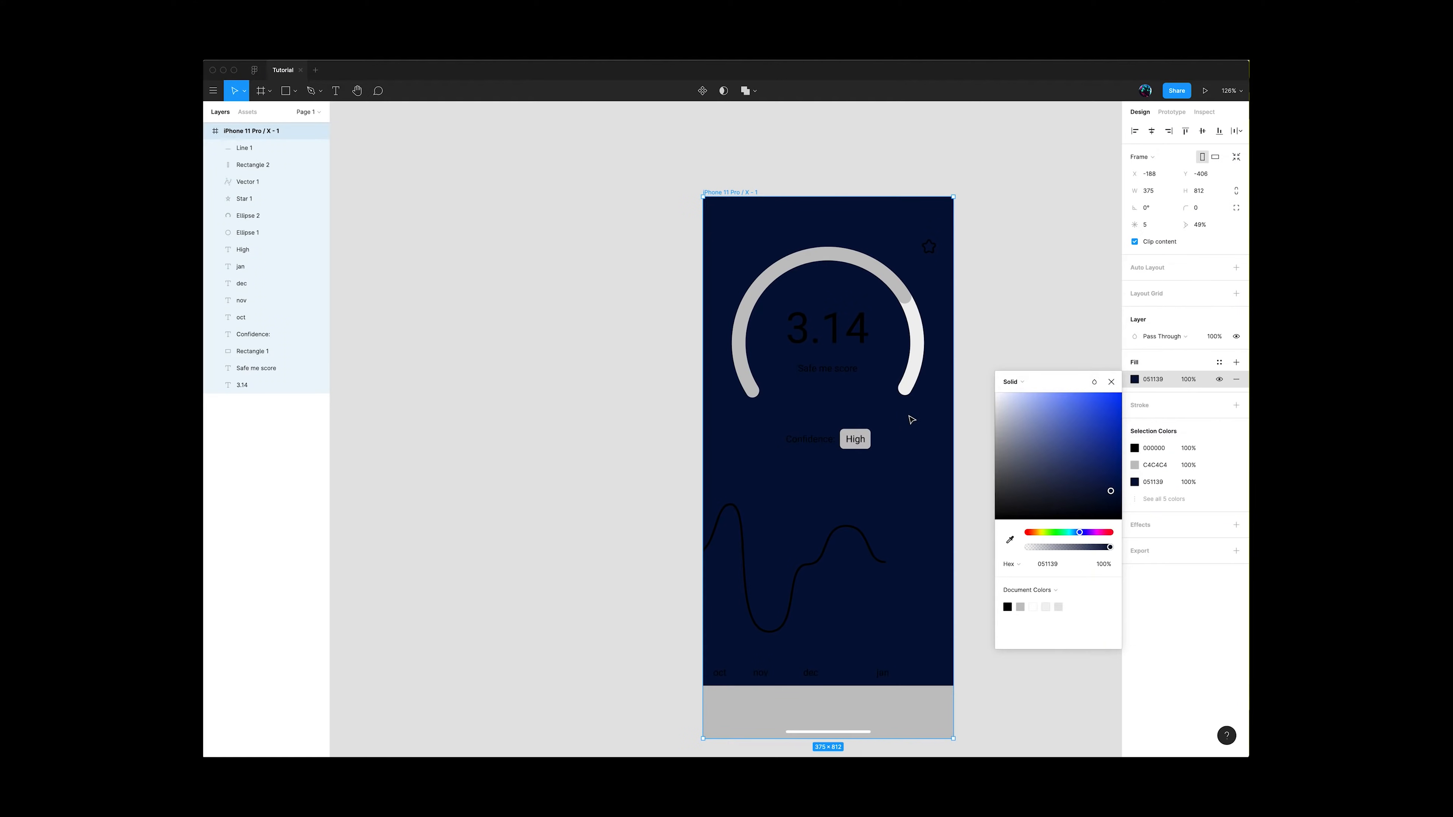
Recolour the score, its caption, the Confidence: and High labels and the graph curve's stroke white.
left_click(827, 330)
left_click(827, 370, "shift")
left_click(809, 438, "shift")
left_click(869, 544, "shift")
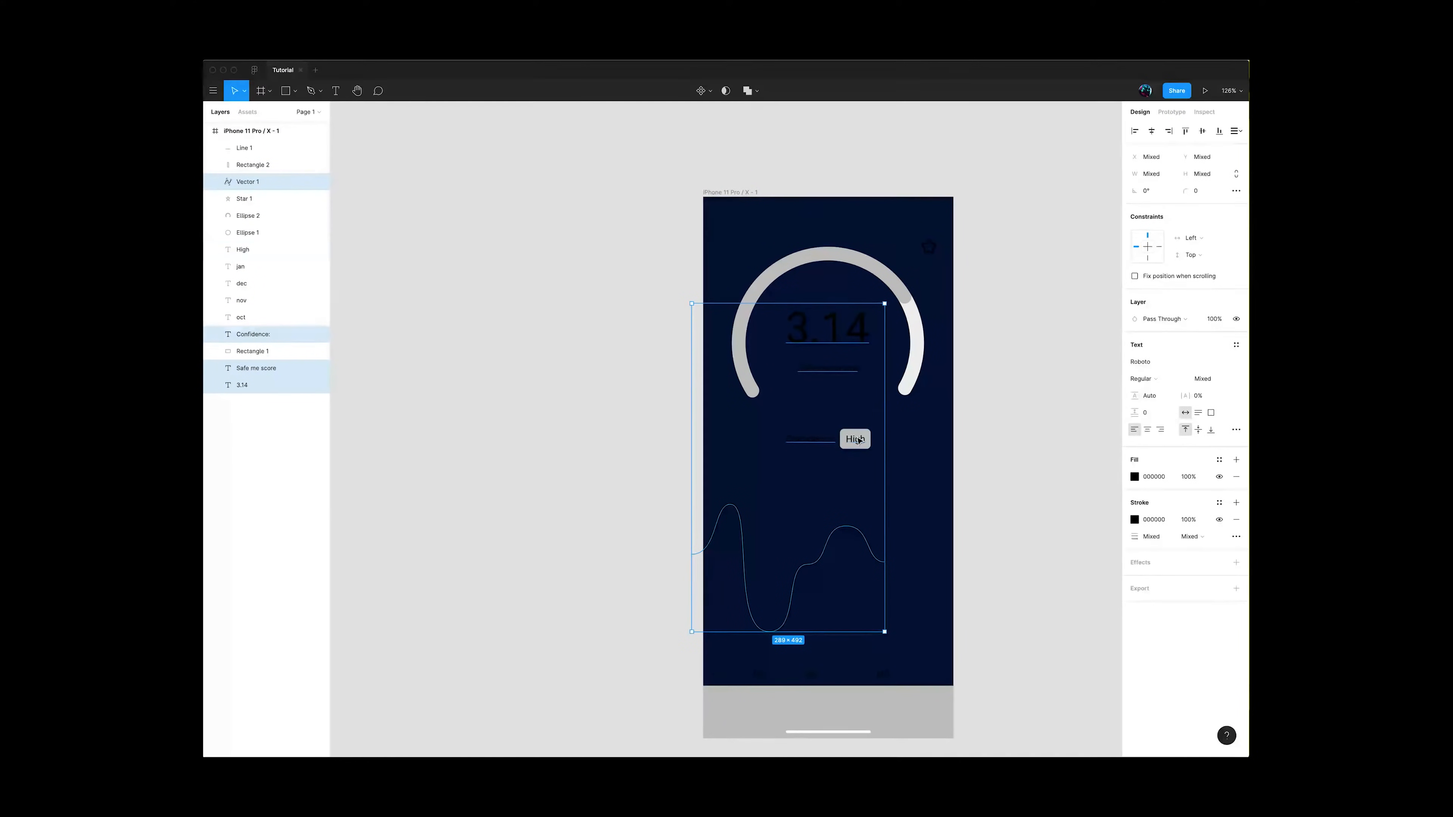
left_click(1095, 483)
left_click(864, 539)
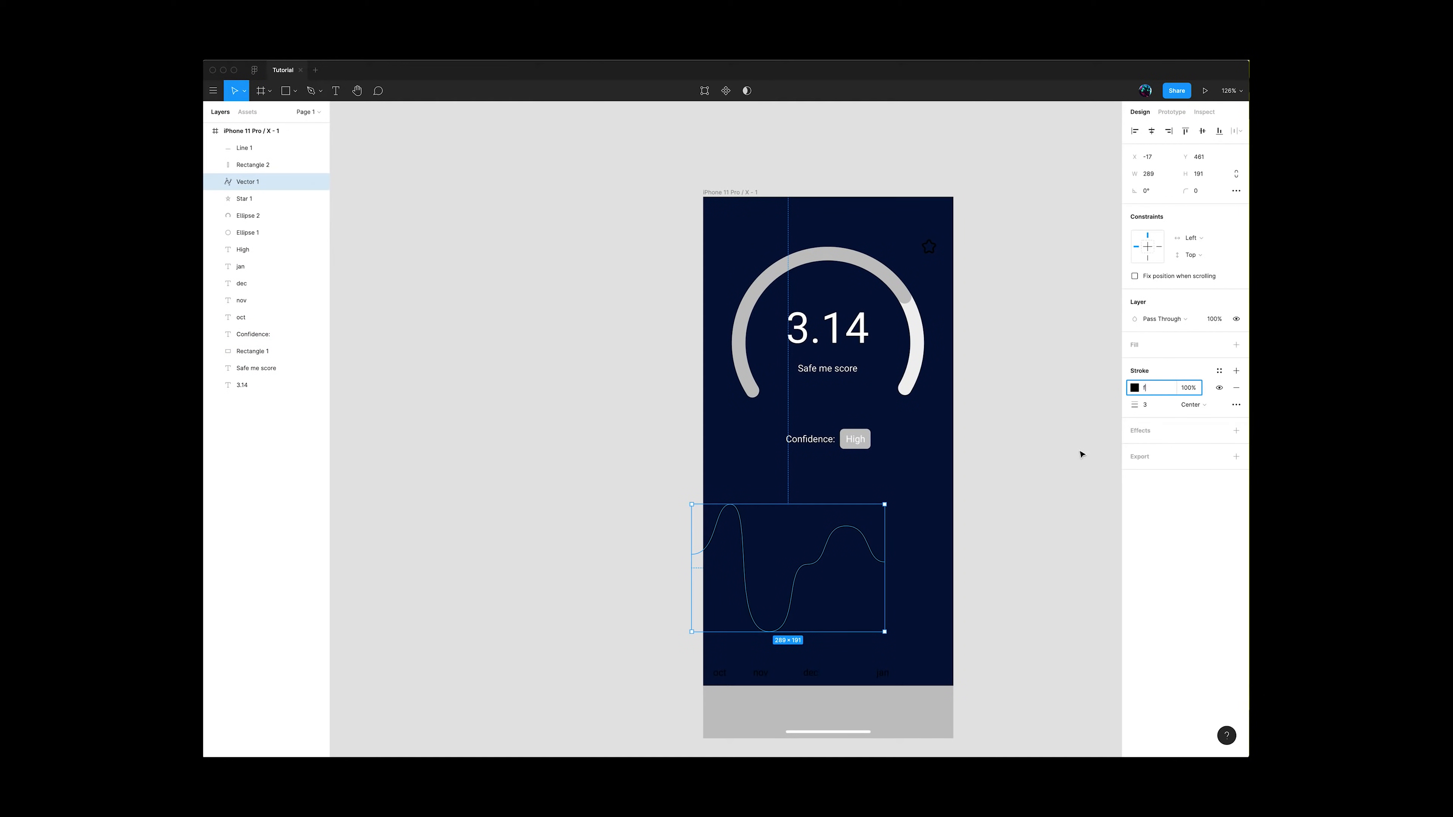
left_click(1080, 454)
Fill both gauge arcs, the background track and the progress arc, with white.
scroll(1008, 486, "up", 1)
left_click(919, 343)
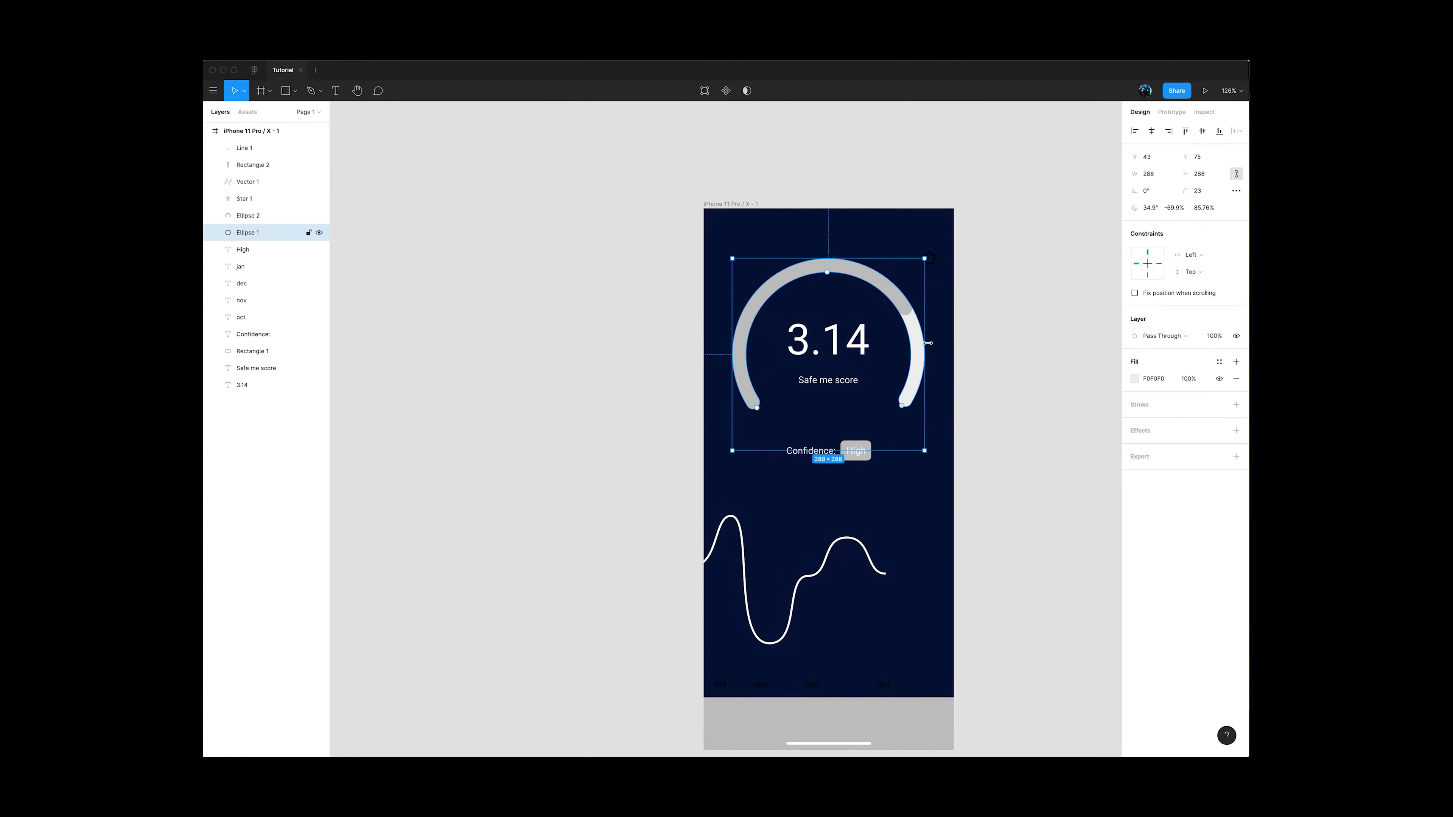
left_click(1134, 379)
left_click(996, 393)
left_click(902, 306)
left_click(1134, 378)
left_click(996, 394)
left_click(983, 337)
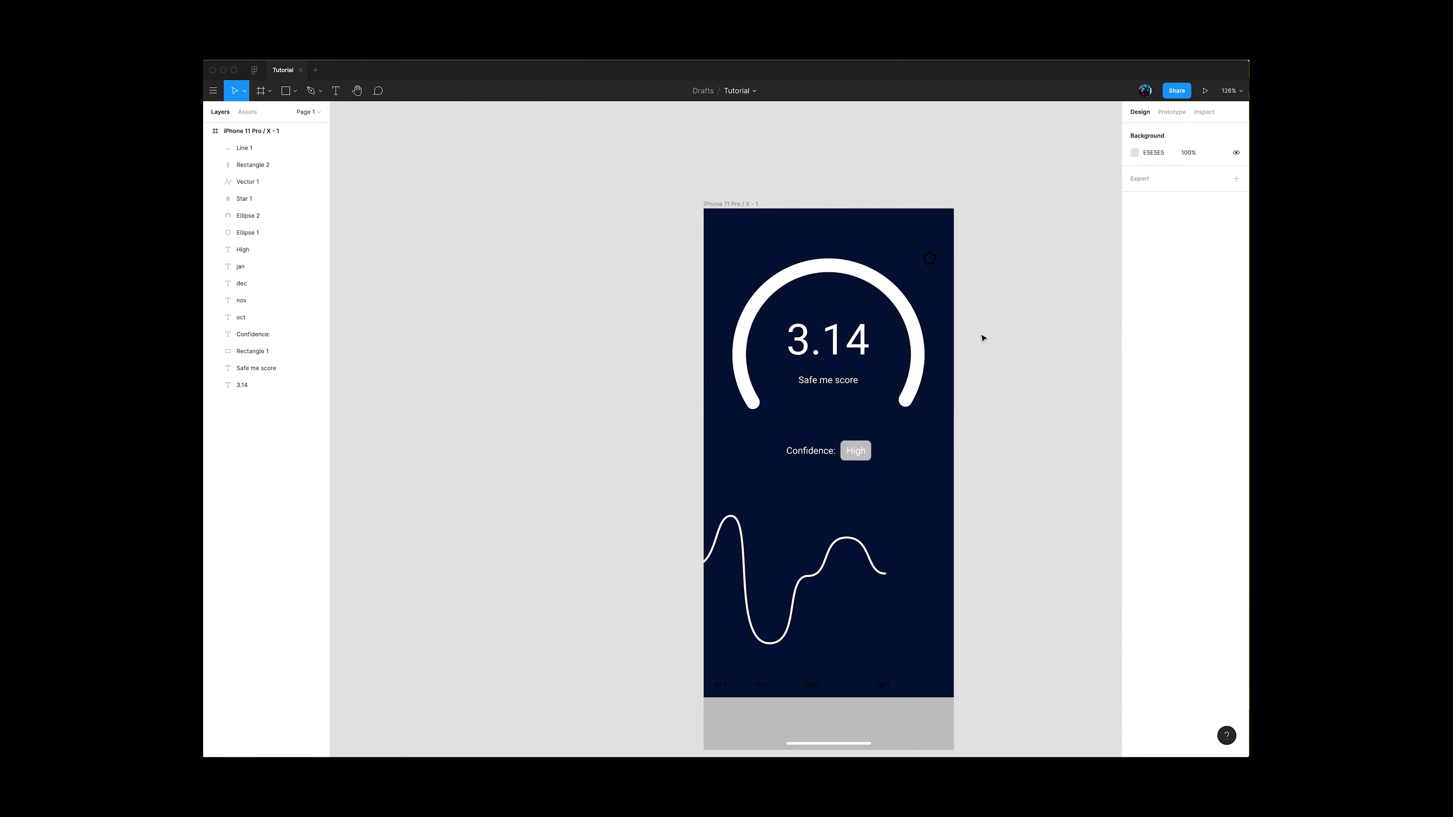
Lower the gauge's background track to 10% opacity.
left_click(918, 343)
key("1")
left_click(1012, 386)
Recolour the gauge's progress arc light blue 35CEFF.
left_click(901, 304)
left_click(1134, 379)
left_click(1073, 534)
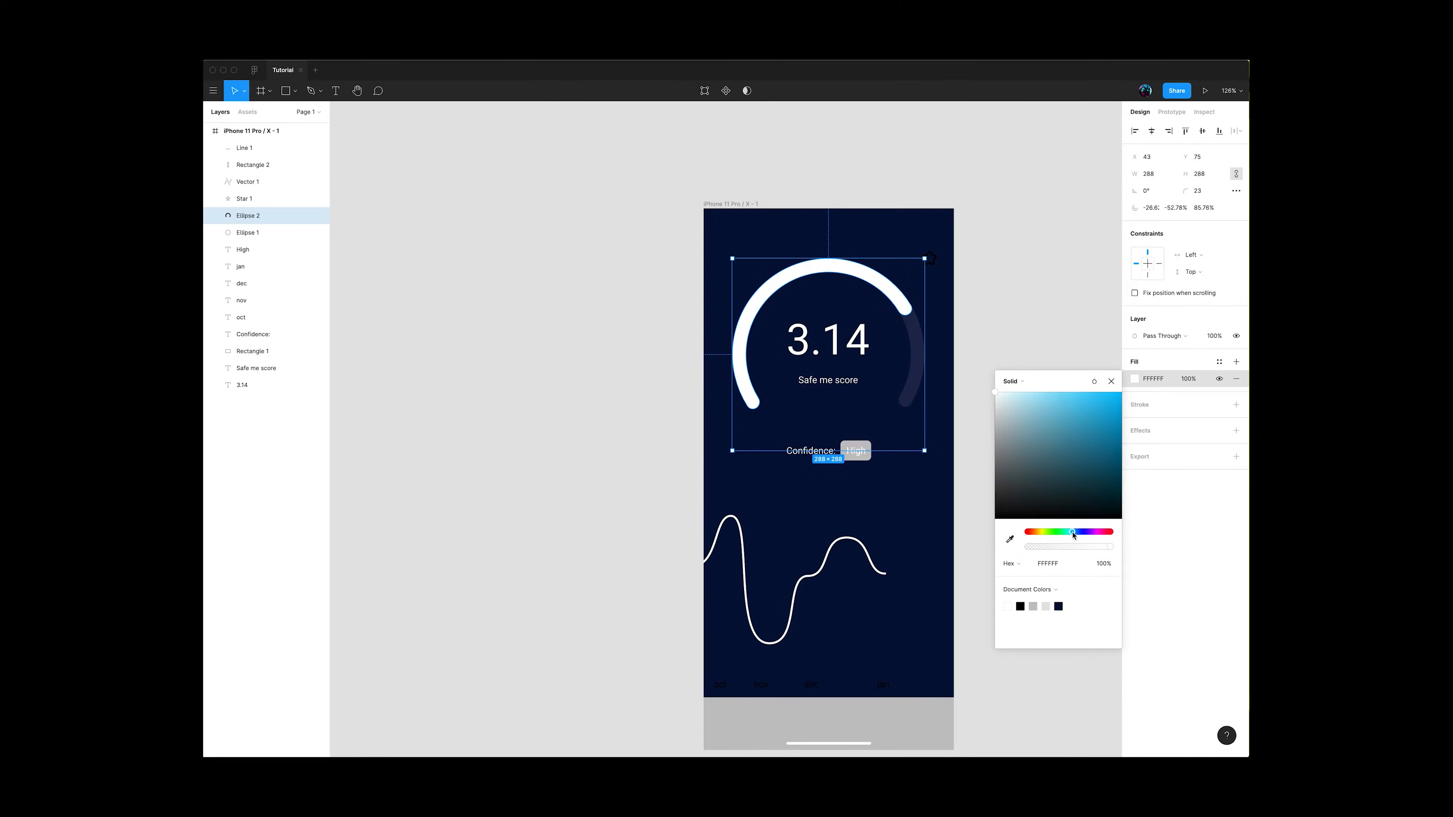
left_click(1098, 392)
left_click(1019, 286)
Set the font of the score, its caption, the Confidence: label and the High label to Poppins.
left_click(858, 453)
left_click(811, 450, "shift")
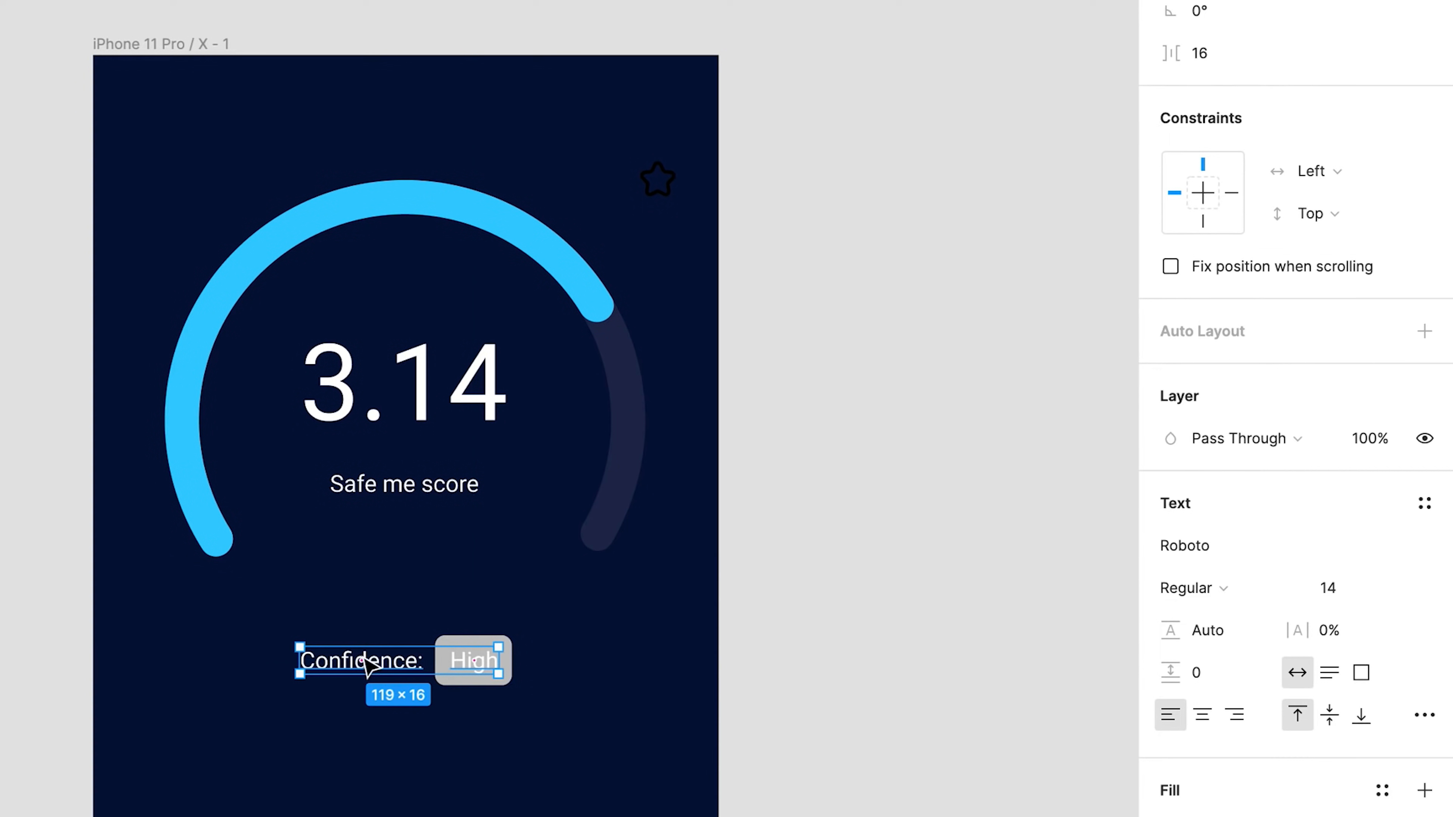
left_click(405, 484, "shift")
left_click(404, 381, "shift")
left_click(1270, 443)
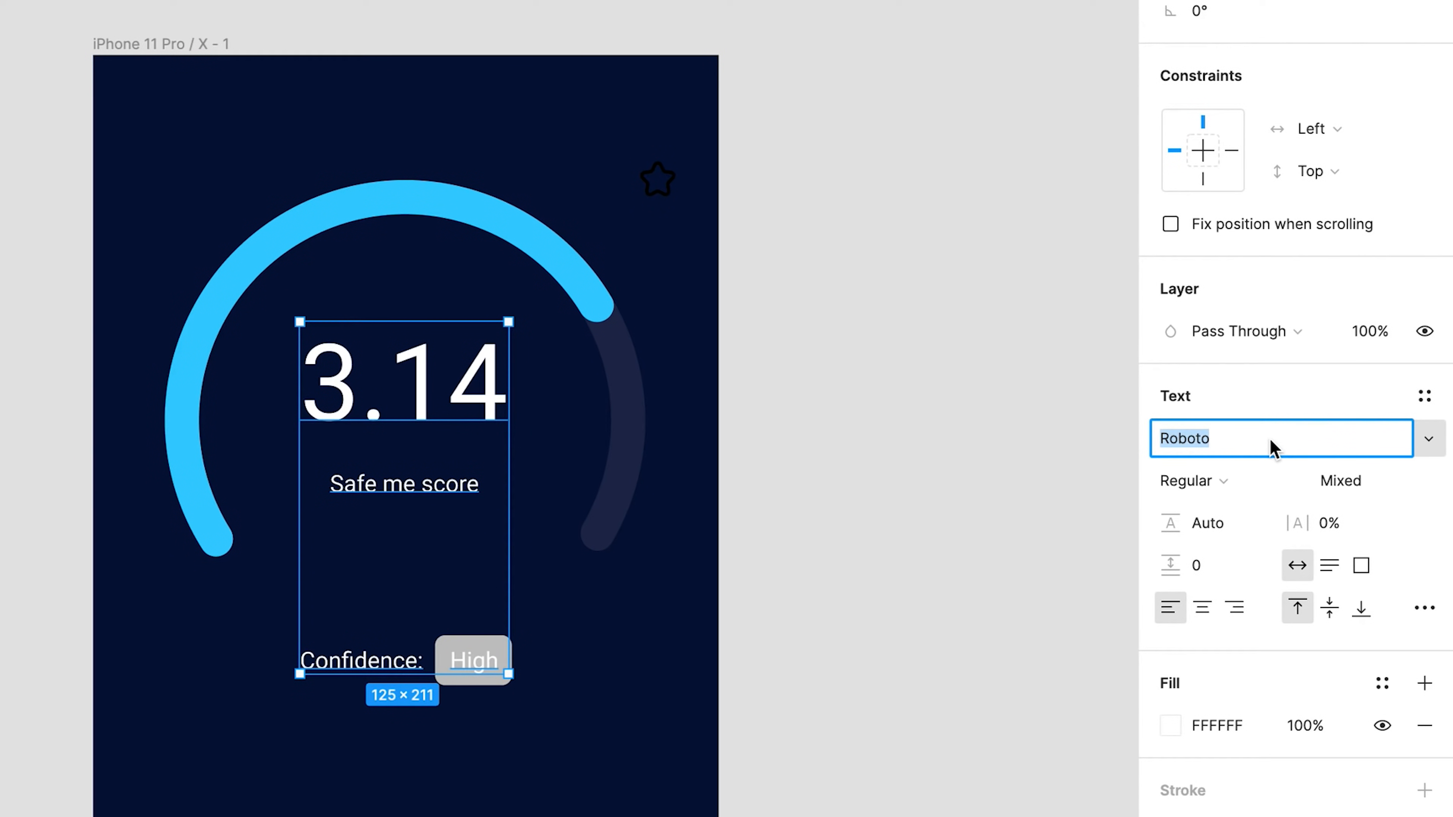
type("Poppins")
key("Return")
Set the 3.14 score's font weight to Poppins Light.
left_click(394, 395)
left_click(1225, 484)
left_click(1259, 438)
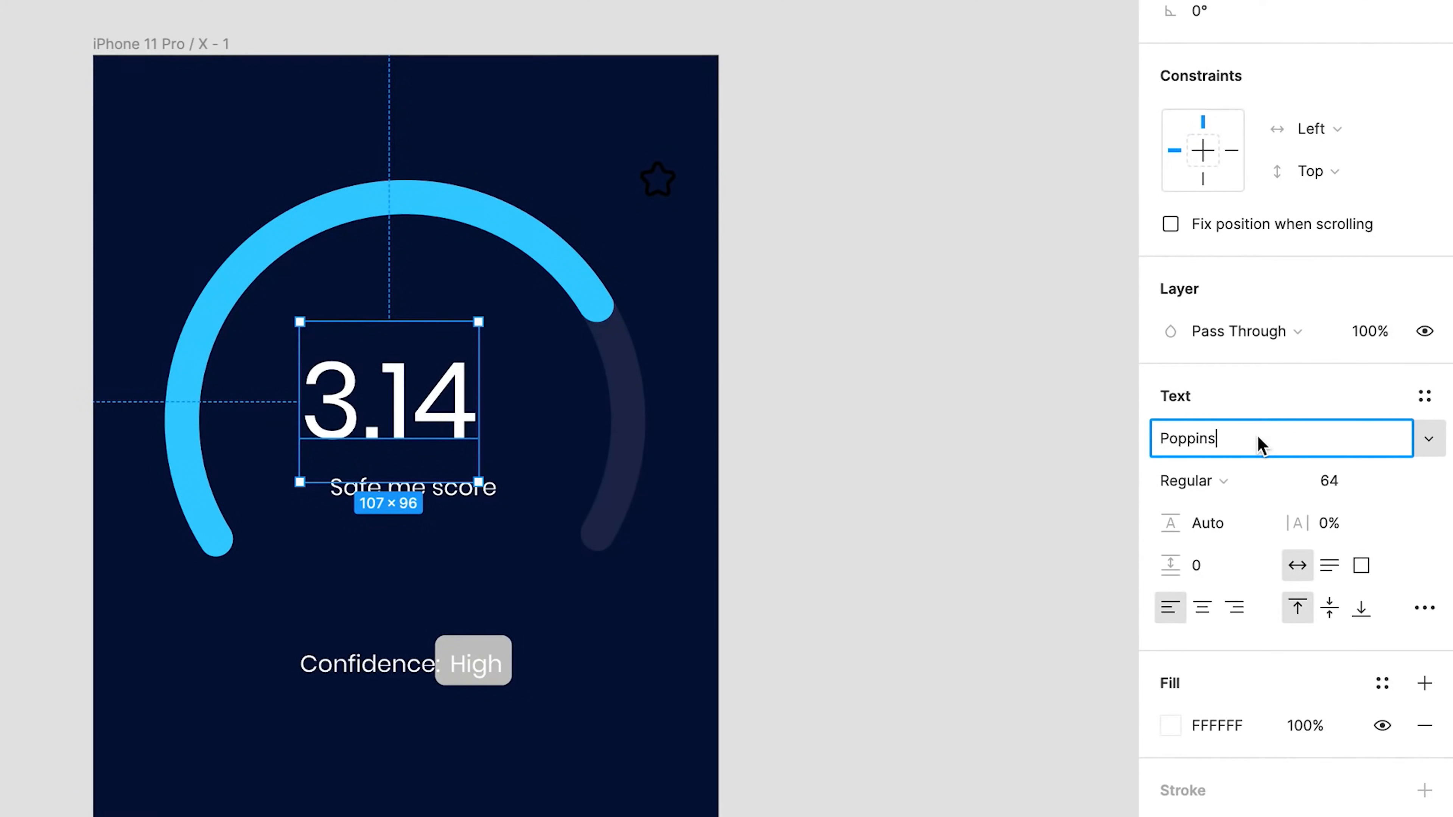
type("k")
key("BackSpace")
type("Light")
key("Return")
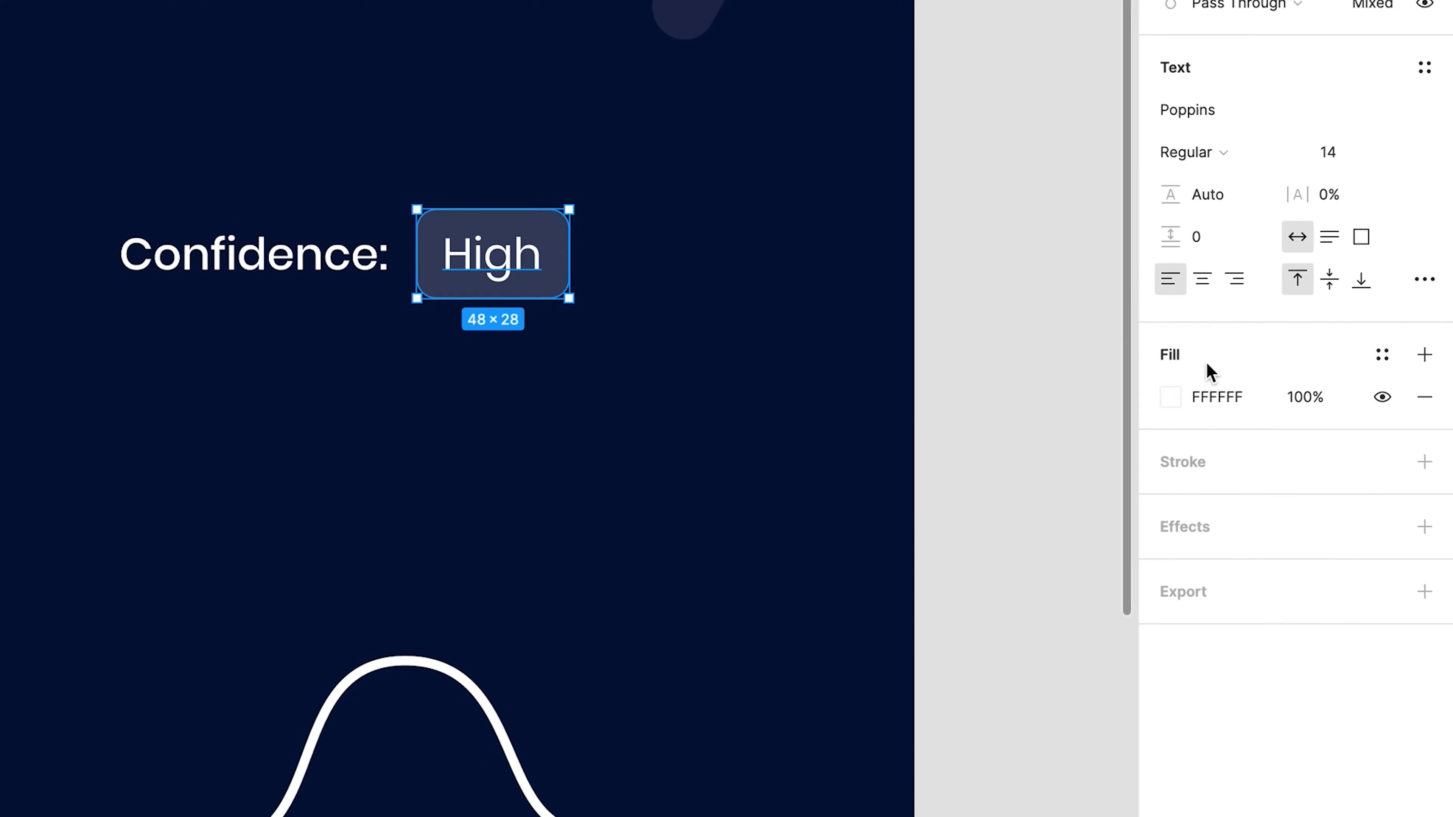
Recolour the High label and its badge rectangle green.
left_click(1170, 396)
left_click(1031, 372)
mouse_move(1022, 720)
left_mouse_down()
mouse_move(973, 721)
mouse_move(989, 721)
left_mouse_up()
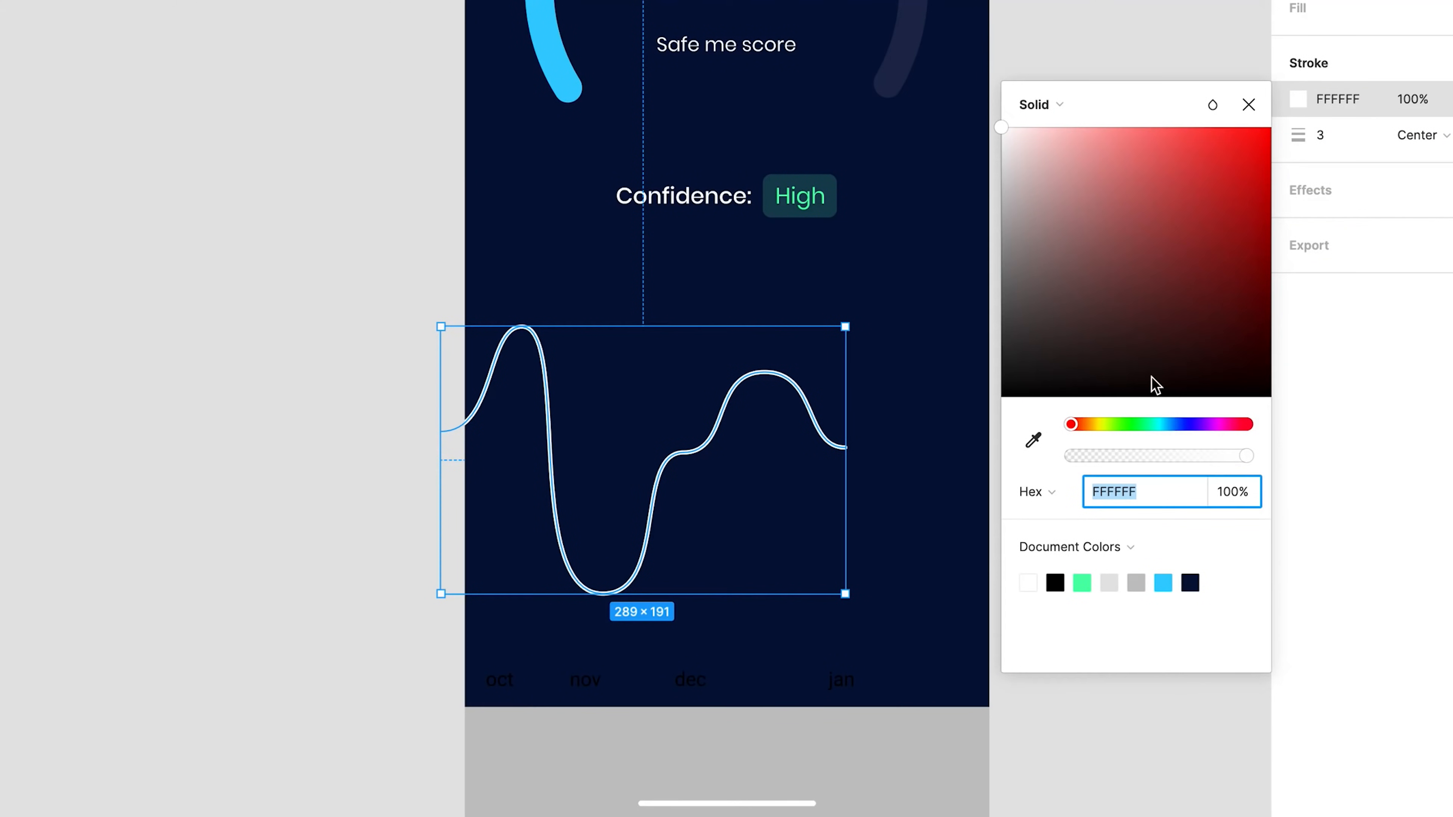
Change the graph curve's stroke to a horizontal linear gradient, solid at the jan end and fading out at the frame's oct edge.
left_click(1035, 107)
left_click(1076, 136)
left_click_drag(639, 326, 848, 598)
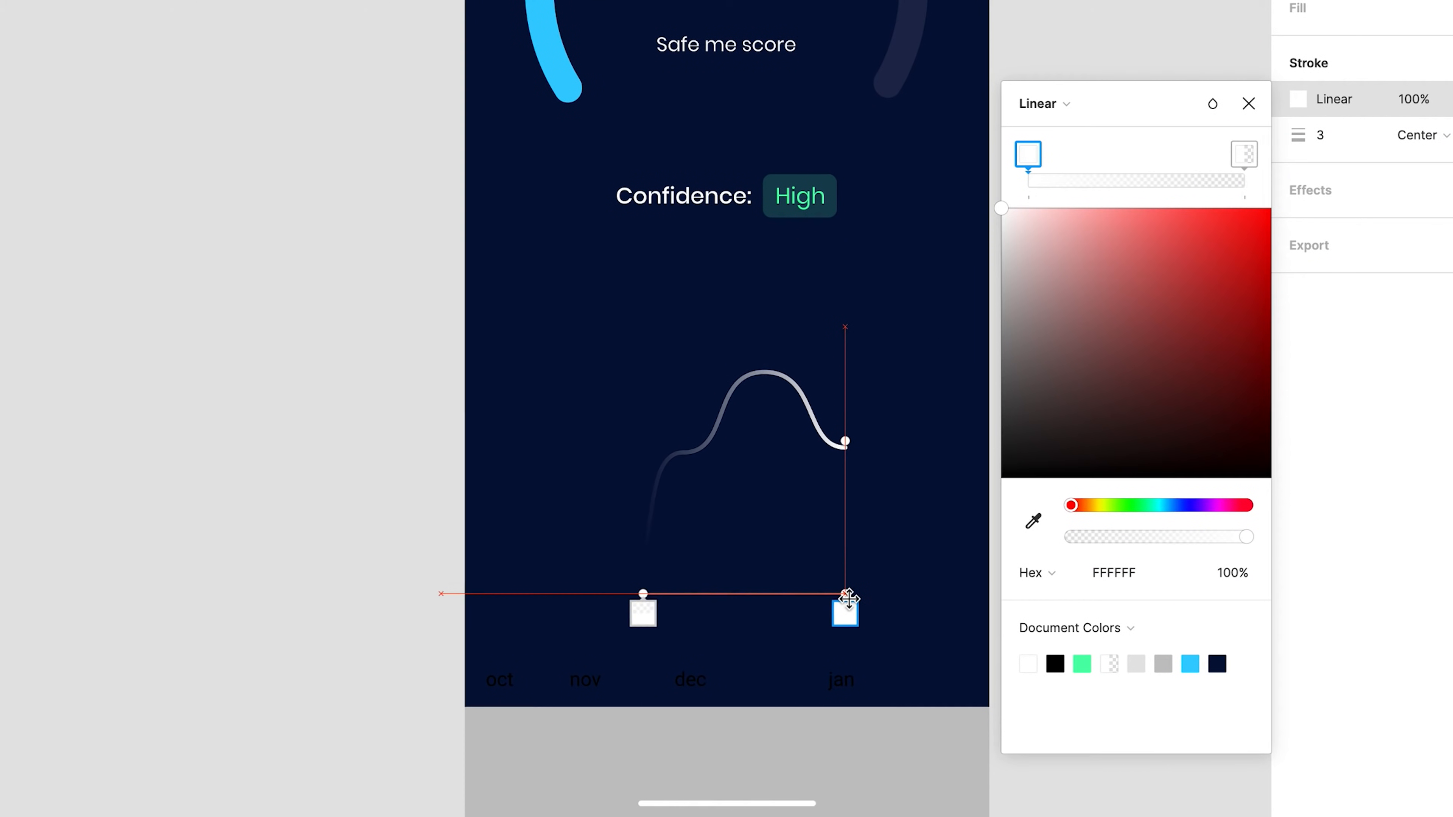
left_click_drag(641, 598, 466, 592)
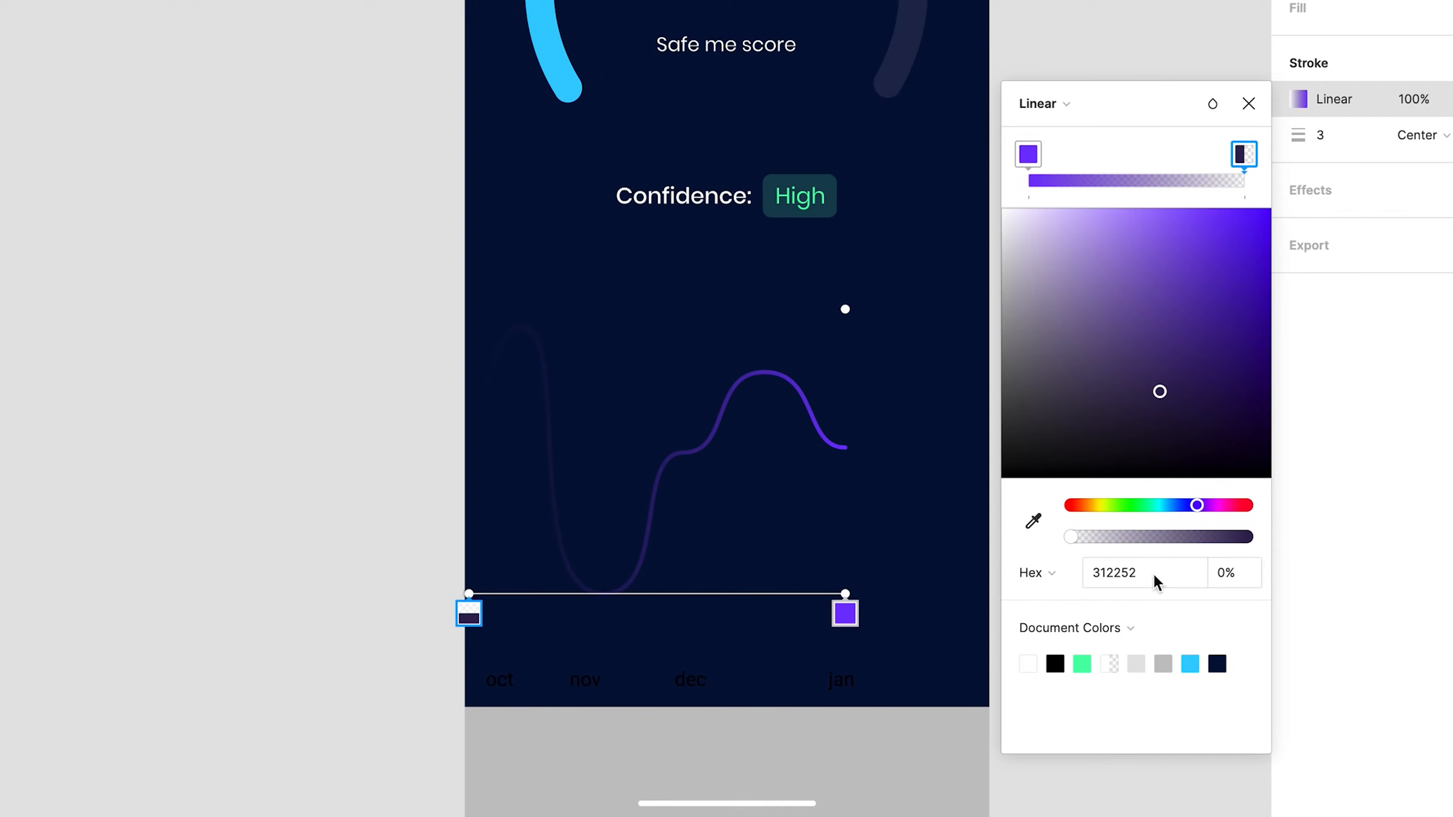
Set the transparent stop of the curve's stroke gradient to 7433FF.
left_click(1154, 575)
type("7433FF")
key("Return")
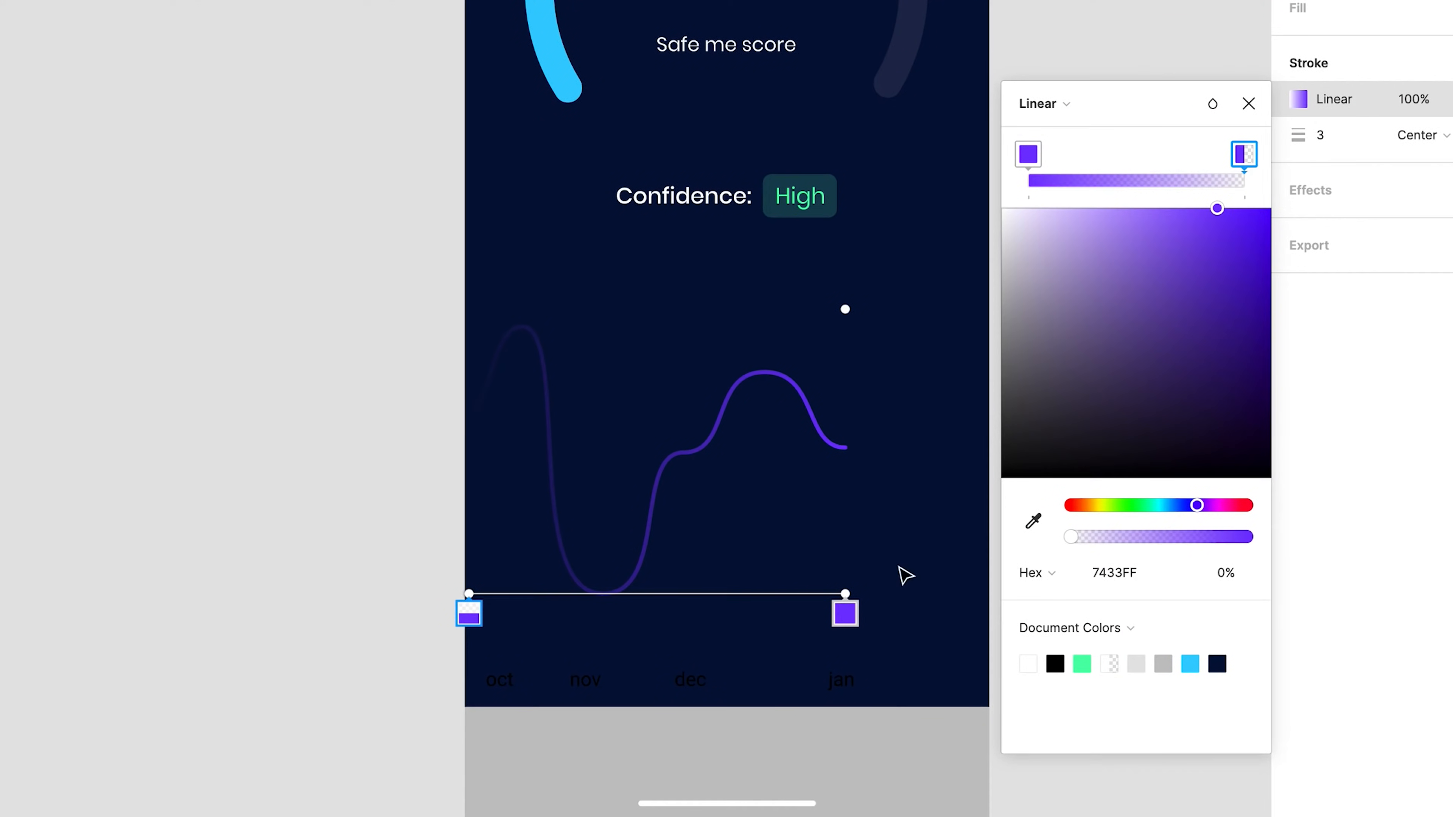
key("Escape")
Shorten the graph curve slightly from its lower edge and recolour the four month labels white.
left_click_drag(663, 594, 665, 572)
left_click_drag(435, 662, 941, 690)
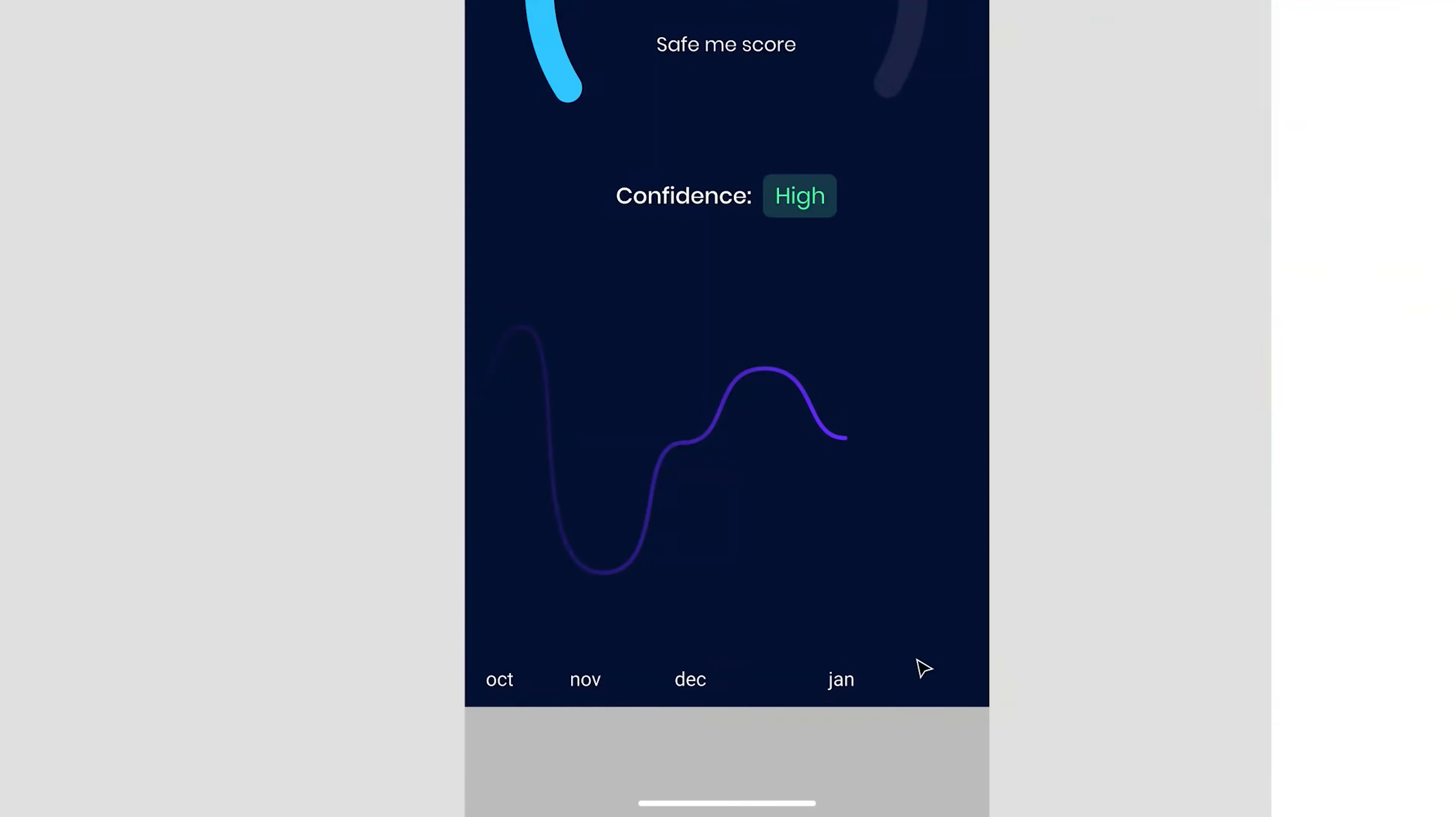
Close the graph curve into a 289 × 231 shape by adding two corner points straight above its ends.
double_click(846, 439)
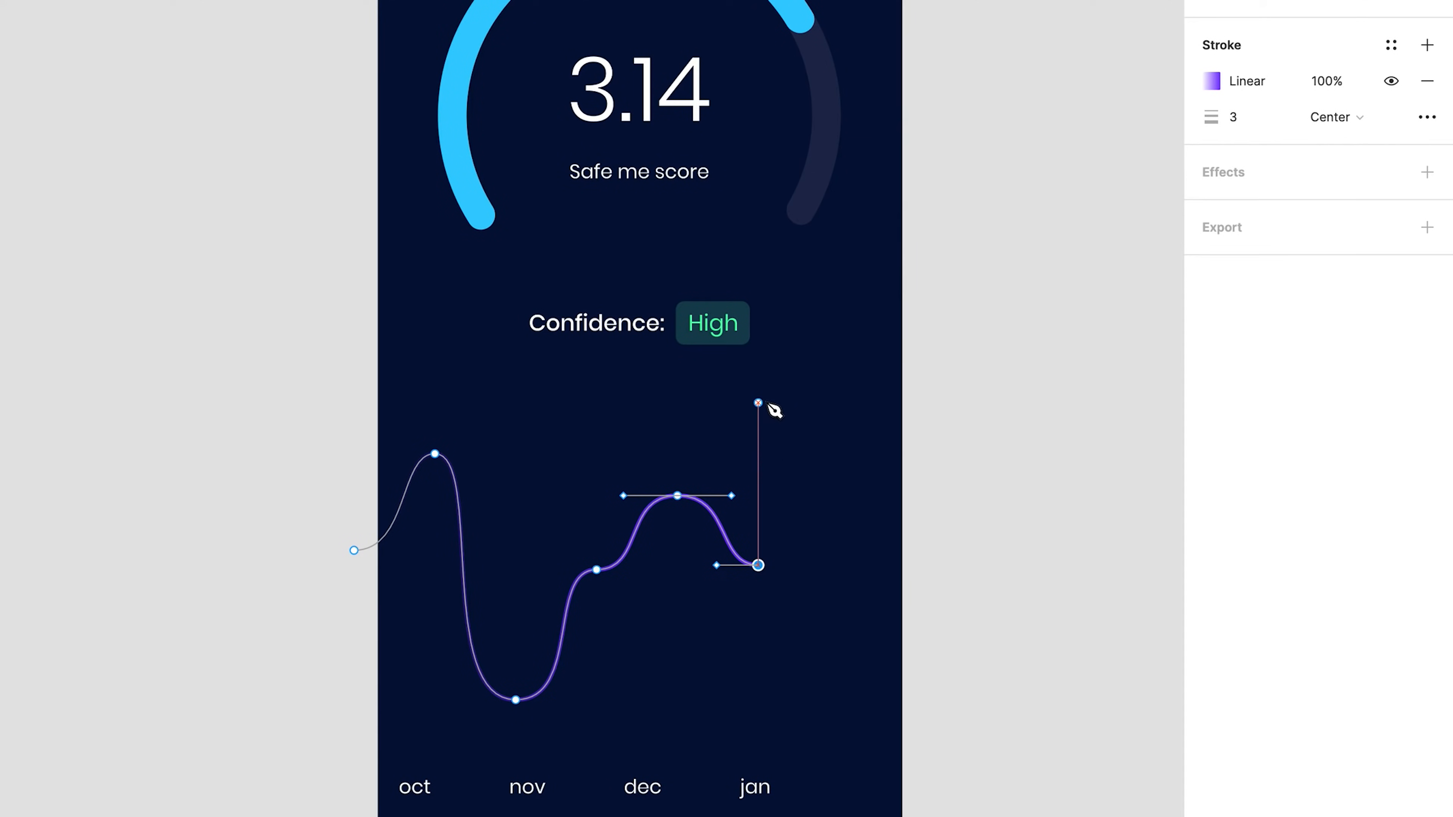
left_click(758, 377)
left_click(353, 377)
left_click(353, 550)
key("Escape")
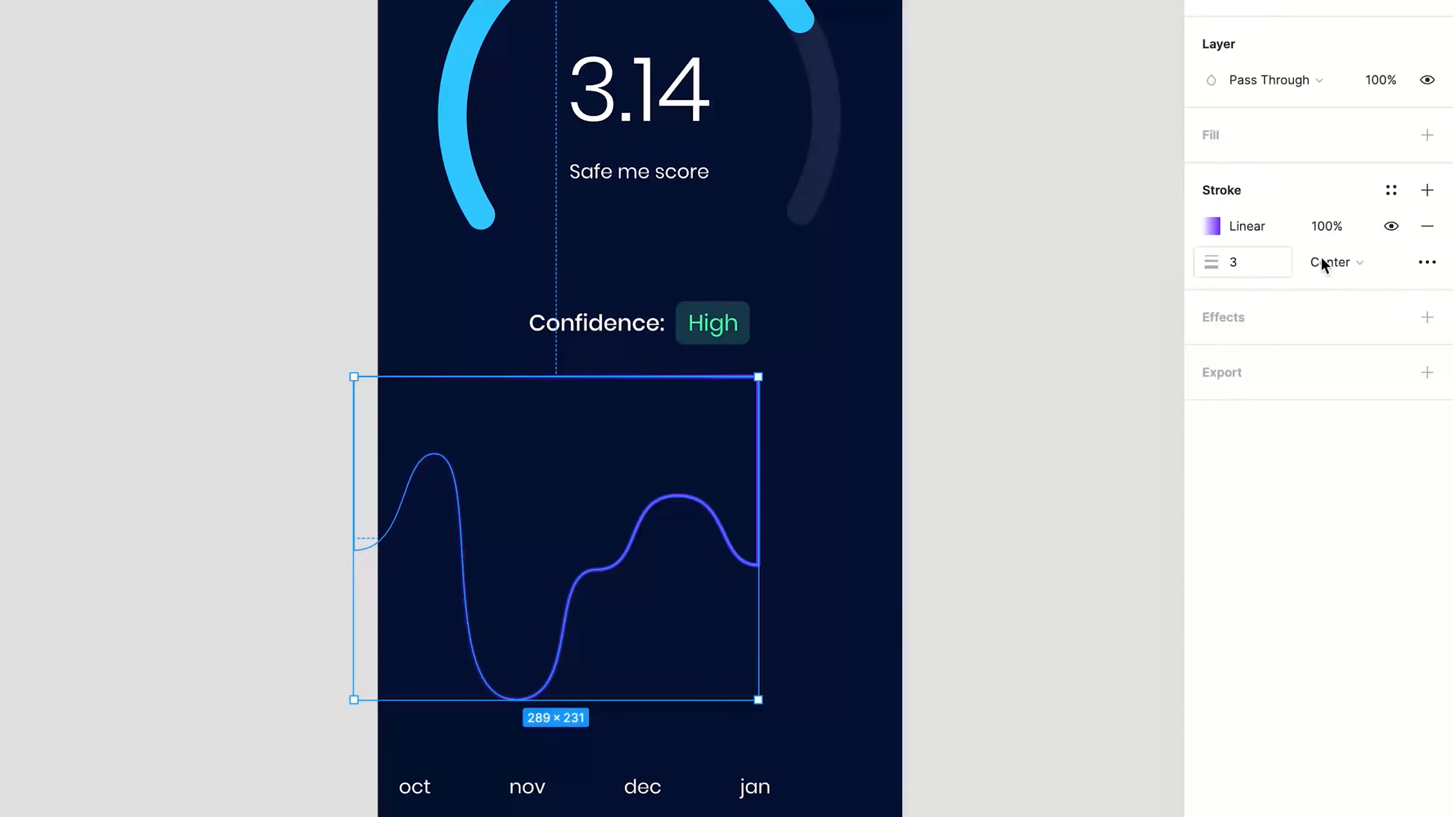
Remove the closed graph shape's stroke and give it a vertical linear gradient fill that fades out towards its upper edge.
left_click(1427, 223)
left_click(1426, 135)
left_click(1210, 171)
left_click(951, 175)
left_click(961, 203)
left_click_drag(555, 377, 525, 382)
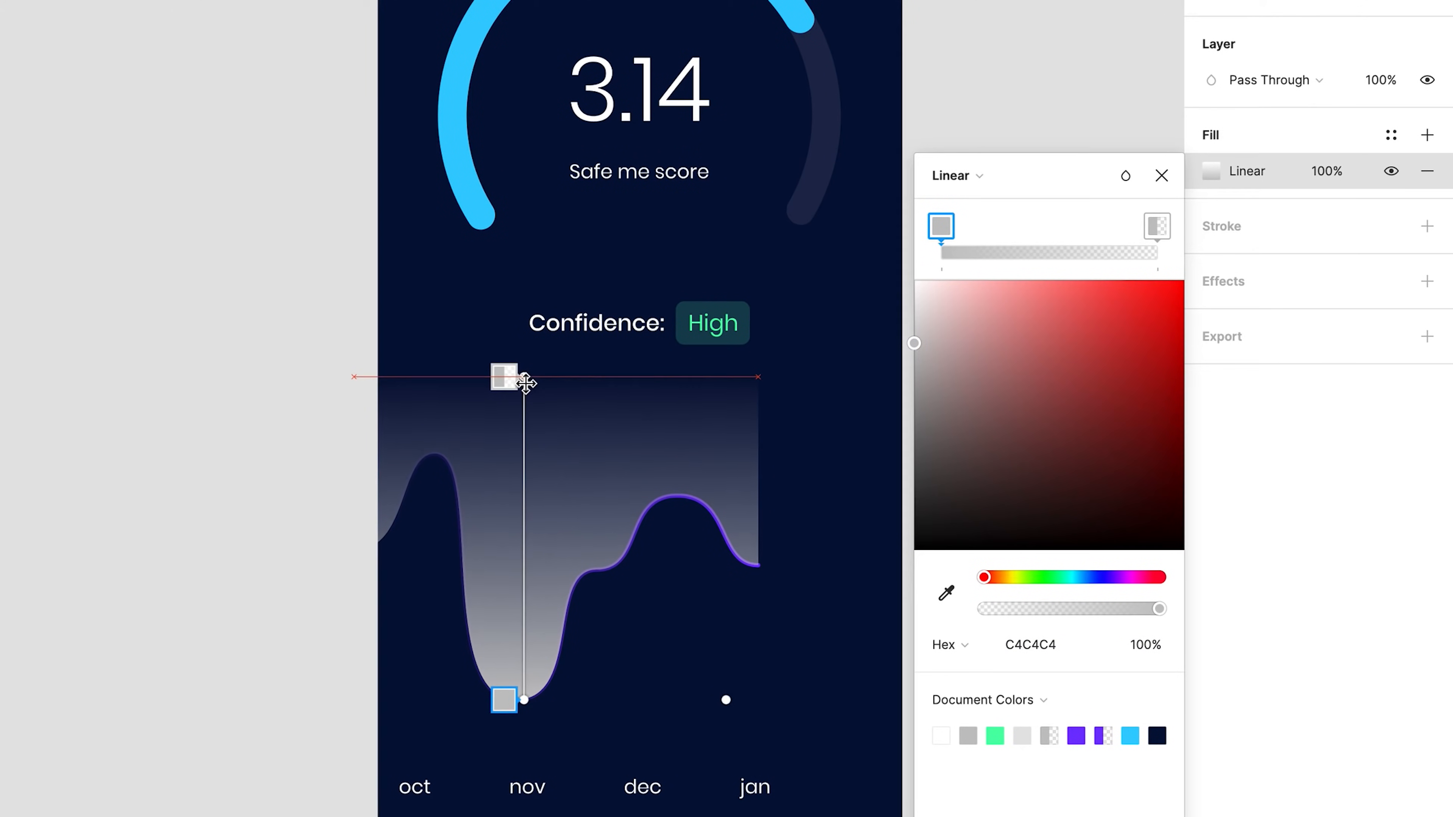
Recolour both stops of the graph shape's gradient fill purple and reduce the gradient's opacity.
left_click(1067, 740)
left_click(1152, 232)
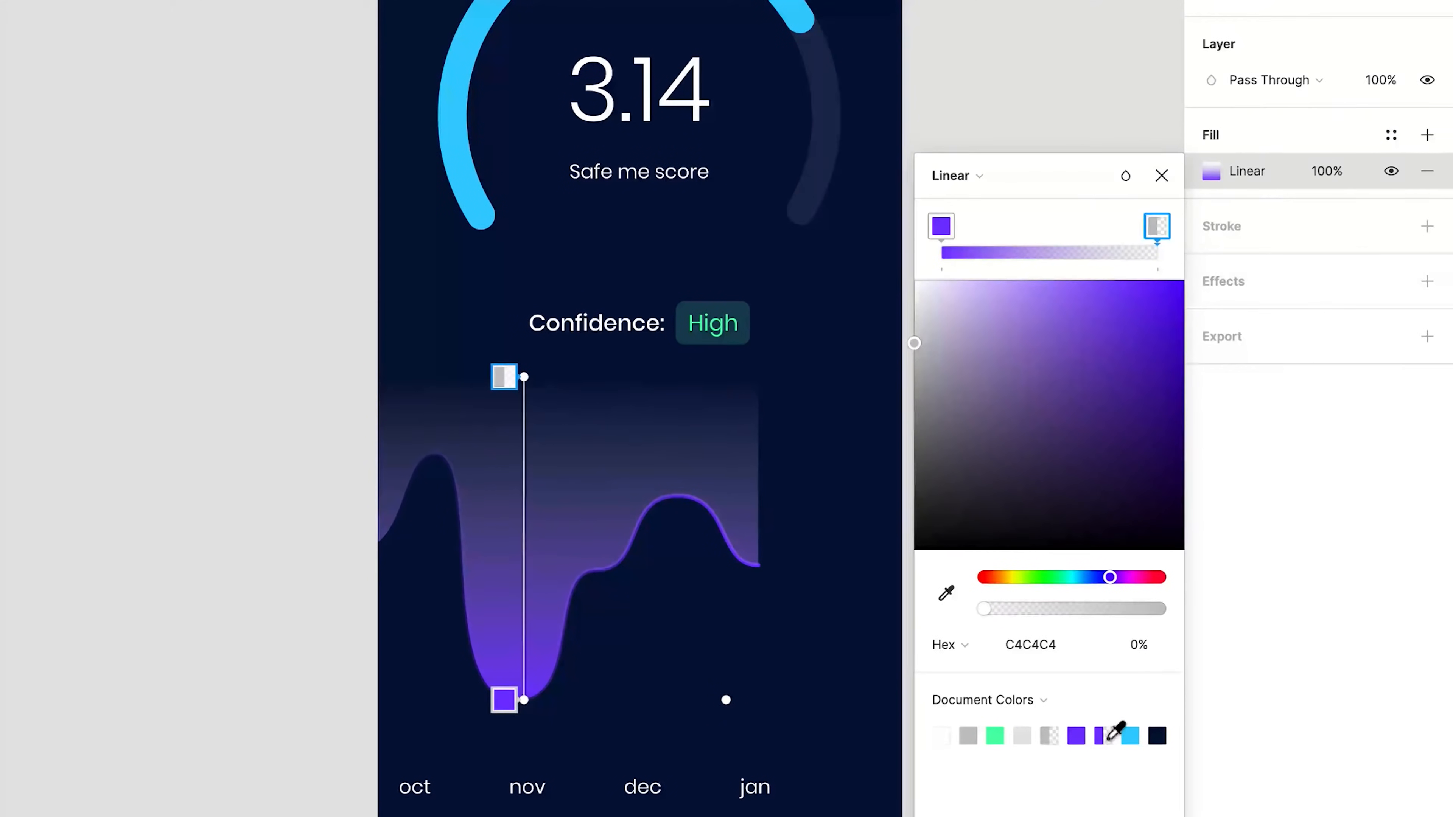
left_click(1076, 736)
left_click_drag(1161, 609, 1024, 610)
Dim the oct, nov and dec labels to 50% opacity and move all four month labels up slightly.
left_click_drag(709, 764, 678, 792)
key("5")
left_click_drag(814, 775, 399, 803)
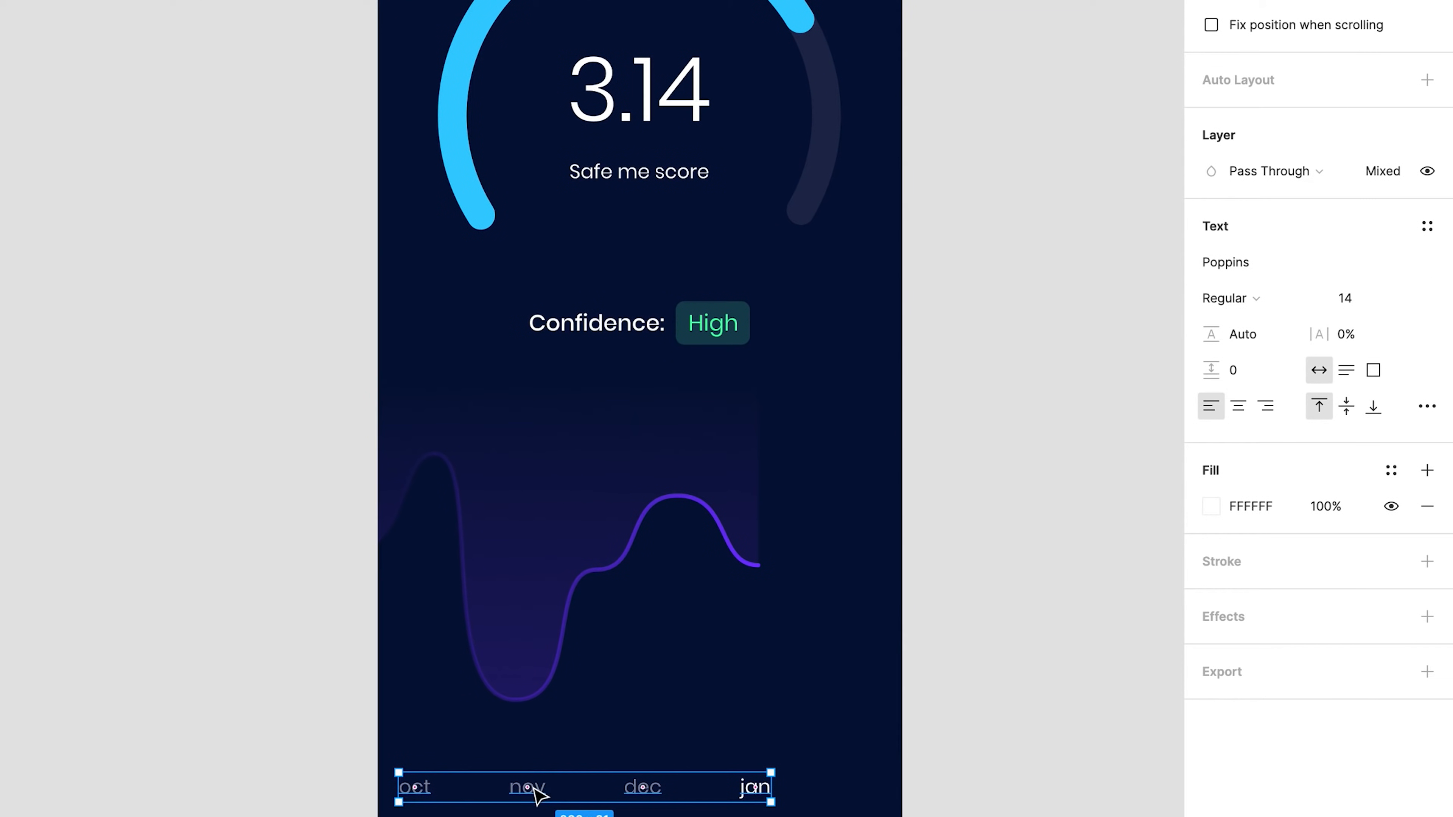
left_click_drag(544, 786, 555, 775)
left_click(1055, 632)
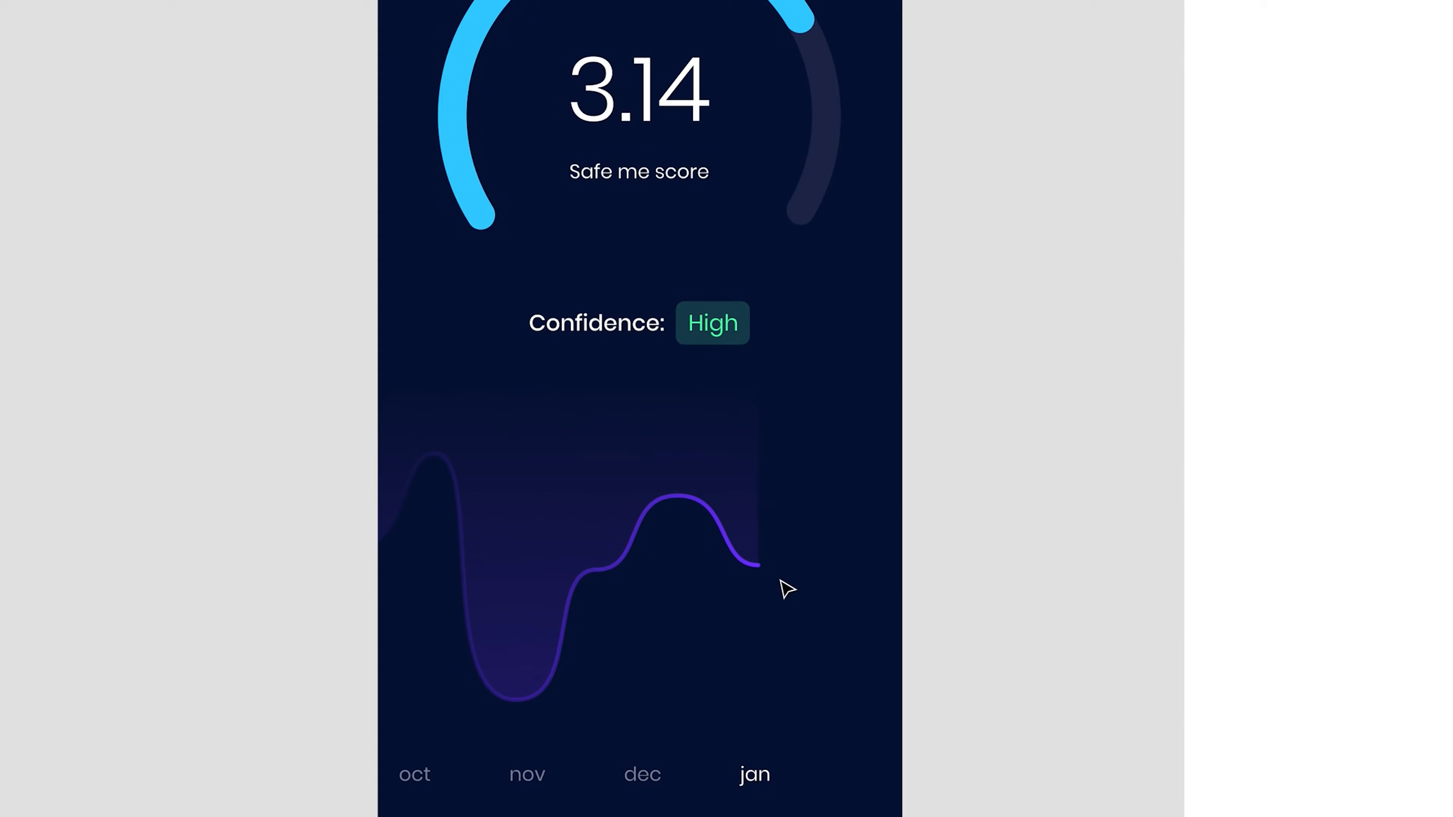
Draw a vertical line about 111 long down from the curve's end above jan, stroked with the gauge arc's light blue.
mouse_move(759, 566)
left_mouse_down()
mouse_move(753, 749)
mouse_move(758, 722)
left_mouse_up()
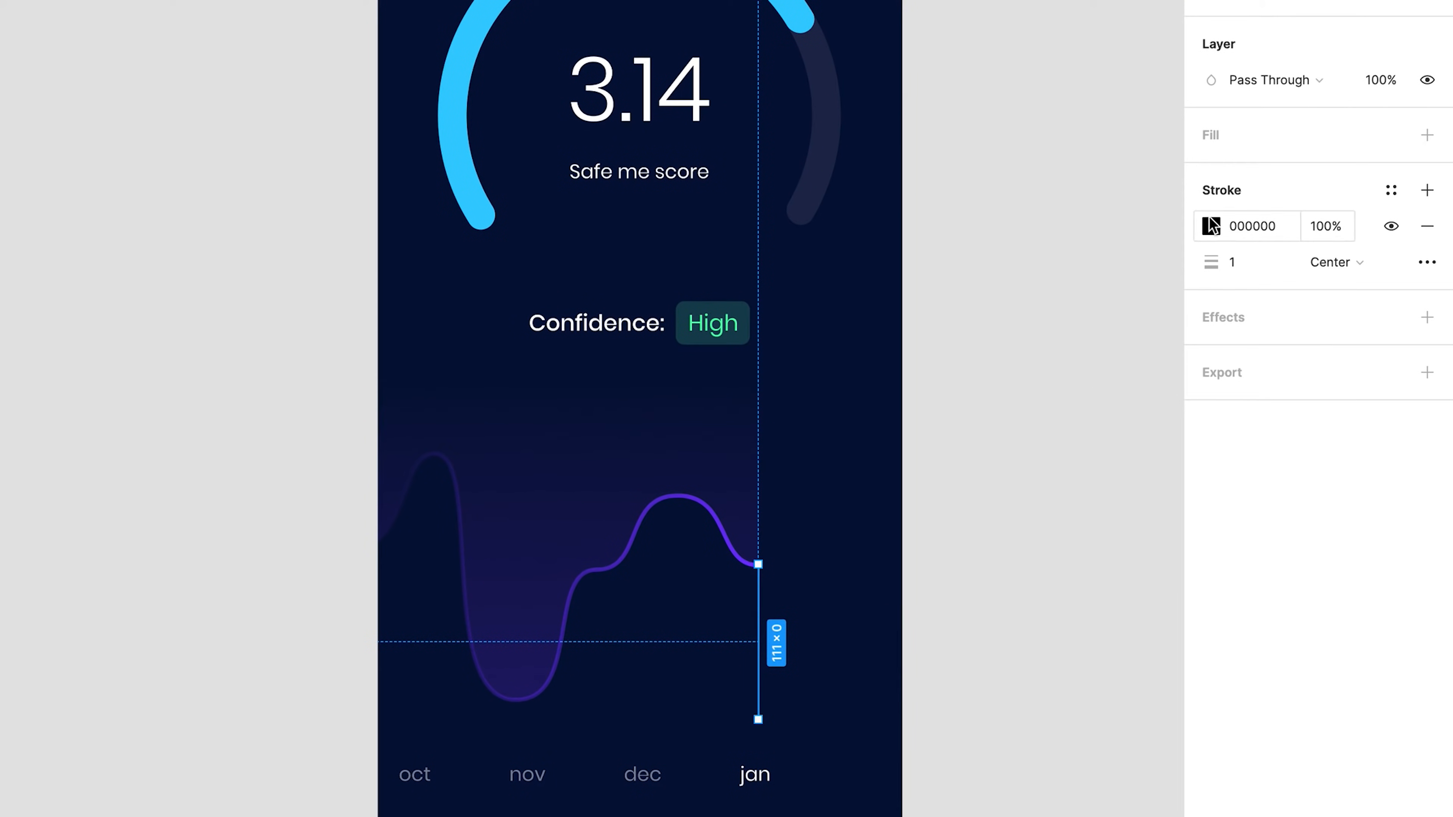
left_click(1209, 219)
left_click(947, 568)
left_click(799, 24)
Change the vertical line's stroke to a linear gradient from solid 35CEFF at the curve to transparent at its lower end.
left_click(959, 234)
left_click(961, 261)
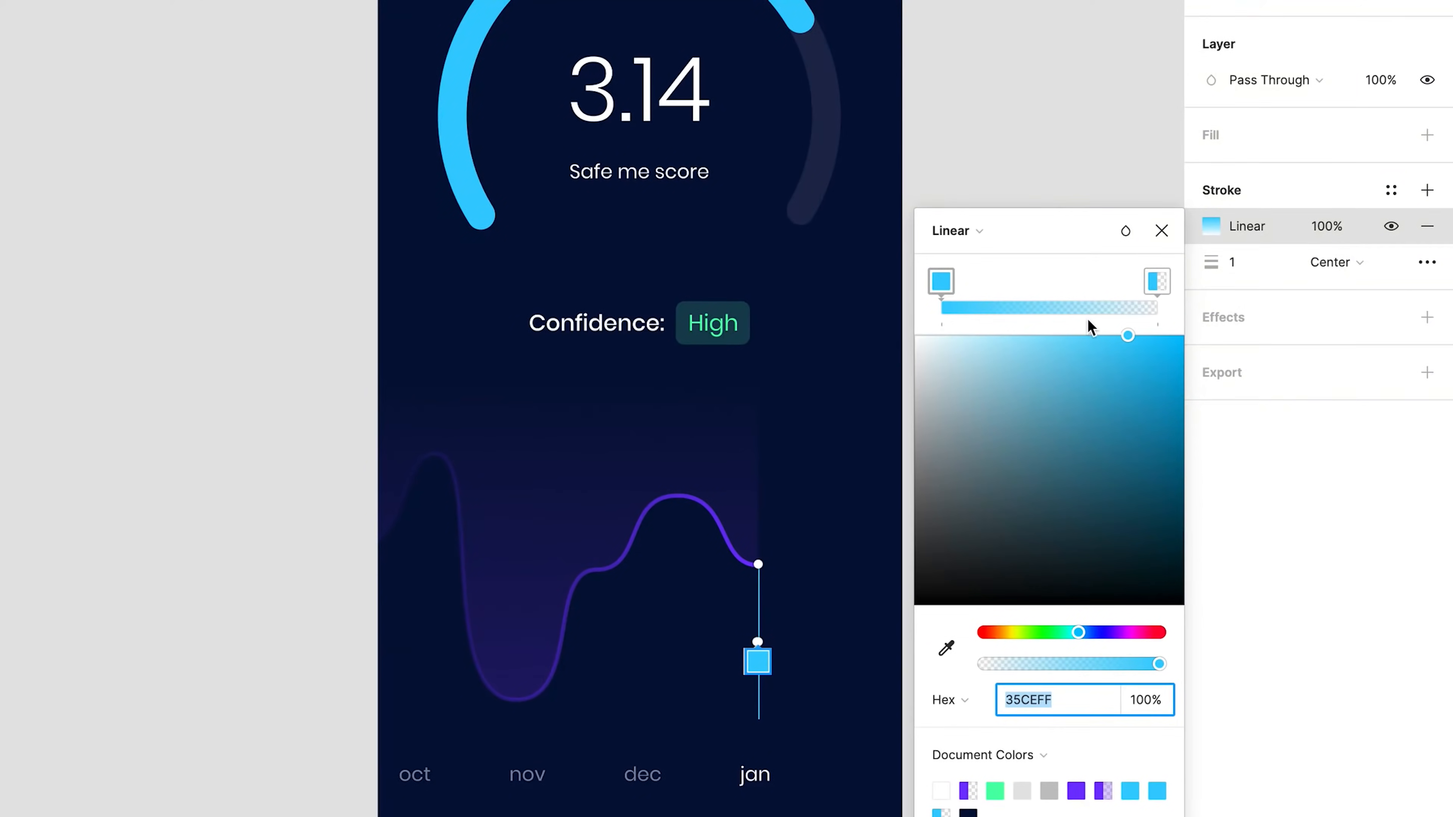
left_click_drag(758, 640, 760, 726)
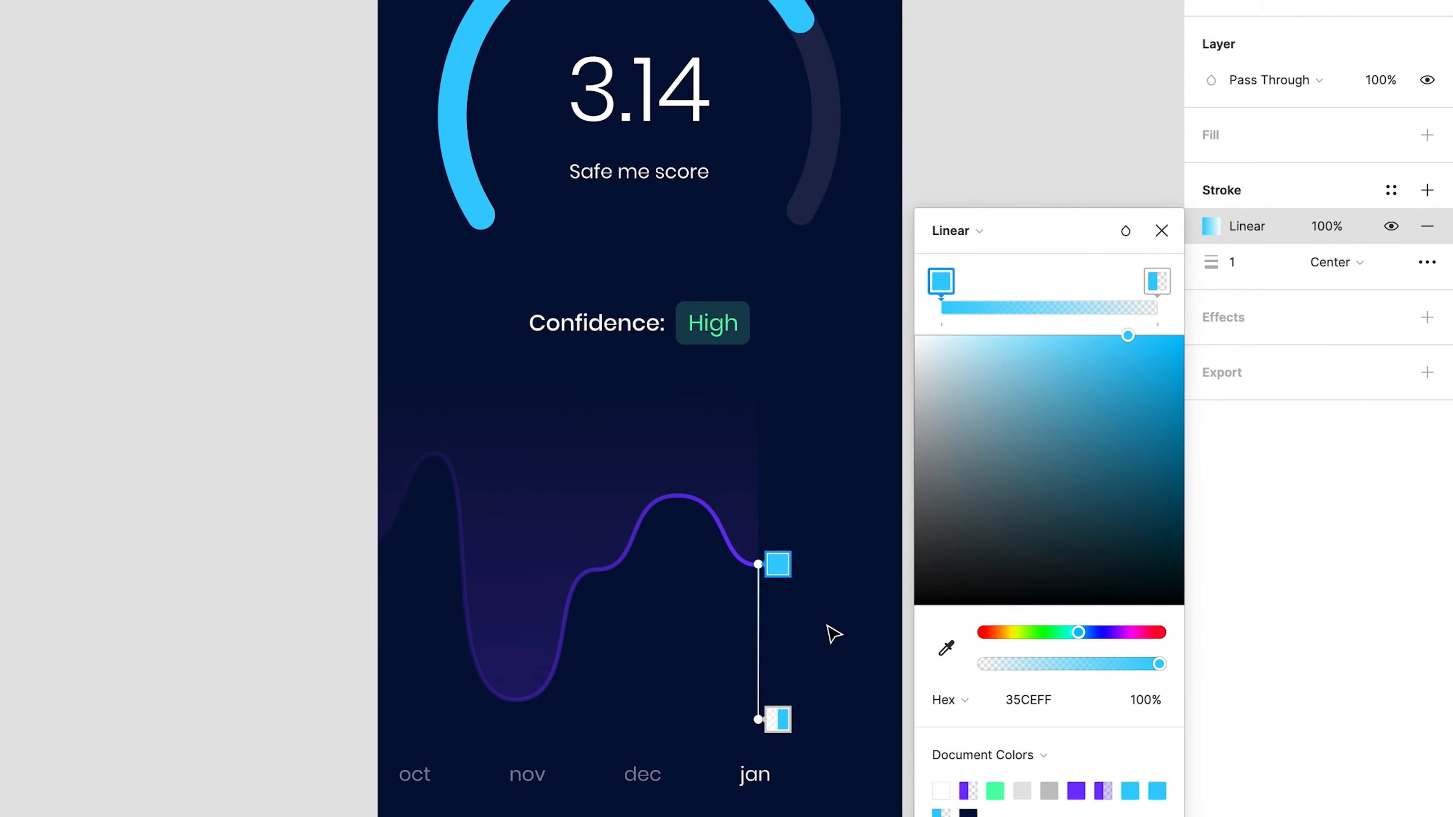
left_click(827, 625)
Draw a 9 × 9 circle centred on the curve's end with a white fill and a 1-wide inside black stroke.
scroll(767, 587, "up", 5, "ctrl")
key("o")
mouse_move(734, 495)
left_mouse_down("alt+shift")
mouse_move(756, 521)
mouse_move(703, 527)
left_mouse_up("alt+shift")
left_click(1211, 171)
left_click(916, 201)
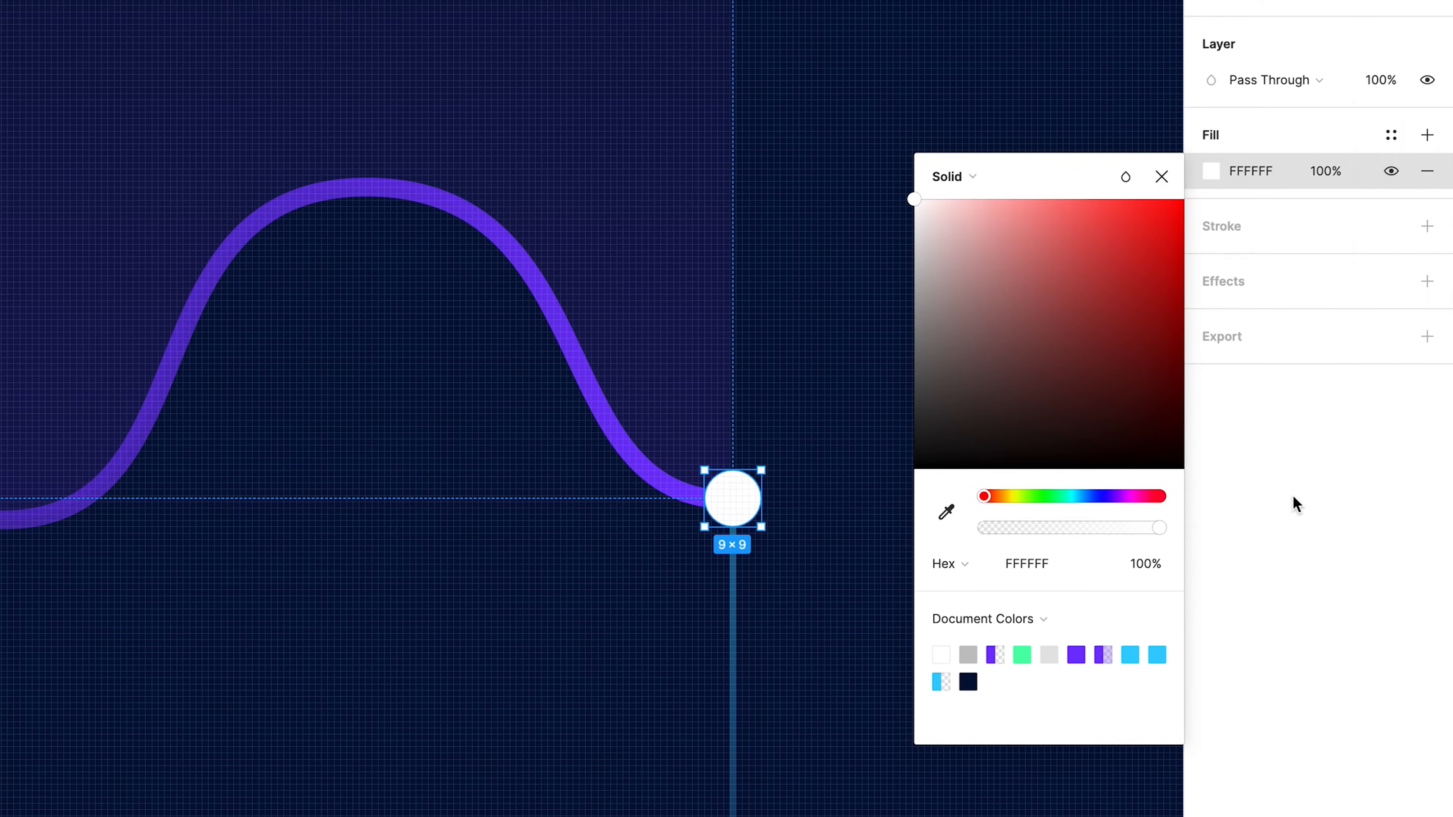
left_click(1293, 499)
left_click(1423, 223)
left_click(915, 554)
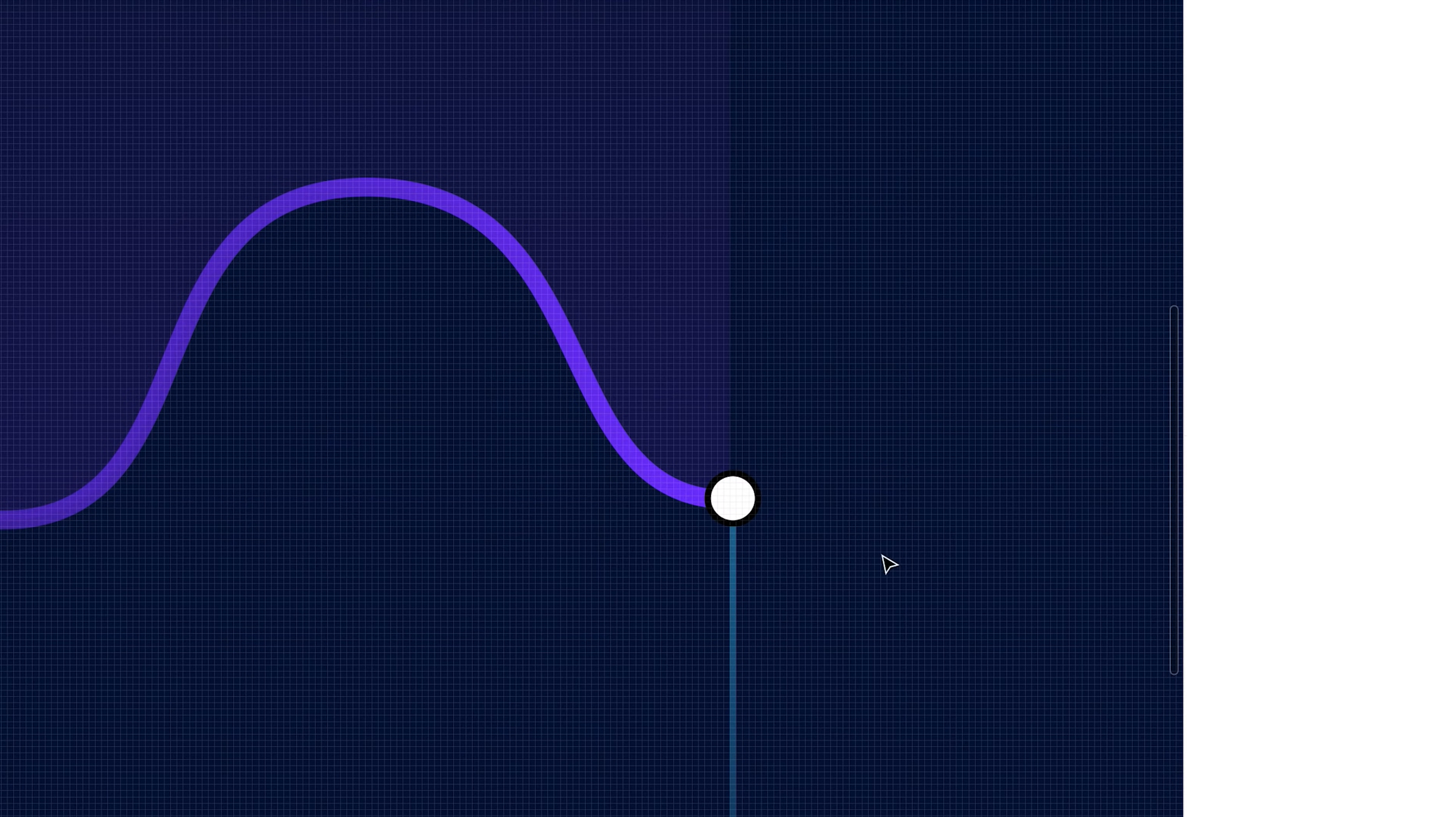
Add a drop shadow coloured 7433FF to the circle at the curve's end.
left_click(740, 506)
left_click(1427, 353)
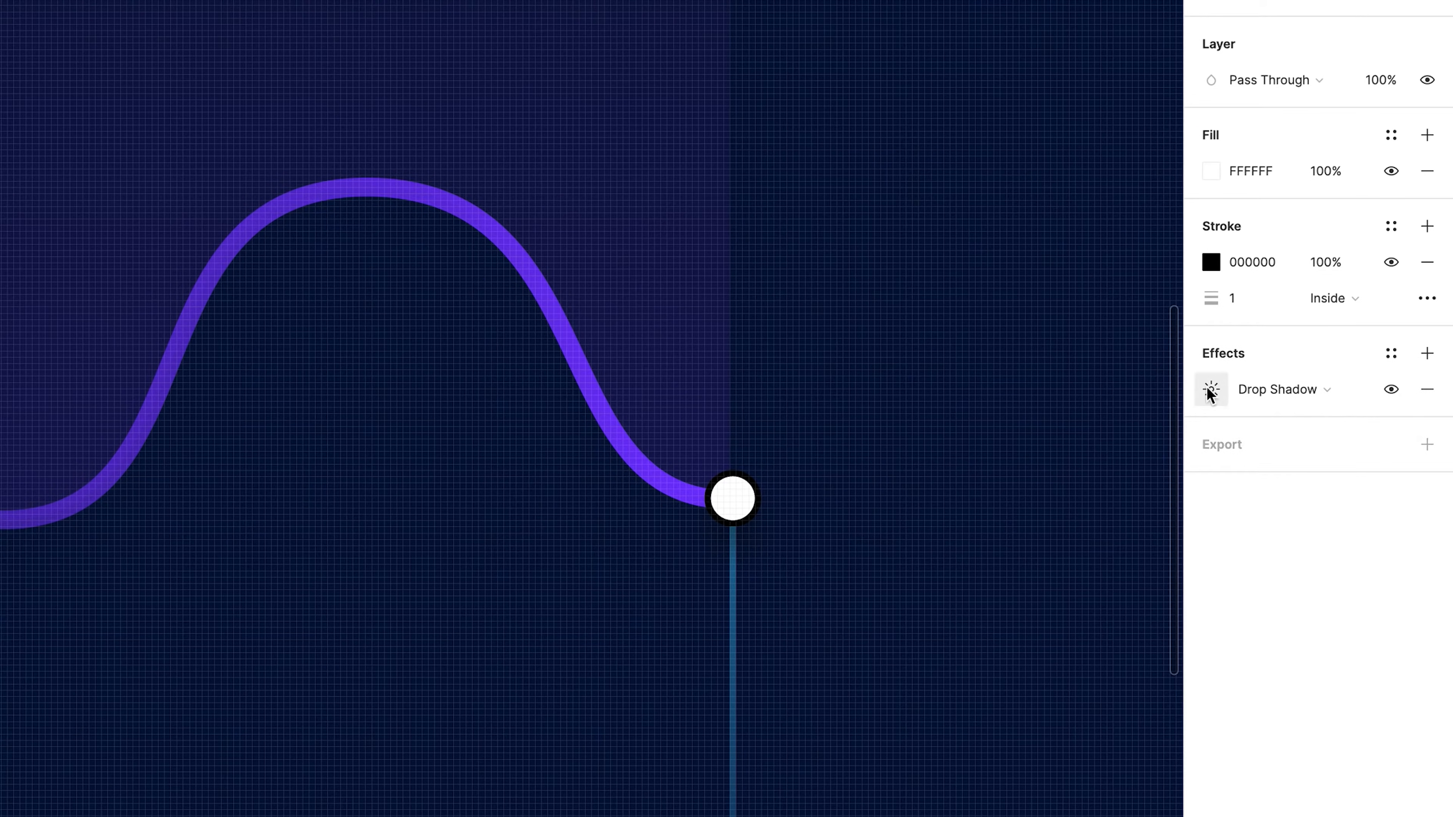
left_click(1209, 390)
left_click(941, 516)
type("7433FF")
left_click(1251, 574)
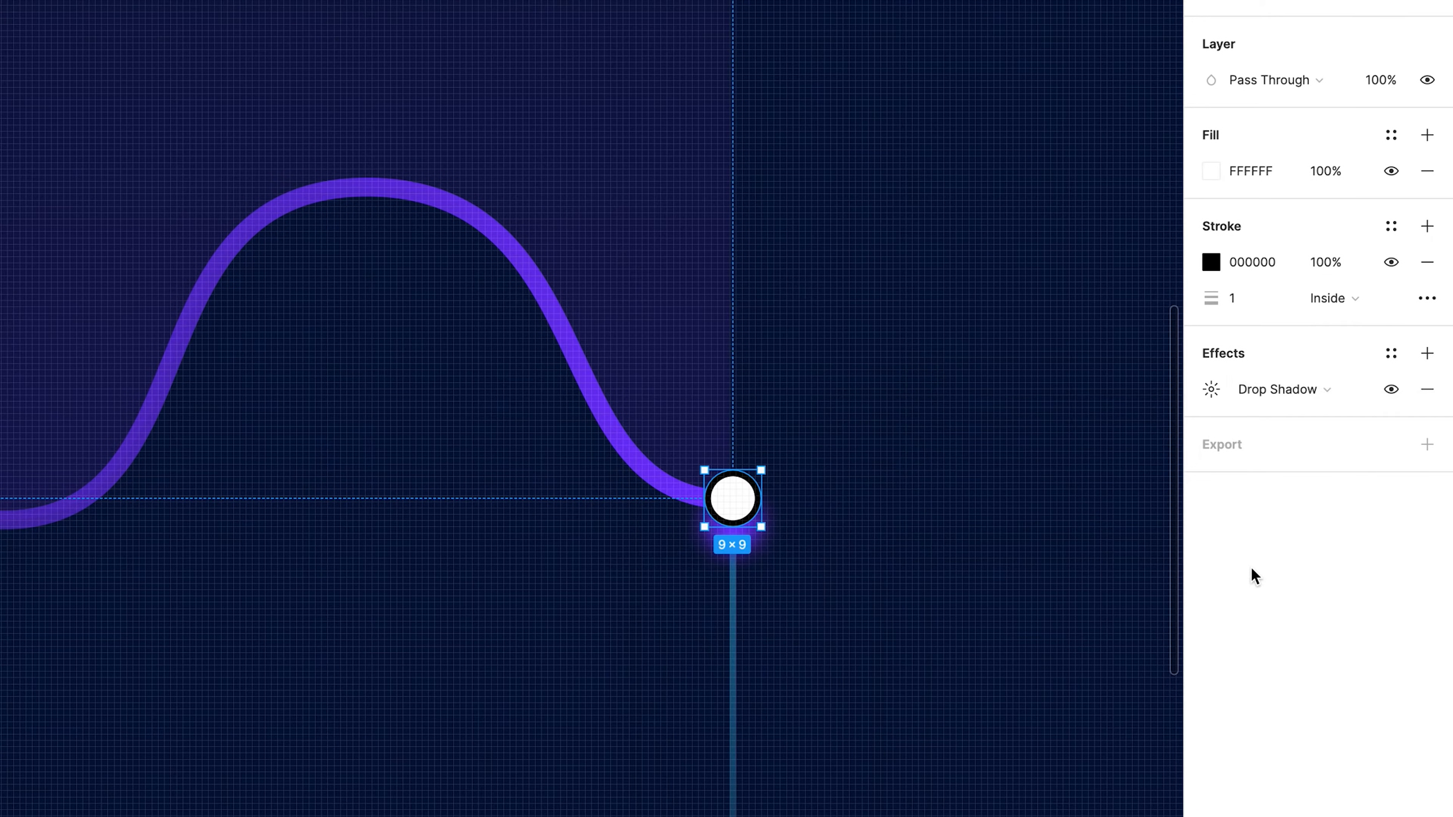
Set the circle's drop shadow to a Y offset of 0 and a blur of 20.
left_click(1211, 389)
left_click_drag(947, 484, 940, 483)
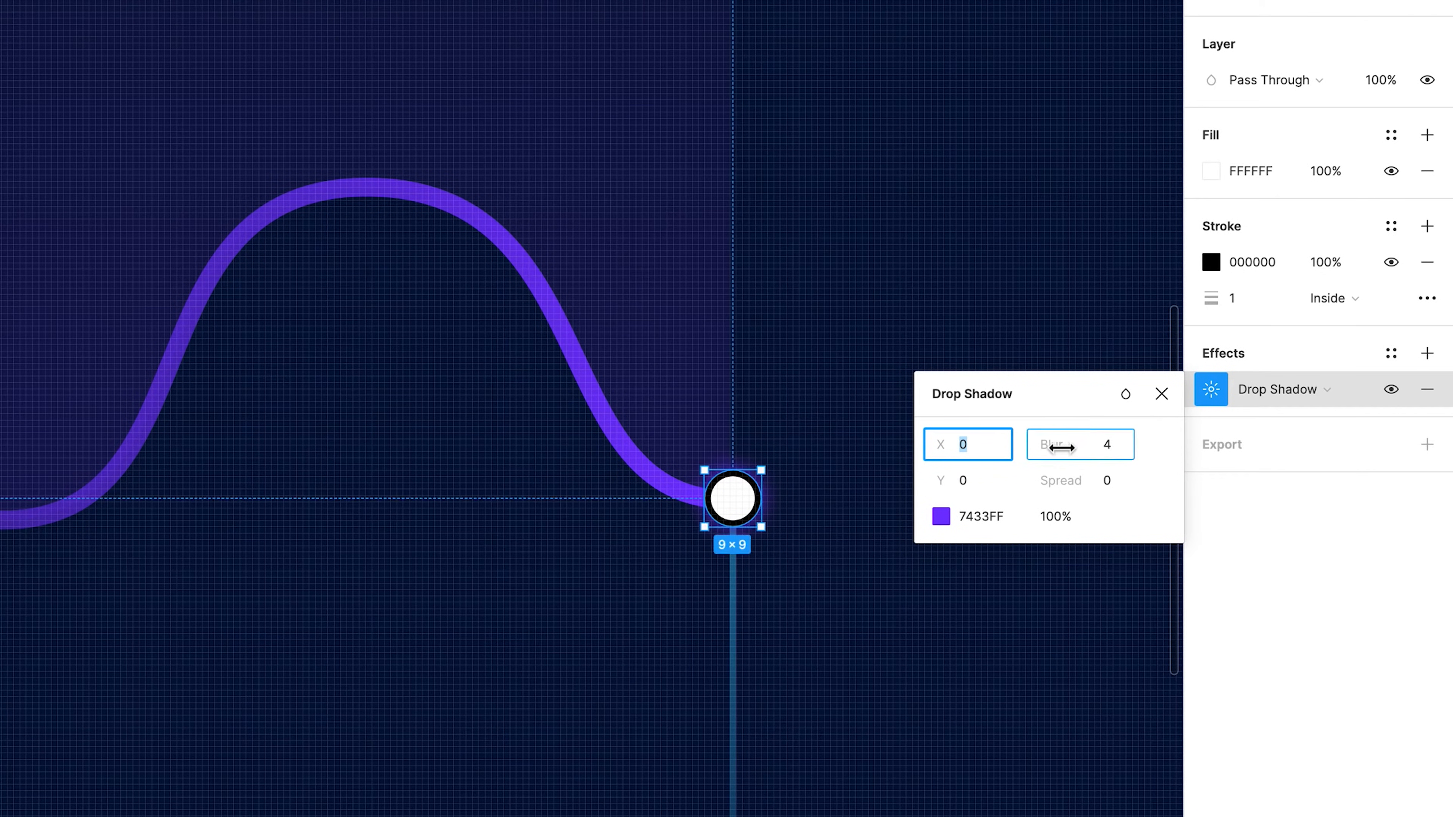
mouse_move(1057, 448)
left_mouse_down()
mouse_move(1050, 478)
mouse_move(1055, 444)
left_mouse_up()
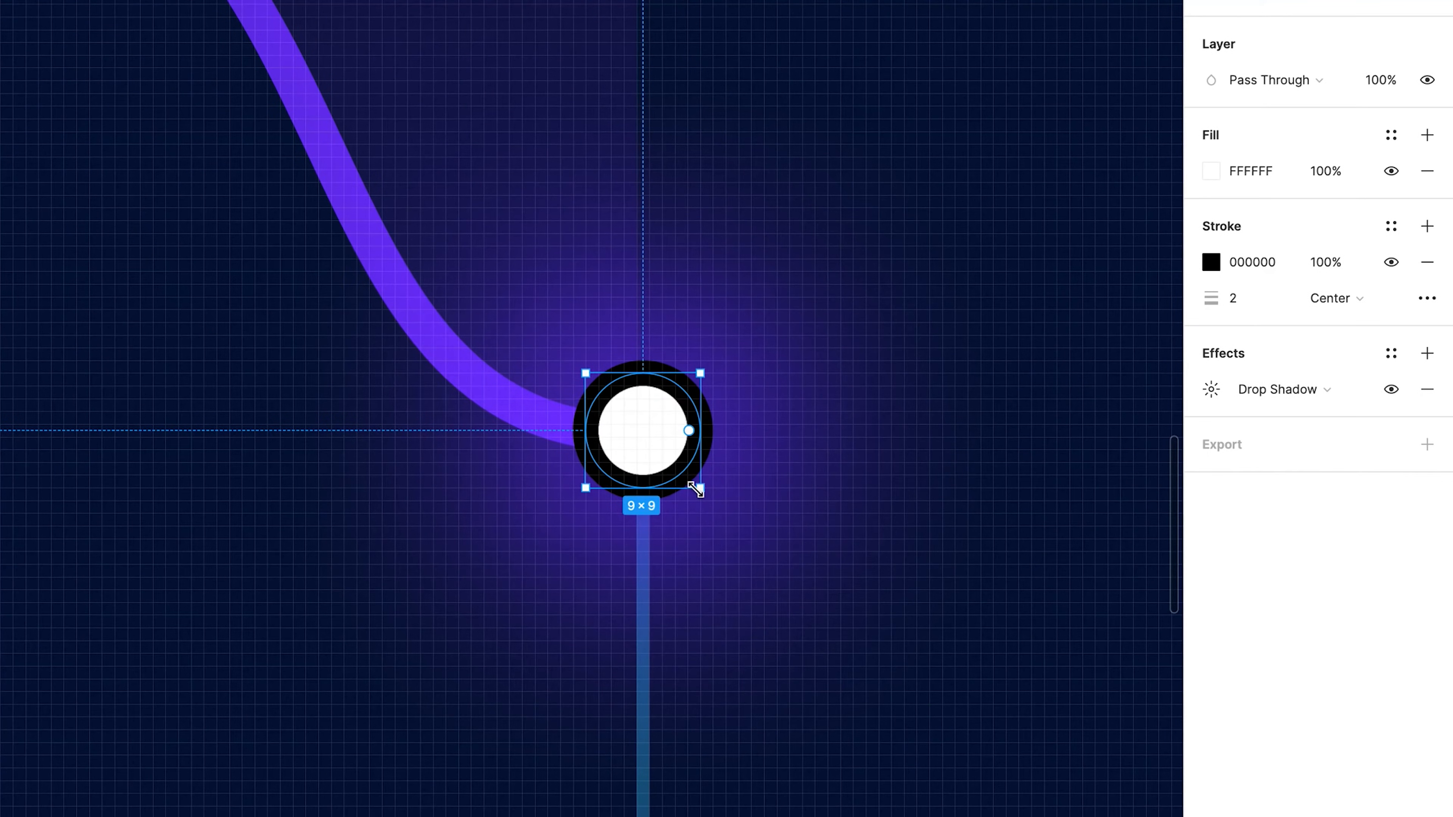
Enlarge the circle to 11 × 11 about its centre and set its shadow to blur 22 and about 66% opacity.
left_click_drag(697, 486, 704, 498, "alt")
left_click(1211, 389)
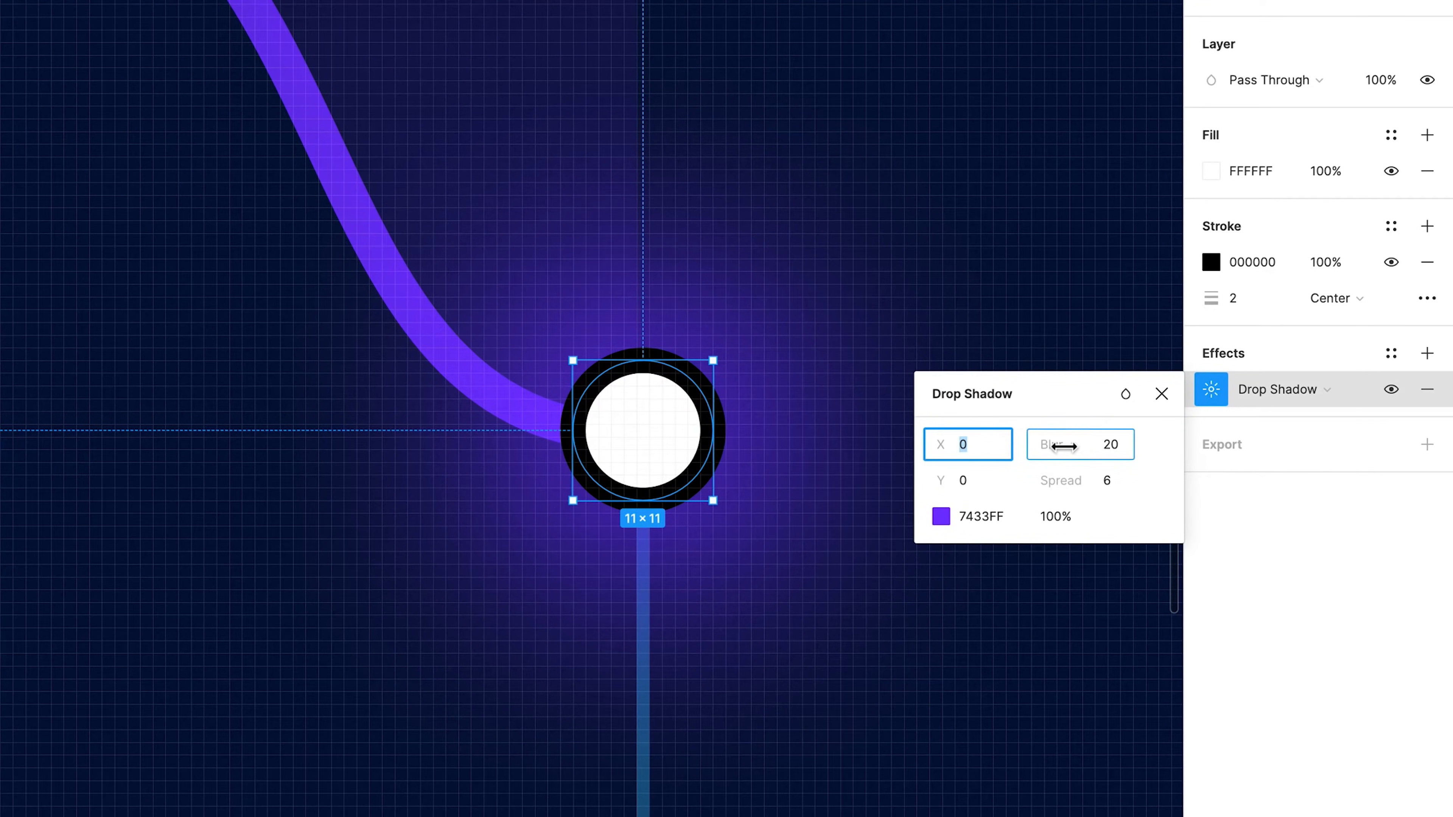
left_click_drag(1070, 445, 1092, 445)
left_click(941, 516)
left_click_drag(888, 777, 820, 779)
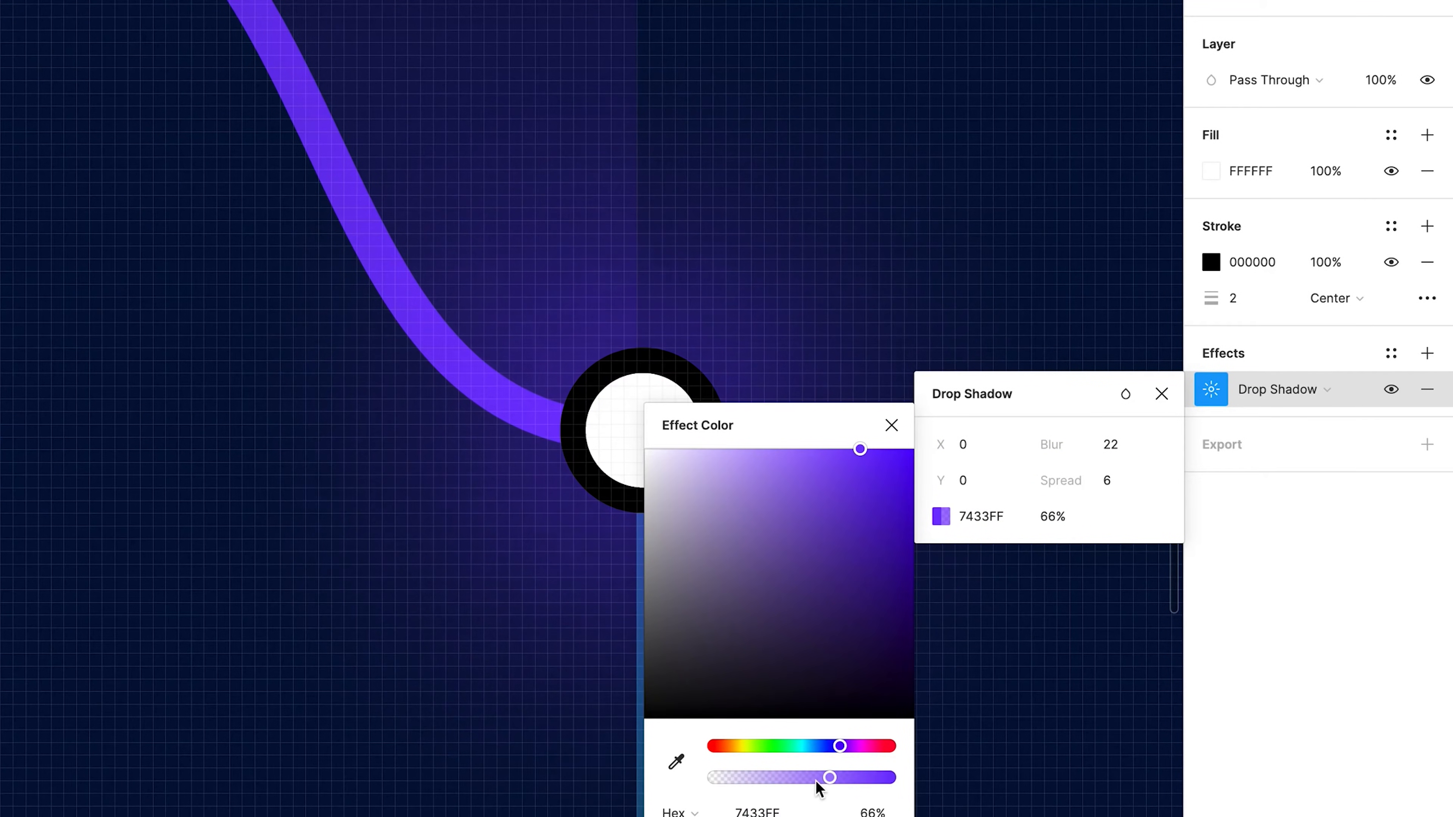
key("Escape")
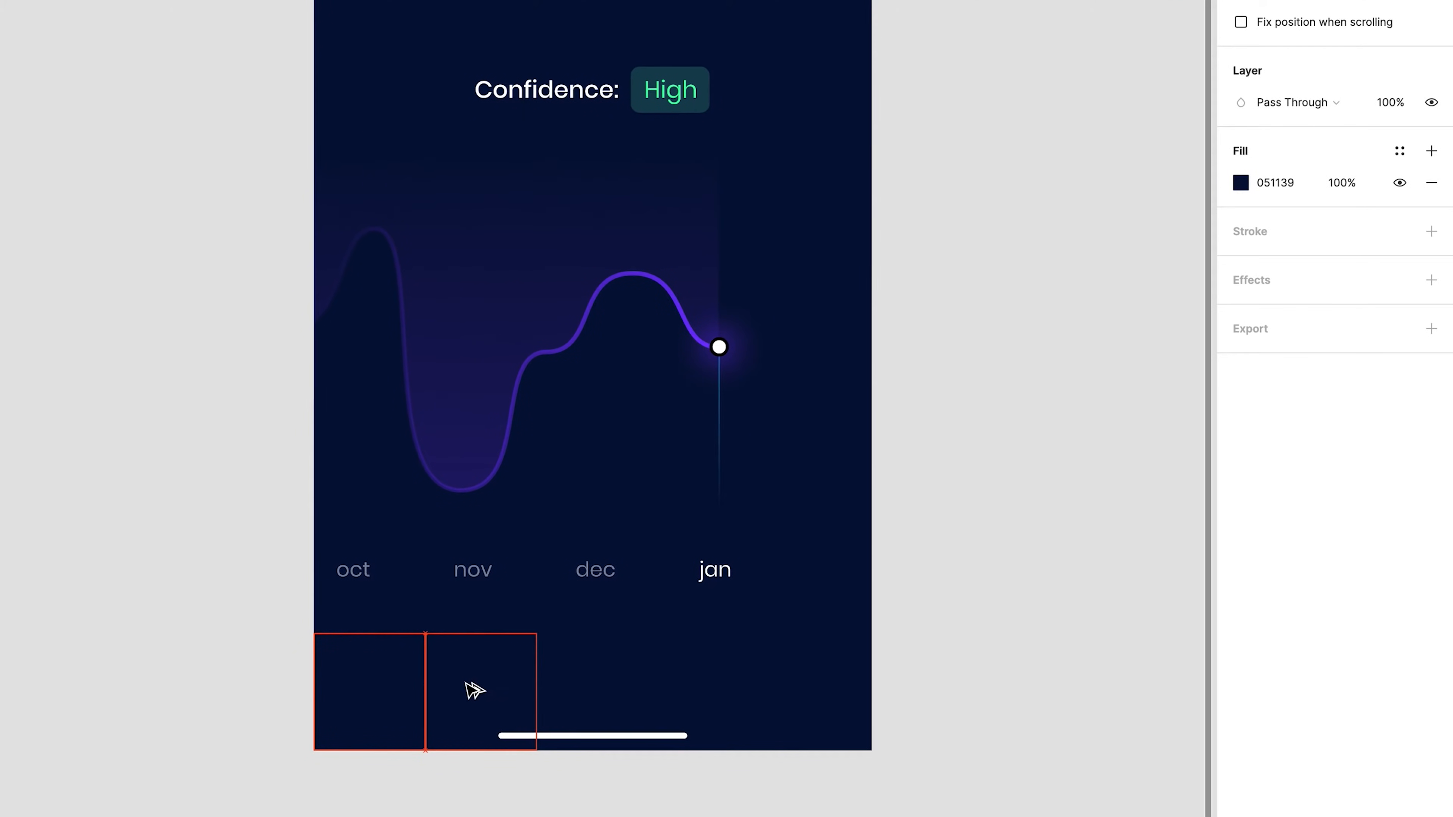
Duplicate the 75 × 79 rectangle across the bottom bar to make five side by side.
left_click_drag(465, 682, 468, 684, "alt")
key("super+d")
key("super+d")
key("super+d")
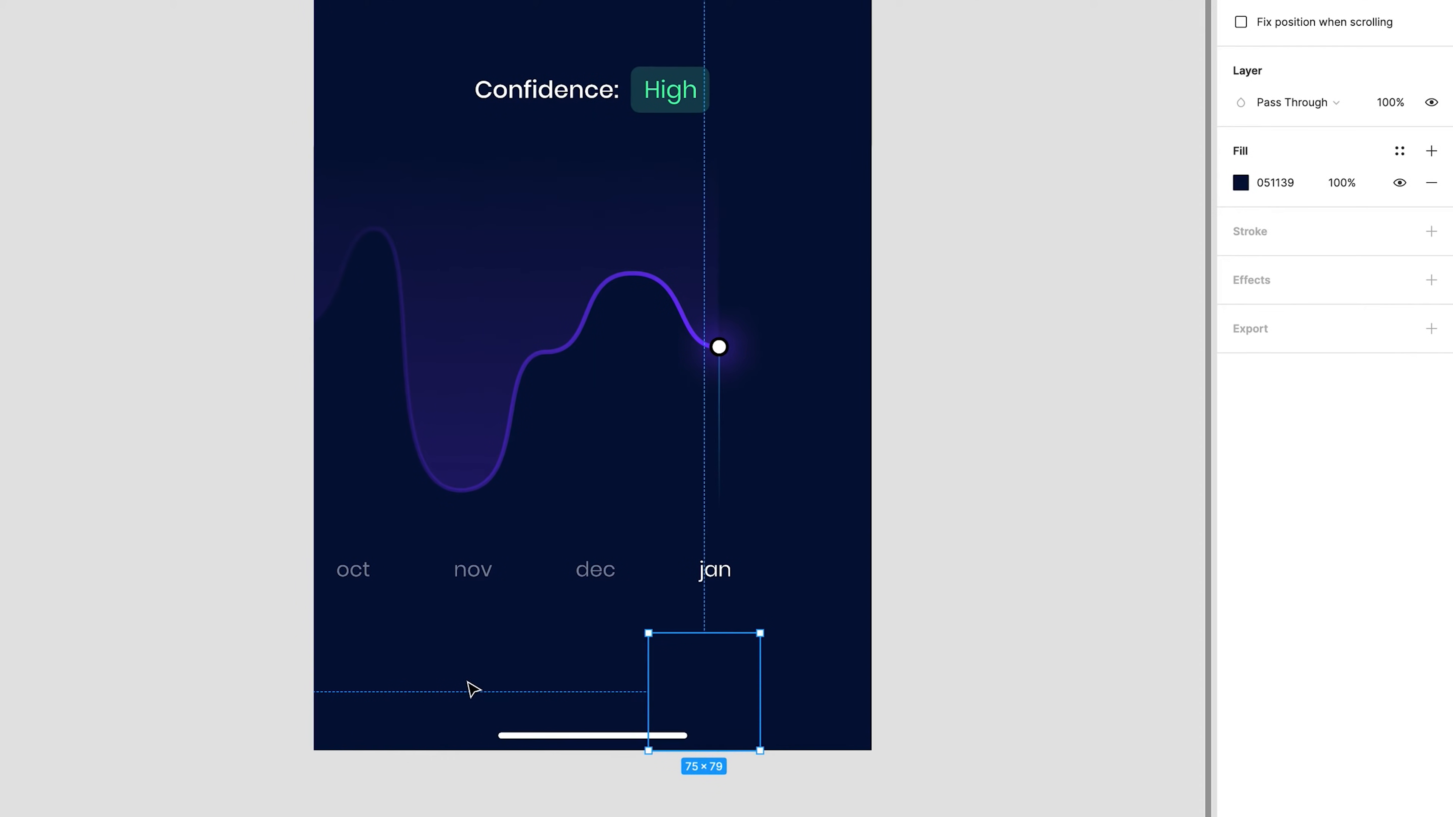
Select all five bottom bar rectangles and narrow the row to 335 wide about its centre.
left_click(695, 684, "shift")
left_click(584, 684, "shift")
left_click(486, 683, "shift")
left_click(396, 682, "shift")
left_click_drag(872, 676, 843, 693, "alt")
scroll(846, 694, "up", 3, "super")
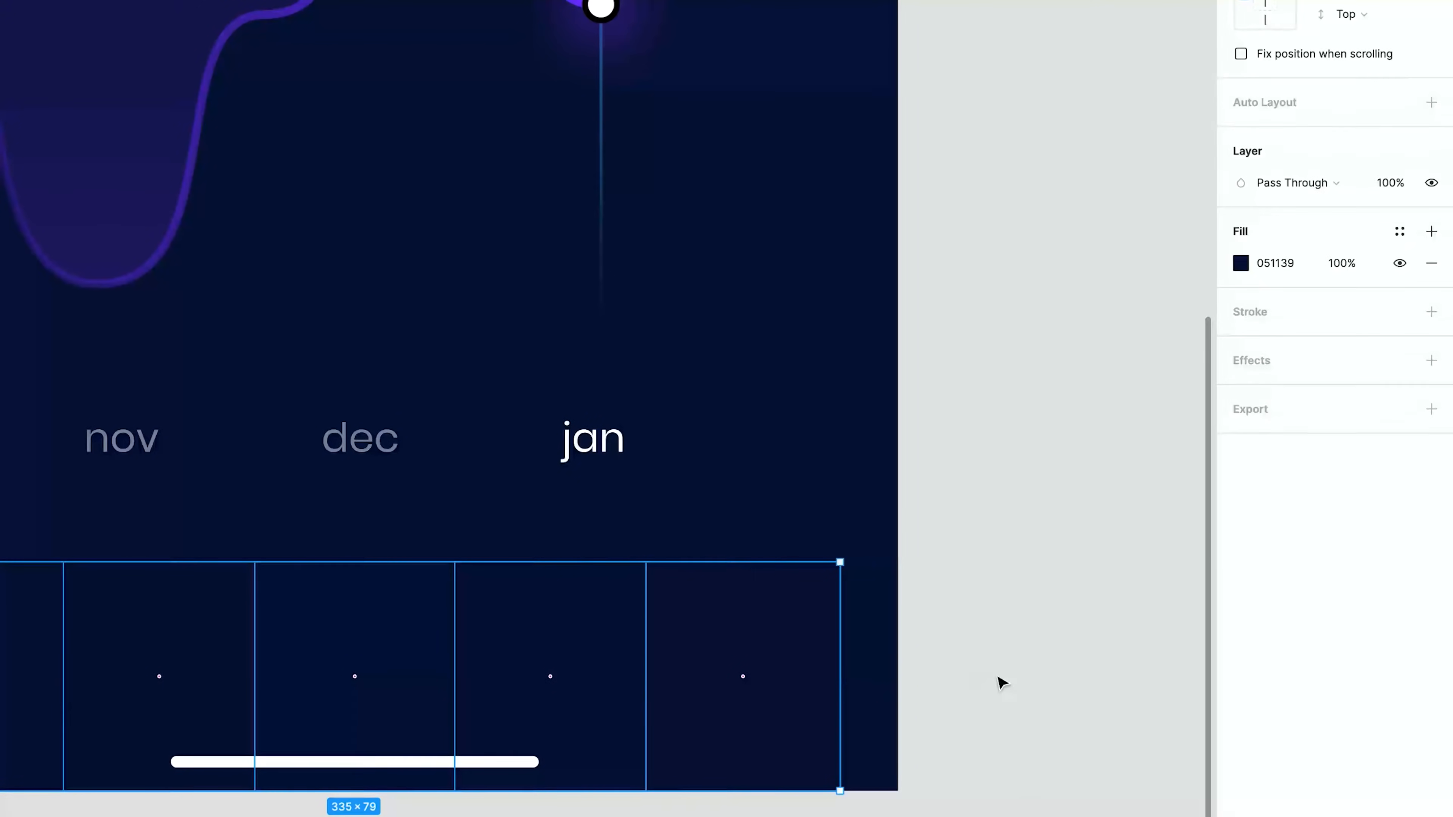
left_click(929, 704)
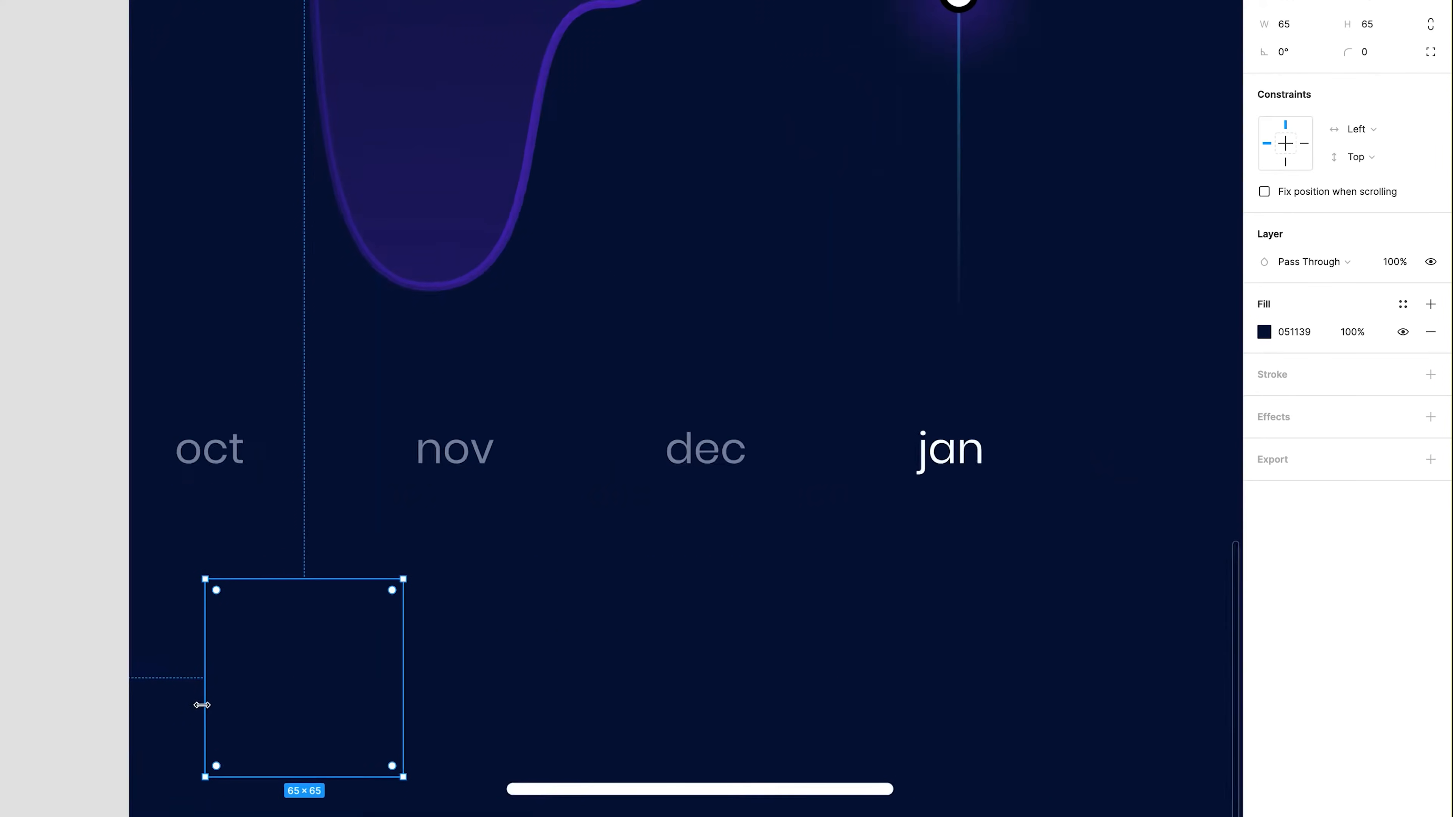
Draw a 7 × 7 circle in the first bottom bar square and duplicate it into a two-by-two grid with gaps of 6.
scroll(332, 706, "up", 3, "super")
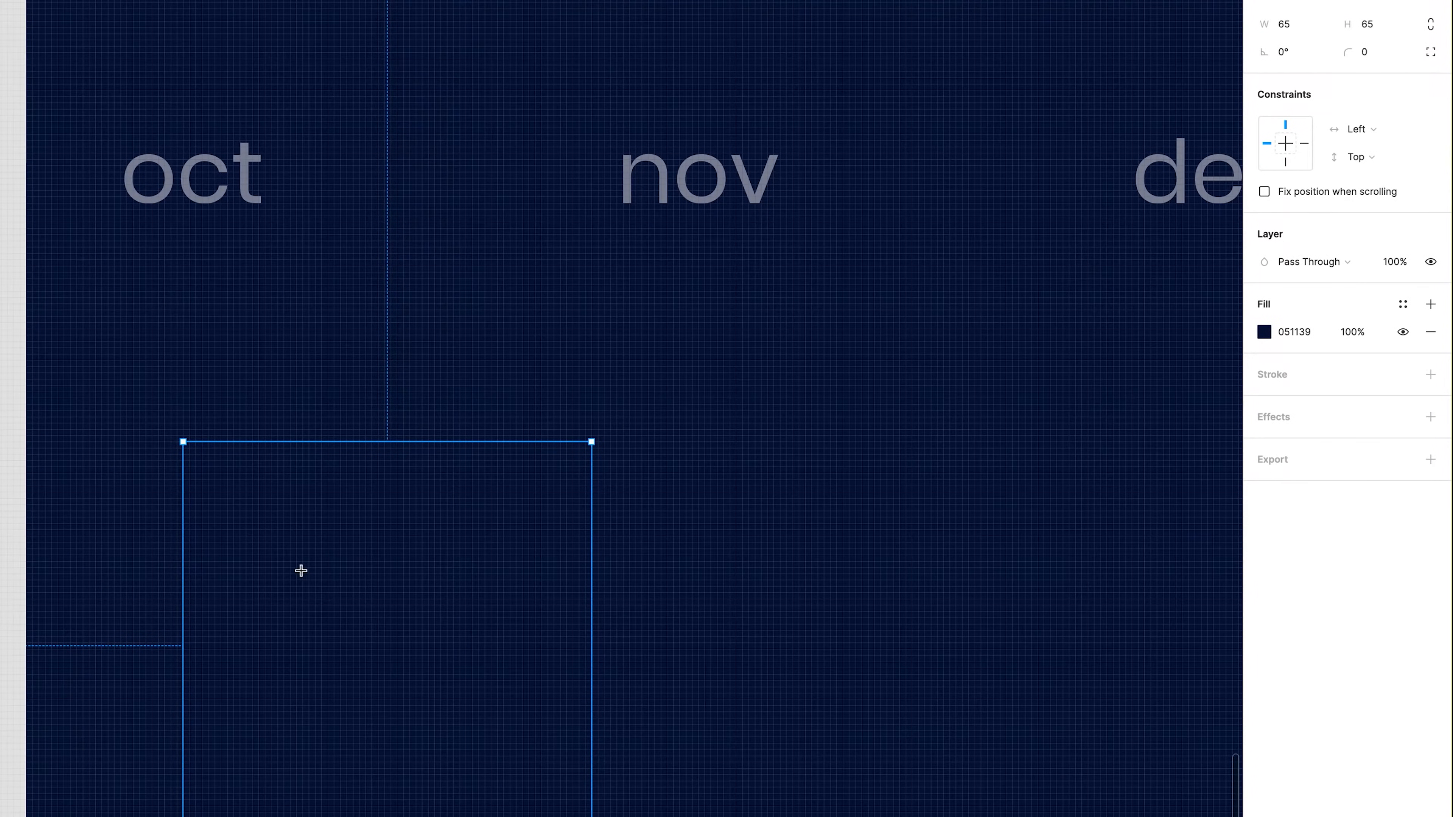
mouse_move(303, 569)
left_mouse_down()
mouse_move(347, 611)
mouse_move(405, 589)
mouse_move(337, 665)
left_mouse_up()
left_click(324, 591, "shift")
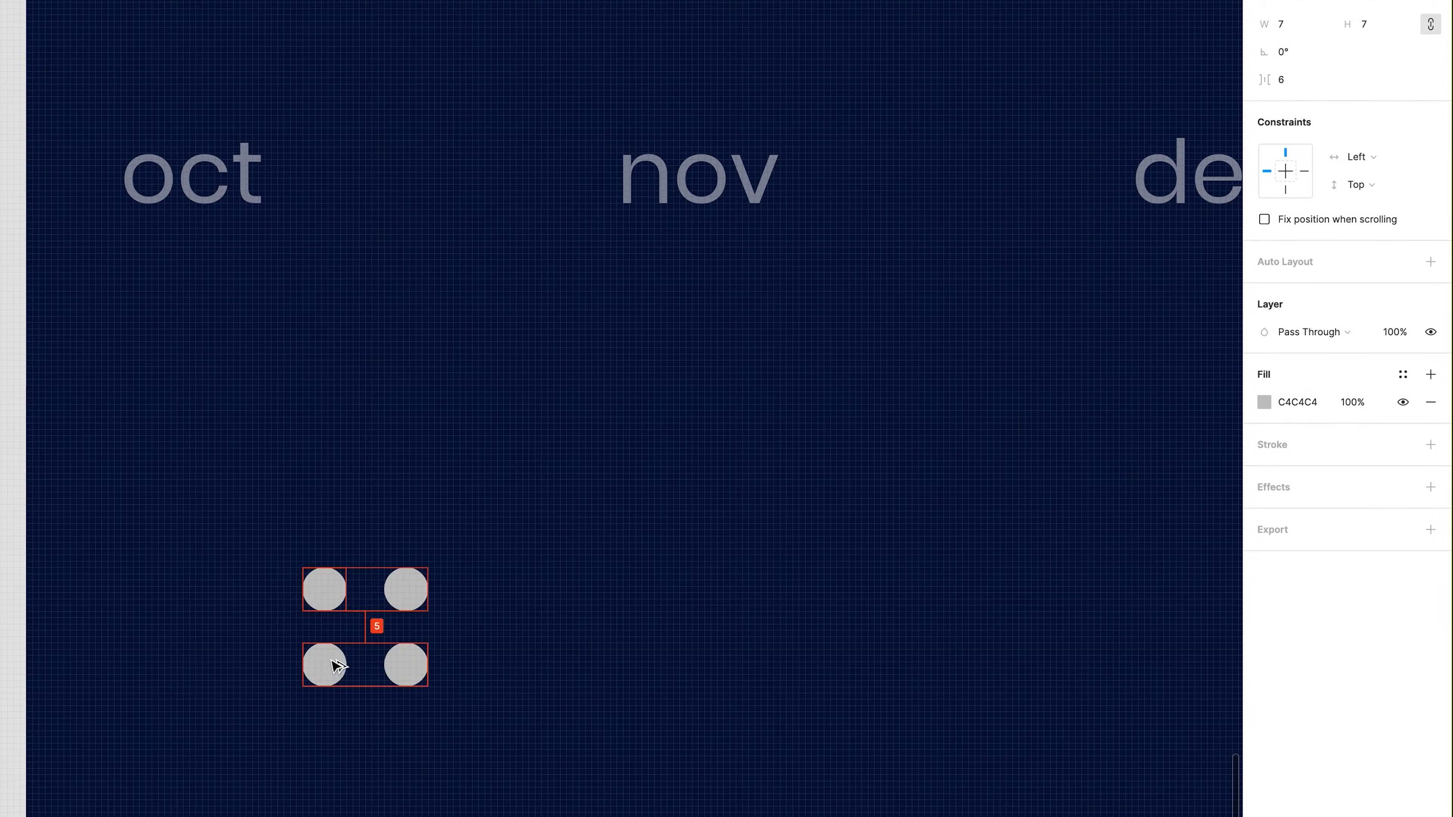
left_click(335, 606)
left_click(399, 668)
left_click(322, 664, "shift")
key("Down")
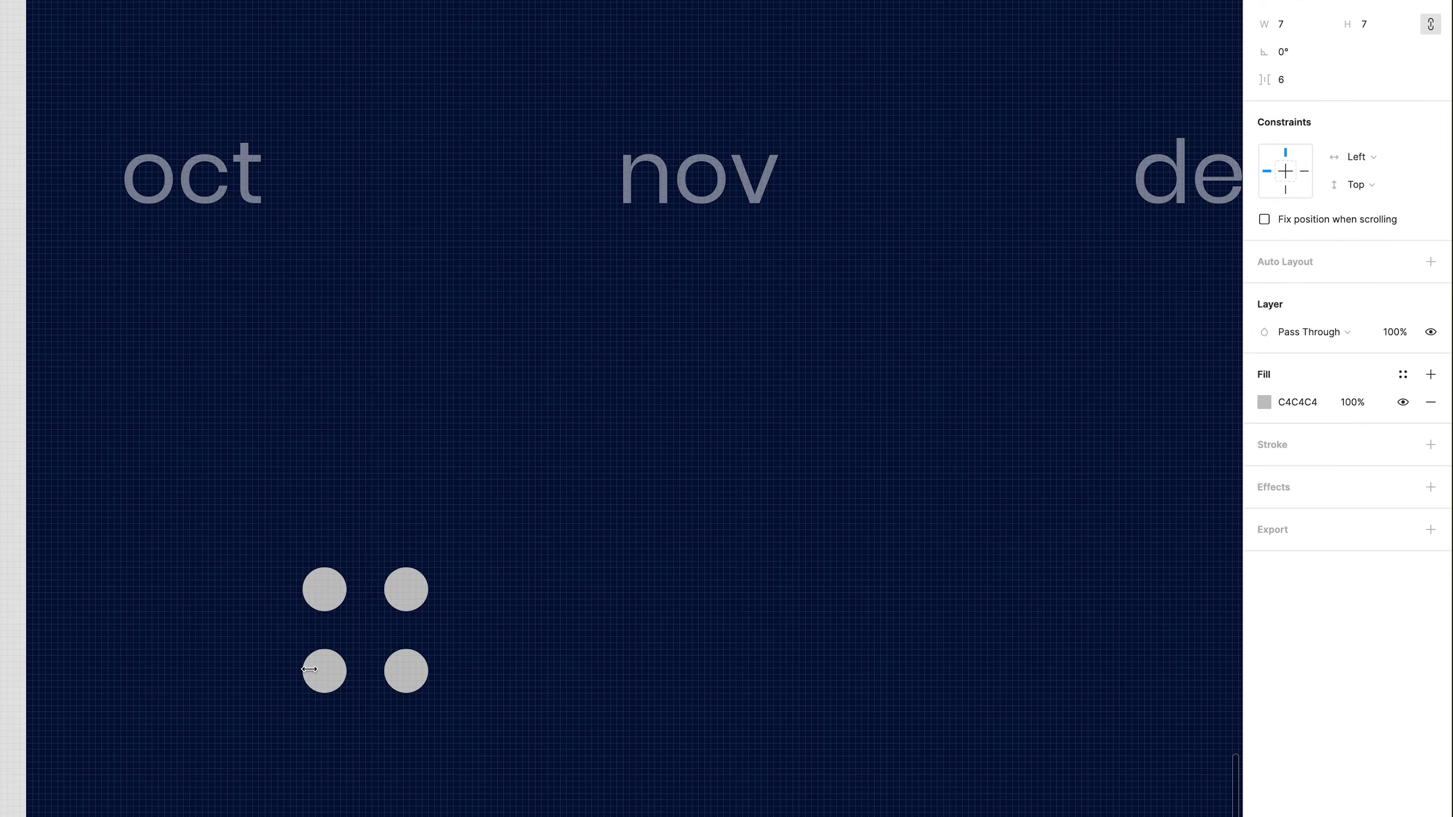
Replace the fill of all four circles with a stroke of weight 2.
left_click(331, 601, "shift")
left_click(401, 598, "shift")
left_click(1431, 402)
left_click(1432, 364)
left_click(1287, 430)
type("2")
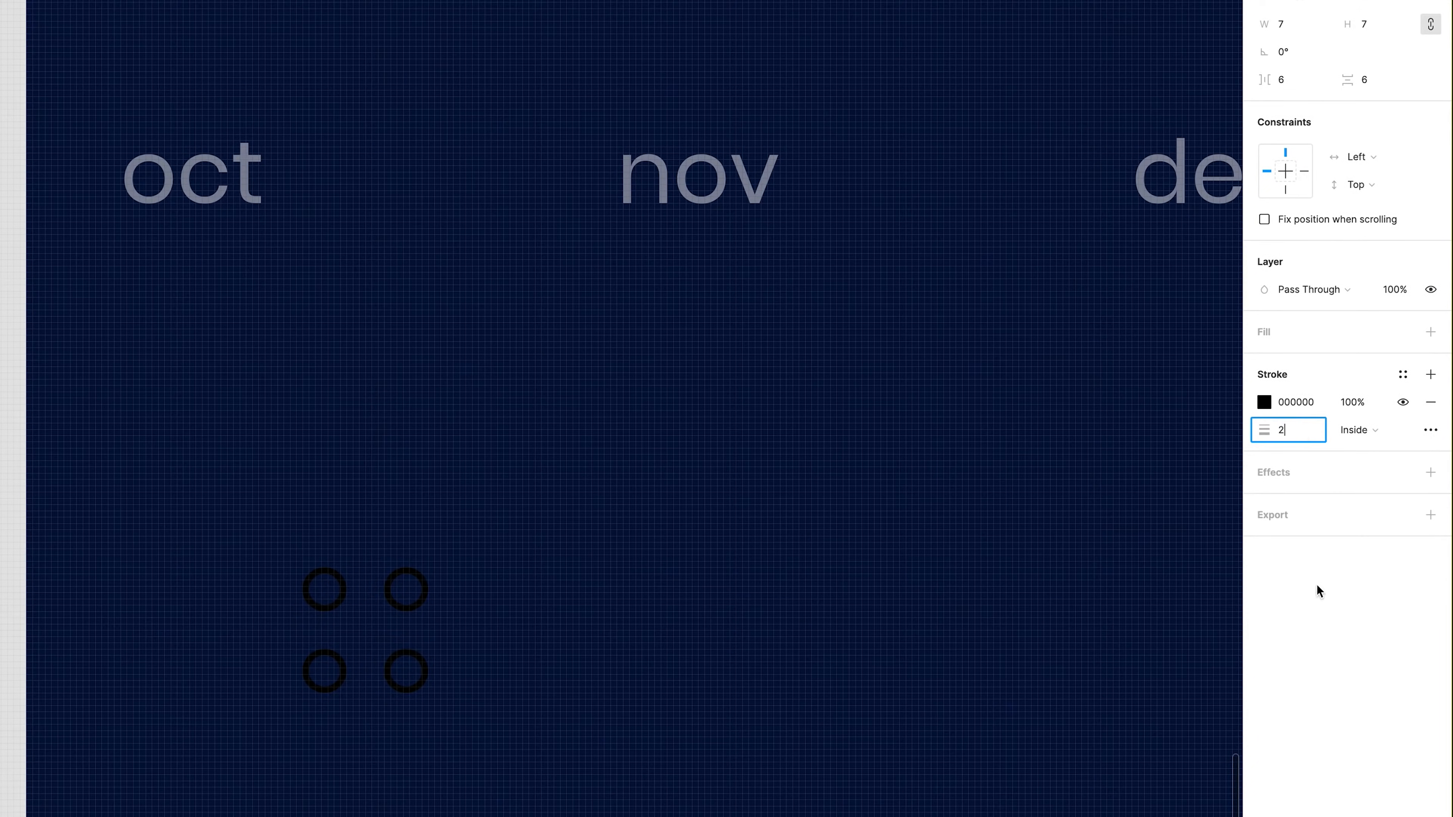
Colour the circles' stroke white (FFFFFF) and align it to the center of the path.
left_click(1293, 404)
type("f")
key("Return")
left_click(1371, 429)
left_click(1375, 409)
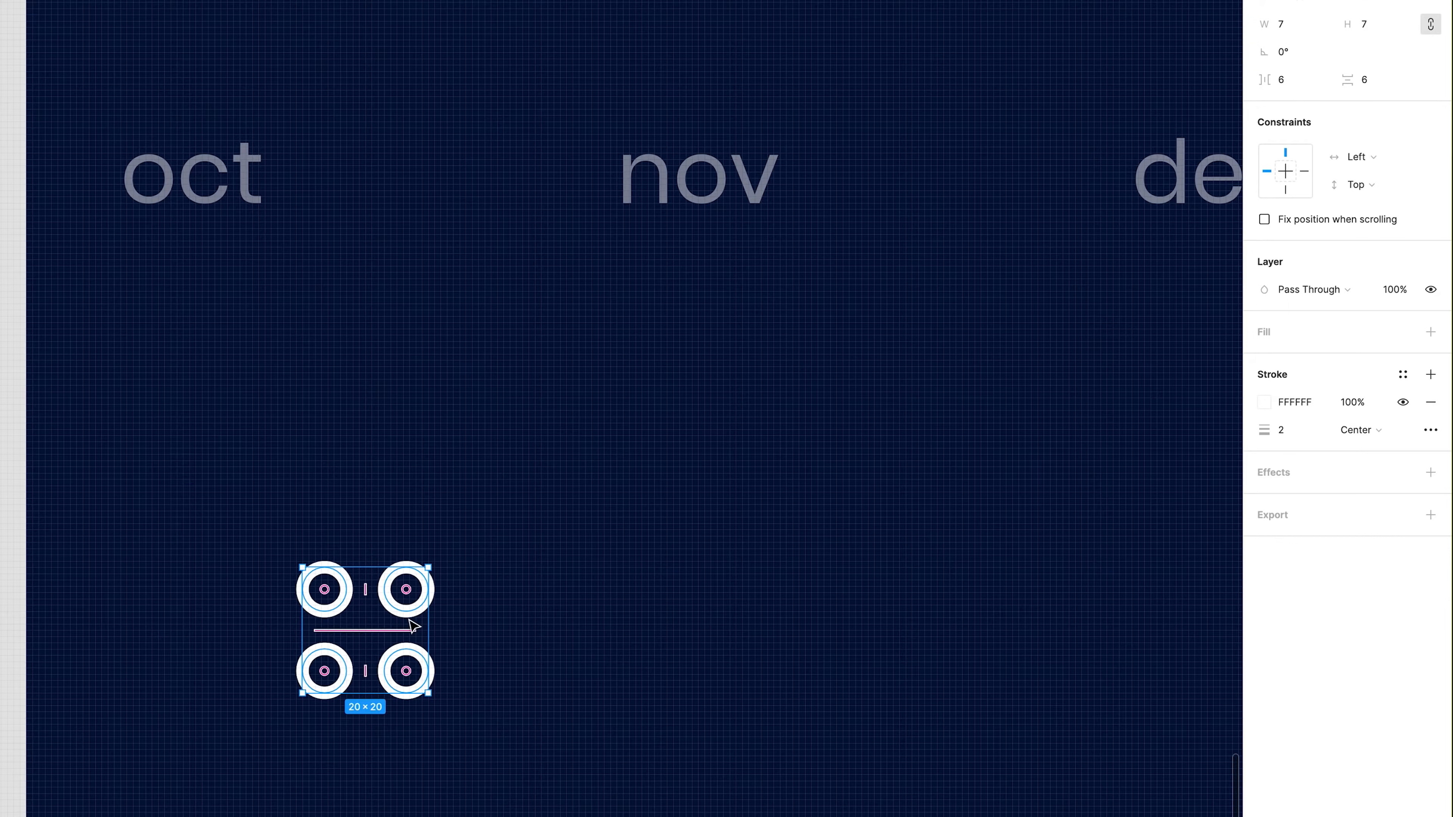
Group the four circles and centre the group horizontally and vertically in the first bottom bar square.
key("super+g")
left_click(507, 619, "shift")
key("alt+h")
key("alt+v")
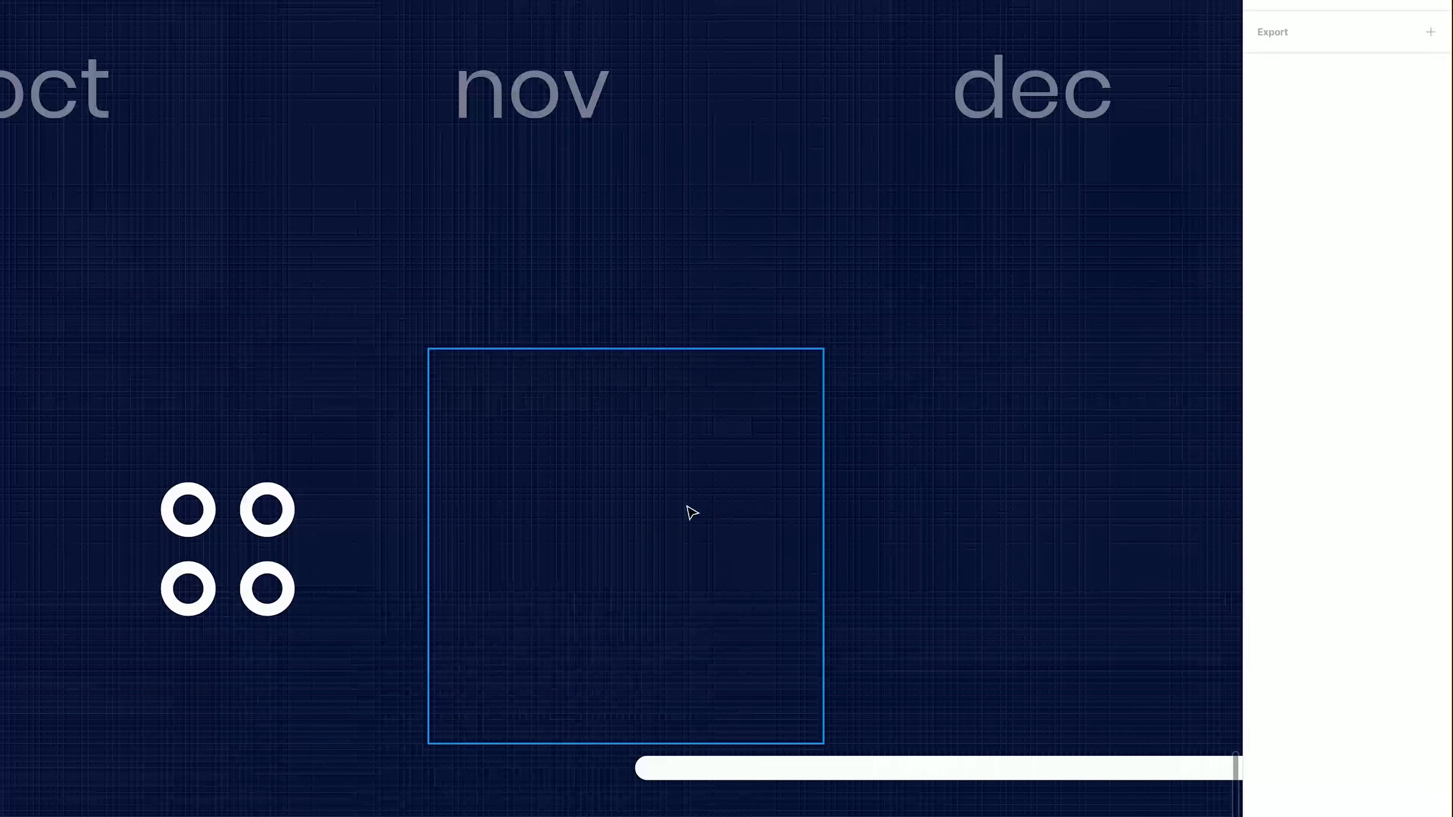
Draw two adjoining 12 × 24 rectangles in the second bottom bar square and turn them into white centred outlines of weight 2.
left_click(606, 540)
key("r")
left_click_drag(562, 458, 634, 604)
left_click_drag(589, 533, 661, 533, "alt")
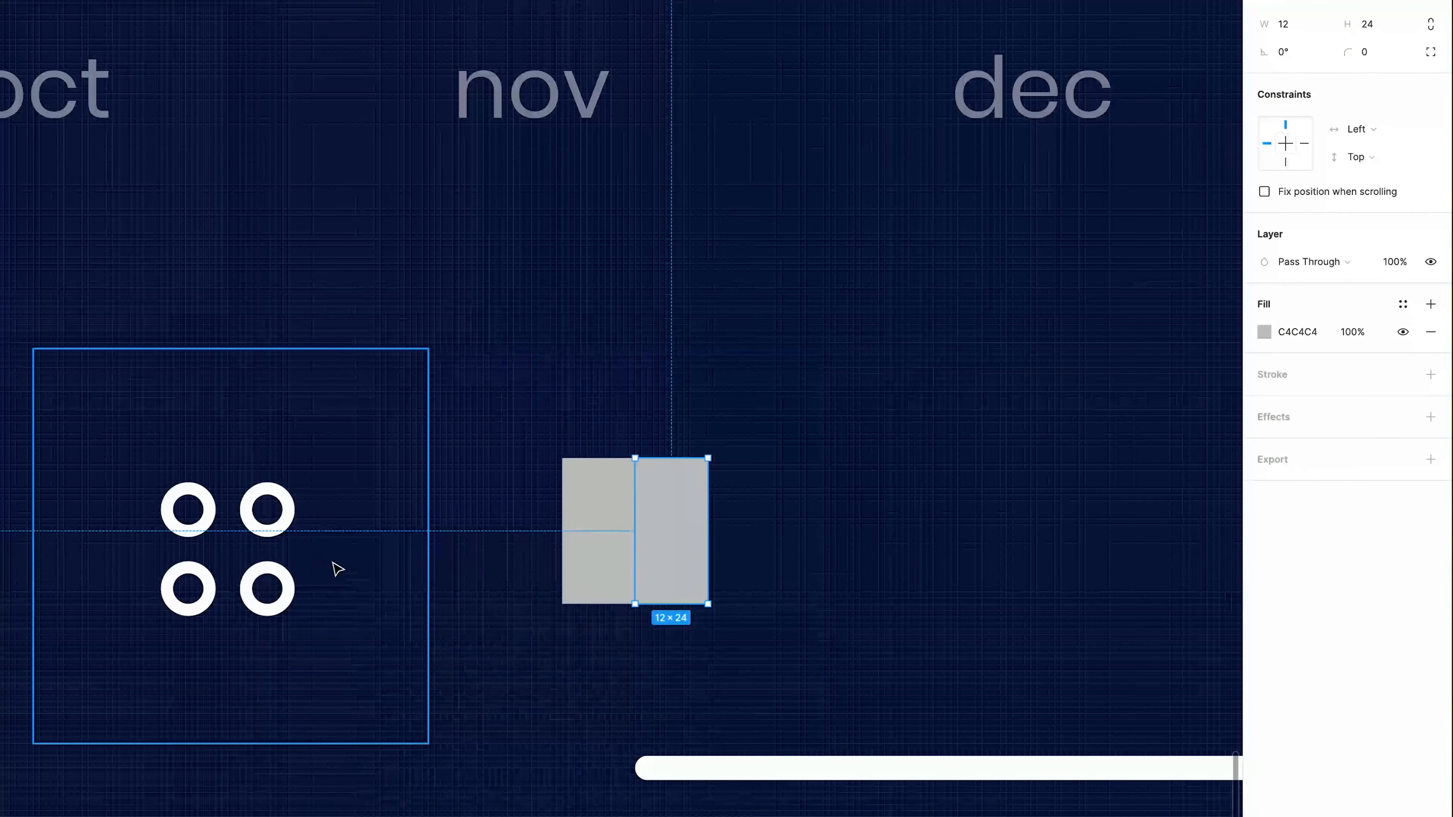
left_click(603, 532, "shift")
key("shift+x")
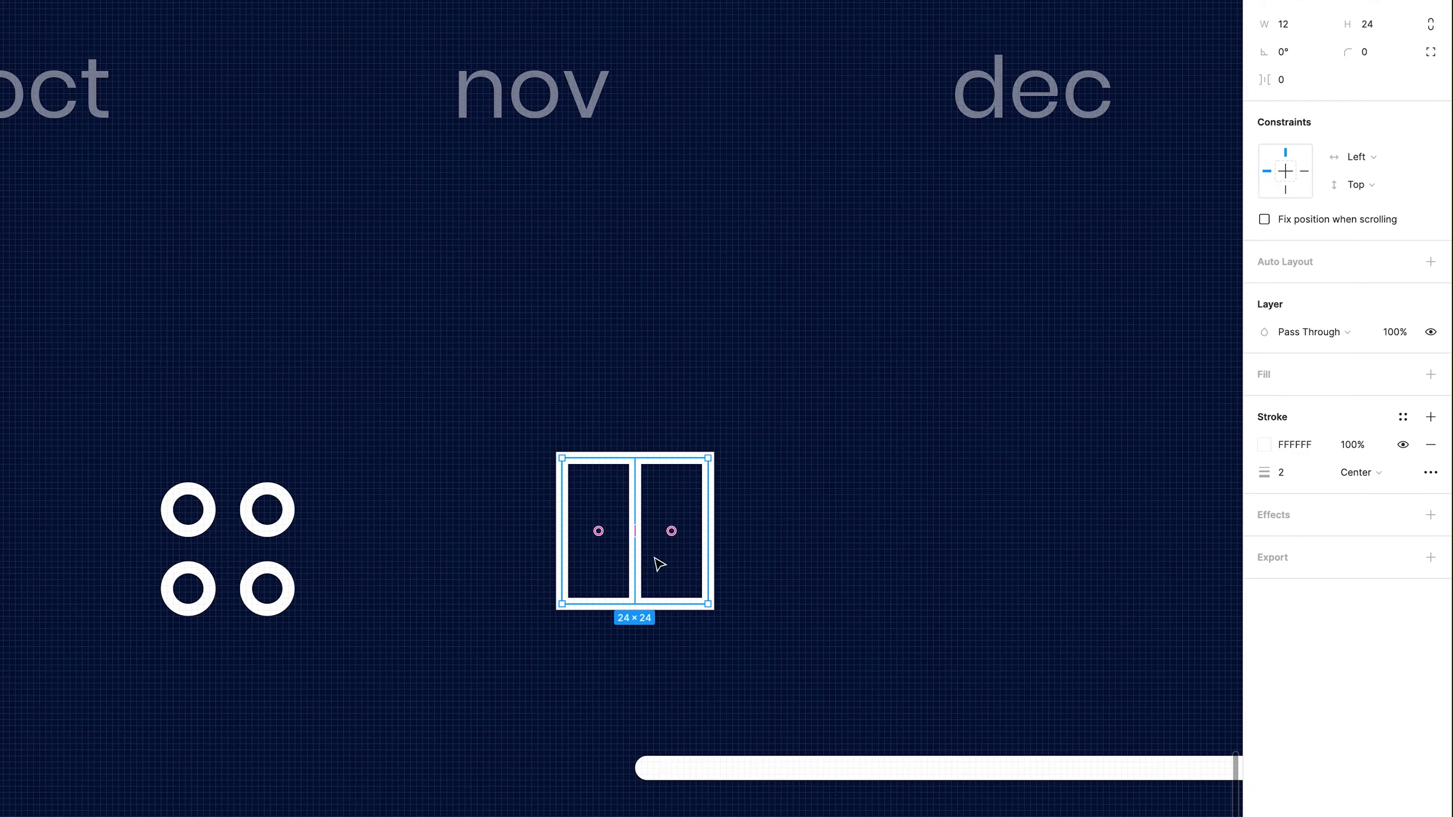
Reduce both outlined rectangles to a height of 23 and nudge the pair to the middle of the second square.
key("alt")
key("Down")
key("Down")
key("Left")
key("super+Up")
key("Down")
key("alt")
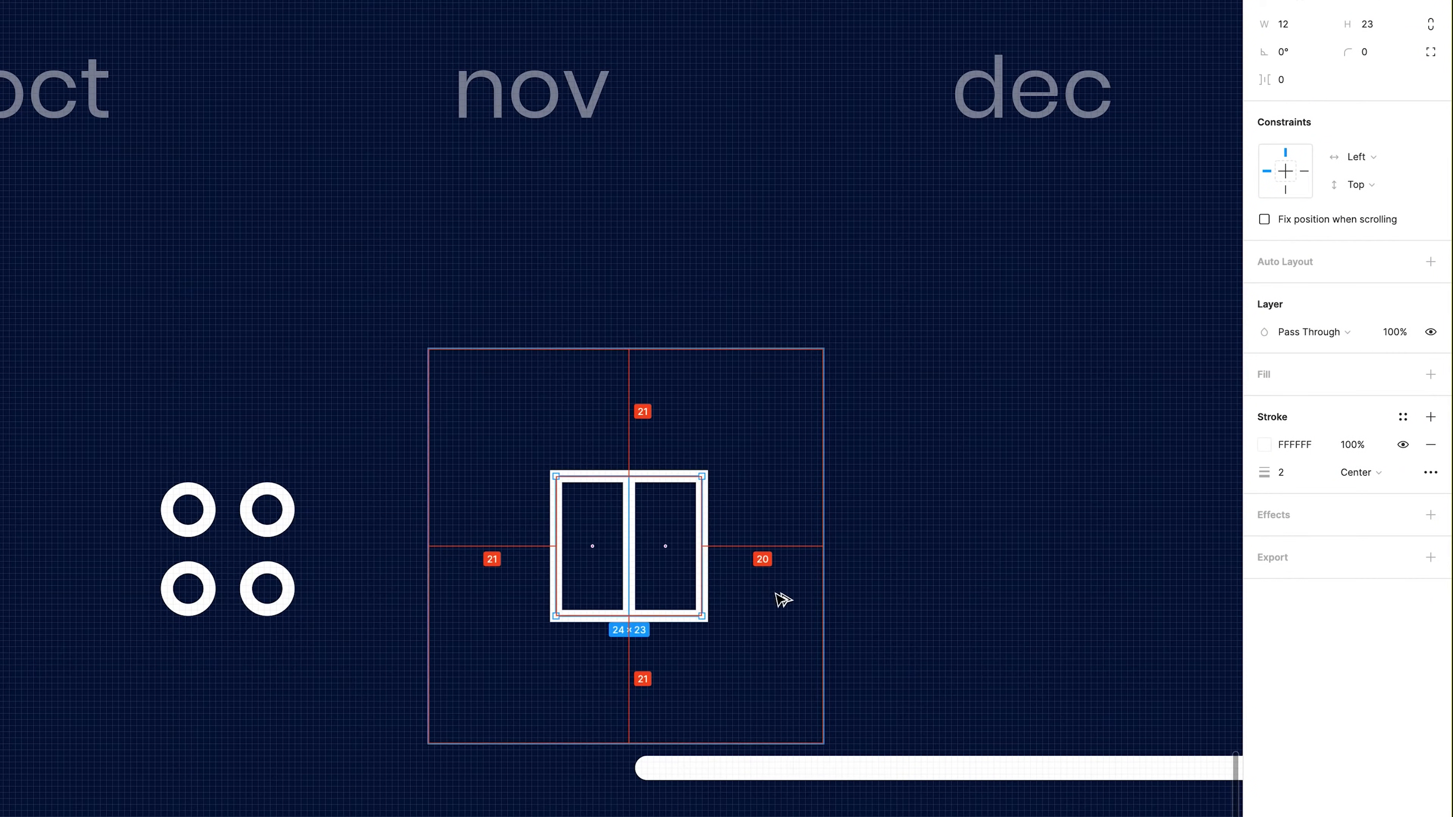
Widen each of the two outlined rectangles outward to a width of 13.
key("Escape")
double_click(633, 580)
left_click(590, 611)
scroll(588, 624, "up", 3, "super")
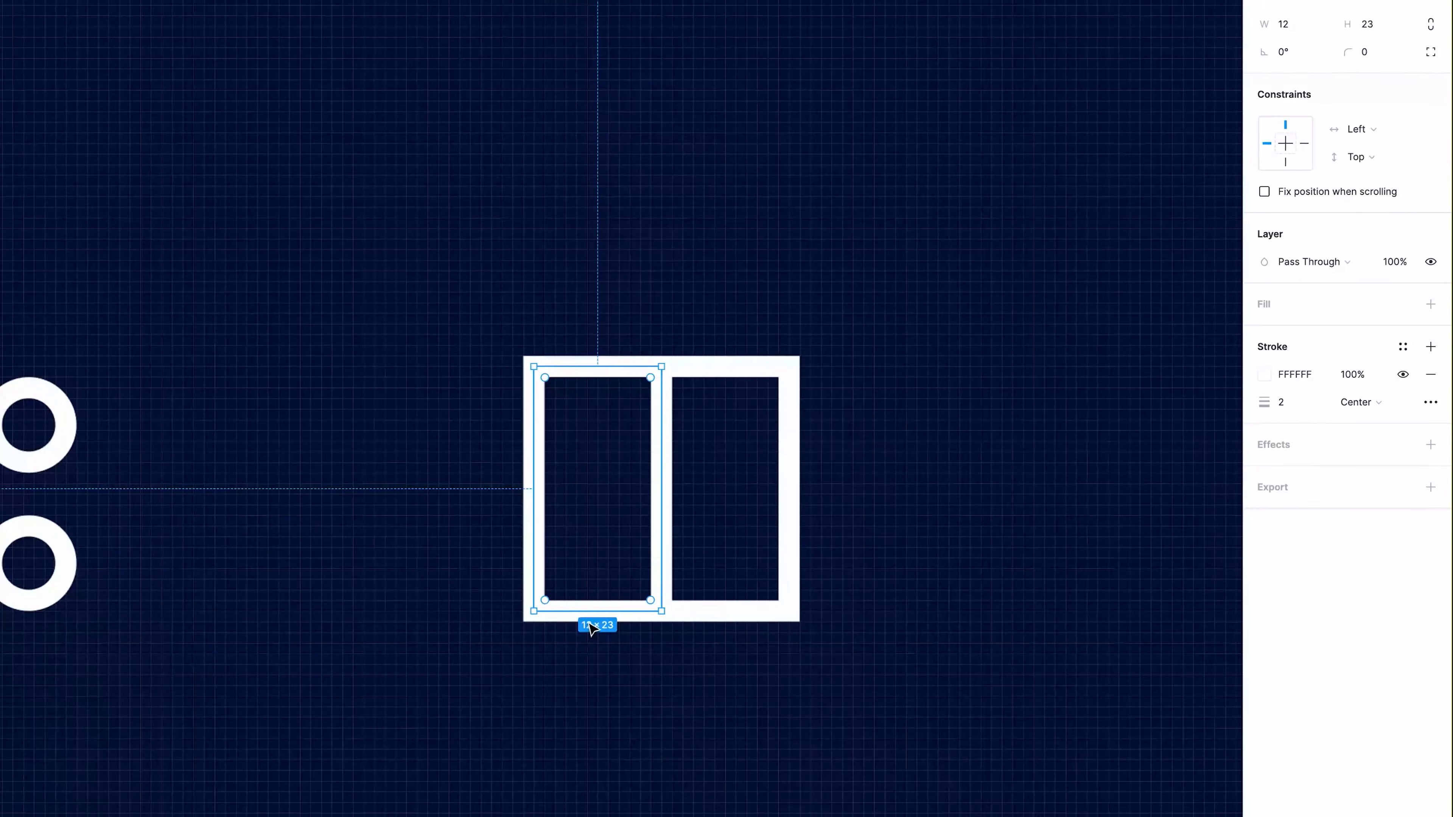
left_click(743, 449)
left_click_drag(790, 450, 800, 450)
left_click(561, 468)
left_click_drag(534, 463, 523, 463)
Pull the midpoint of the right page's top edge up into a peak, making the page 13 × 25.
key("Return")
left_click(592, 366)
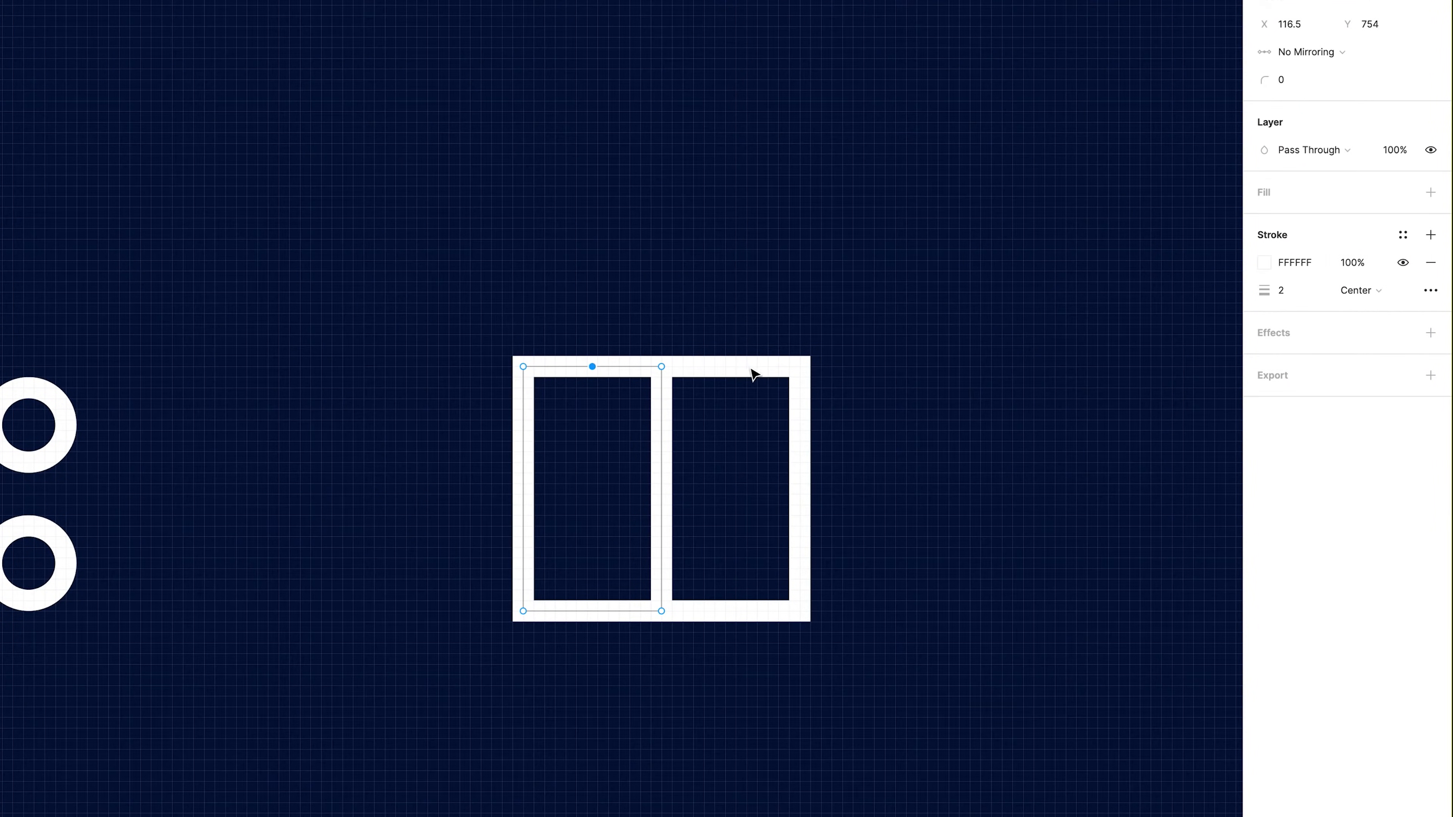
double_click(750, 369)
key("Return")
left_click_drag(730, 366, 732, 347)
key("Return")
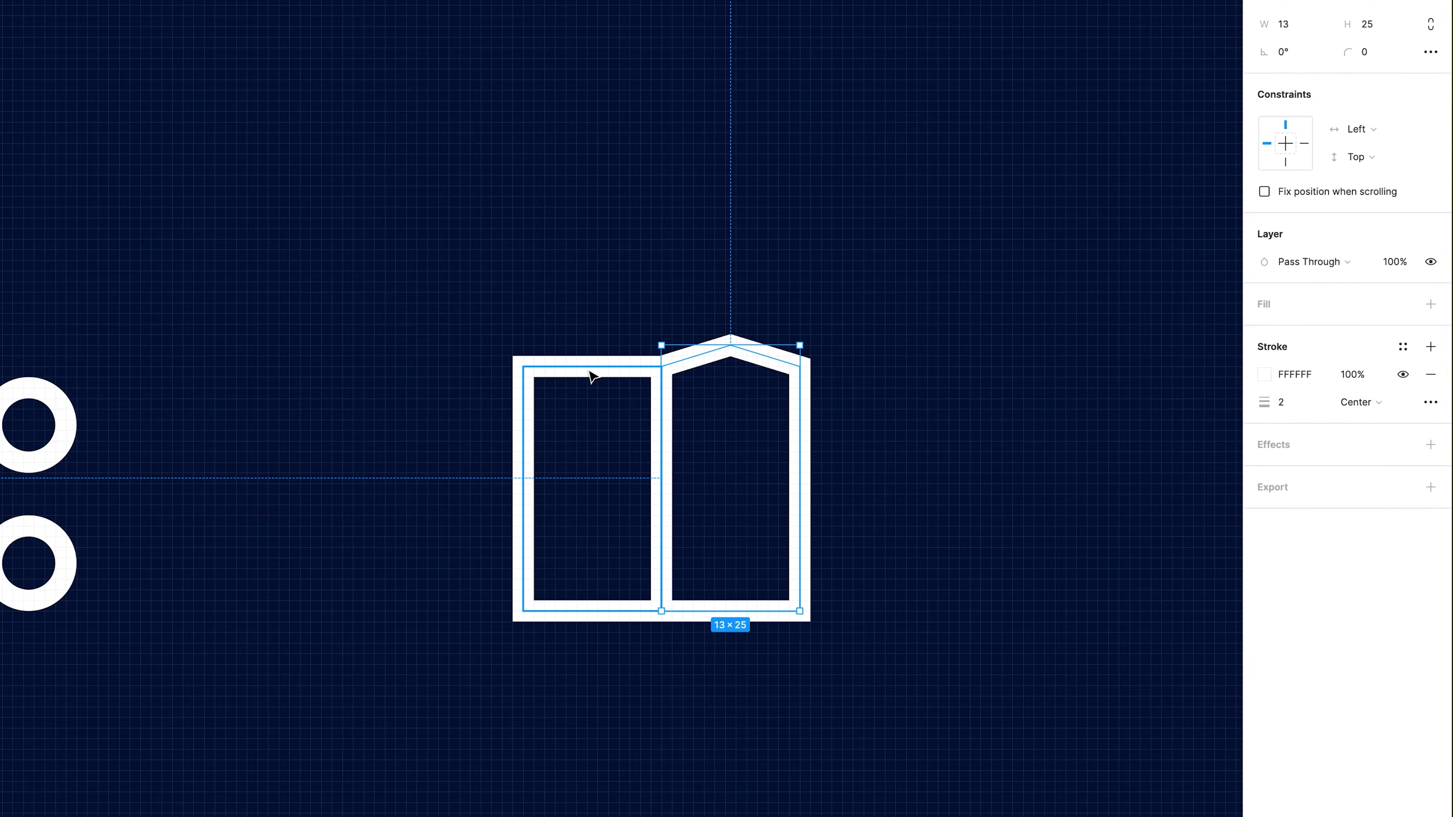
Raise the left page's top edge midpoint to Y 752, arch it with mirrored handles, and delete the right page.
double_click(592, 367)
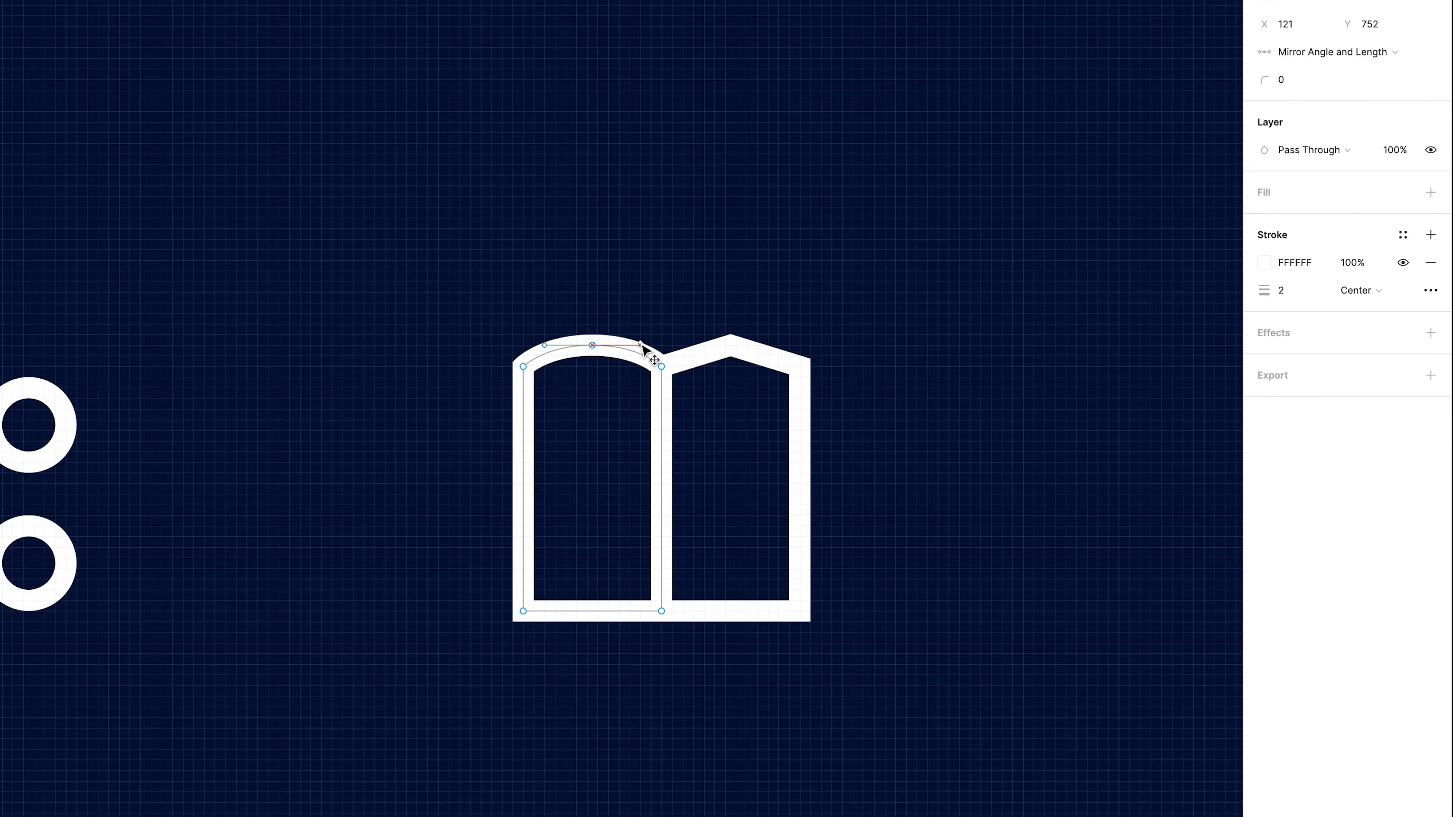
key("Return")
double_click(718, 363)
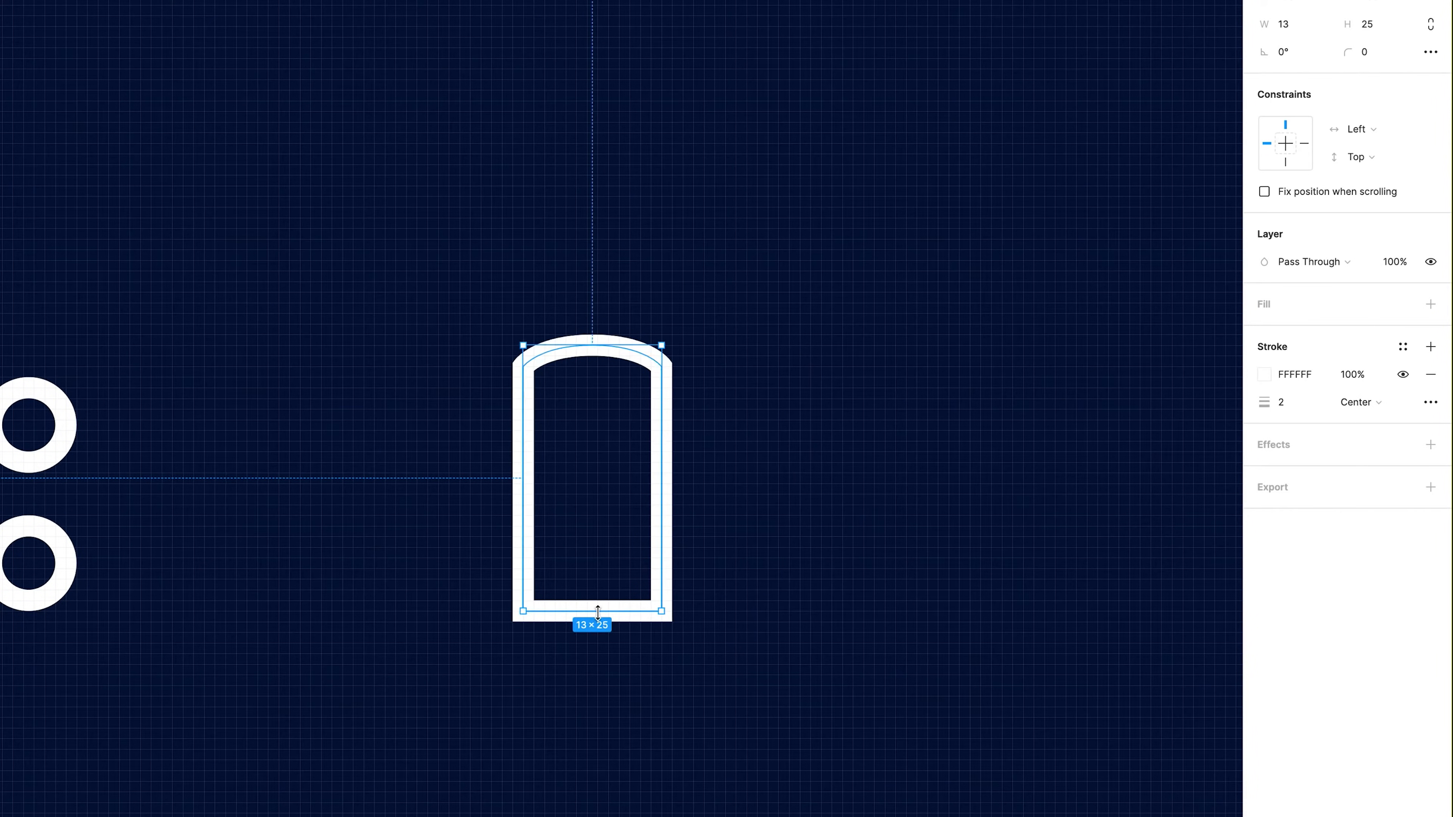
Curve the remaining page's bottom edge upward from a midpoint at Y 776 with mirrored handles.
double_click(598, 614)
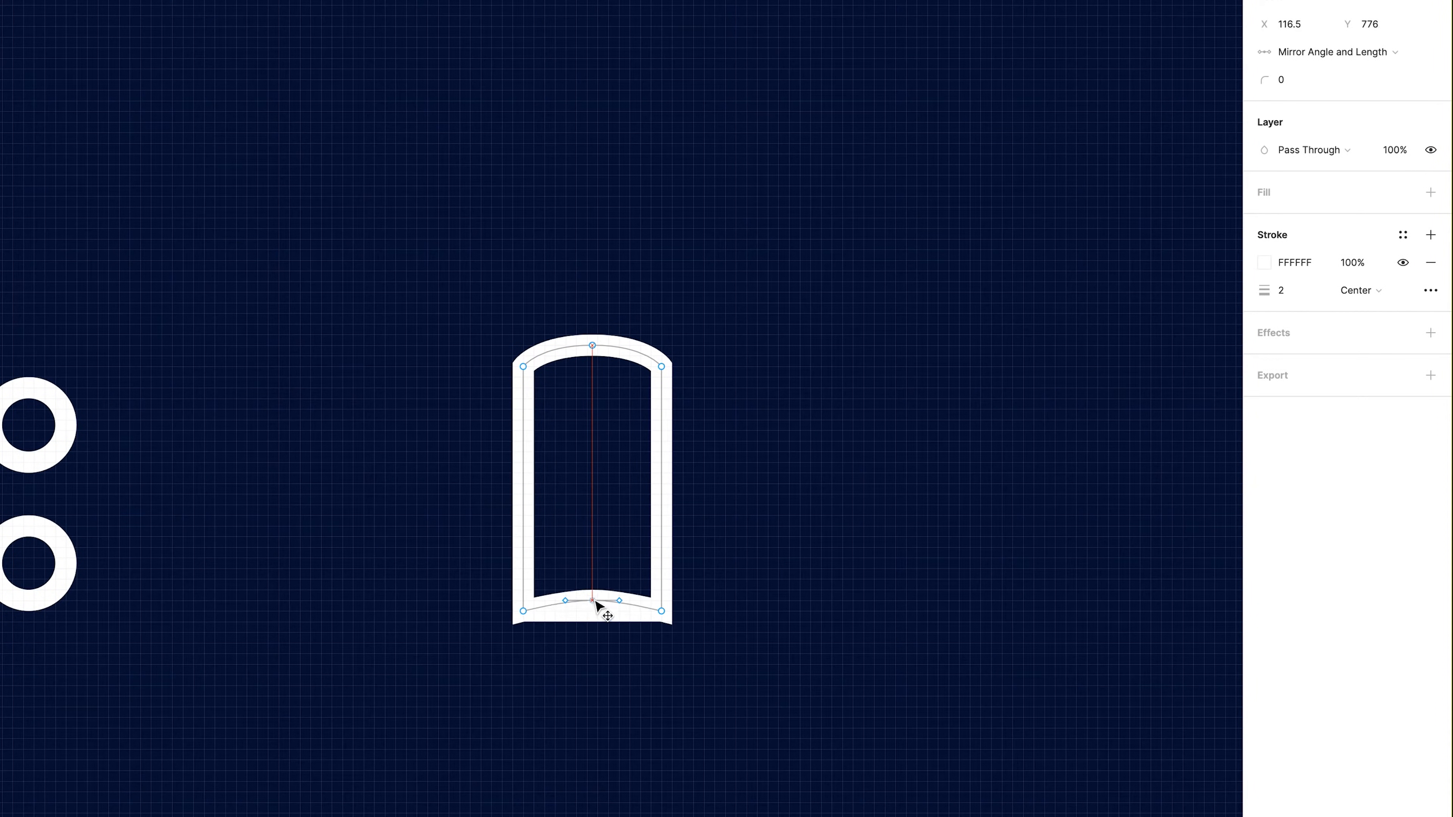
key("Return")
left_click(595, 614)
key("Delete")
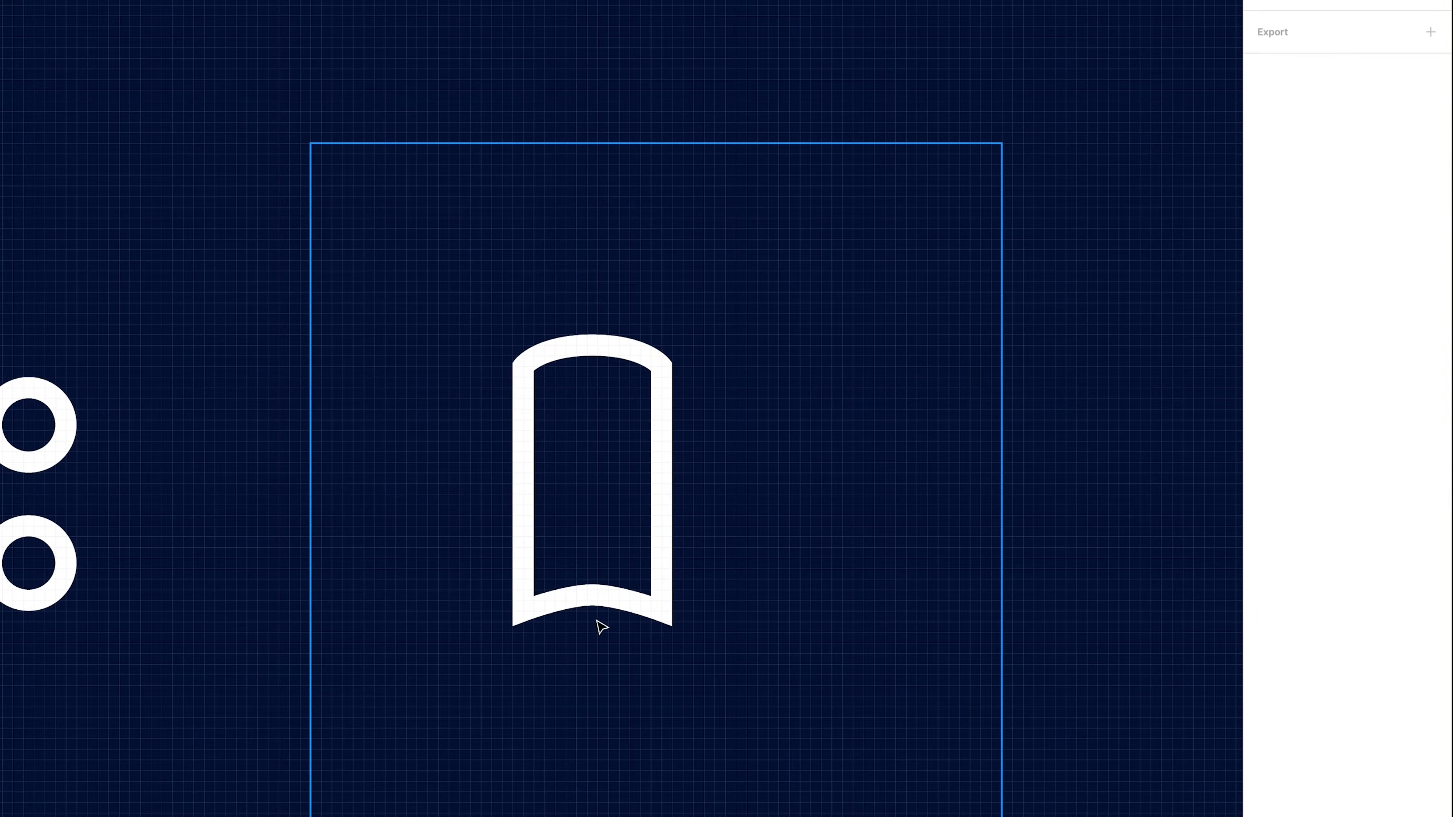
Give the page outline round joins.
double_click(597, 596)
key("Return")
left_click(1430, 401)
left_click(1210, 473)
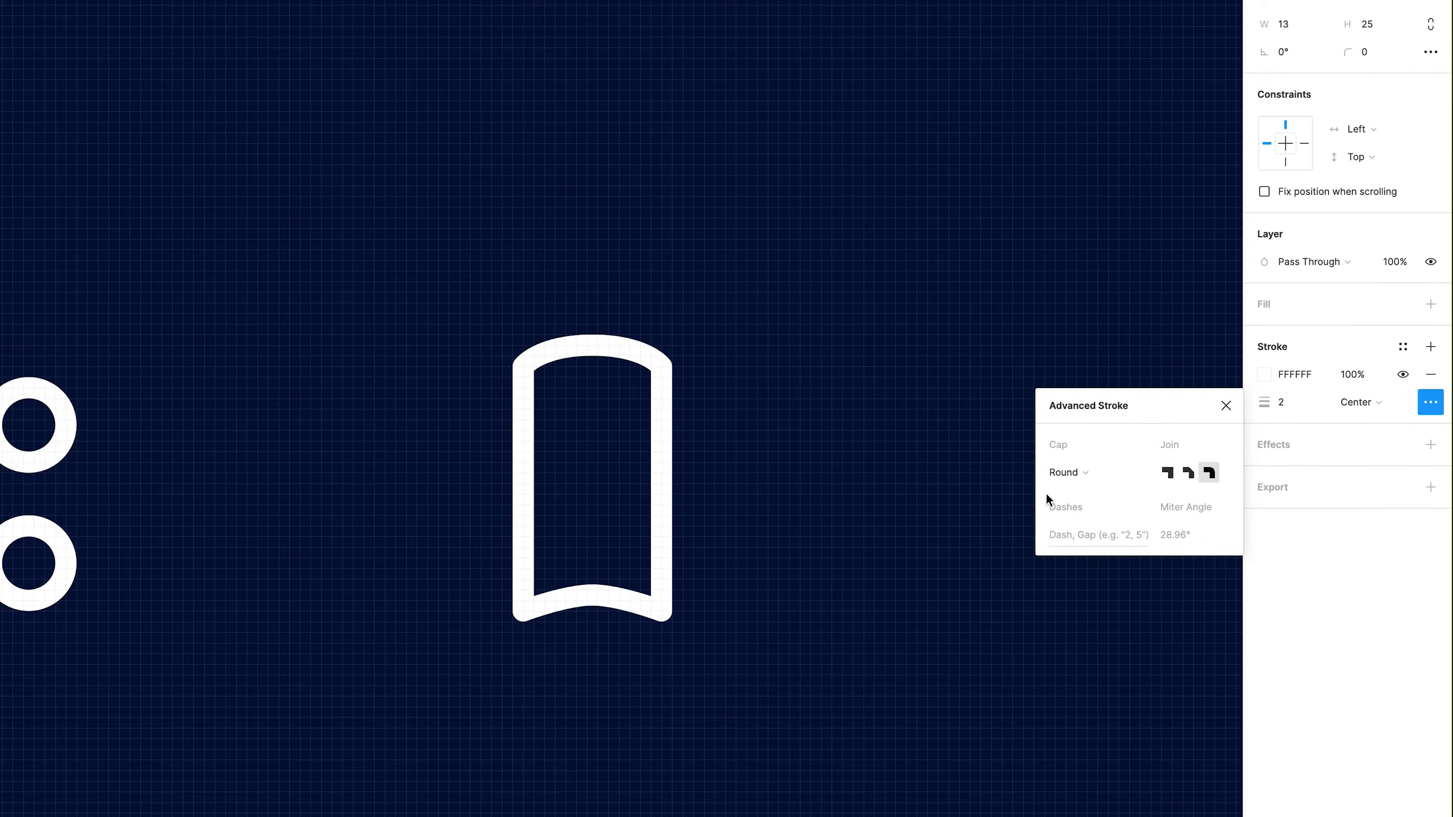
Extend the mirrored handles of the page's bottom midpoint to smooth the lower curve.
double_click(616, 593)
left_click_drag(592, 595, 674, 597)
scroll(600, 604, "up", 5, "ctrl")
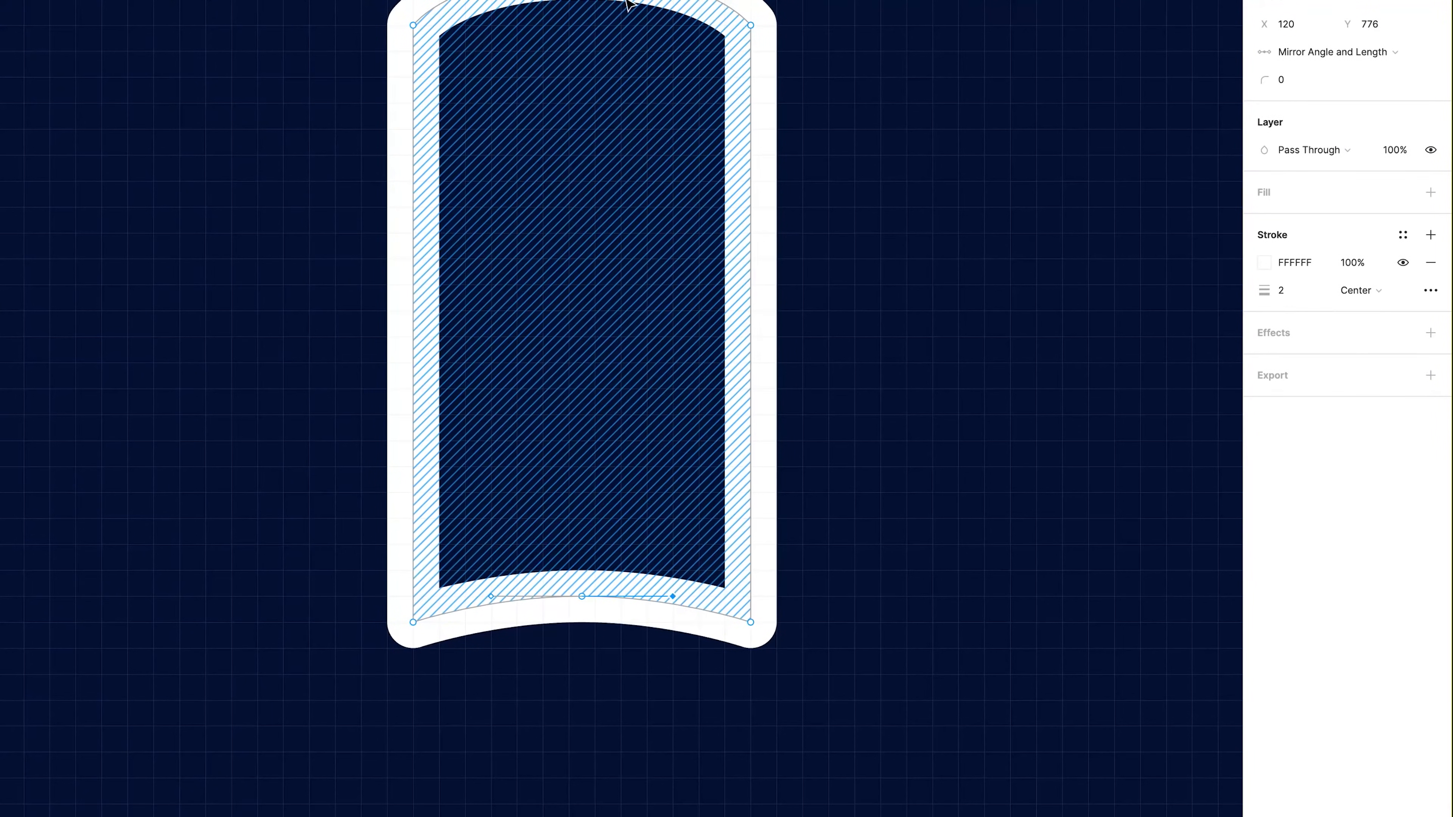
left_click(581, 0)
scroll(807, 504, "down", 5, "ctrl")
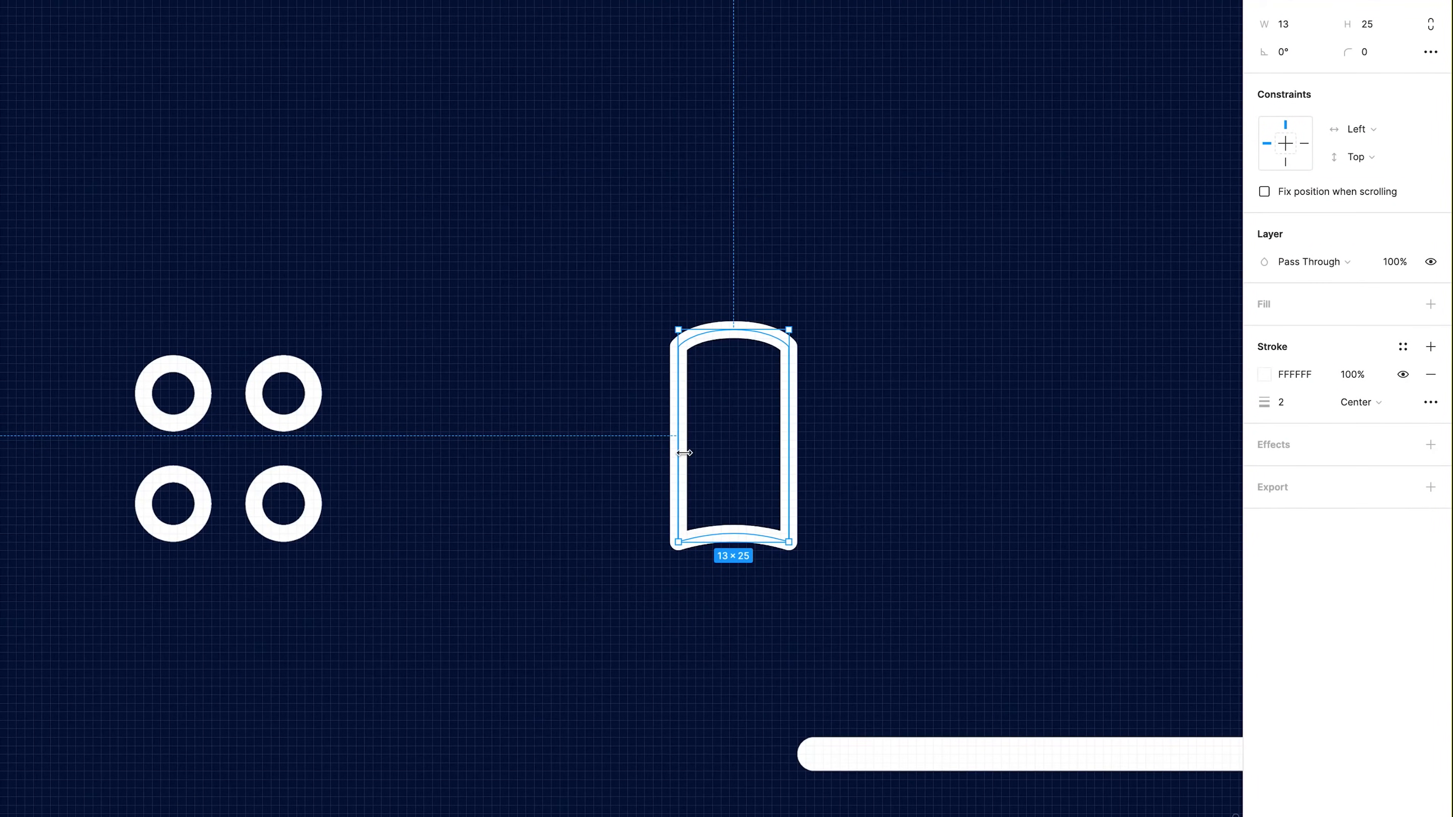
Duplicate the page mirrored to its right to form an open book, reduce the pair's height and group them.
left_click_drag(680, 453, 899, 435)
left_click(742, 531, "shift")
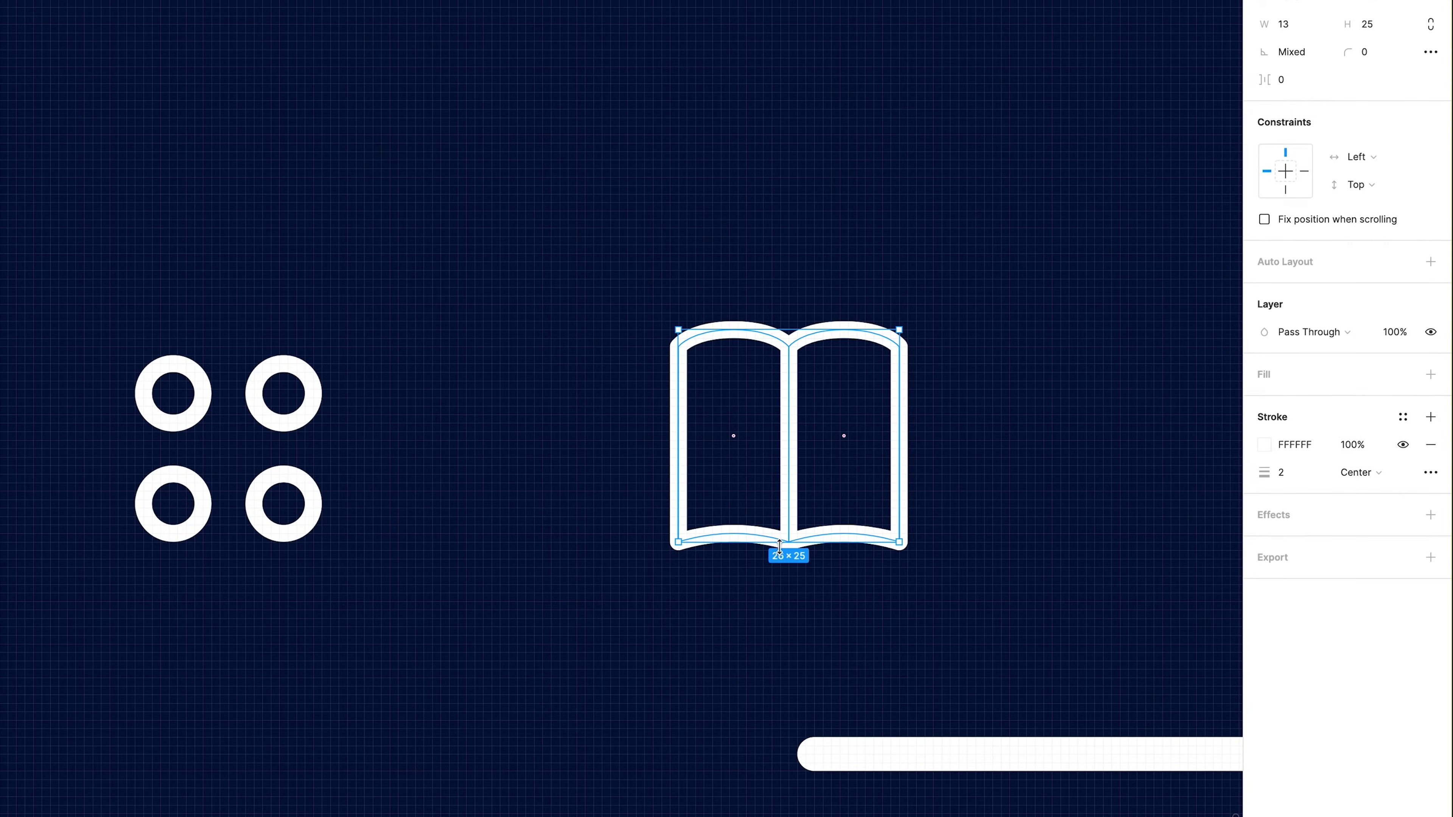
left_click_drag(784, 541, 787, 516)
key("ctrl+g")
Centre the book group horizontally and vertically in the second bottom bar square.
left_click(771, 529, "shift")
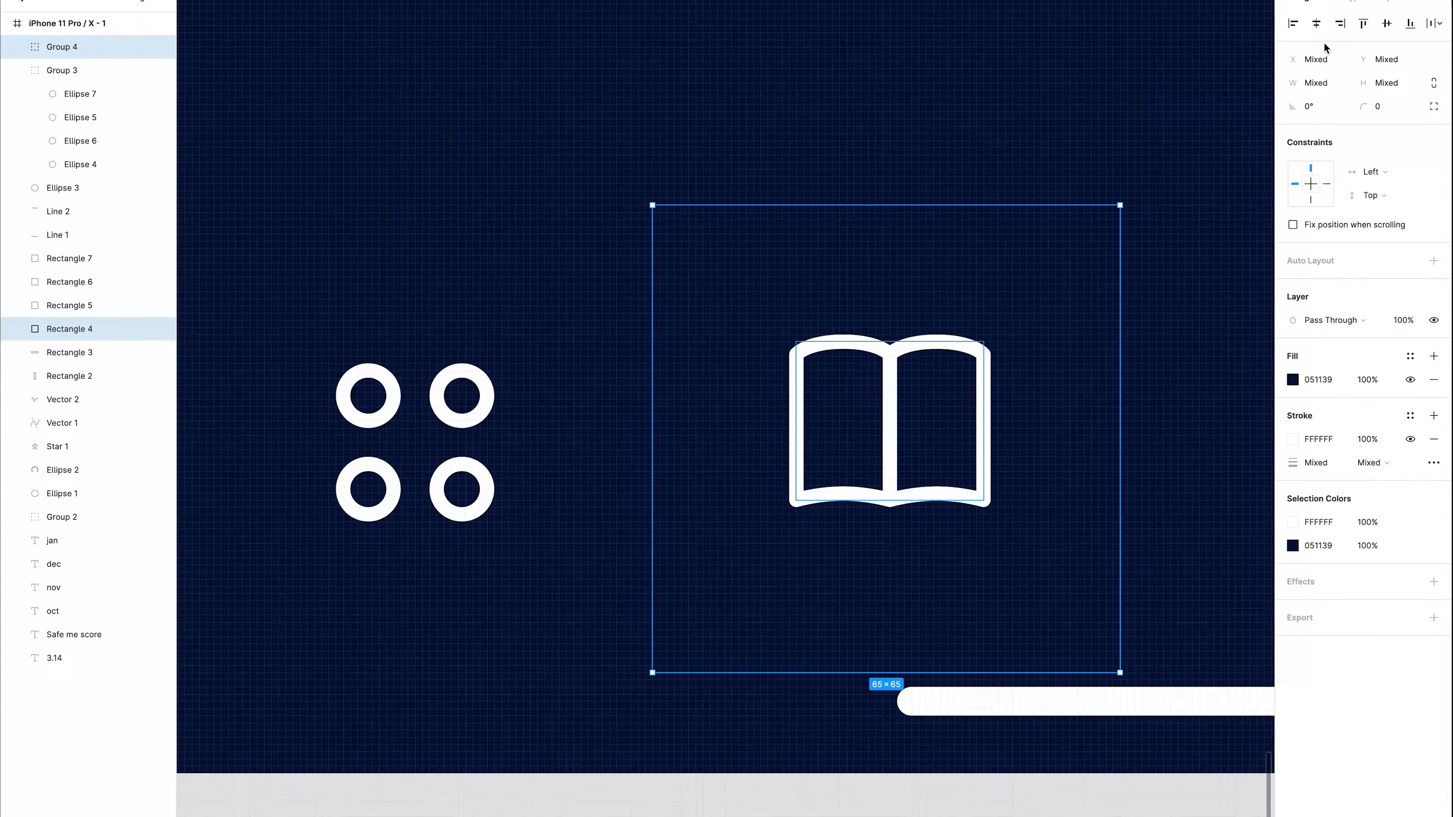
left_click(1316, 23)
left_click(1388, 23)
left_click(652, 808)
key("shift+0")
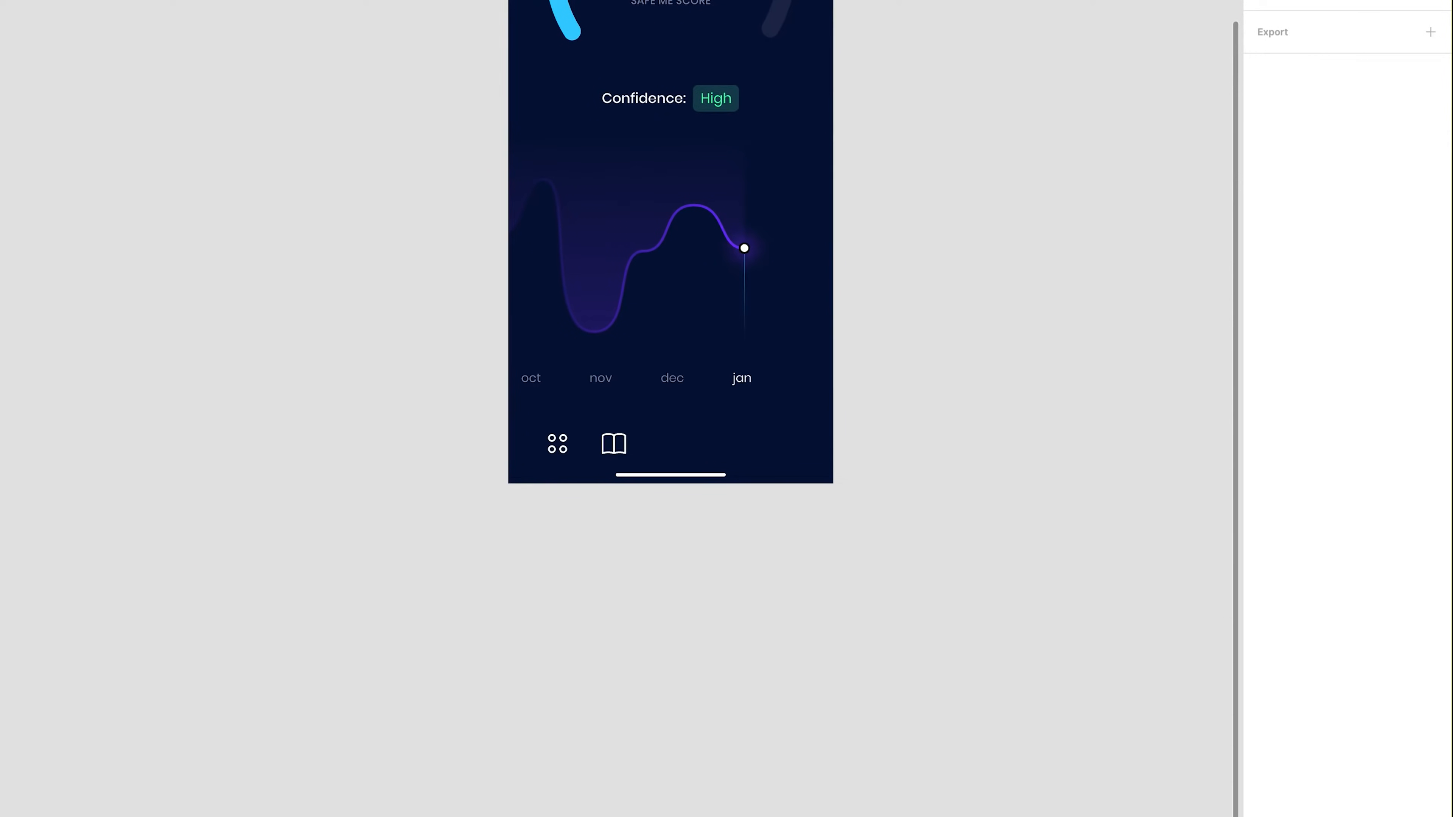
Scale the book icon down proportionally about its centre so each page measures 12 × 20.31.
scroll(613, 444, "up", 10, "ctrl")
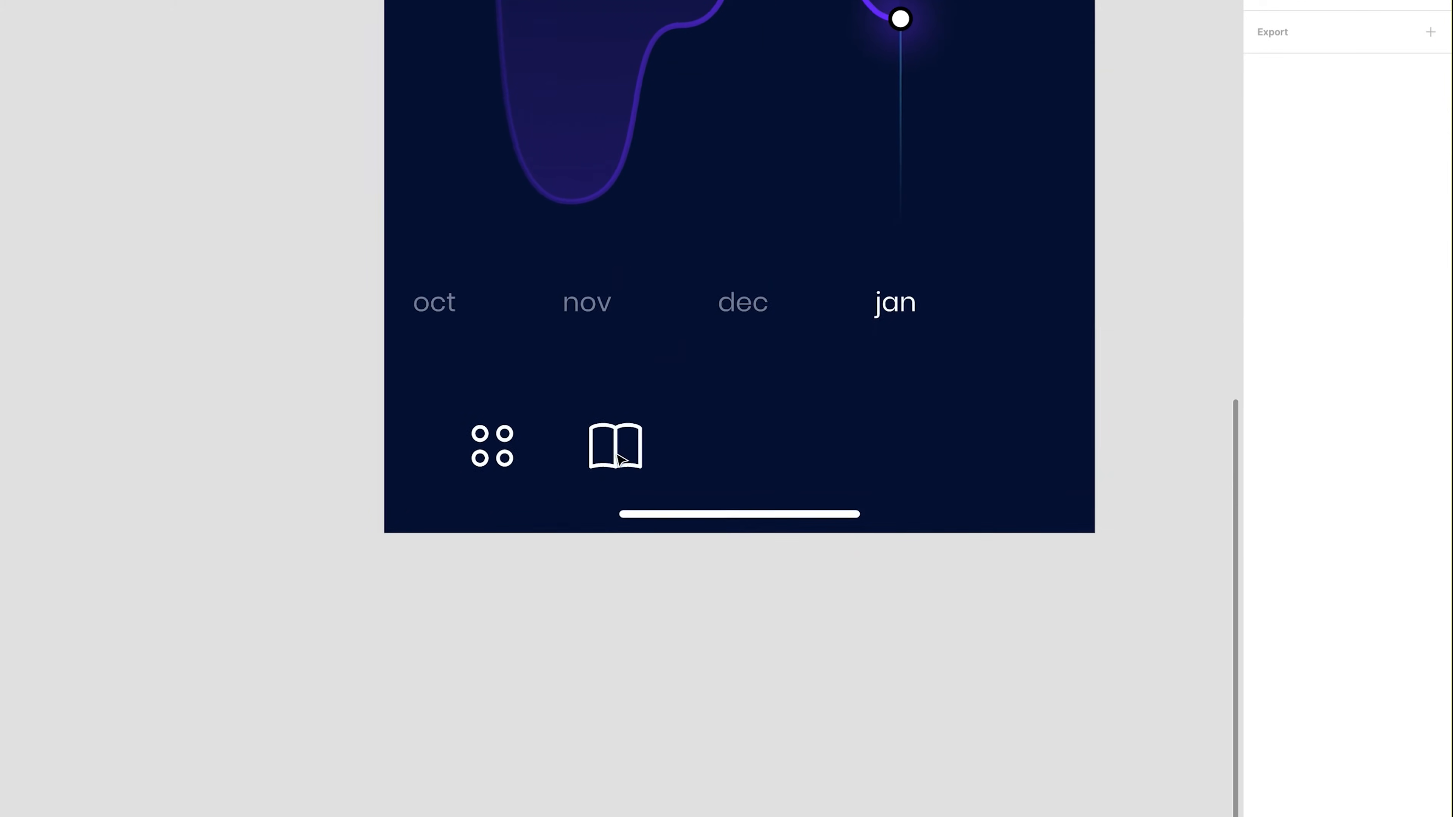
left_click(615, 445)
left_click_drag(807, 567, 792, 558, "alt+shift")
key("shift+0")
left_click(795, 539)
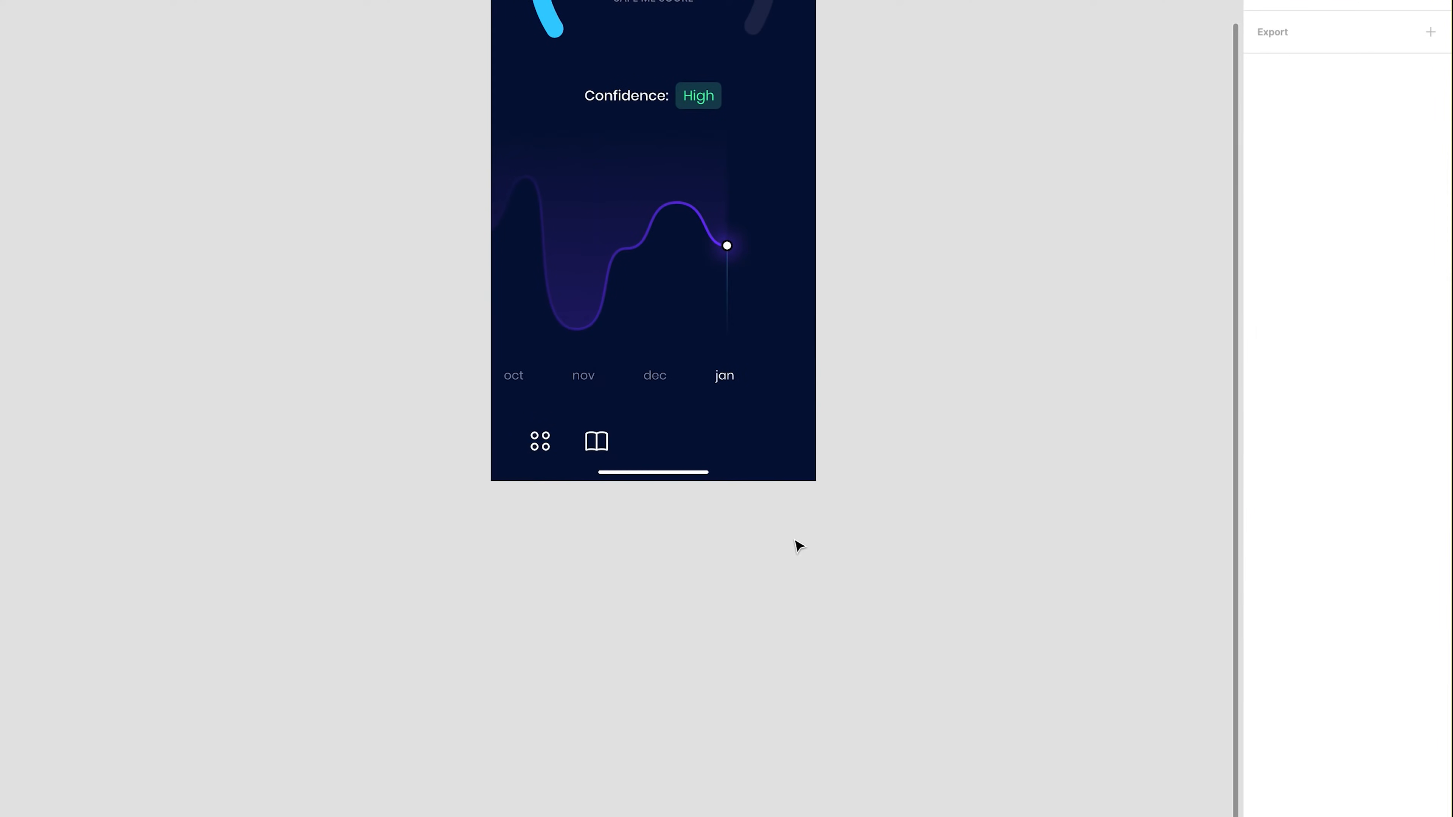
Resize the book icon so each page measures 11 × 20.
scroll(598, 456, "up", 8, "ctrl")
left_click(576, 463, "ctrl")
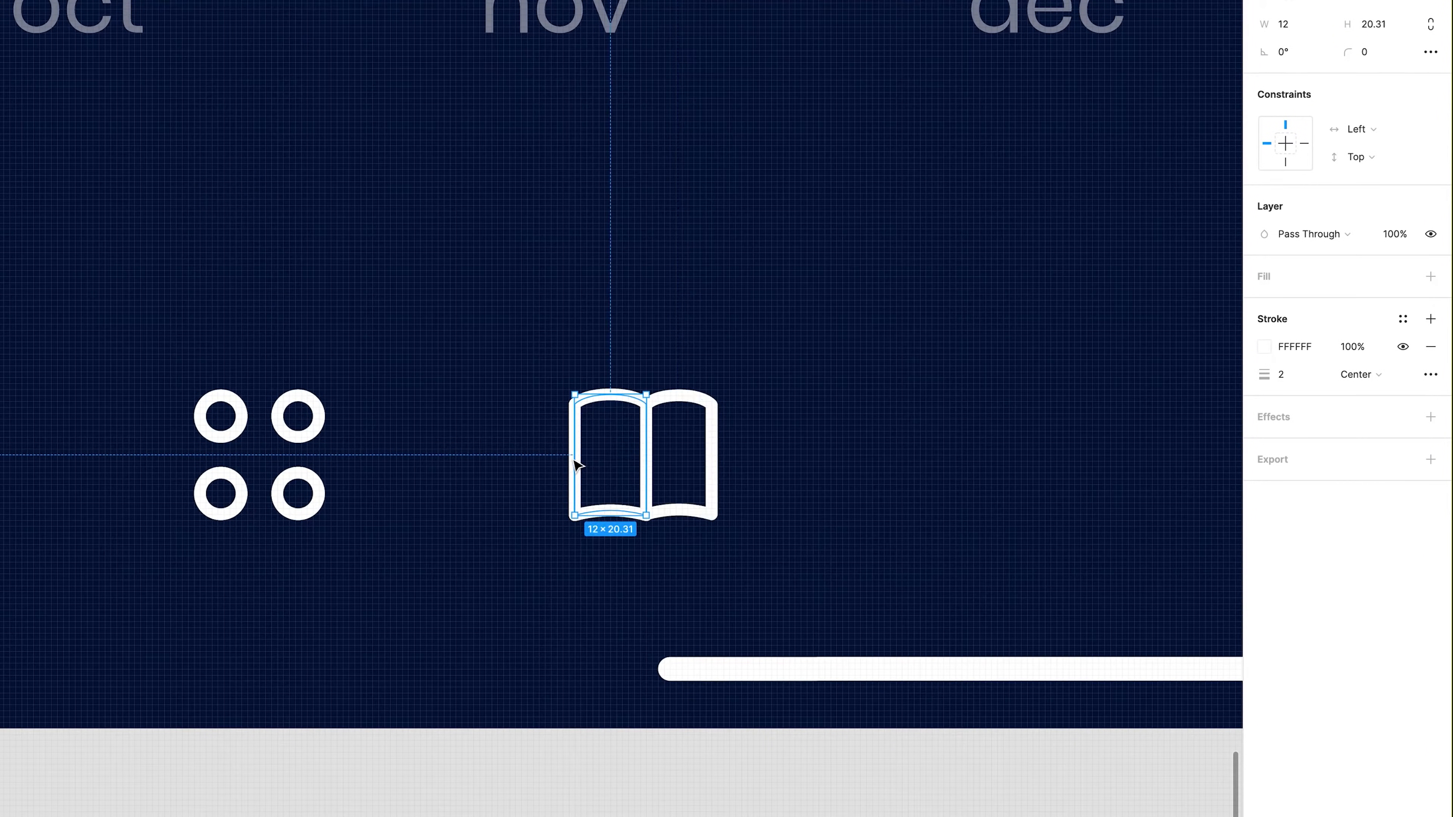
left_click(743, 527)
left_click(581, 798)
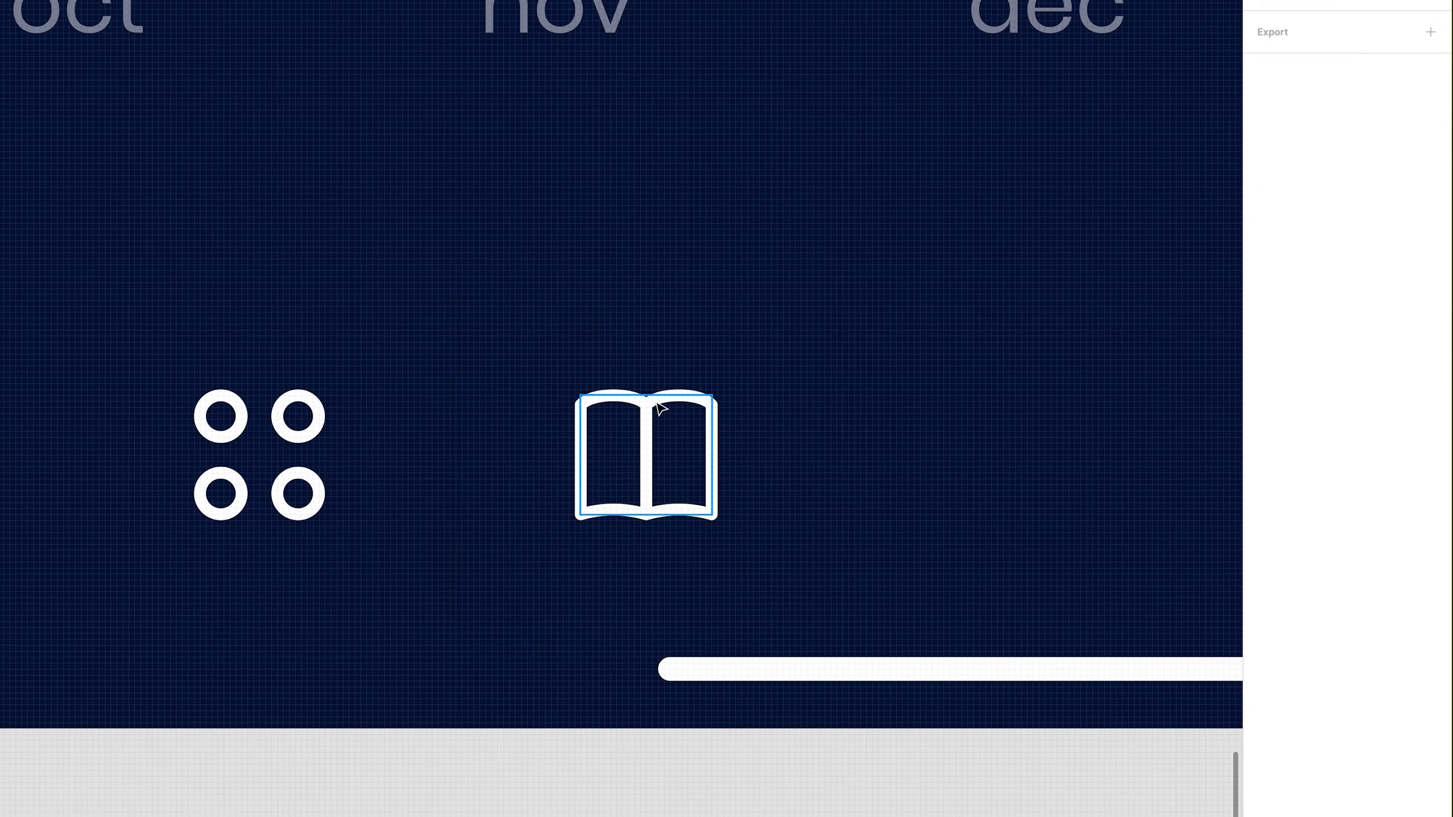
Raise the midpoint of the left page's bottom edge slightly and delete the right page.
key("shift+0")
scroll(602, 456, "up", 8, "ctrl")
double_click(558, 514, "ctrl")
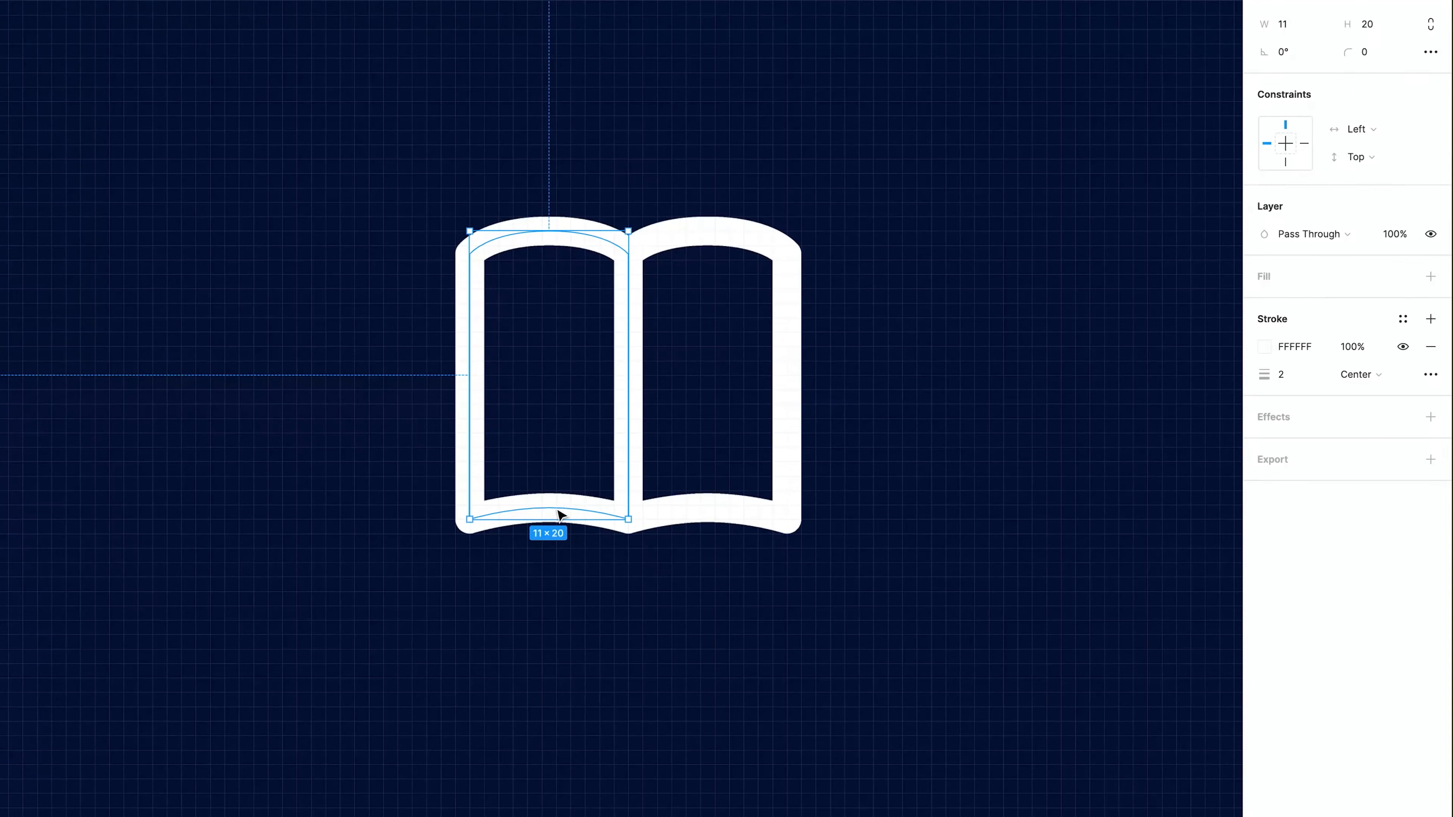
left_click_drag(551, 510, 550, 502)
key("Return")
left_click(708, 512)
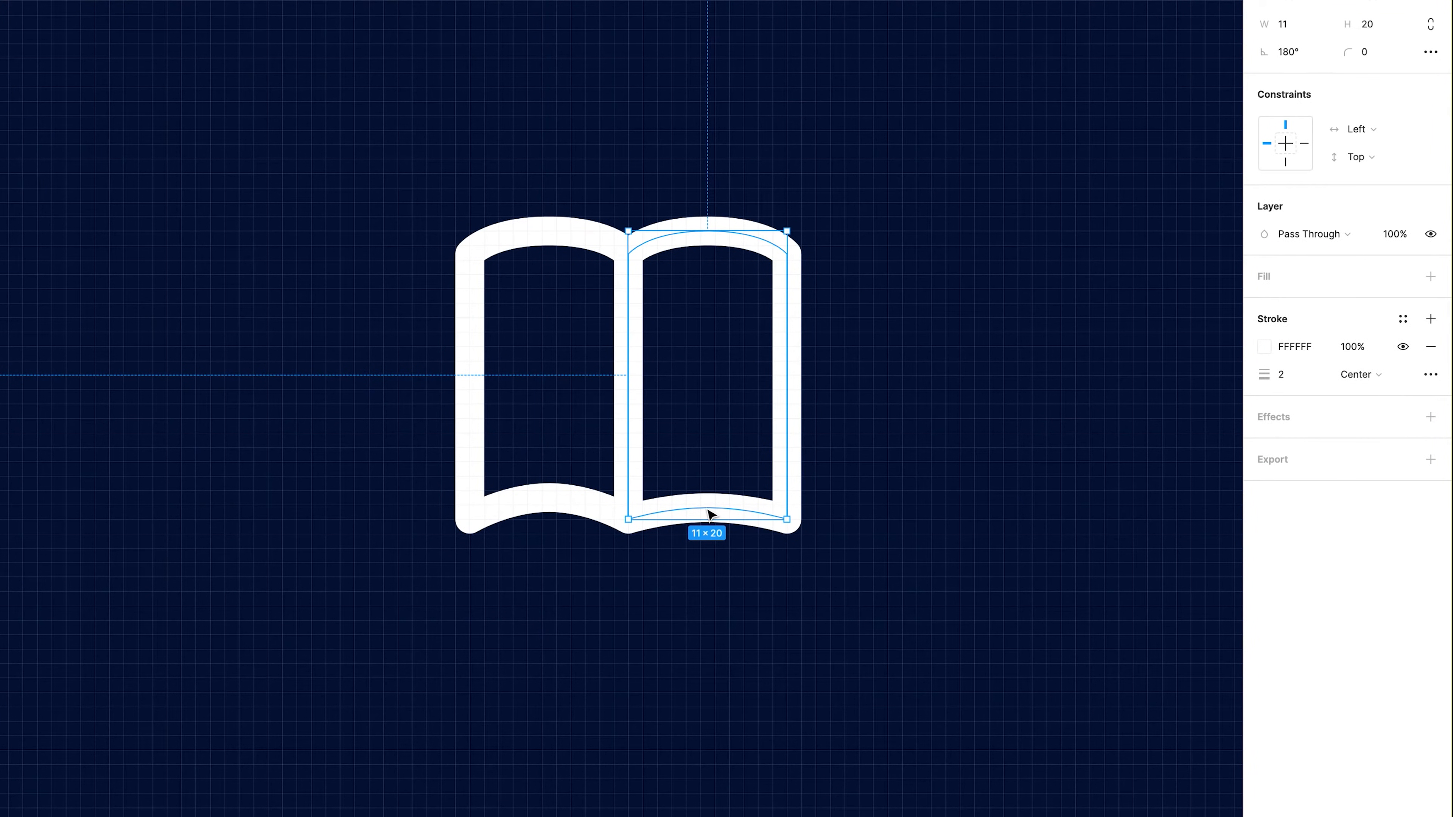
key("BackSpace")
Deepen the arch of the remaining page's top edge, keeping the page at 11 × 20.
double_click(564, 234)
left_click_drag(550, 231, 549, 224)
left_click(555, 233)
key("Return")
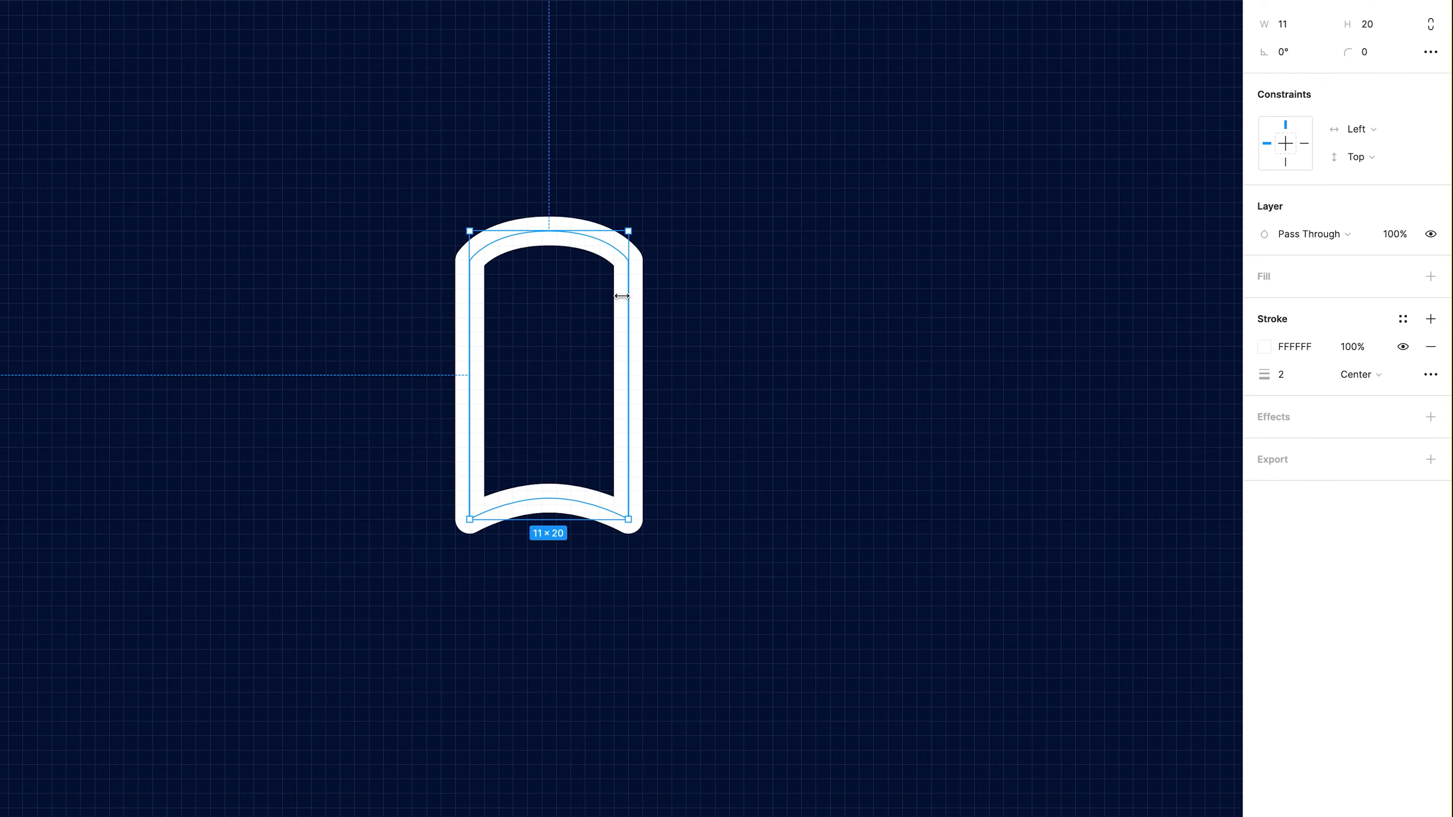
Move the midpoint of the page's bottom edge to Y 775.
scroll(544, 527, "up", 6, "ctrl")
double_click(548, 499)
left_click(549, 504)
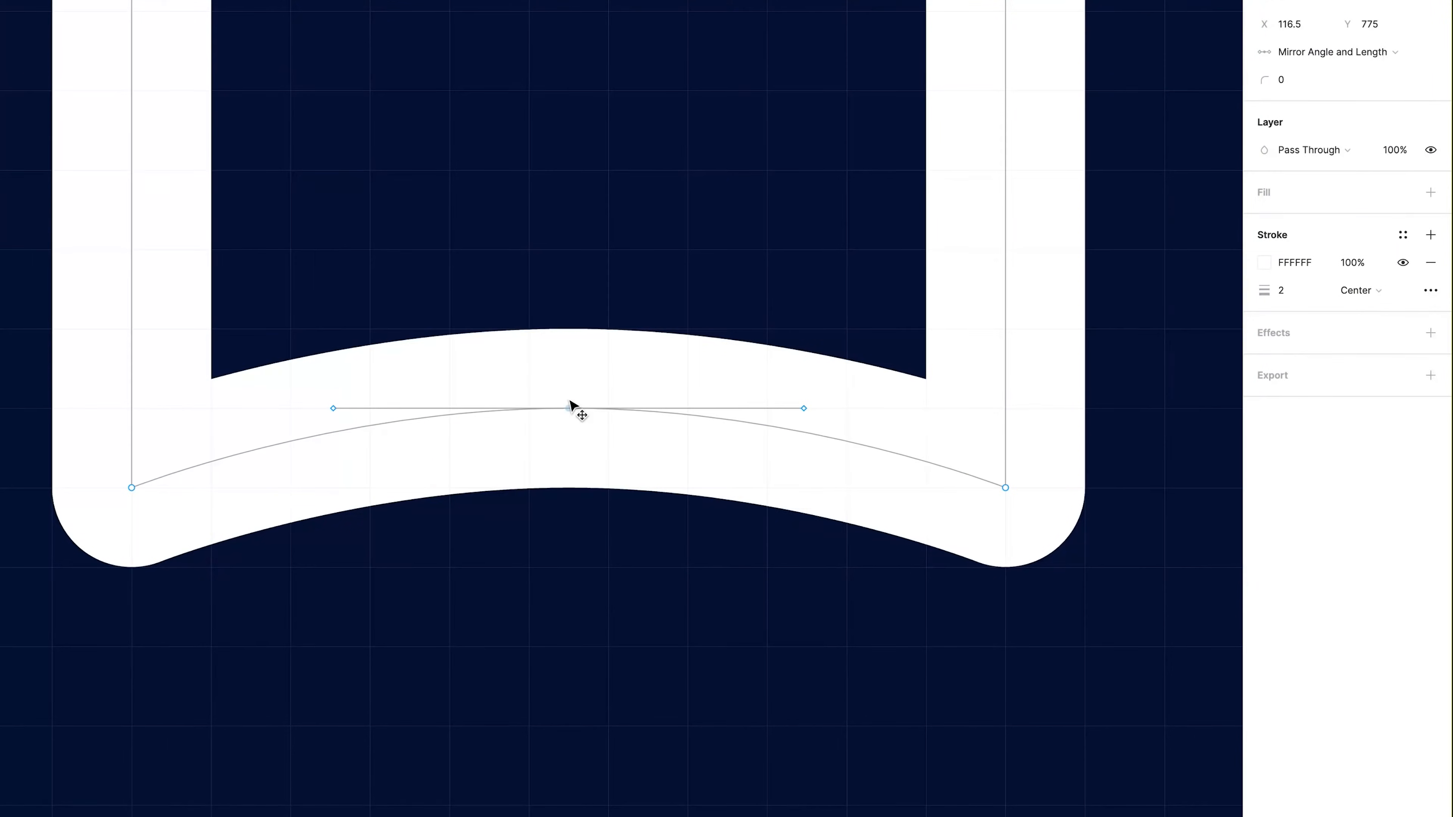
scroll(568, 400, "down", 6, "ctrl")
key("Return")
Duplicate the reshaped page and flip the copy over to its right to complete the open book again.
left_click(765, 477)
left_click(658, 355)
key("ctrl+d")
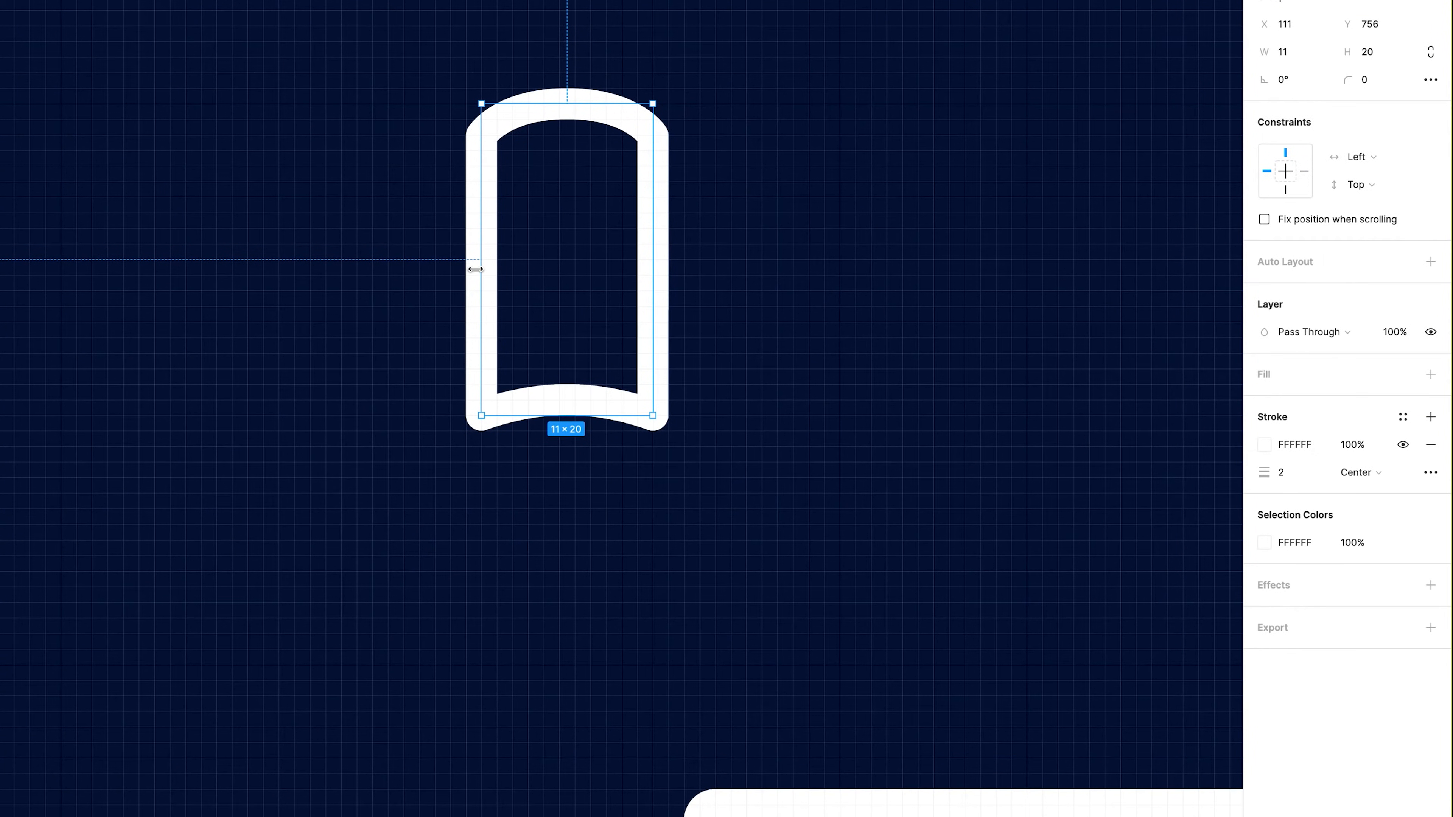
left_click_drag(474, 269, 819, 272)
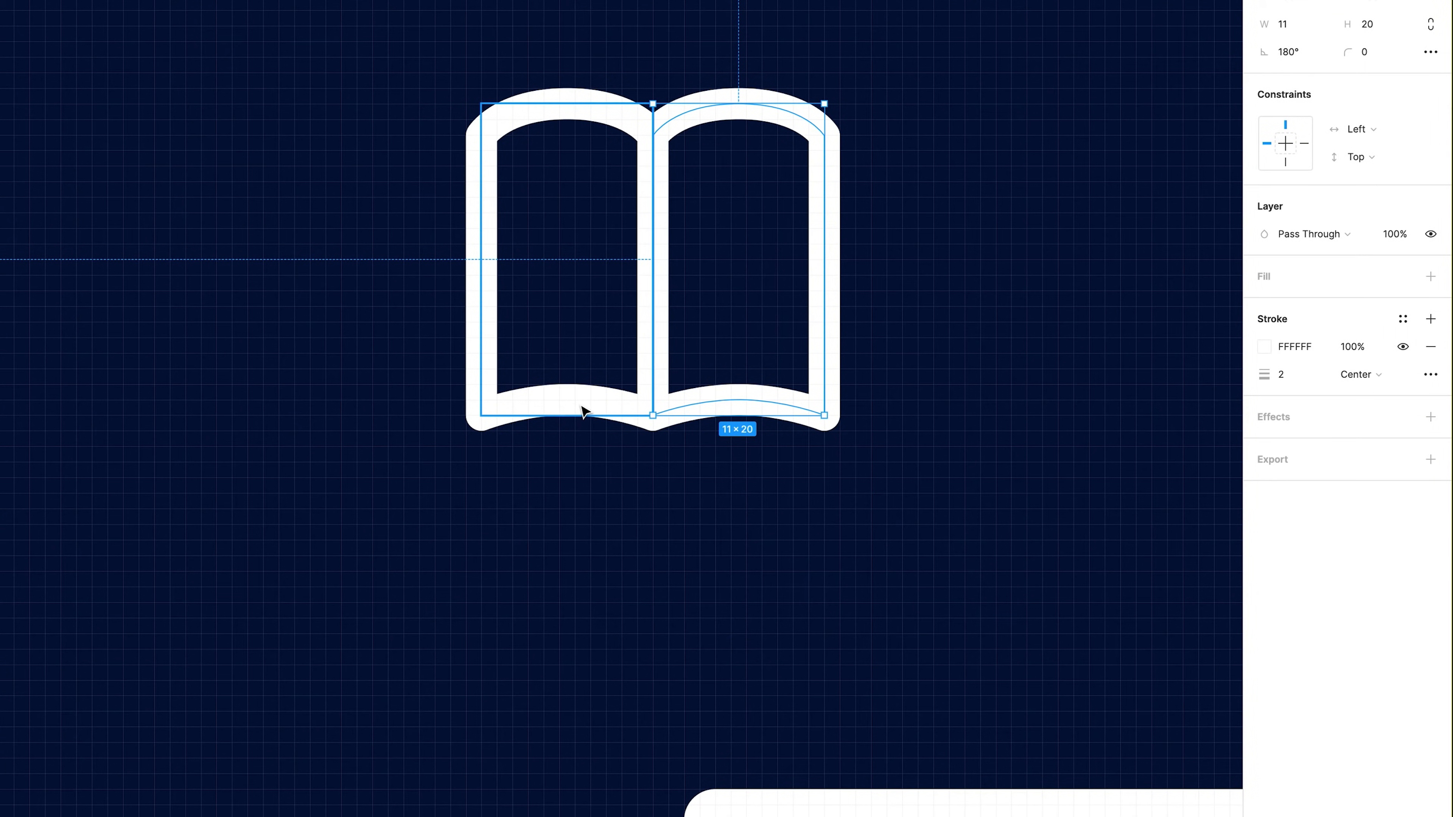
Group the two book pages and select the group together with the second bottom bar square.
left_click(600, 442)
left_click(653, 415)
left_click(597, 411, "shift")
key("ctrl+g")
left_click(941, 471, "shift")
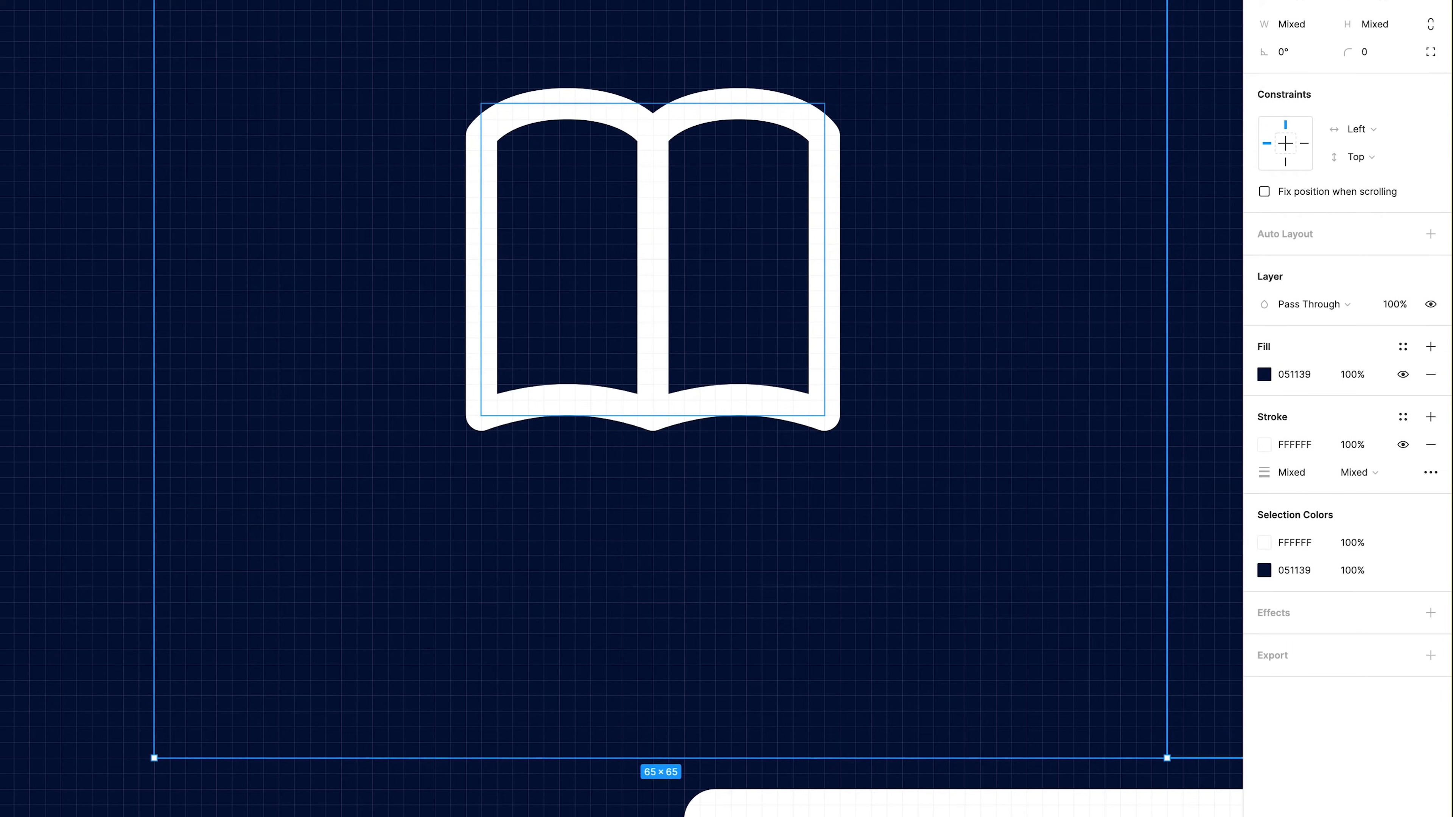
Draw a 17 × 27 rectangle in the third bottom bar square and give it a white centred outline of weight 2.
mouse_move(623, 237)
left_mouse_down()
mouse_move(778, 412)
mouse_move(787, 478)
left_mouse_up()
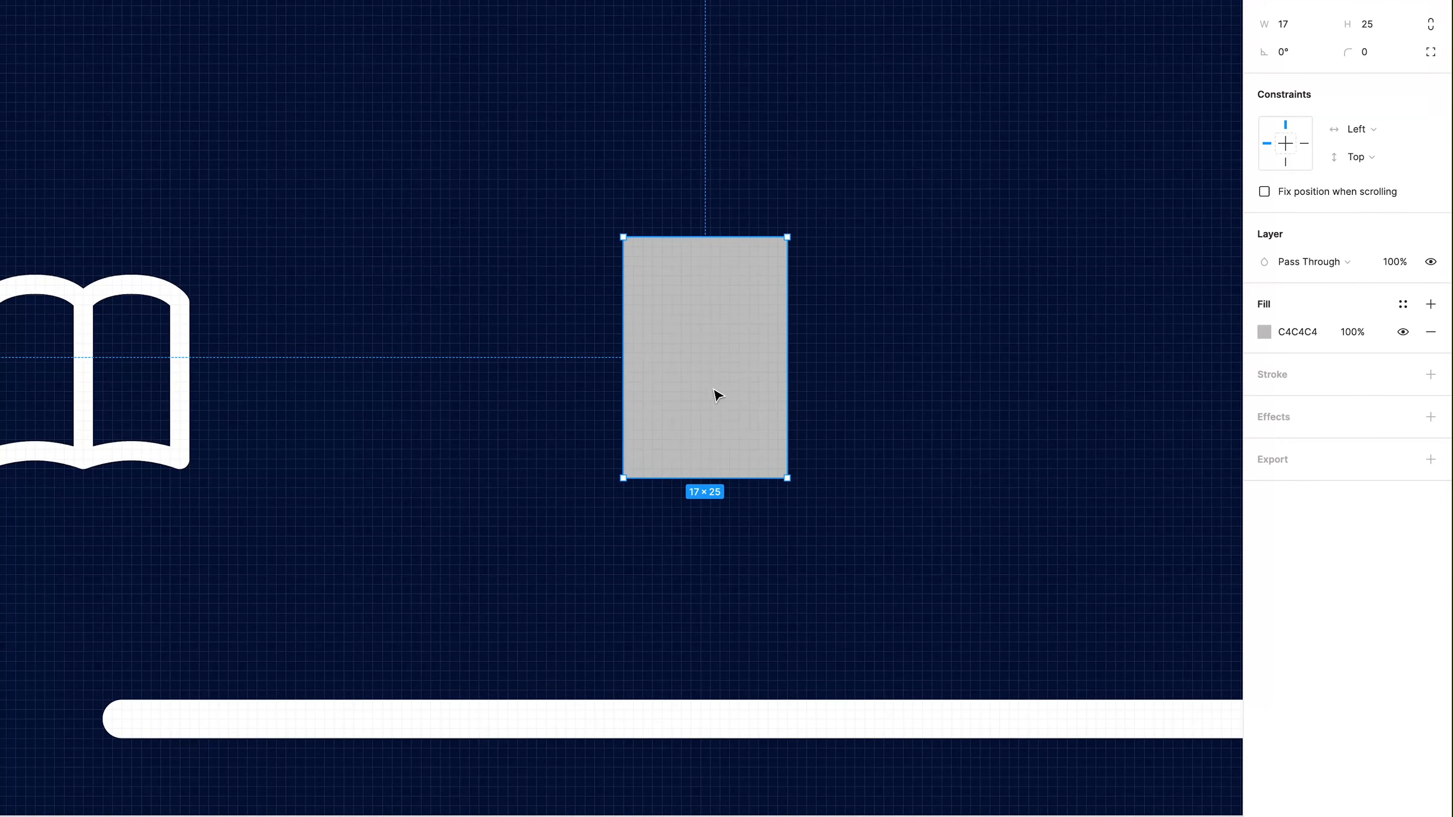
left_click_drag(716, 392, 726, 392)
mouse_move(799, 296)
left_mouse_down()
mouse_move(781, 297)
mouse_move(798, 341)
left_mouse_up()
left_click_drag(710, 478, 710, 498)
left_click_drag(647, 256, 676, 276)
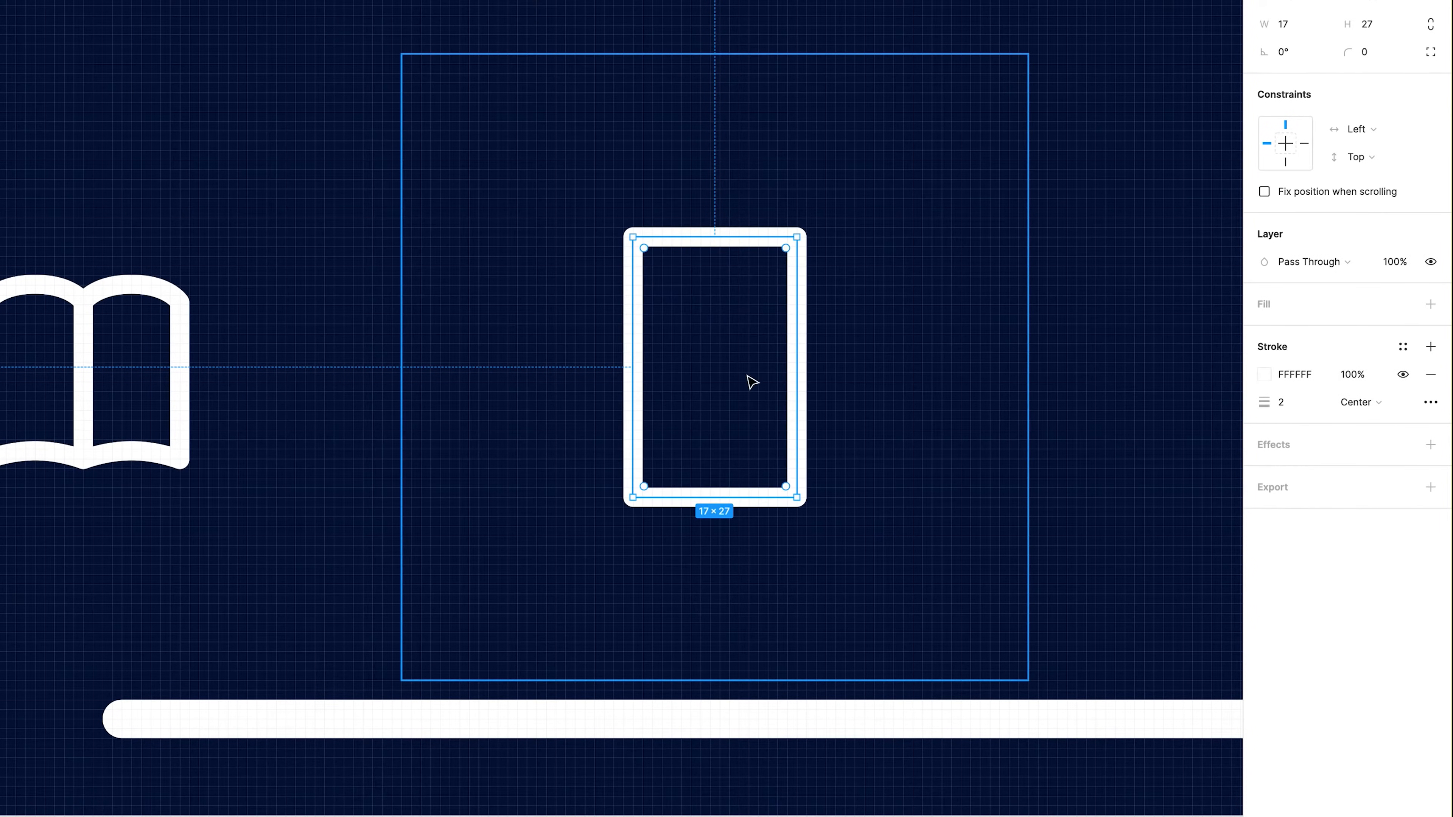
Round the phone outline's corners and add a 9 × 3 white notch with rounded corners, centred at its top edge.
mouse_move(647, 254)
left_mouse_down()
mouse_move(670, 278)
mouse_move(761, 268)
left_mouse_up()
key("r")
key("i")
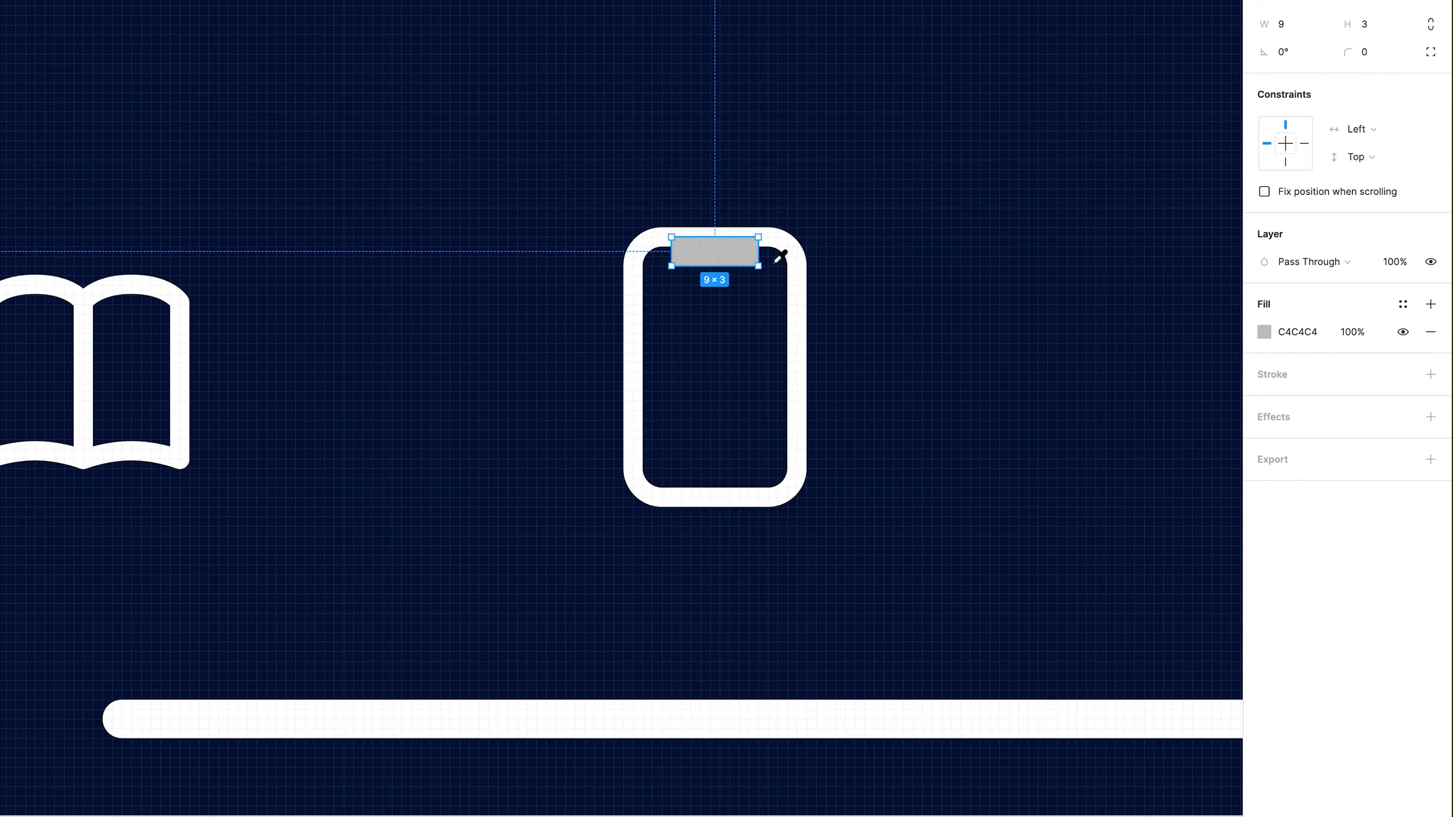
left_click_drag(1348, 52, 1387, 55)
left_click(820, 408)
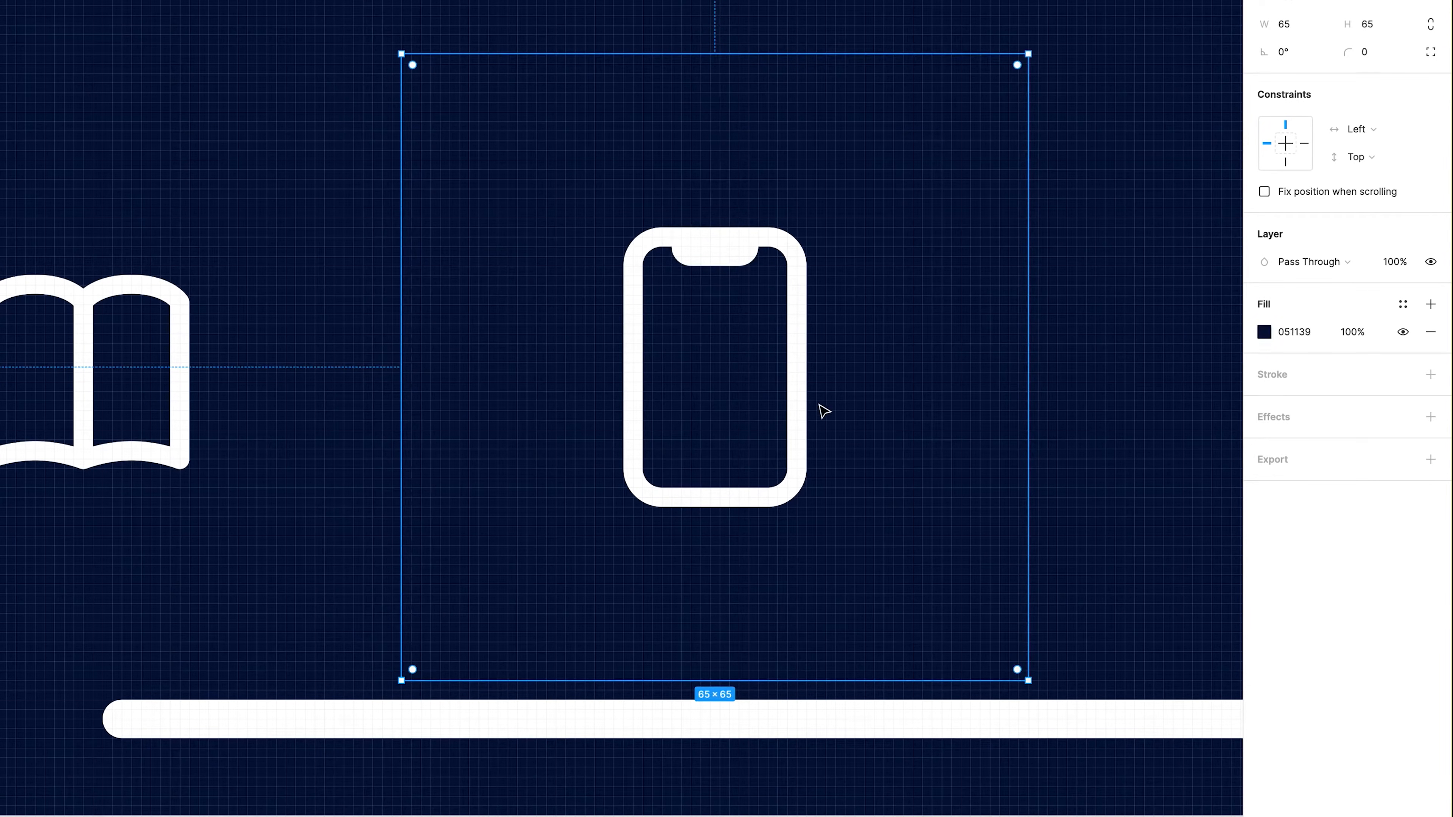
Shrink the phone outline to 15 × 22 and fit a narrower 7 × 4 notch into its top edge.
left_click(798, 422)
left_click_drag(722, 497, 722, 488)
left_click(749, 256, "shift")
key("Right")
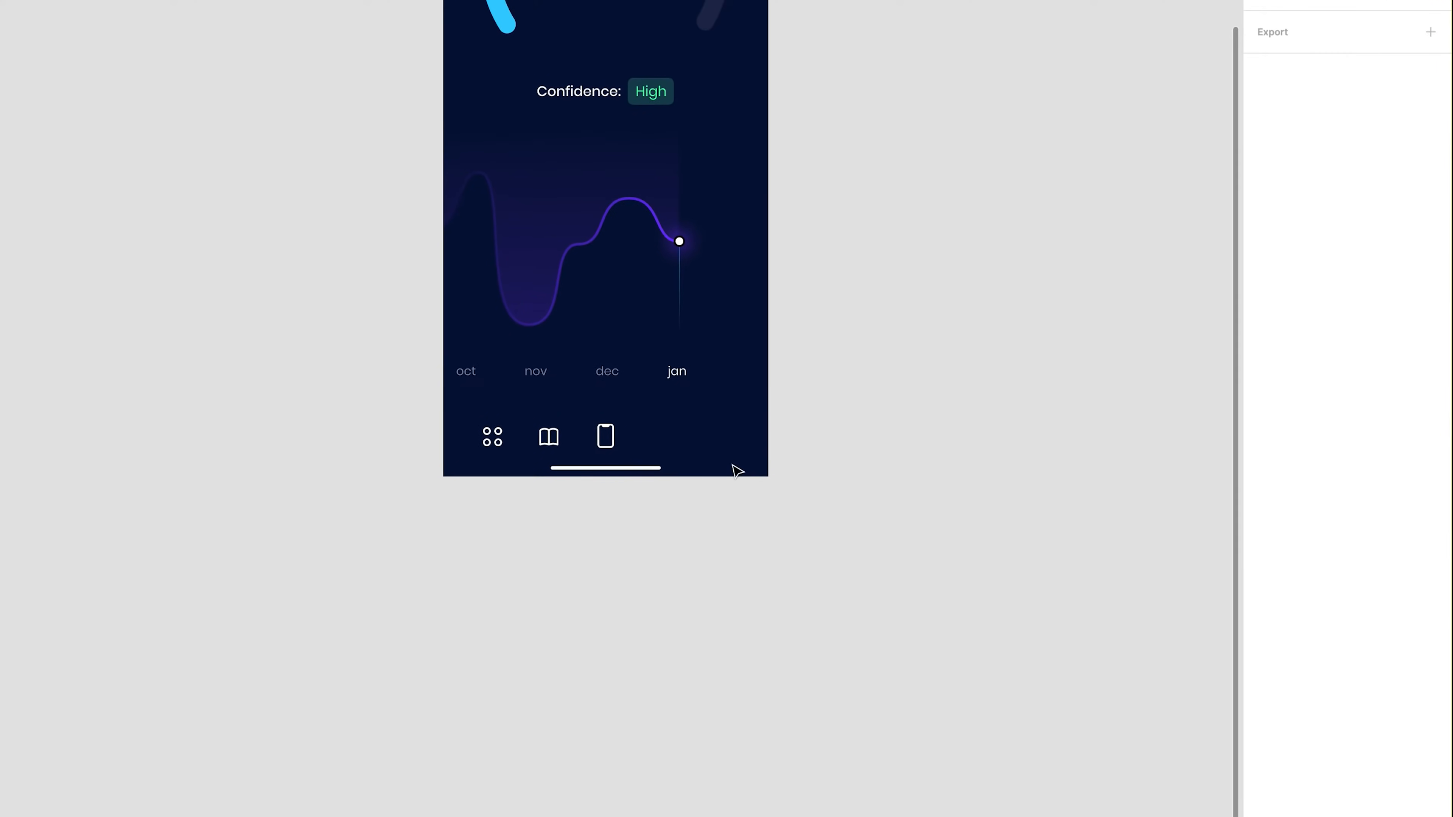
scroll(602, 451, "up", 8, "ctrl")
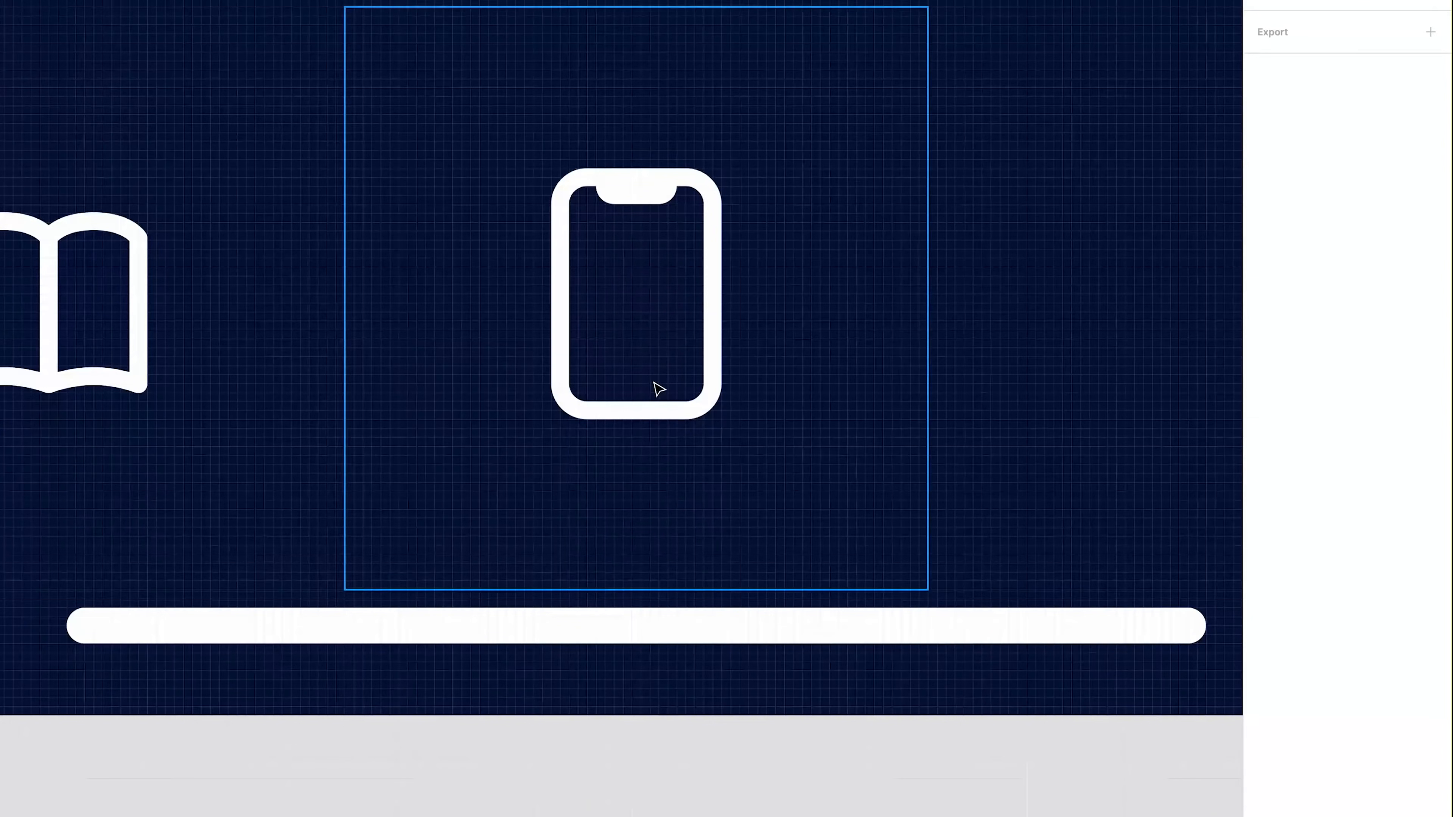
double_click(645, 409)
left_click_drag(641, 411, 640, 393, "alt")
left_click_drag(713, 327, 695, 328, "alt")
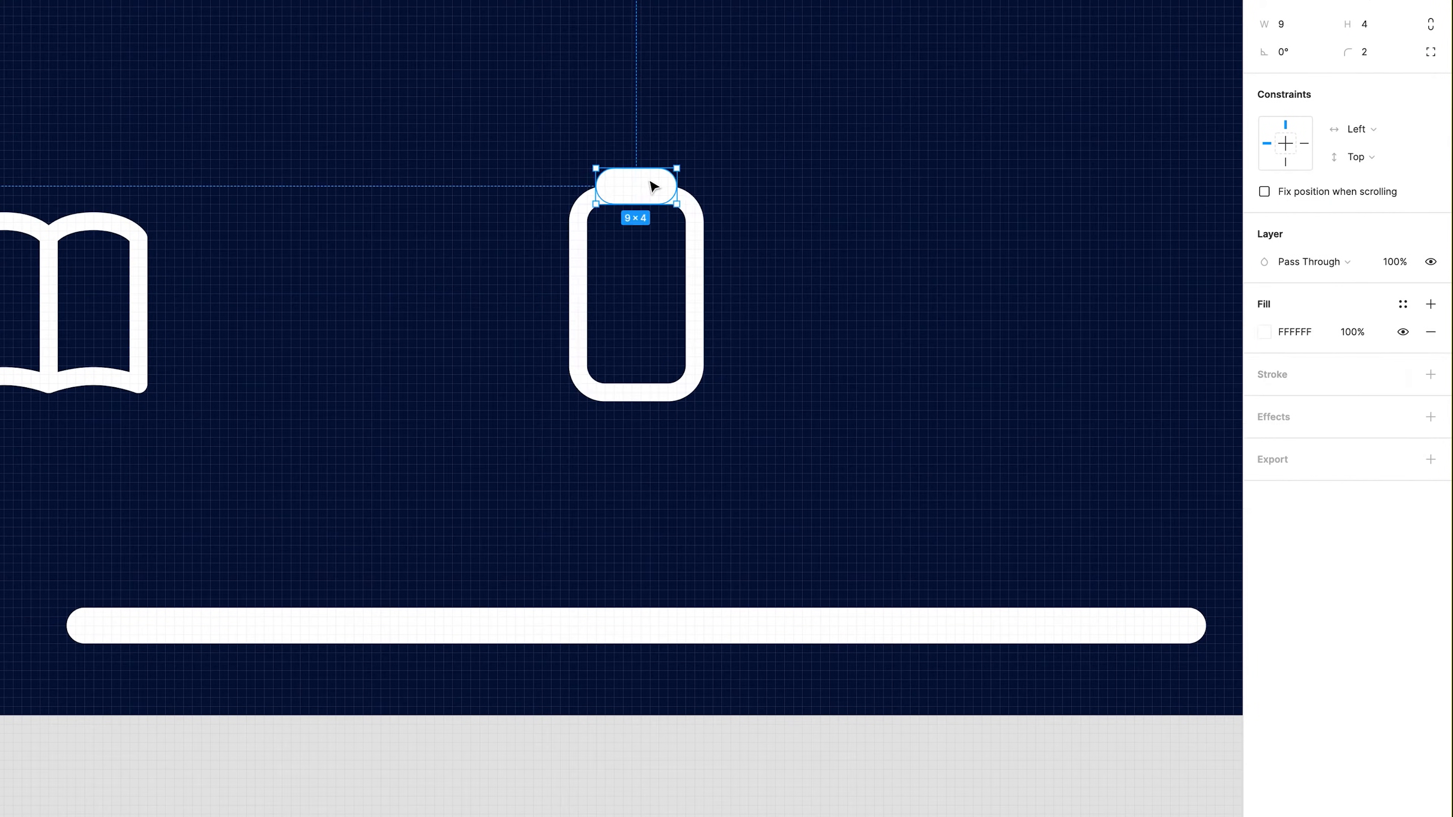
left_click_drag(648, 185, 703, 246)
left_click(691, 242)
key("shift+0")
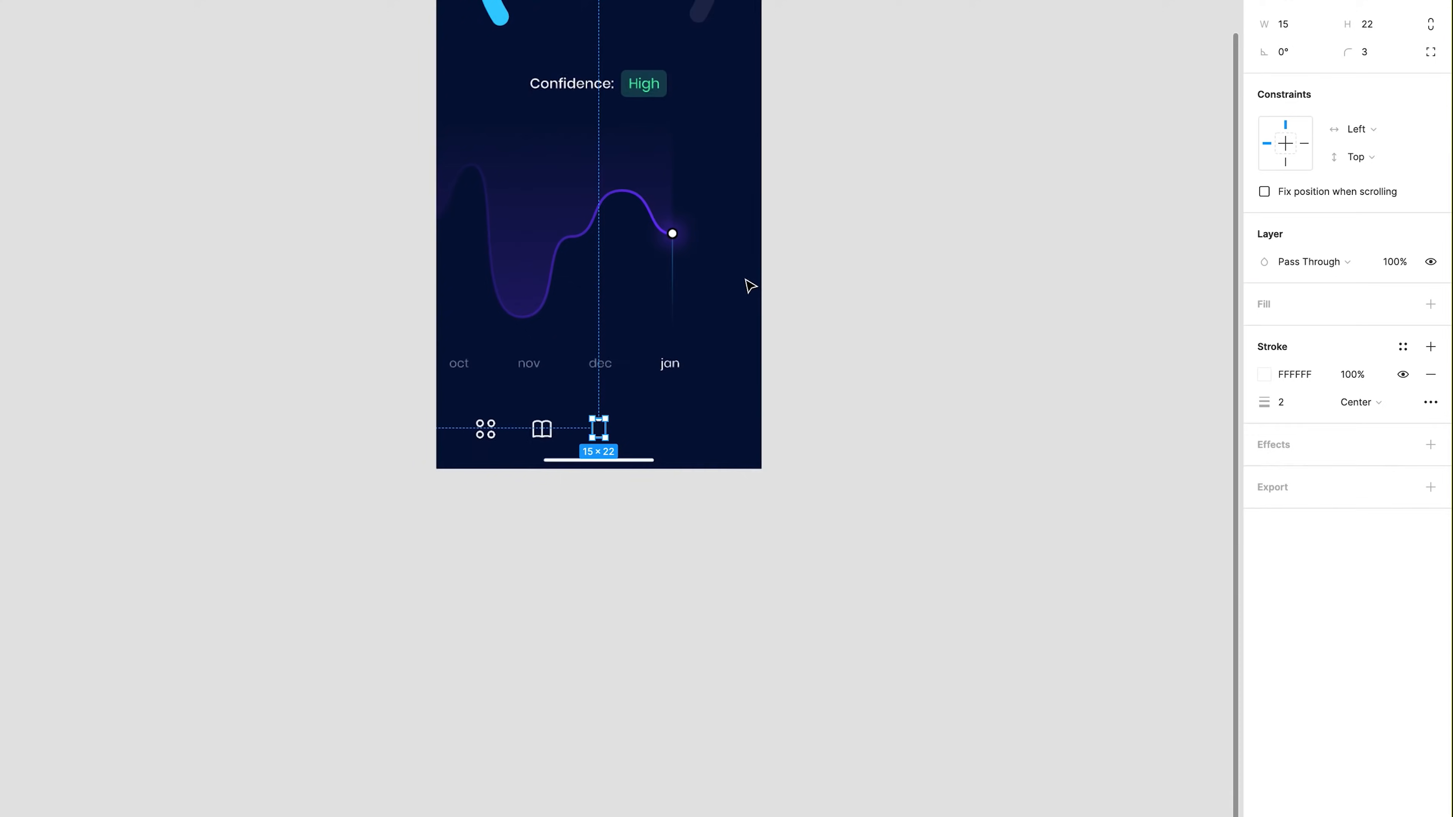
Reduce the phone outline to 13 × 20 and nudge the notch down into its top edge.
left_click(727, 555)
middle_click_drag(728, 555, 824, 584)
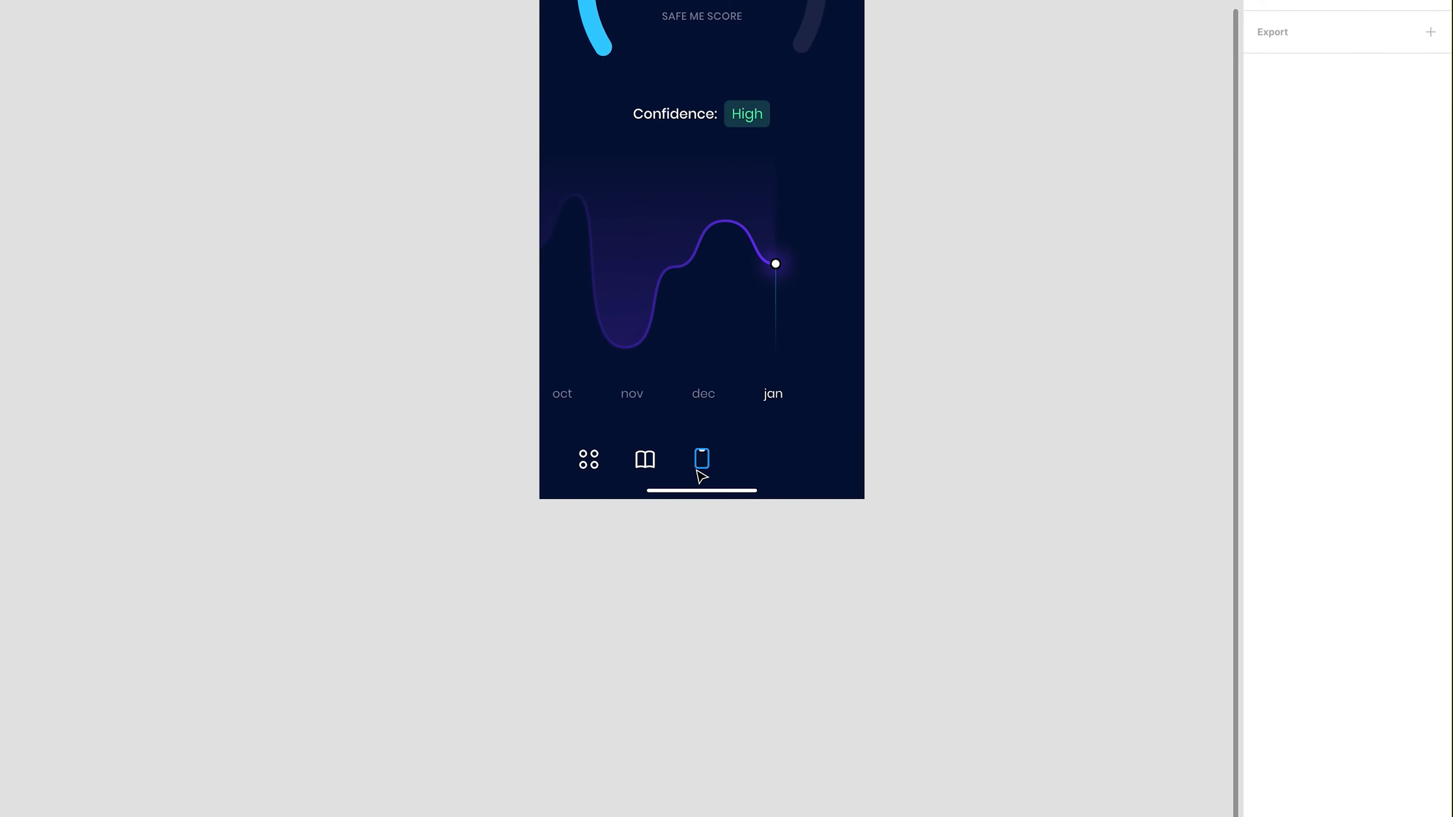
scroll(703, 464, "up", 10, "ctrl")
left_click(709, 537)
left_click_drag(672, 548, 673, 527, "alt")
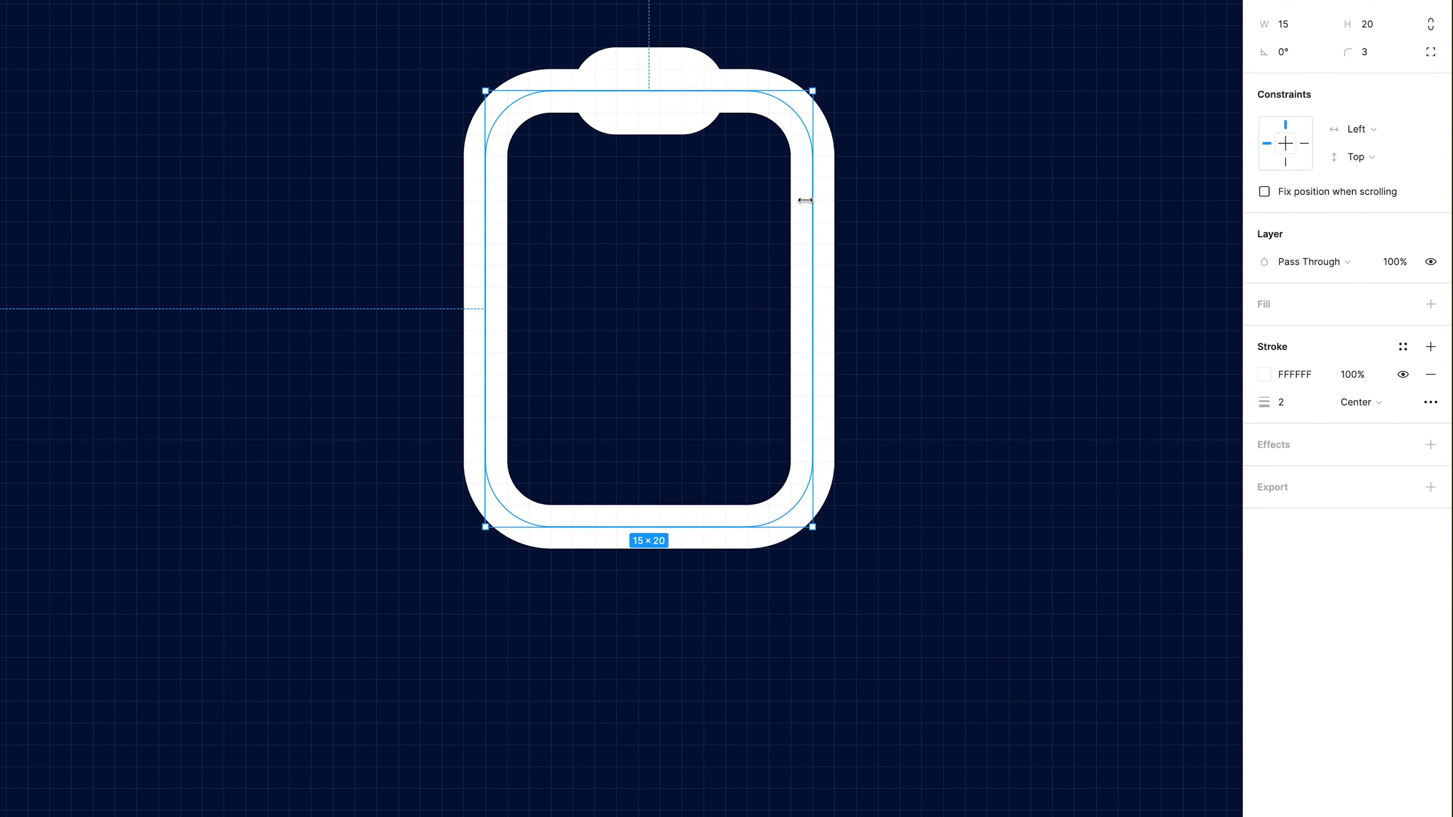
left_click_drag(806, 200, 784, 200, "alt")
left_click(677, 112)
key("Down")
key("shift+0")
left_click(932, 493)
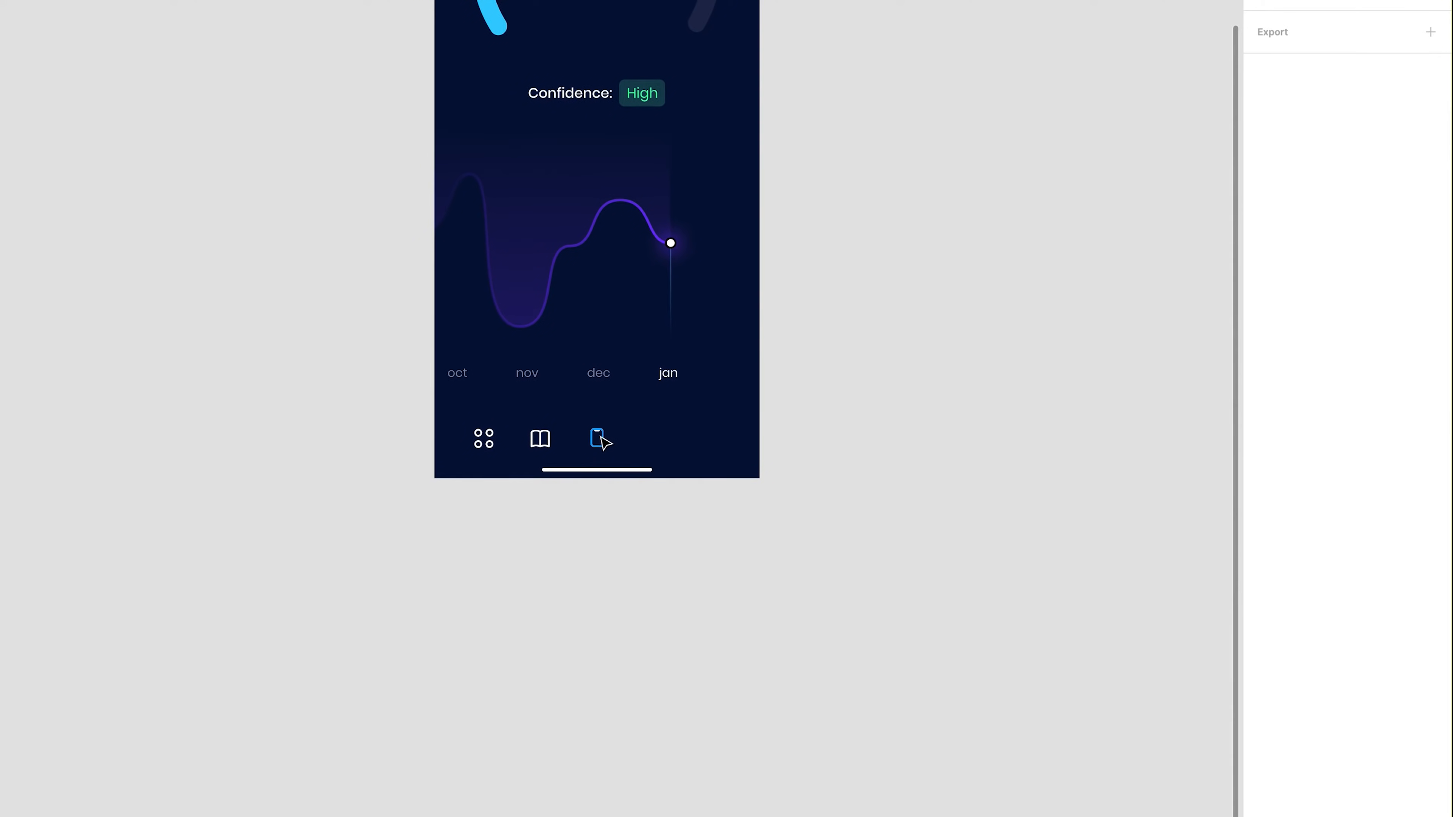
Make the phone outline slightly wider and taller while keeping the notch at its top edge.
scroll(581, 458, "up", 6, "ctrl")
left_click(626, 432)
scroll(651, 416, "up", 4, "ctrl")
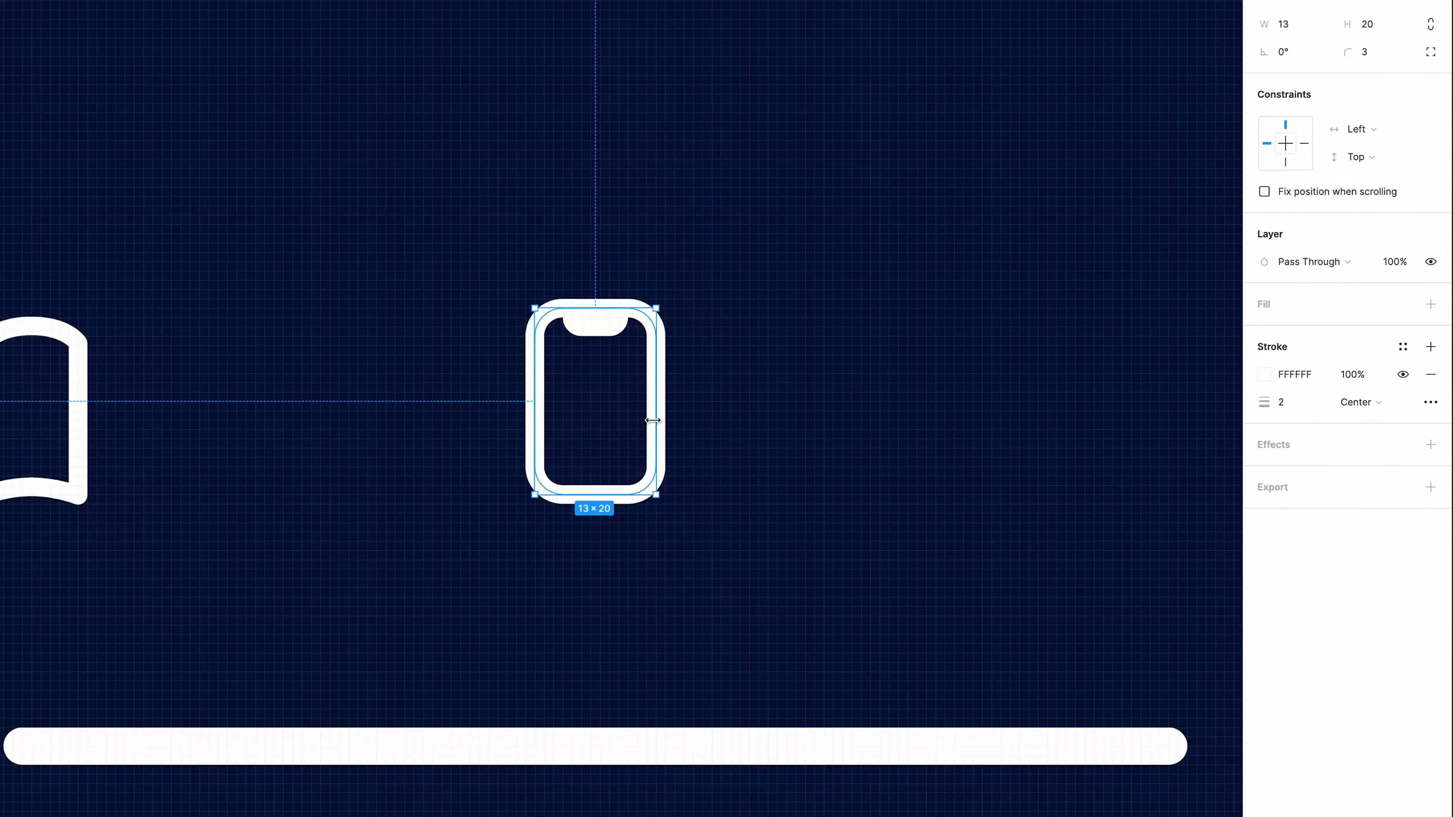
left_click_drag(609, 495, 610, 503)
left_click(725, 485)
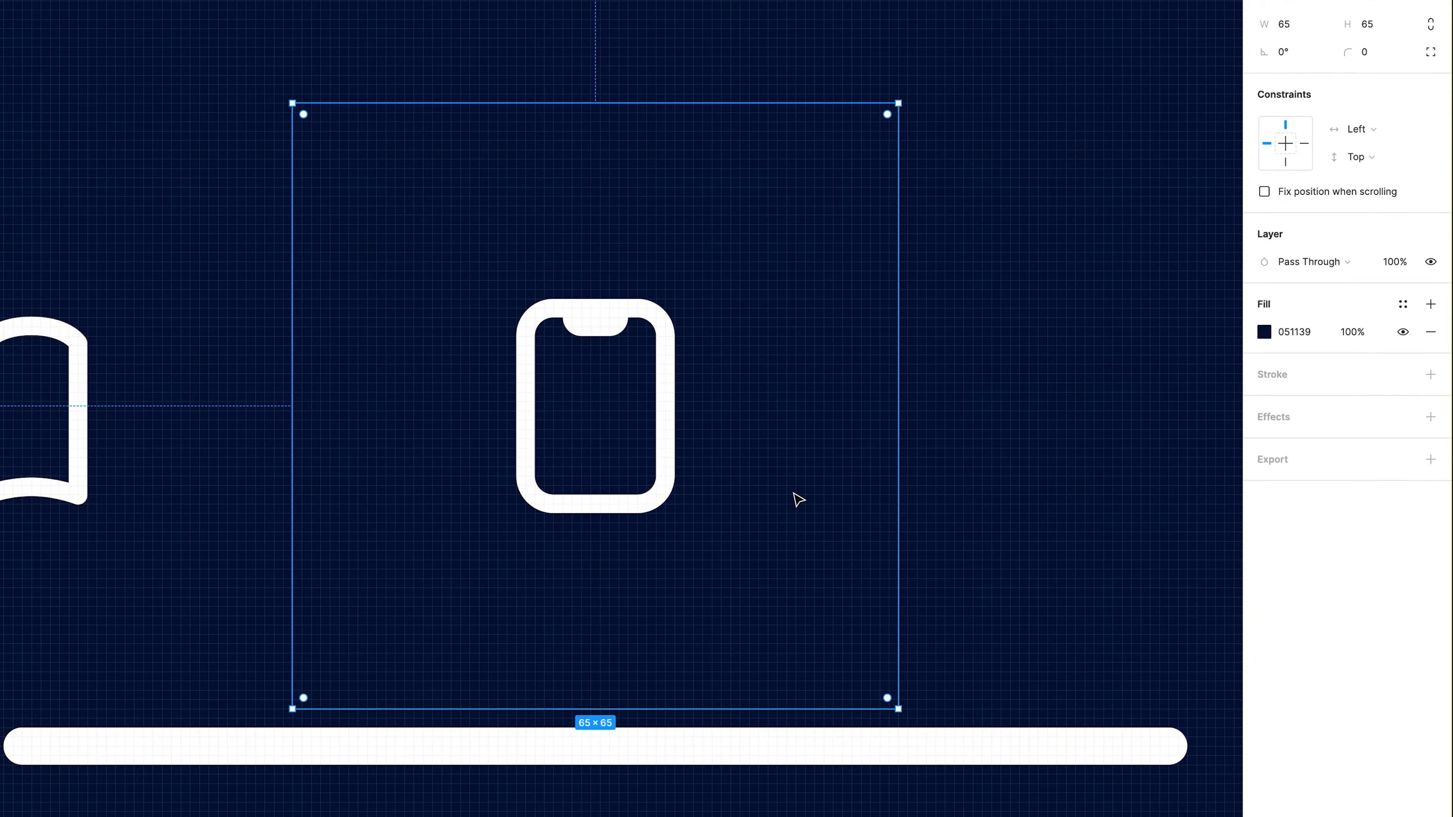
key("shift+0")
left_click(783, 551)
scroll(633, 458, "up", 6, "ctrl")
left_click(444, 342)
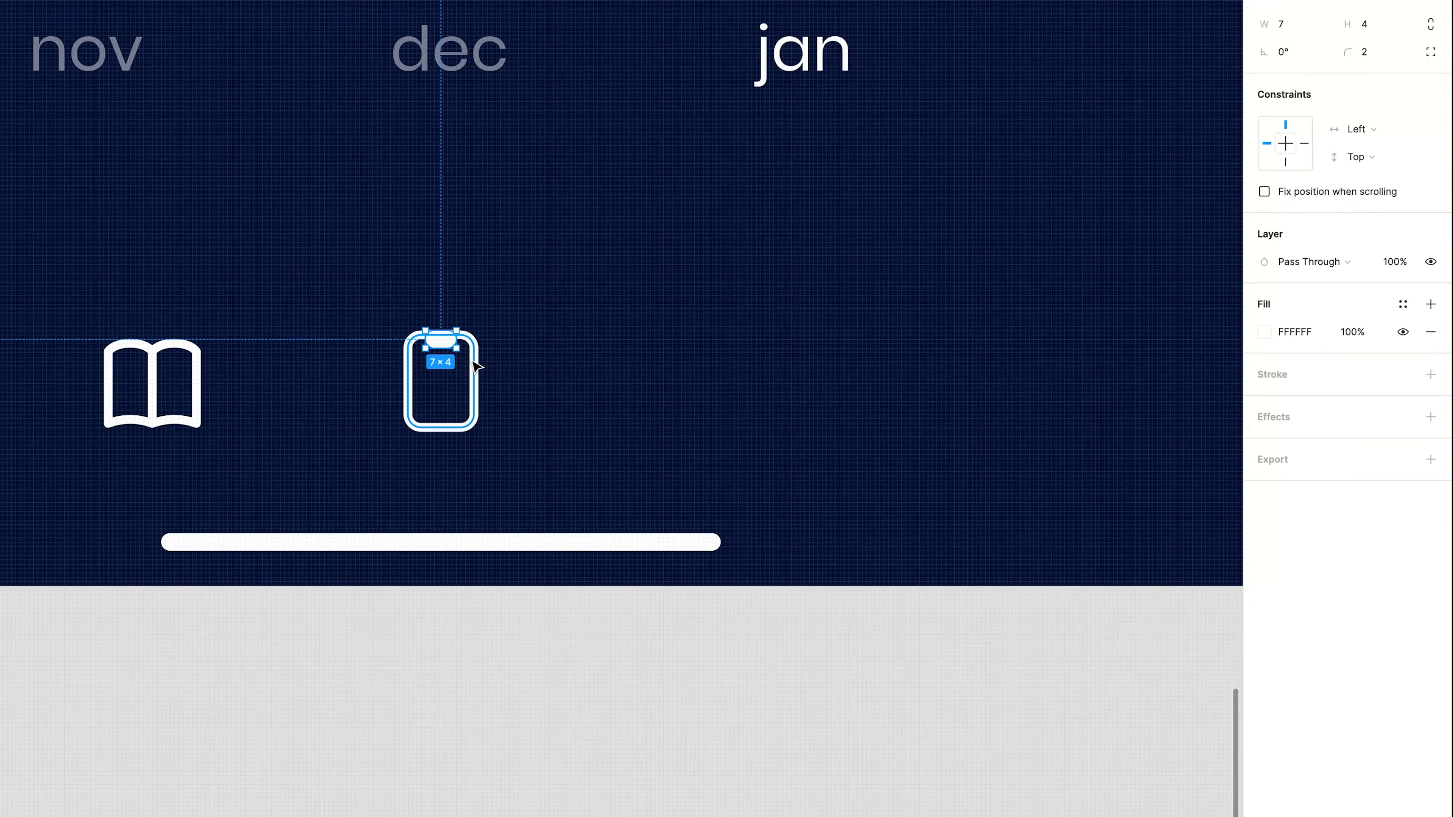
left_click(475, 367)
left_click(543, 378)
Draw a 24-wide horizontal hat brim line centred in the fourth bottom bar square and apply the white weight 2 rounded stroke.
left_click(791, 411)
scroll(761, 415, "up", 5, "ctrl")
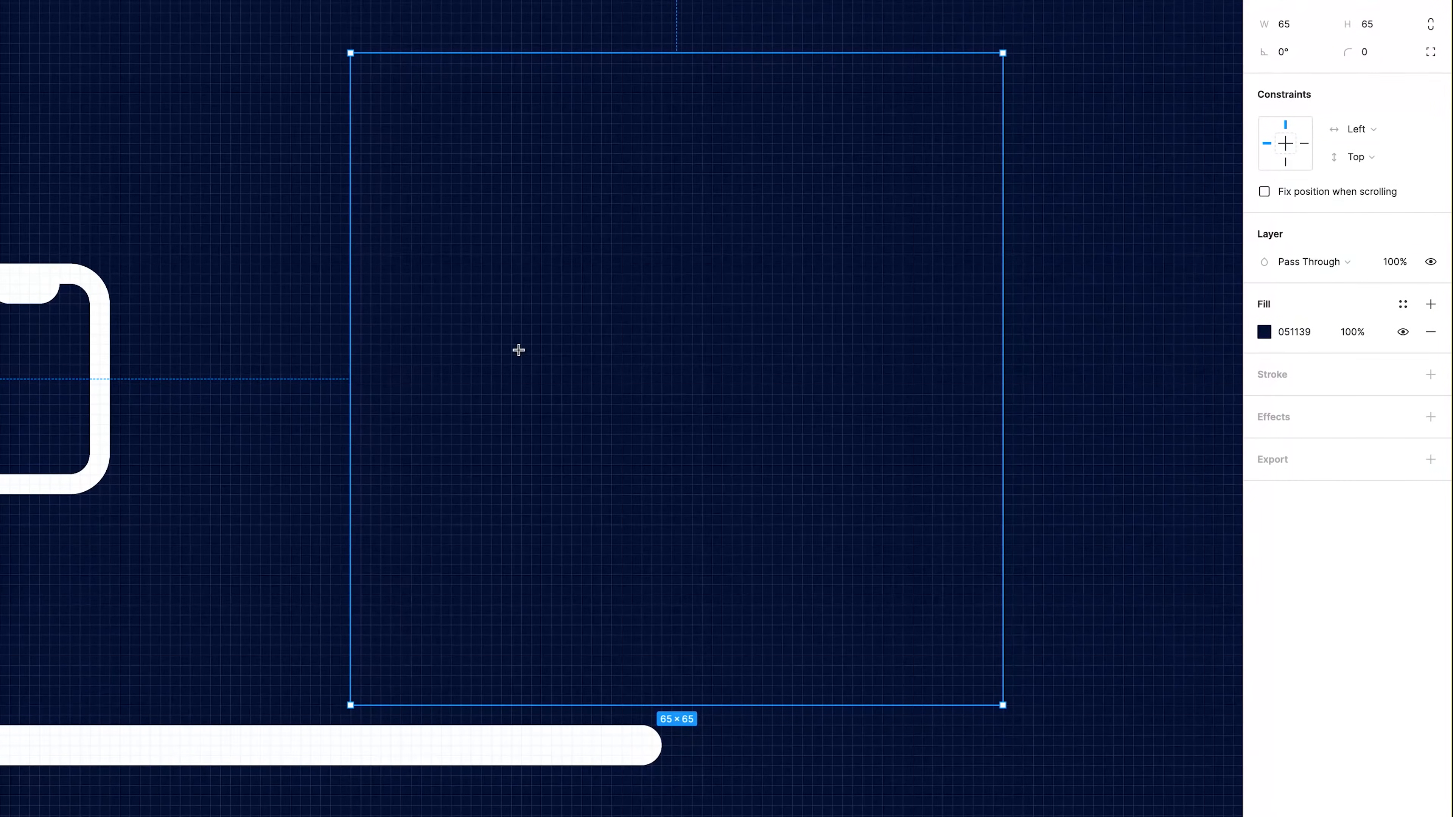
left_click_drag(518, 349, 764, 358)
left_click(763, 294, "shift")
key("alt+h")
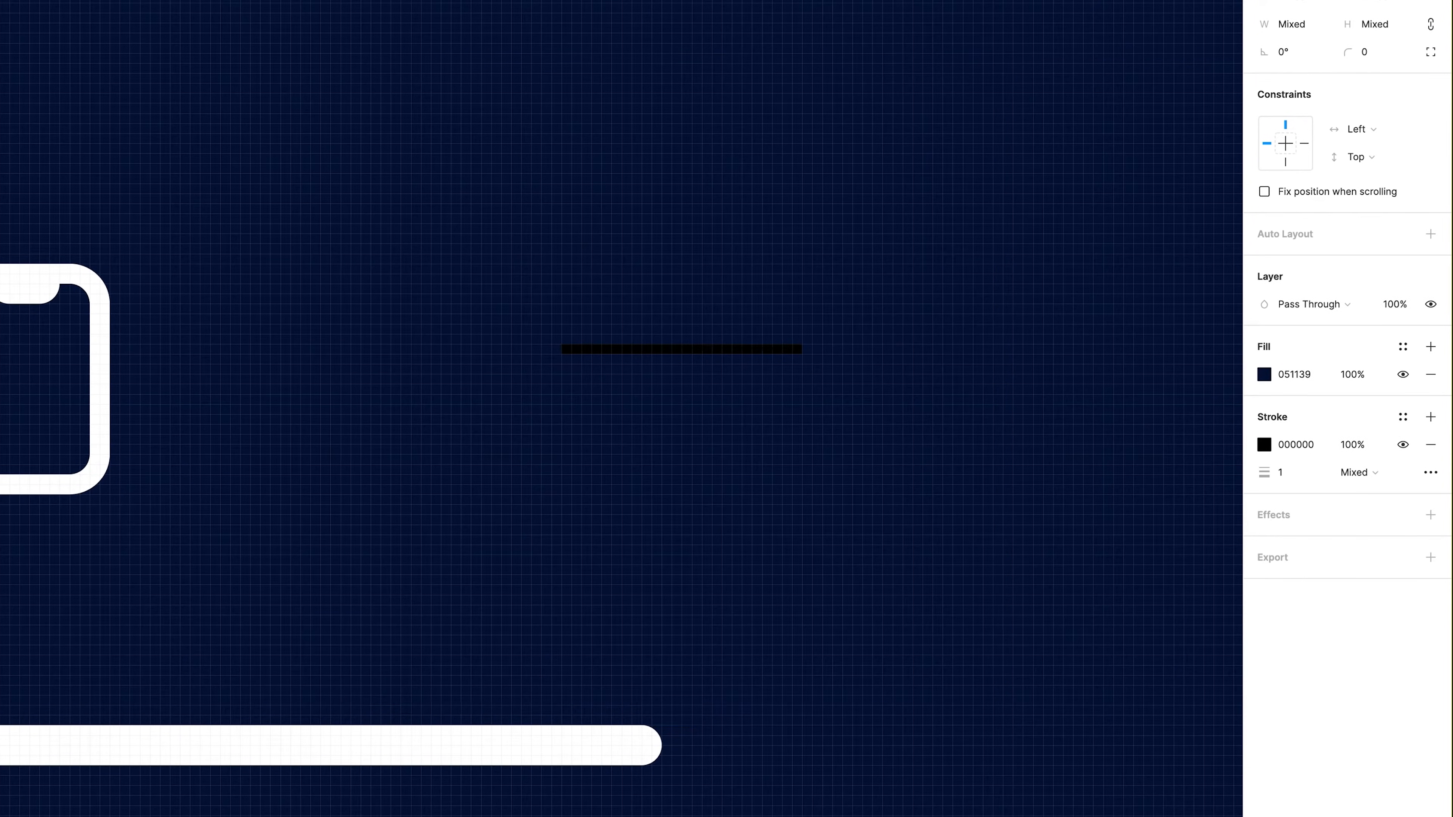
left_click(678, 359)
left_click(678, 349)
key("ctrl+alt+v")
left_click(756, 399)
left_click(718, 346)
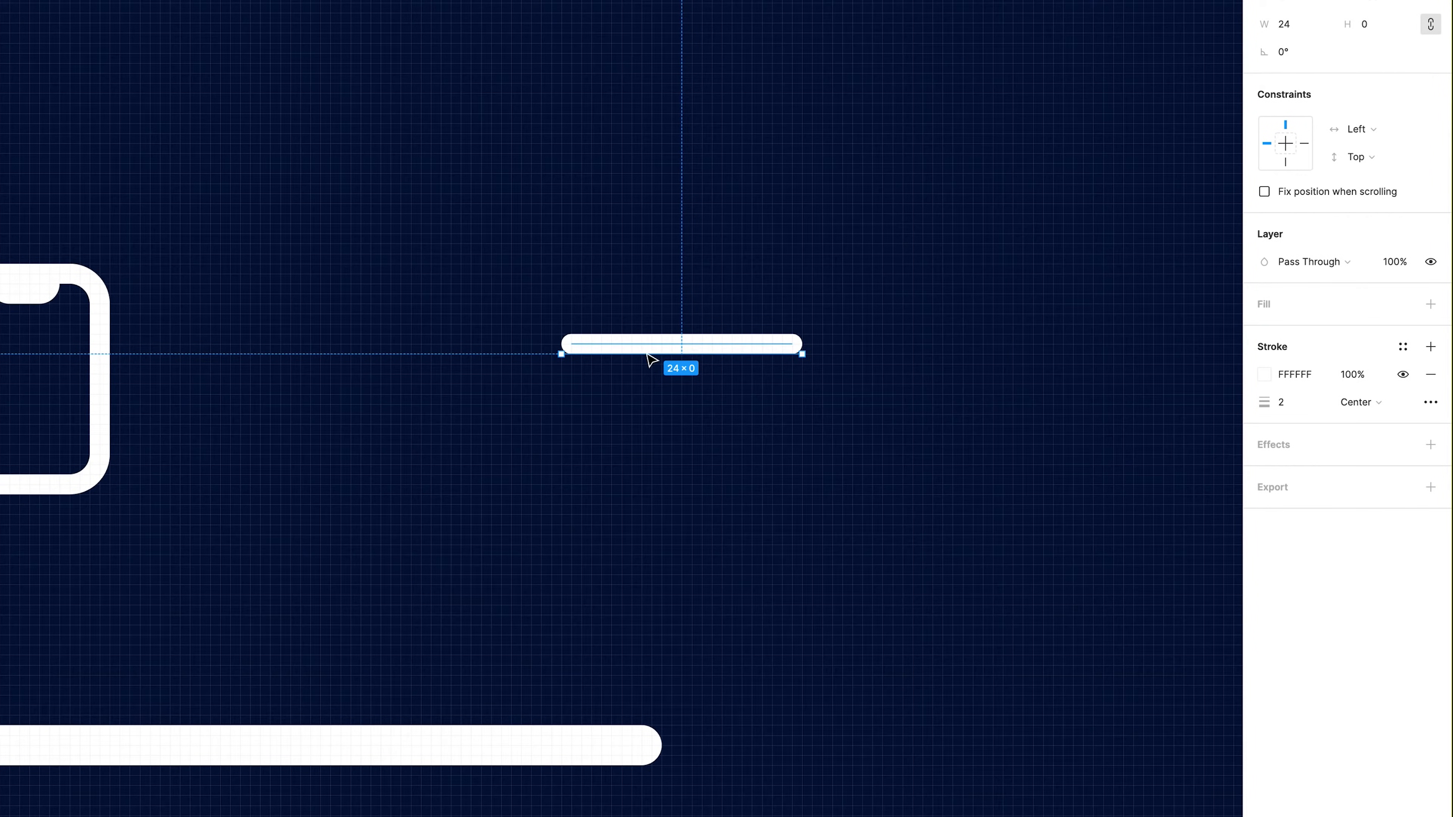
Draw an open trapezoid hat crown on the brim with the white weight 2 stroke, widen it slightly and round its corners to 4.
left_click(611, 344)
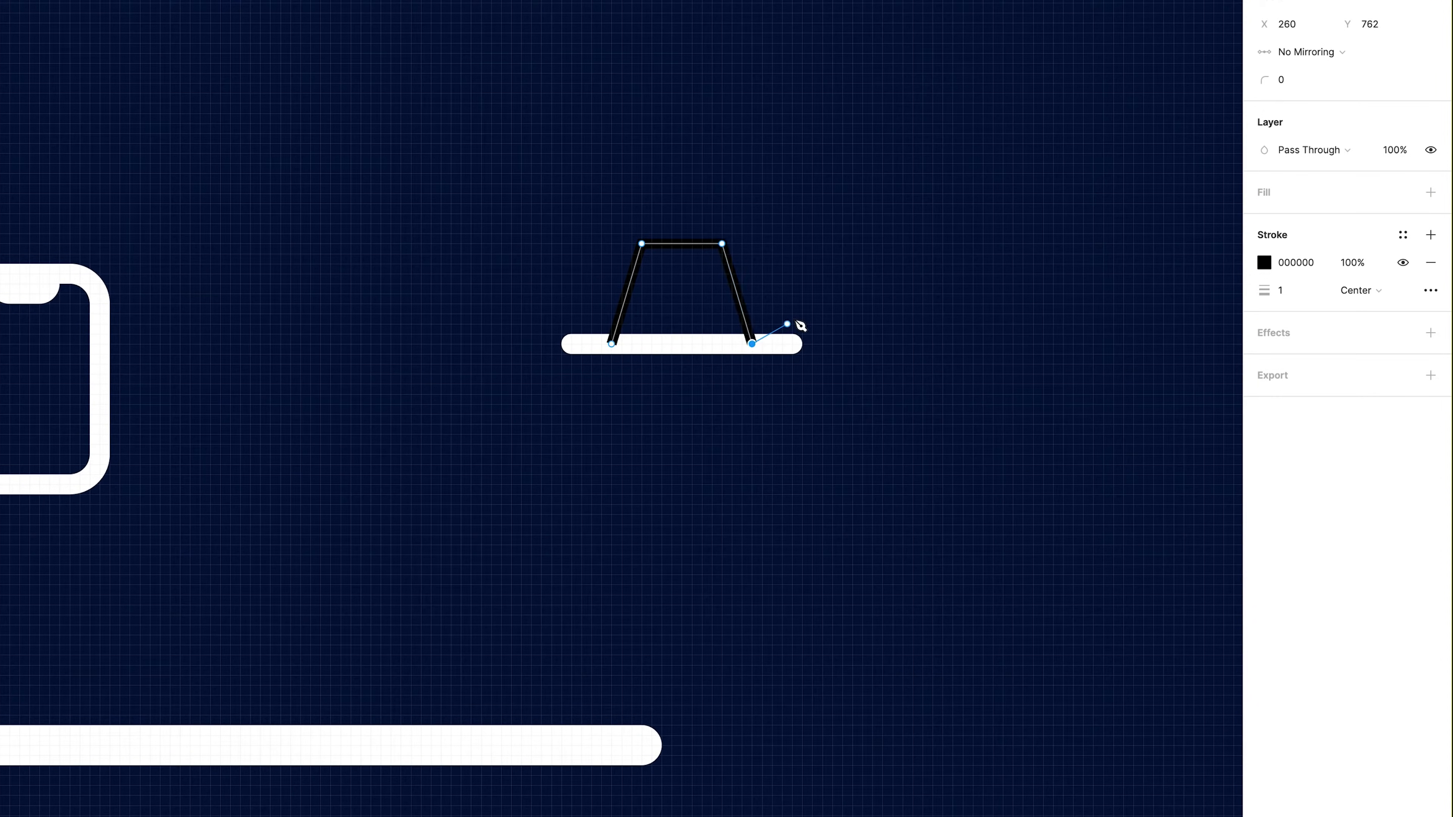
key("Escape")
key("ctrl+alt+v")
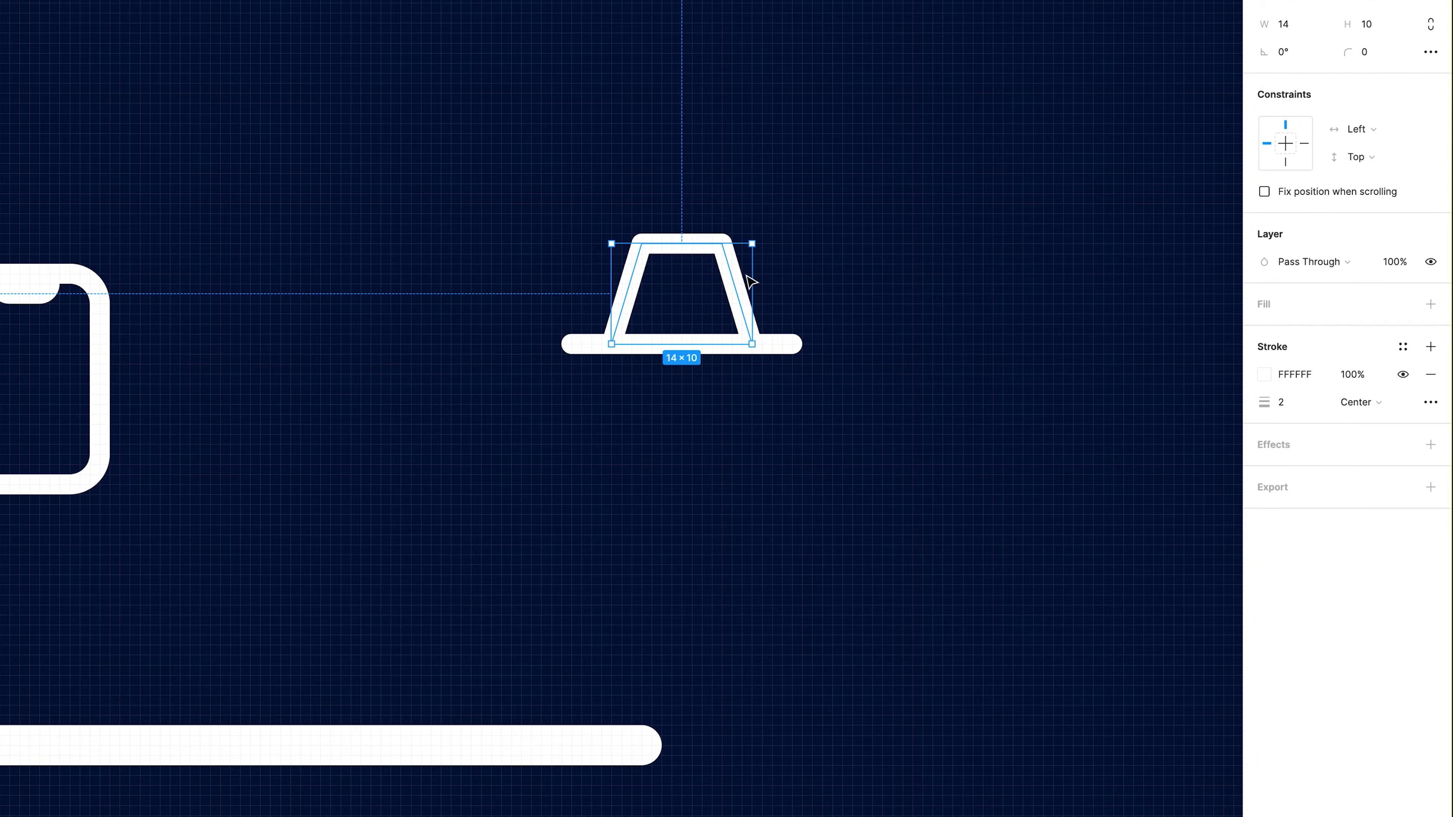
left_click_drag(751, 278, 762, 277, "alt")
left_click_drag(1349, 52, 1397, 58)
Move the hat crown's two top points outward by equal amounts.
double_click(739, 279)
scroll(727, 244, "up", 8, "ctrl")
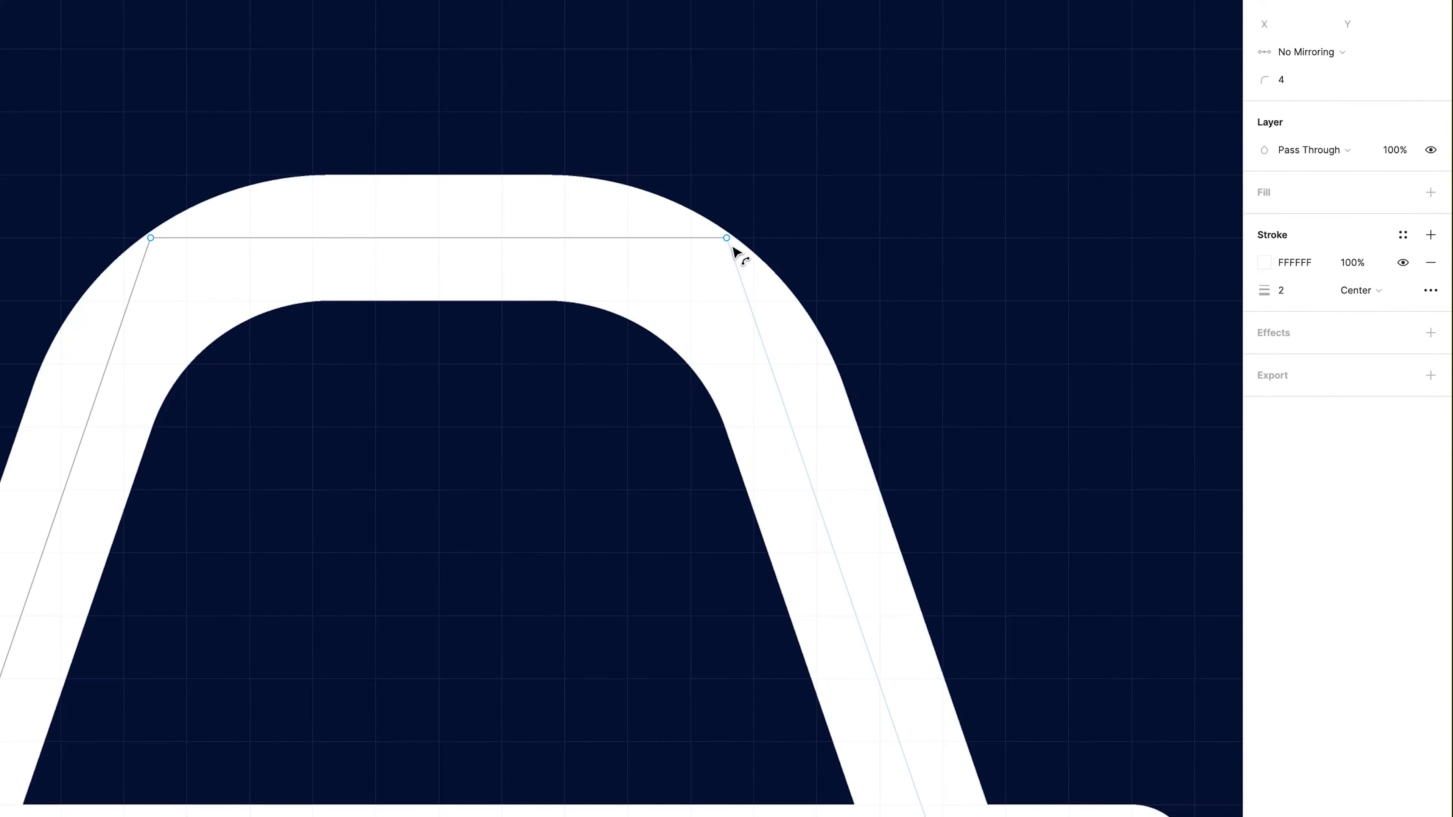
scroll(733, 247, "down", 2, "ctrl")
left_click_drag(727, 240, 750, 240)
left_click_drag(228, 241, 204, 243)
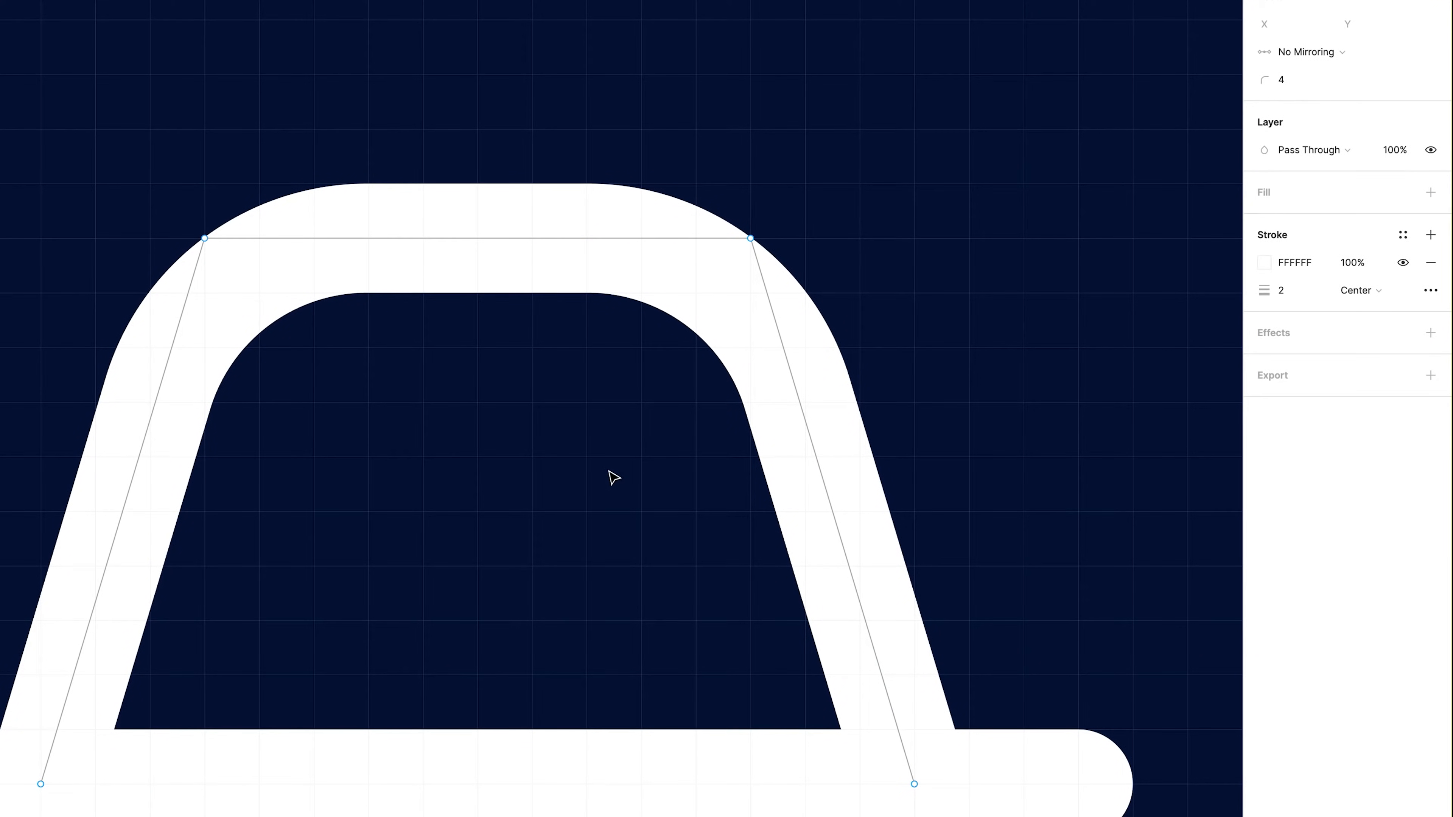
double_click(609, 471)
Group the hat crown with the brim and nudge the group down by one pixel.
scroll(595, 448, "down", 10, "ctrl")
left_click(649, 510)
scroll(586, 454, "up", 8, "ctrl")
left_click(646, 436, "ctrl")
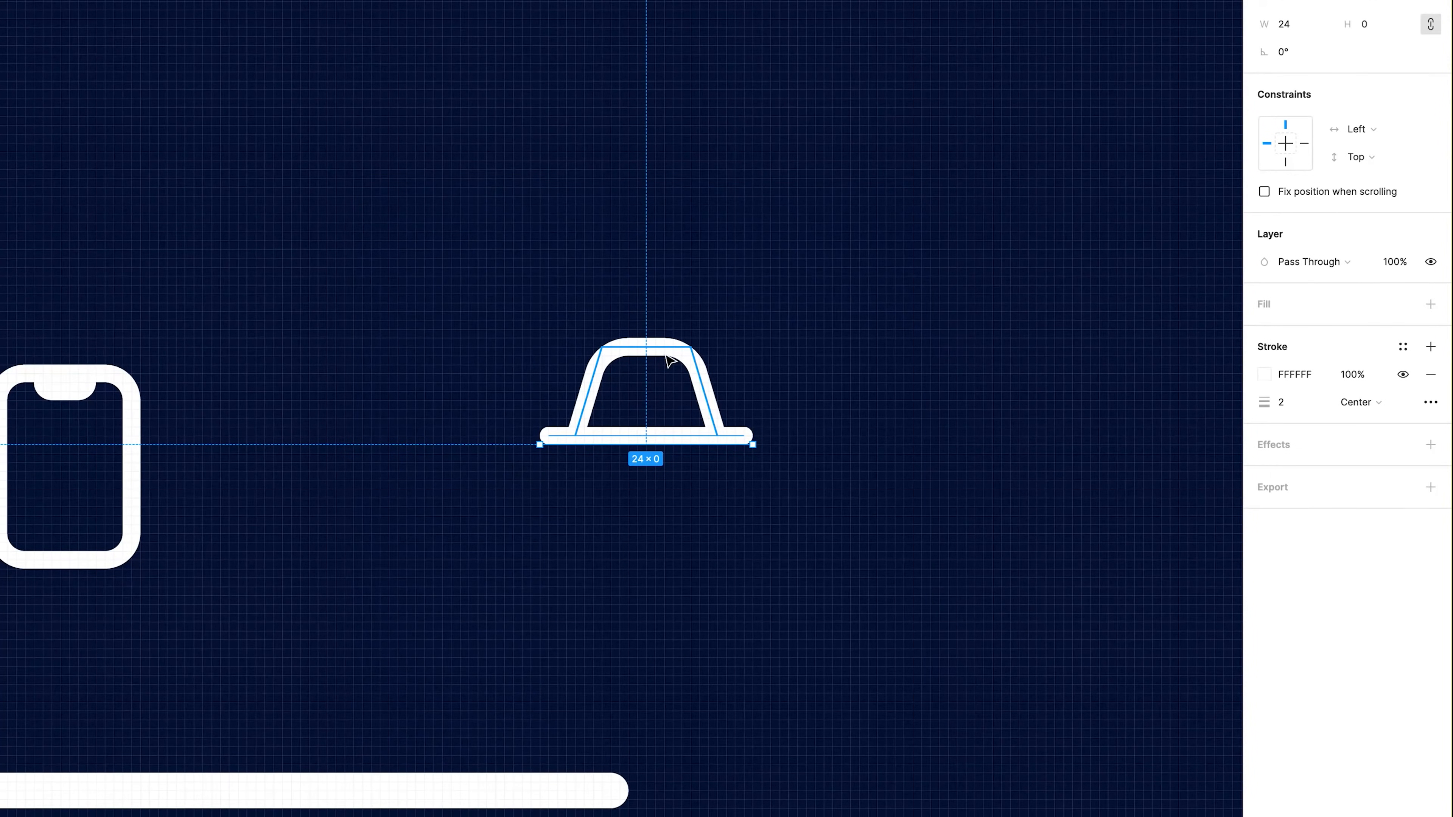
left_click(666, 355, "shift")
key("ctrl+g")
key("Down")
Draw two 9 × 9 lens circles joined by a short bridge line below the brim, using the white weight 2 stroke.
key("o")
mouse_move(558, 488)
left_mouse_down("shift")
mouse_move(628, 546)
mouse_move(564, 511)
mouse_move(628, 552)
left_mouse_up("shift")
mouse_move(656, 445)
left_mouse_down("ctrl+alt")
mouse_move(656, 499)
mouse_move(744, 496)
left_mouse_up("ctrl+alt")
left_click(597, 508)
key("ctrl+alt+v")
Shrink both lens circles of the glasses to 8 × 8.
left_click_drag(754, 550, 744, 542)
left_click(559, 551)
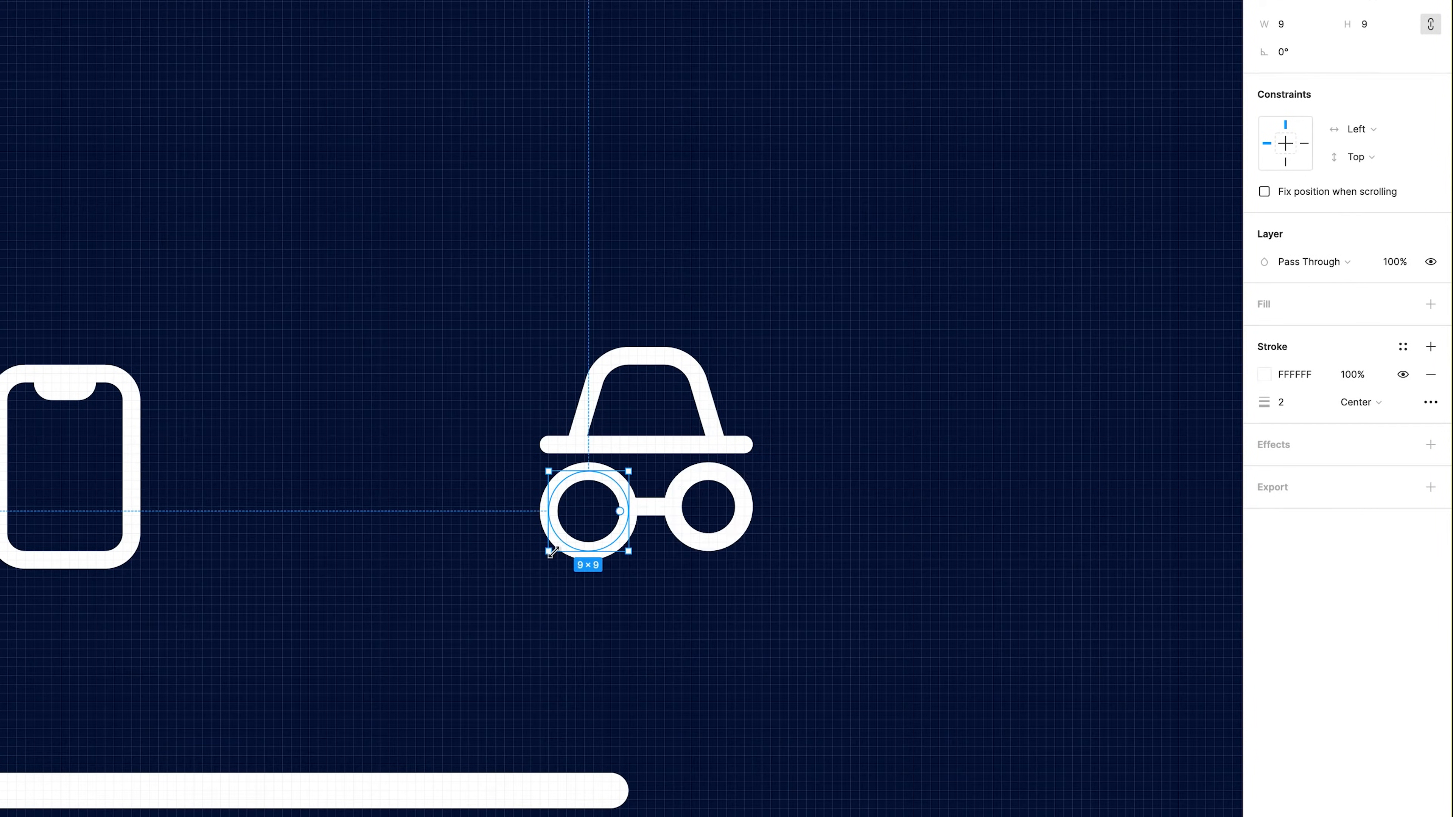
left_click_drag(549, 551, 558, 542)
Select both lenses with the bridge and move the glasses one pixel to the left.
left_click(654, 505, "shift")
left_click(653, 505, "super")
left_click(672, 515, "shift")
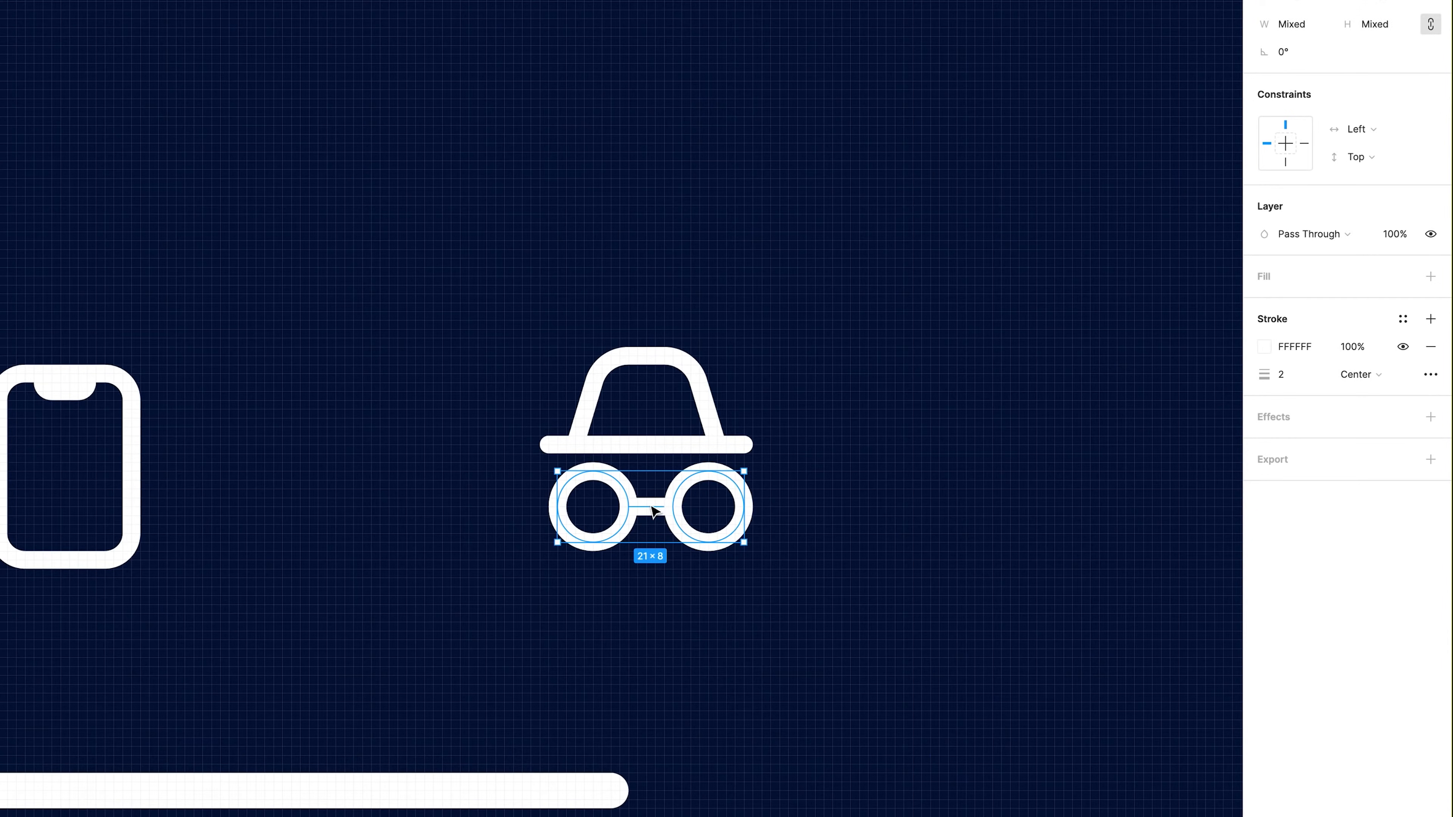
left_click_drag(653, 510, 649, 509)
Extend the hat brim leftward to a width of 25 and nudge the crown's left points one pixel to the left.
left_click(541, 444, "super")
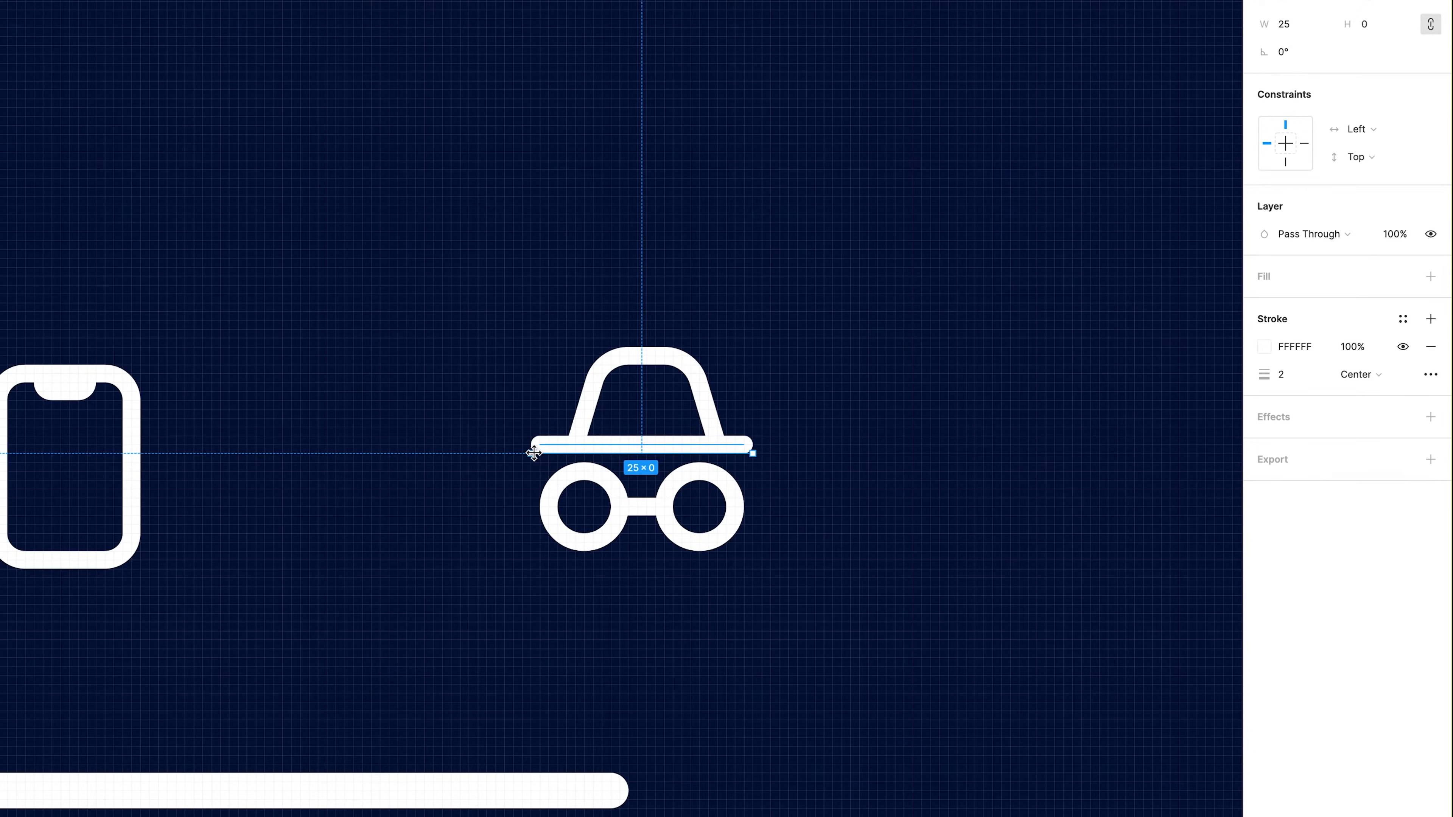
double_click(582, 413)
left_click_drag(557, 335, 663, 480)
key("Left")
key("Escape")
key("Escape")
Select both lenses with the bridge and nudge the glasses down by one pixel.
left_click(664, 495)
left_click(646, 506, "shift")
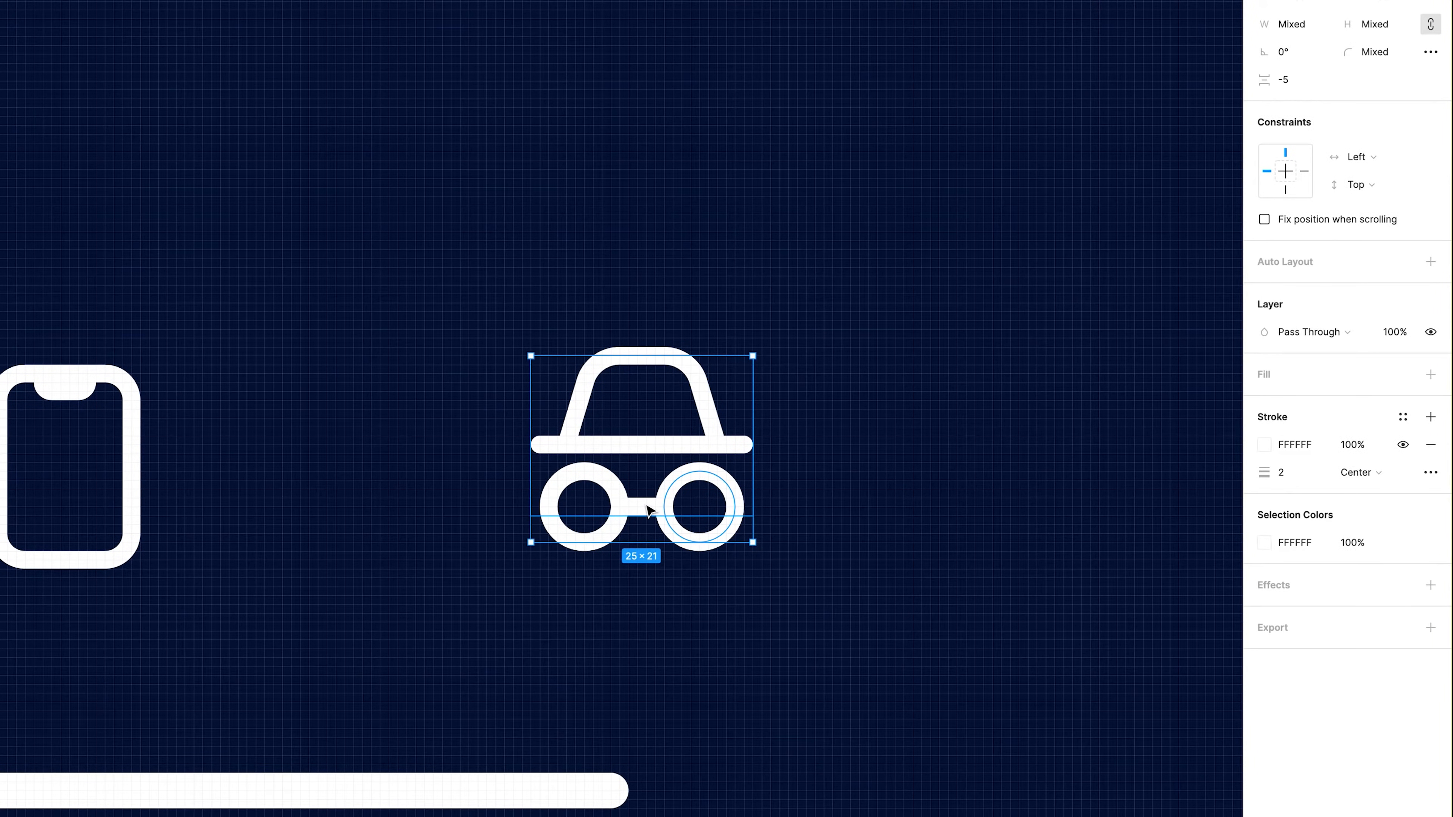
left_click(646, 505, "shift+super")
key("Down")
Group the hat with the glasses and nudge the whole icon down to Y 754.
left_click(675, 445, "shift")
left_click(704, 432, "shift")
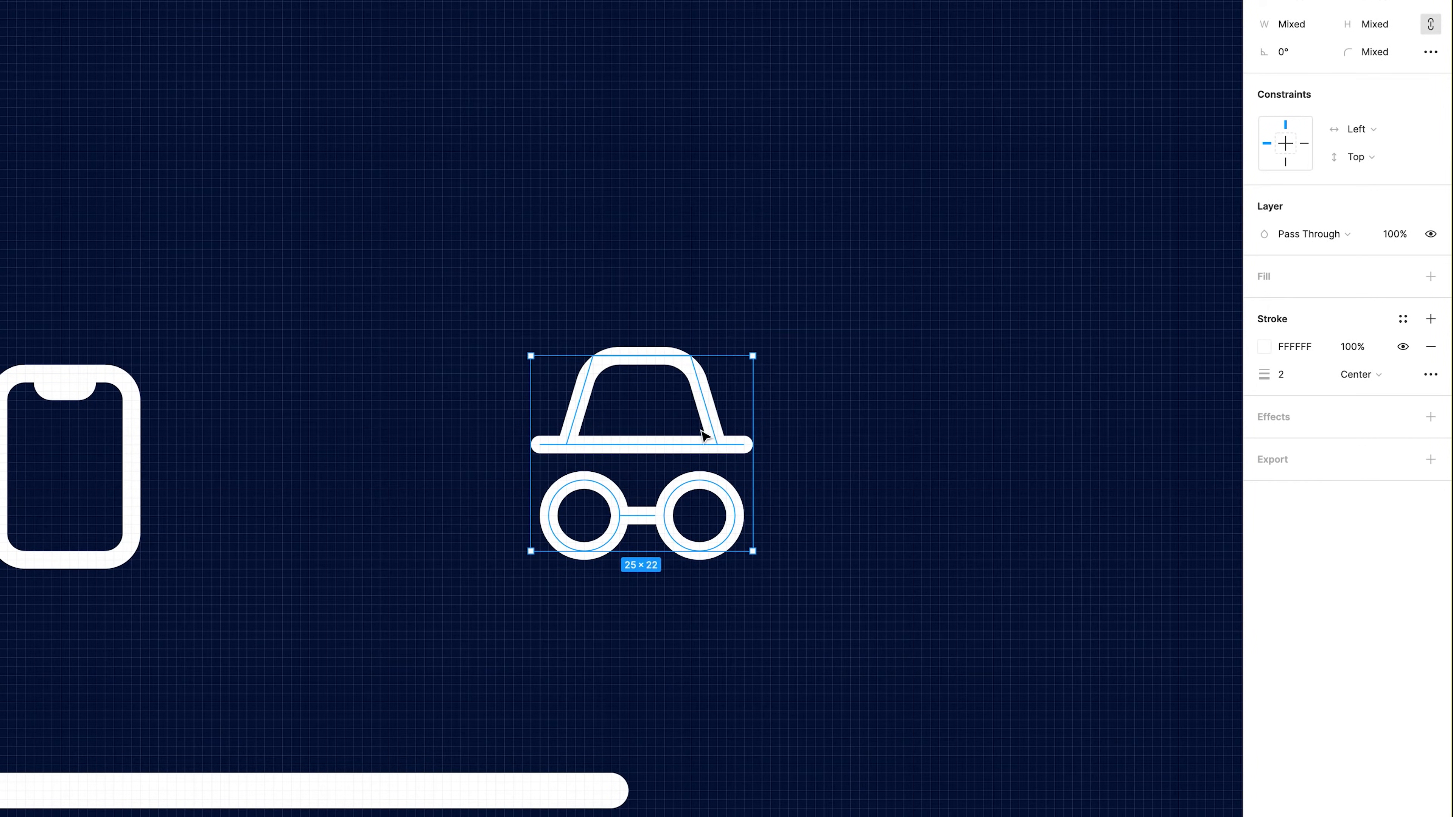
key("Escape")
left_click(697, 436)
left_click(619, 505, "shift")
key("super+g")
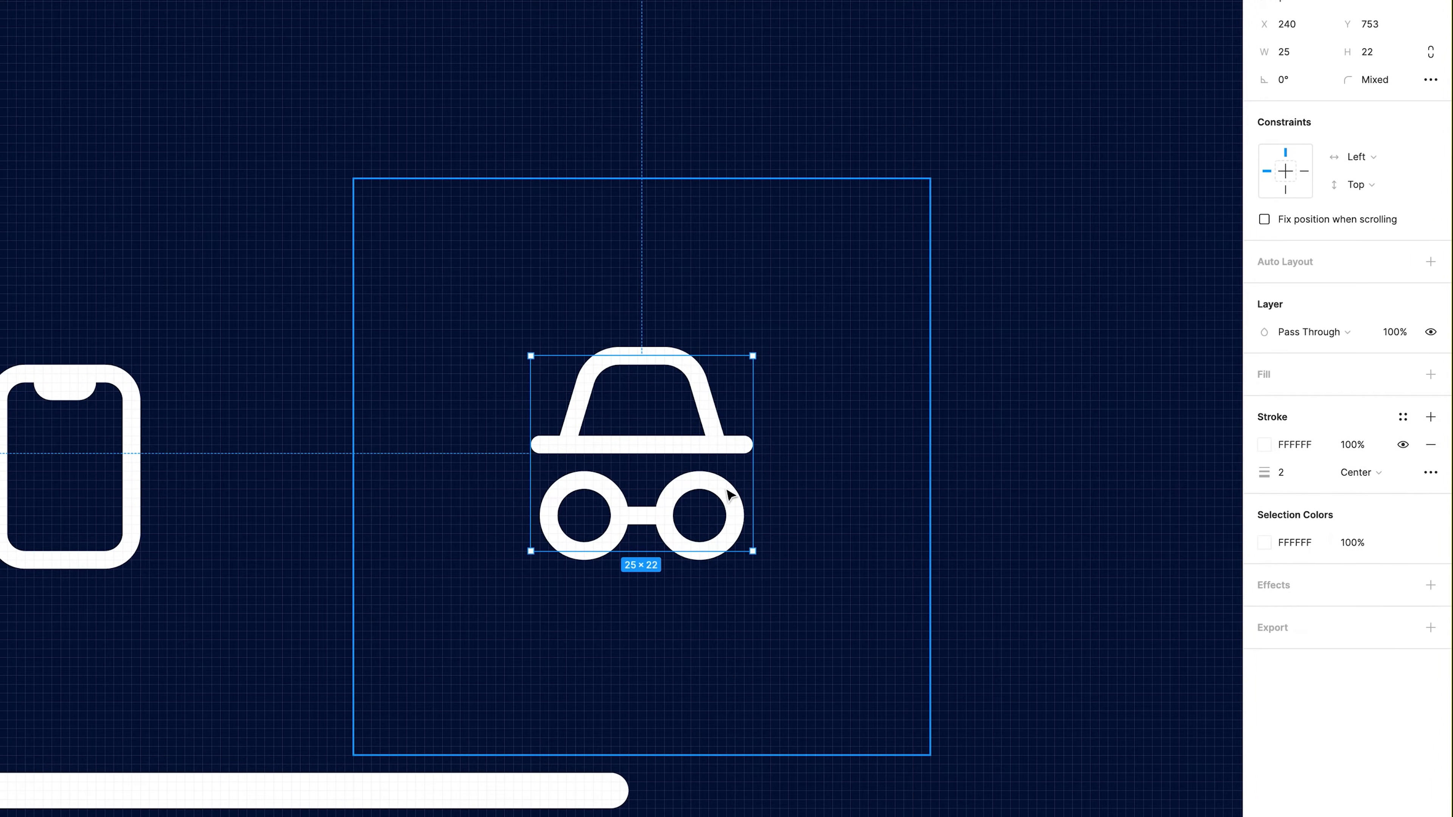
key("alt")
key("Down")
key("alt")
key("shift+0")
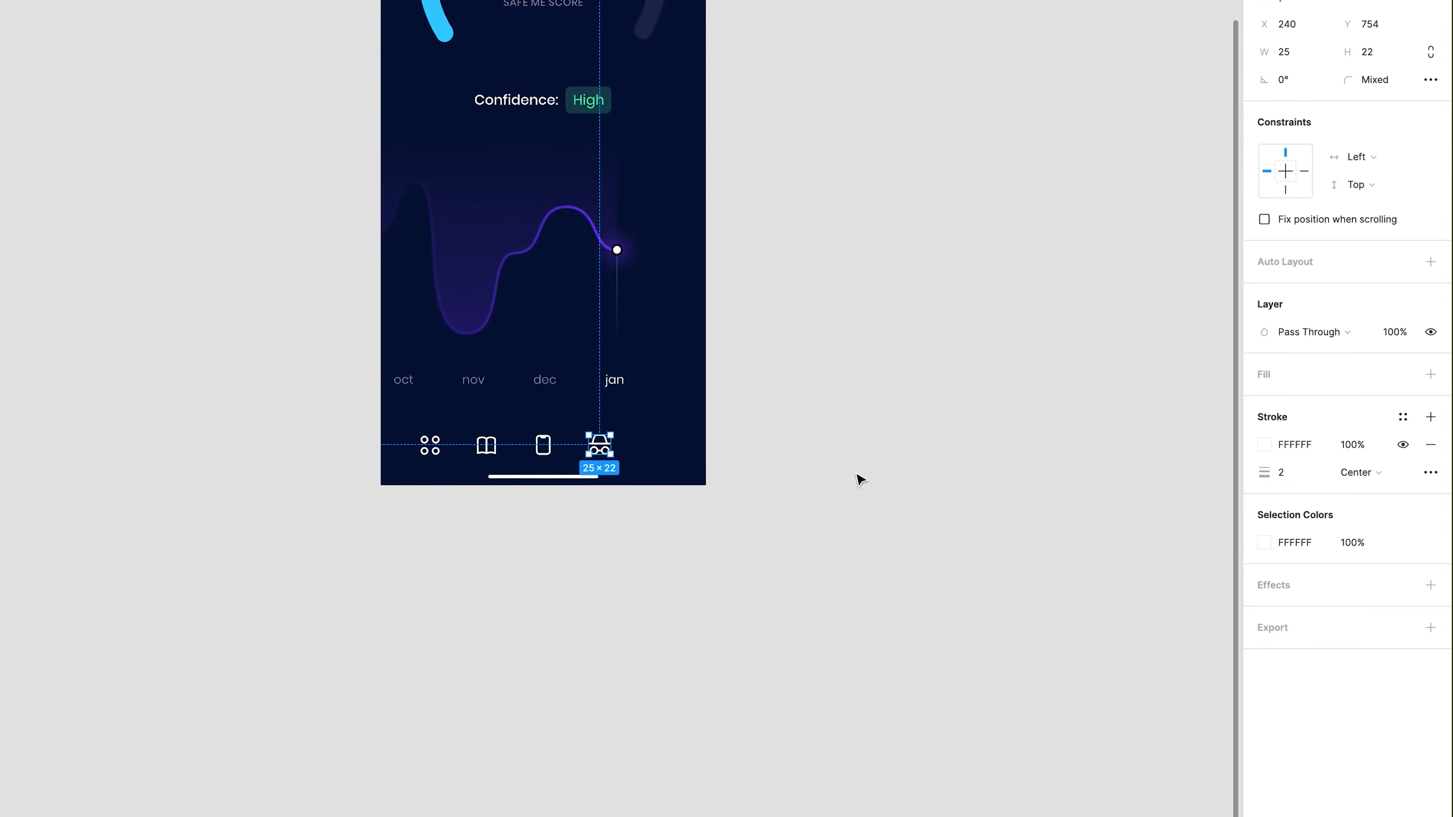
Move the hat brim up slightly and shorten the crown so that its ends meet the brim.
left_click(820, 478)
scroll(582, 451, "up", 5, "ctrl")
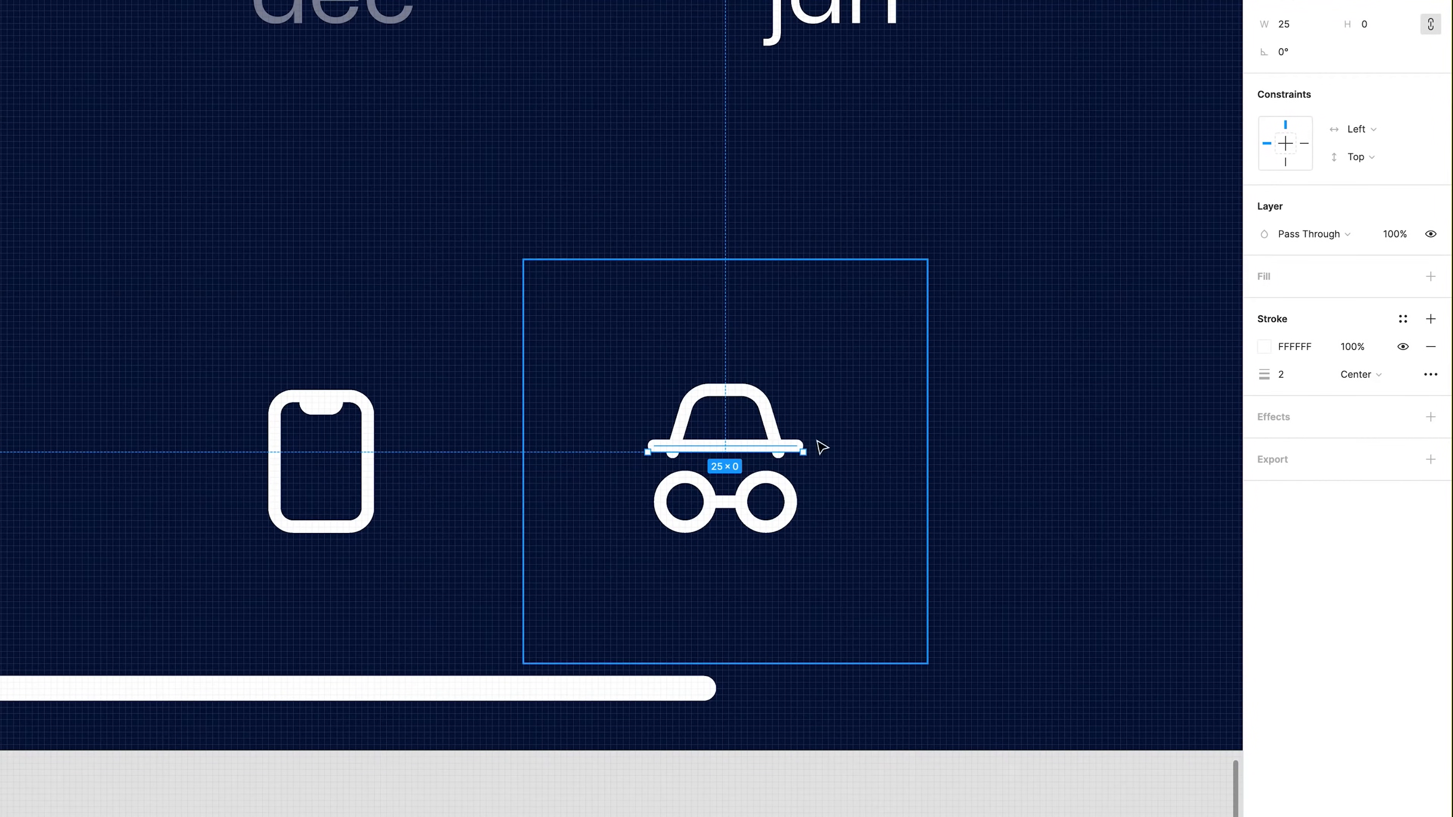
key("shift+0")
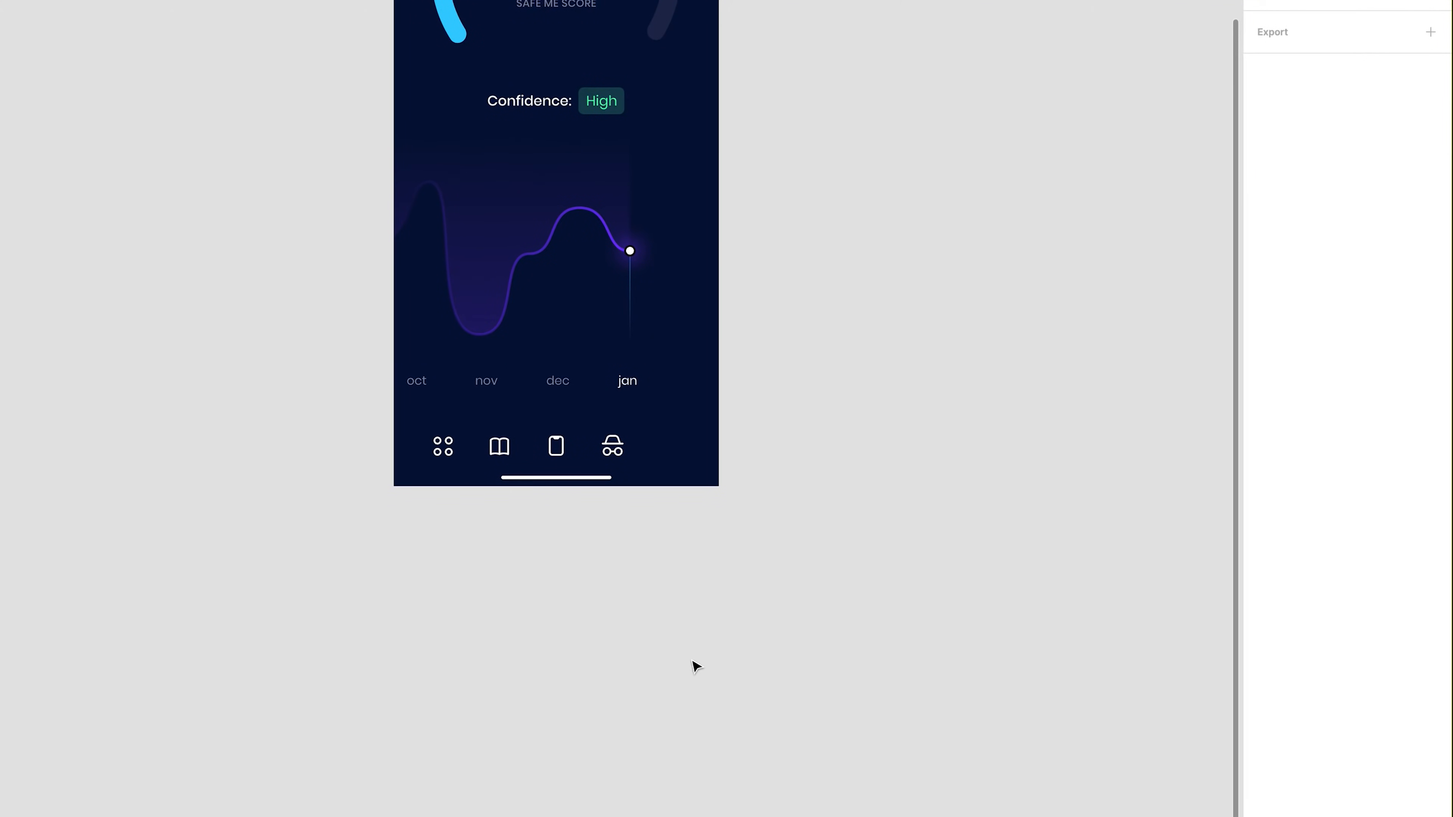
scroll(601, 451, "up", 5, "ctrl")
left_click(666, 372, "ctrl")
left_click(671, 367, "ctrl")
key("Escape")
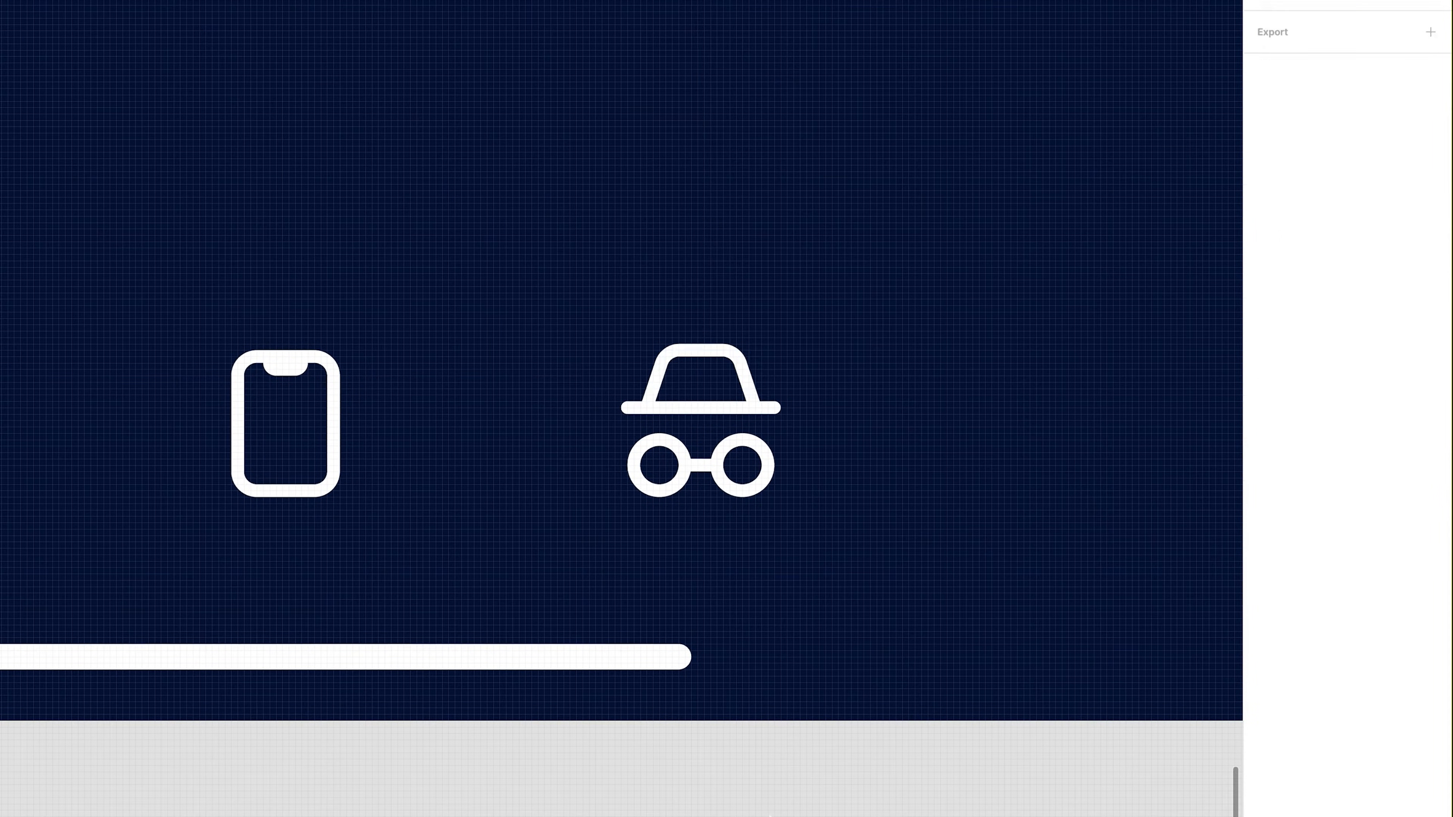
Reduce the height of the hat crown to 8.
key("shift+0")
scroll(599, 438, "up", 5, "ctrl")
left_click(695, 414, "ctrl")
key("Down")
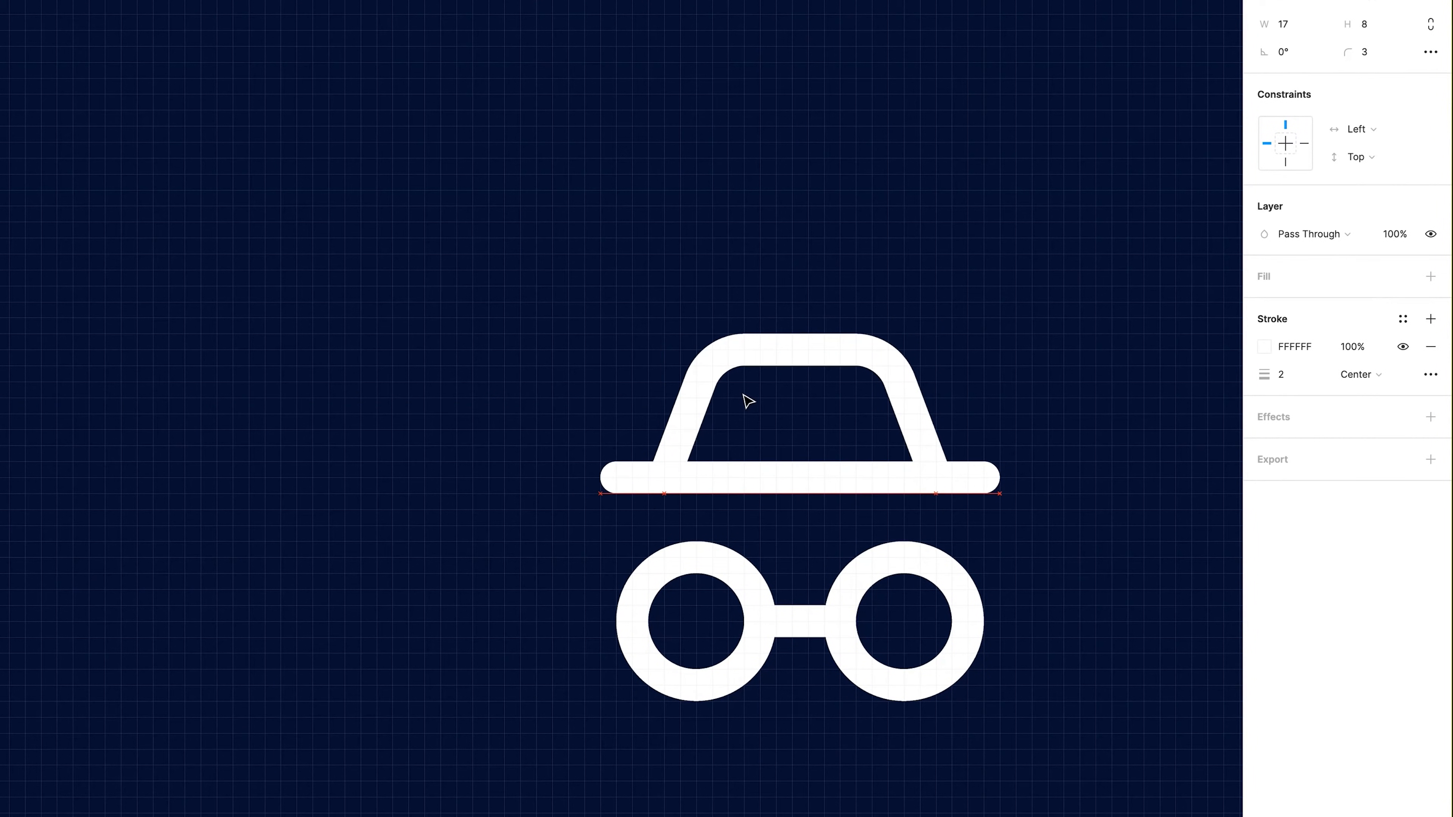
Move the hat crown's bottom points inward to make it 15 wide.
key("ctrl+Up")
double_click(698, 402)
left_click(665, 478)
key("Escape")
key("shift+0")
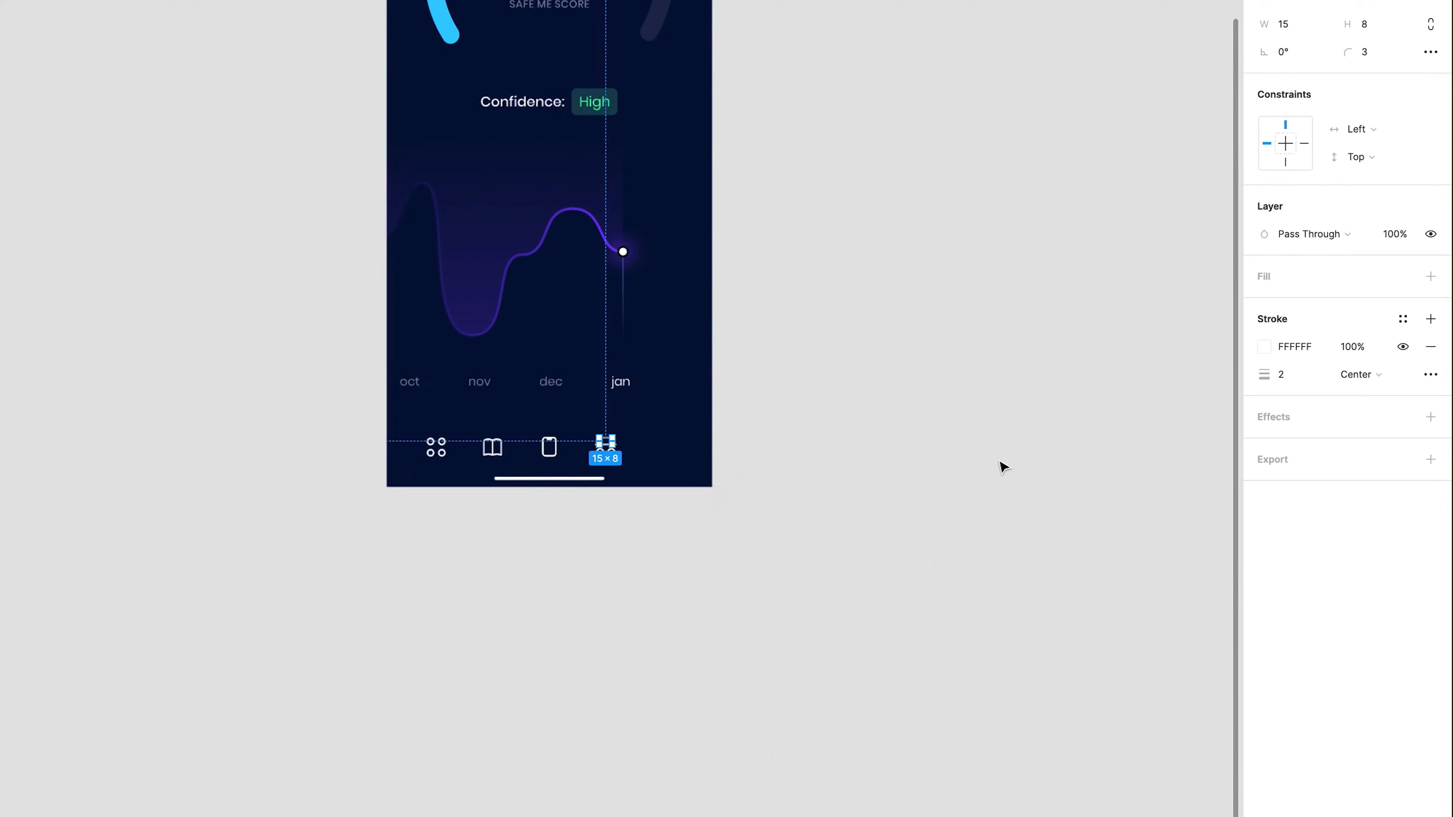
key("Escape")
middle_click_drag(654, 602, 740, 611)
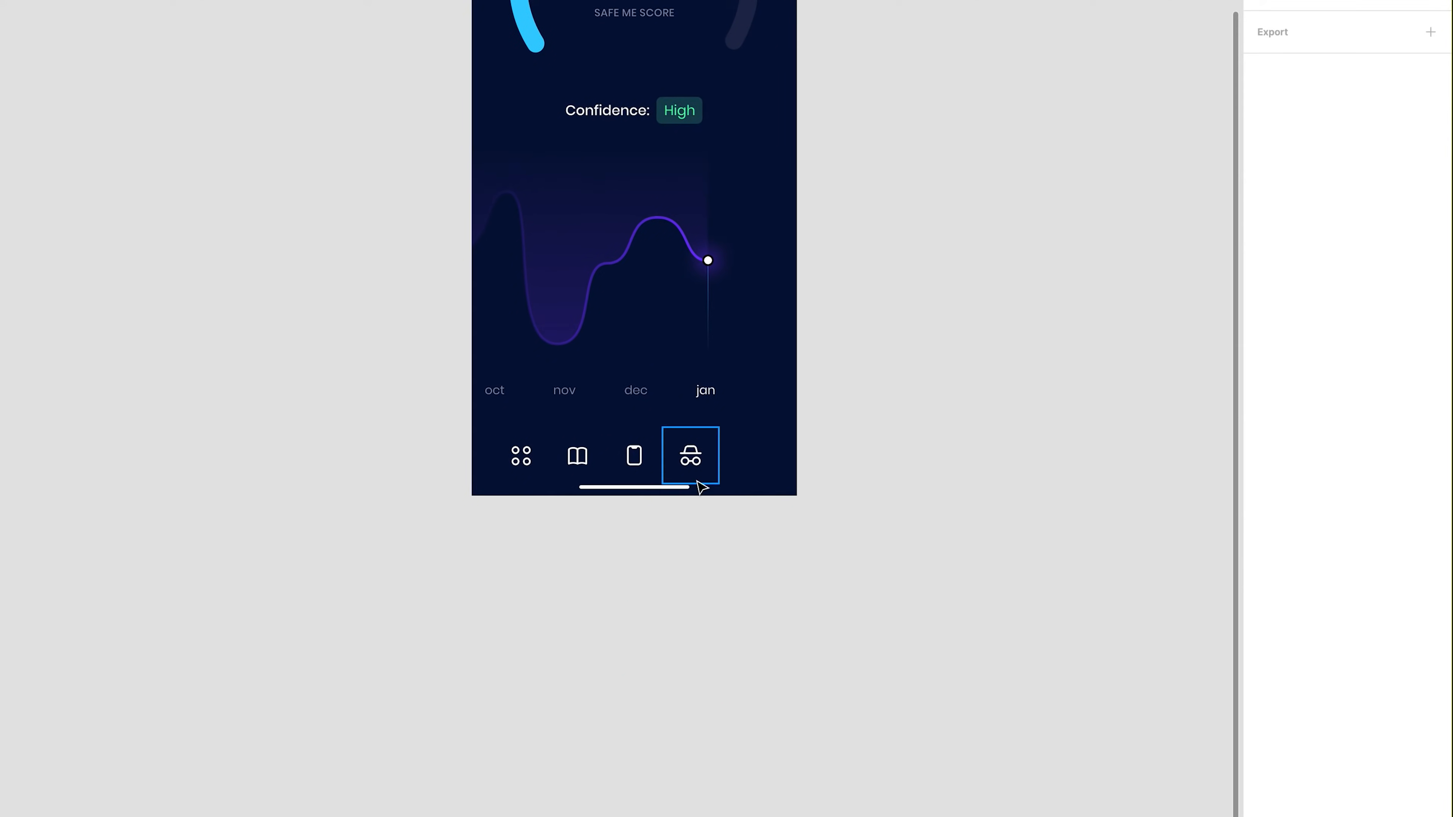
left_click(699, 453, "ctrl")
key("Escape")
Draw a 9 × 9 circle with a copy directly below it in the fifth bottom bar square, using the white weight 2 stroke.
scroll(726, 480, "up", 10, "ctrl")
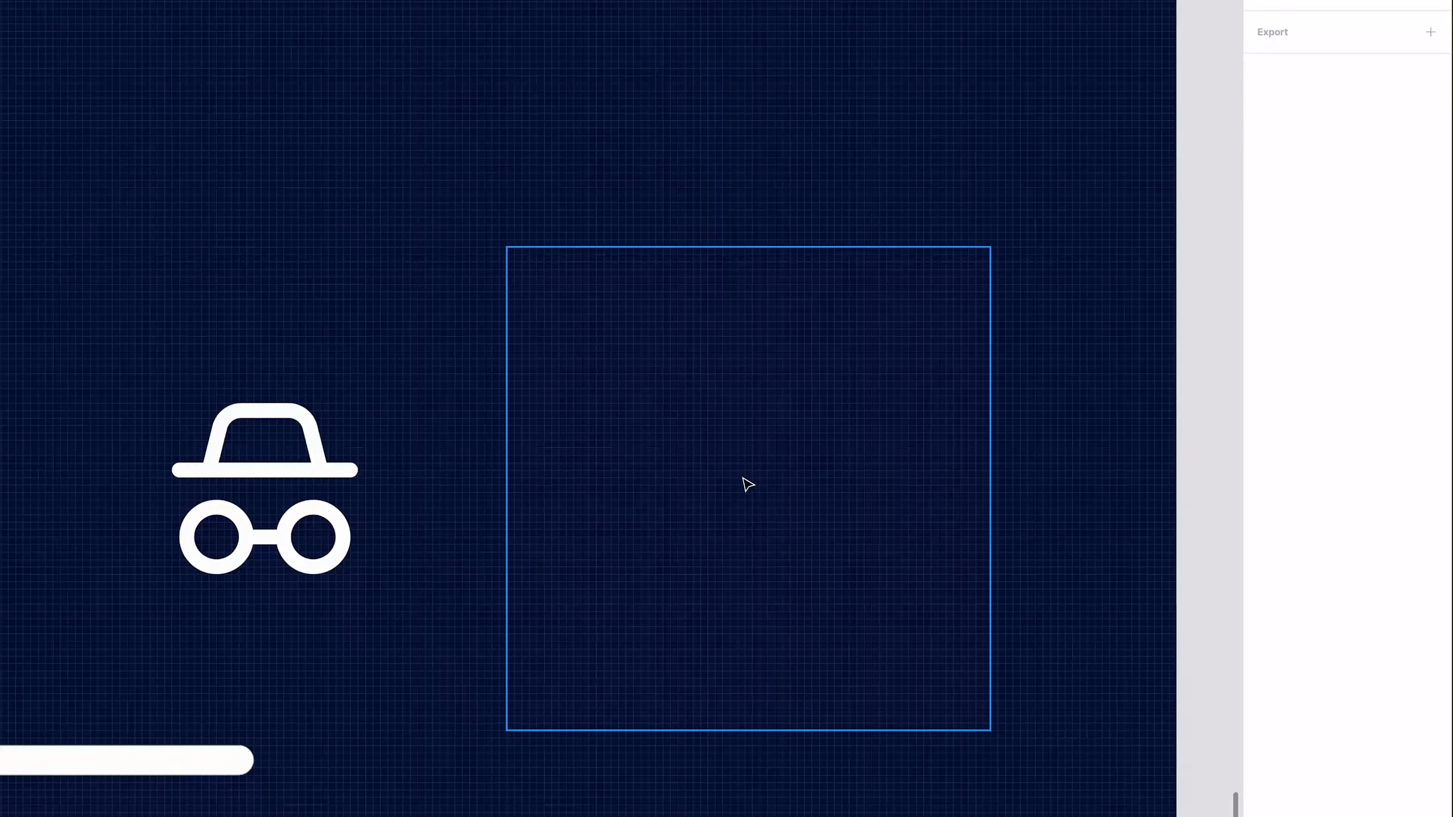
left_click(846, 403)
mouse_move(730, 411)
left_mouse_down("shift")
mouse_move(787, 481)
mouse_move(814, 680)
left_mouse_up("shift")
scroll(762, 446, "up", 3, "ctrl")
key("super+alt+v")
Delete the lower circle's bottom point to turn it into a 9 × 4.5 arch for the person's shoulders.
key("Return")
left_click(764, 698)
key("BackSpace")
key("Return")
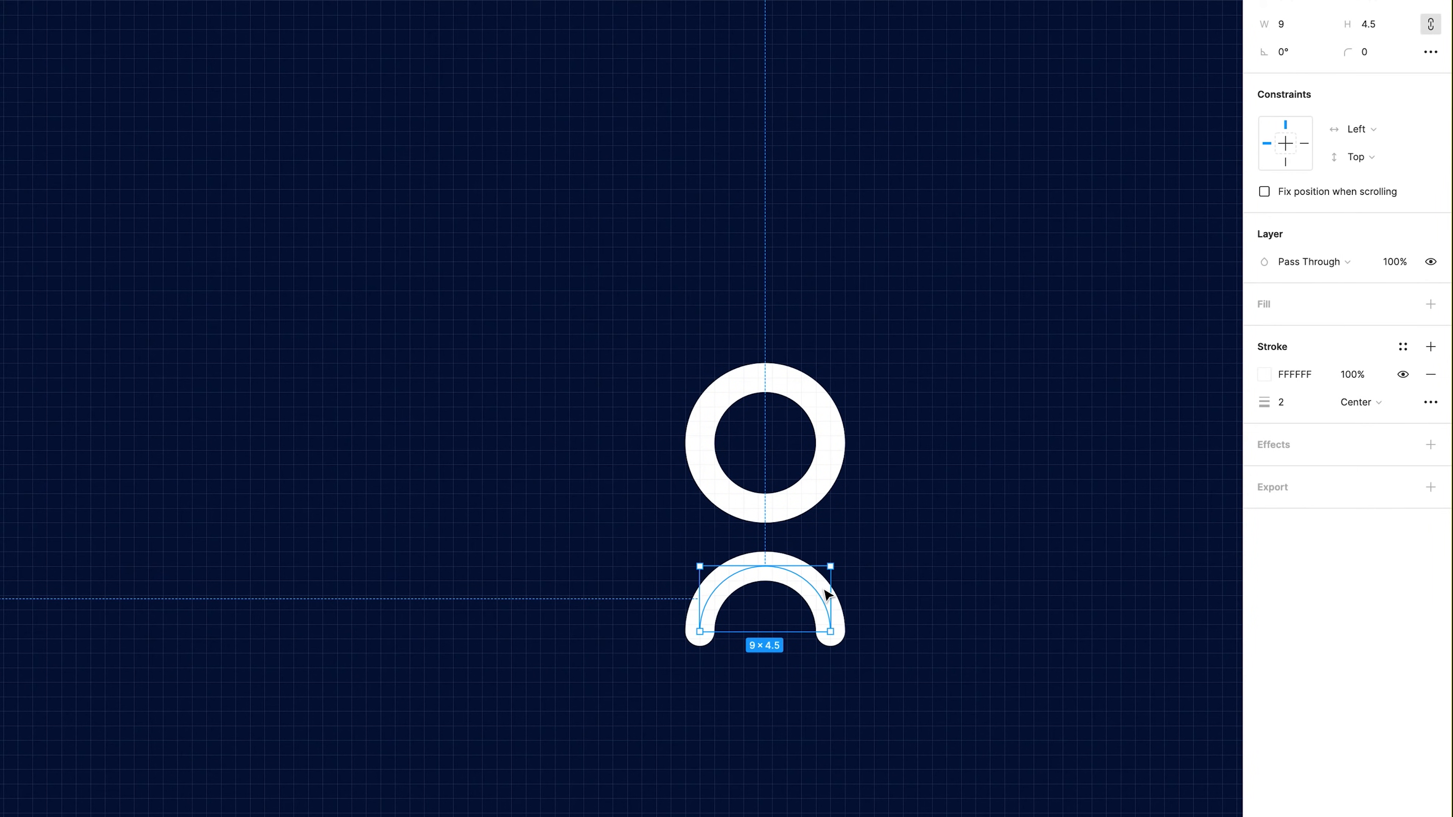
Resize the shoulder arch to 15 × 7 and flatten its top with Mirror Angle and Length handles on the top point.
left_click_drag(828, 595, 863, 593, "alt")
left_click_drag(755, 640, 754, 670)
double_click(797, 581)
left_click(763, 567)
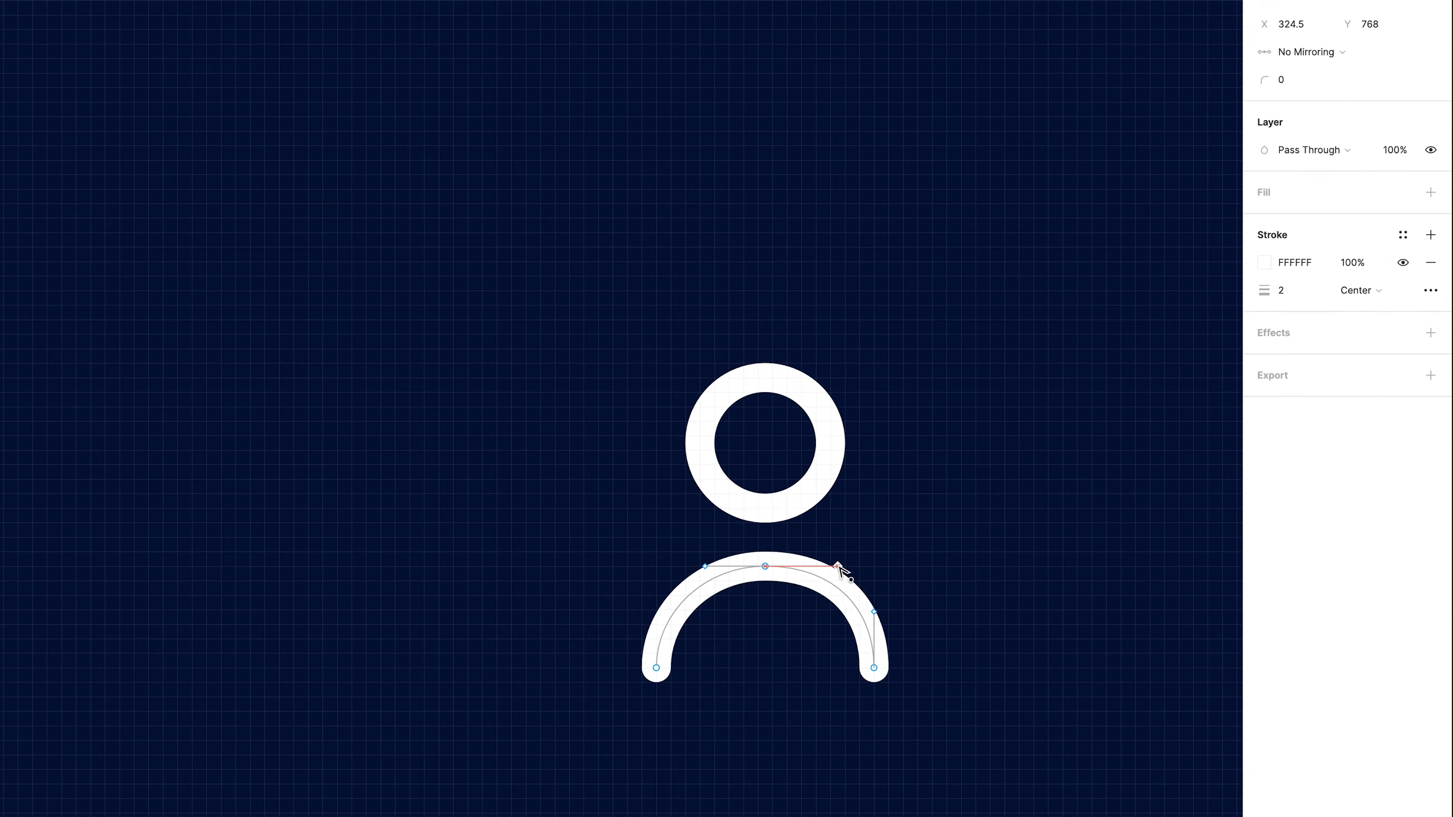
left_click(1307, 52)
left_click(1295, 91)
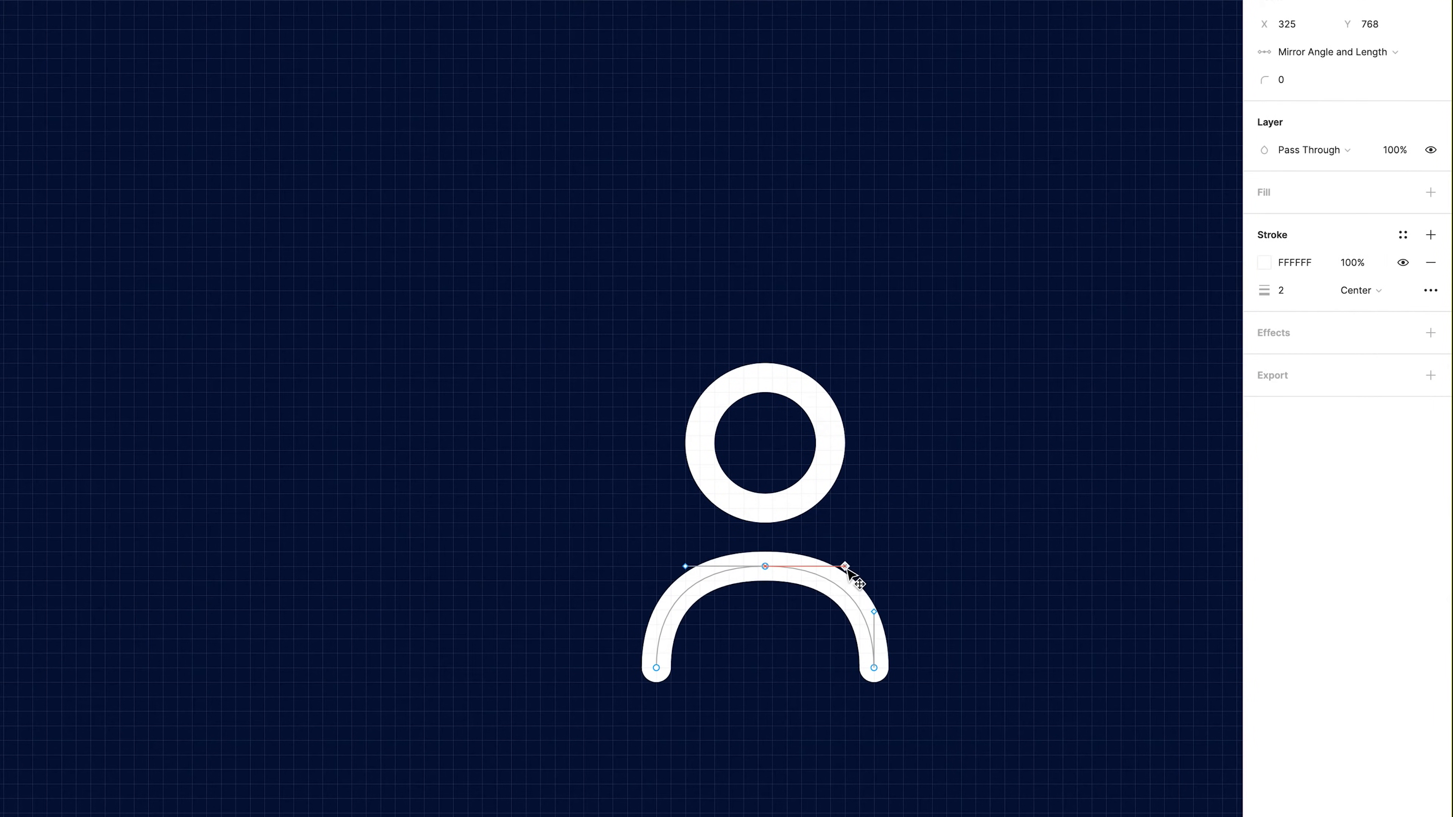
Try to reshape the head circle by applying Mirror Angle and Length to its points and extending their handles.
left_click(799, 477)
key("Return")
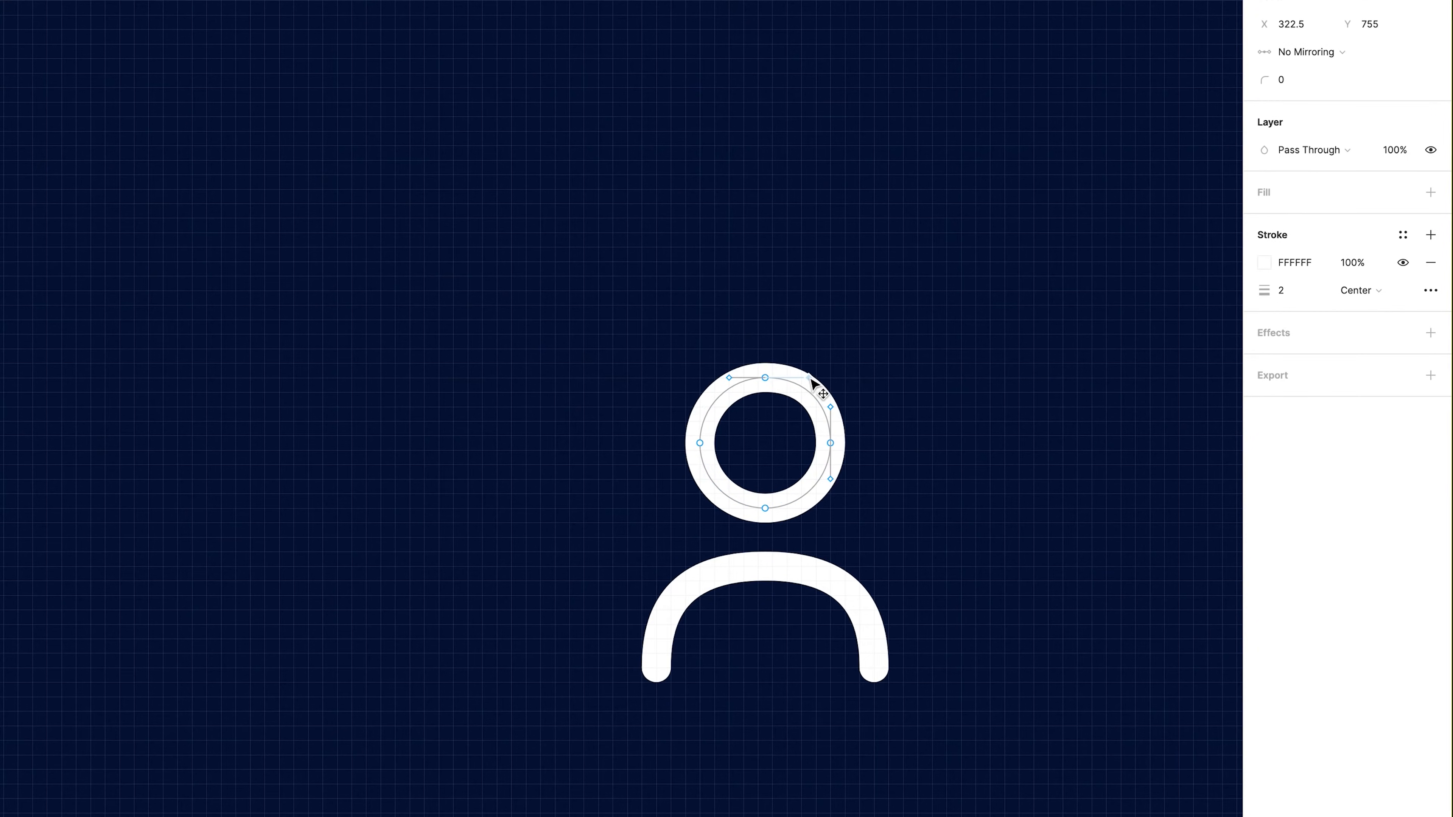
left_click_drag(716, 350, 882, 526)
left_click(1309, 51)
left_click(1295, 91)
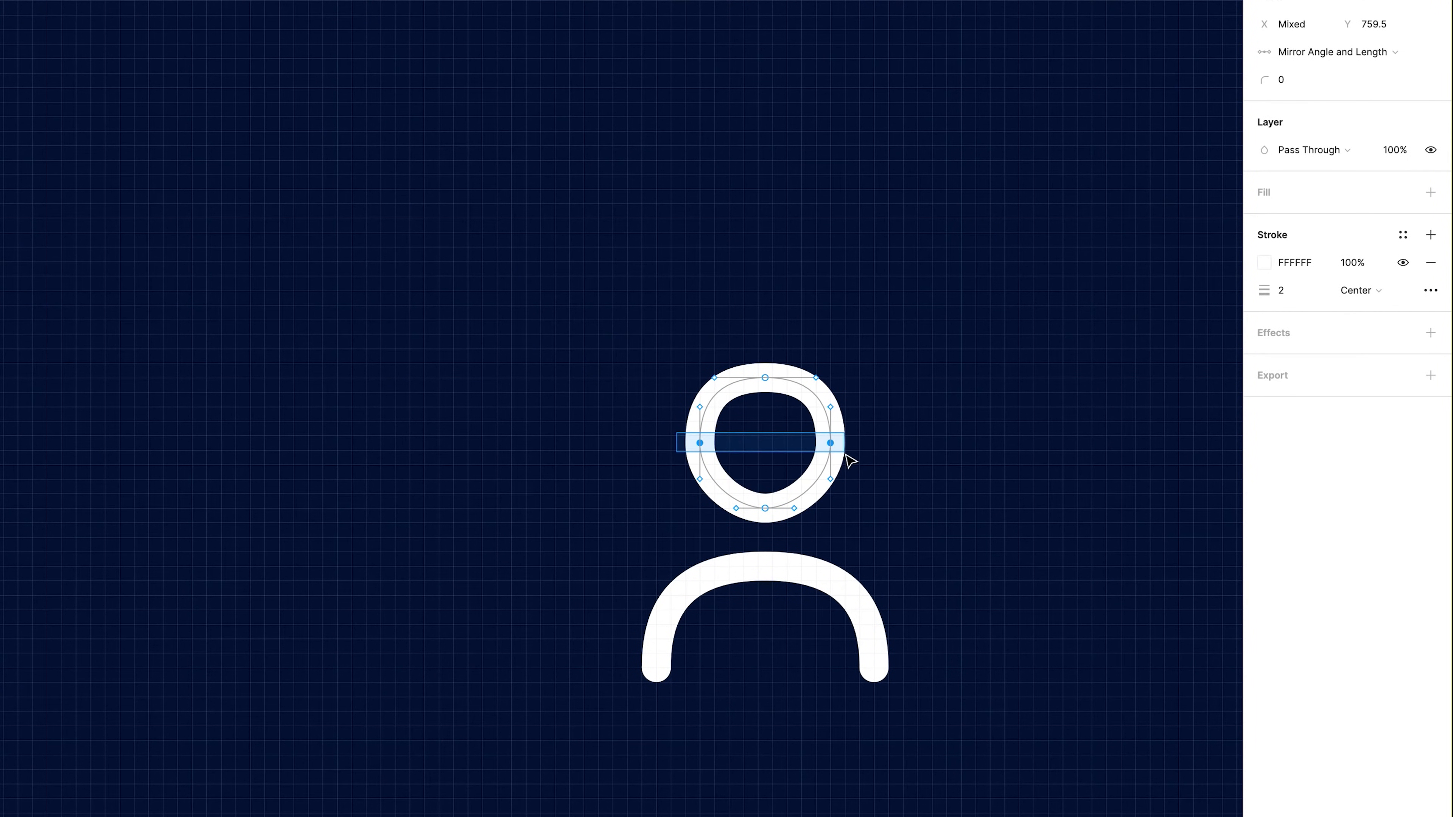
left_click_drag(851, 461, 850, 461)
left_click(821, 516)
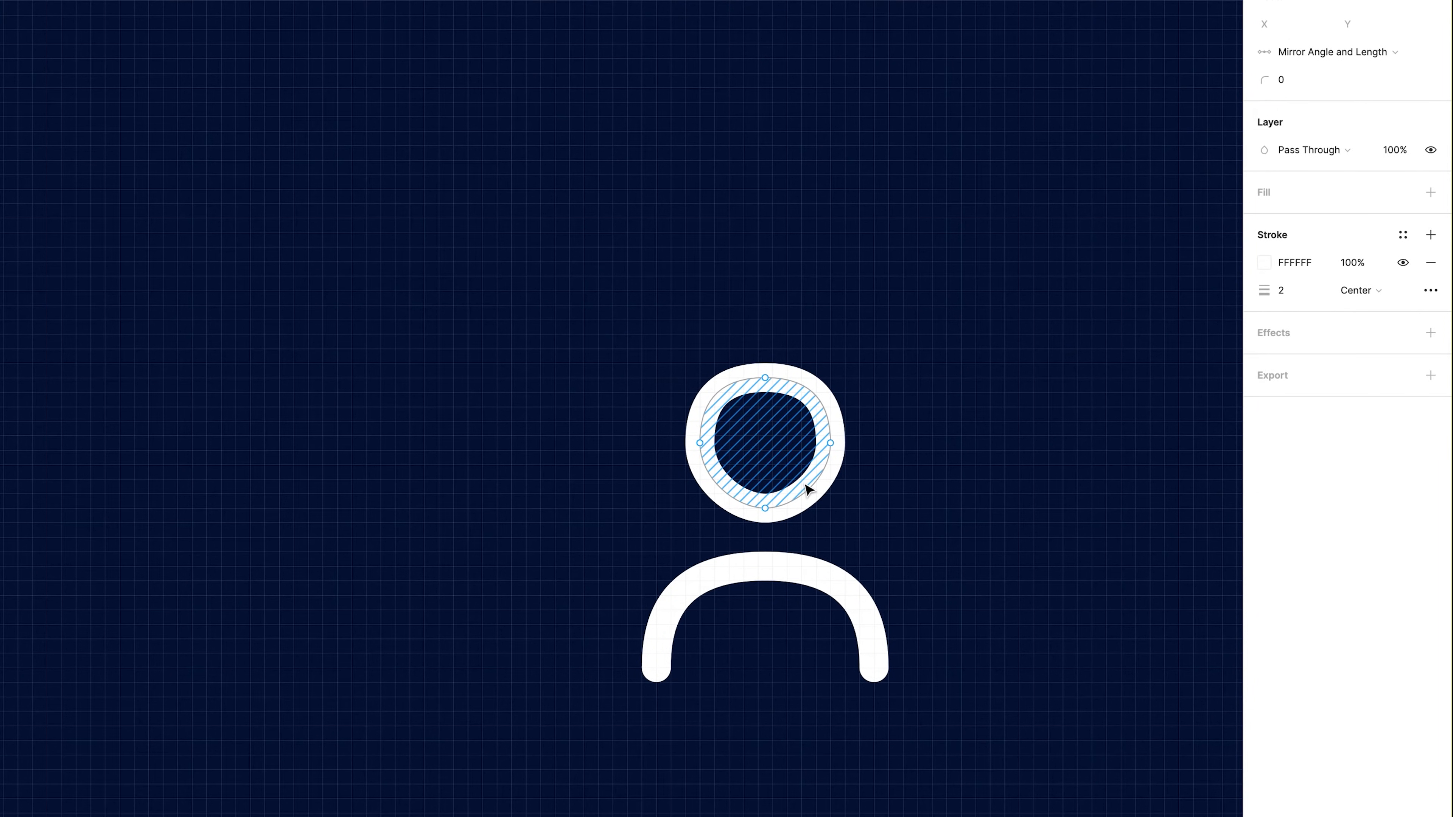
Replace the head circle with a 7 × 9 rectangle that has the white weight 2 stroke and a corner radius of 3.5.
key("Escape")
left_click_drag(715, 380, 816, 508)
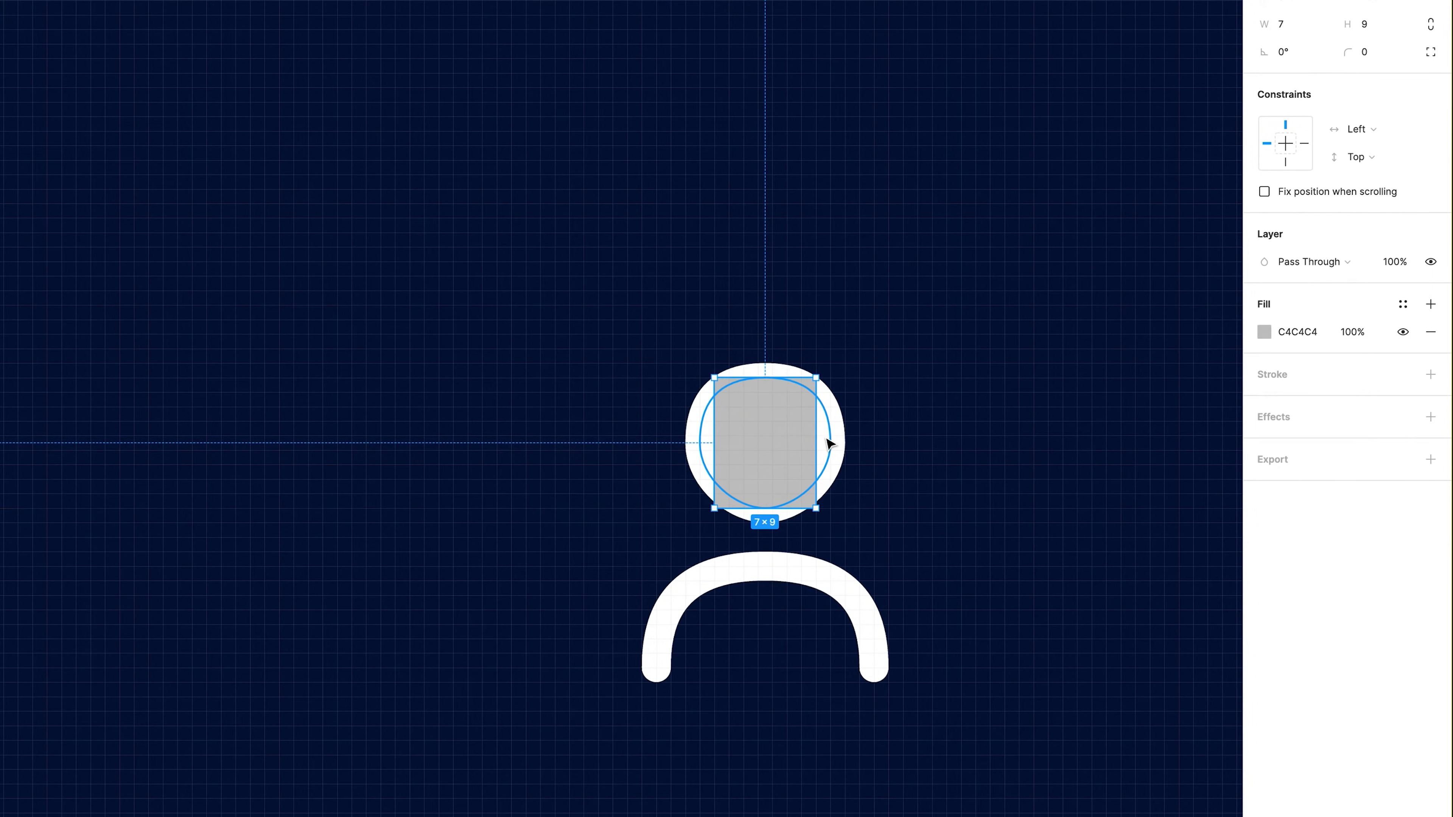
left_click(830, 444)
key("BackSpace")
left_click(786, 439)
key("super+alt+v")
left_click_drag(736, 401, 775, 431)
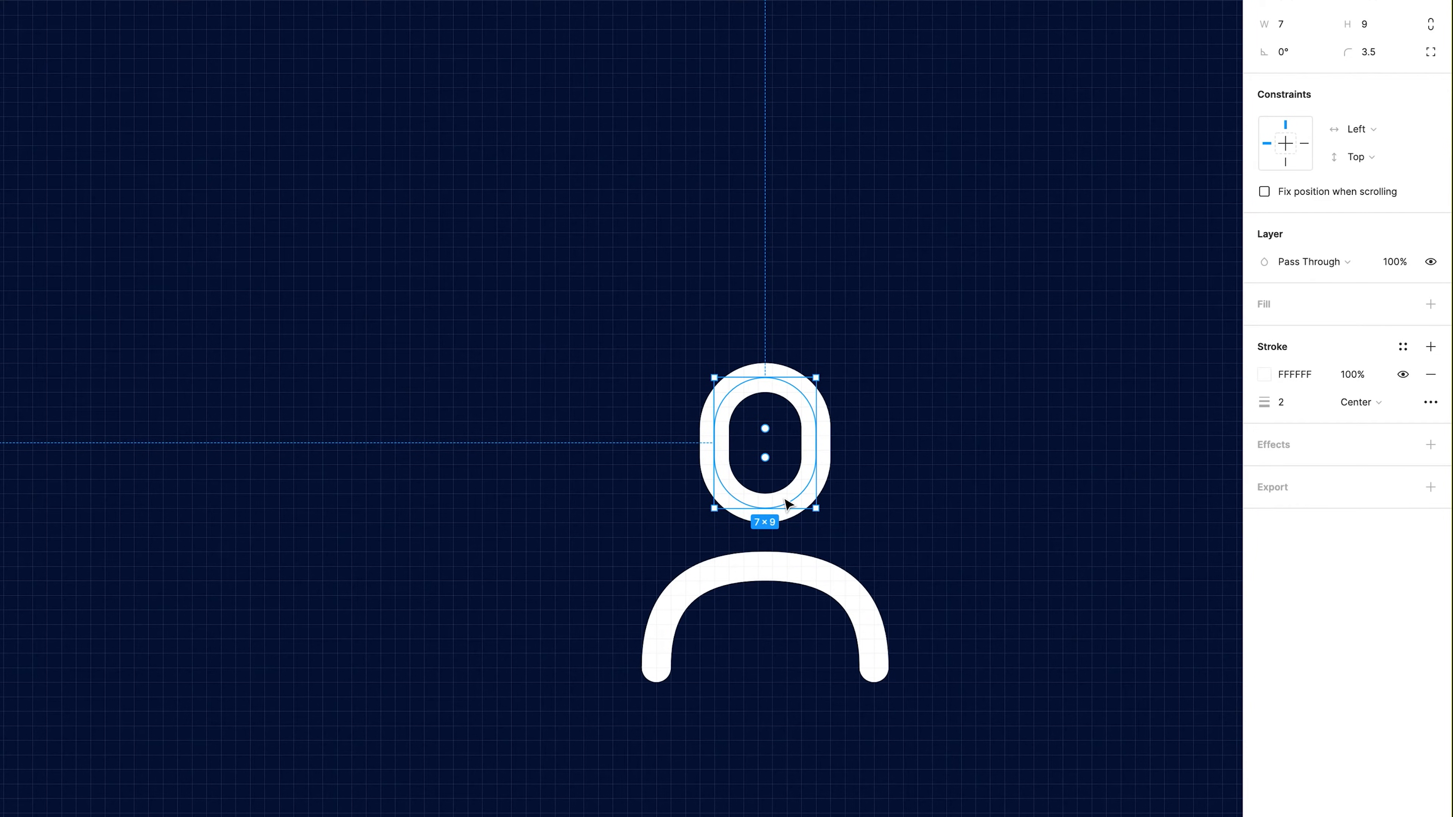
Move the head's top corner points outward to make it 9 wide, and set the bottom corners' radius to 6.
double_click(816, 379)
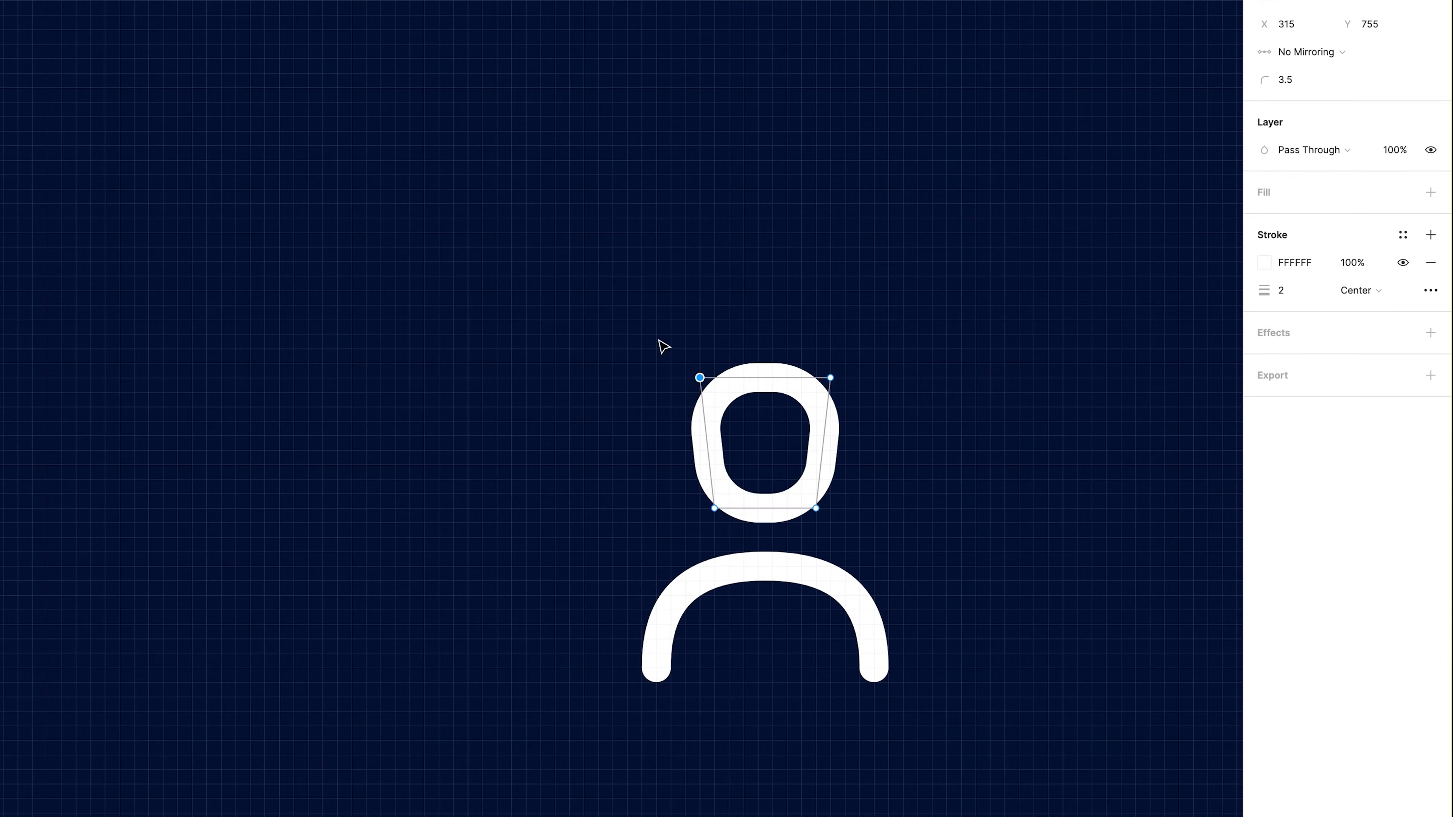
left_click_drag(648, 401, 822, 513)
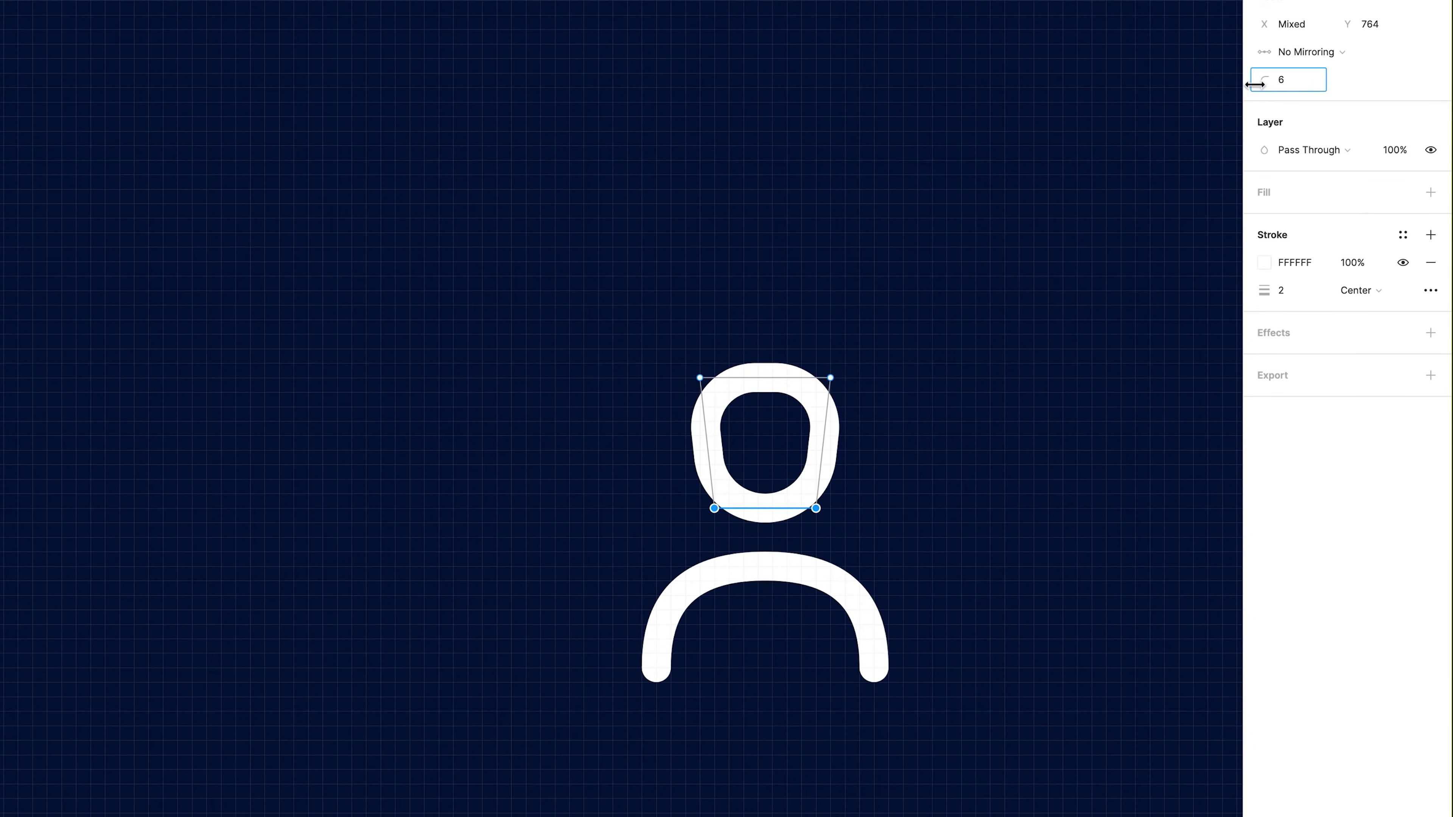
key("Escape")
Stretch the shoulder arch to 8 high and the head to 10 high with a top corner radius of 4.
left_click(827, 574)
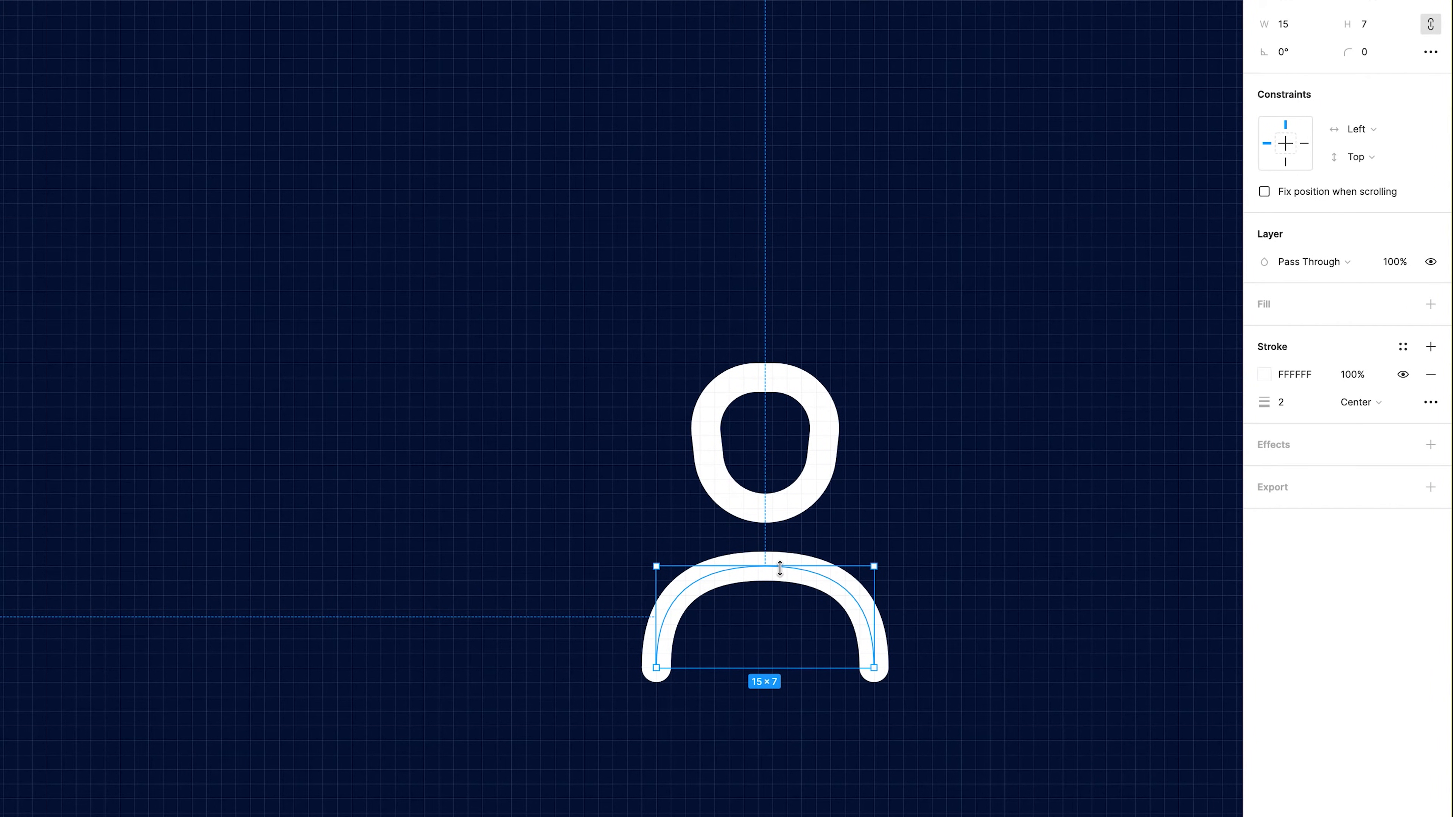
left_click(804, 452)
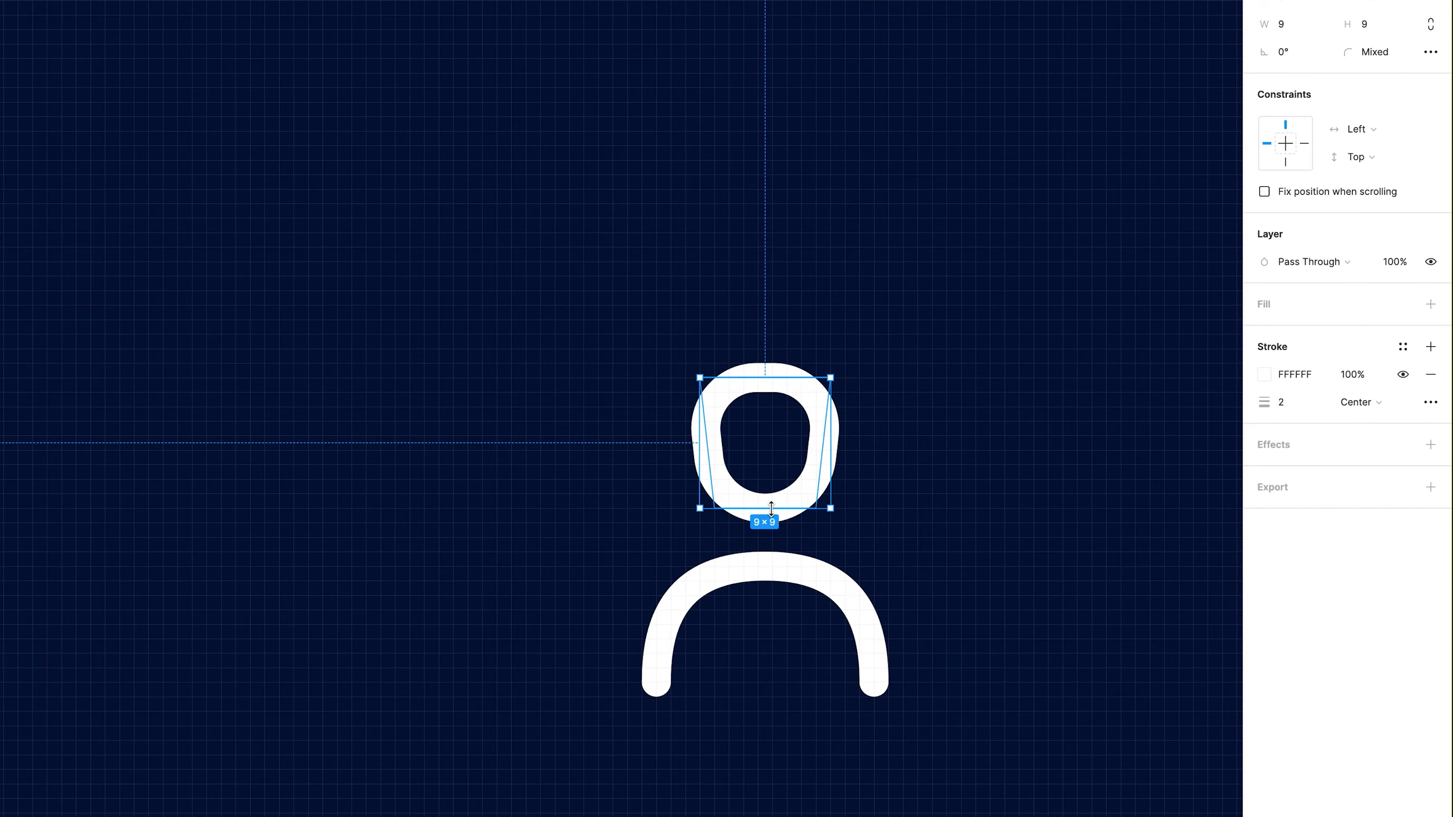
key("Return")
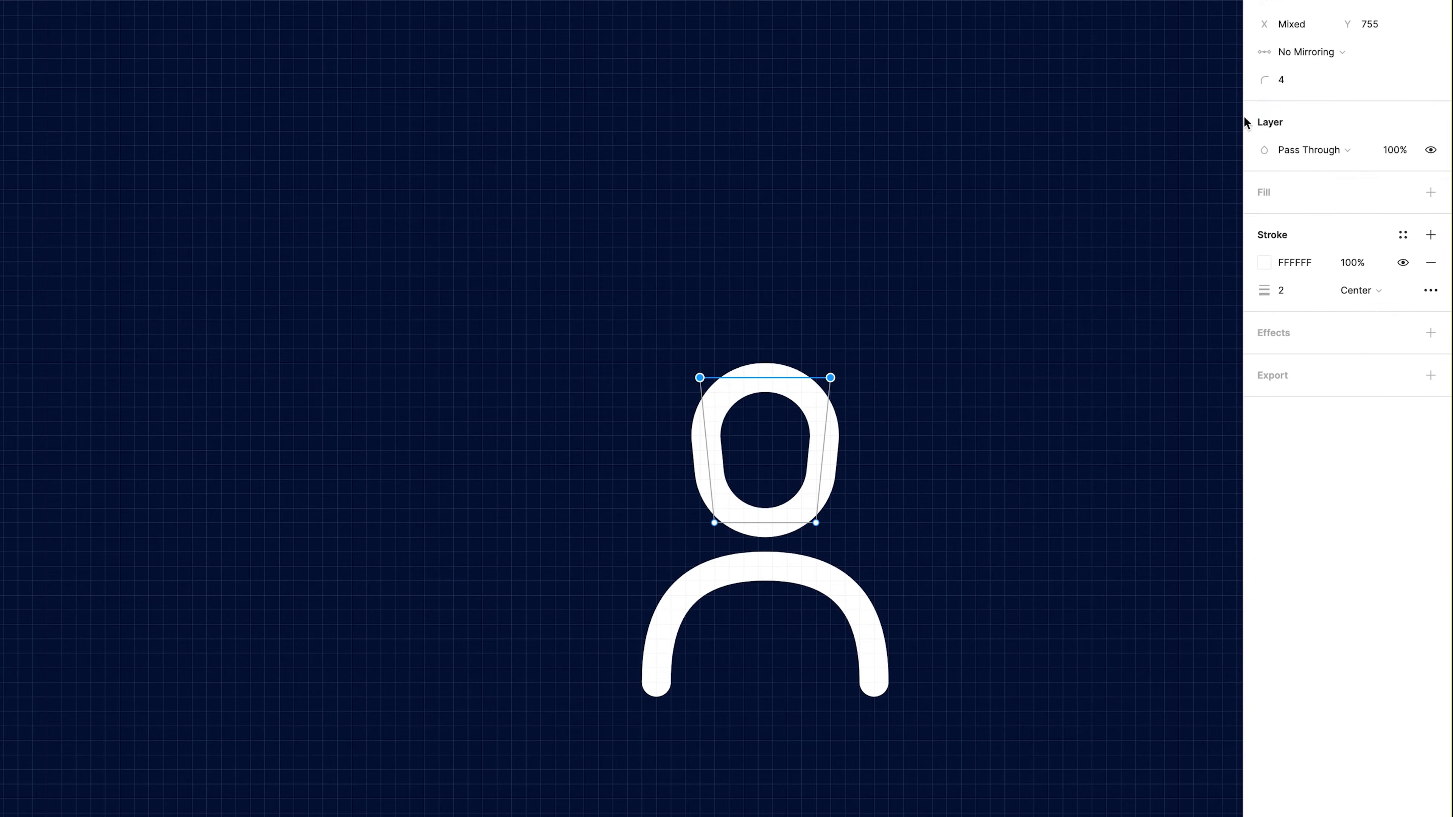
key("Escape")
Enlarge the shoulder arch to 17 × 9 and nudge the head up by 1.
left_click(764, 580)
left_click_drag(871, 606, 883, 606, "alt")
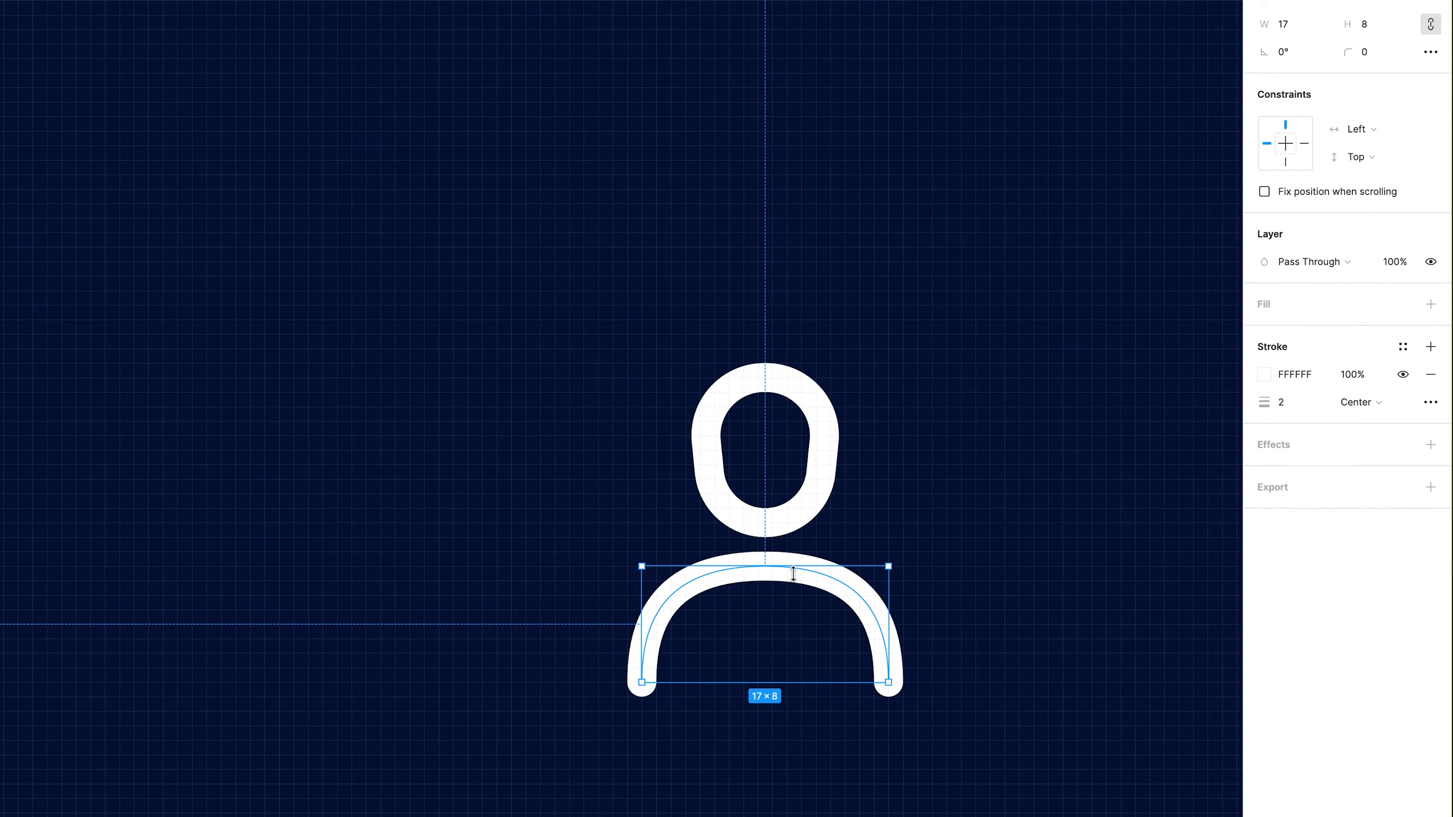
left_click_drag(779, 683, 779, 697)
left_click(796, 512)
key("Up")
Move the head and shoulders together so they are centred horizontally in their square, 24 from each side.
left_click(819, 570, "shift")
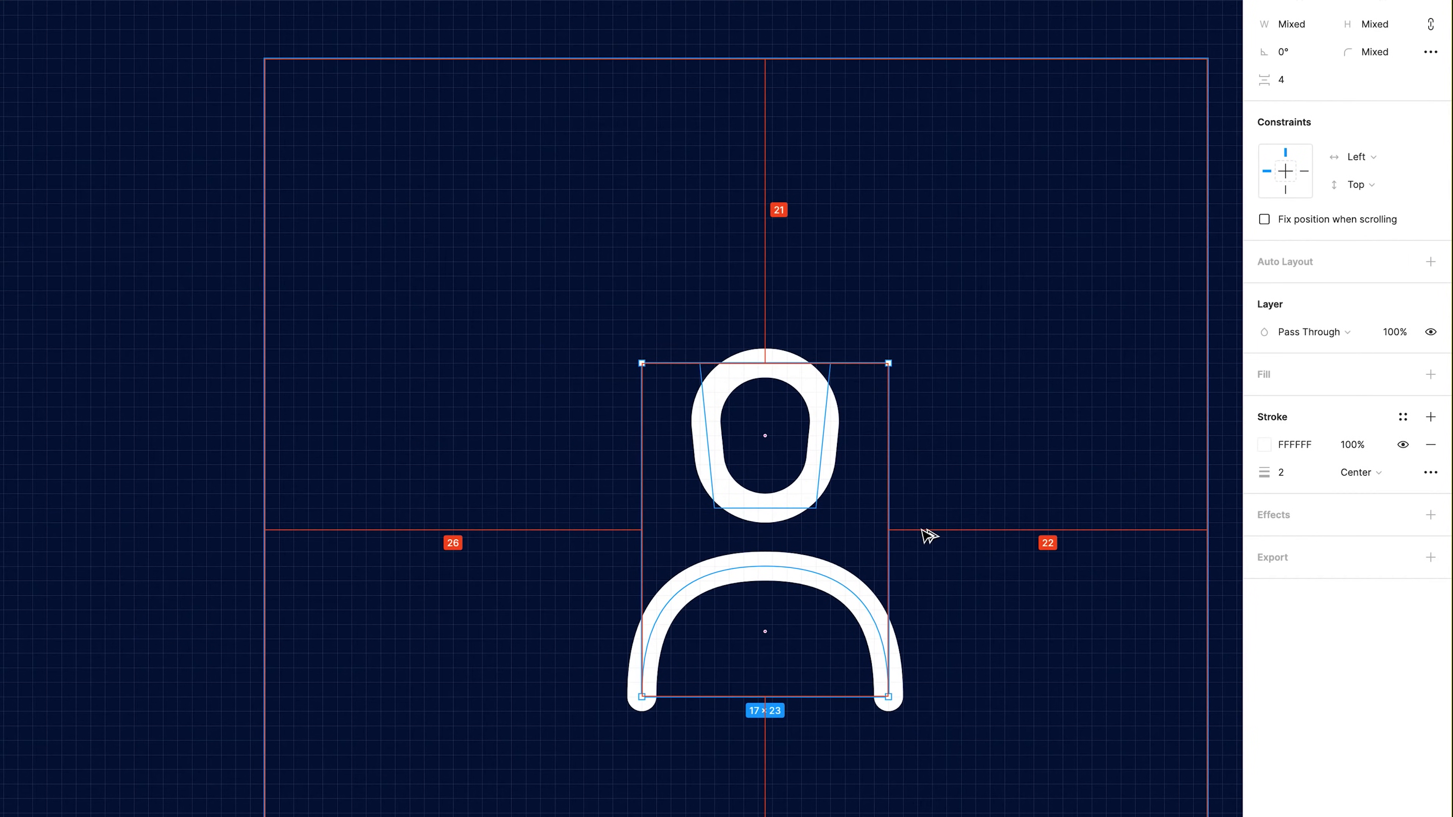
key("Left")
key("Left")
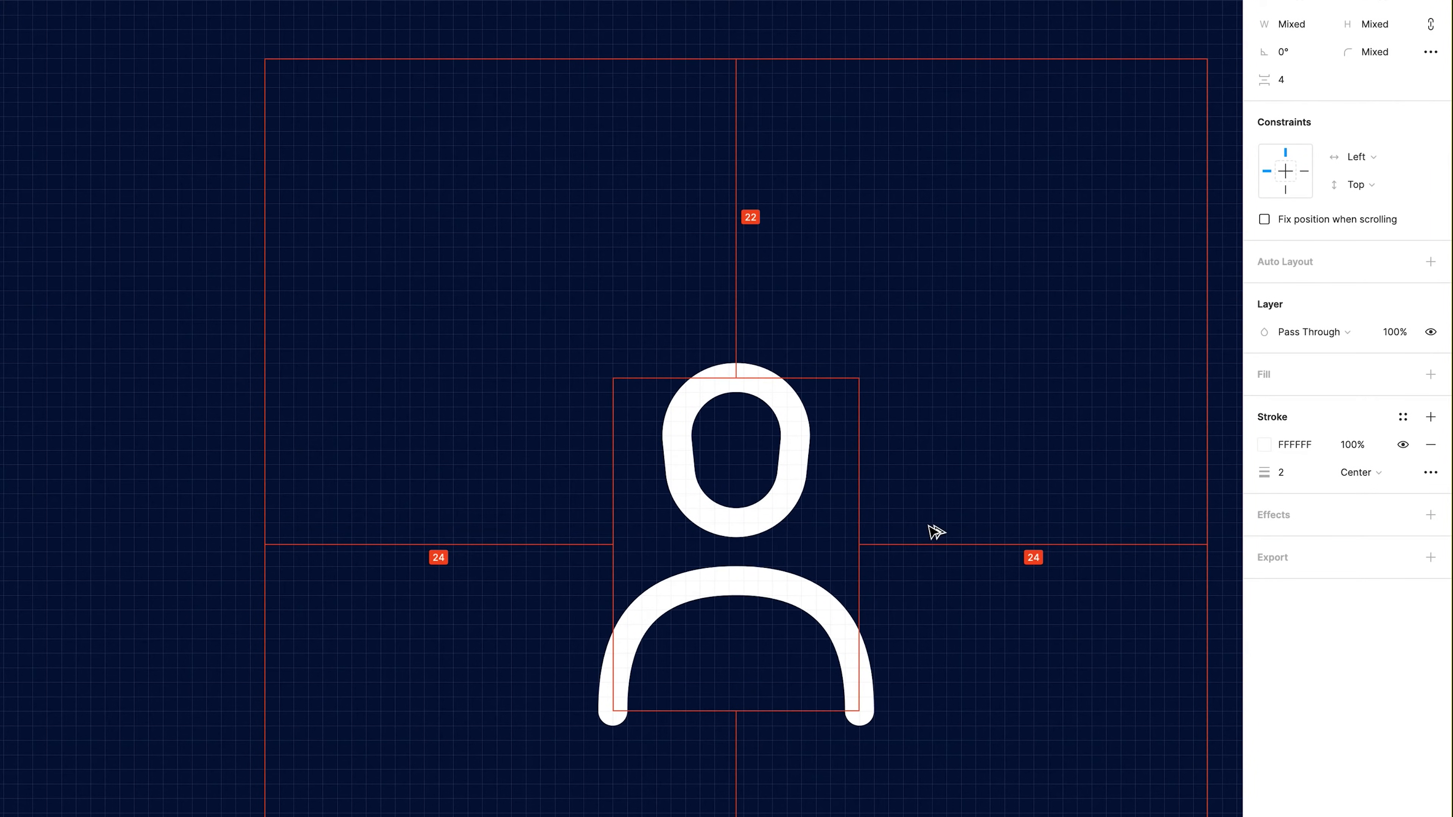
Shorten the head and the shoulder arch to make the person icon 17 × 21.
key("shift+0")
left_click(871, 594)
scroll(598, 447, "up", 10, "ctrl")
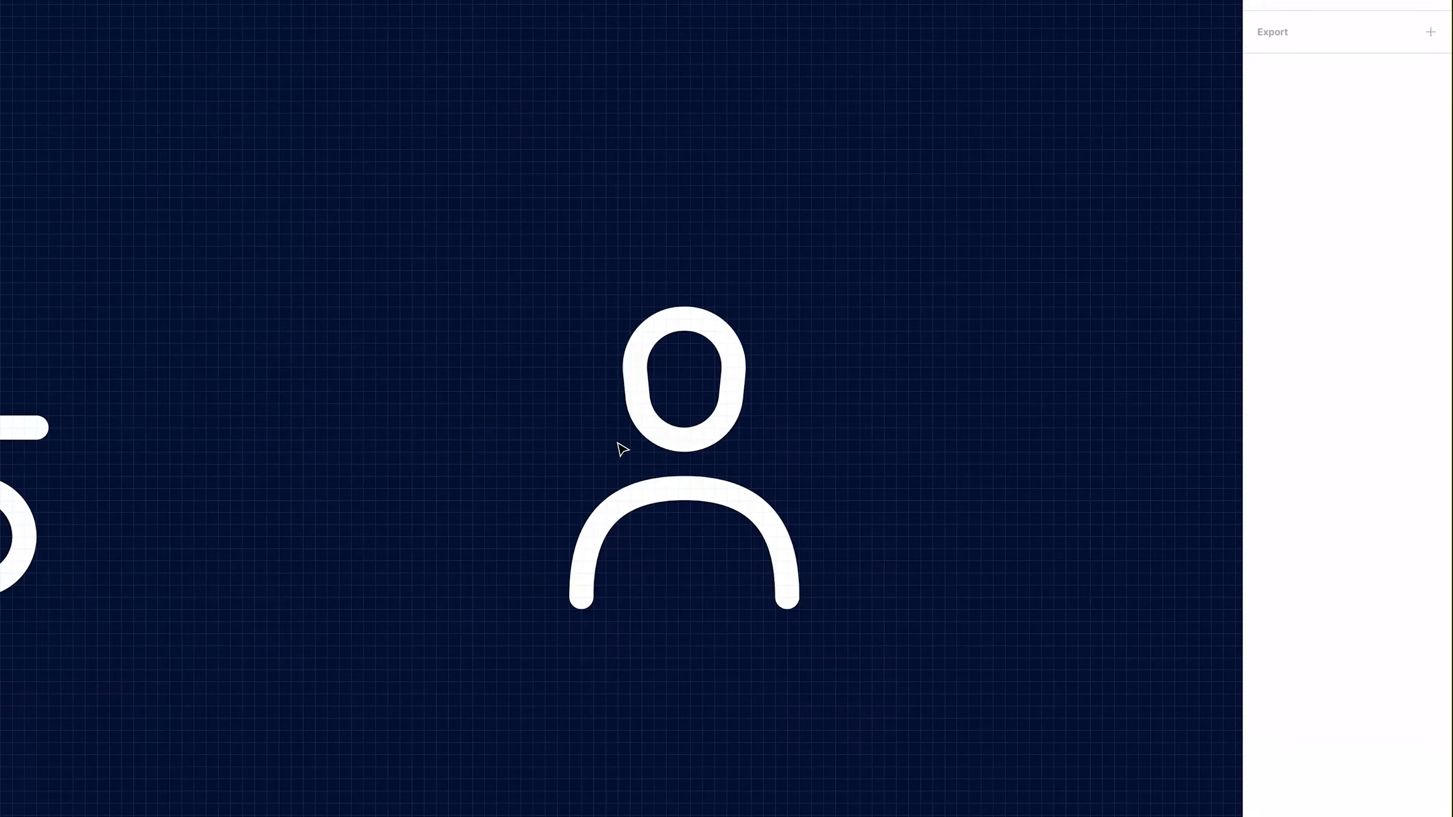
left_click(672, 438, "ctrl")
left_click_drag(685, 441, 685, 431)
left_click(698, 496)
left_click(694, 602)
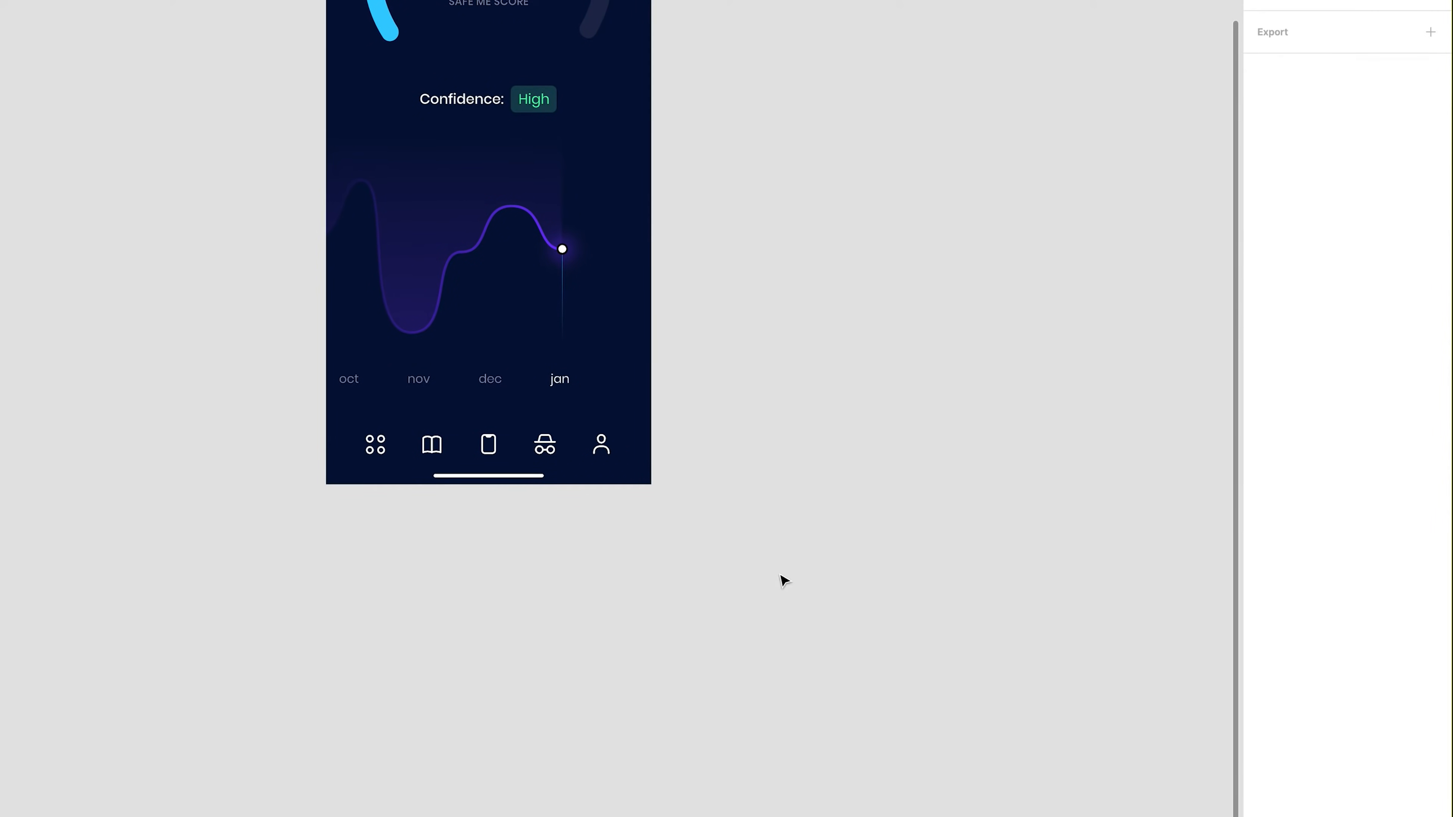
Group the bottom bar icons with their squares, starting with the person icon.
scroll(781, 577, "left", 5)
left_click(844, 481)
scroll(844, 475, "up", 5, "ctrl")
key("ctrl+g")
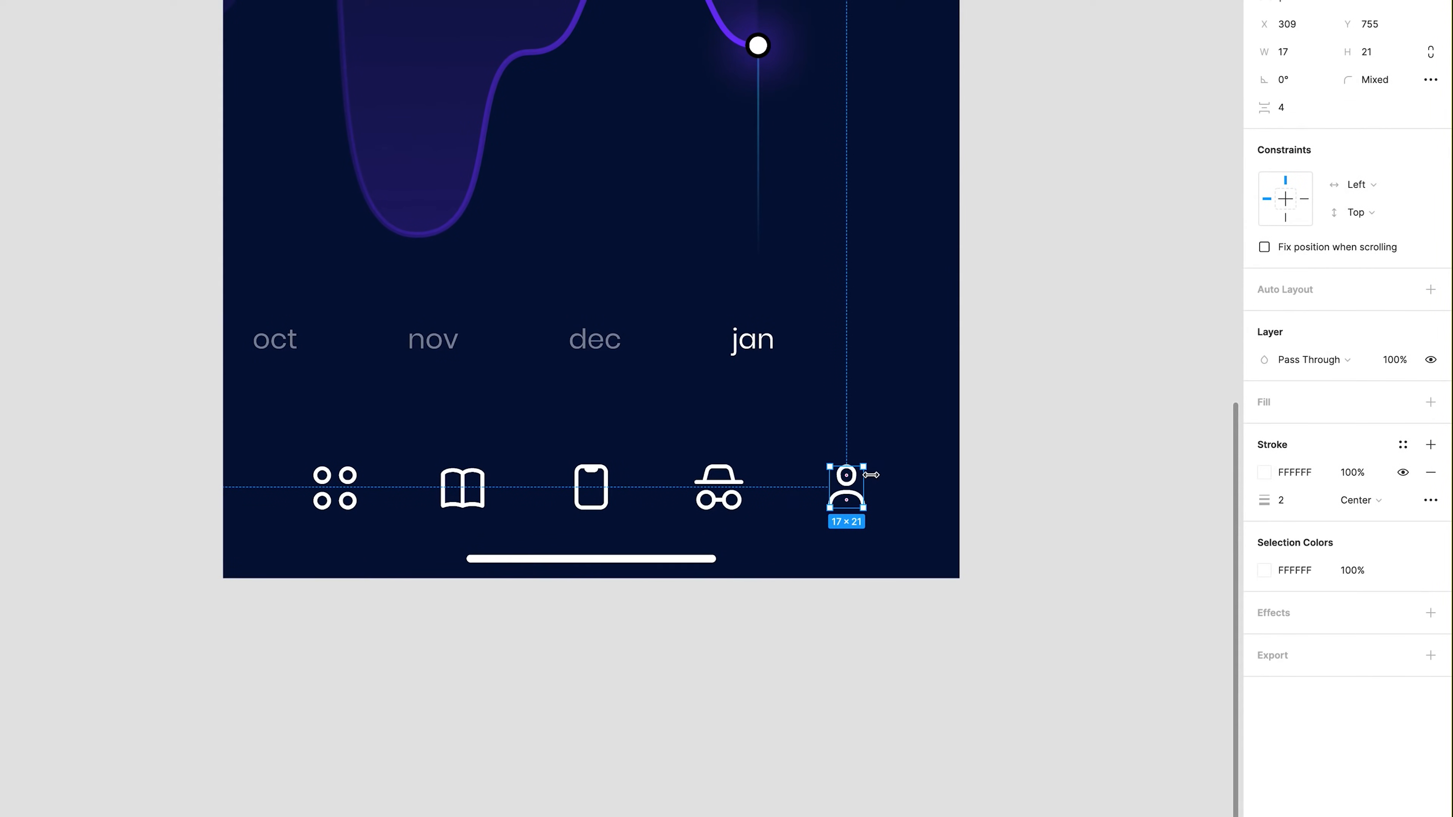
left_click(882, 493, "shift")
key("ctrl+g")
left_click(686, 490)
left_click(634, 491)
left_click(604, 489, "shift")
left_click(503, 493)
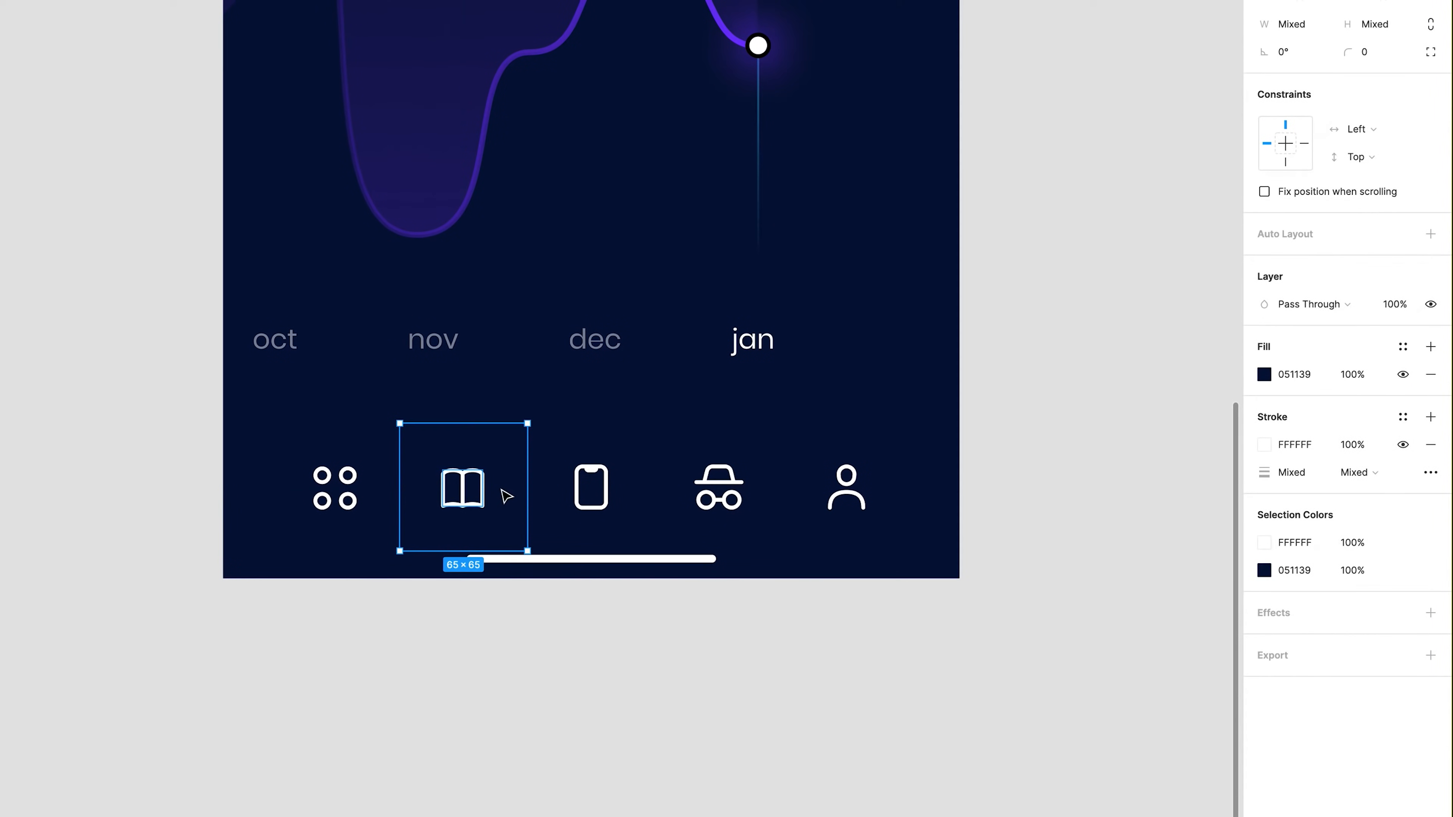
left_click(382, 483)
Set the spacing between the five bottom bar icon squares to 4 and centre the row horizontally in the frame.
left_click_drag(195, 466, 882, 525)
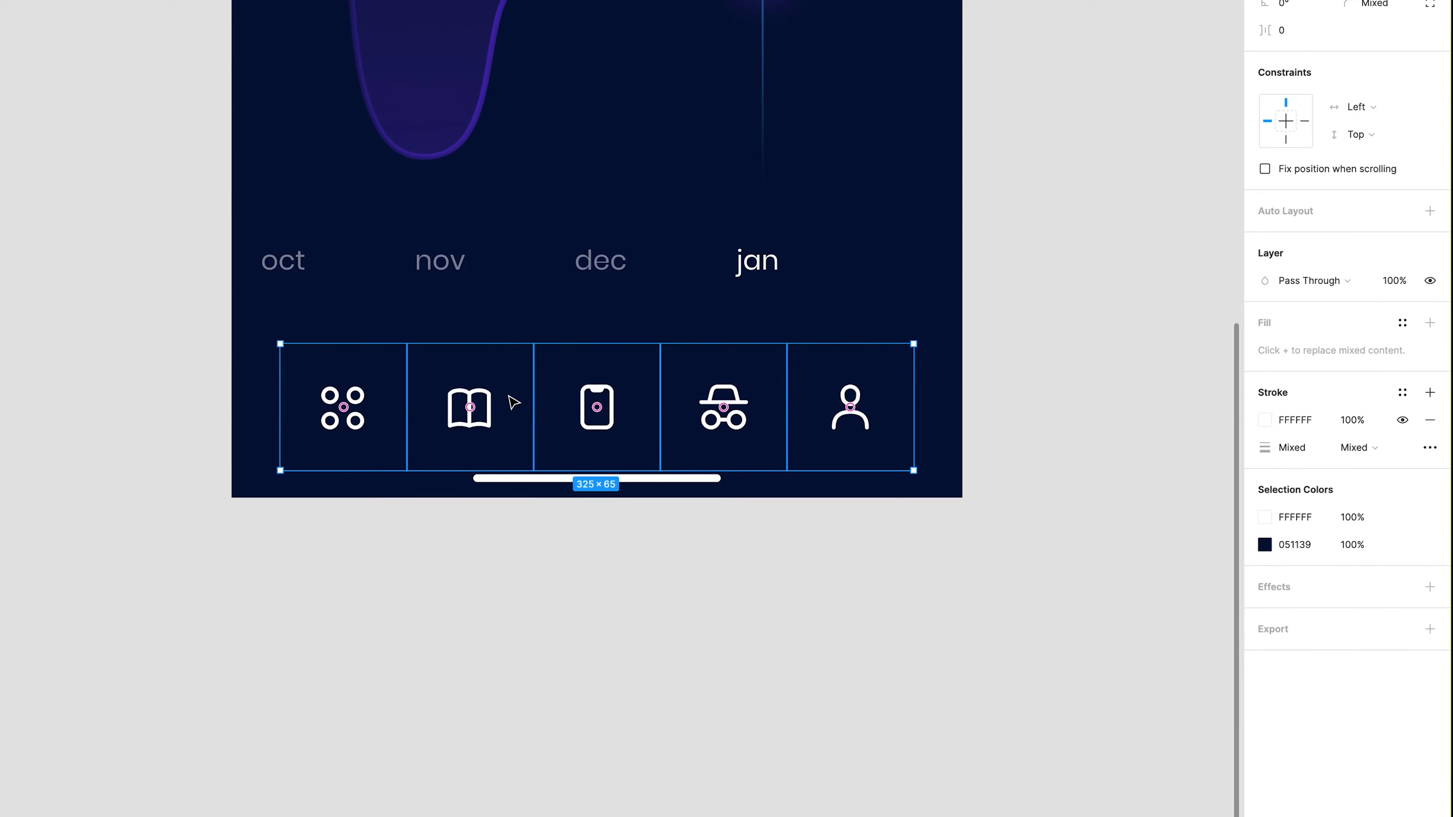
left_click_drag(501, 478, 490, 477)
left_click_drag(780, 487, 807, 488)
key("alt")
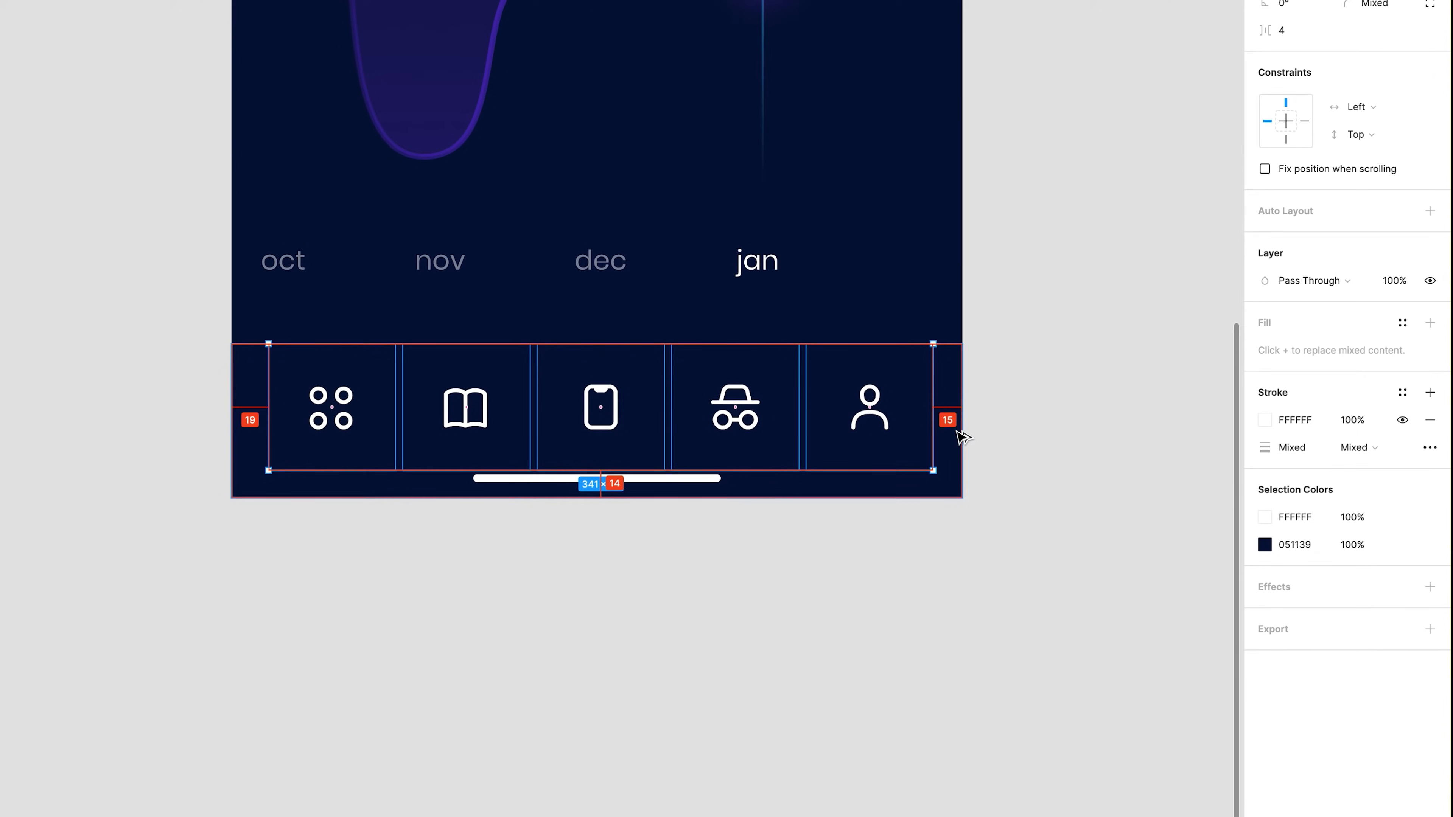
key("alt+Left")
key("alt+Left")
Raise the icon row by 20 and group it with its background rectangle, resized to 375 × 65.
left_click(1028, 440)
key("shift+0")
scroll(715, 512, "up", 5)
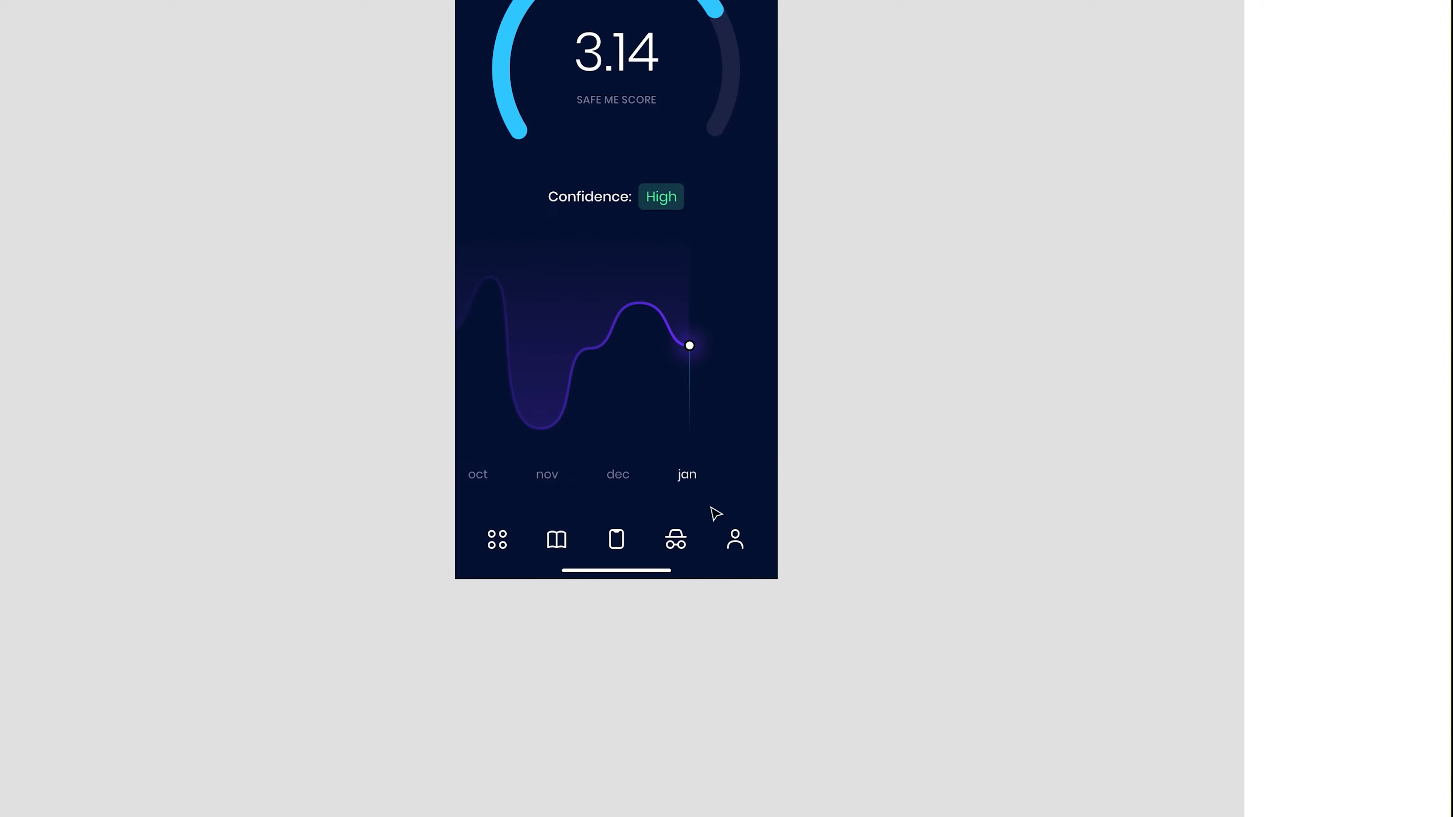
left_click_drag(643, 545, 774, 543)
key("shift+Up")
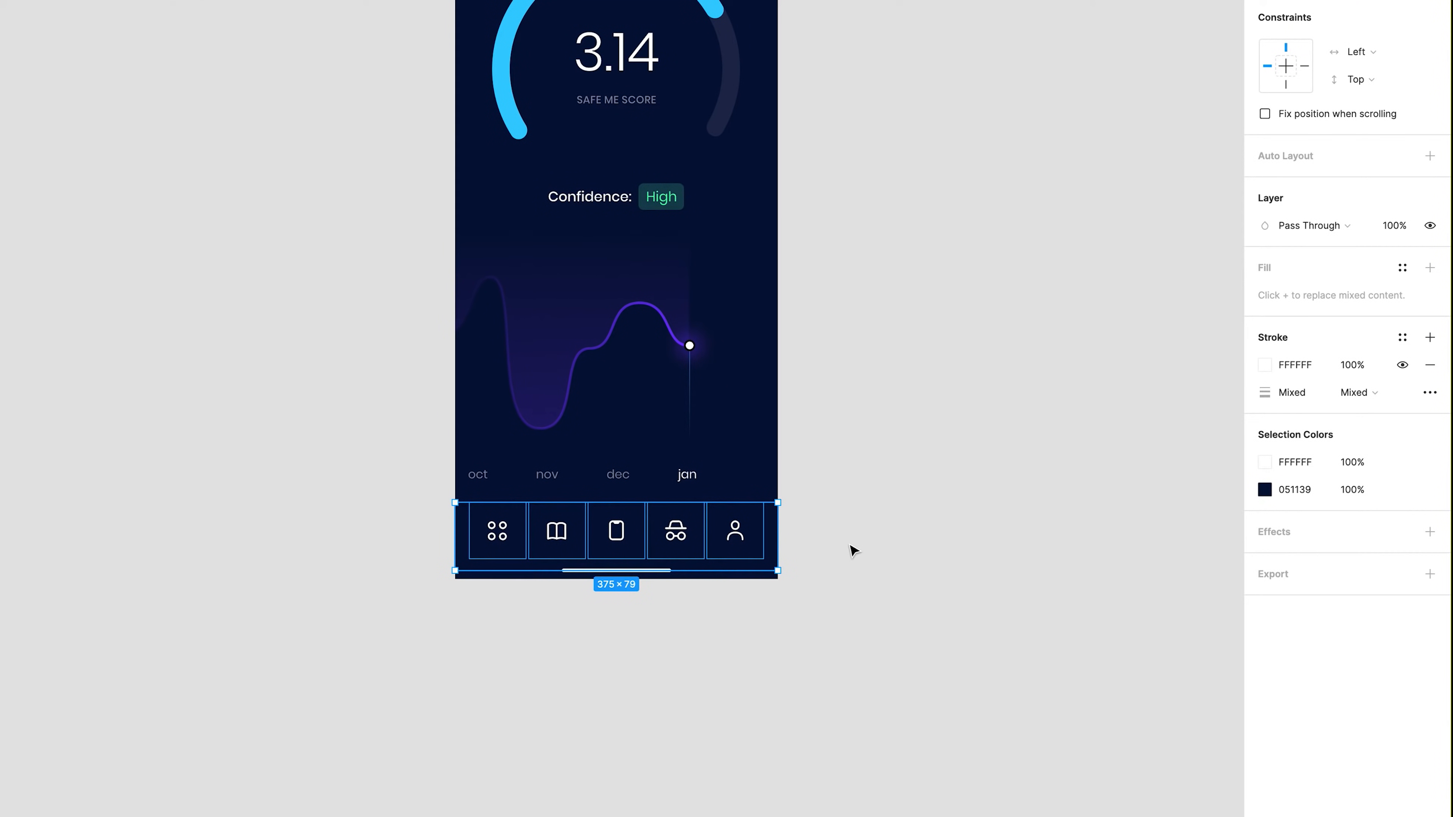
key("shift+Up")
left_click_drag(711, 561, 701, 550)
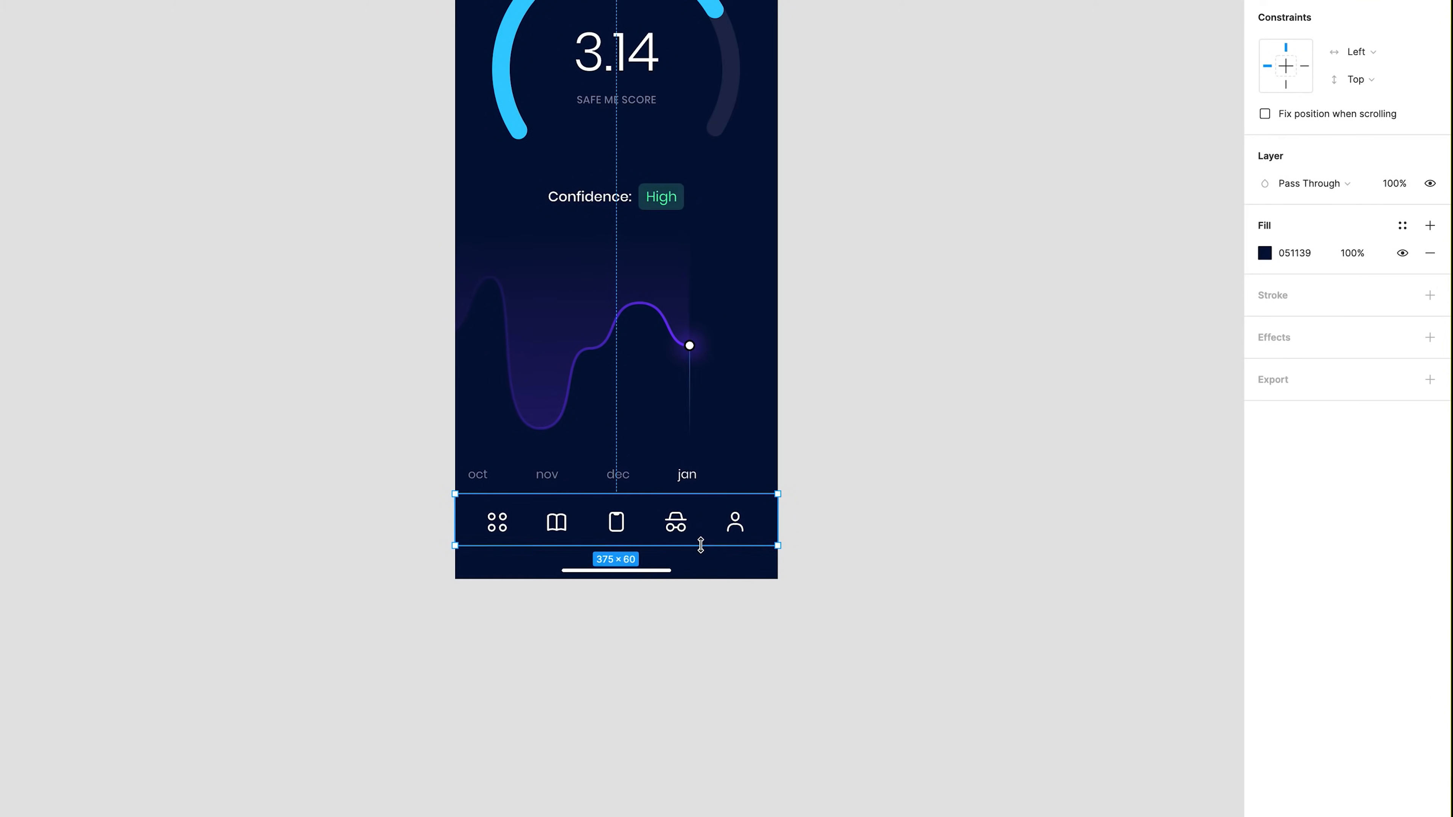
key("super+g")
Nudge the home indicator line slightly up from the bottom edge of the frame.
scroll(513, 587, "up", 3, "super")
left_click(626, 553)
key("alt")
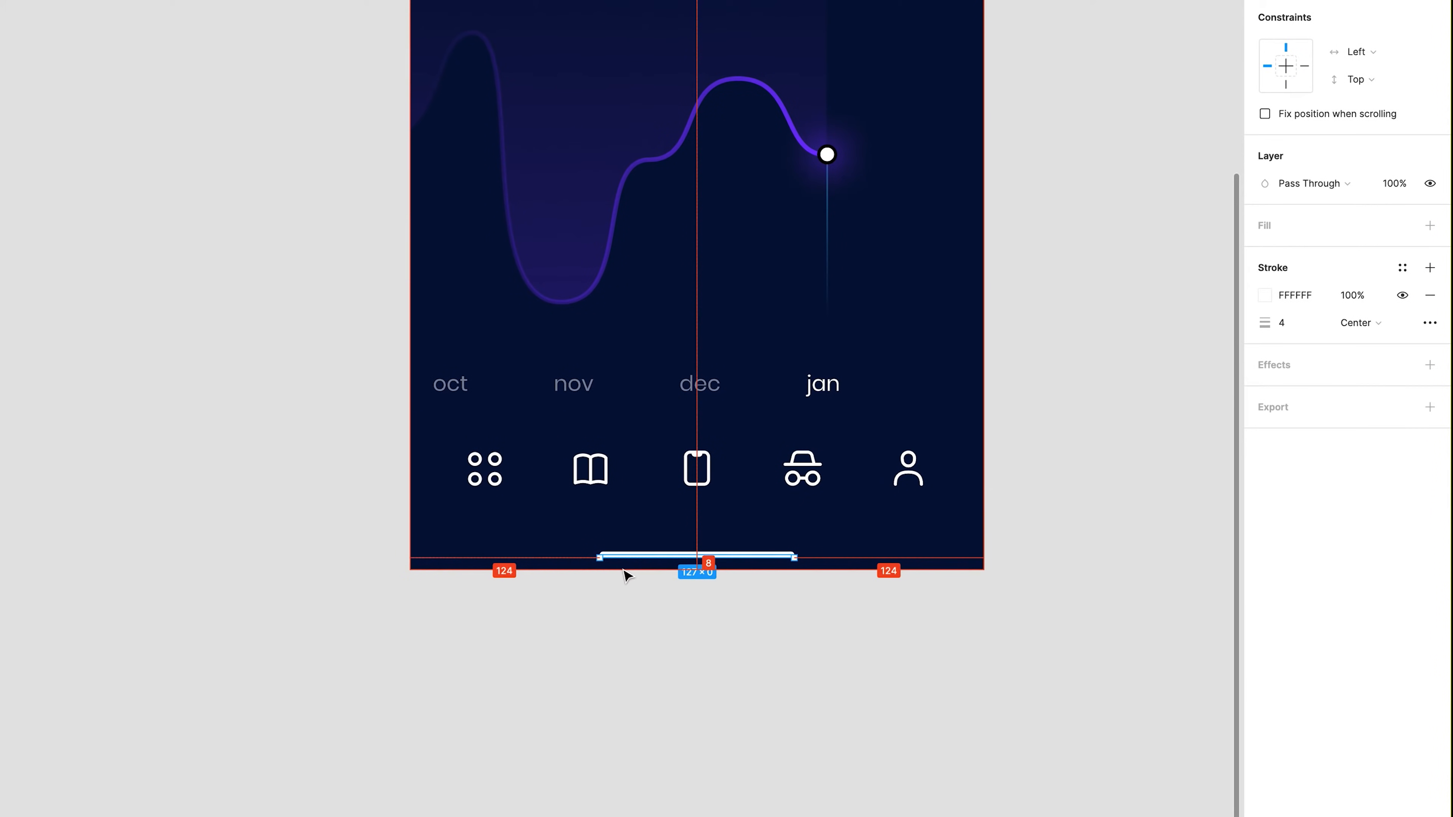
key("Up")
key("Up")
Place a copy of the 375 × 65 bar background behind the home indicator, aligned to the frame's bottom edge.
left_click(477, 582)
left_click(467, 515)
left_click(425, 505)
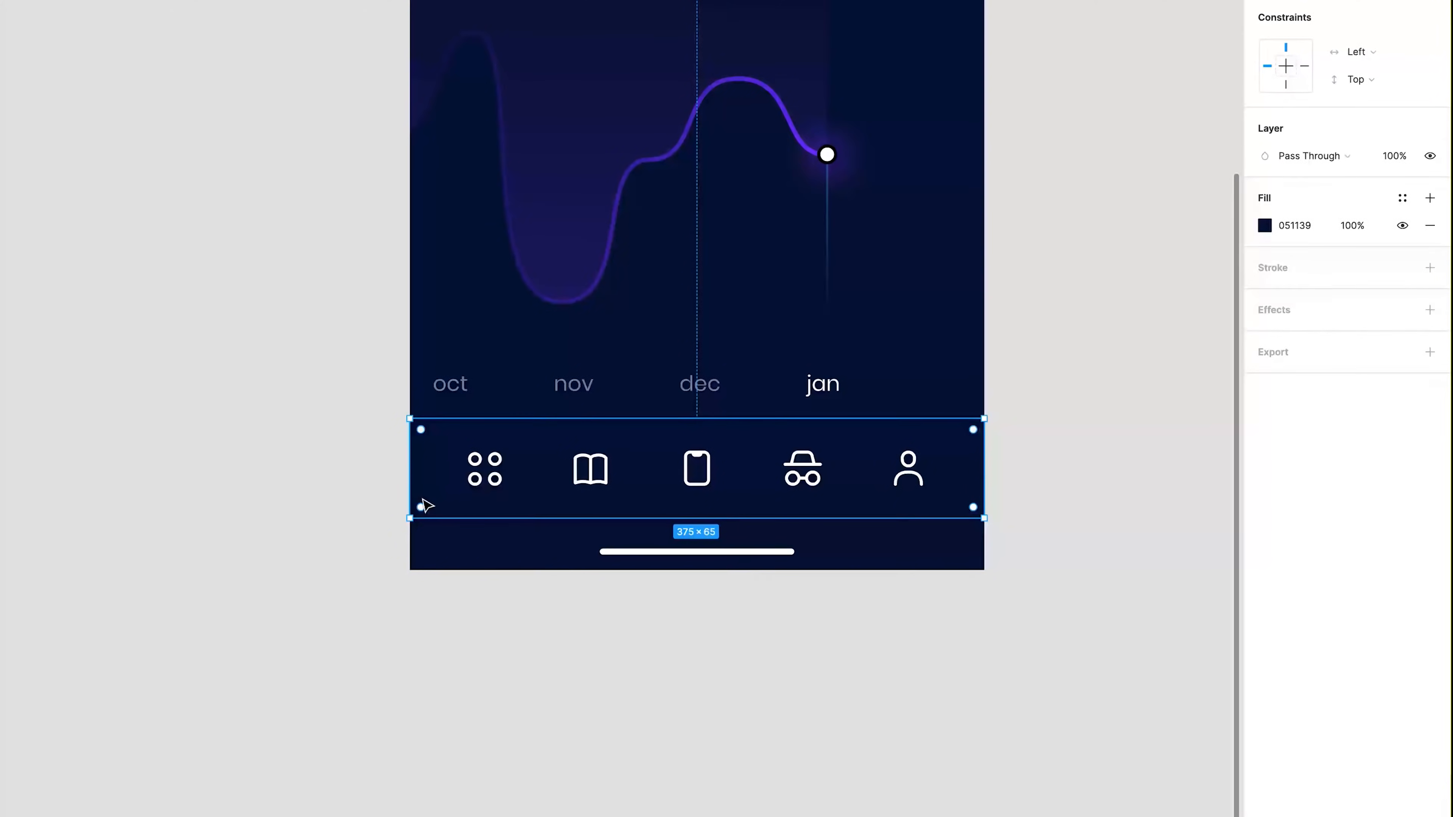
key("super+x")
left_click(640, 552)
key("super+v")
key("alt+s")
key("super+[")
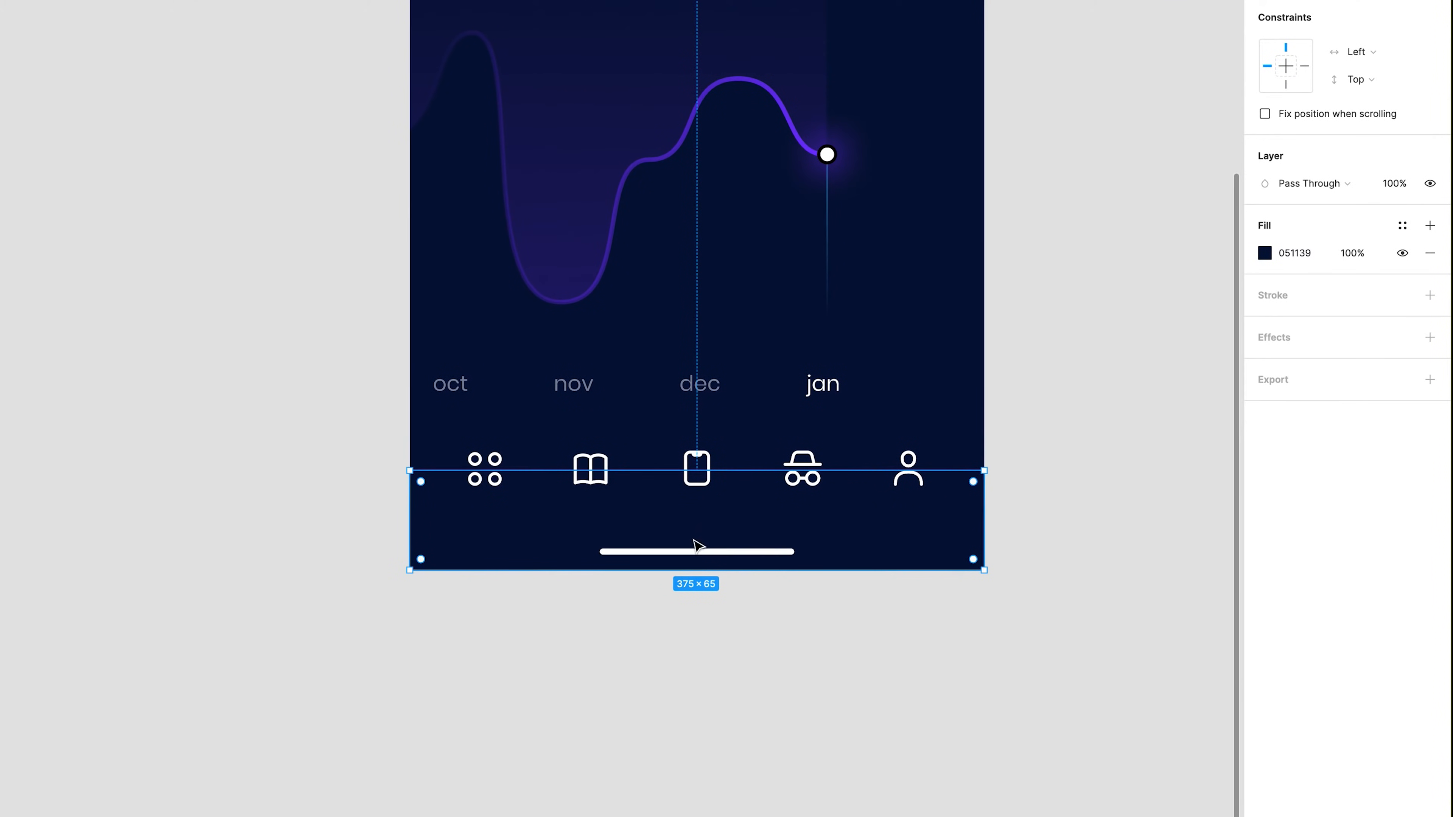
Reduce the rectangle behind the home indicator to 375 × 20 and group it with the line.
left_click(735, 552)
left_click(853, 564, "shift")
key("super+g")
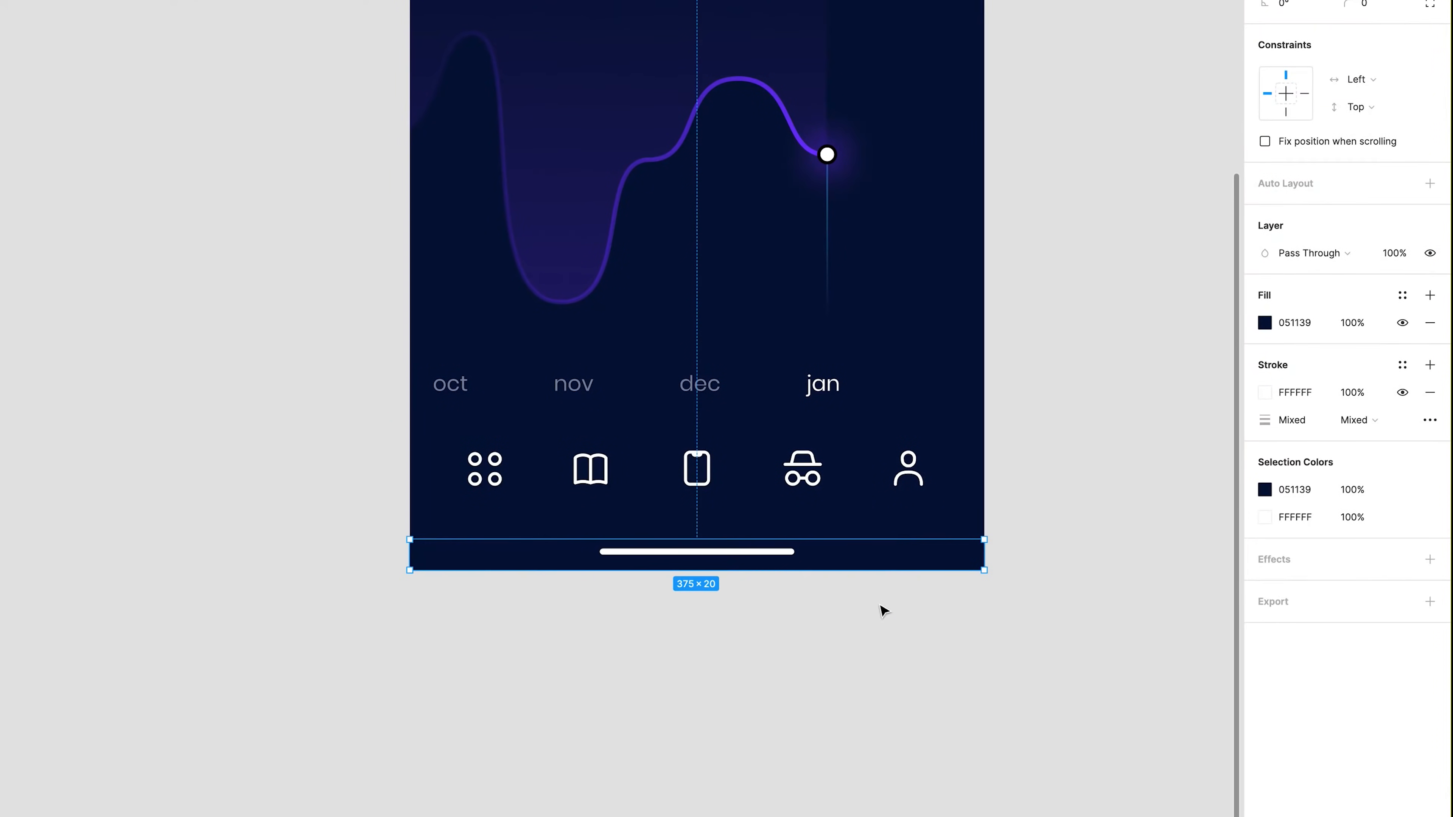
Move the icon row straight down to rest on top of the home indicator strip.
left_click(834, 482)
left_click_drag(835, 481, 834, 503, "shift")
left_click(875, 655)
Resize the square behind the four-circle icon to 47 × 23 and fill it with the graph line's purple 7132F9.
scroll(875, 655, "up", 3)
scroll(591, 384, "down", 3, "super")
left_click(458, 533, "super")
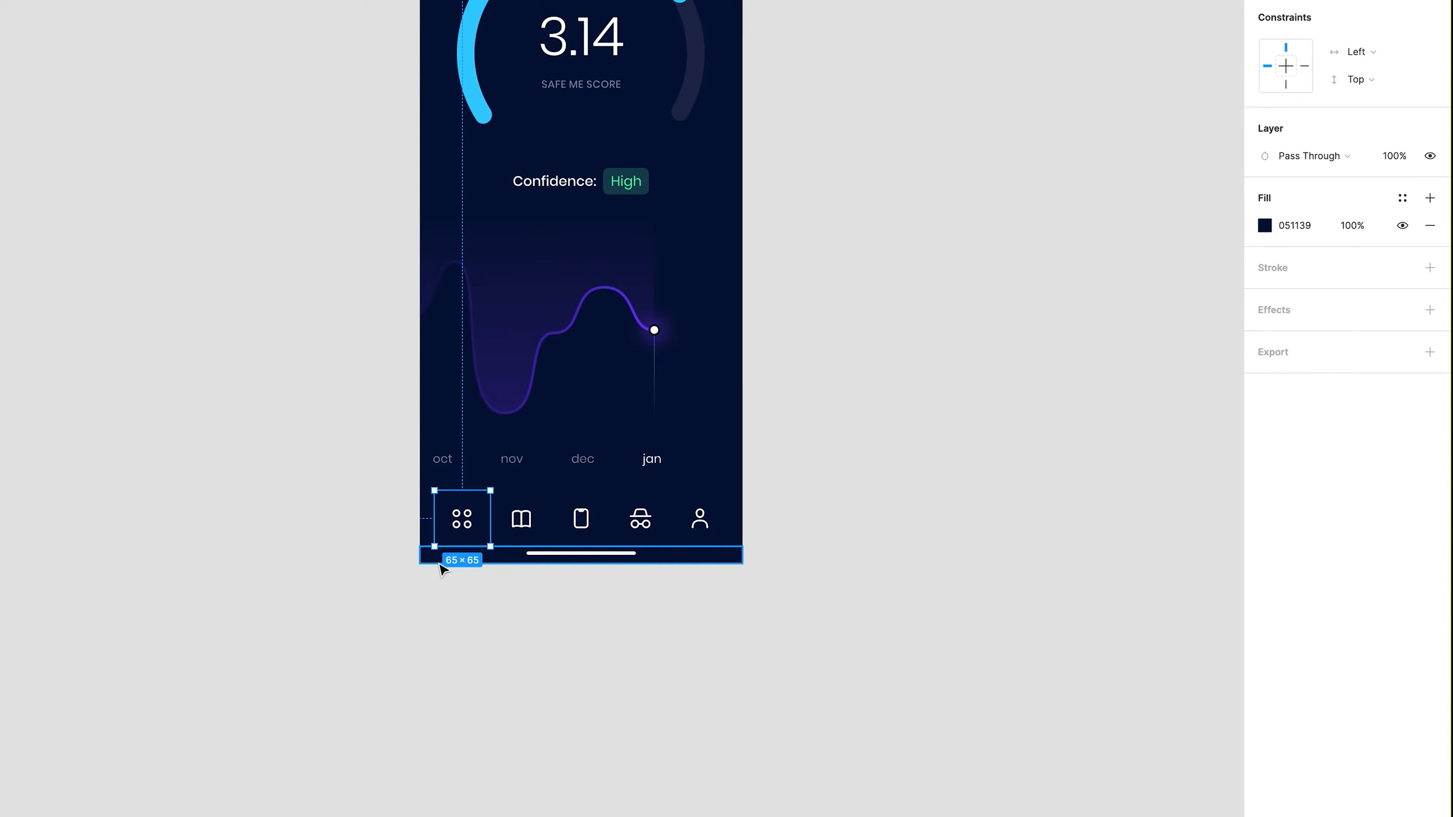
scroll(442, 541, "up", 5, "super")
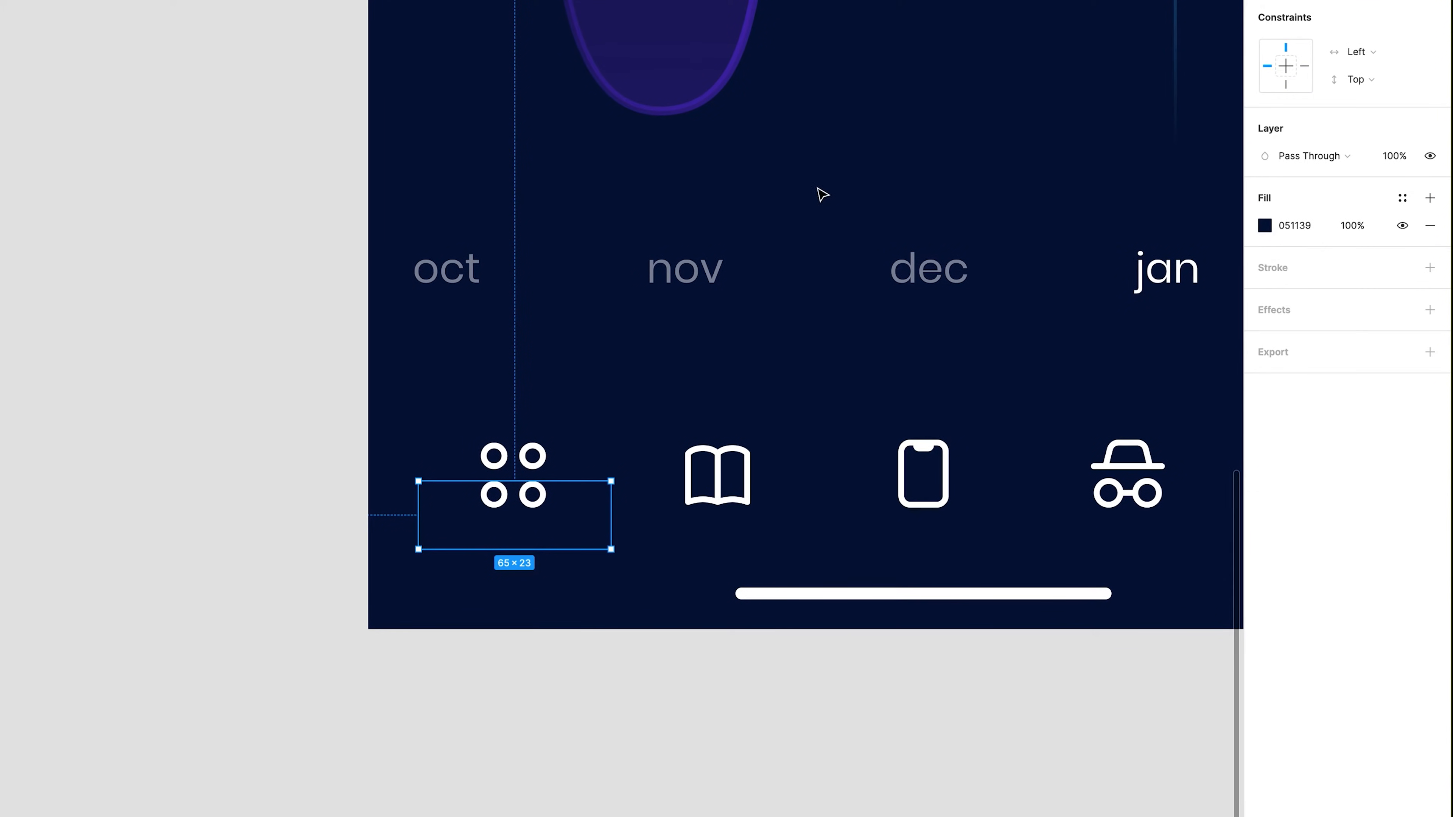
middle_click_drag(840, 163, 530, 449)
key("i")
left_click(831, 110)
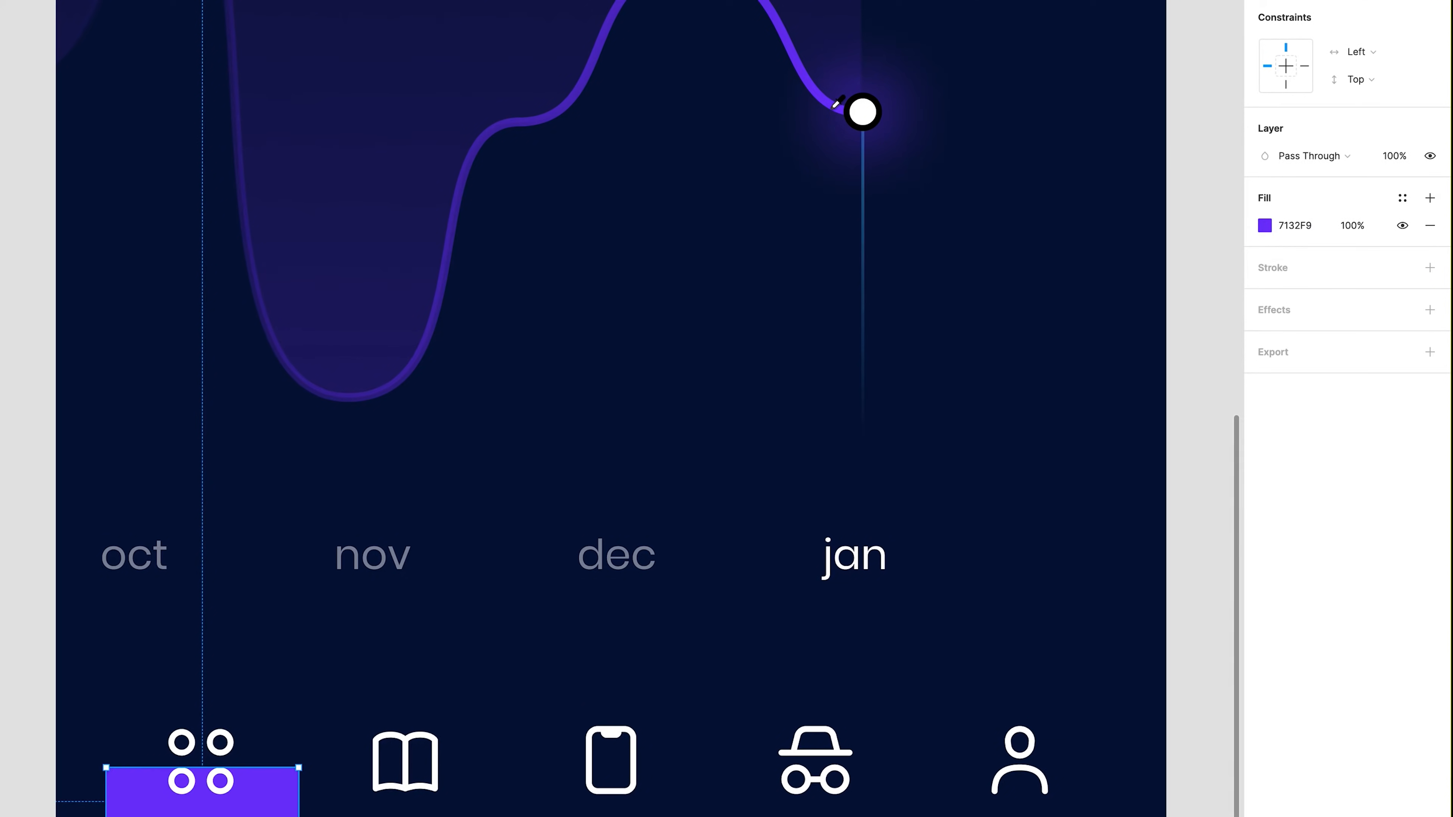
middle_click_drag(236, 736, 509, 529)
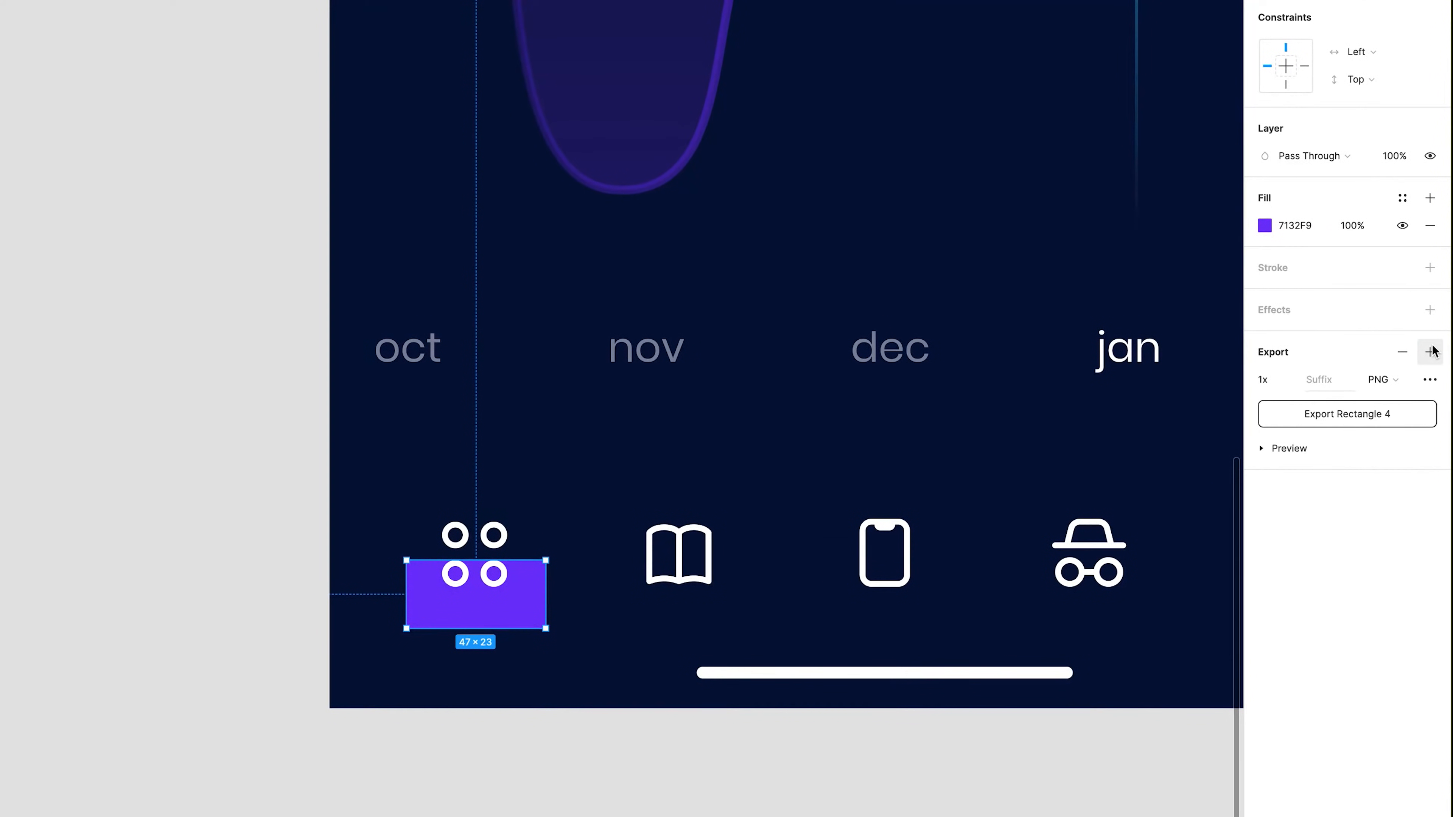
Apply a Layer Blur of 19 to the purple rectangle and set its layer opacity to 70%.
left_click(1428, 311)
left_click(1308, 336)
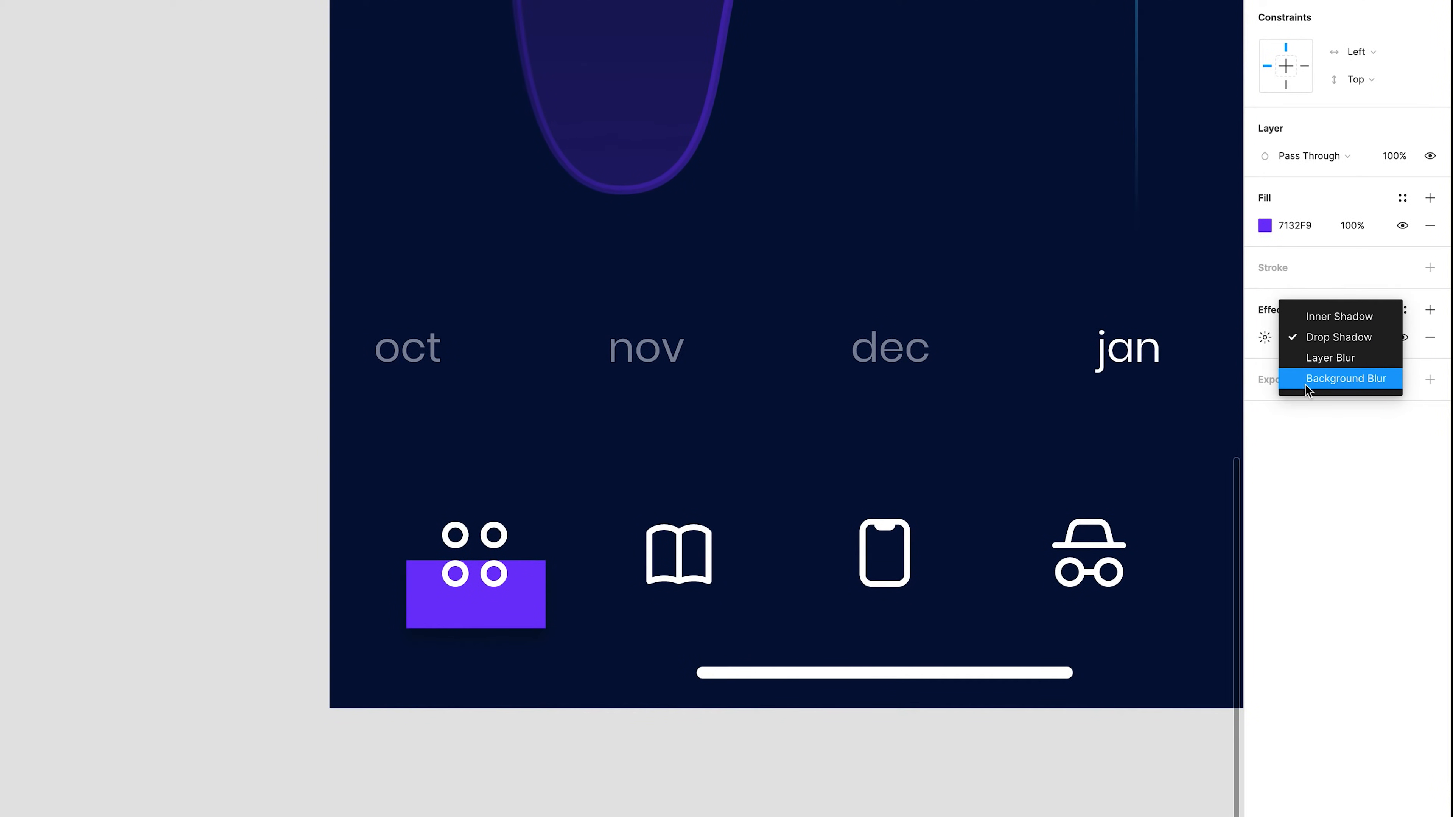
left_click(1312, 360)
left_click(1263, 338)
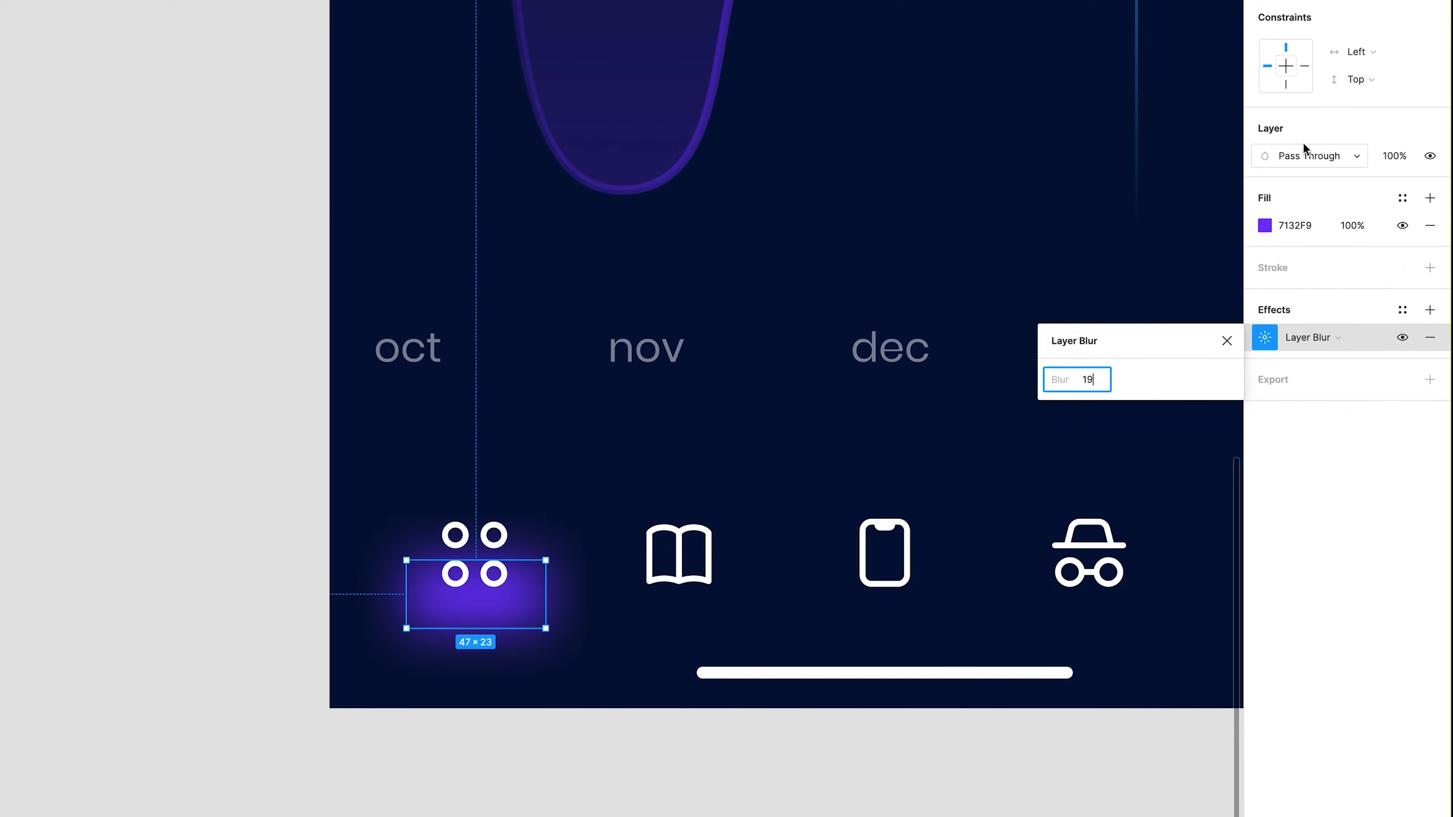
key("3")
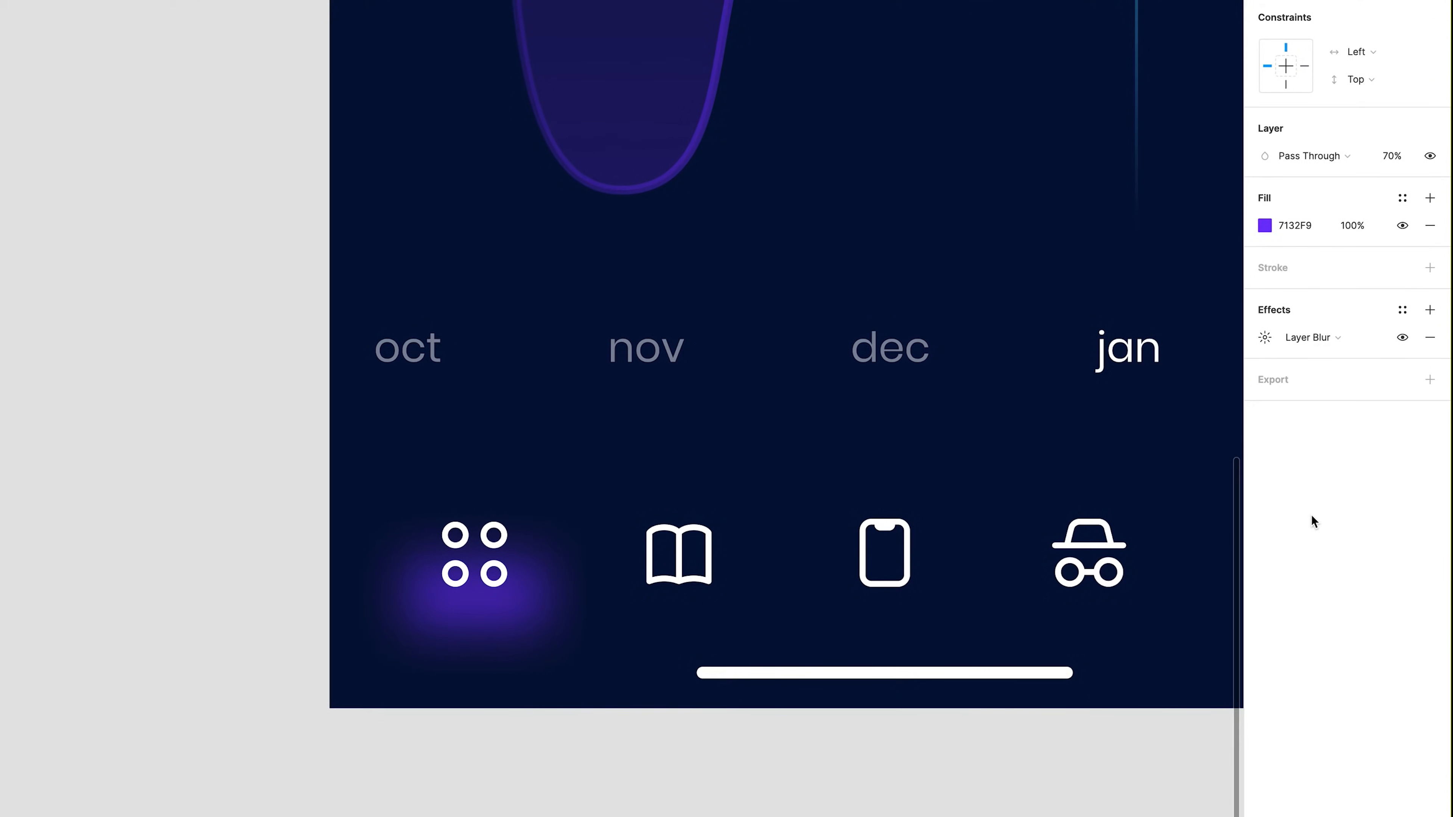
Increase the Layer Blur on the purple rectangle behind the four-circle icon and widen the rectangle evenly from its centre.
left_click(1270, 335)
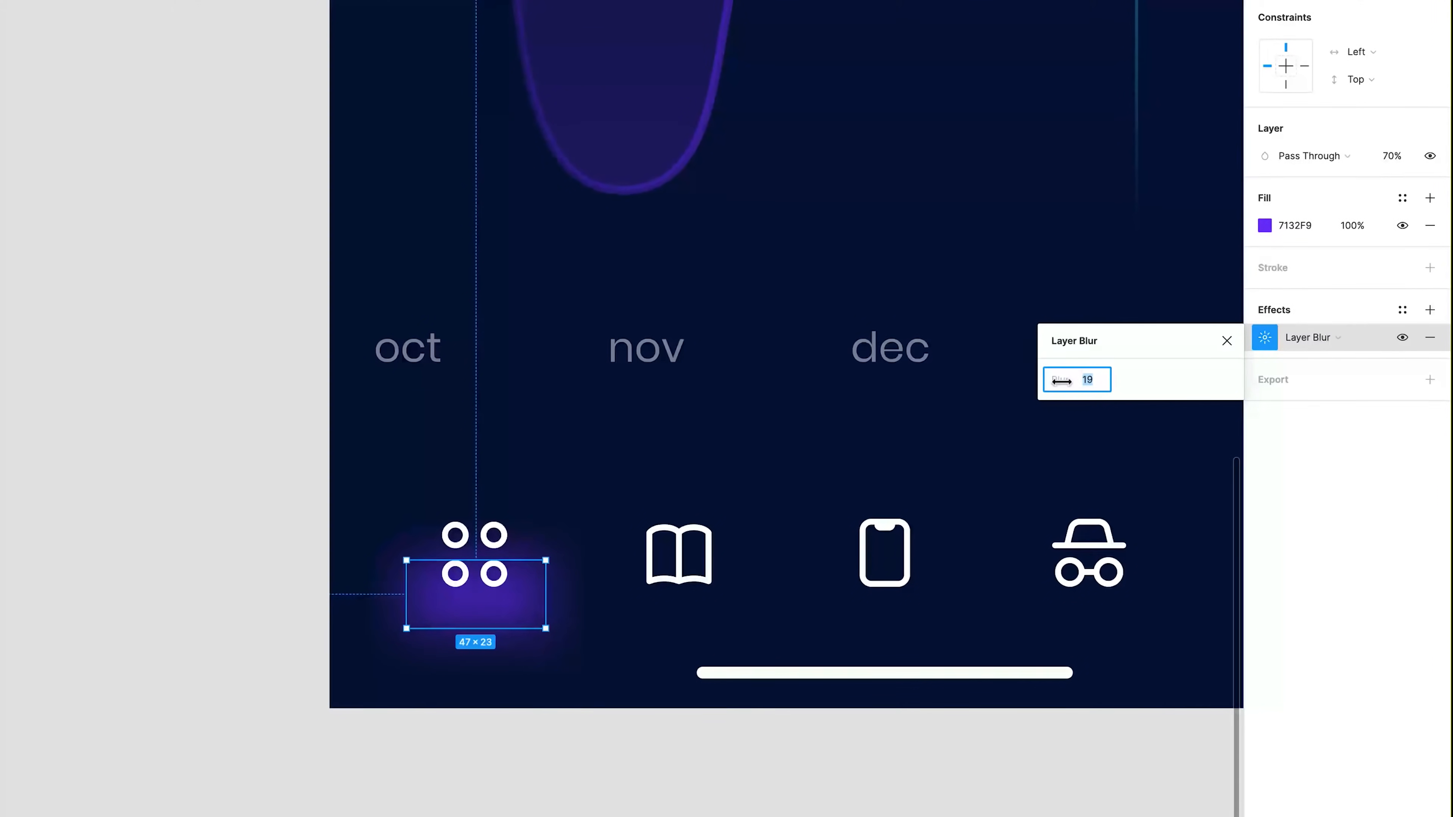
left_click_drag(1061, 381, 1112, 383)
left_click(395, 781)
scroll(396, 782, "down", 1)
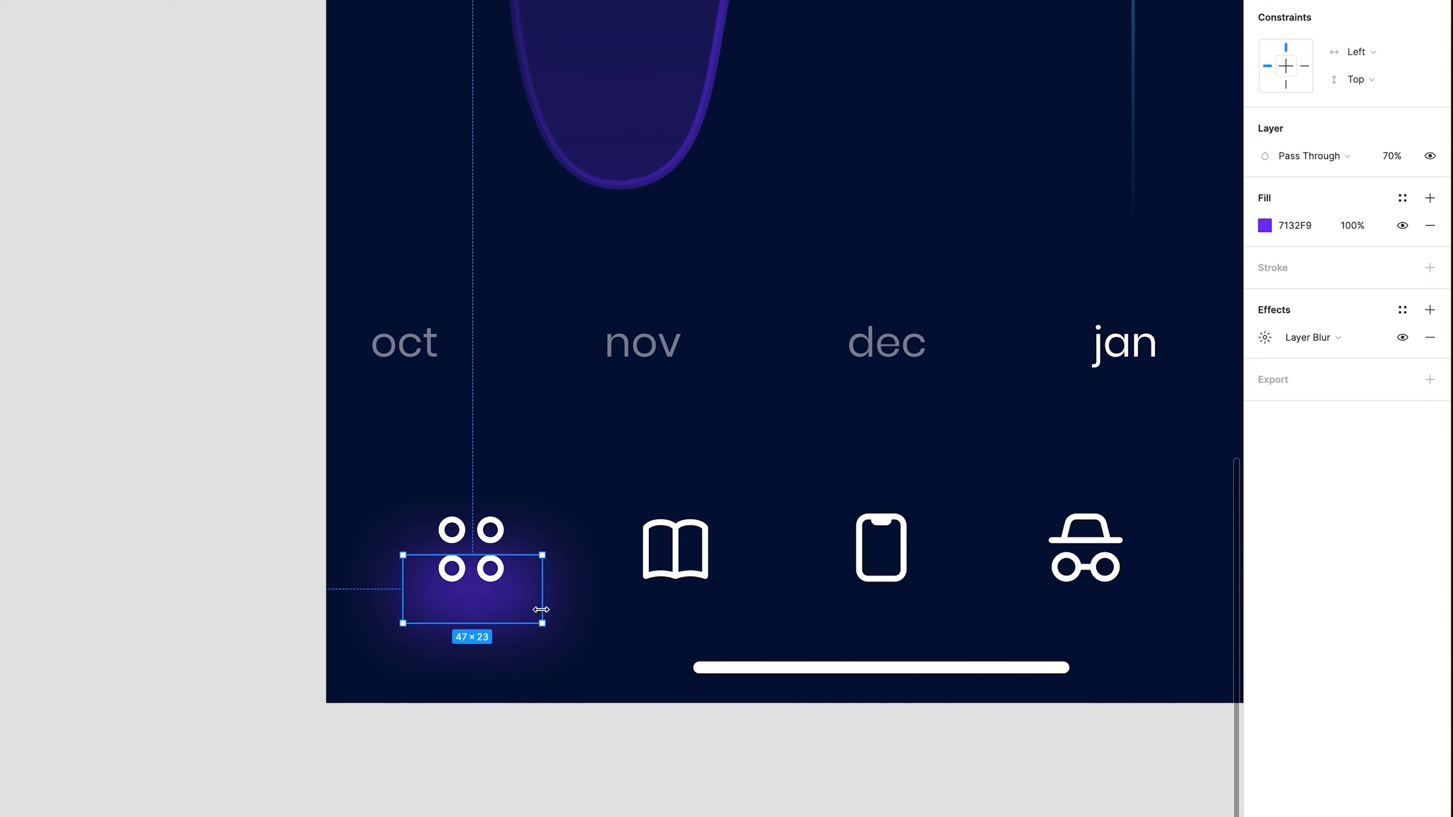
left_click_drag(544, 596, 570, 595, "alt")
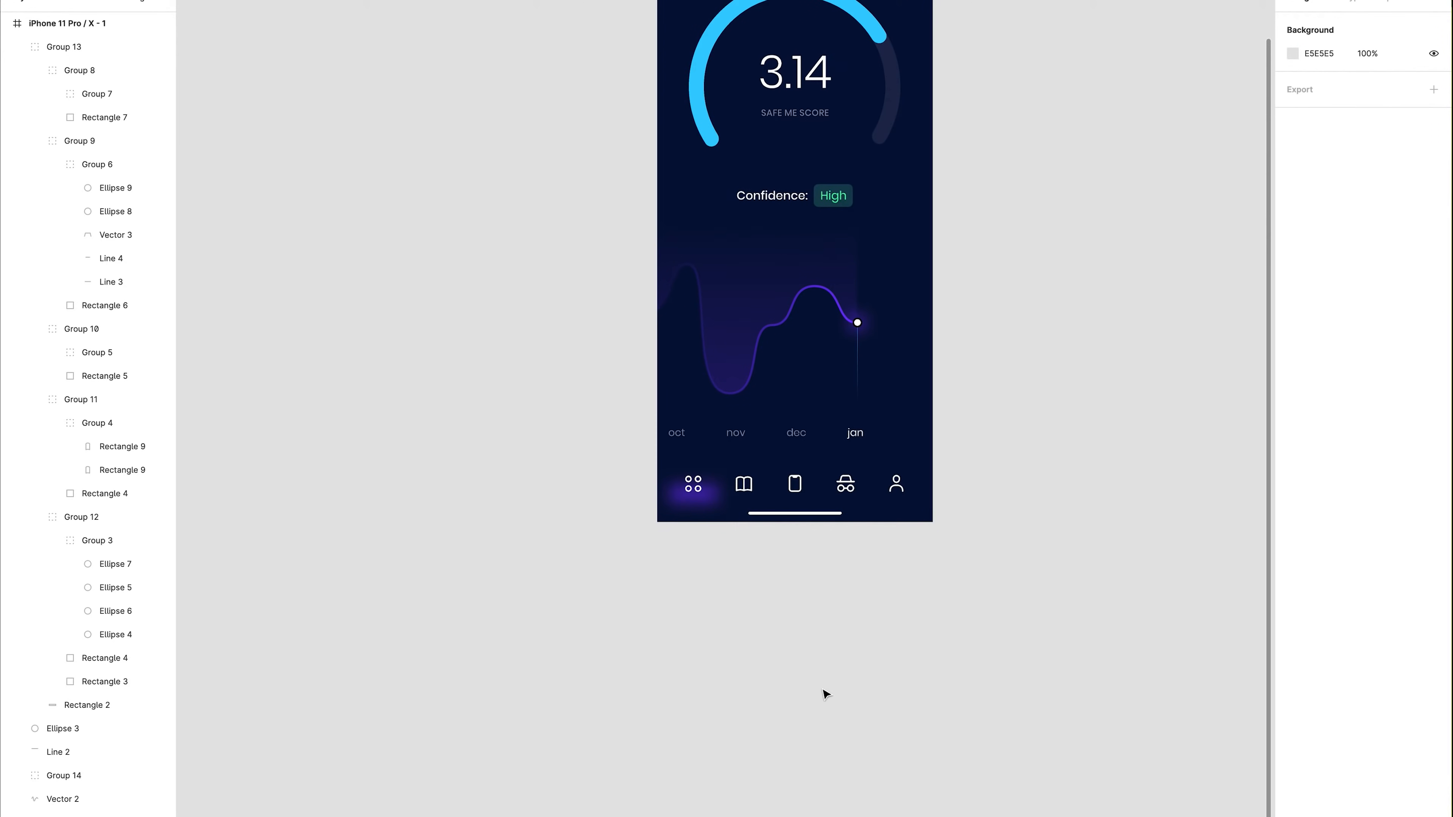
Move the star icon outside the frame and fill the 10 × 812 strip along the phone screen's right edge with 404D78.
scroll(697, 682, "up", 2)
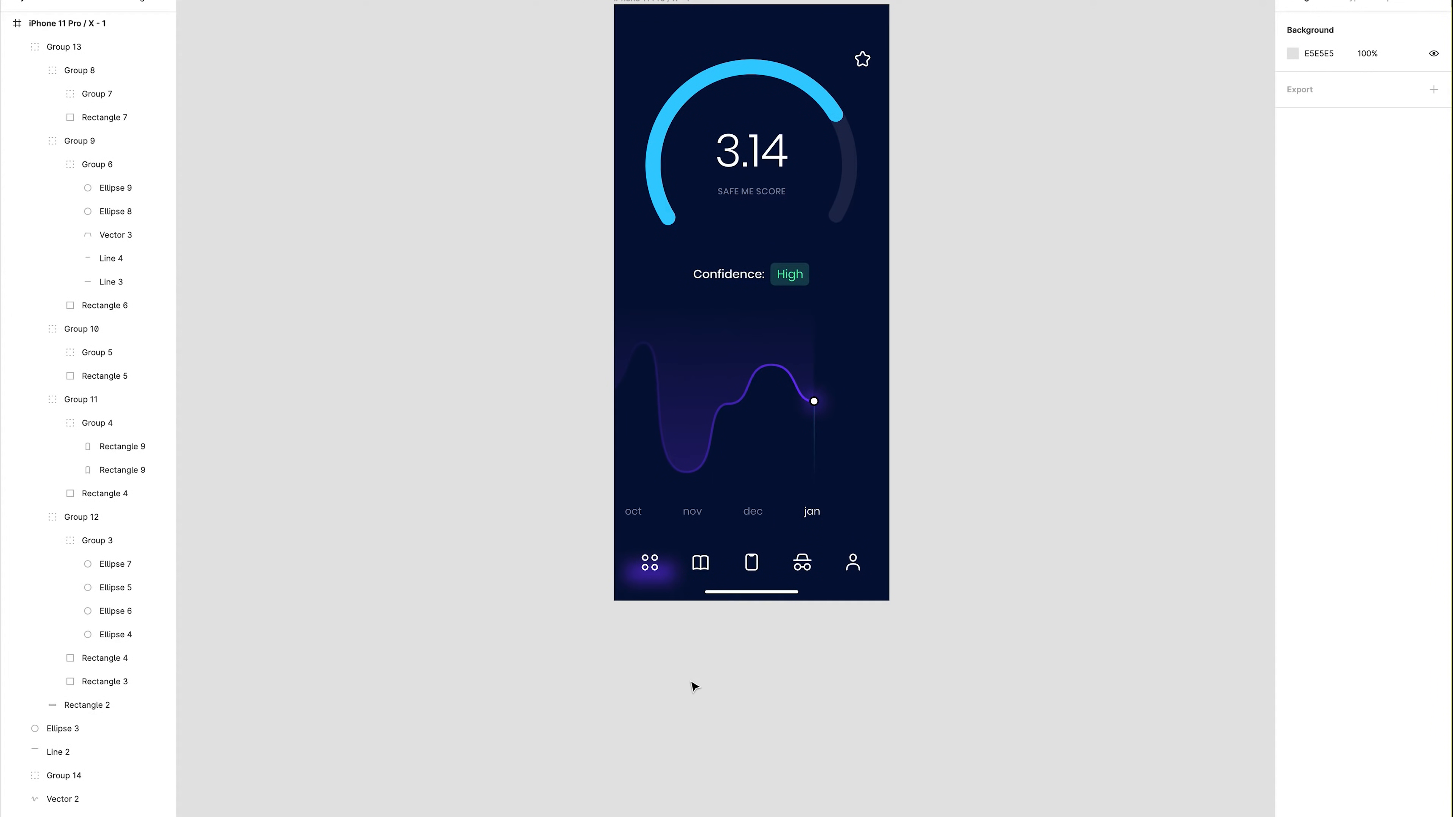
left_click_drag(619, 499, 1038, 510)
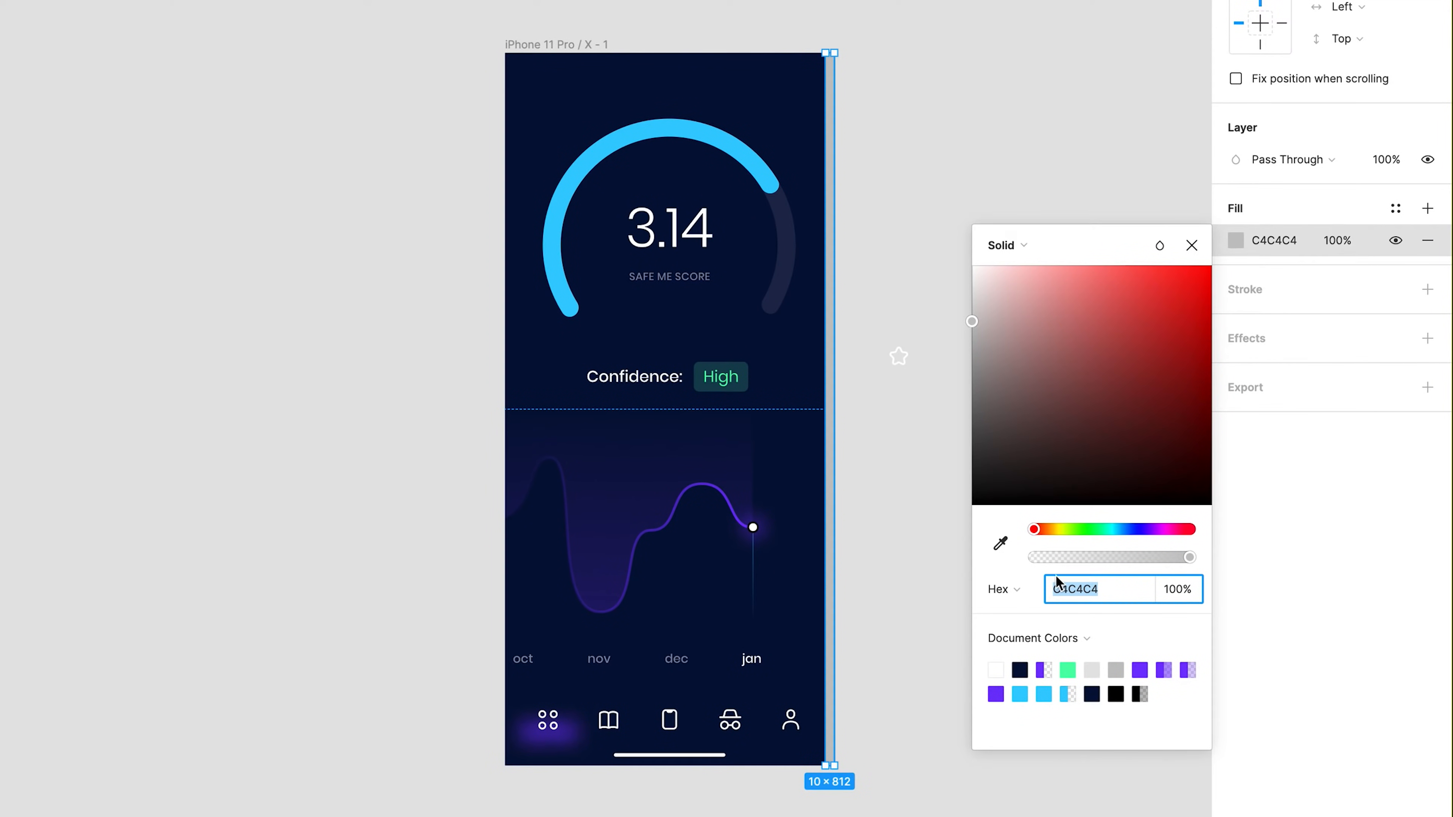
left_click(1000, 543)
left_click(812, 504)
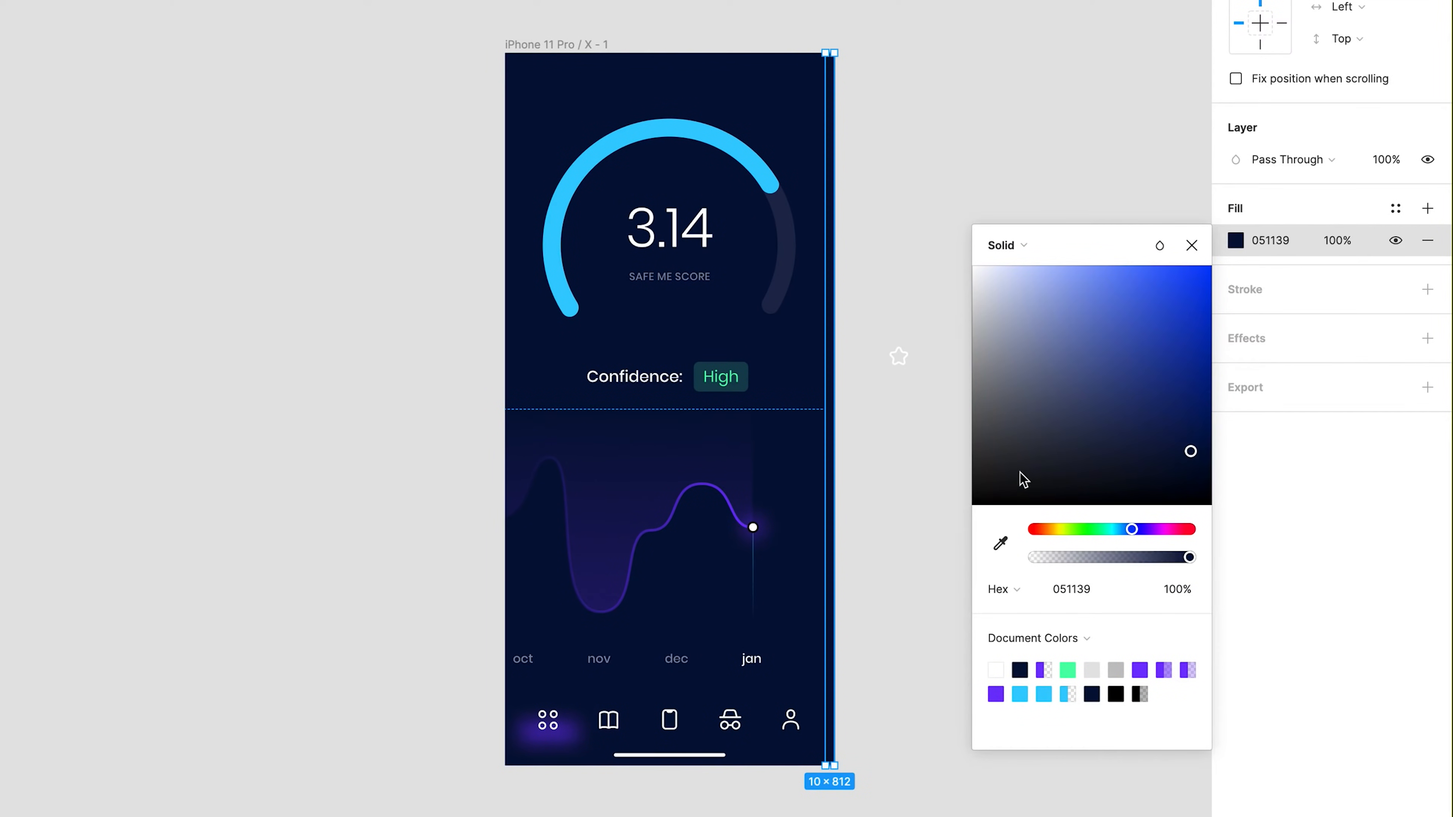
left_click_drag(1021, 478, 1086, 405)
left_click(945, 476)
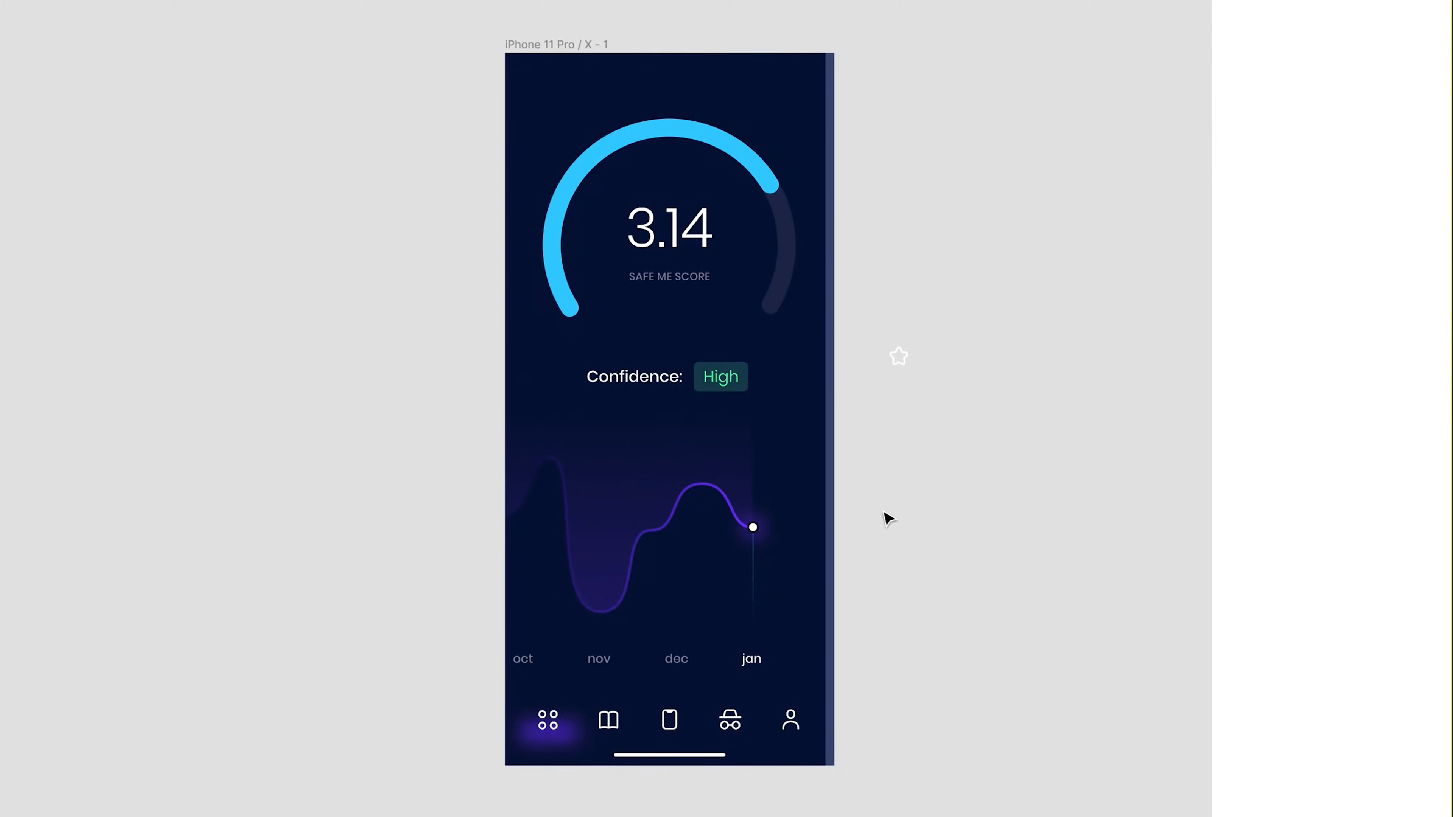
Draw a circle about 92 px wide over the edge strip at the height of the graph.
key("o")
left_click_drag(798, 395, 869, 465, "shift")
mouse_move(824, 433)
left_mouse_down("shift")
mouse_move(843, 451)
mouse_move(828, 411)
mouse_move(828, 504)
mouse_move(828, 490)
left_mouse_up("shift")
left_click(830, 420, "shift")
left_click(862, 442)
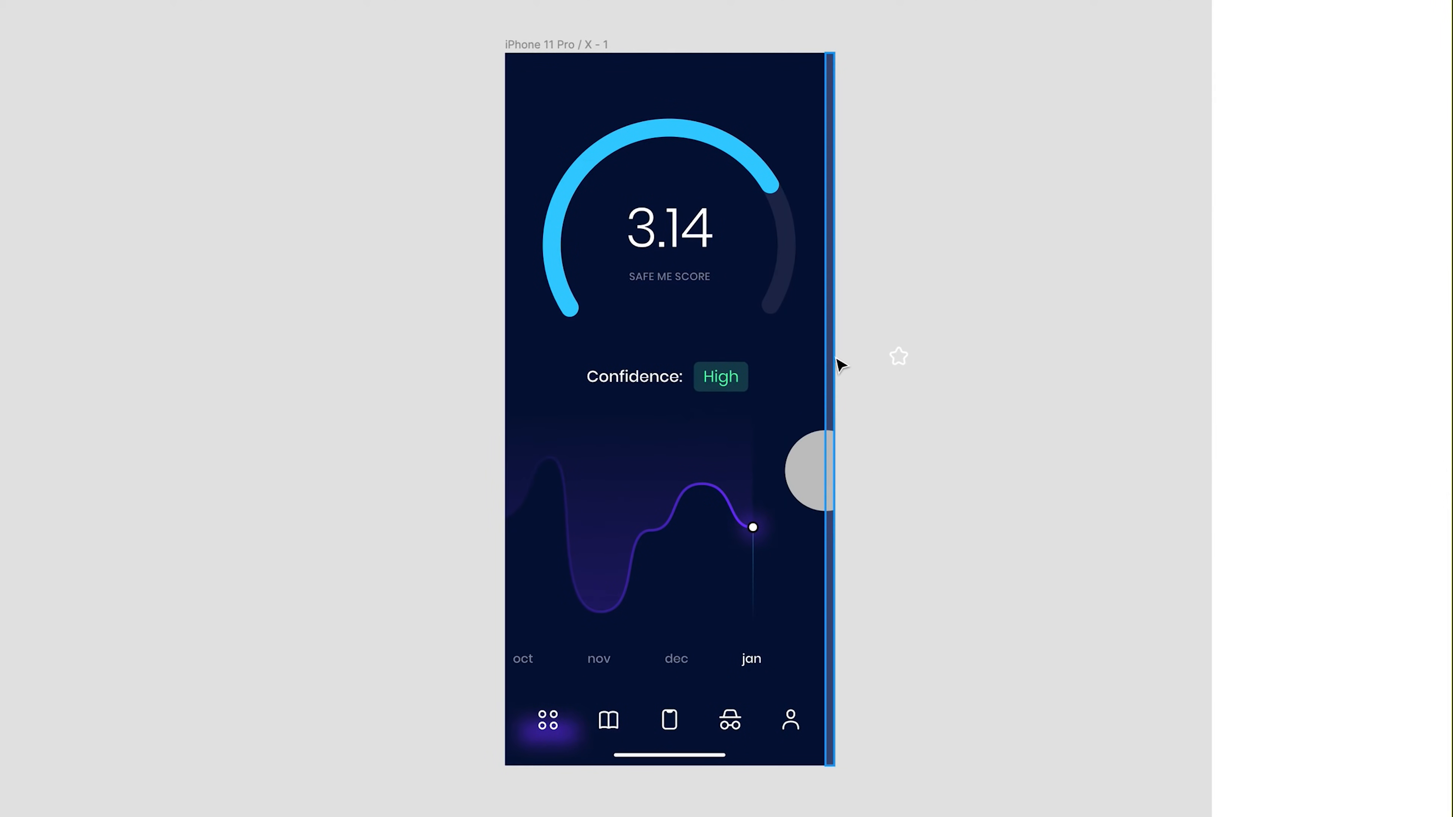
Extend the edge strip to the circle's right side and flatten both shapes into one 404D78 vector.
left_click(832, 361)
left_click_drag(834, 375, 866, 377)
left_click(818, 452, "shift")
key("super+e")
key("super+z")
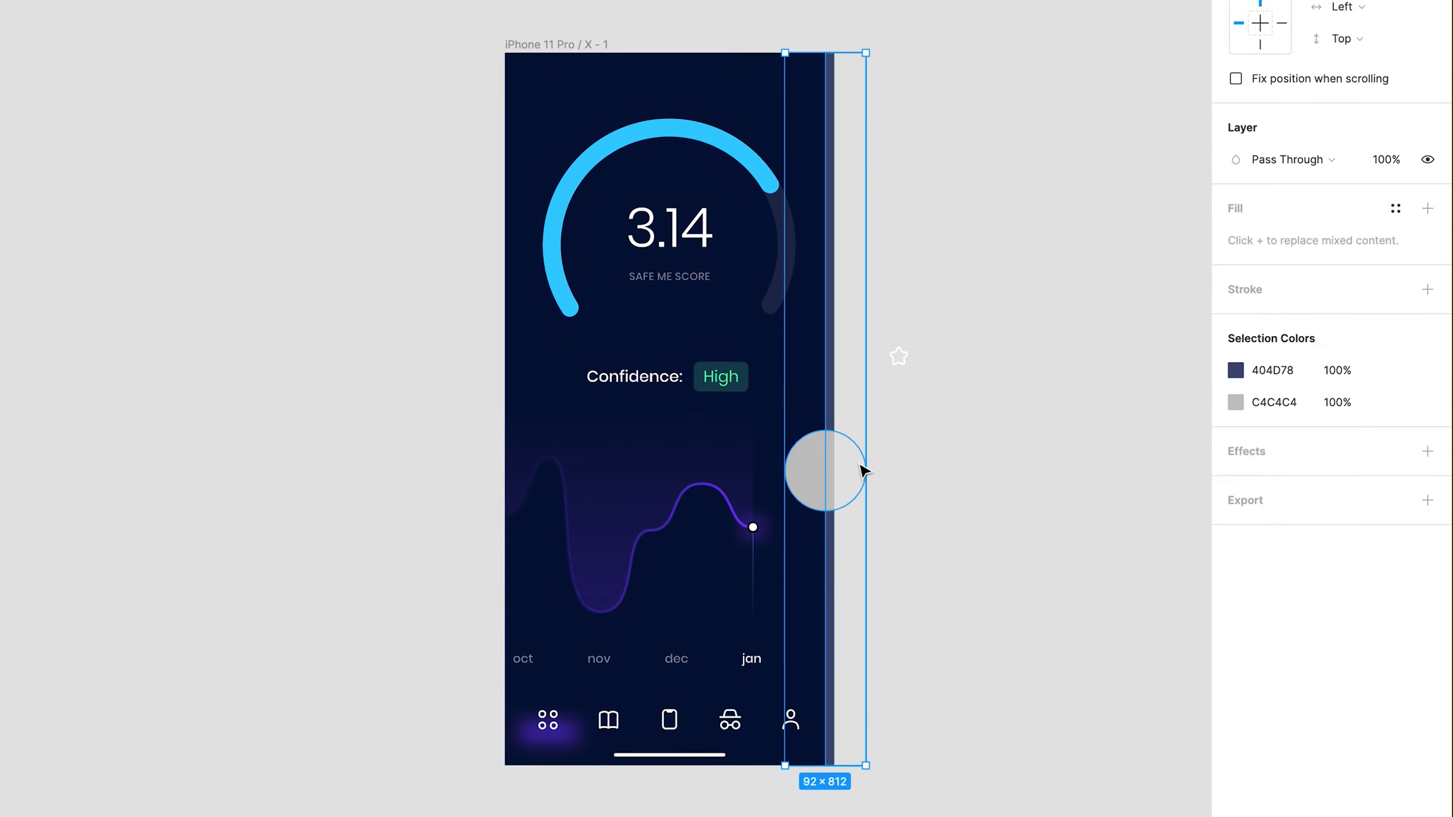
left_click(851, 408)
left_click(824, 463, "shift")
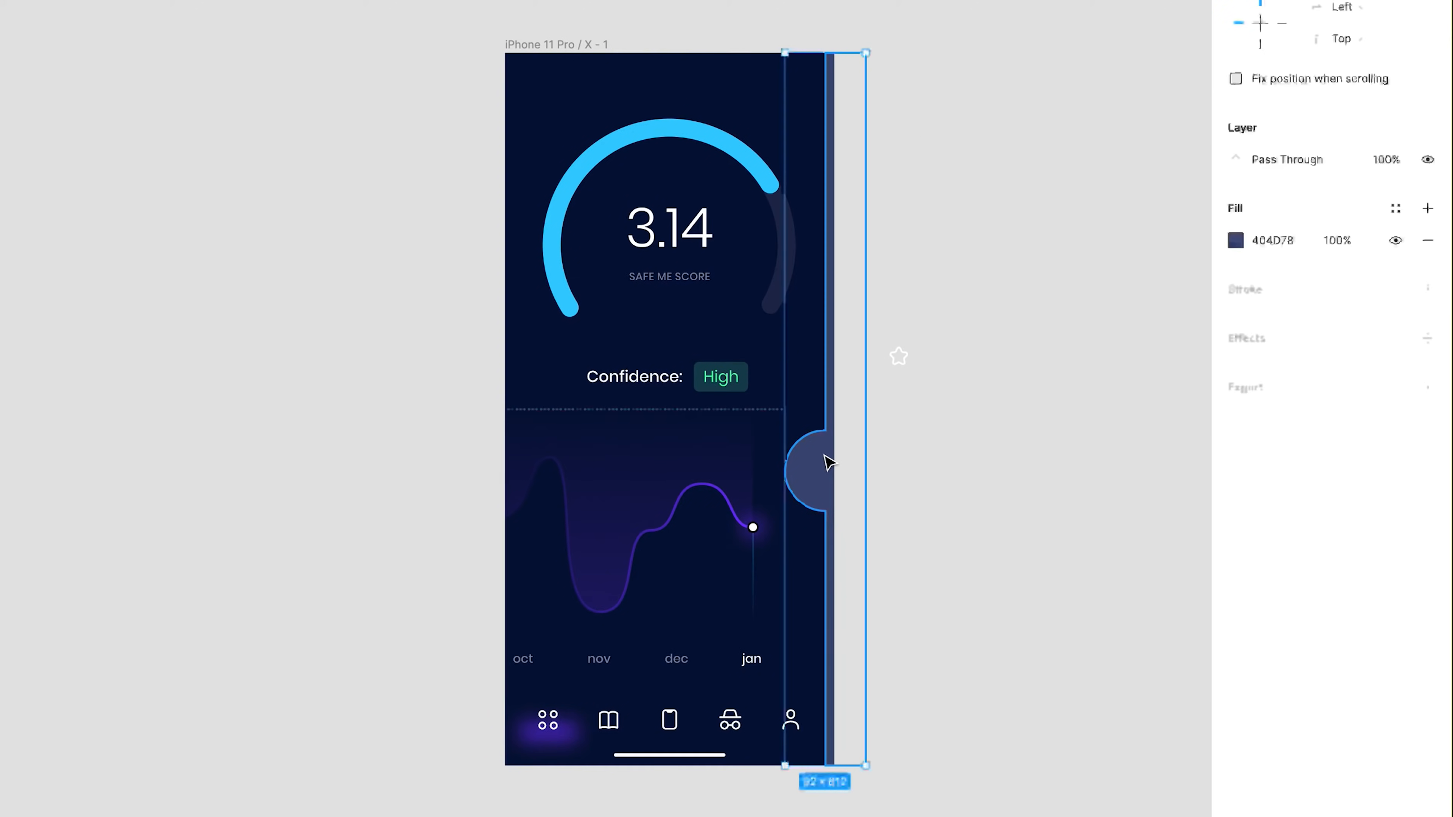
key("super+e")
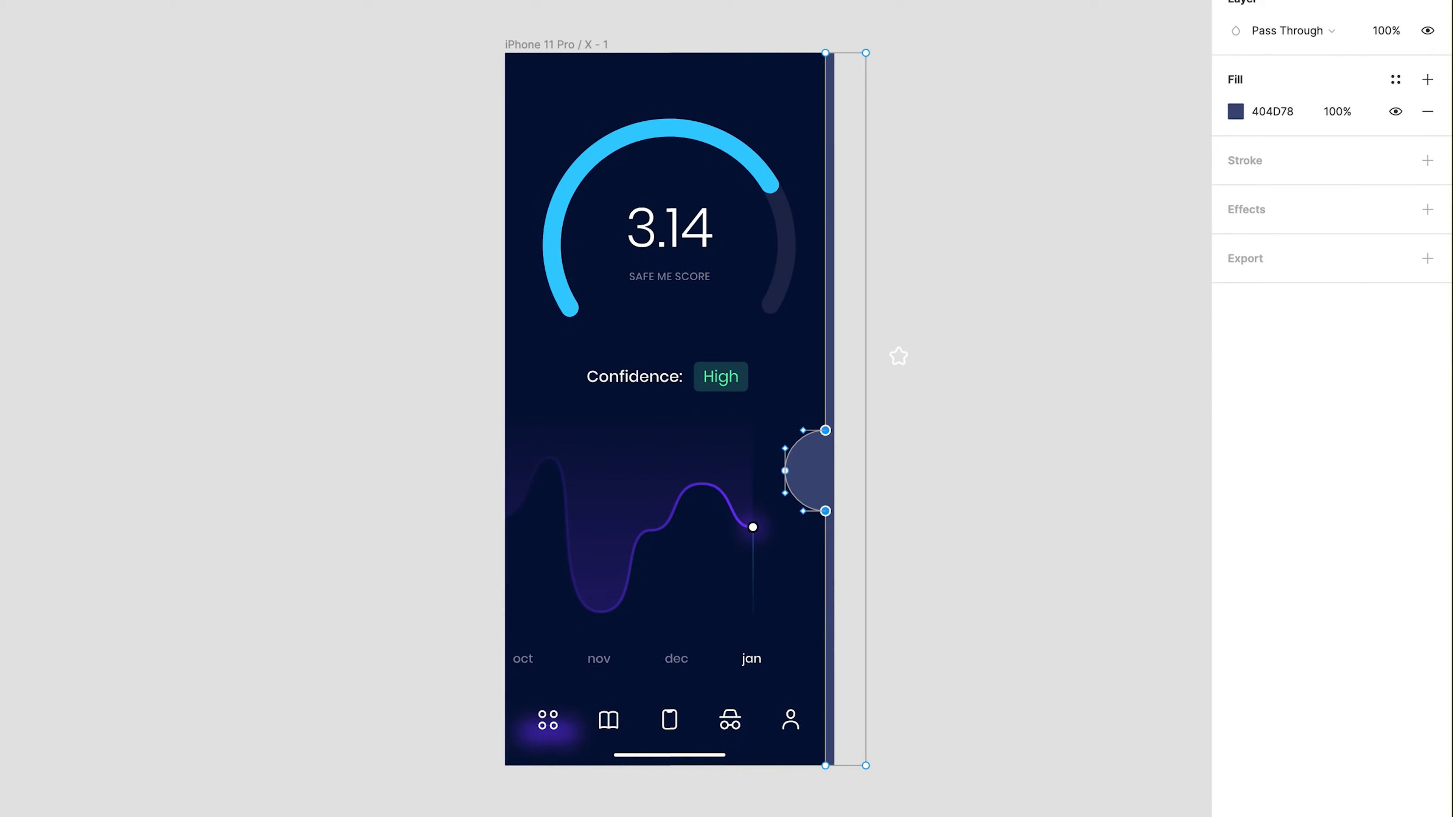
Round the two corner points where the half circle meets the strip so the bulge flows smoothly into the edge.
double_click(1037, 473)
scroll(838, 486, "up", 5, "super")
left_click(750, 485)
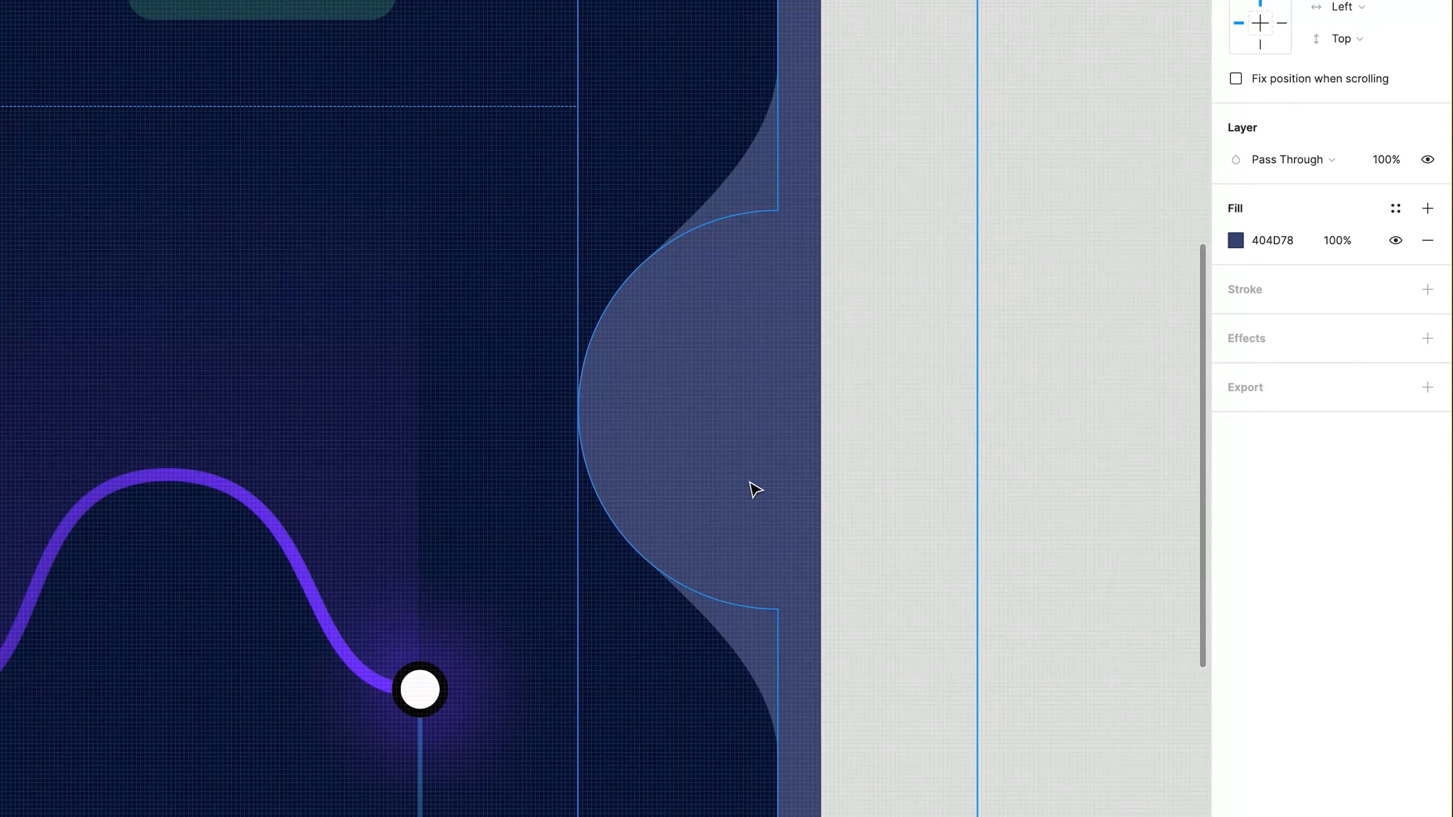
Draw a circle of about 84 × 84 over the bulge and align it with the bulge's outer curve.
key("o")
left_click_drag(755, 410, 940, 587, "alt+shift")
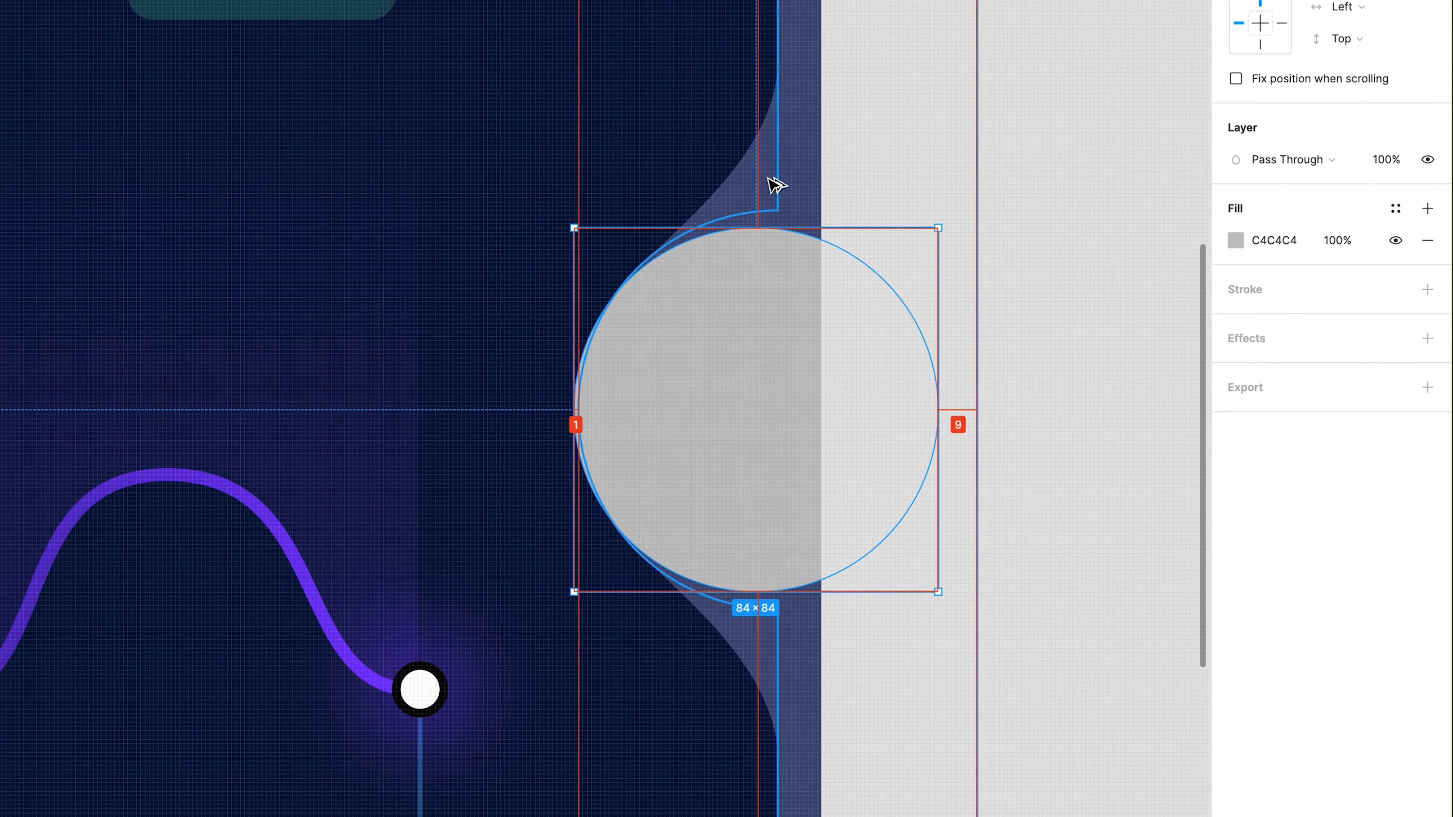
left_click_drag(778, 594, 777, 617, "shift")
left_click_drag(718, 464, 735, 450)
left_click_drag(775, 609, 775, 605, "shift")
scroll(576, 438, "up", 5, "ctrl")
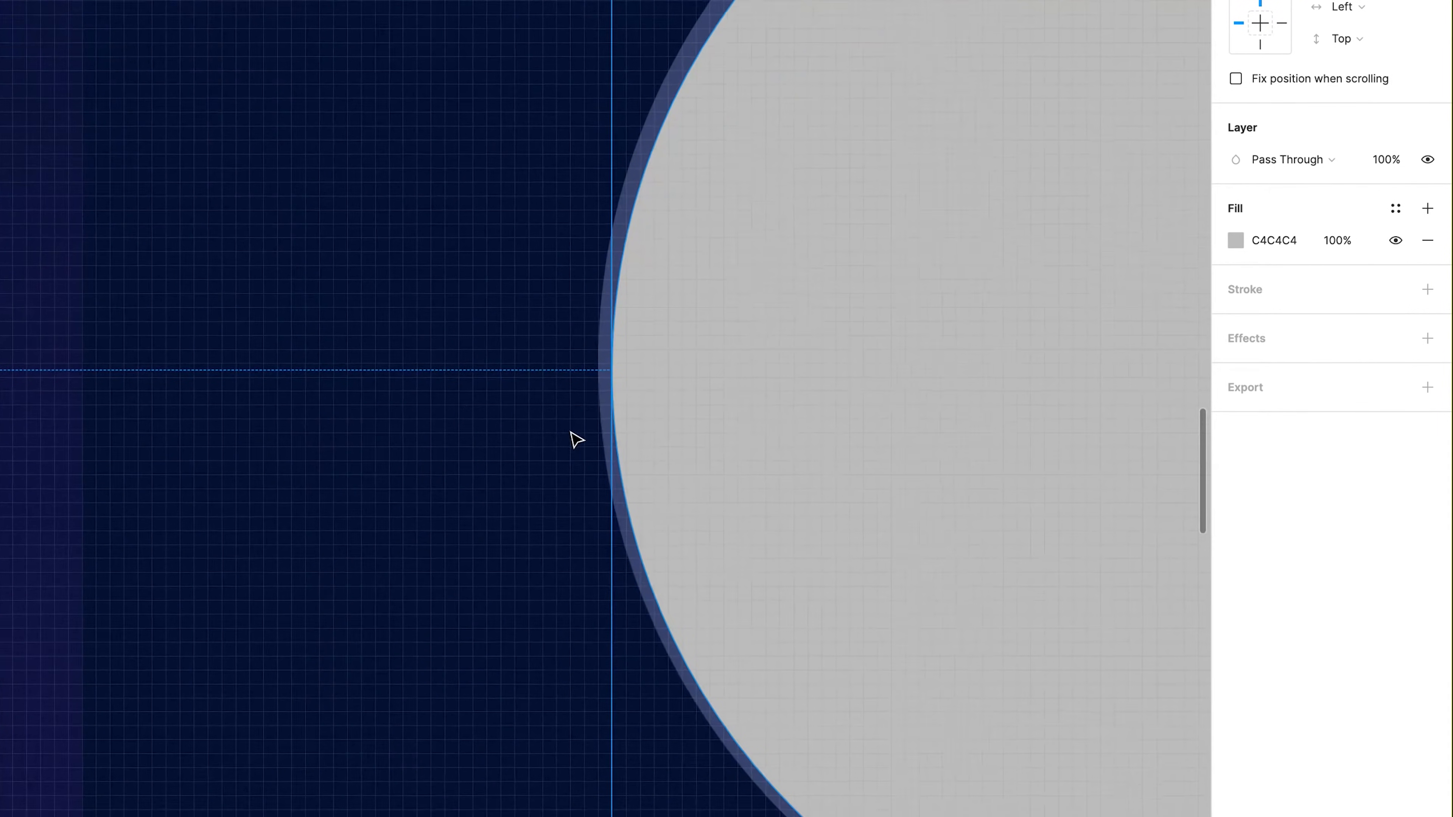
scroll(577, 438, "down", 8, "ctrl")
Shrink the circle about its centre to 41 × 41 and place it 10 px inside the bulge's left edge.
left_click_drag(875, 568, 765, 491, "alt+shift")
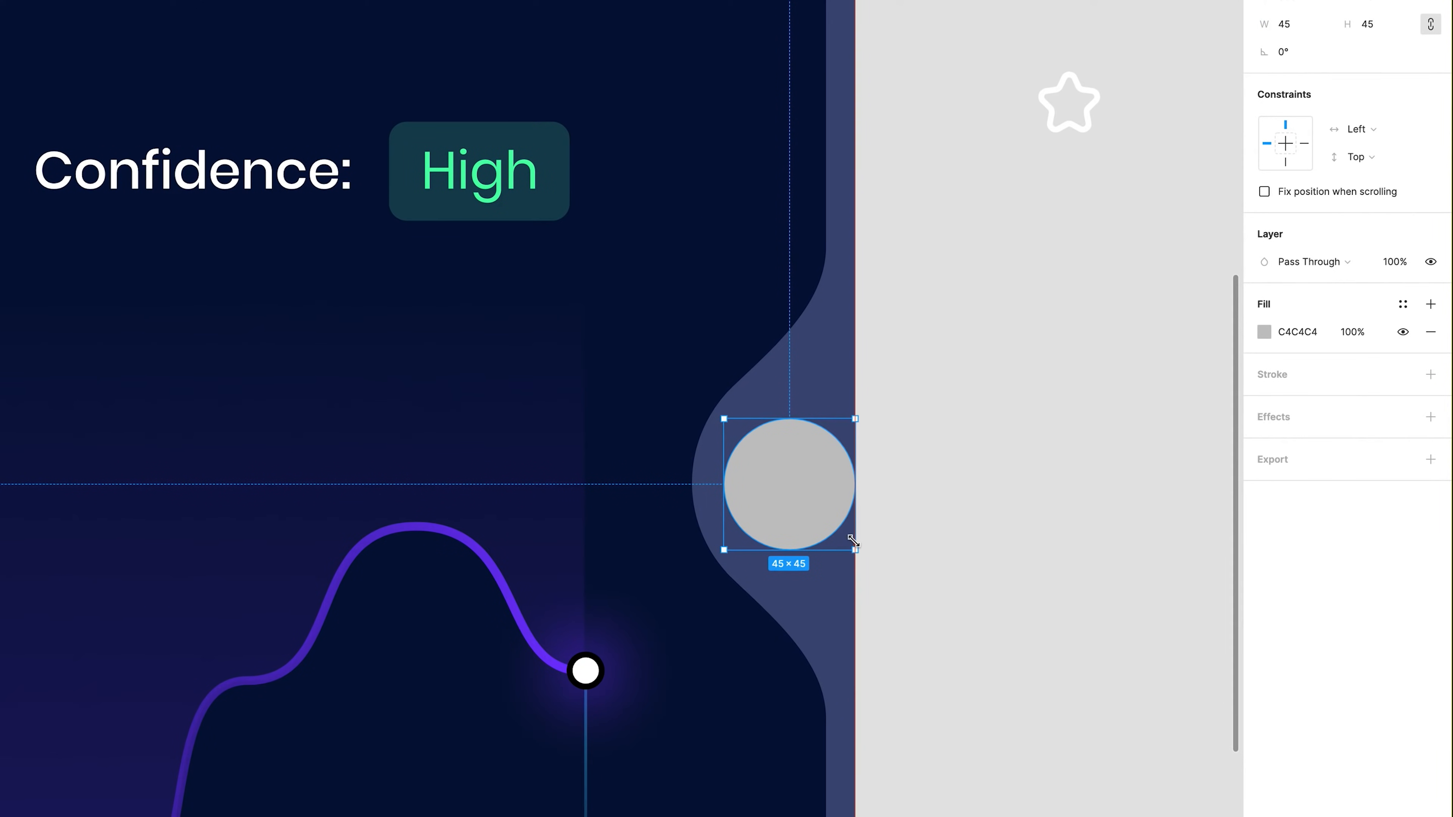
left_click_drag(706, 445, 696, 447)
left_click_drag(849, 554, 833, 542, "alt+shift")
scroll(795, 532, "up", 10, "ctrl")
left_click_drag(1044, 609, 1063, 620, "alt+shift")
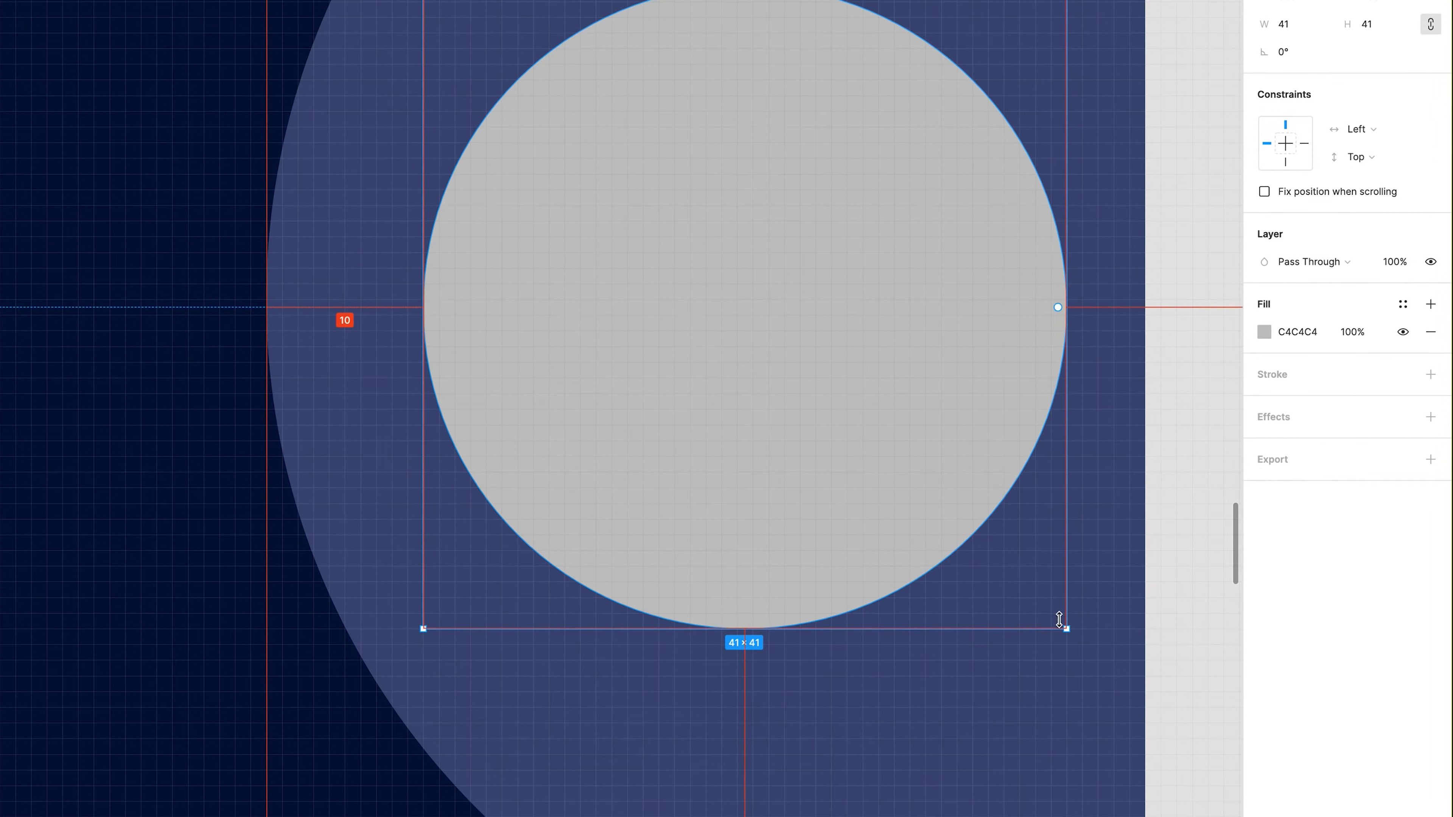
Replace the circle's fill with a 1 px white inside stroke and lower its layer opacity to 20%.
left_click(1430, 374)
left_click(1431, 332)
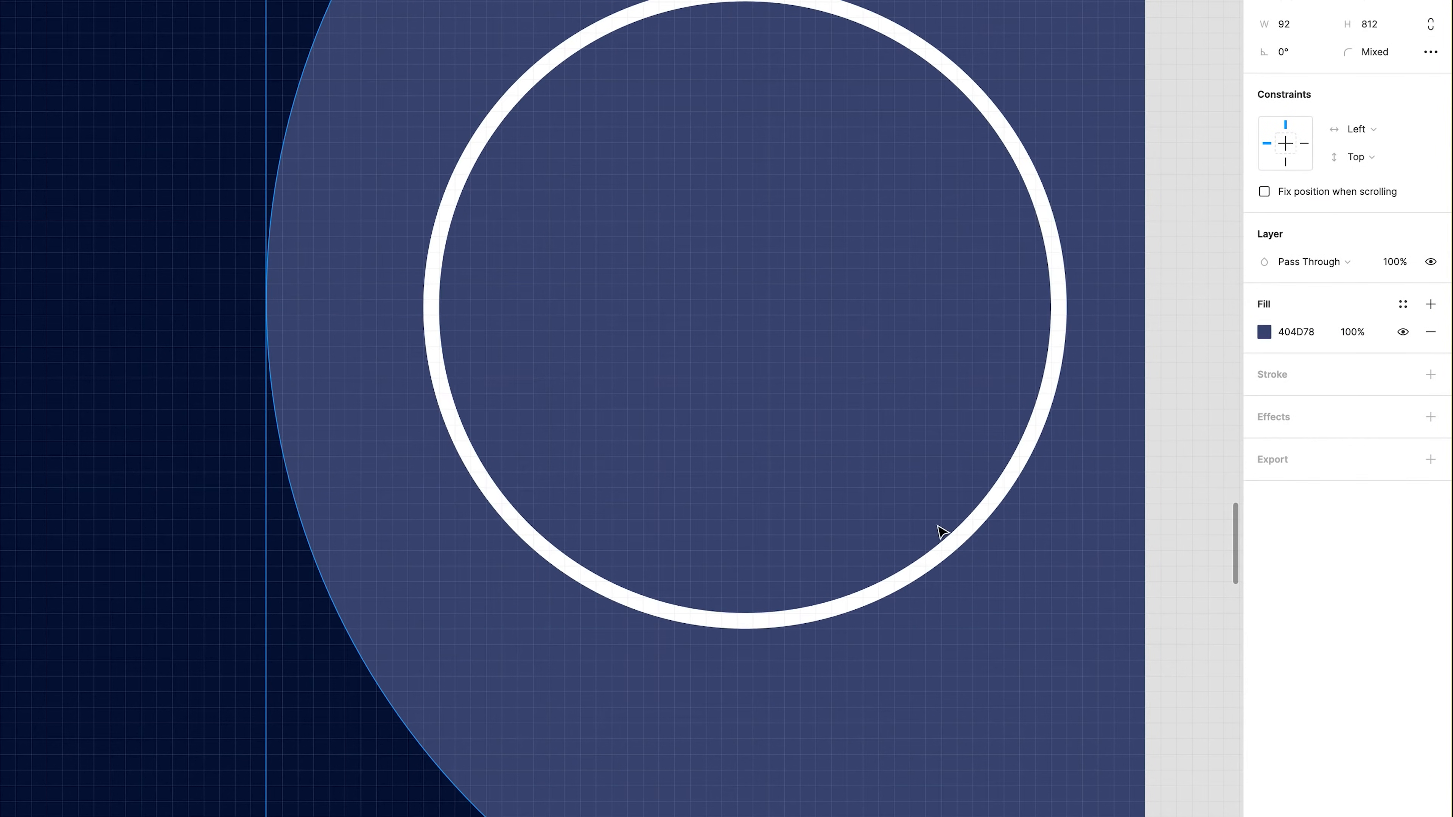
key("8")
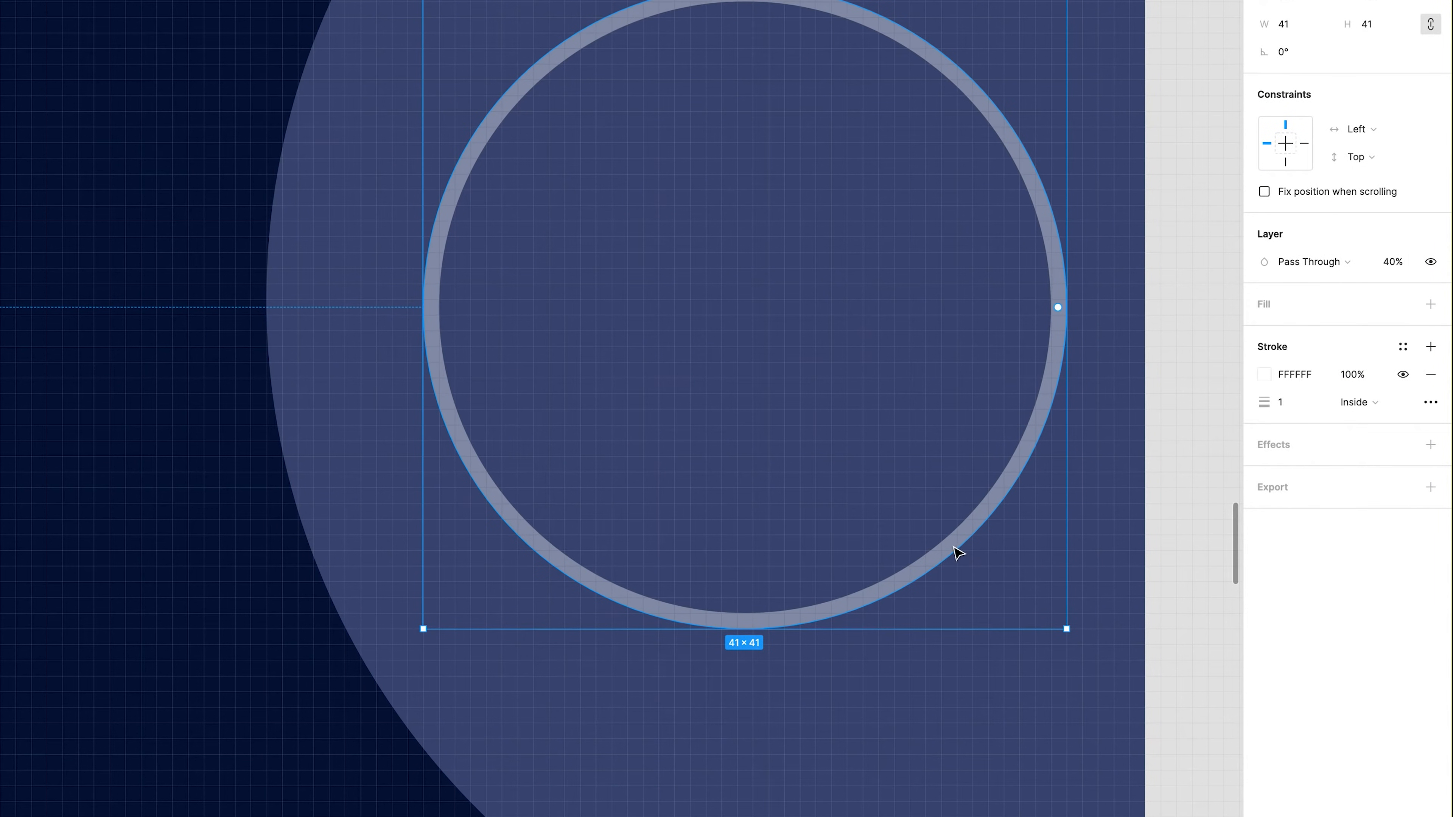
Shrink the outlined circle in the bulge about its centre to 37 × 37.
key("shift+1")
scroll(661, 454, "up", 8, "ctrl")
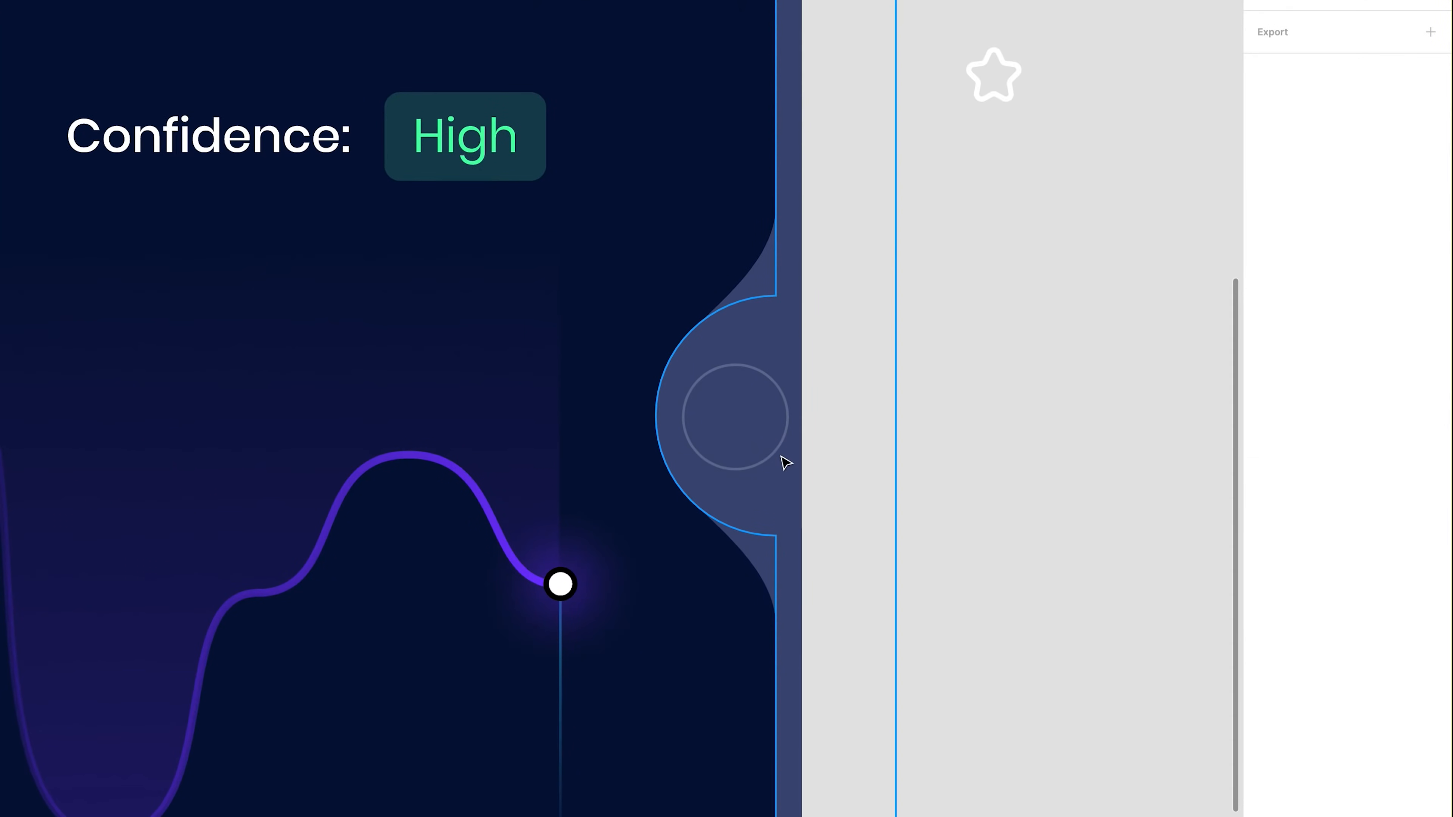
left_click(781, 458)
left_click_drag(783, 468, 782, 466, "alt+shift")
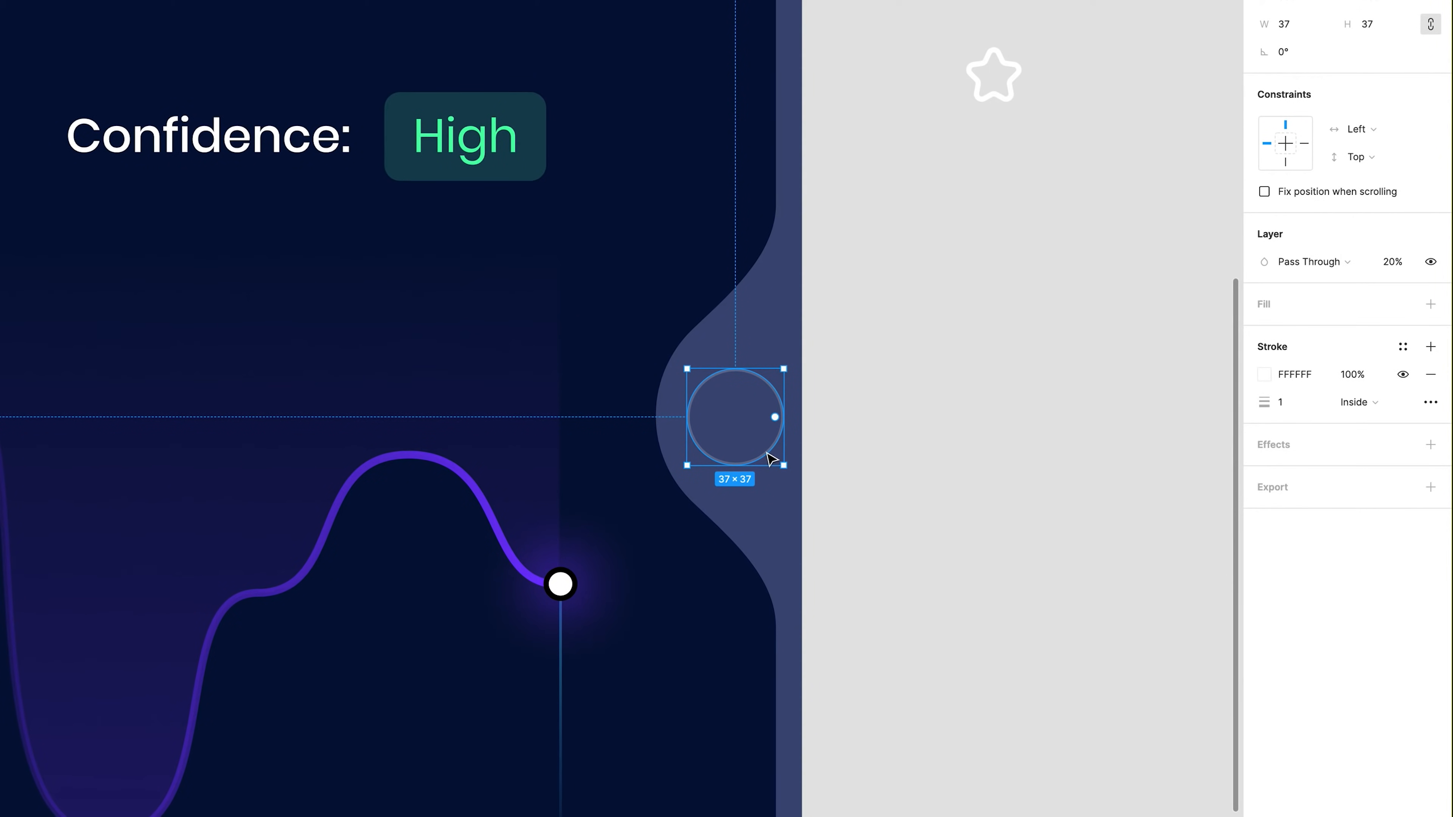
Draw a white left-pointing chevron of about 4 × 8 between the bulge's left edge and the outlined circle.
scroll(664, 421, "up", 6, "ctrl")
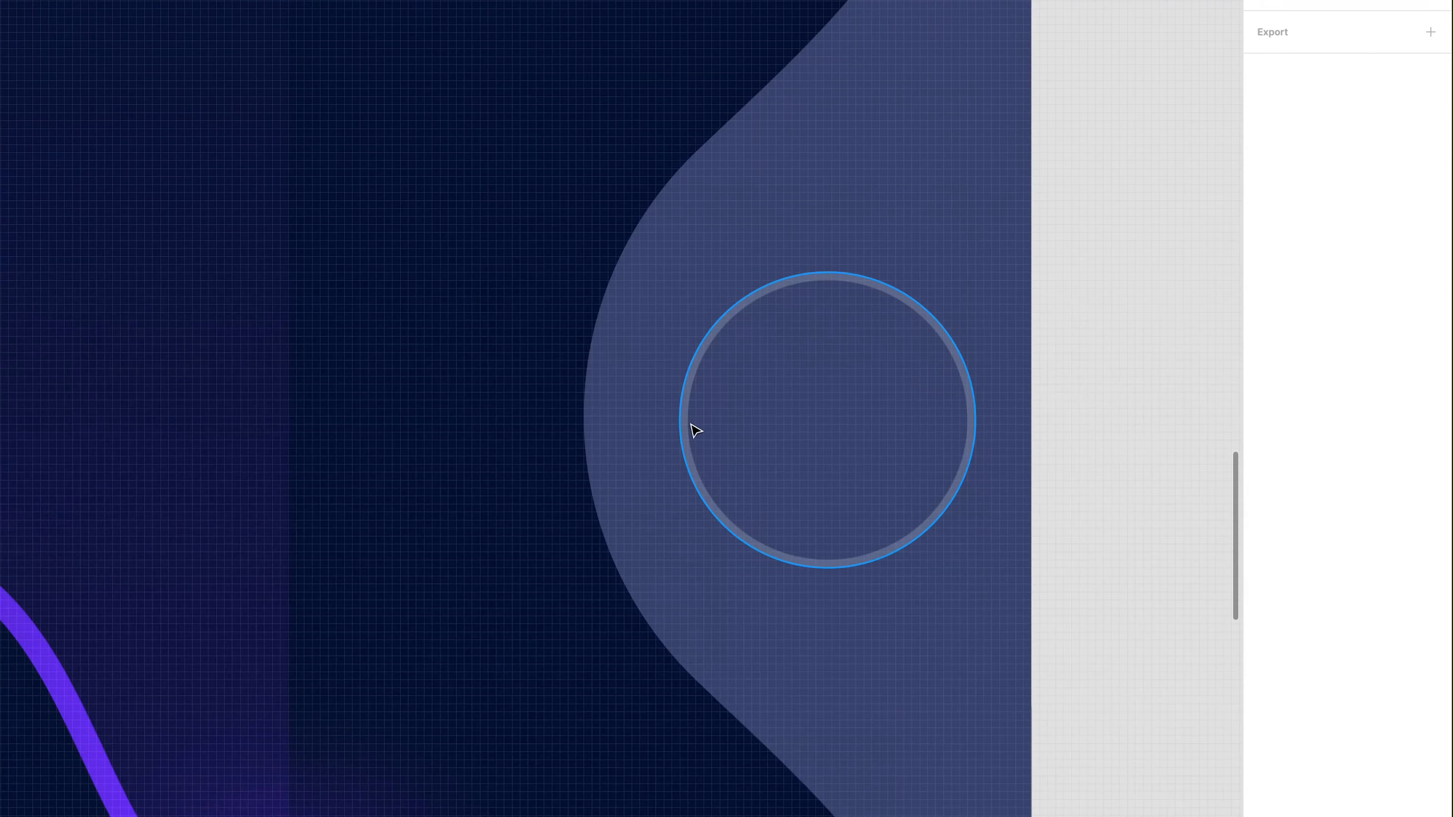
left_click_drag(616, 416, 647, 384)
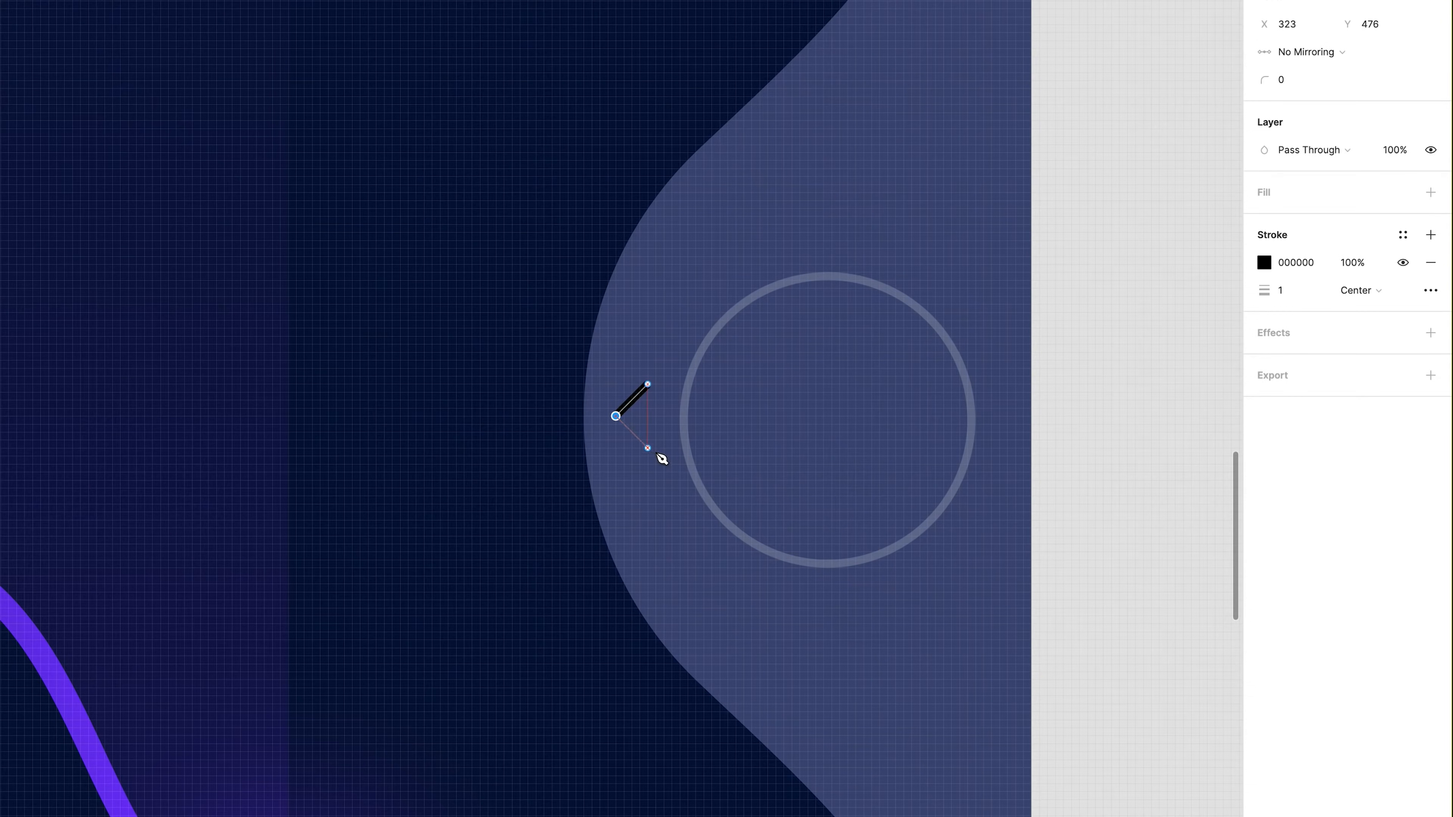
key("Escape")
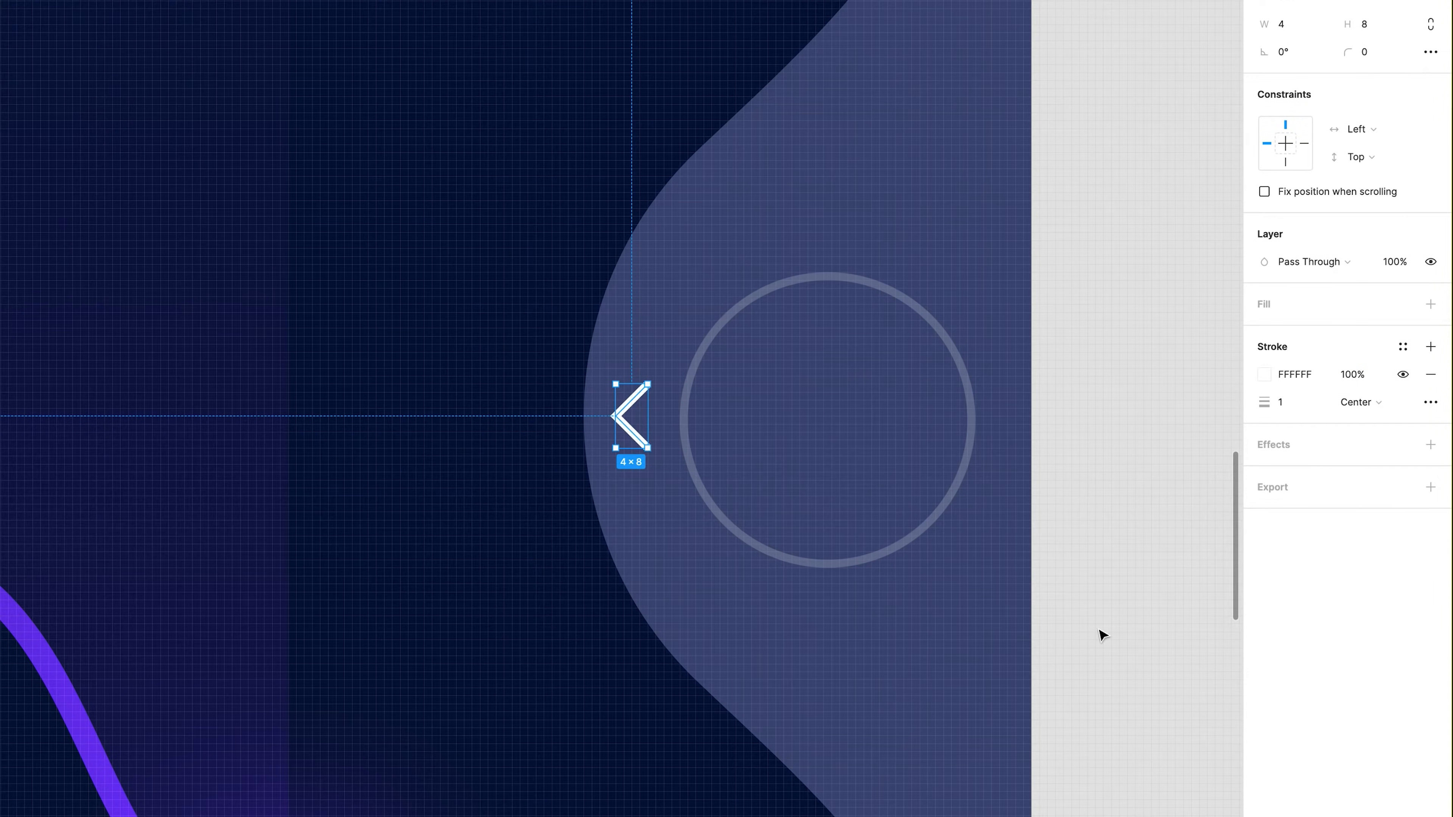
Give the chevron's stroke rounded ends and a thickness of 2.
left_click(1430, 402)
left_click(1252, 591)
left_click(1280, 401)
type("2")
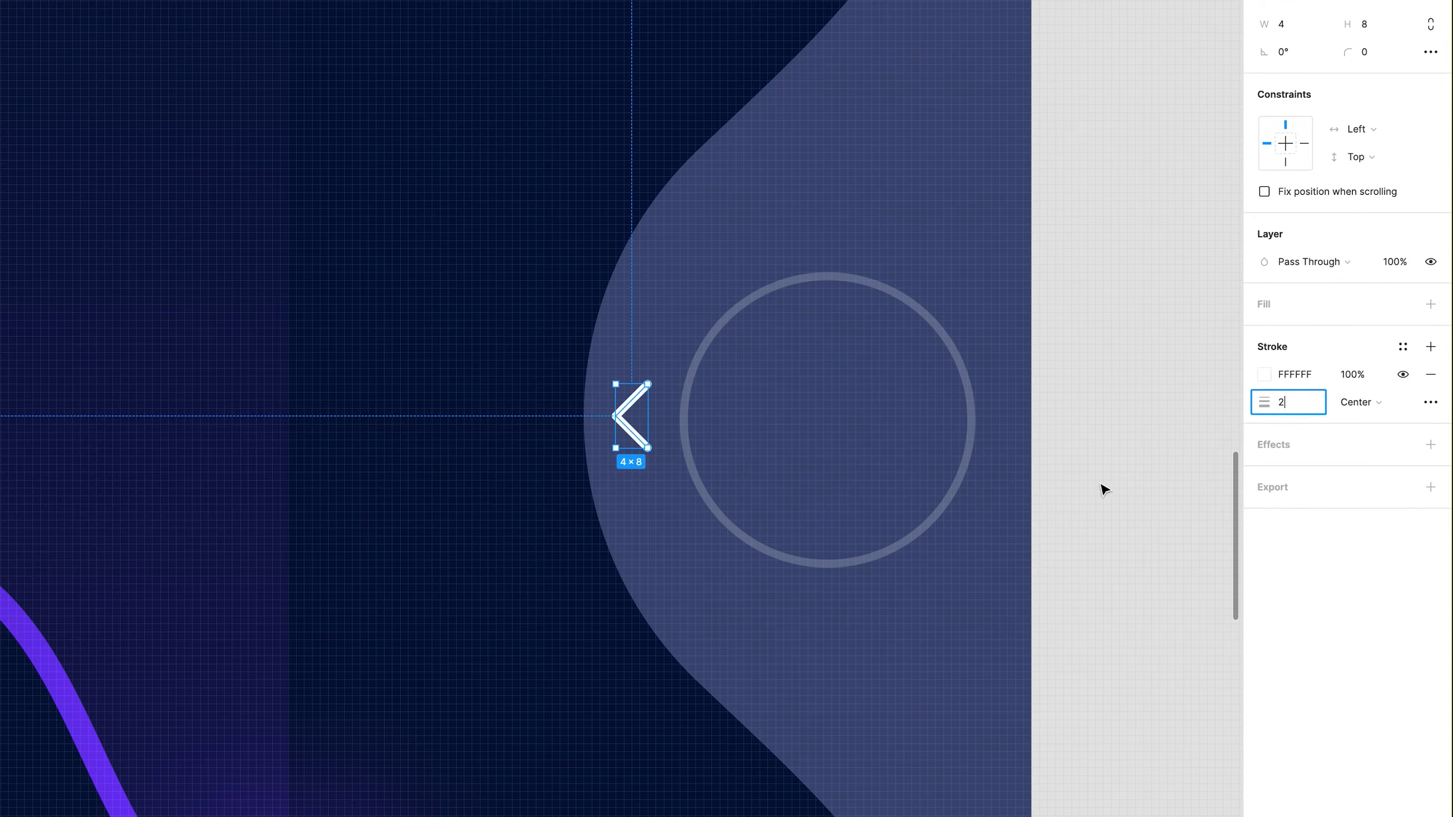
key("Return")
Shrink the chevron to 2 × 6 and set its layer opacity to 70%.
mouse_move(647, 416)
left_mouse_down()
mouse_move(620, 440)
mouse_move(639, 434)
left_mouse_up()
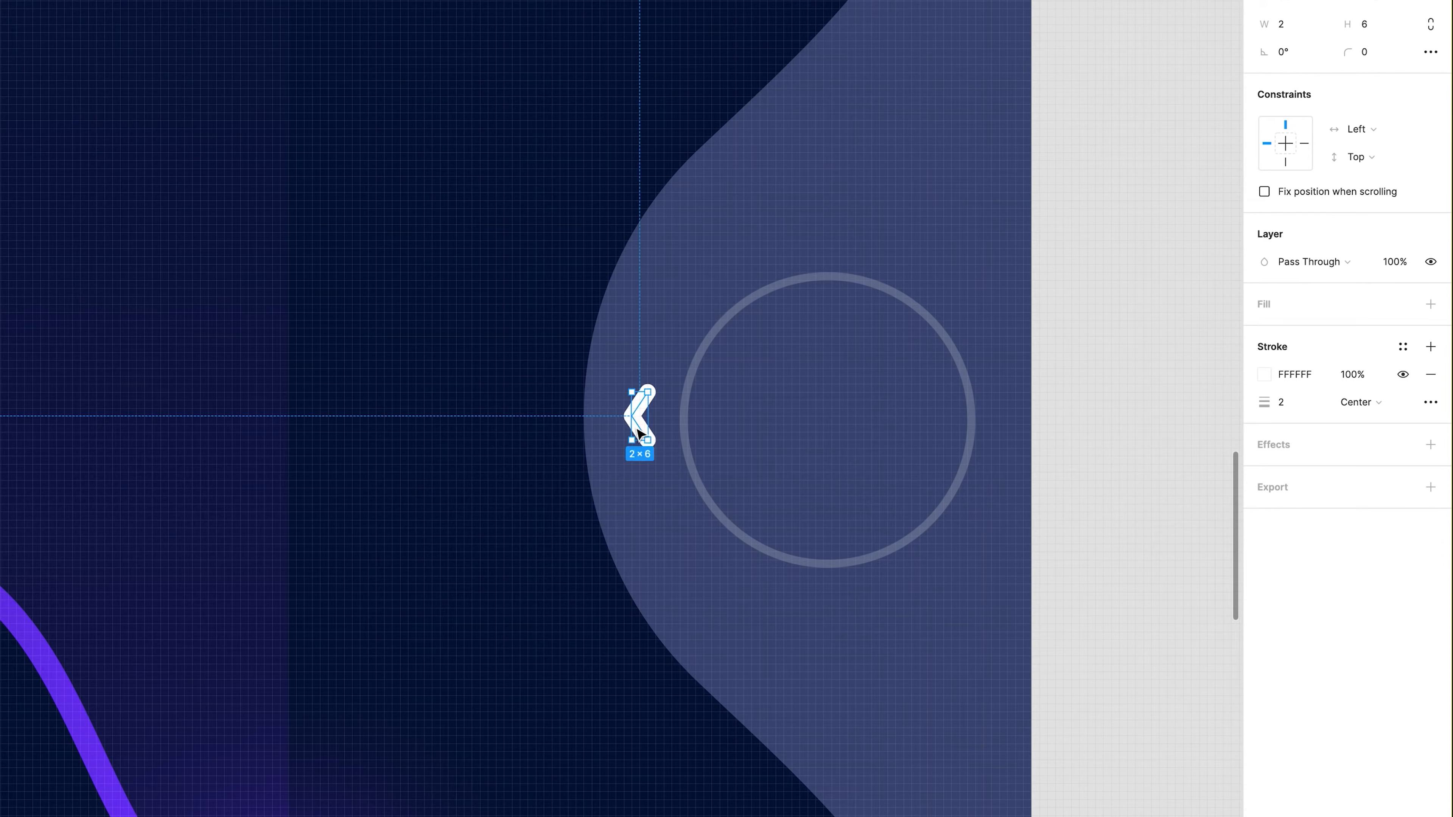
key("6")
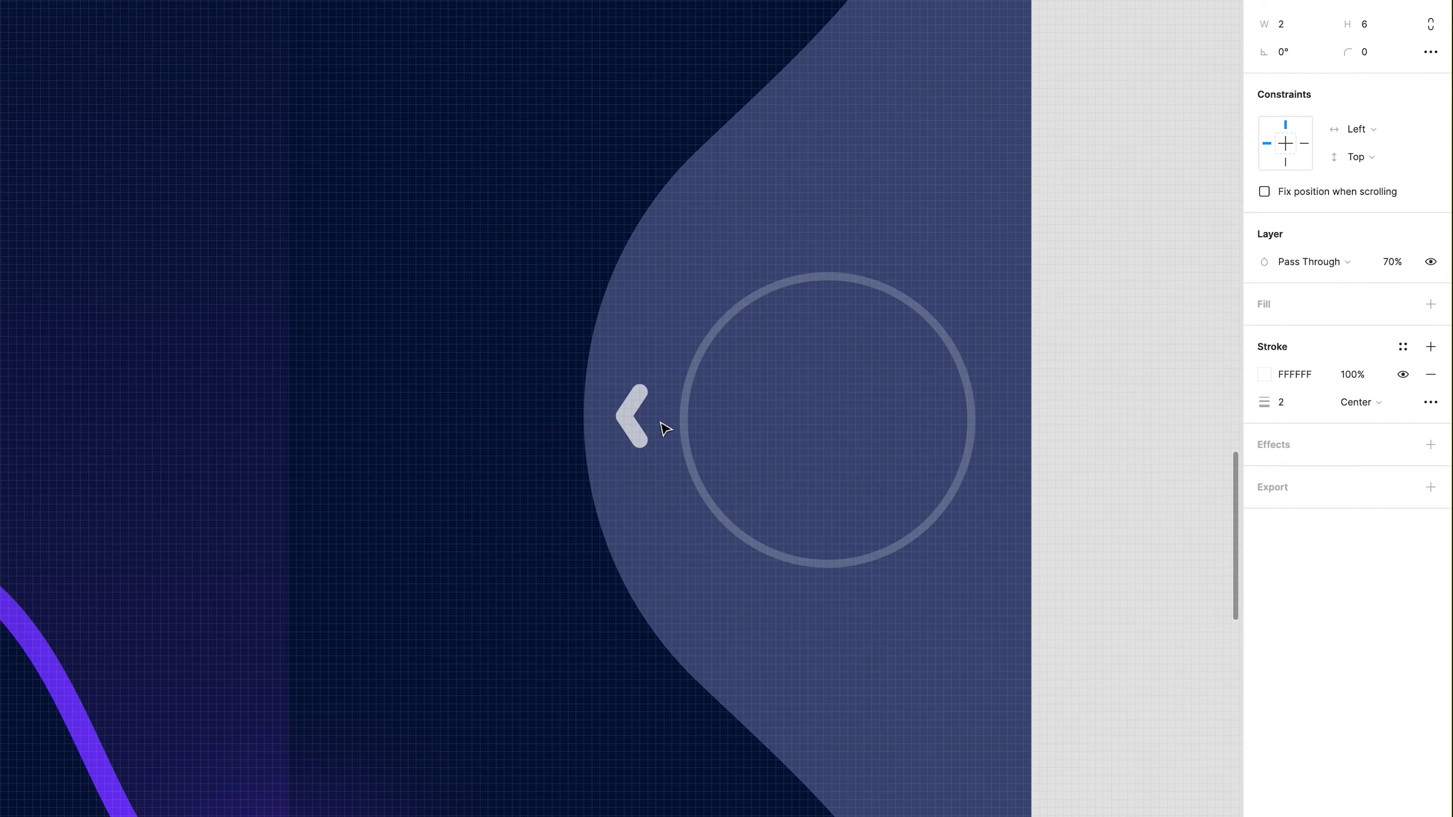
key("shift+0")
Try scaling the bulged edge shape down about its centre to 82 × 726.
left_click(740, 490)
left_click(631, 454)
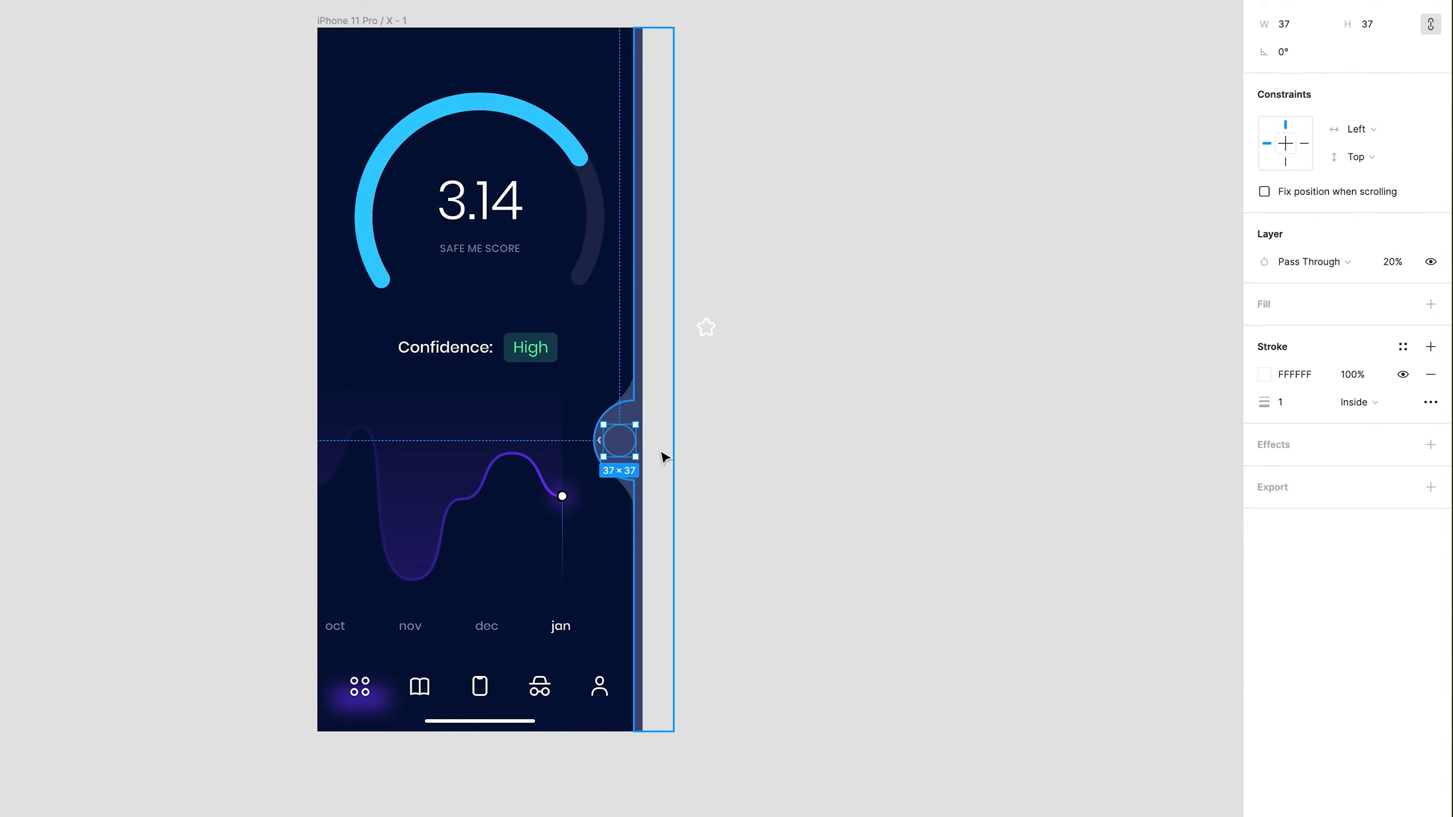
left_click(705, 458)
scroll(604, 469, "up", 5, "ctrl")
double_click(646, 471)
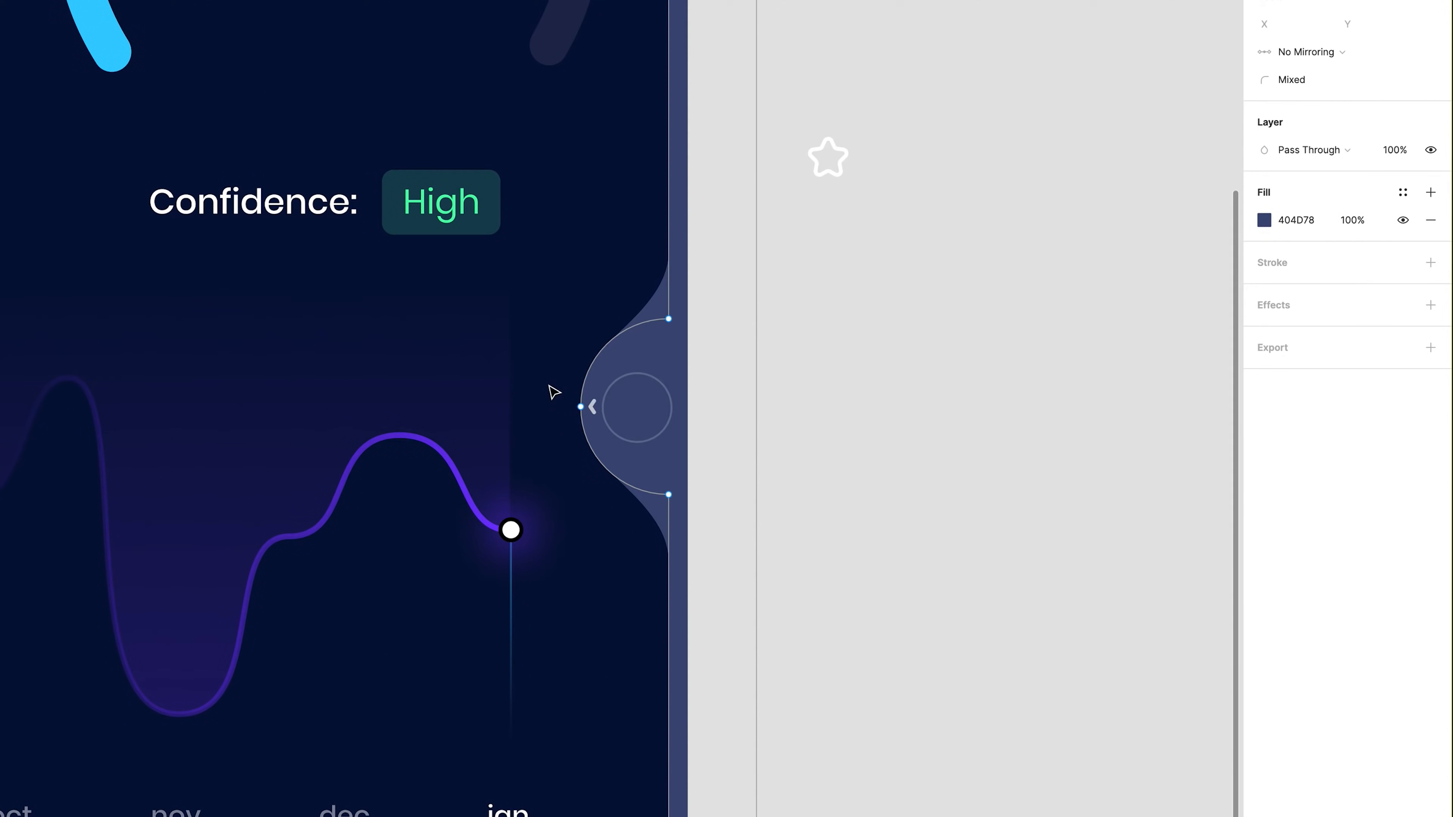
key("Escape")
left_click(830, 444)
scroll(944, 422, "down", 4, "ctrl")
left_click(876, 401)
left_click_drag(922, 687, 905, 636, "alt+shift")
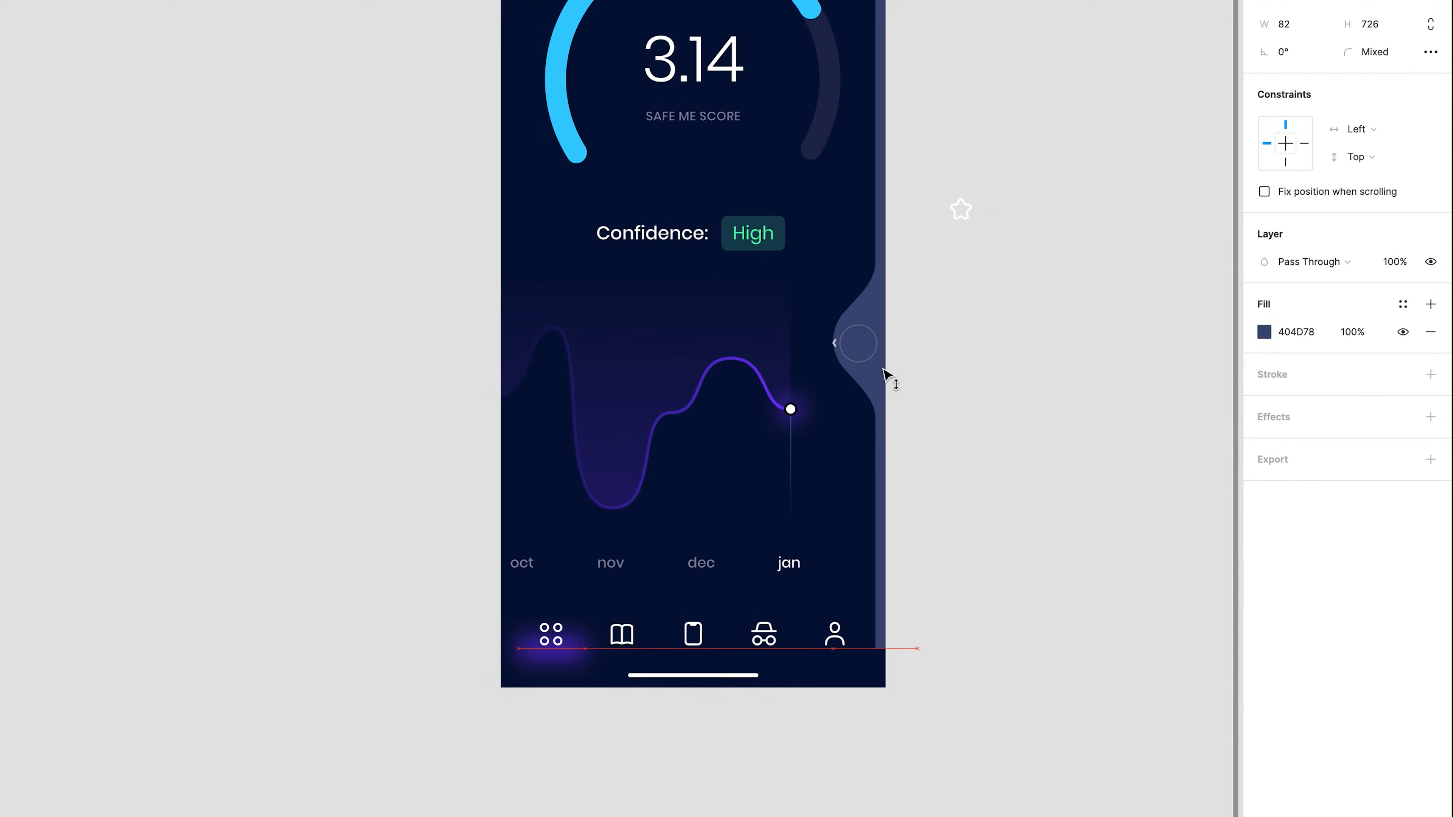
key("ctrl+z")
Resize the outlined circle in the bulge to 36 × 36.
left_click(907, 362)
scroll(926, 453, "up", 2)
scroll(871, 455, "up", 3, "ctrl")
left_click(827, 457)
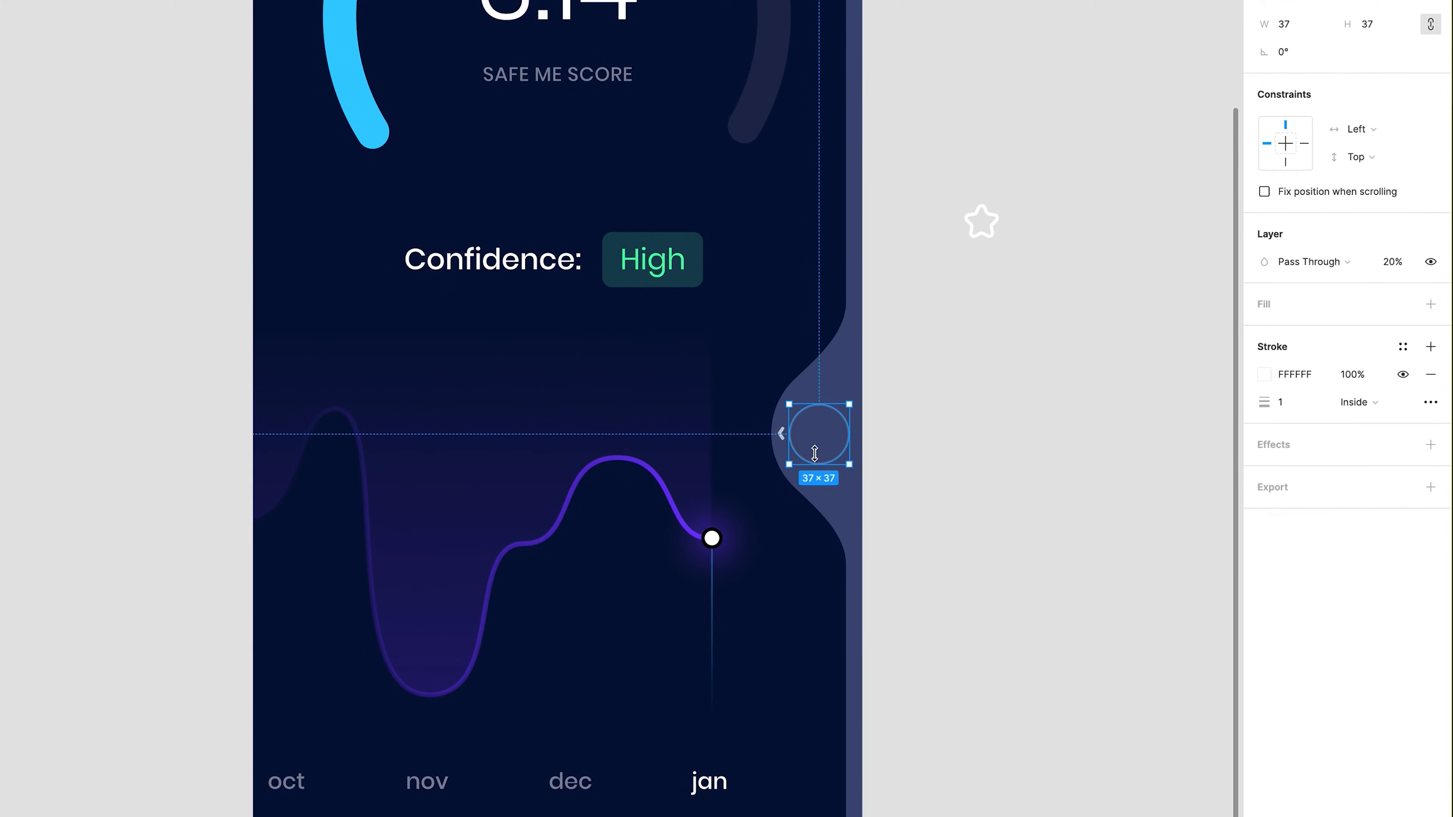
scroll(815, 455, "up", 5, "ctrl")
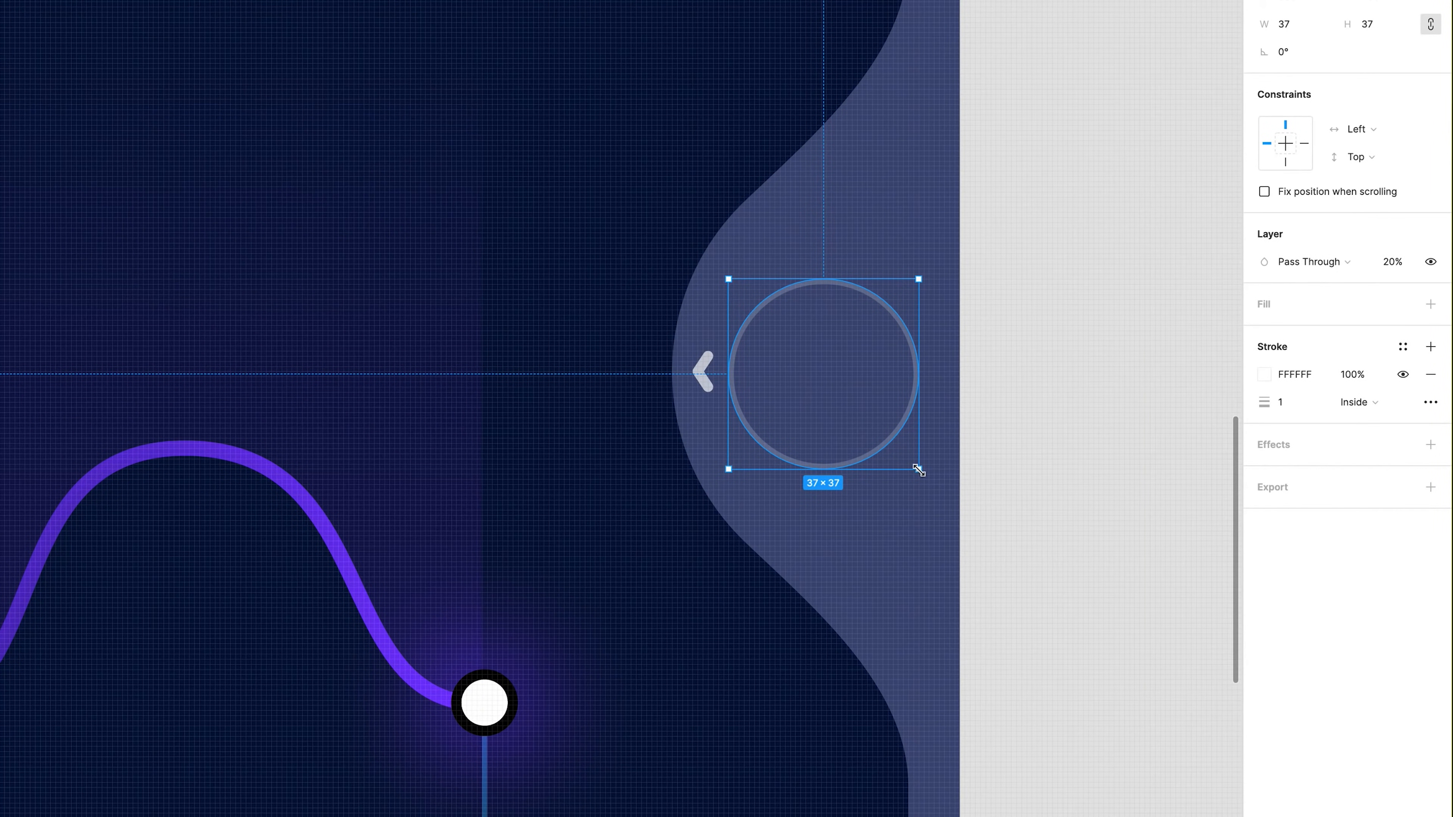
left_click_drag(918, 470, 913, 465)
scroll(1015, 535, "down", 3, "ctrl")
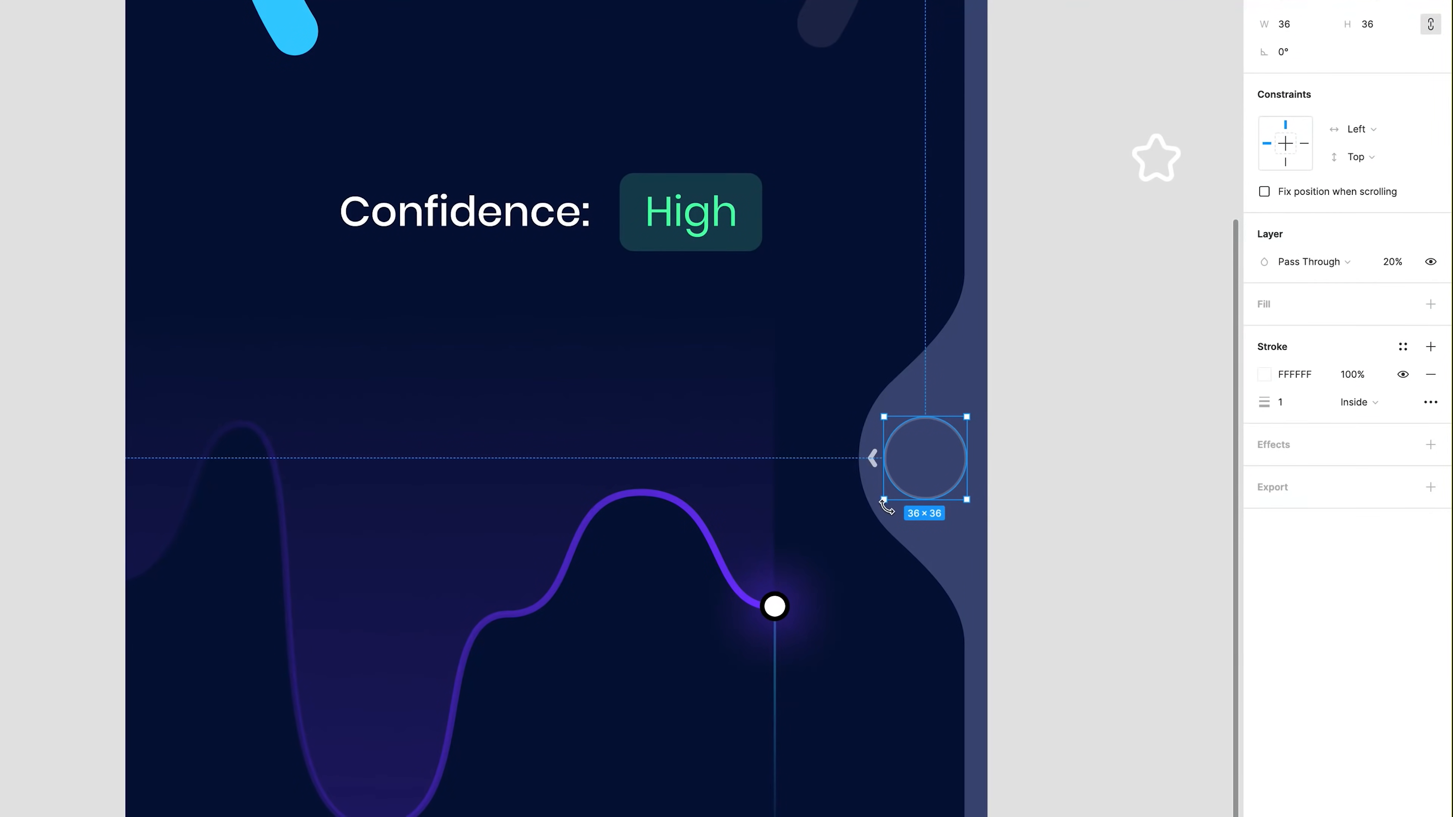
left_click(871, 488)
scroll(868, 483, "up", 5, "ctrl")
left_click(872, 367)
left_click(1006, 448)
left_click(980, 455)
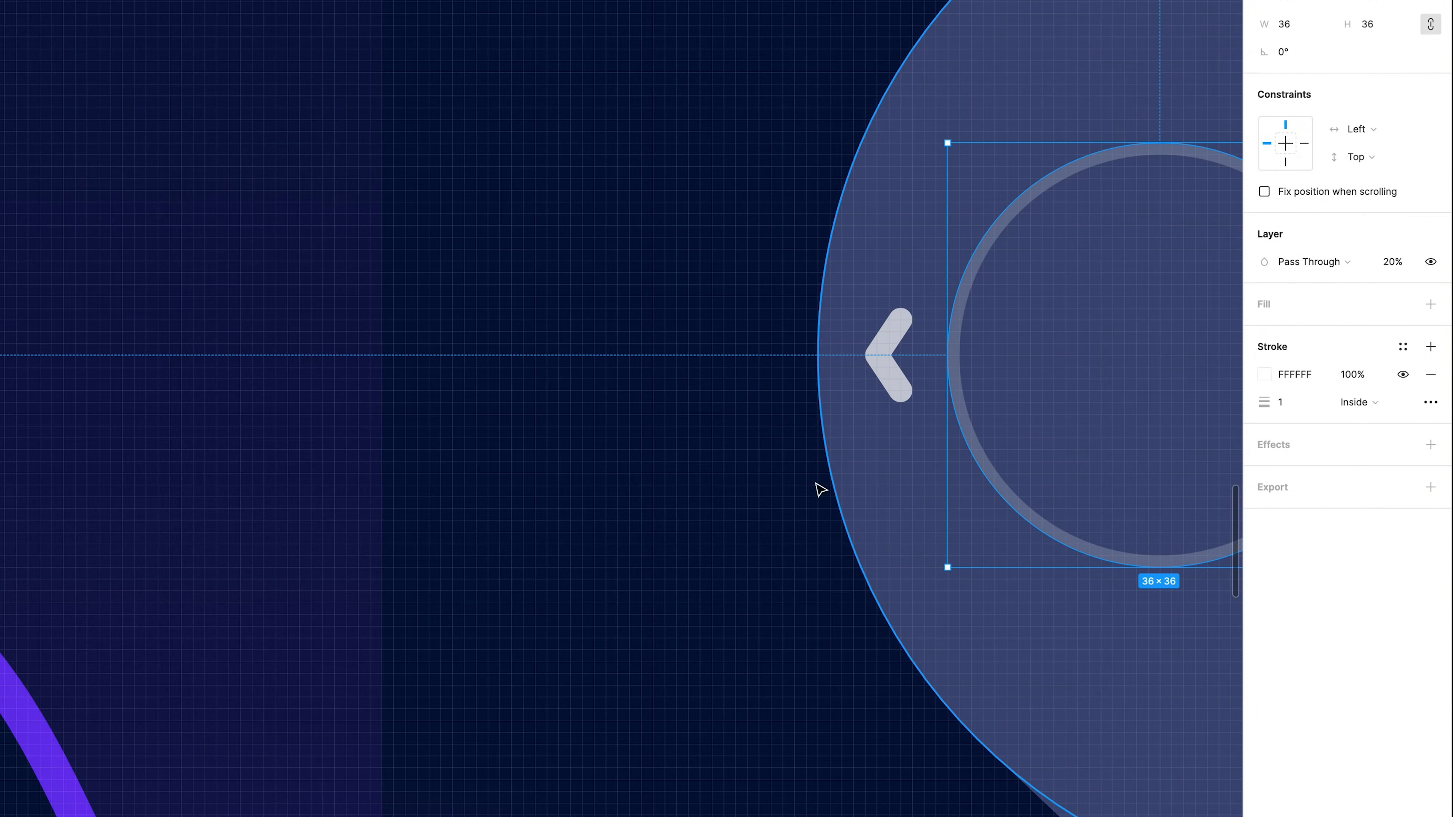
Move the star icon into the outlined circle, shrink it to 18 × 19 and centre it there.
scroll(815, 482, "down", 5, "ctrl")
left_click_drag(993, 222, 813, 453)
left_click_drag(836, 478, 828, 471)
scroll(823, 467, "up", 5, "ctrl")
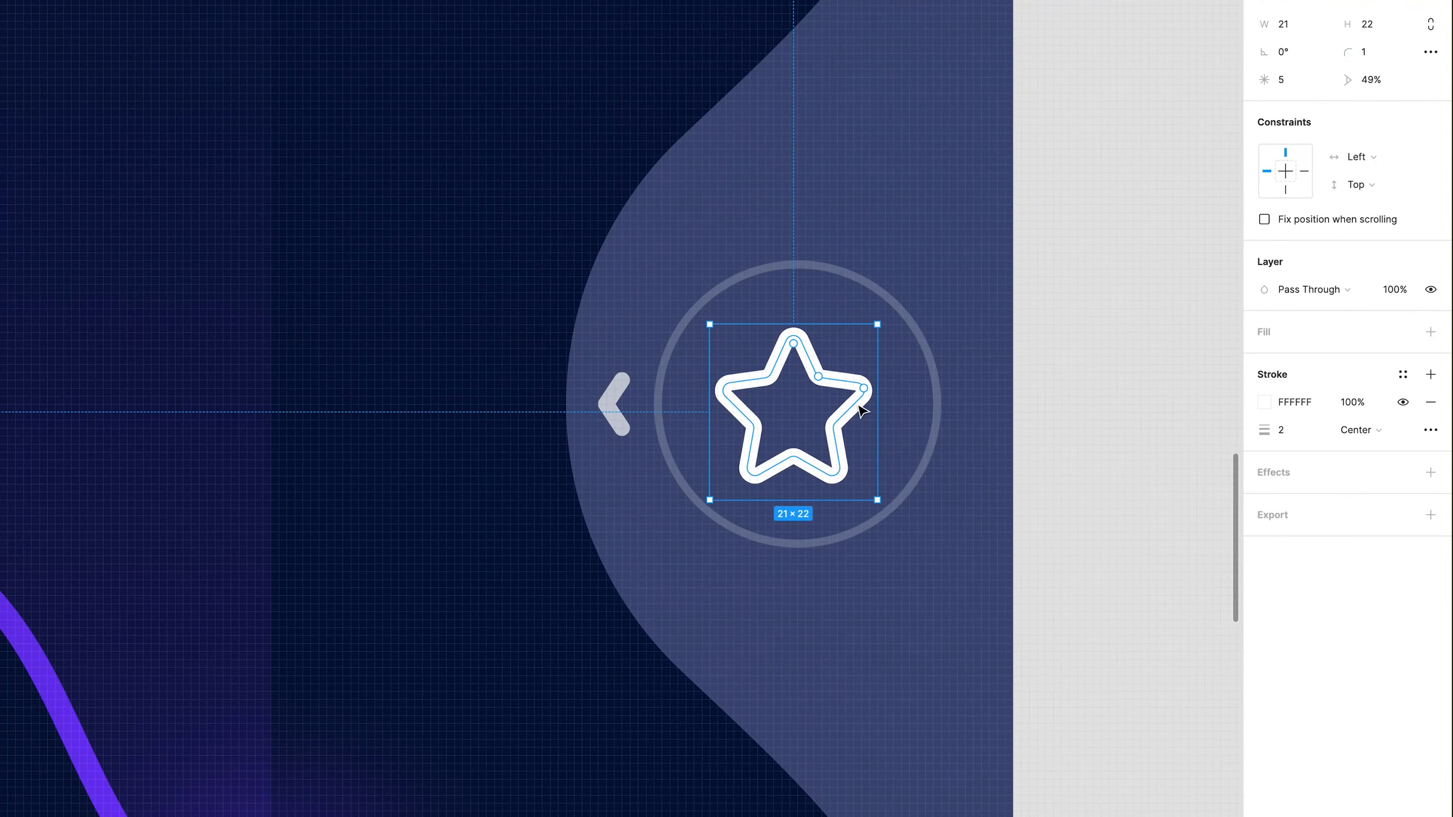
left_click_drag(877, 324, 870, 333, "alt")
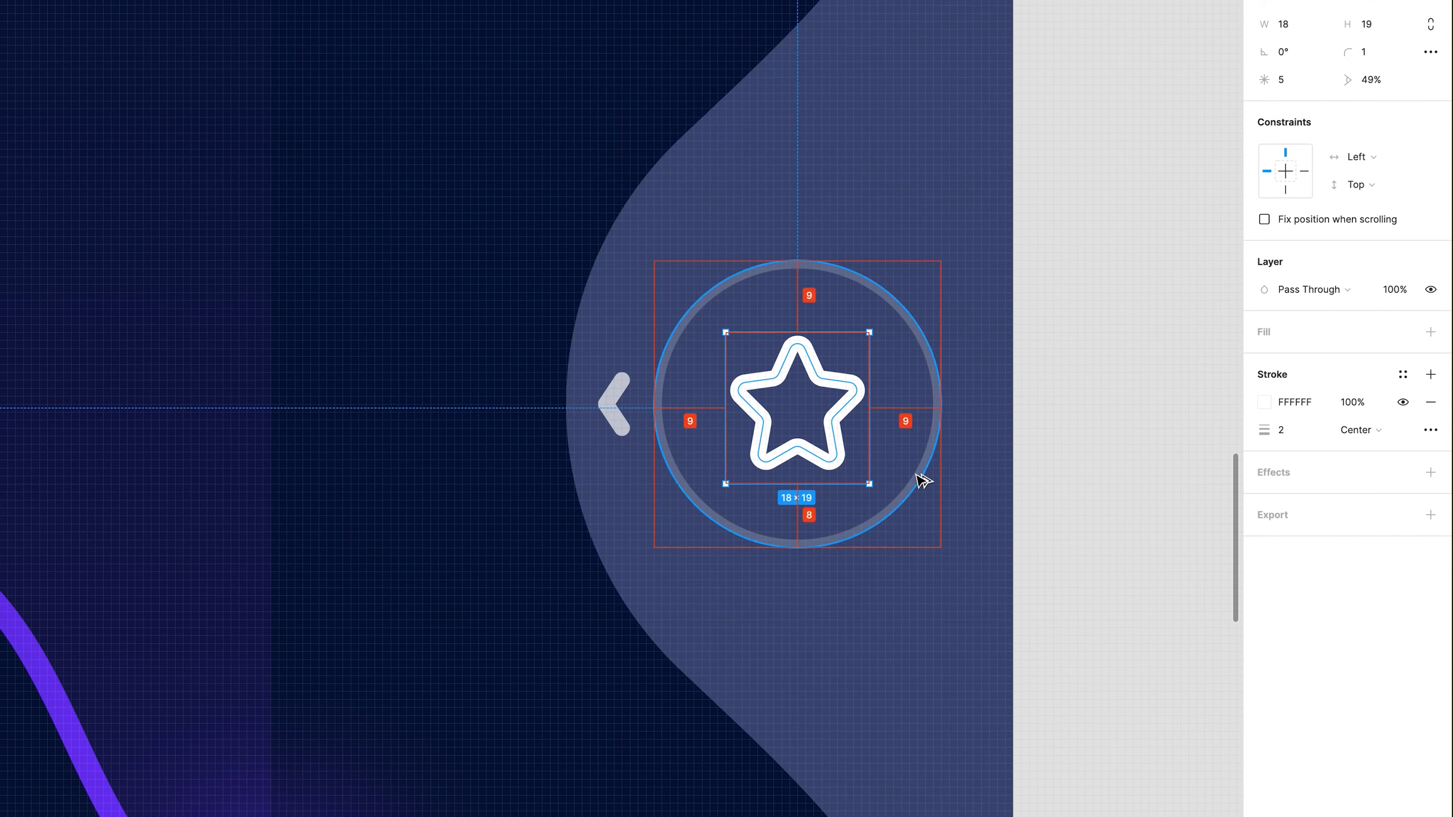
Delete the star icon from inside the outlined circle on the curved side tab.
left_click(1063, 573)
key("shift+0")
scroll(794, 466, "left", 3)
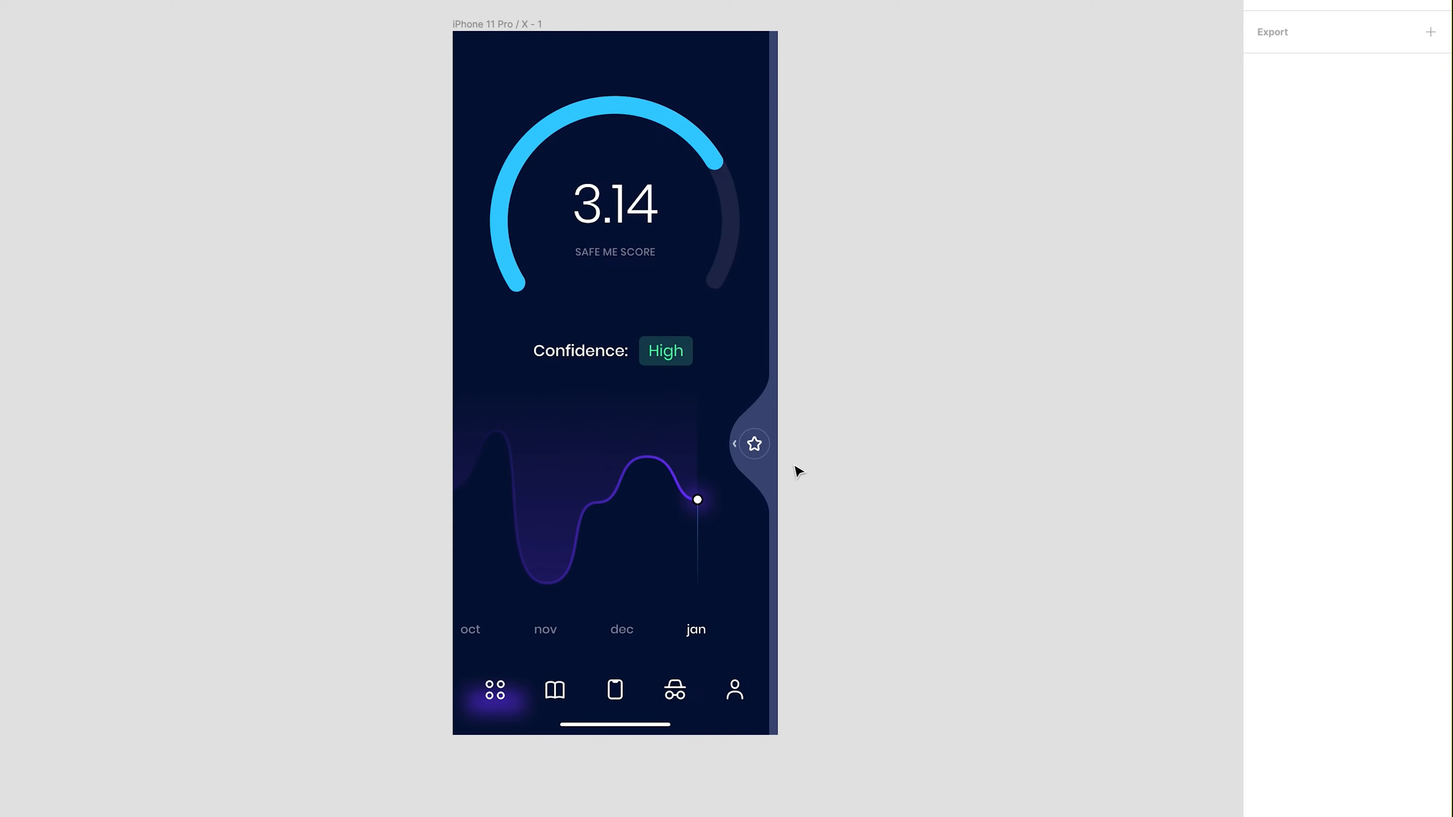
scroll(760, 460, "up", 10, "ctrl")
left_click(692, 269)
key("Delete")
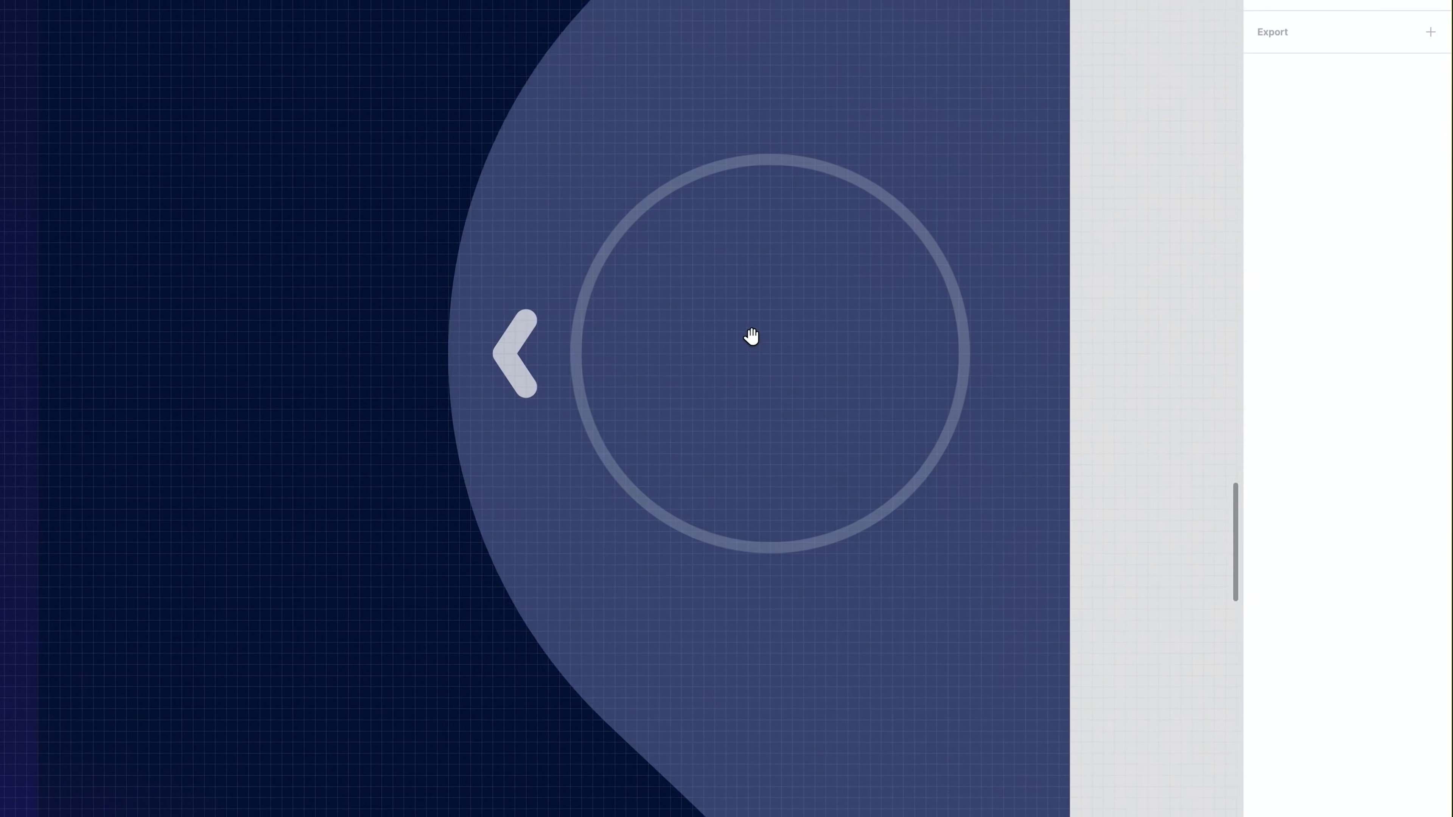
Draw an 11 × 11 square inside the outlined circle and replace its fill with a stroke.
key("r")
left_click_drag(715, 268, 837, 390)
left_click(1430, 374)
left_click(1431, 332)
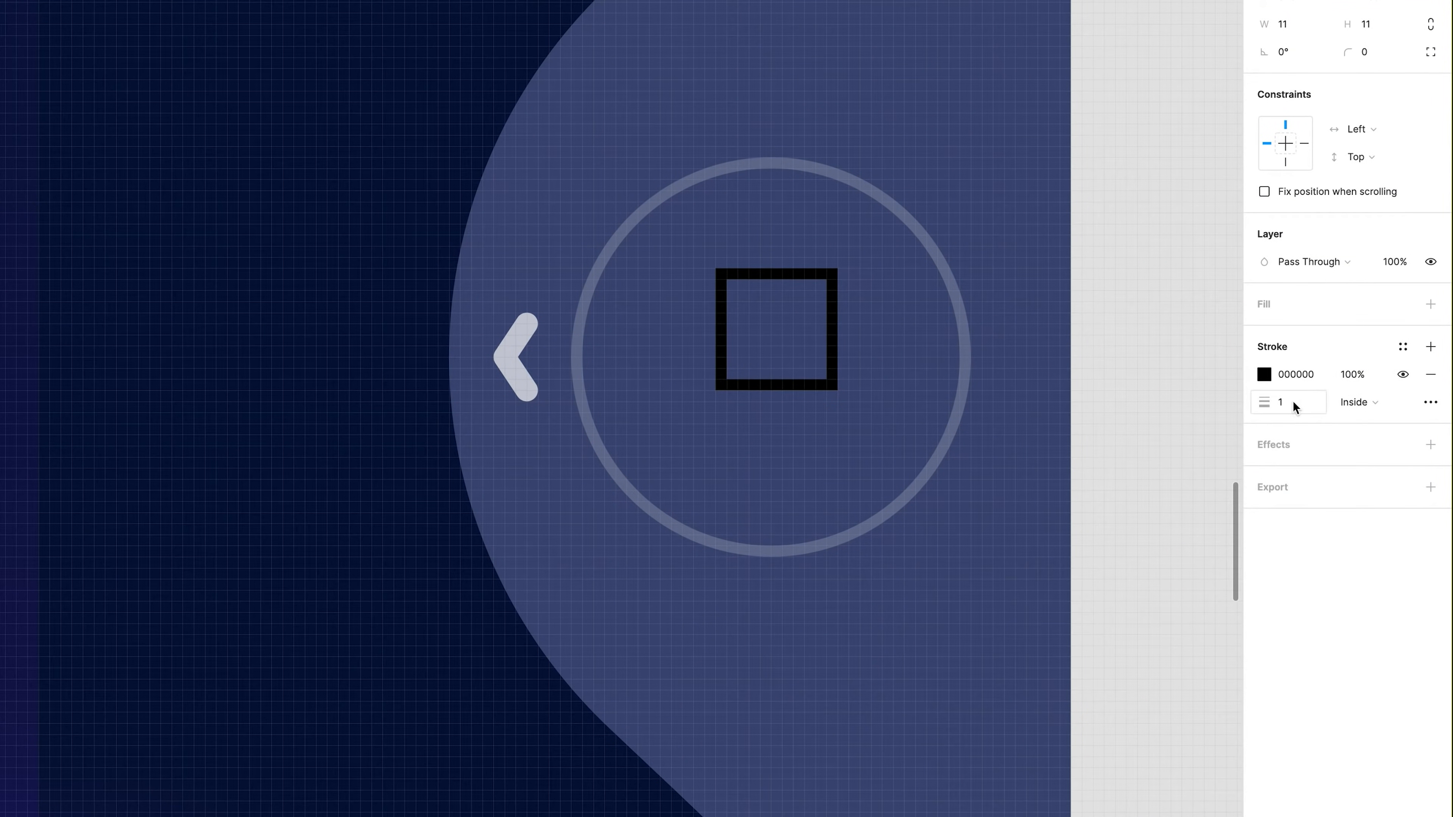
Set the square's stroke to colour FFFFFF, width 2 and centre alignment.
left_click(1298, 382)
type("FFFFFF")
left_click(1281, 402)
type("2")
key("Return")
left_click(1361, 402)
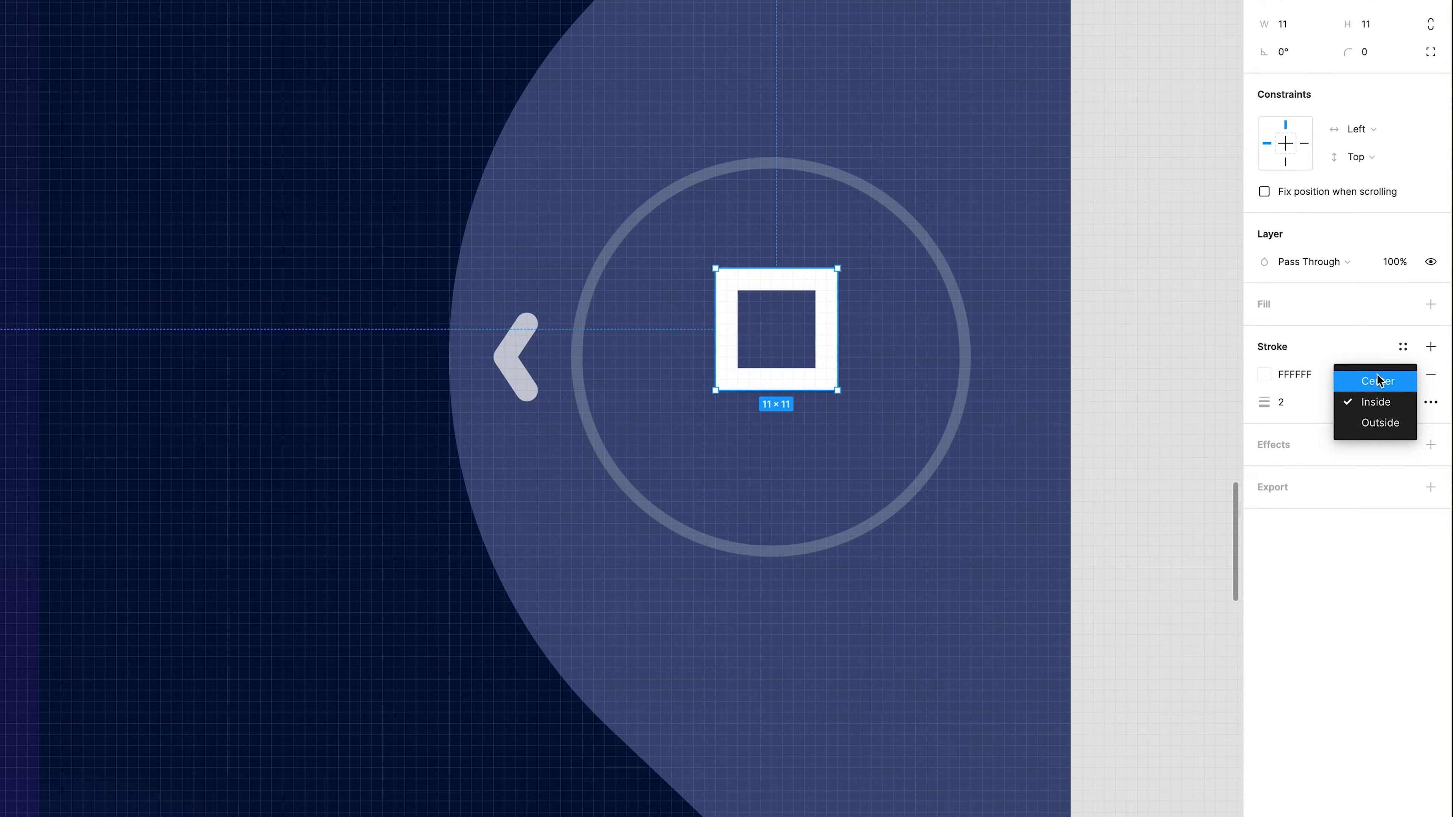
left_click(1378, 379)
left_click(1189, 428)
left_click(828, 343)
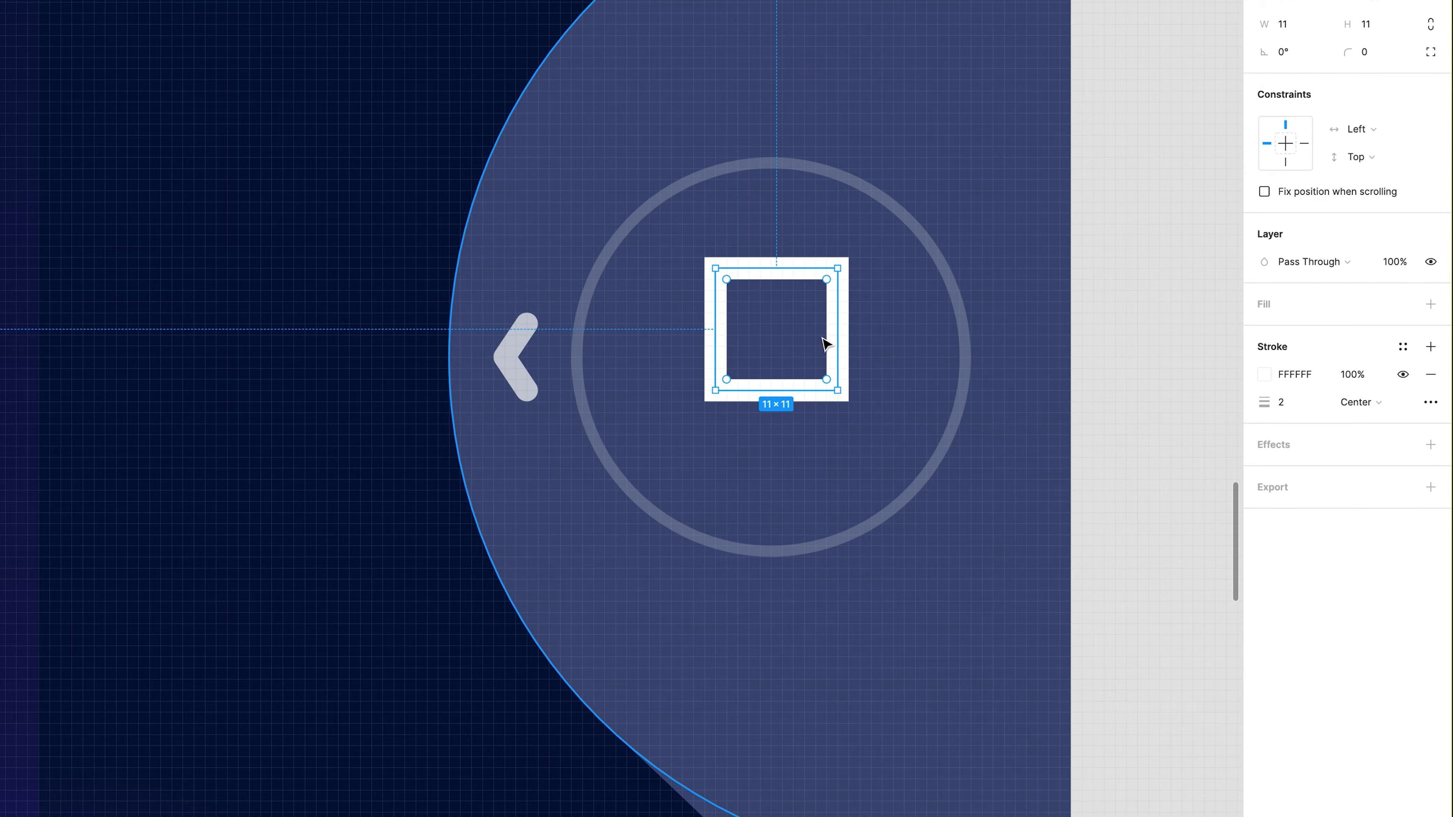
Resize the outlined square to 8 × 9, centred horizontally in the circle.
left_click_drag(715, 330, 704, 330)
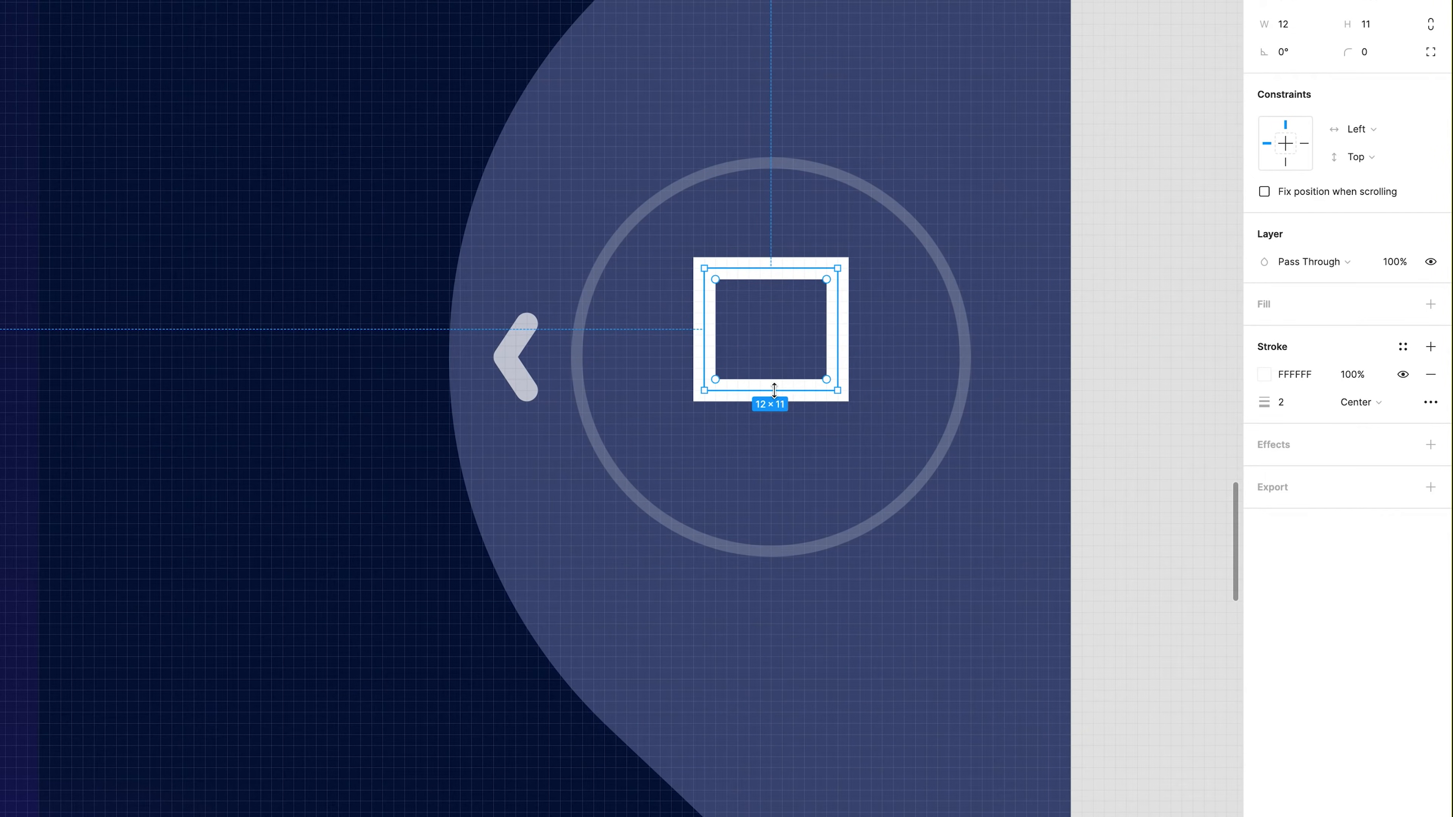
left_click_drag(841, 330, 815, 330, "alt")
left_click_drag(771, 268, 771, 290)
Give the small rectangle's stroke rounded corner joins.
left_click(1431, 402)
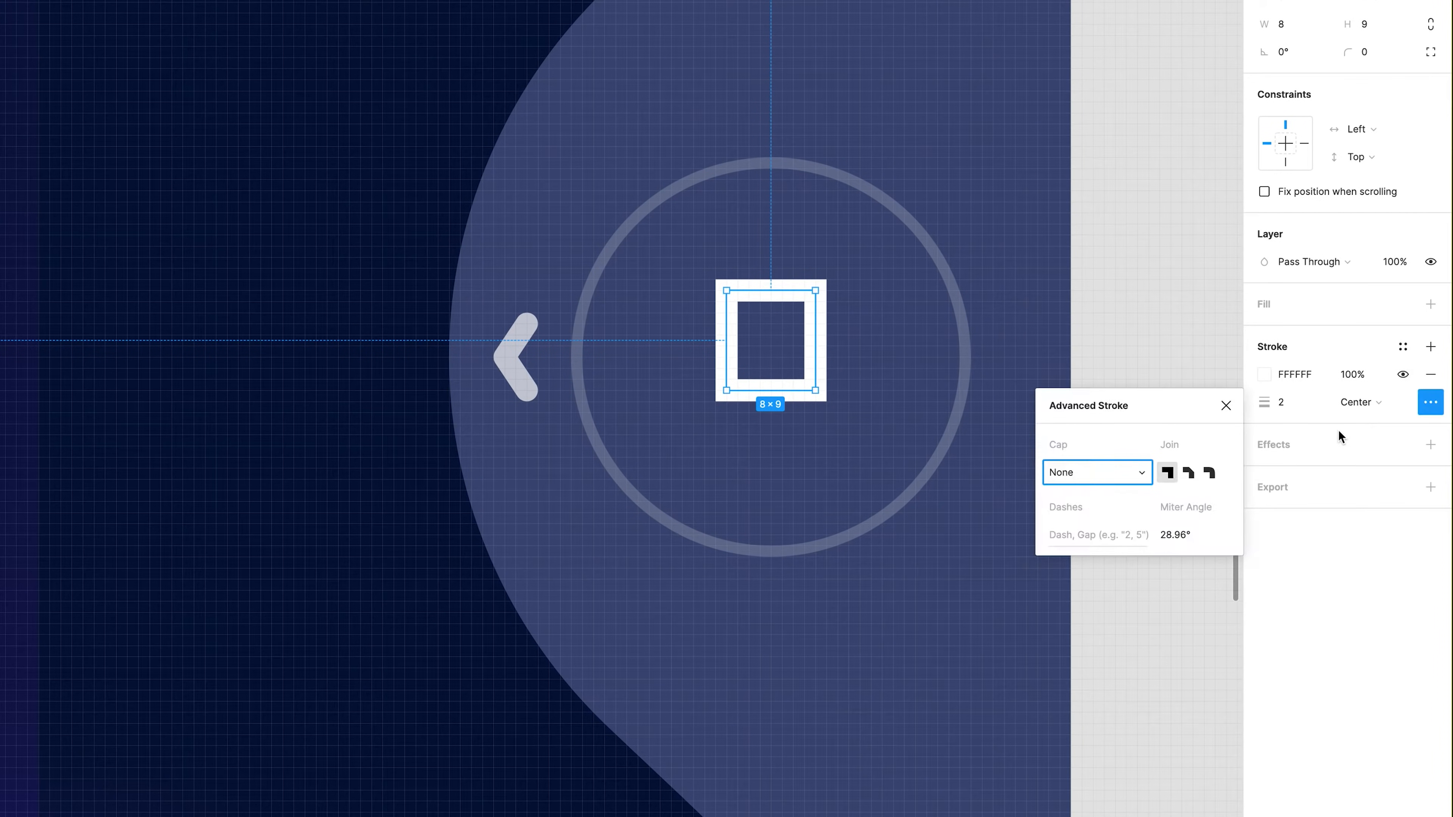
left_click(1075, 471)
left_click(1109, 472)
key("Escape")
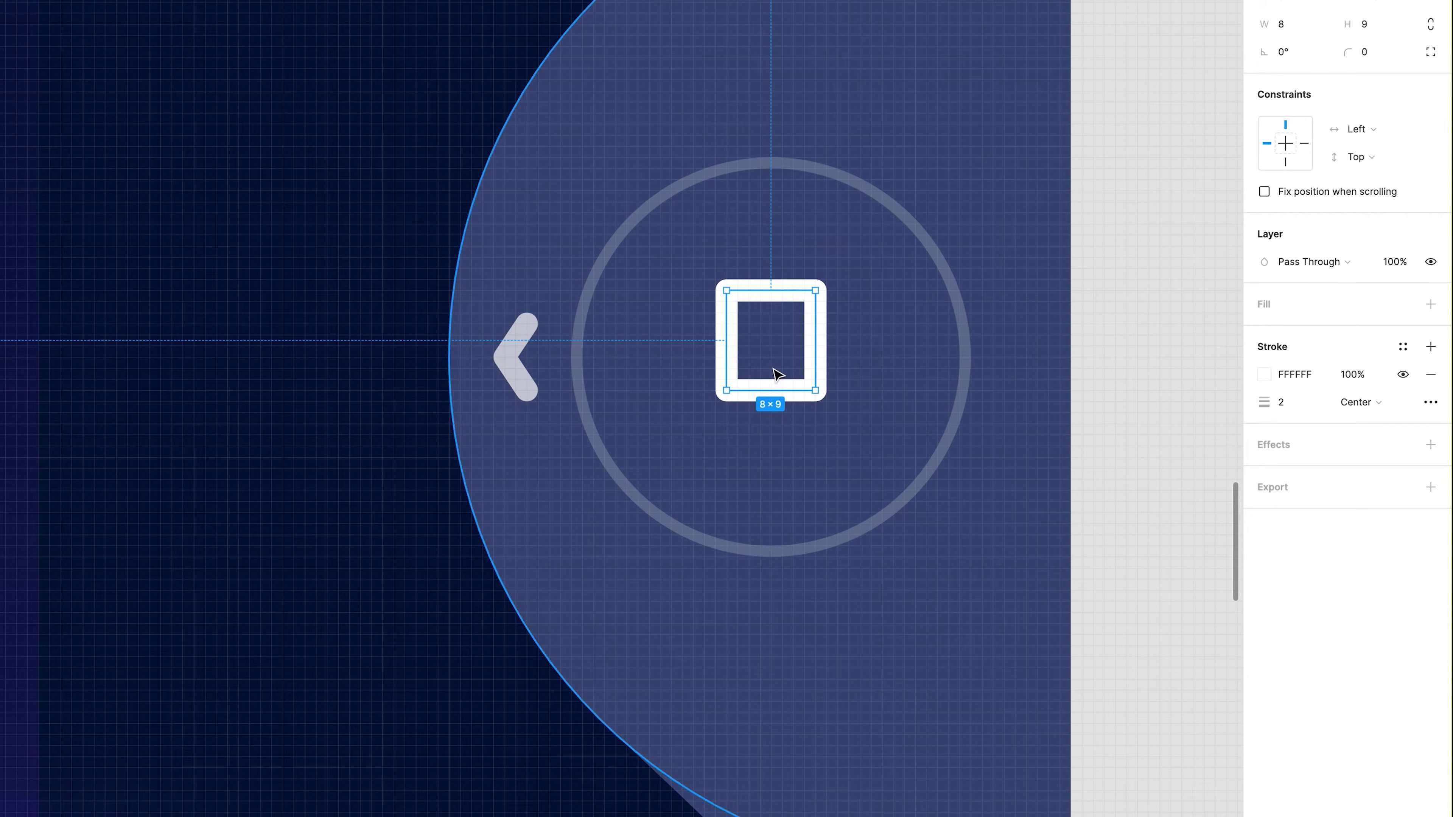
Round the rectangle's two lower corner points with a radius of 26 to form a cup body.
double_click(771, 320)
left_click_drag(701, 372, 835, 404)
left_click_drag(1258, 82, 1311, 81)
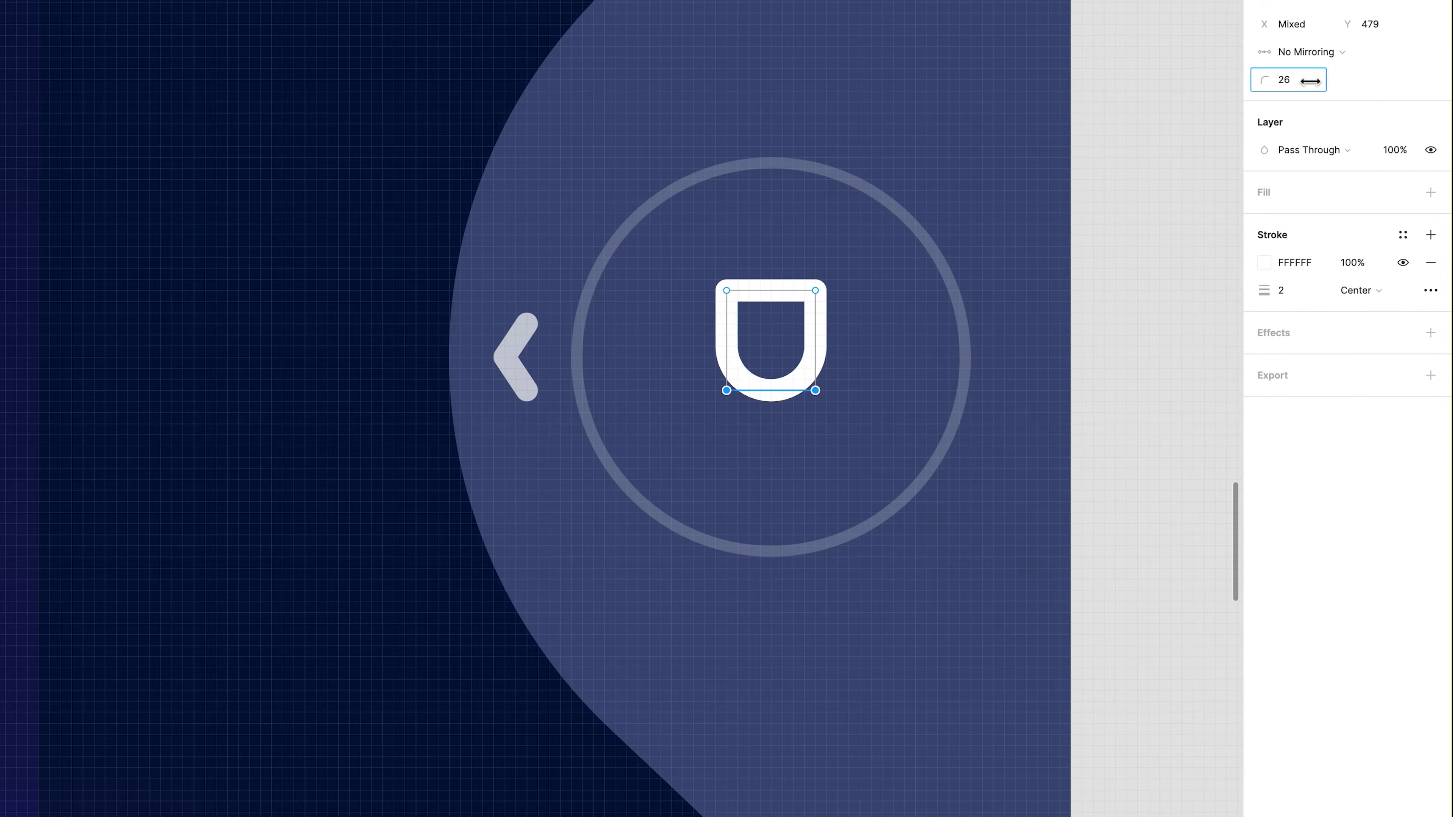
double_click(1134, 517)
Draw an angular open handle path on the cup's left side and give it the cup's white, 2-wide stroke style.
key("p")
left_click(709, 296)
left_click(726, 313)
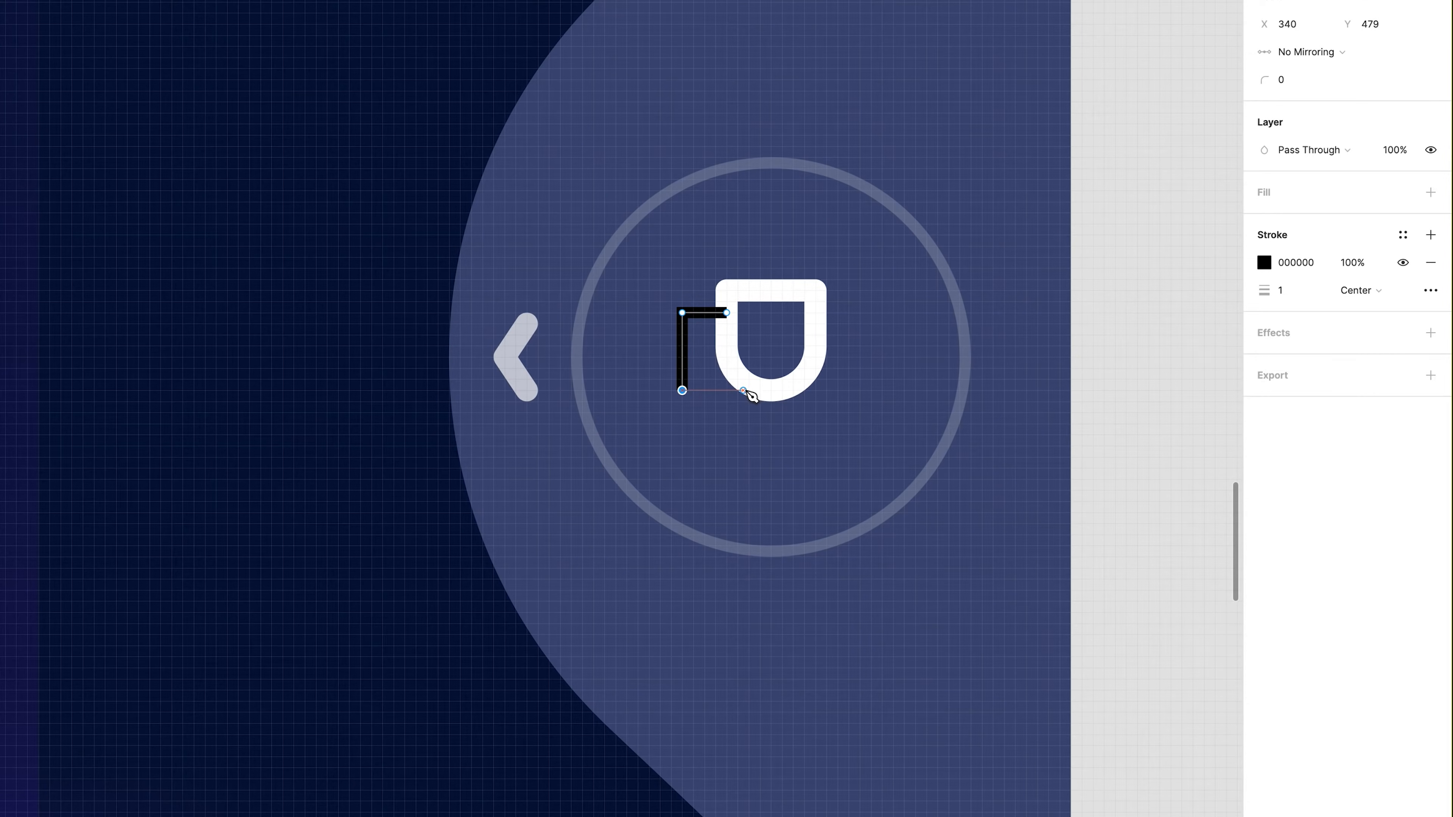
left_click(748, 391)
key("Return")
key("super+alt+v")
Round the handle's outer lower corner and raise its lower edge so the handle is 5 × 6.
double_click(701, 385)
left_click(682, 390)
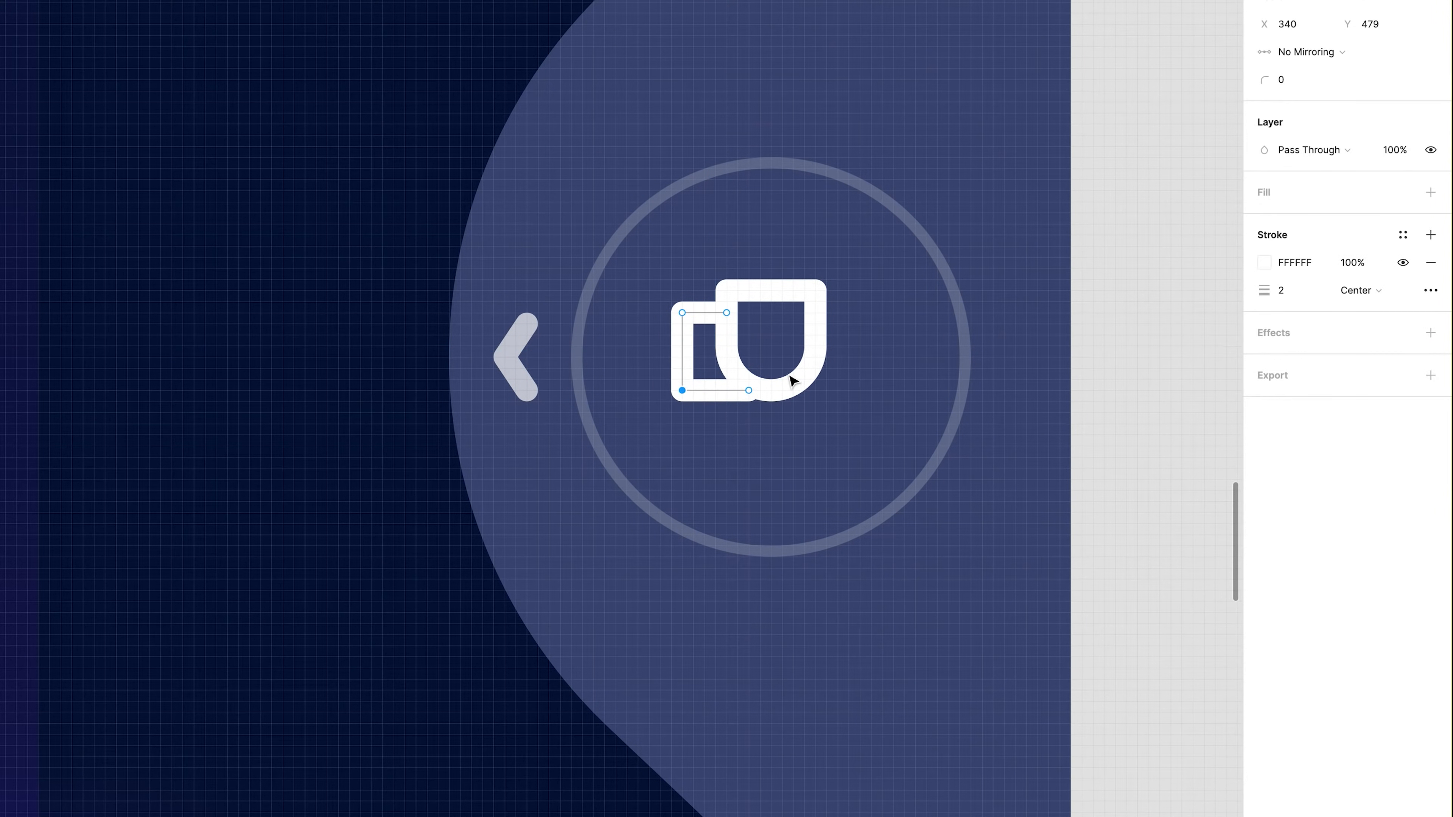
left_click_drag(1265, 83, 1285, 83)
left_click_drag(742, 391, 742, 381)
key("Escape")
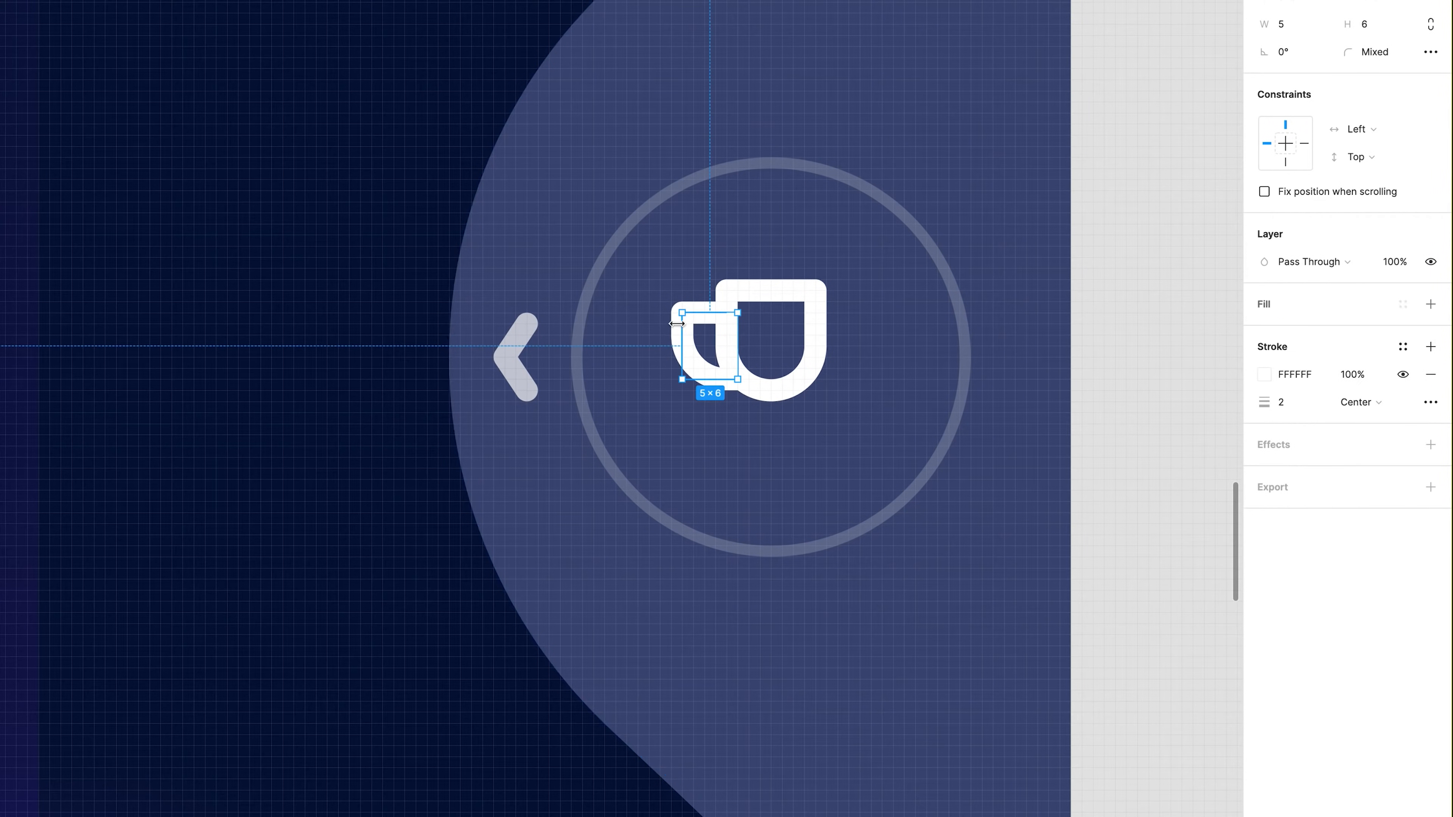
Place a mirrored copy of the handle on the cup's right side and stretch the cup body slightly downward.
left_click_drag(682, 342, 817, 349, "alt")
key("super+d")
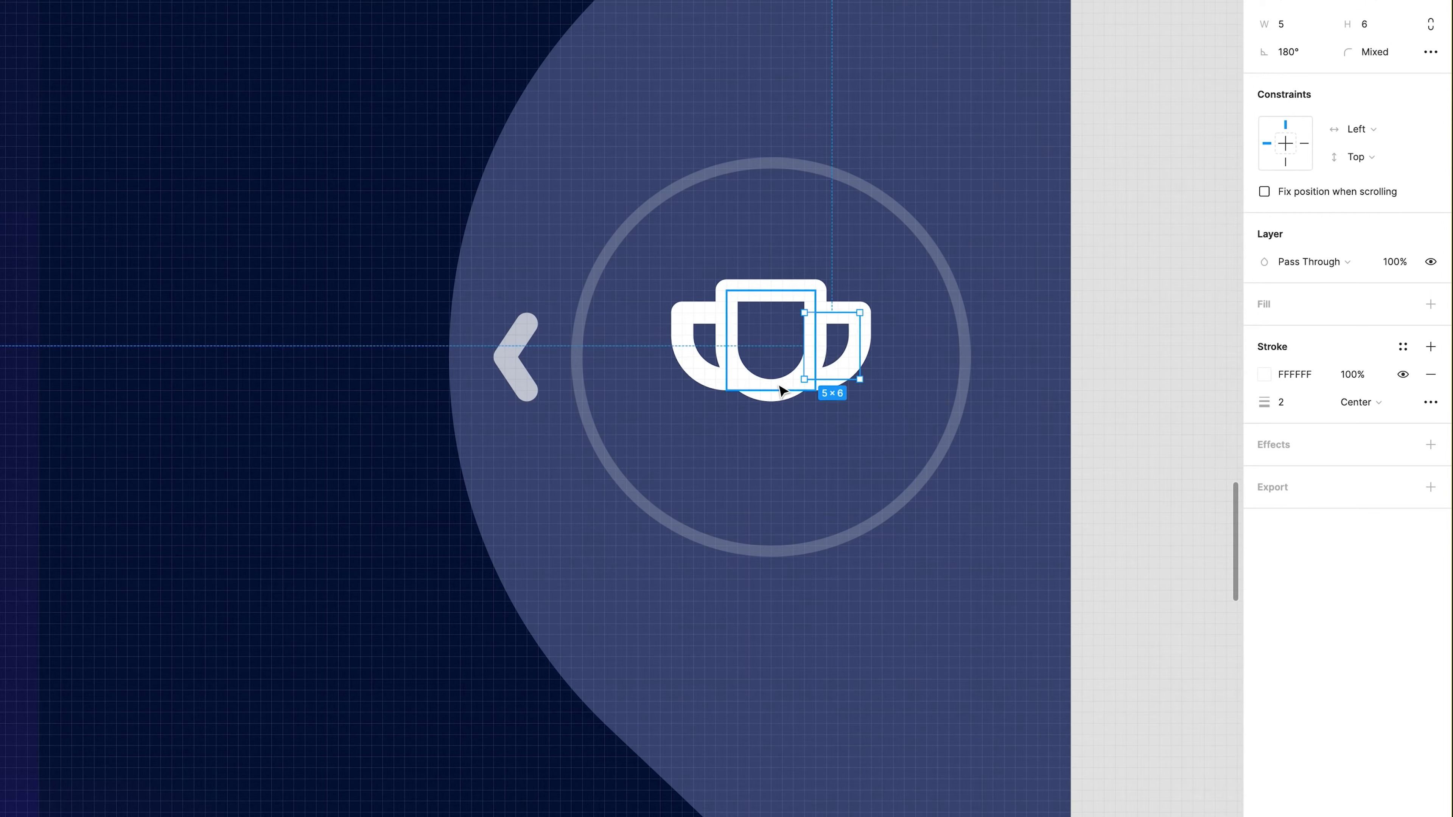
left_click(779, 390)
left_click_drag(771, 390, 729, 381)
Pull the inner lower end of each handle back to the cup's side, narrowing the handles to 4 × 6.
double_click(744, 381)
key("Escape")
key("Escape")
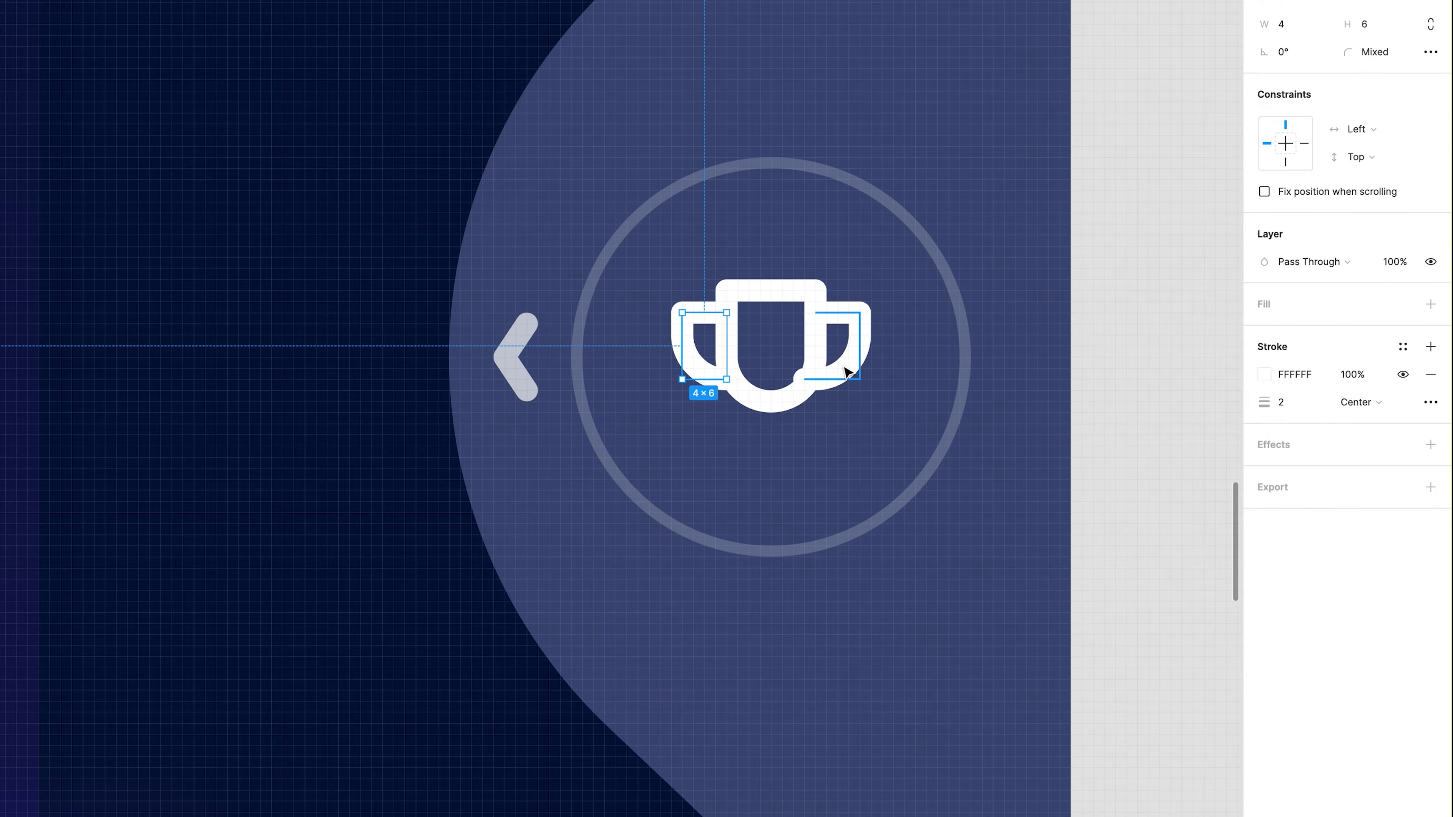
double_click(847, 370)
left_click(805, 379)
key("Escape")
Draw a vertical stem 4 high below the cup and a short horizontal base, both with the cup's white stroke style.
key("p")
left_click(771, 402)
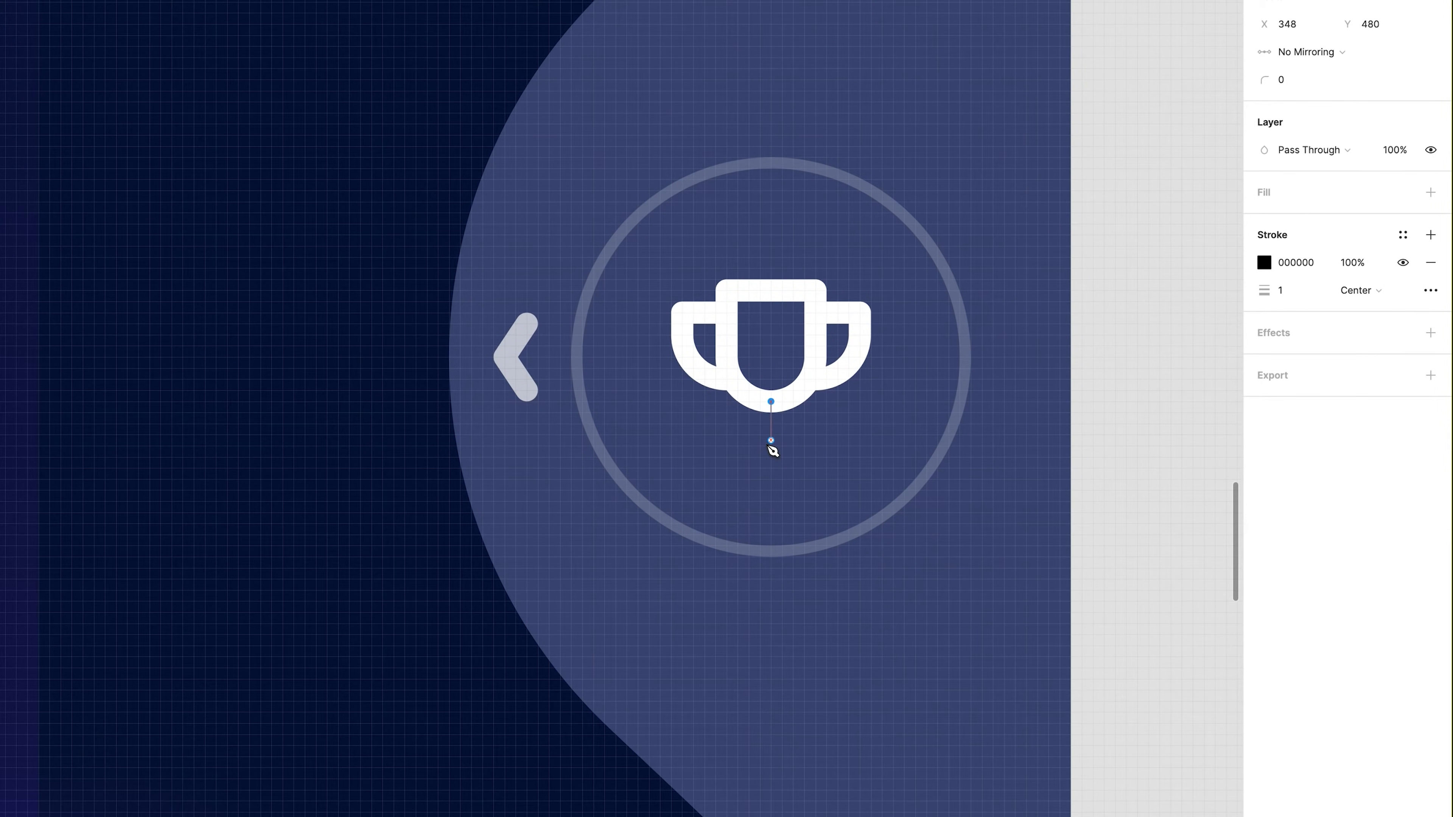
key("Escape")
key("alt+super+v")
key("super+d")
left_click_drag(770, 400, 781, 446)
Group the cup, handles, stem and base into one trophy icon.
left_click(794, 400, "shift")
left_click(824, 385, "shift")
left_click(715, 384, "shift")
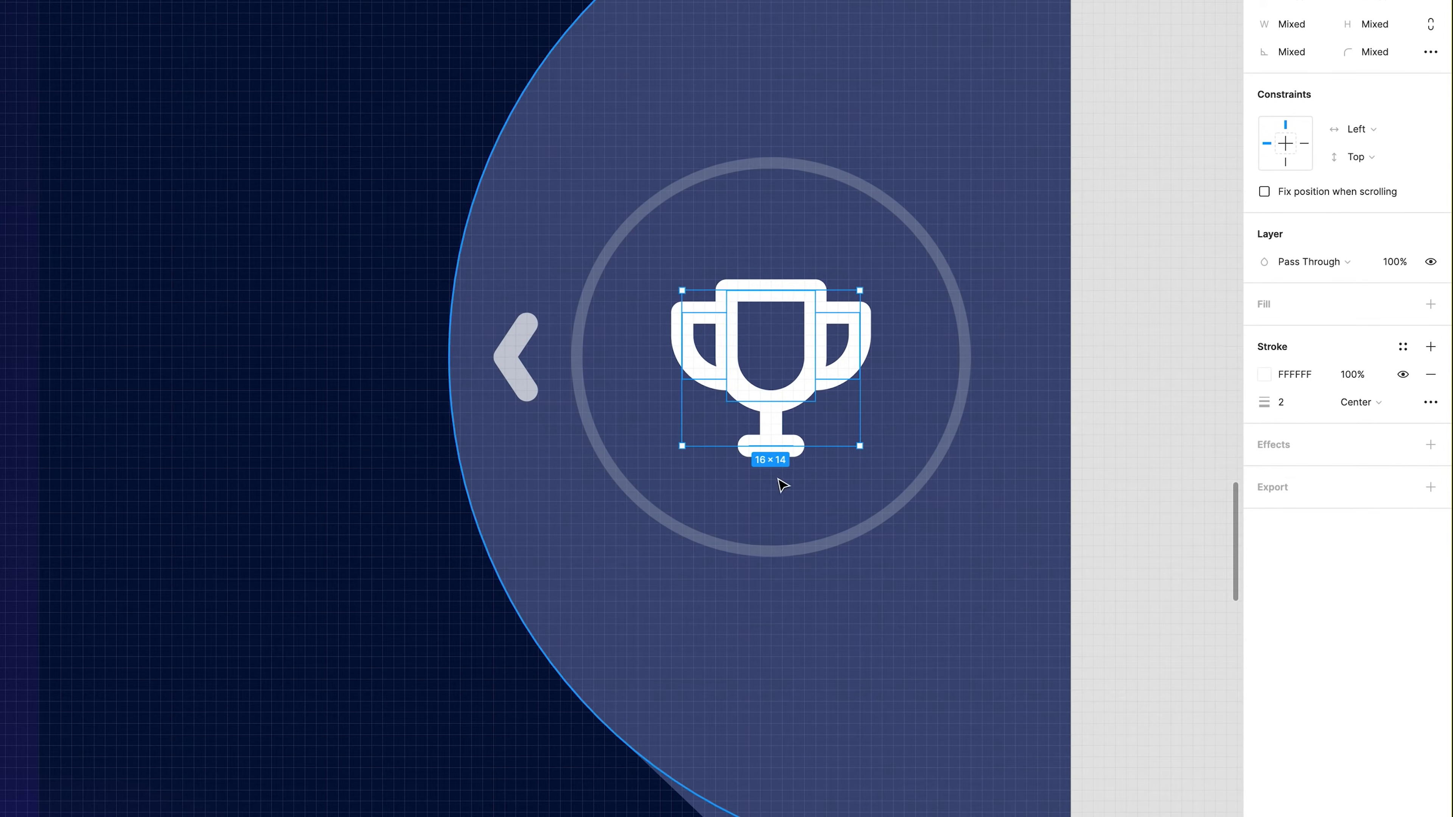
key("super+g")
Try nudging the trophy group up to Y 469, and return it to Y 470.
double_click(776, 428)
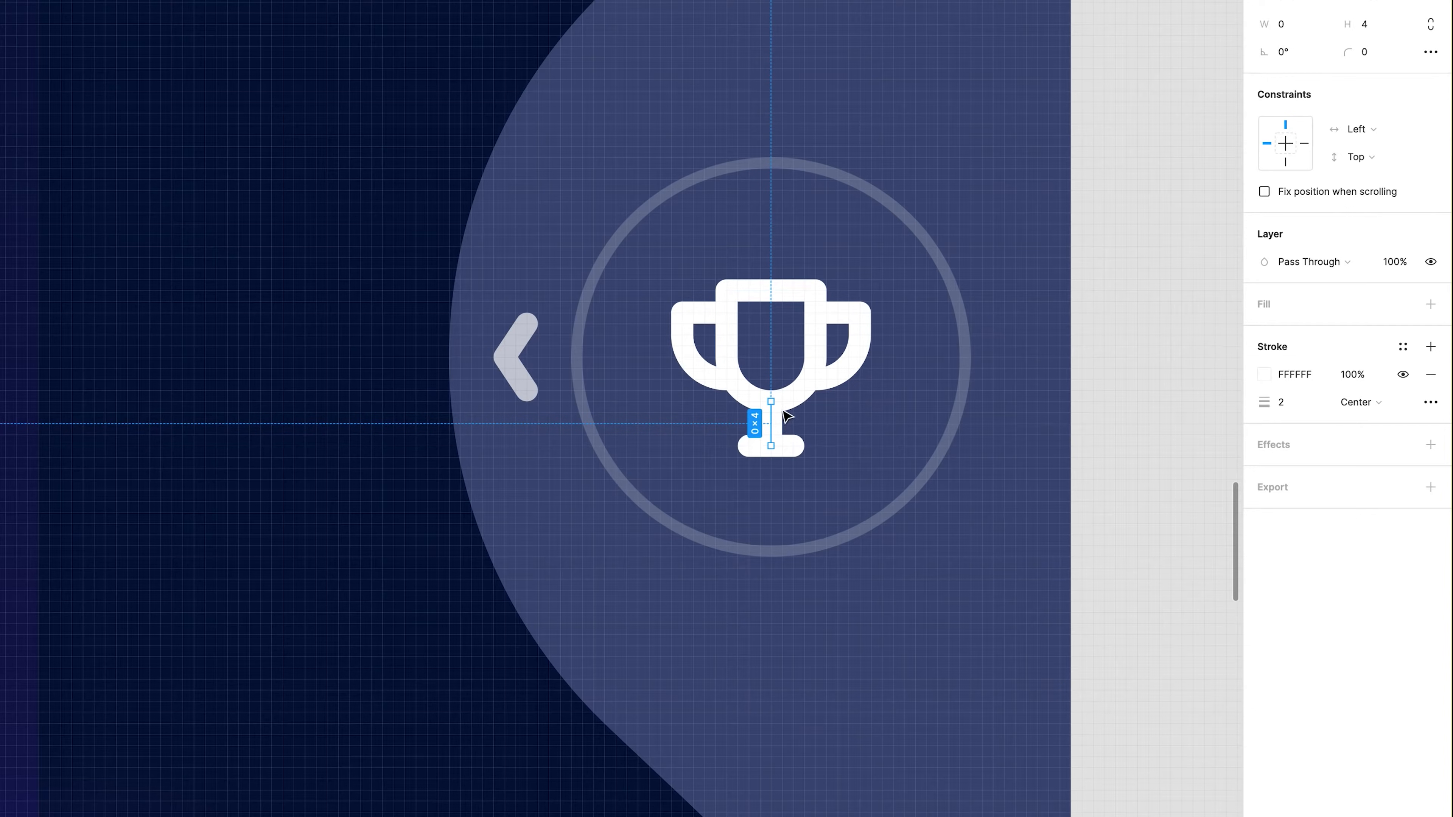
mouse_move(775, 446)
left_mouse_down()
mouse_move(771, 399)
mouse_move(783, 444)
left_mouse_up()
left_click(806, 384)
left_click(782, 384)
left_click(795, 400)
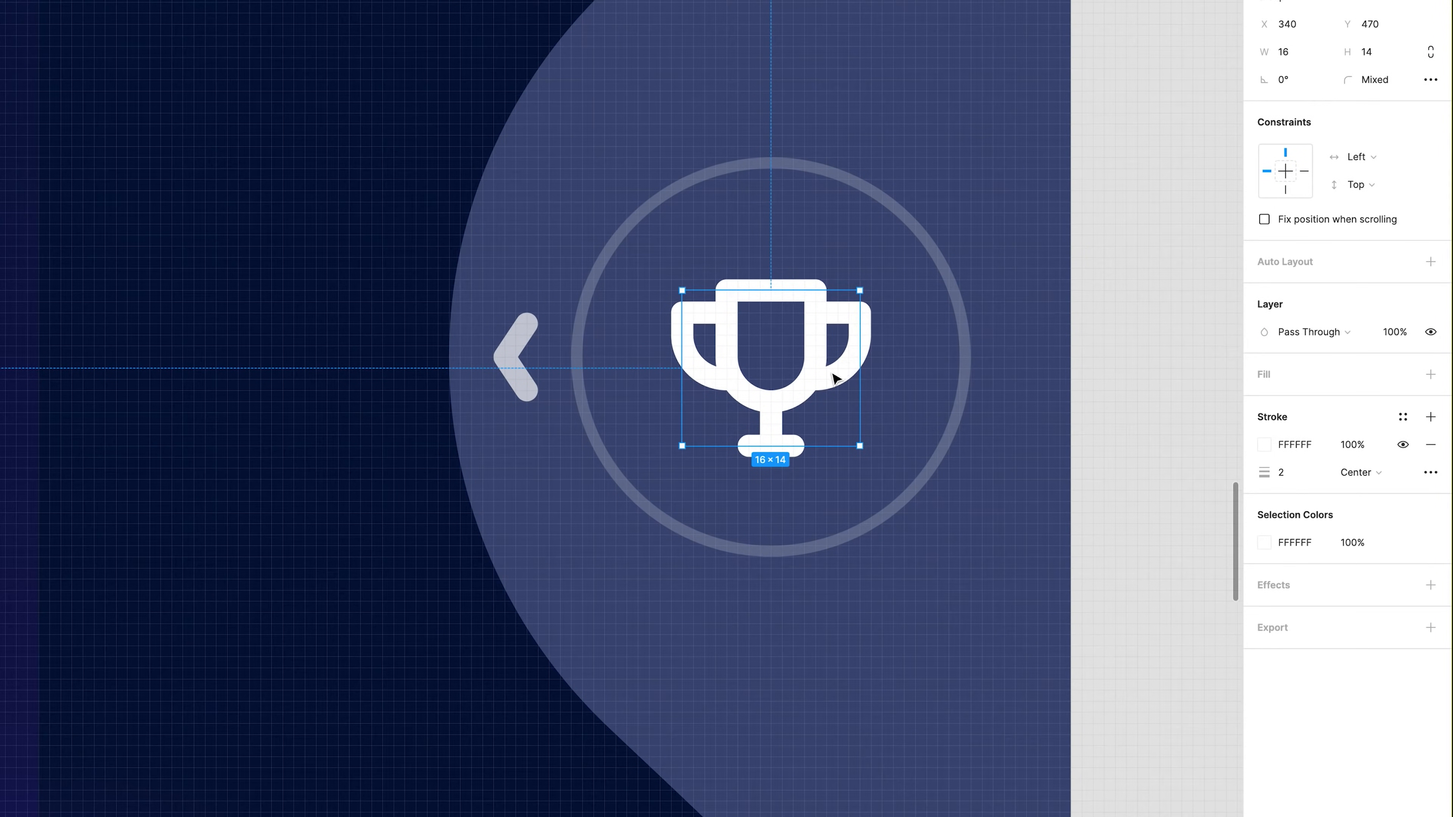
key("Up")
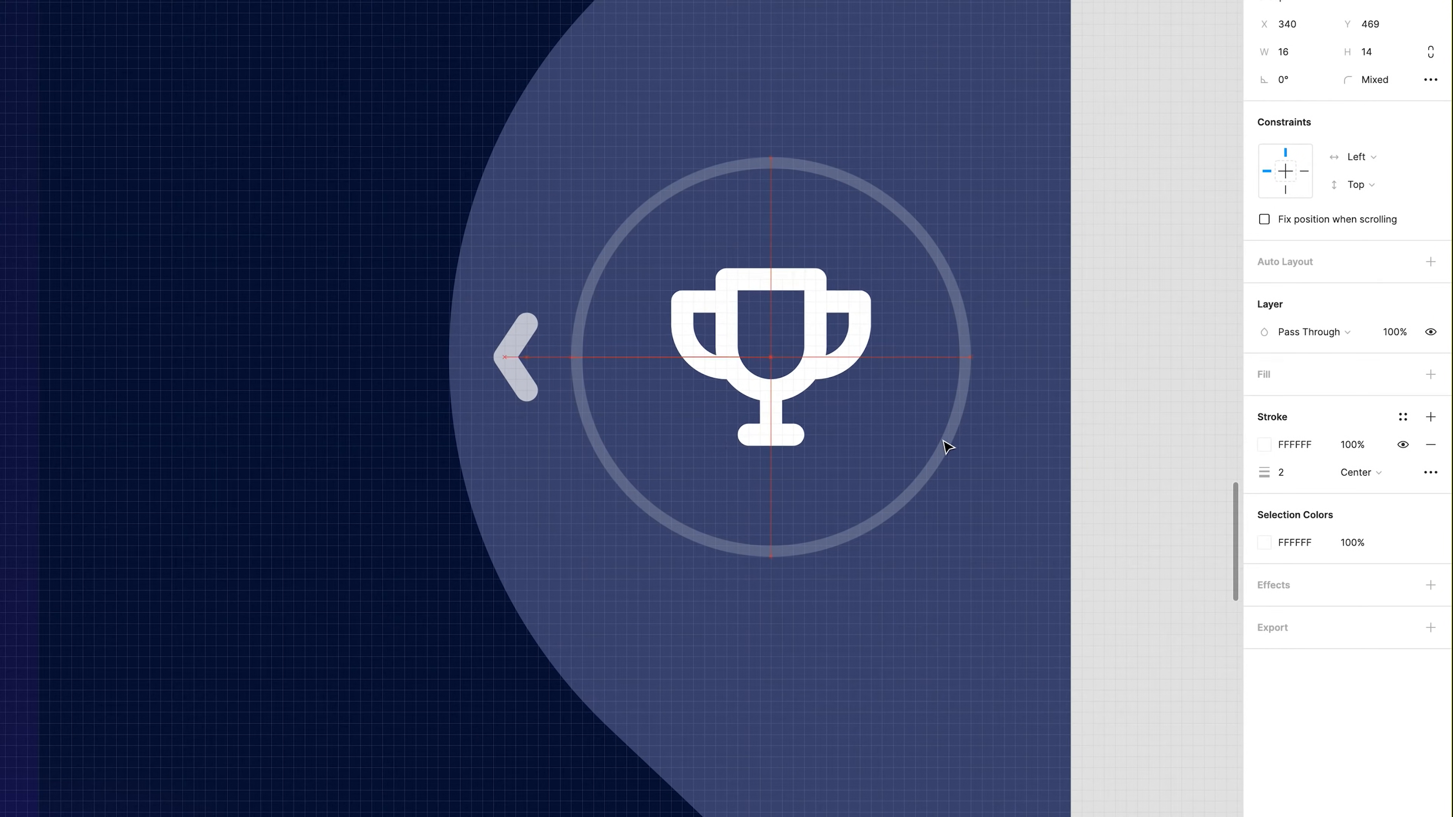
key("Down")
Enlarge the outlined circle around the trophy to 40 × 40 about its centre.
key("shift+0")
left_click(854, 487)
middle_click_drag(846, 478, 965, 493)
scroll(730, 462, "up", 5, "ctrl")
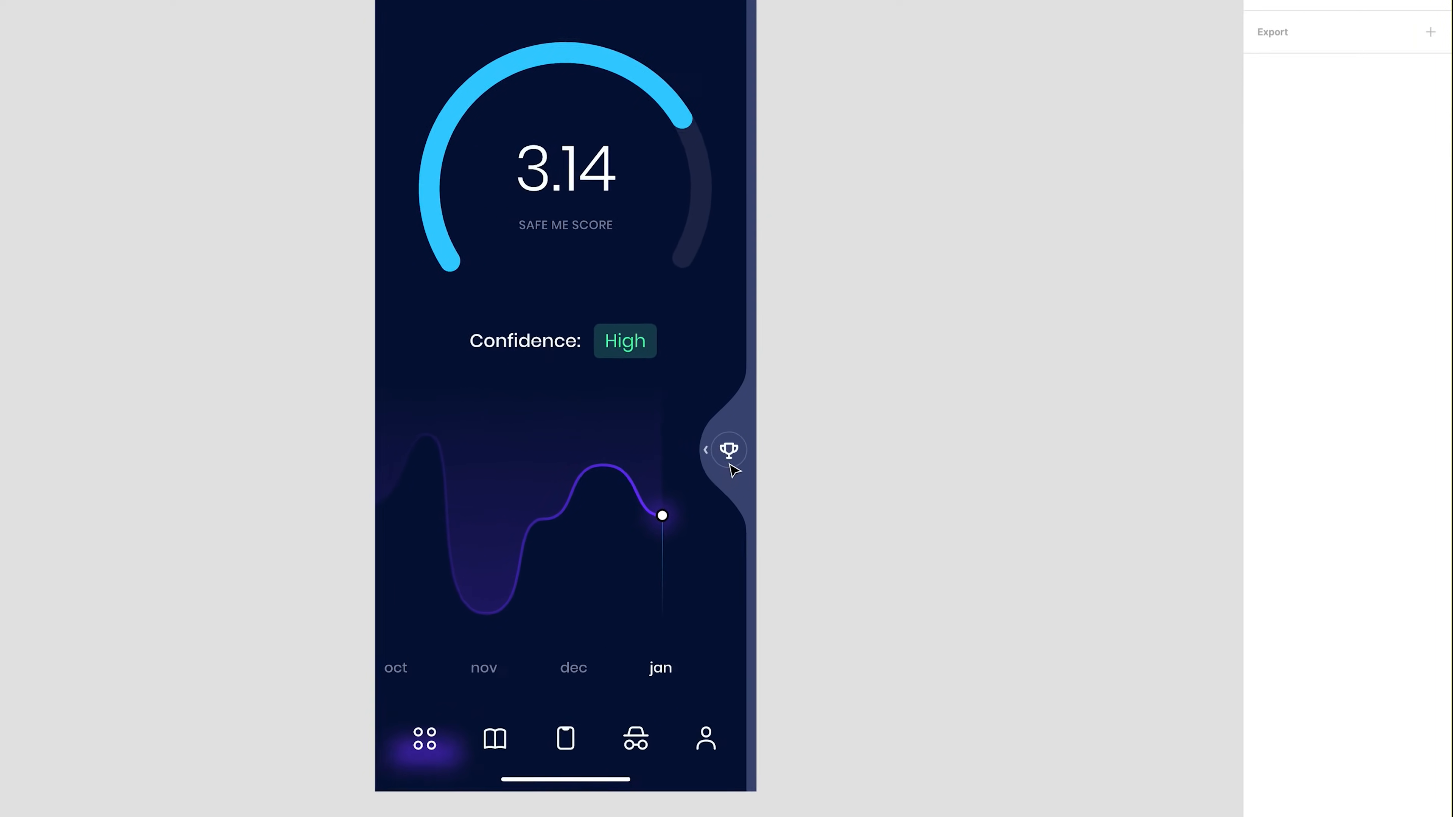
left_click(759, 477)
left_click_drag(792, 487, 795, 490, "alt")
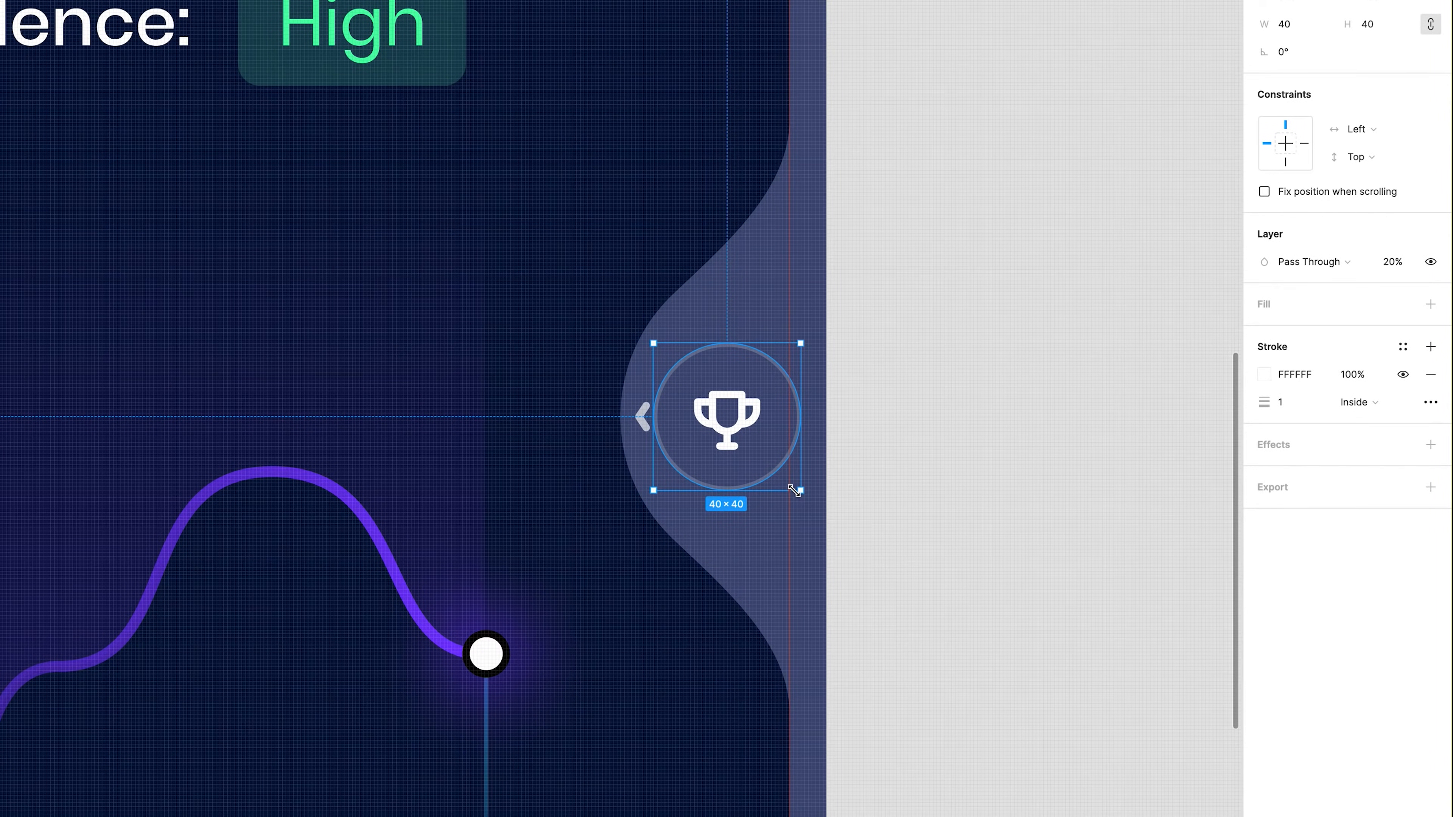
left_click(863, 504)
Nudge the small chevron beside the circle one pixel to the left.
left_click(644, 421)
key("Left")
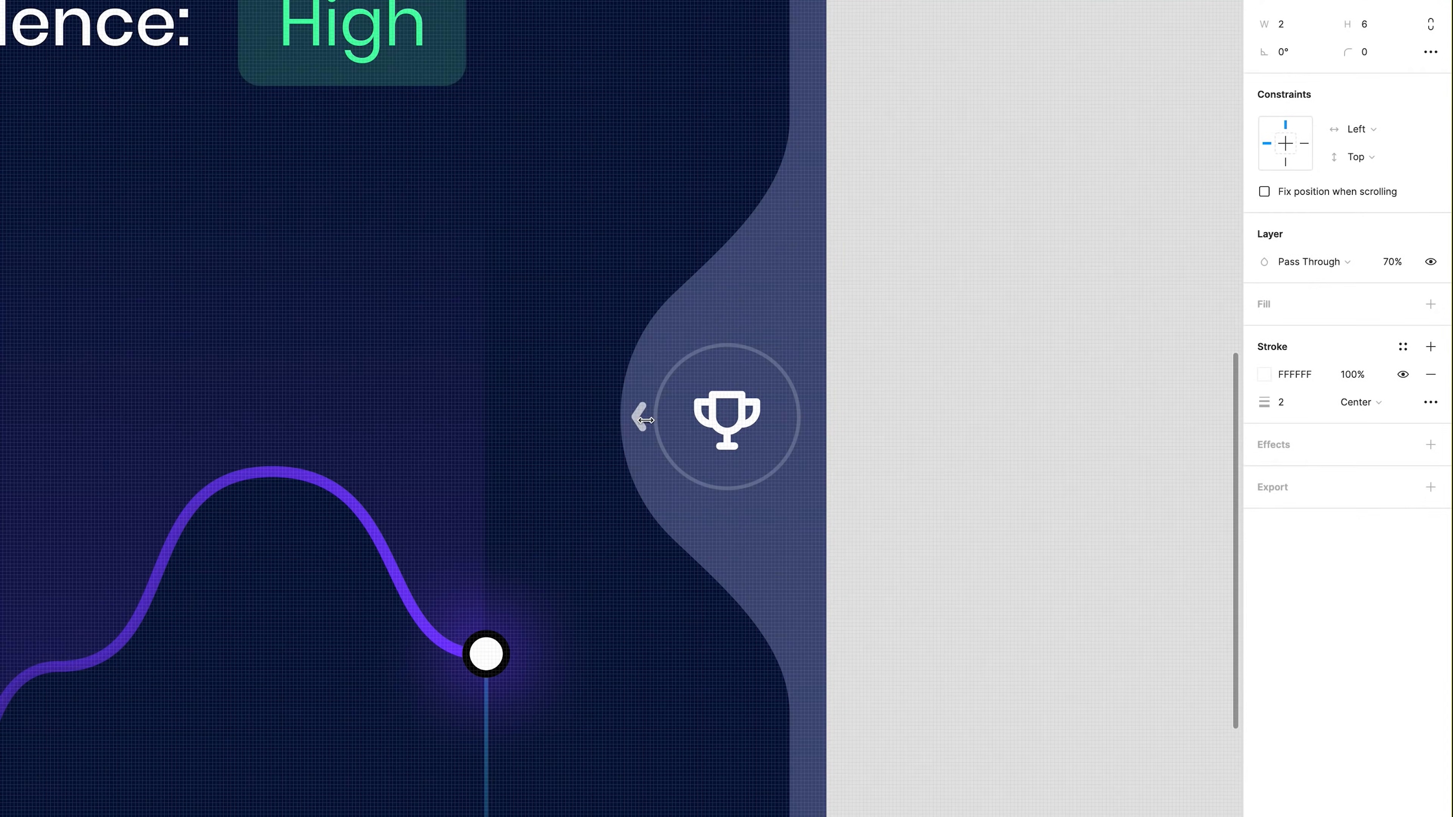
key("shift+0")
Darken the blue solid fill of the curved side tab shape.
left_click(743, 442)
scroll(743, 442, "left", 5)
scroll(743, 442, "up", 1)
left_click(886, 458)
left_click(1264, 331)
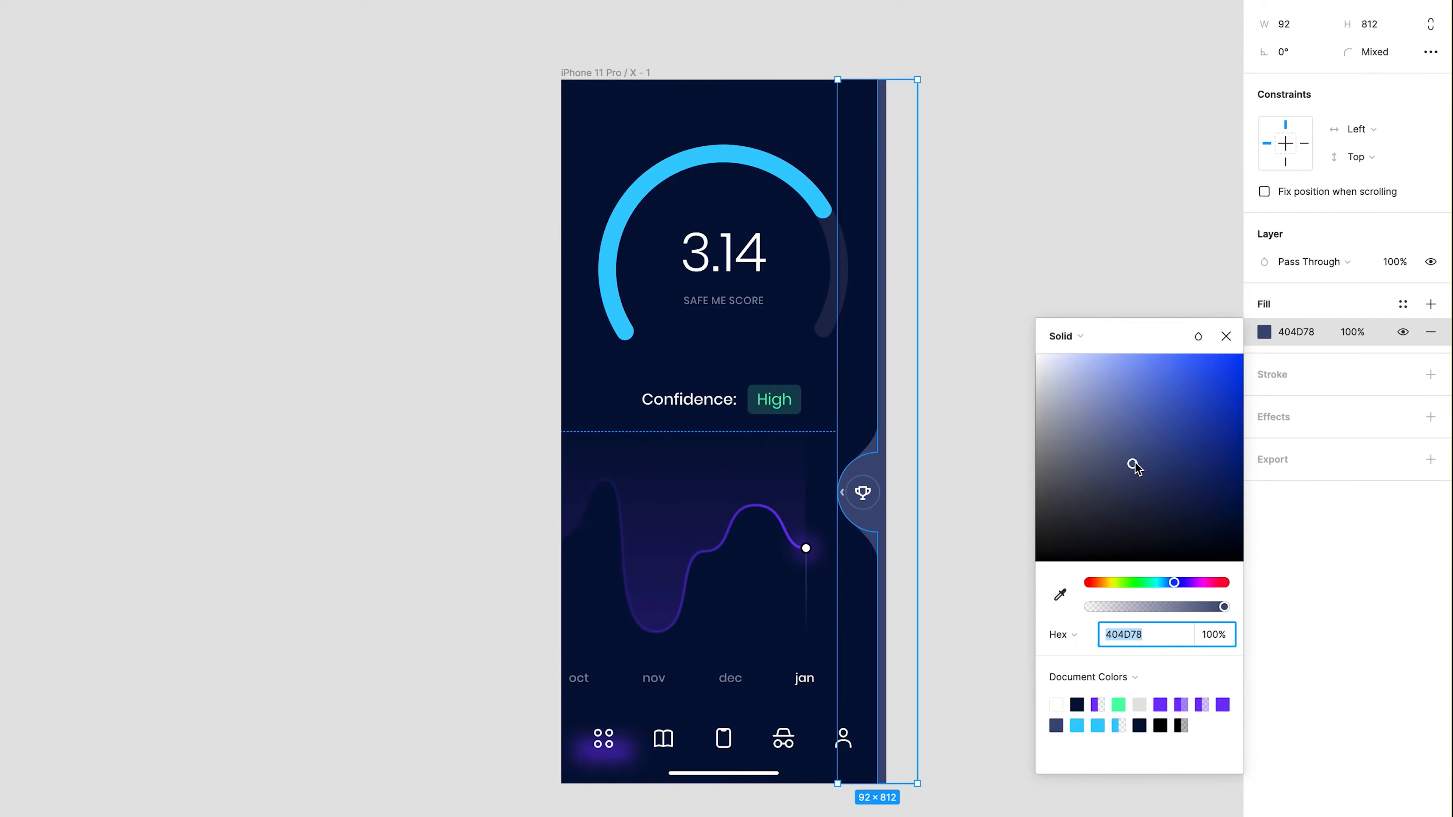
left_click(947, 392)
left_click_drag(948, 393, 996, 396)
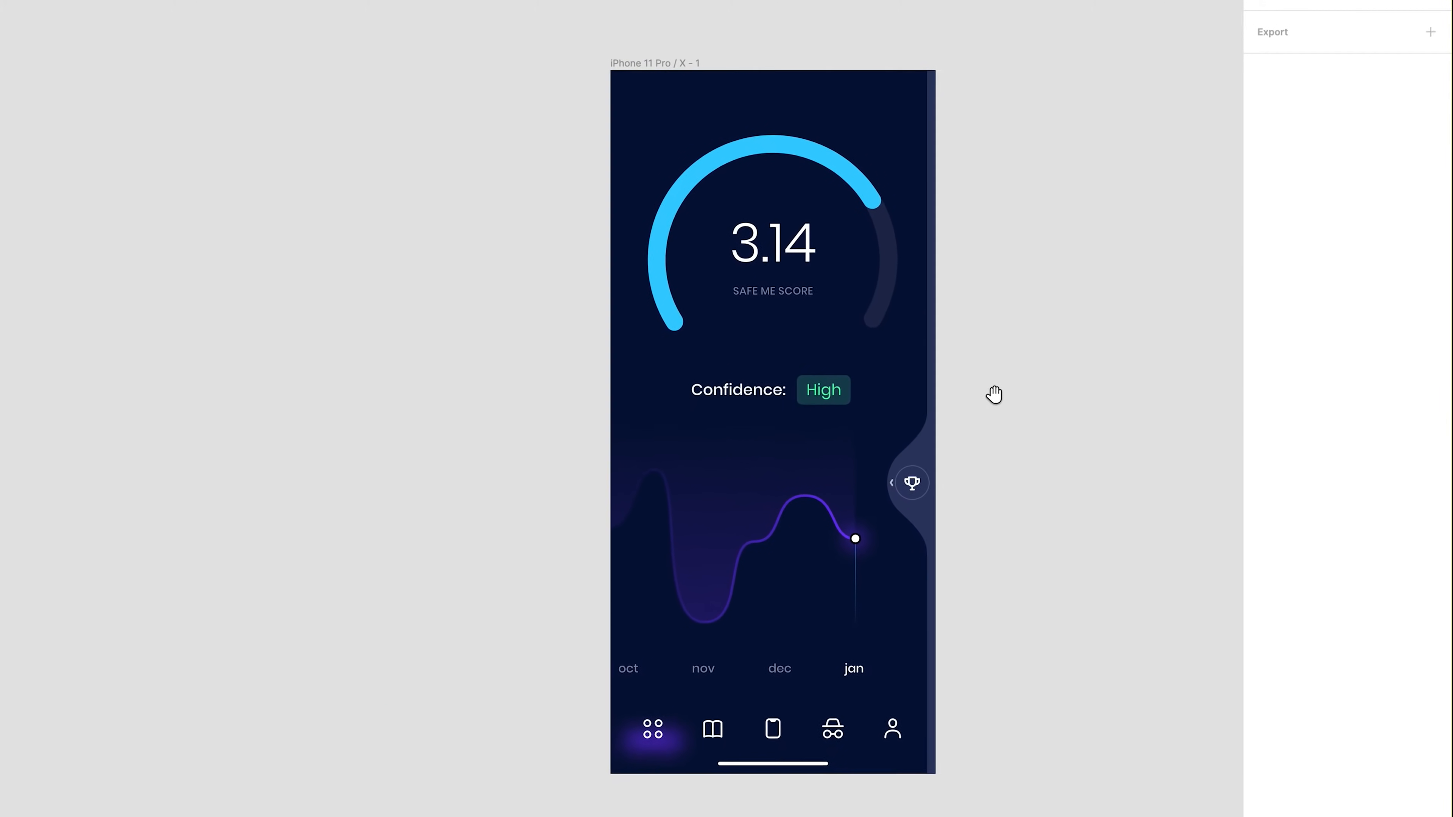
Move the 3.14 score text slightly down inside the gauge.
left_click_drag(1051, 601, 977, 570)
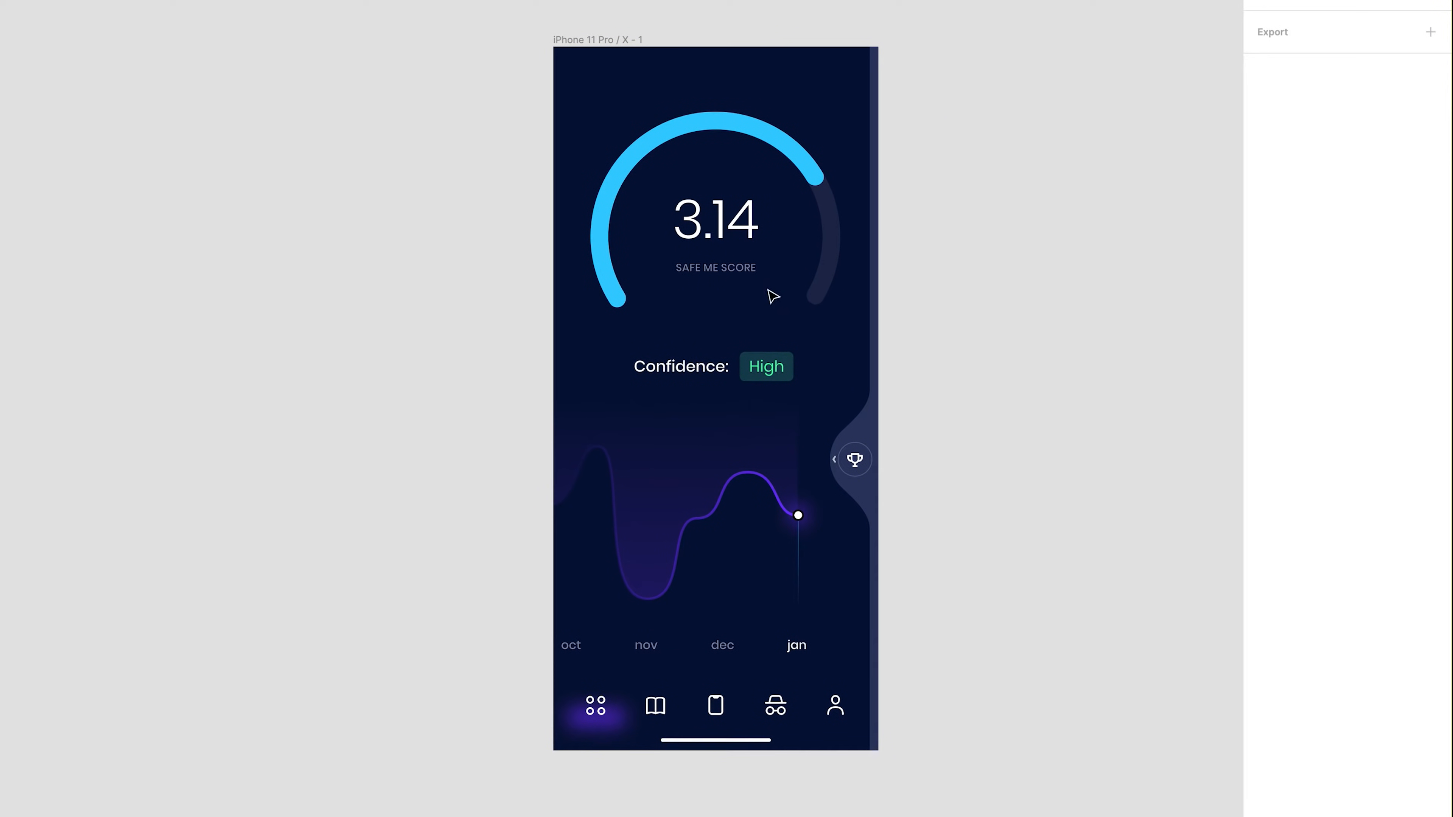
left_click_drag(730, 234, 738, 232)
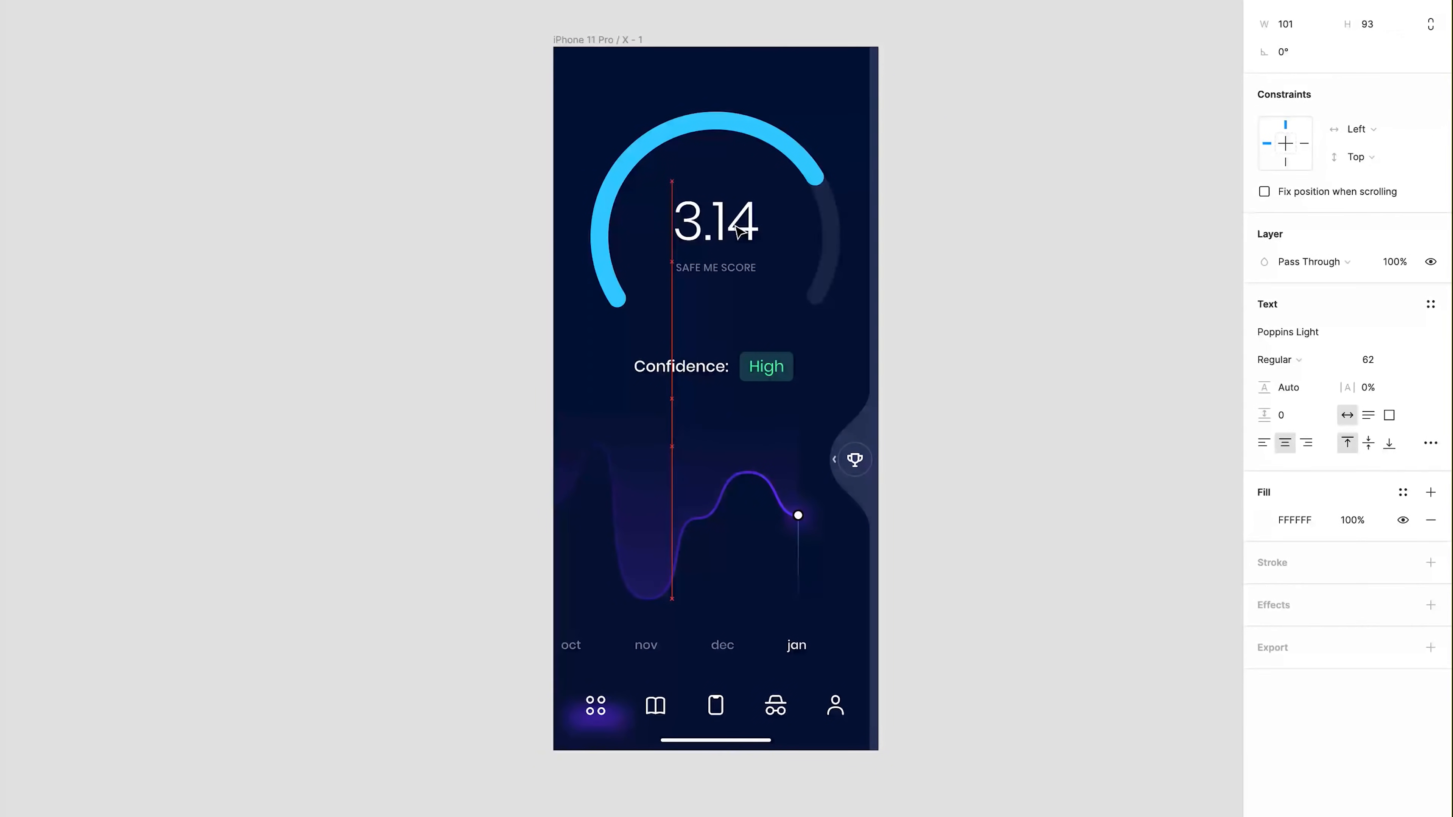
left_click(1013, 253)
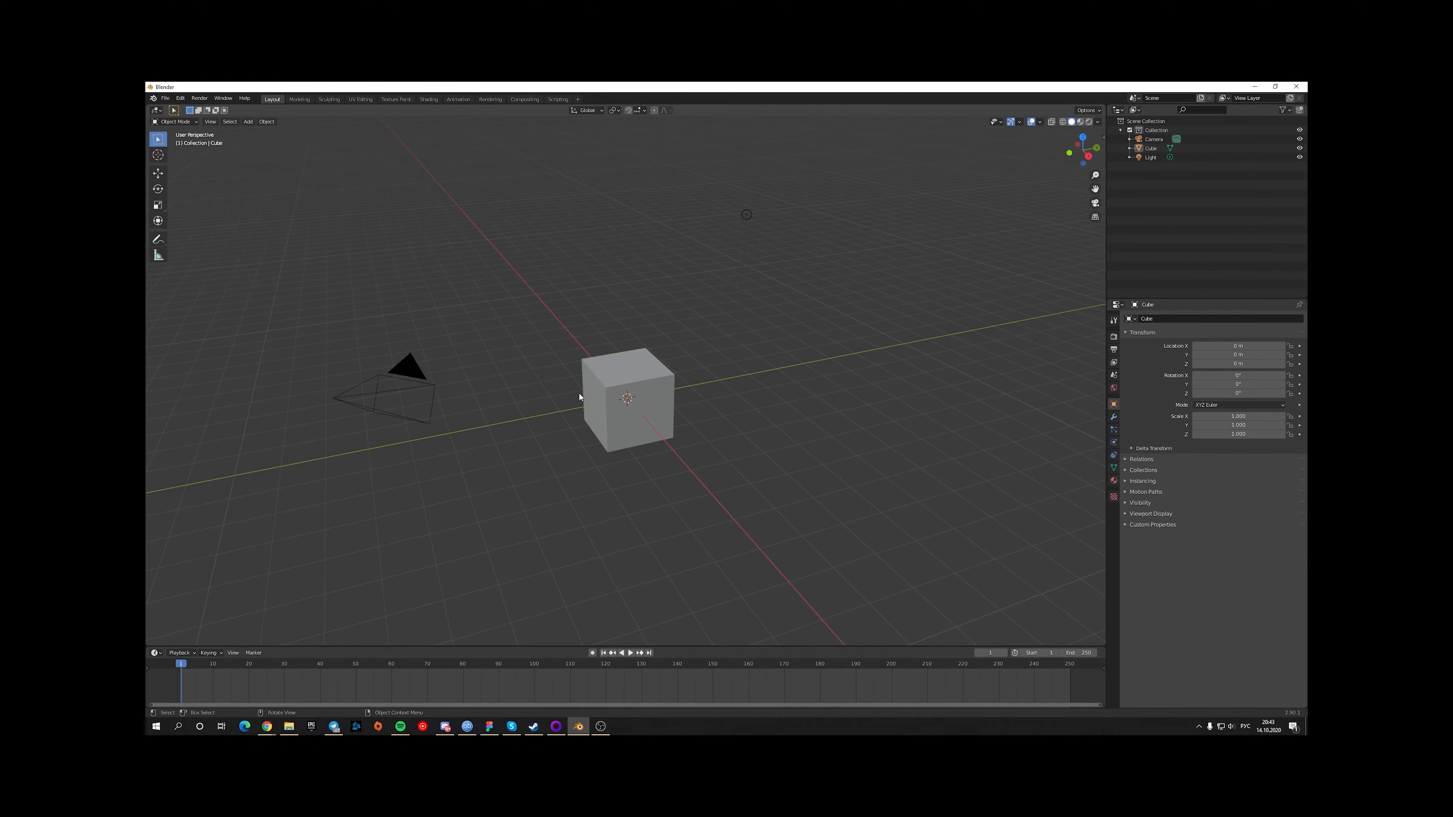
Switch to Blender and delete the default cube and the light from the scene.
left_click(639, 369)
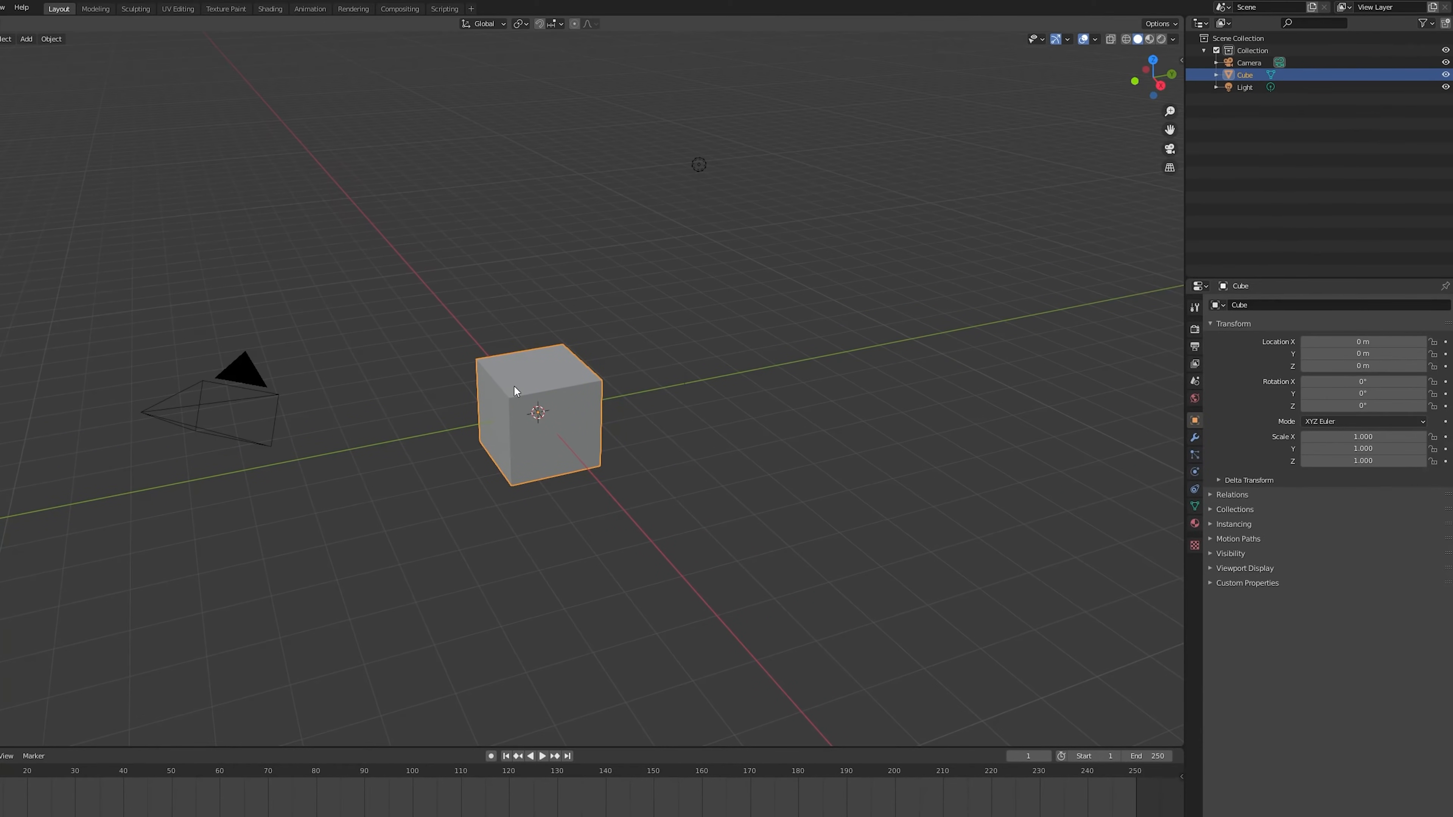
key("x")
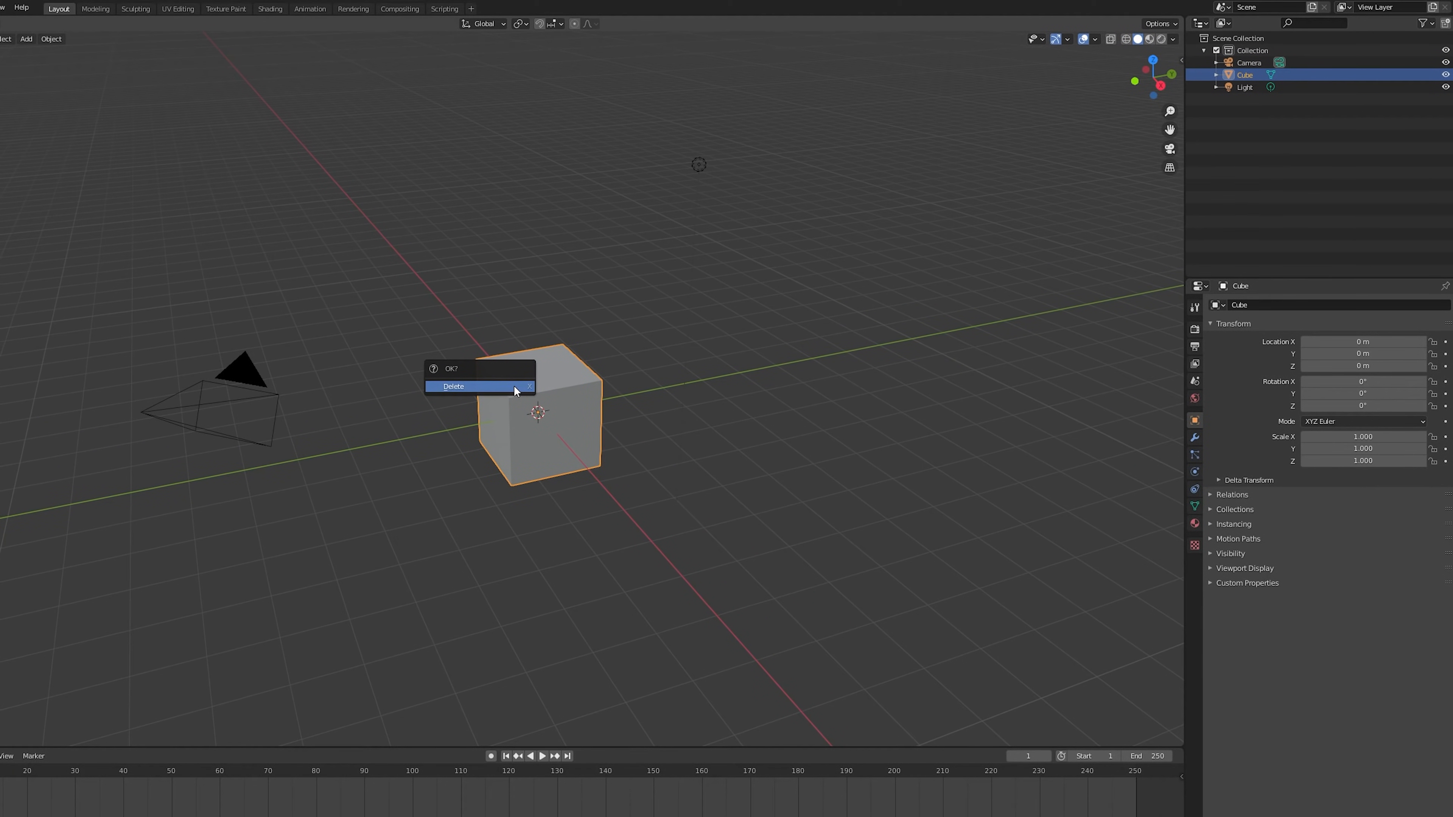
left_click(515, 388)
left_click(697, 166)
key("x")
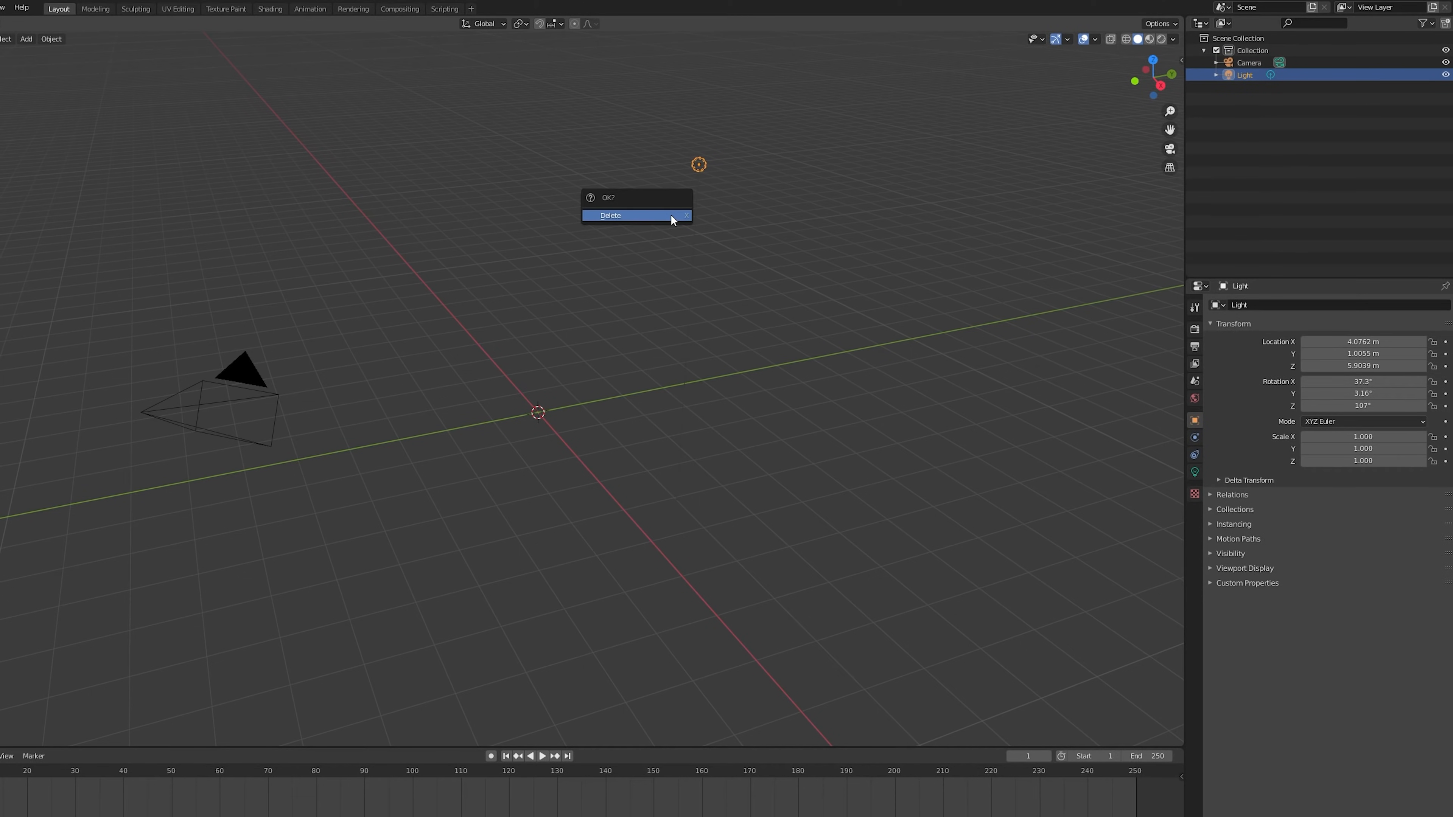
left_click(671, 216)
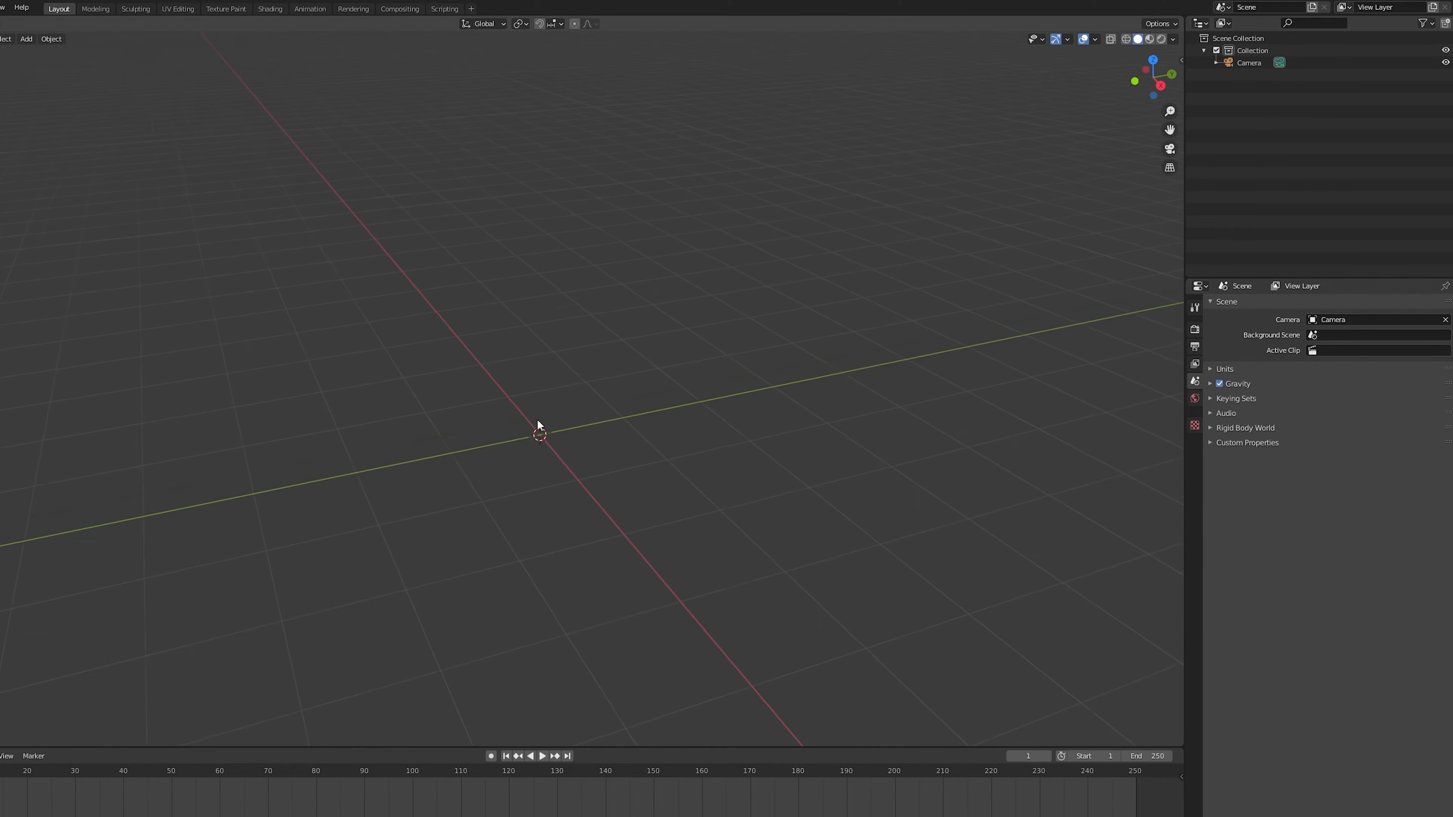
Add a UV sphere at the world origin and frame it in the viewport.
key("shift+a")
mouse_move(527, 421)
left_click(578, 461)
key("KP_Decimal")
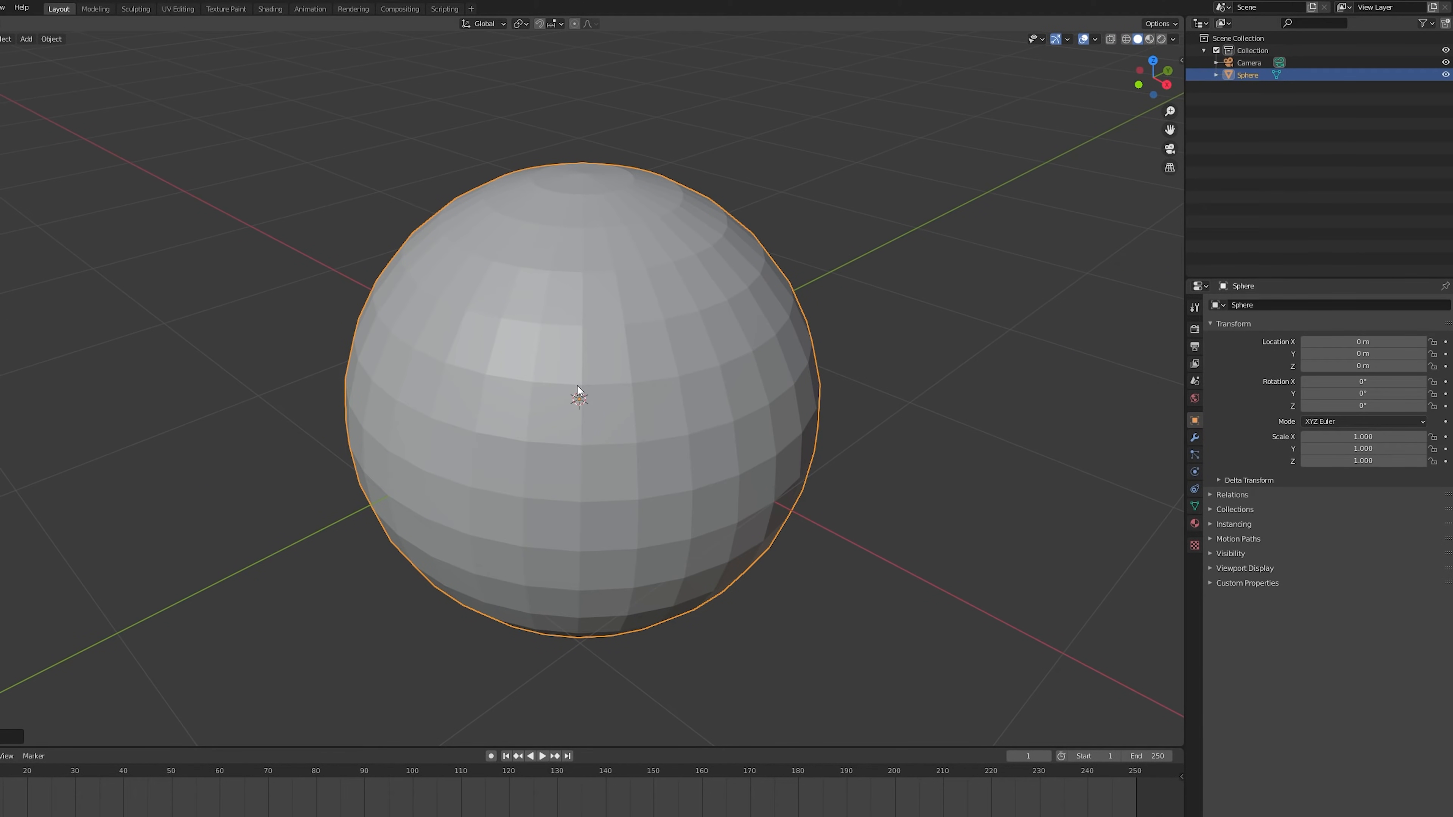
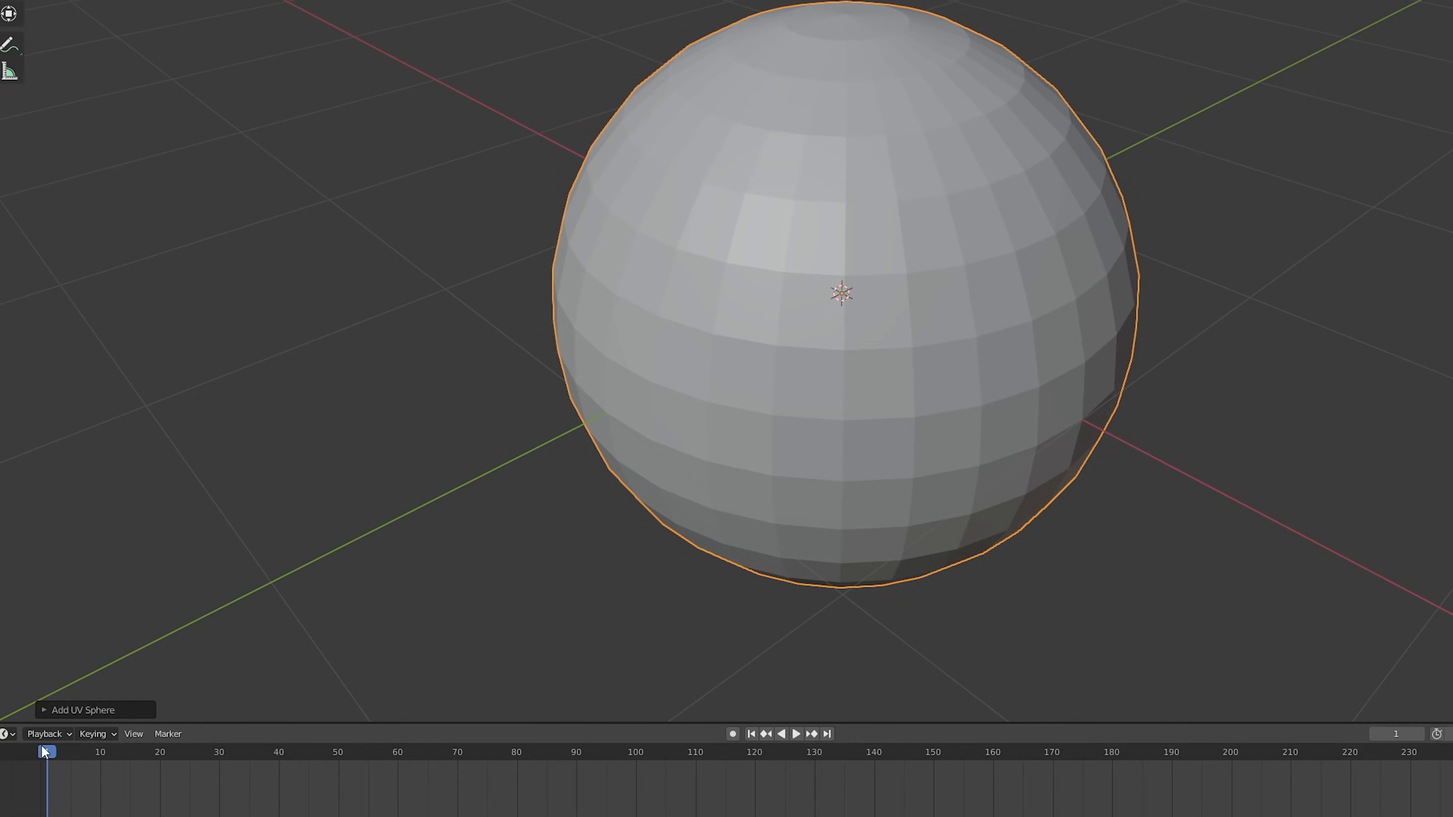
Set the new UV sphere's segments to 64.
left_click(86, 710)
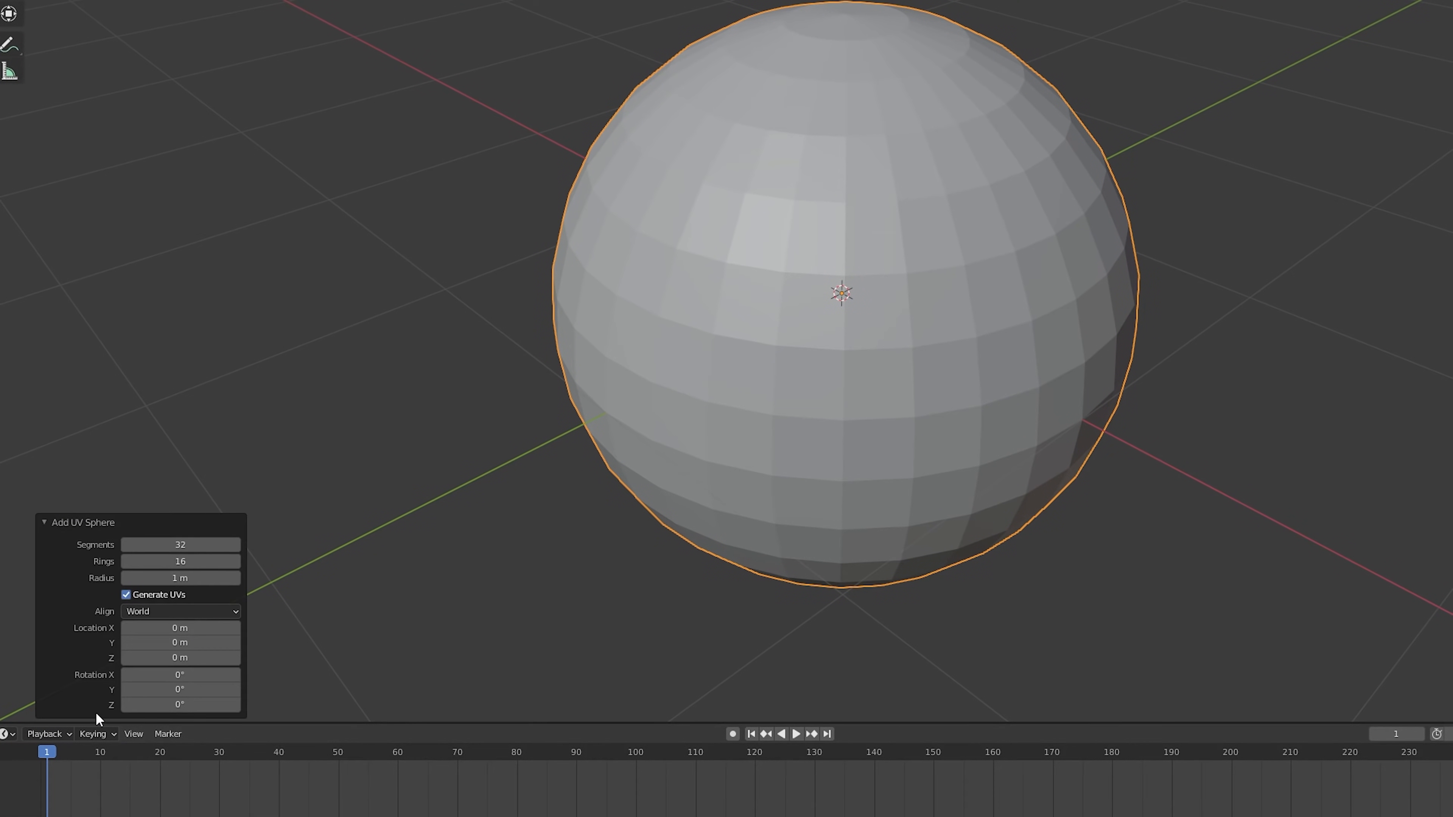
left_click(184, 544)
key("Return")
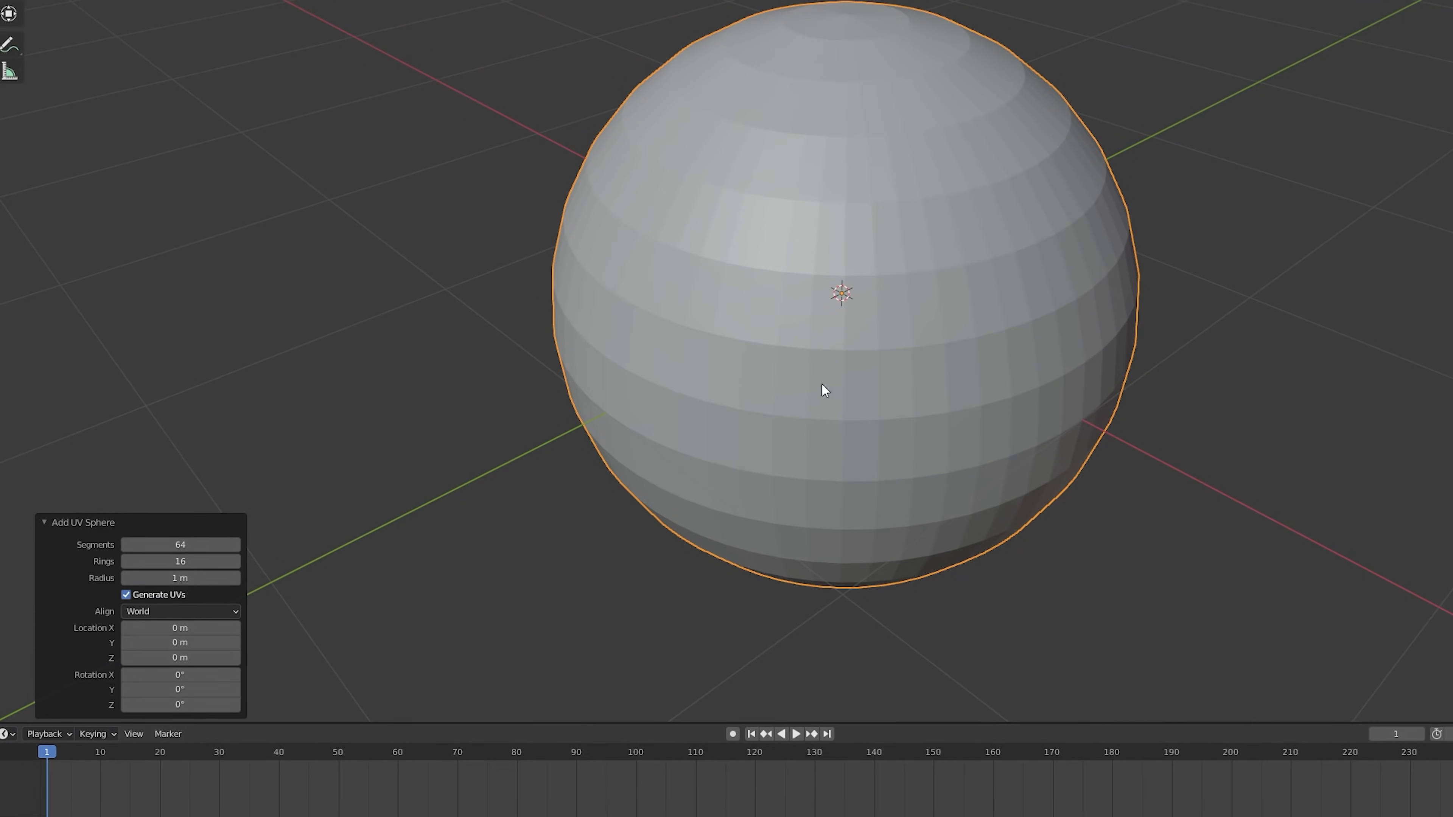
Increase the new UV sphere's number of rings to smooth its horizontal bands.
left_click(221, 561)
key("Return")
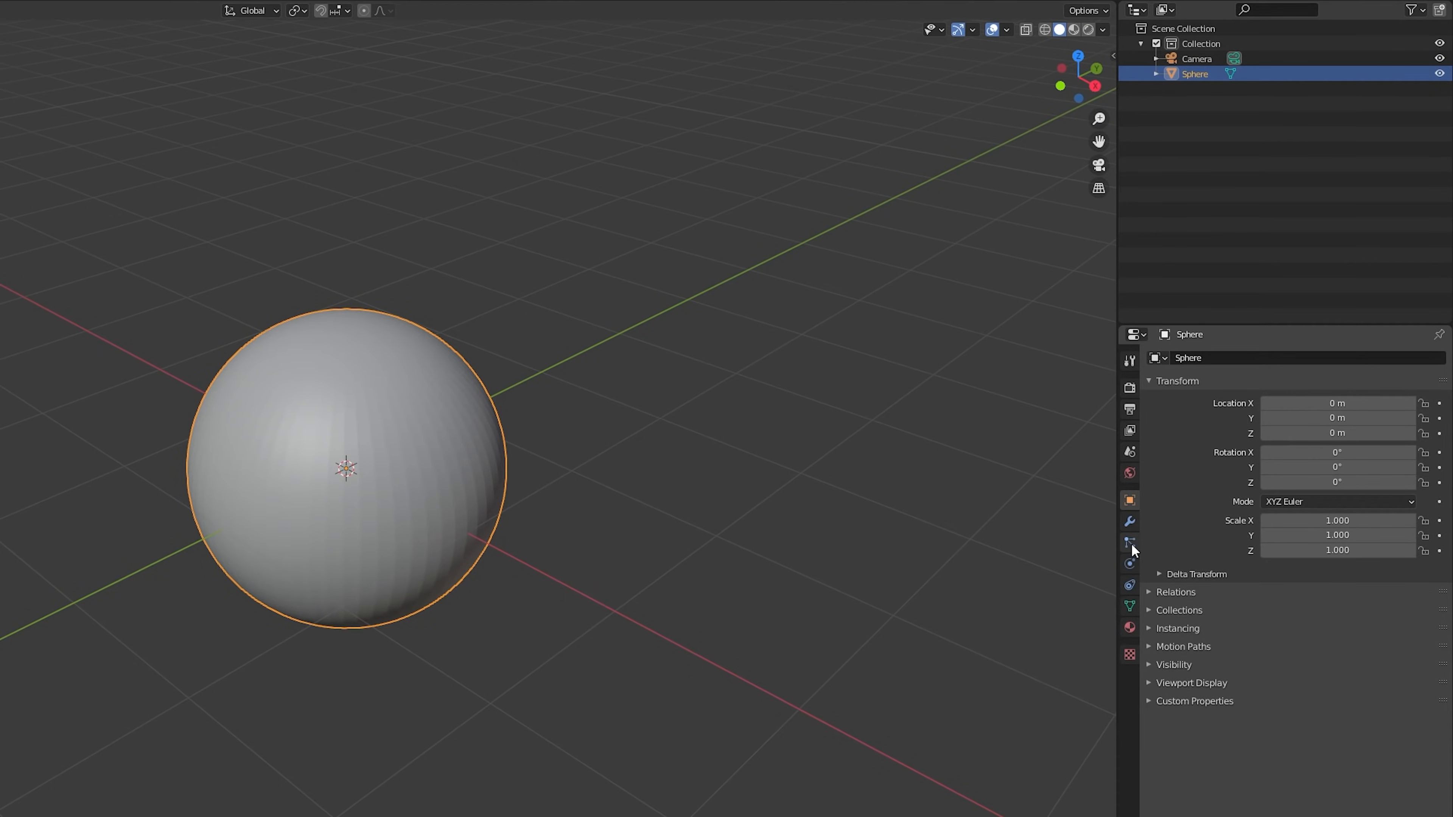
Add two particle systems to the sphere and name them start and end.
left_click(1129, 543)
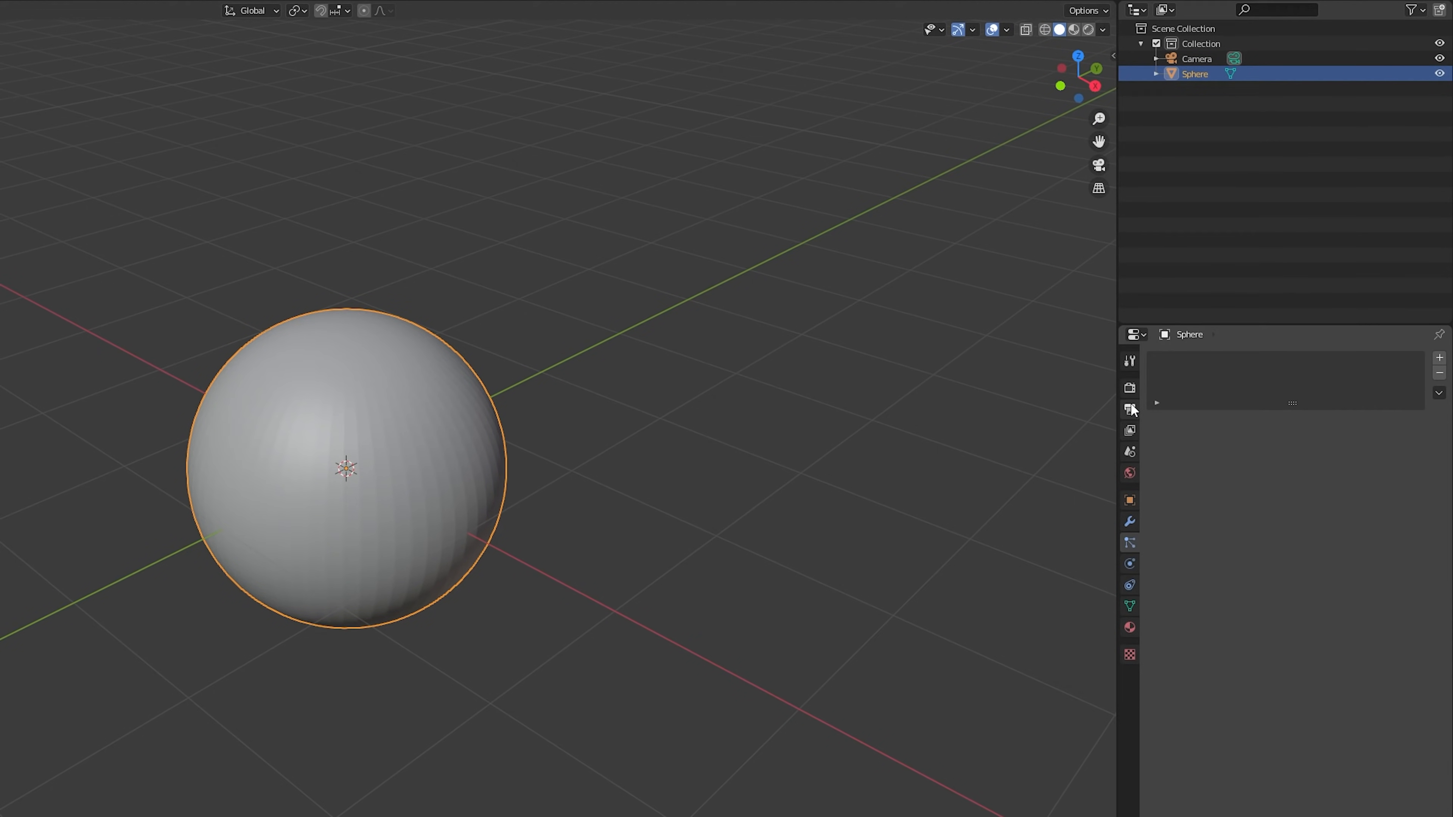
left_click(1439, 359)
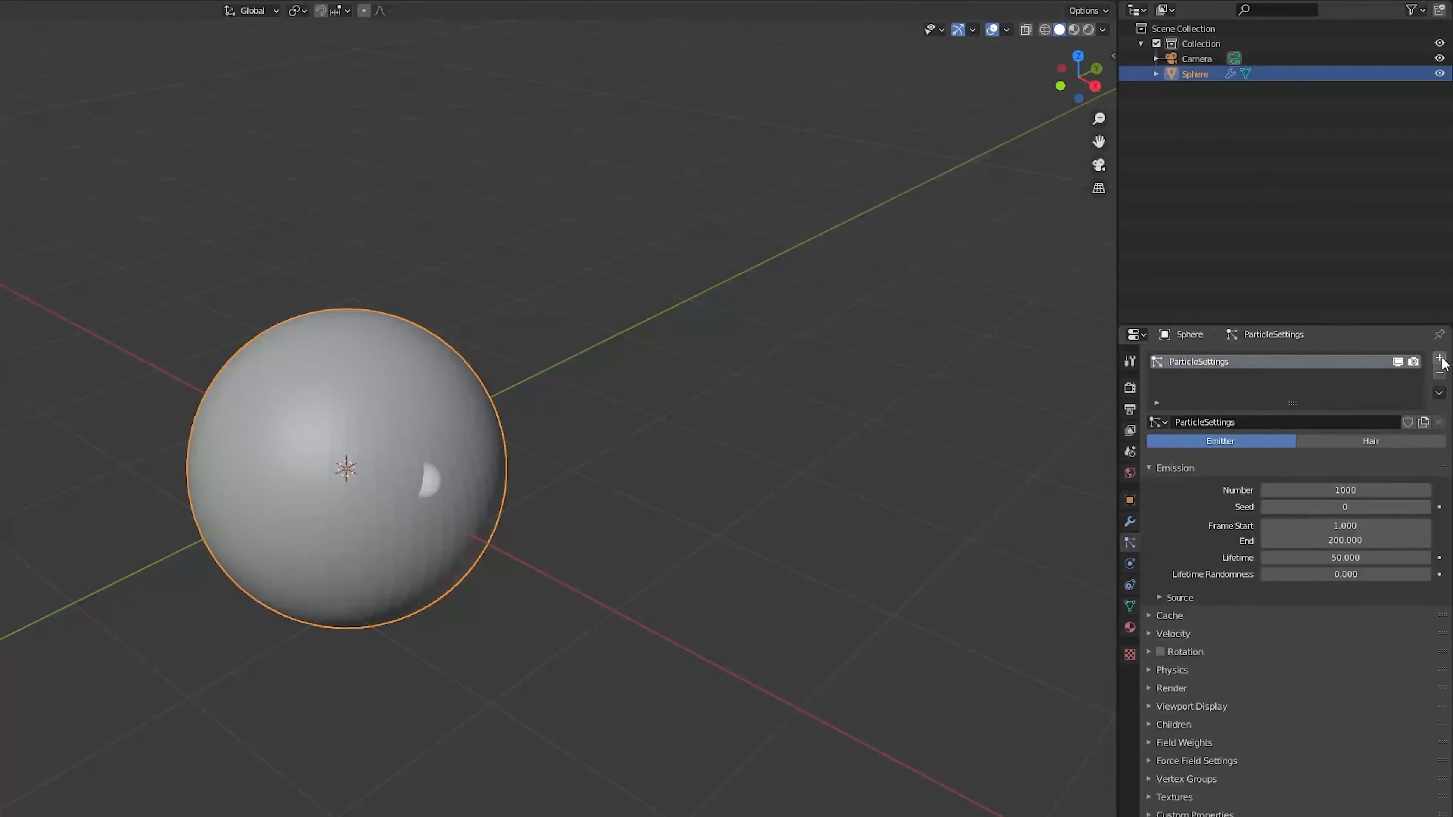
left_click(1439, 358)
double_click(1190, 362)
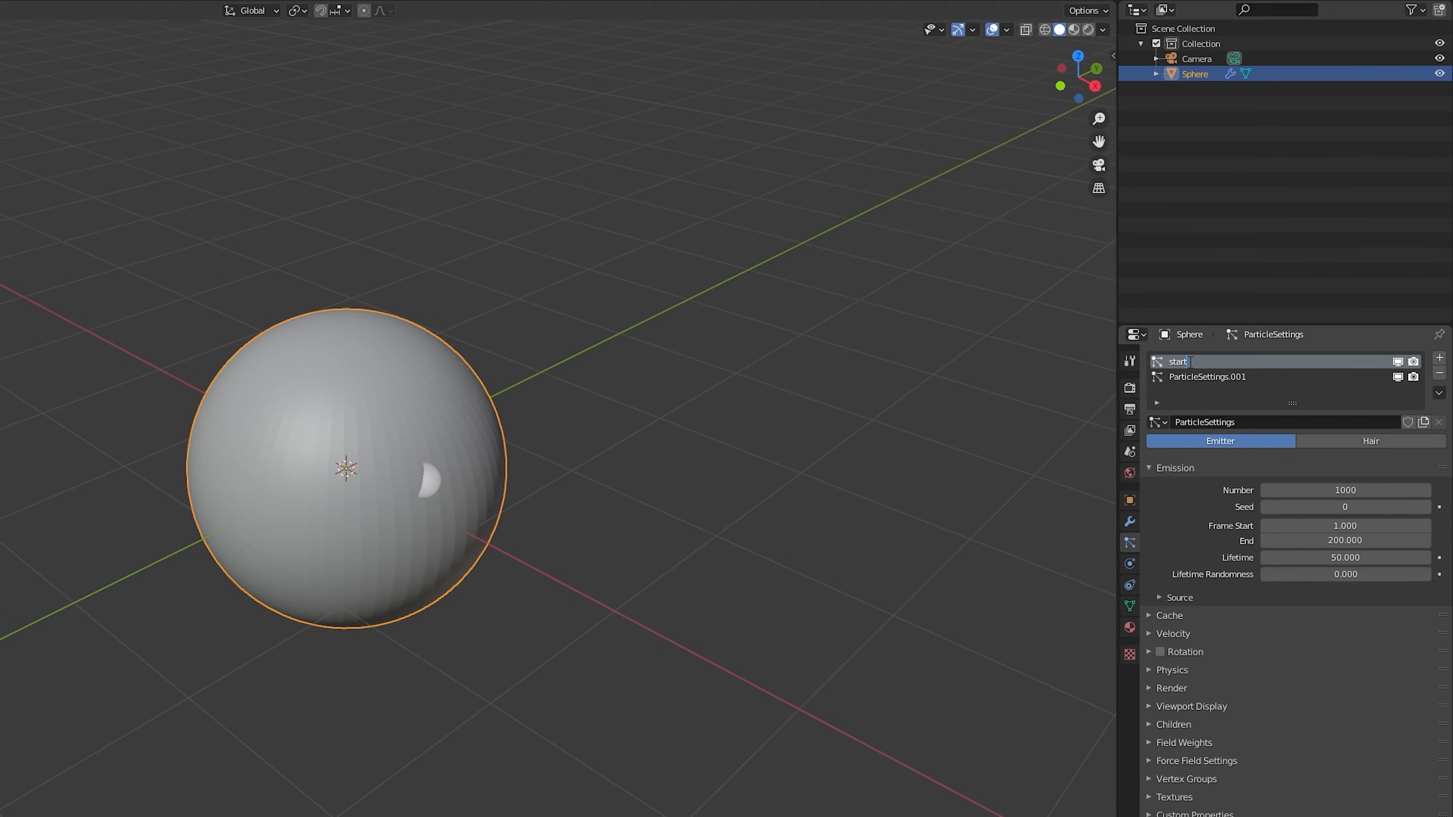
double_click(1190, 377)
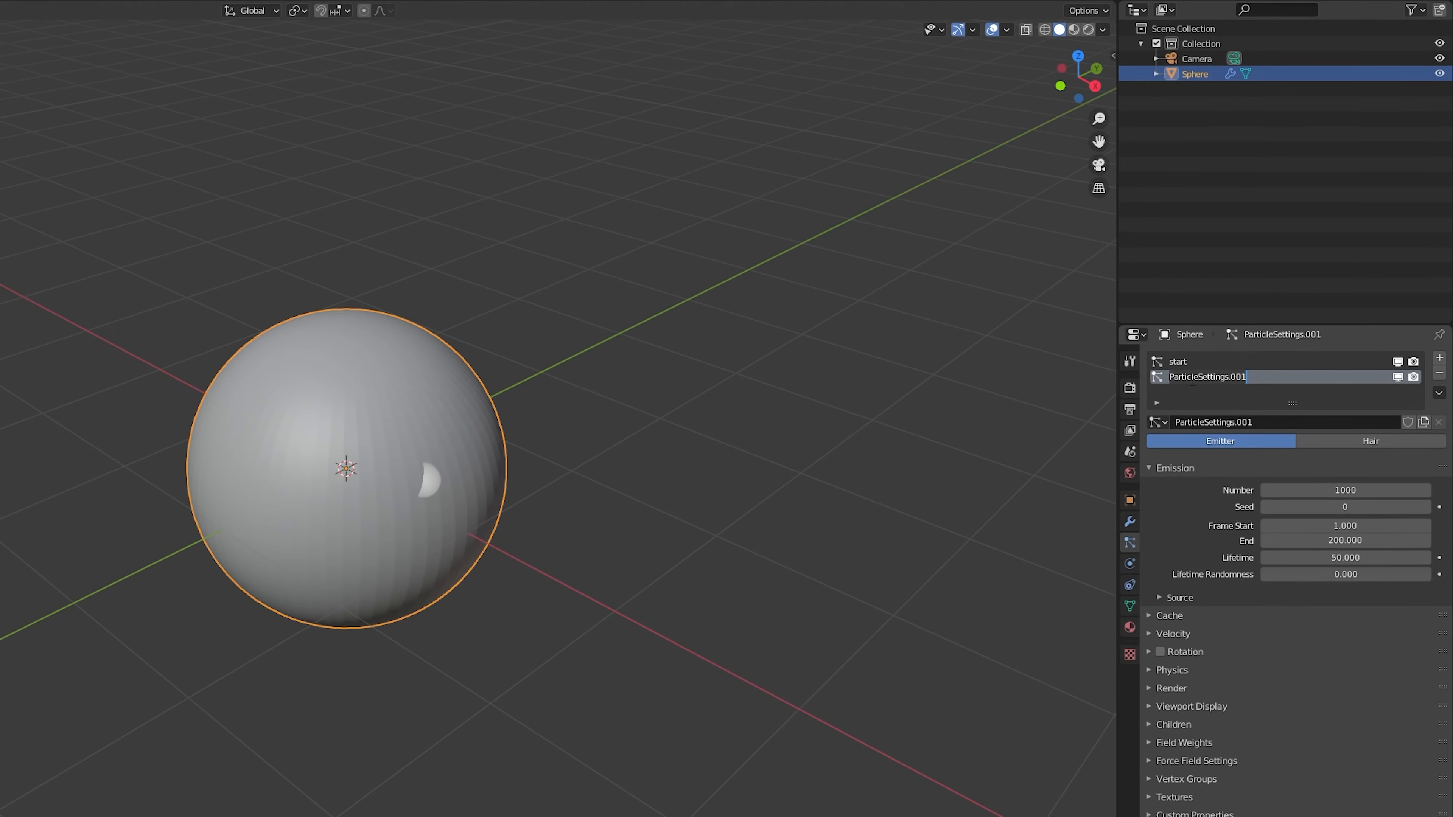
type("end")
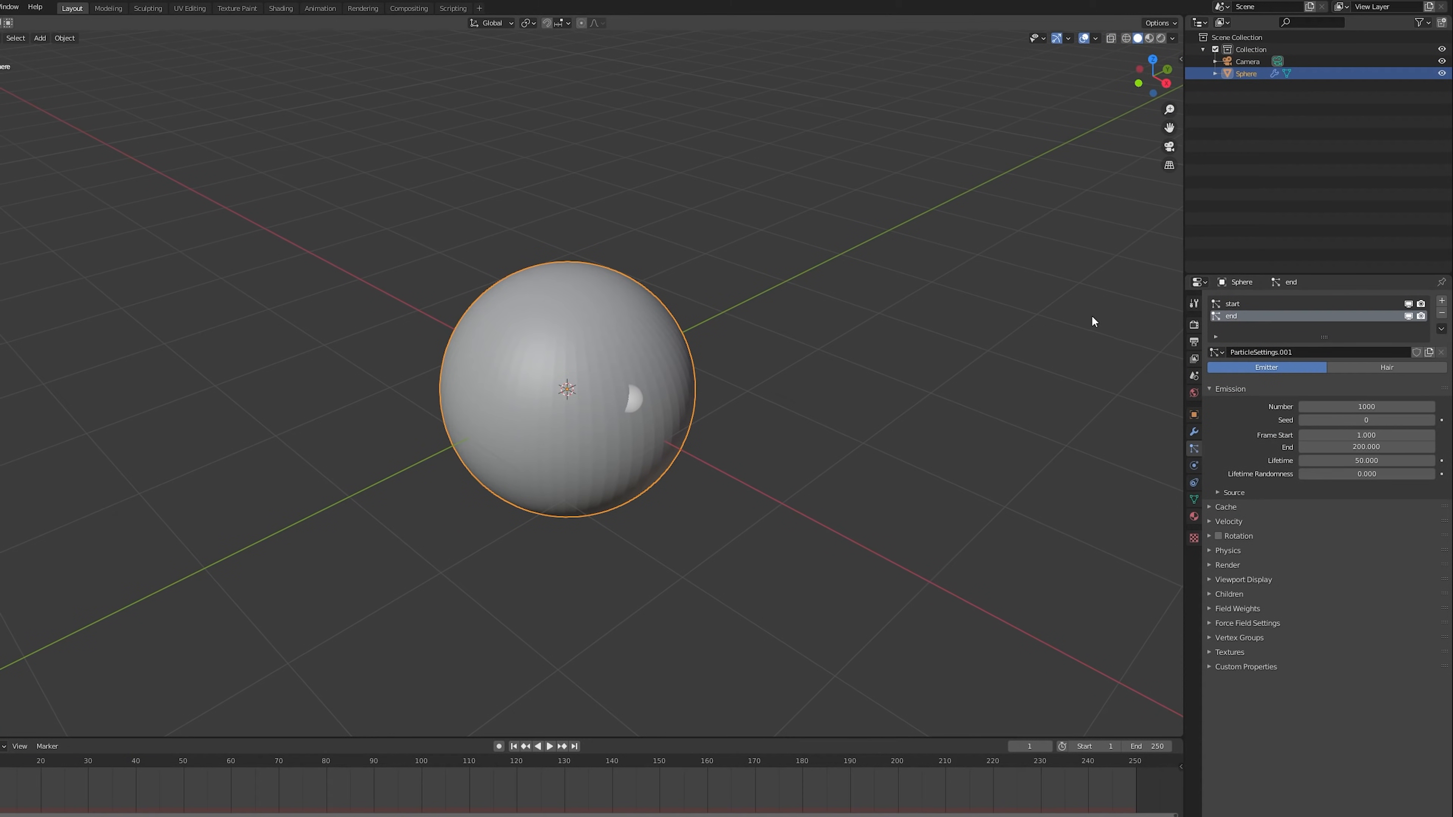
Set the animation's end frame to 60 and the lifetime of the end particle system to 60.
left_click(1157, 745)
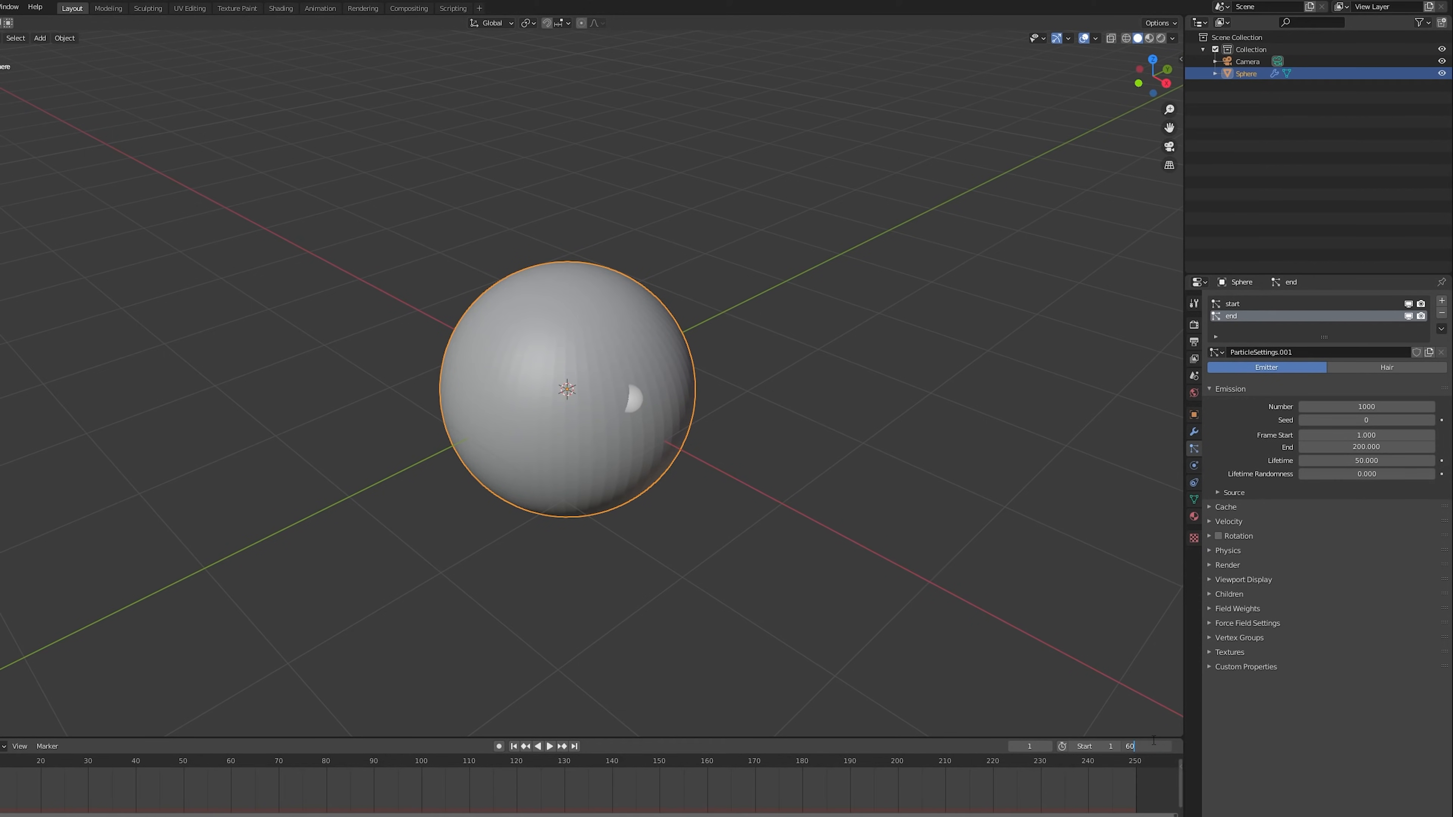
type("60")
key("Return")
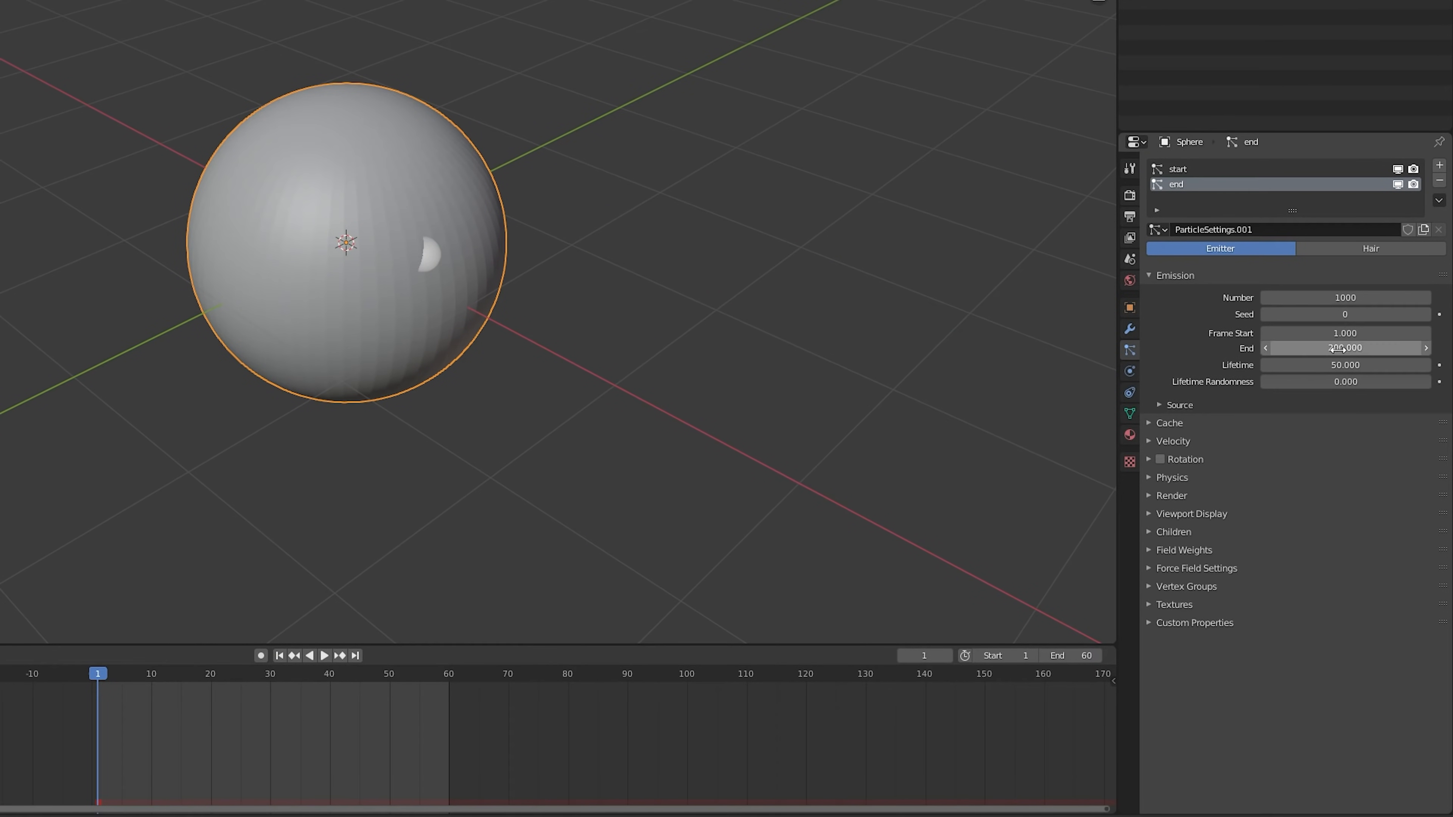
left_click(1358, 460)
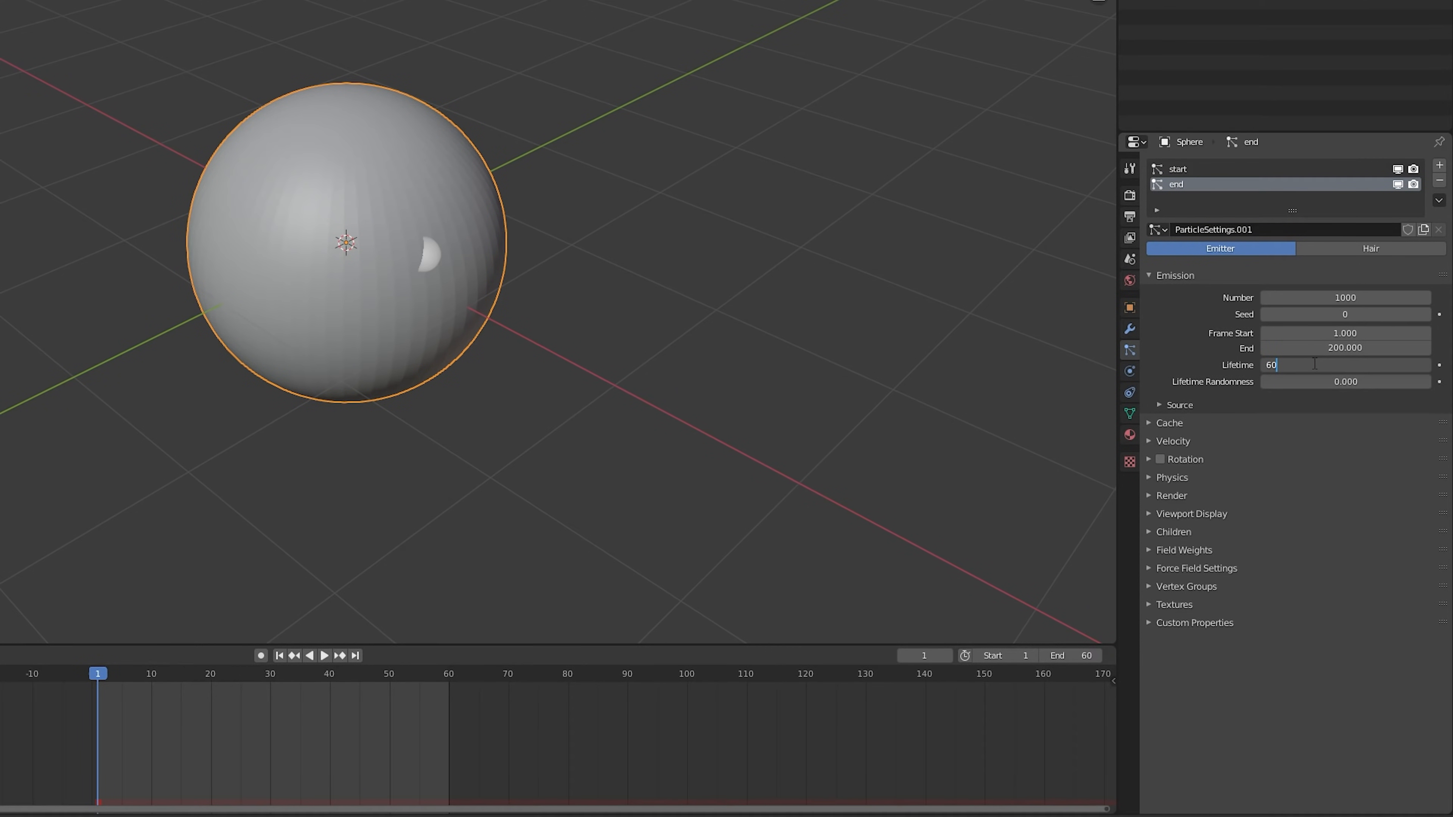
key("Return")
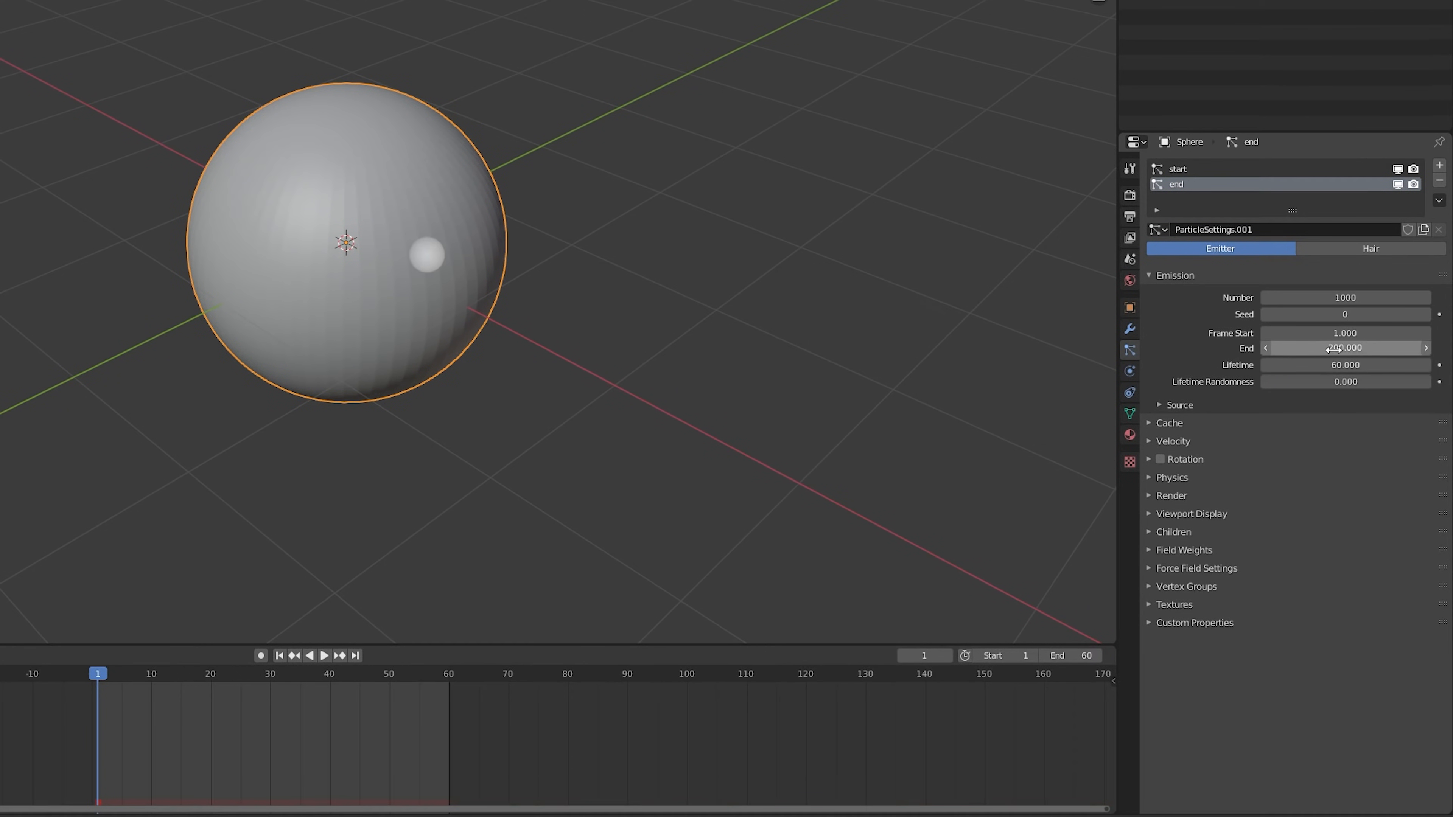
Set the end particle system's emission End to 60 and the start system's emission range to frames -60 through 0.
left_click(1335, 348)
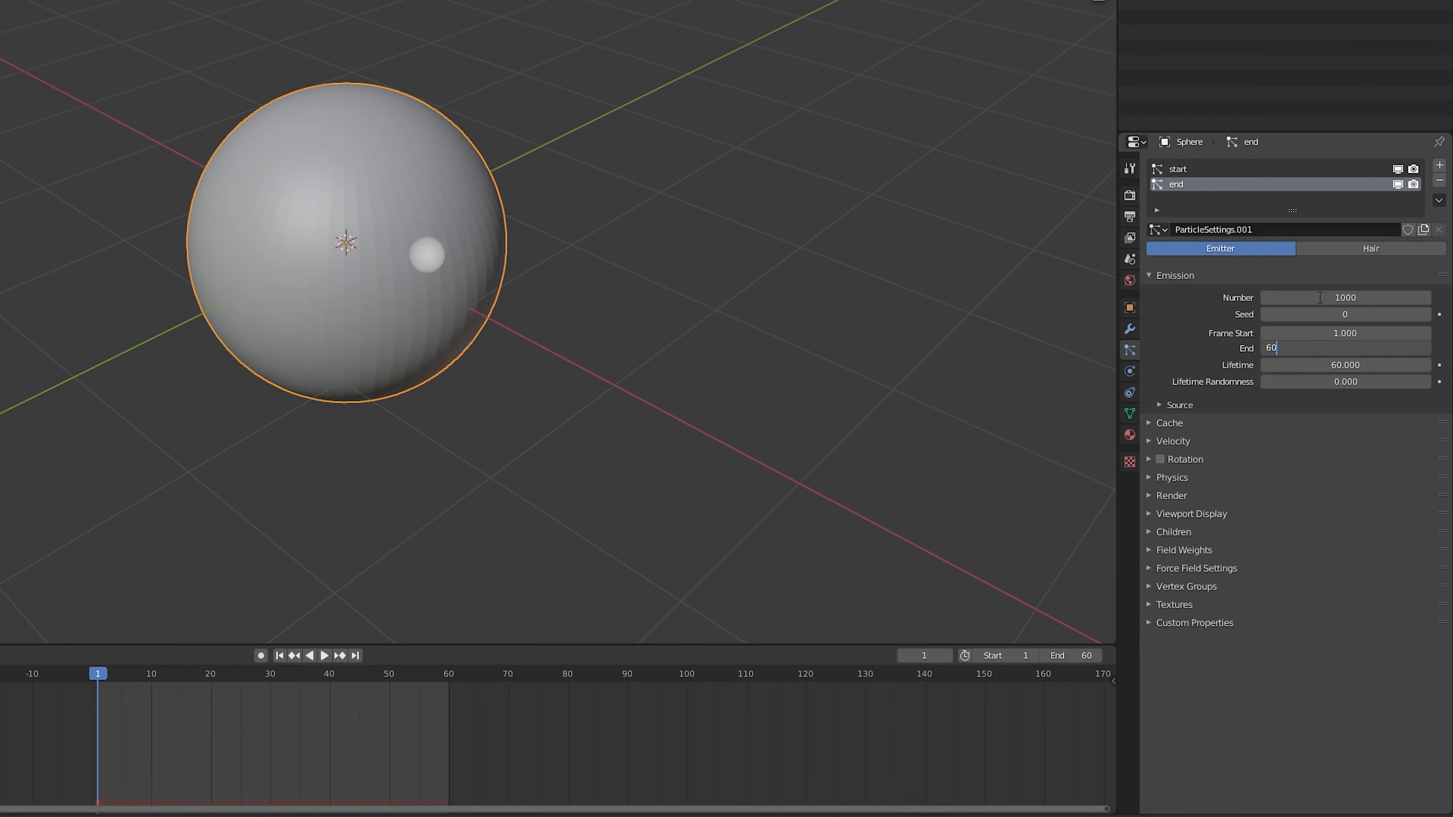
left_click(1204, 169)
left_click(1318, 330)
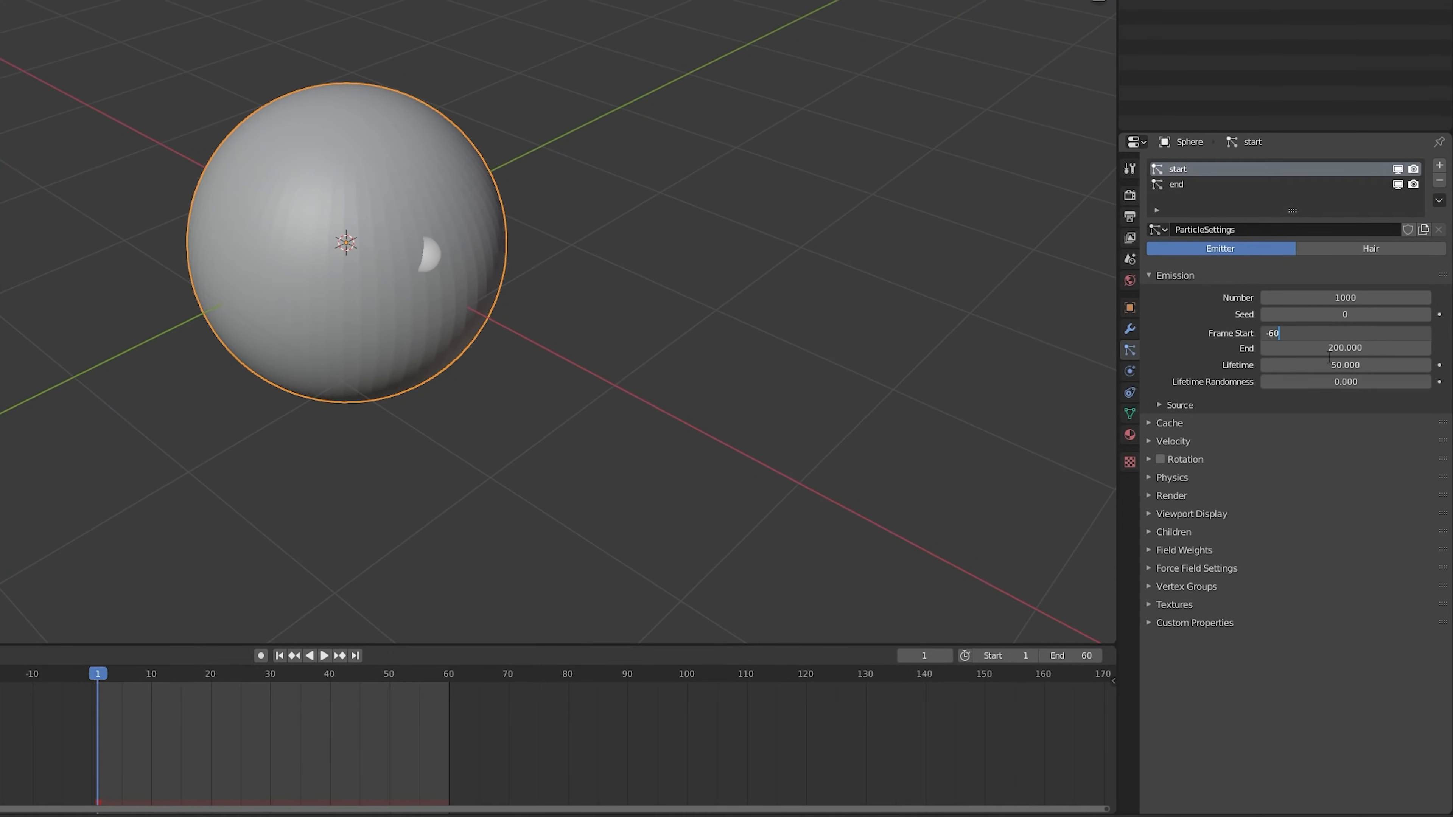
left_click(1337, 348)
type("0")
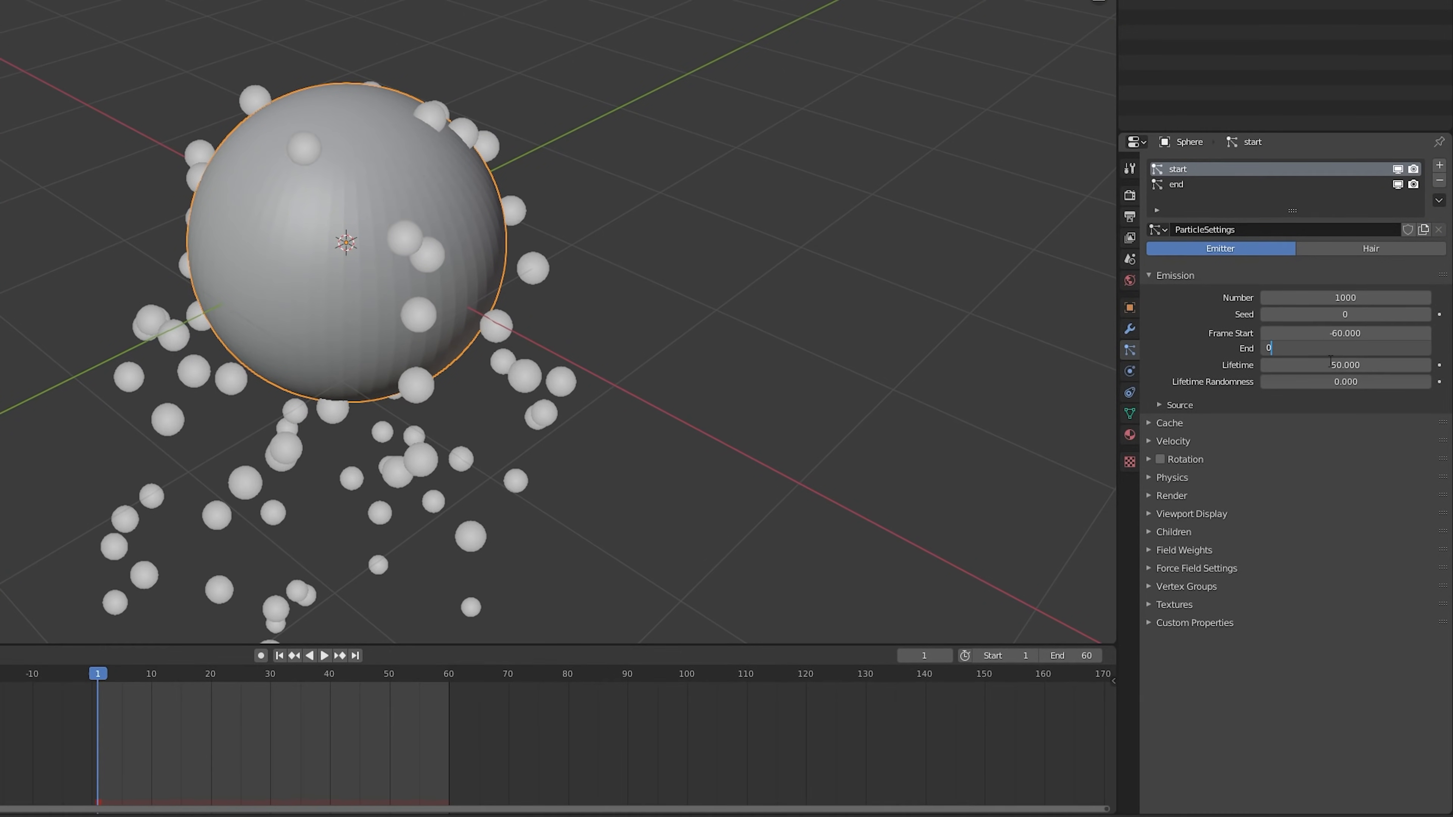
key("Return")
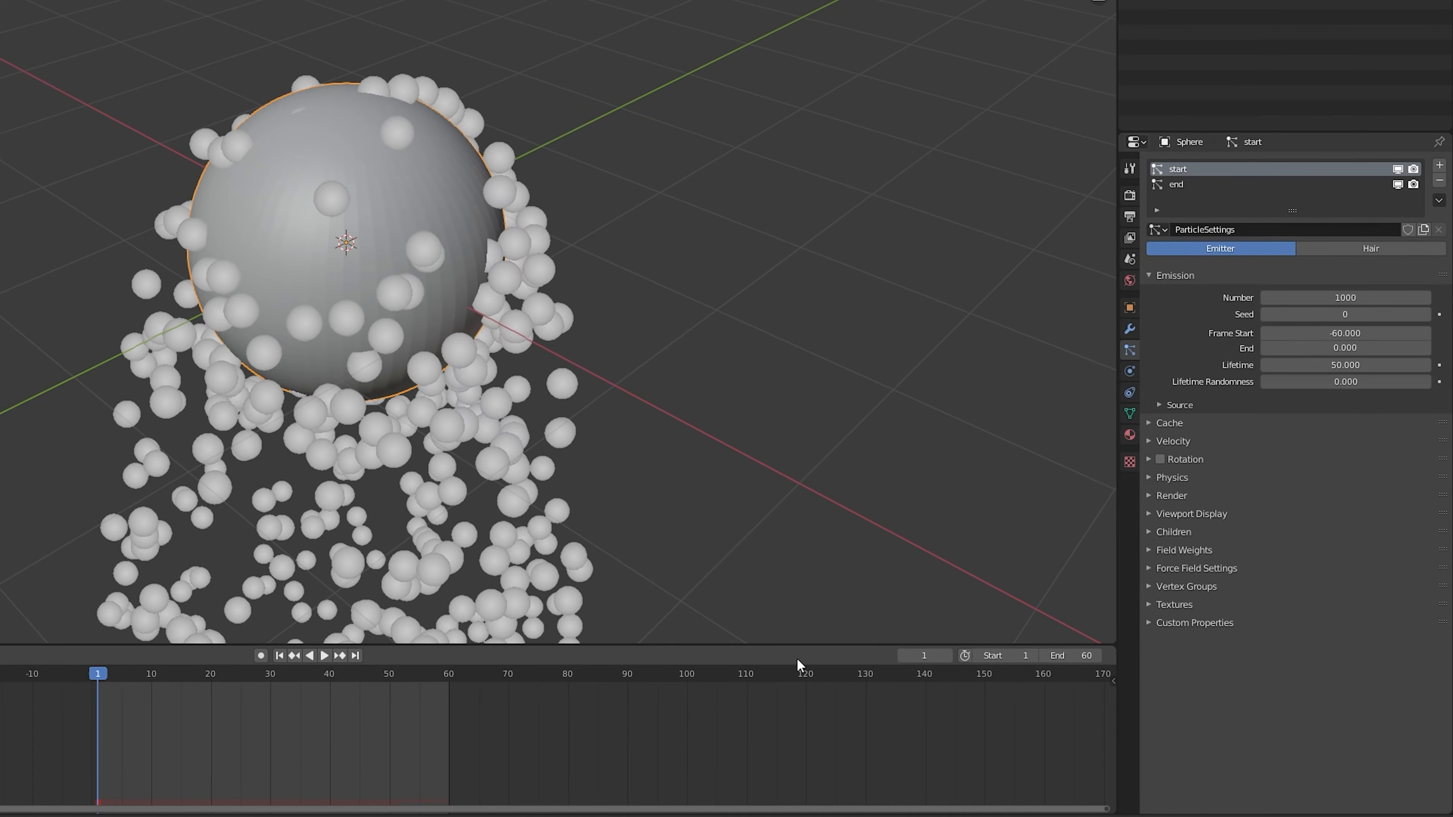
Preview the particle animation, clear any existing bakes and bake all dynamics for the sphere's particle systems.
left_click(325, 656)
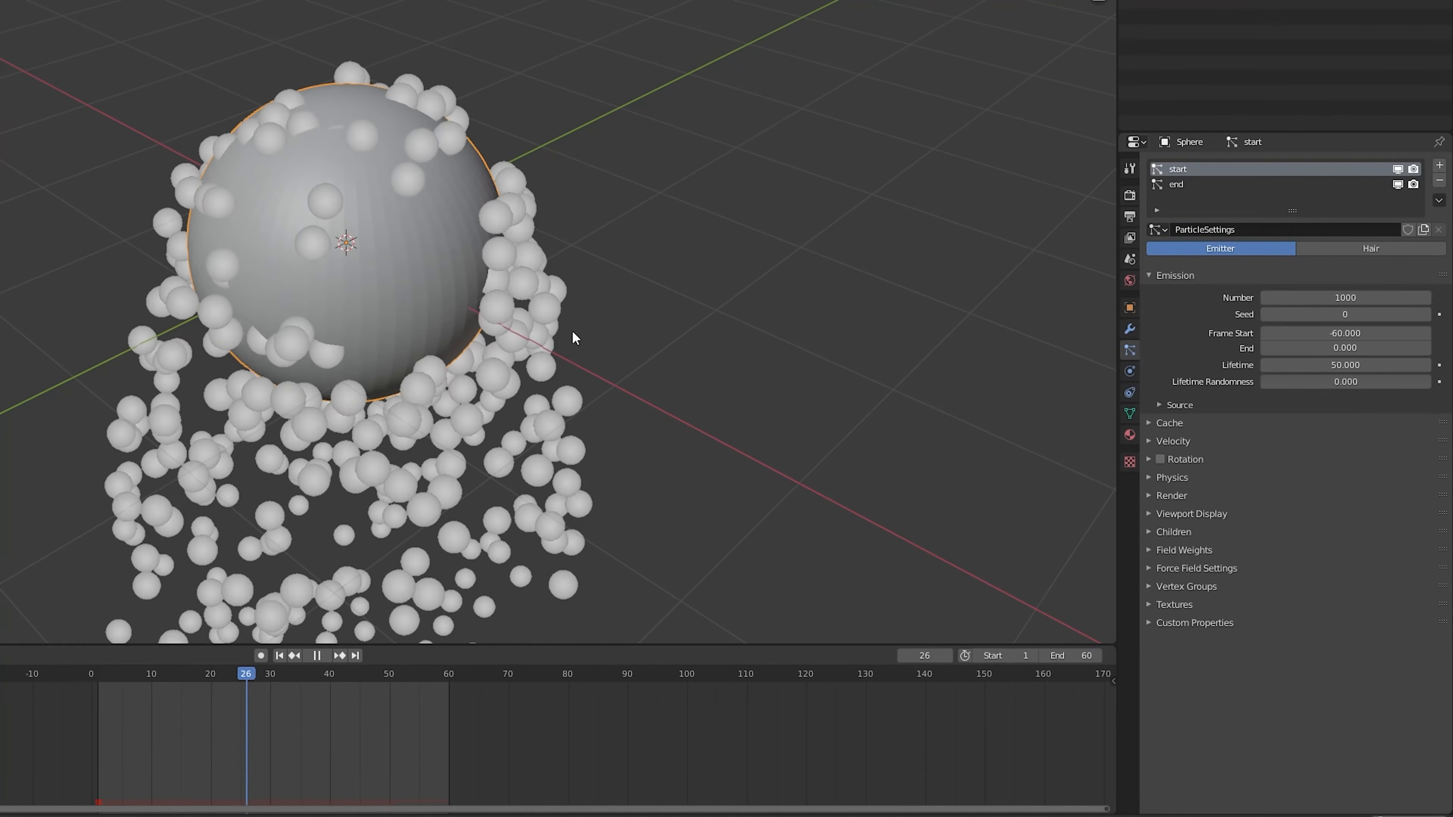
key("space")
left_click(1169, 423)
left_click(1349, 605)
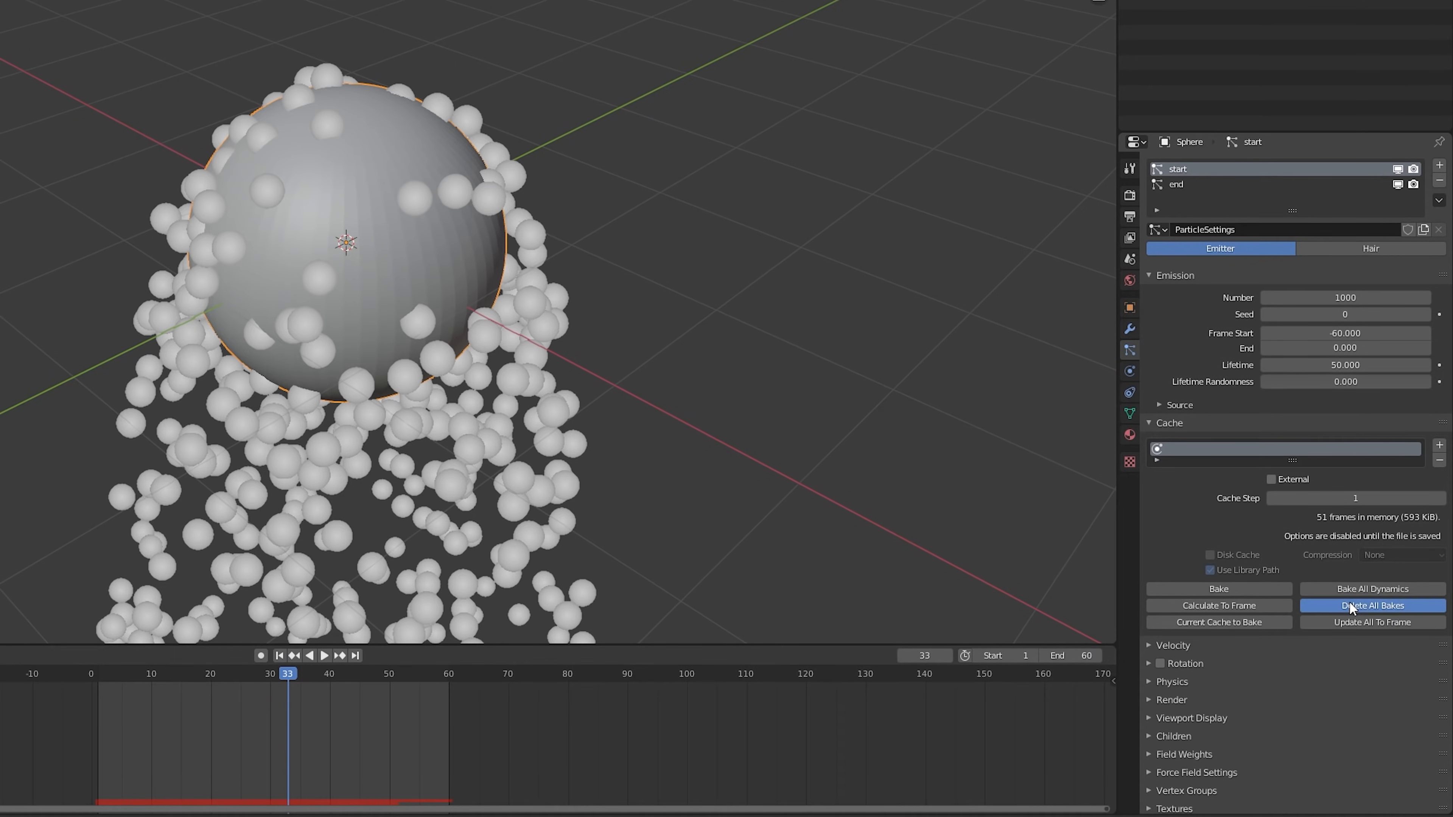
left_click(1353, 589)
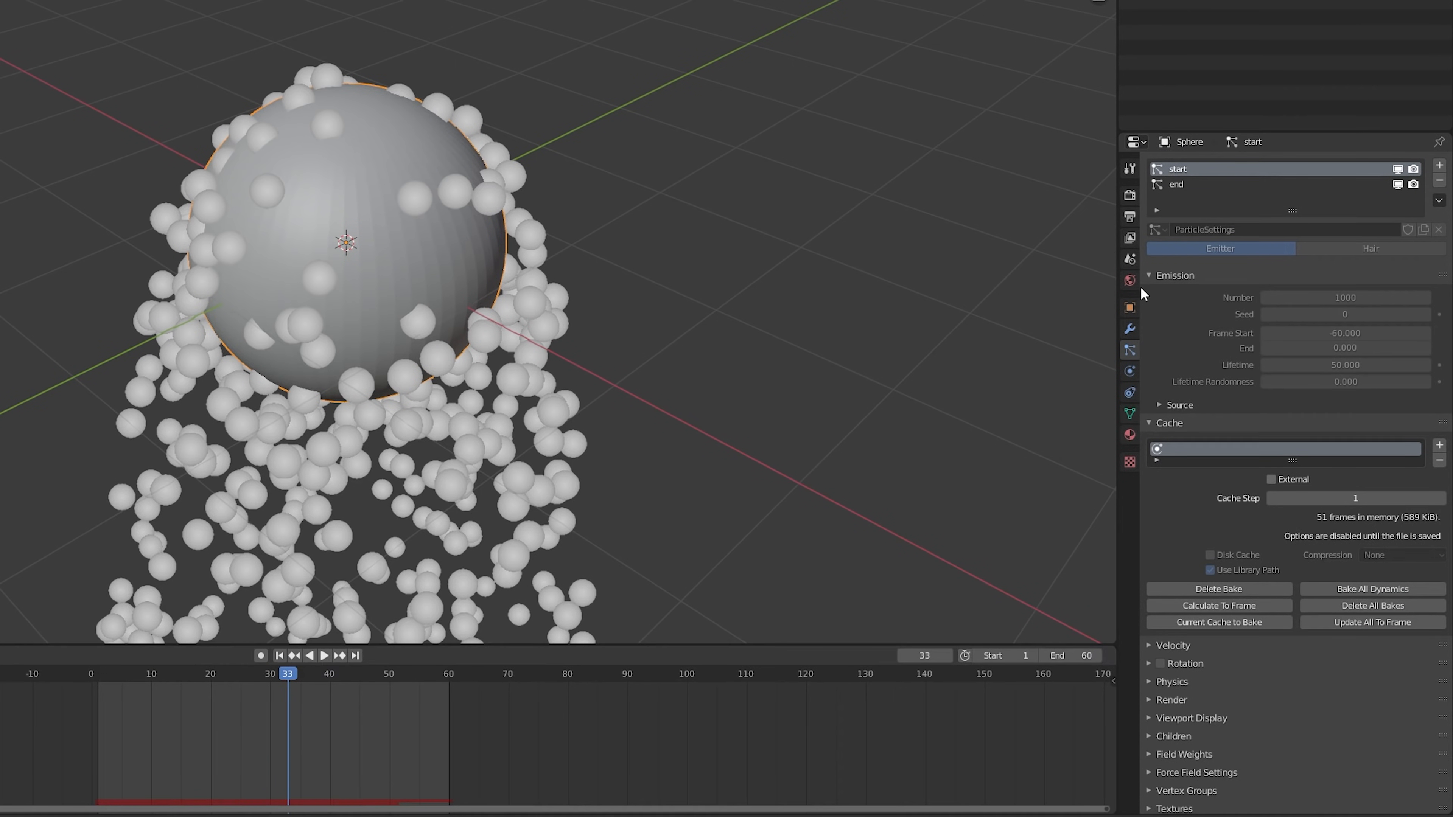
left_click(1184, 185)
left_click(1183, 170)
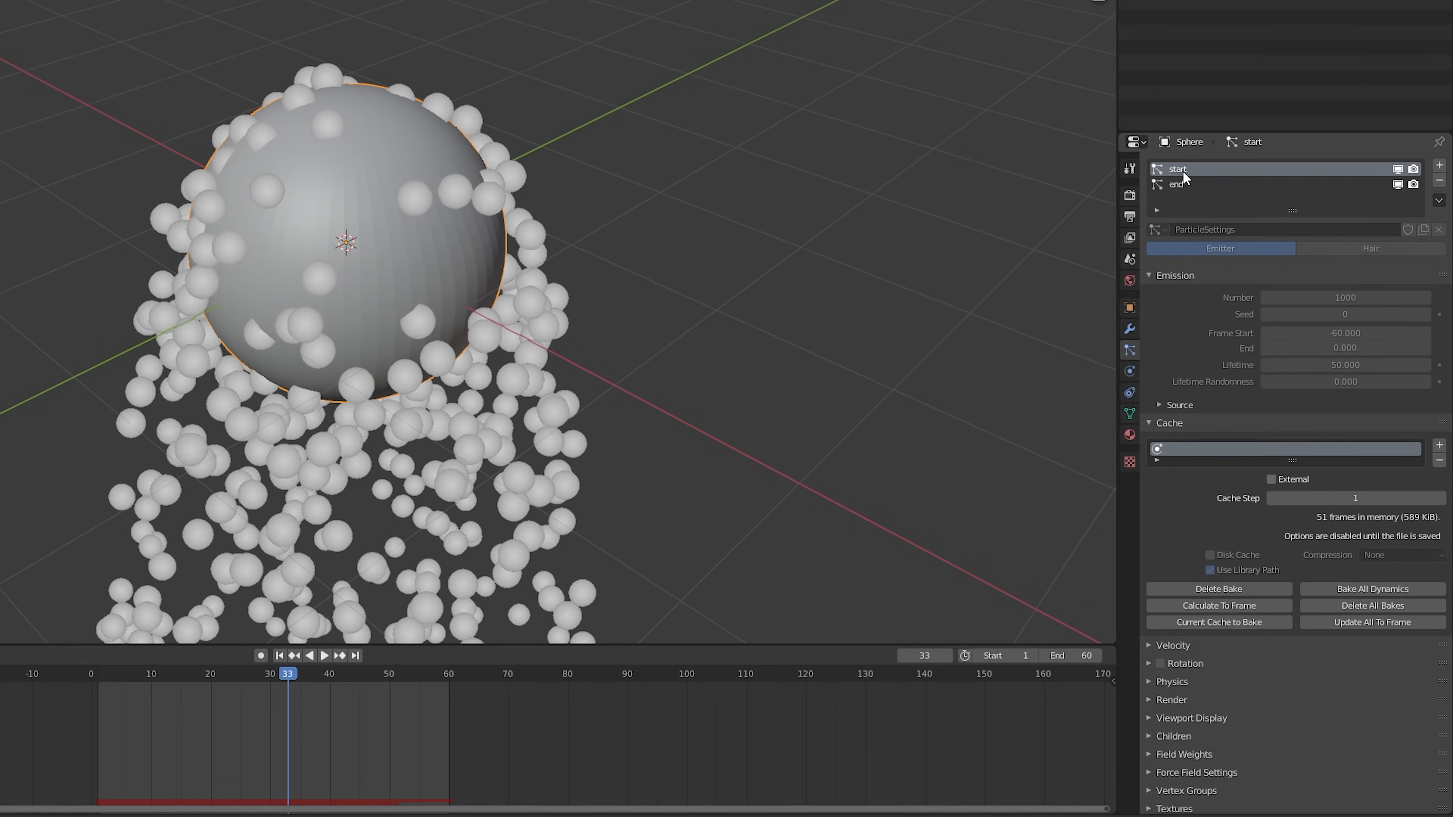
Delete the bakes to set the start particle system's Lifetime to 60, and rebake all dynamics.
left_click(1359, 605)
left_click(1319, 364)
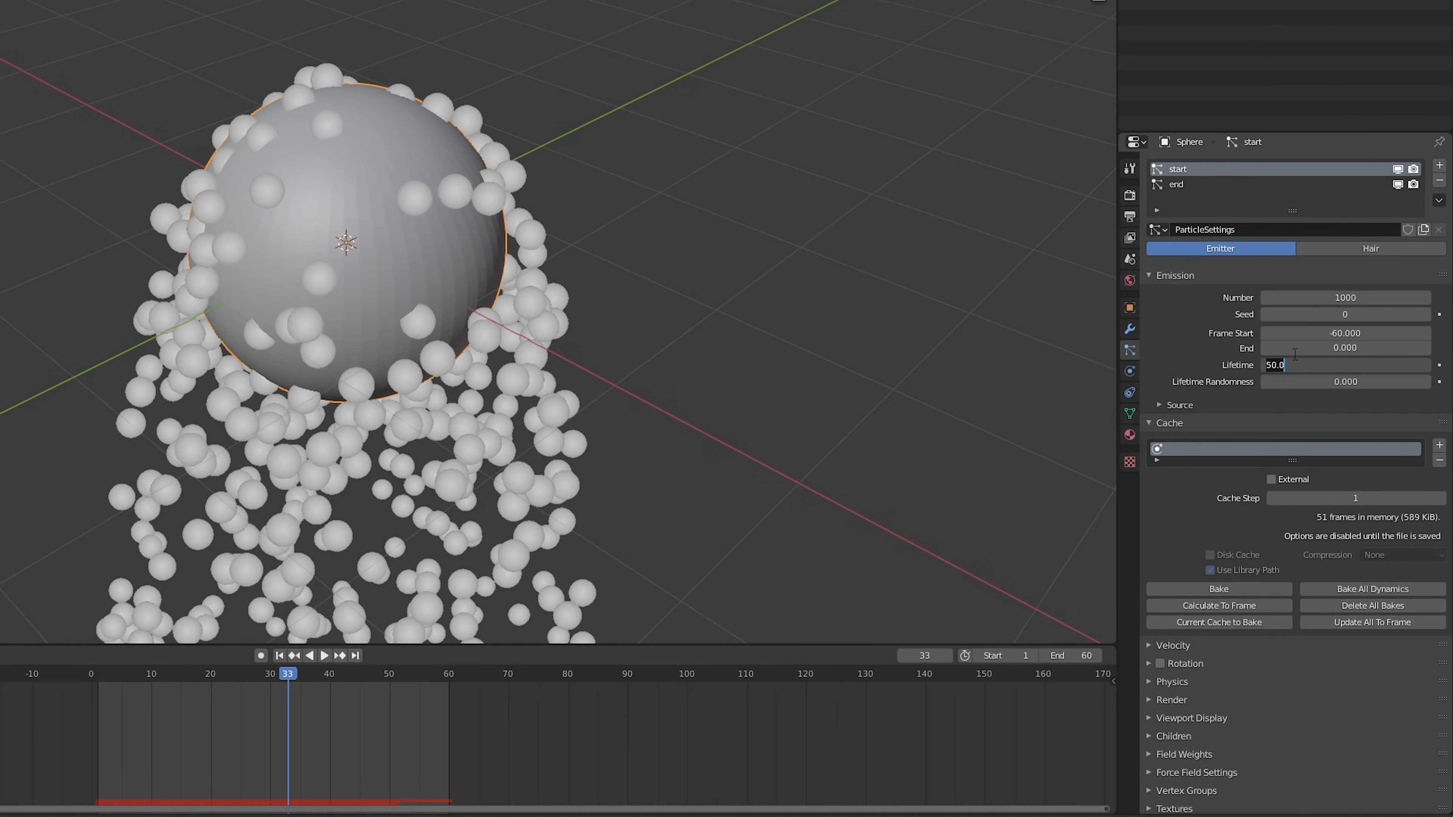
key("Return")
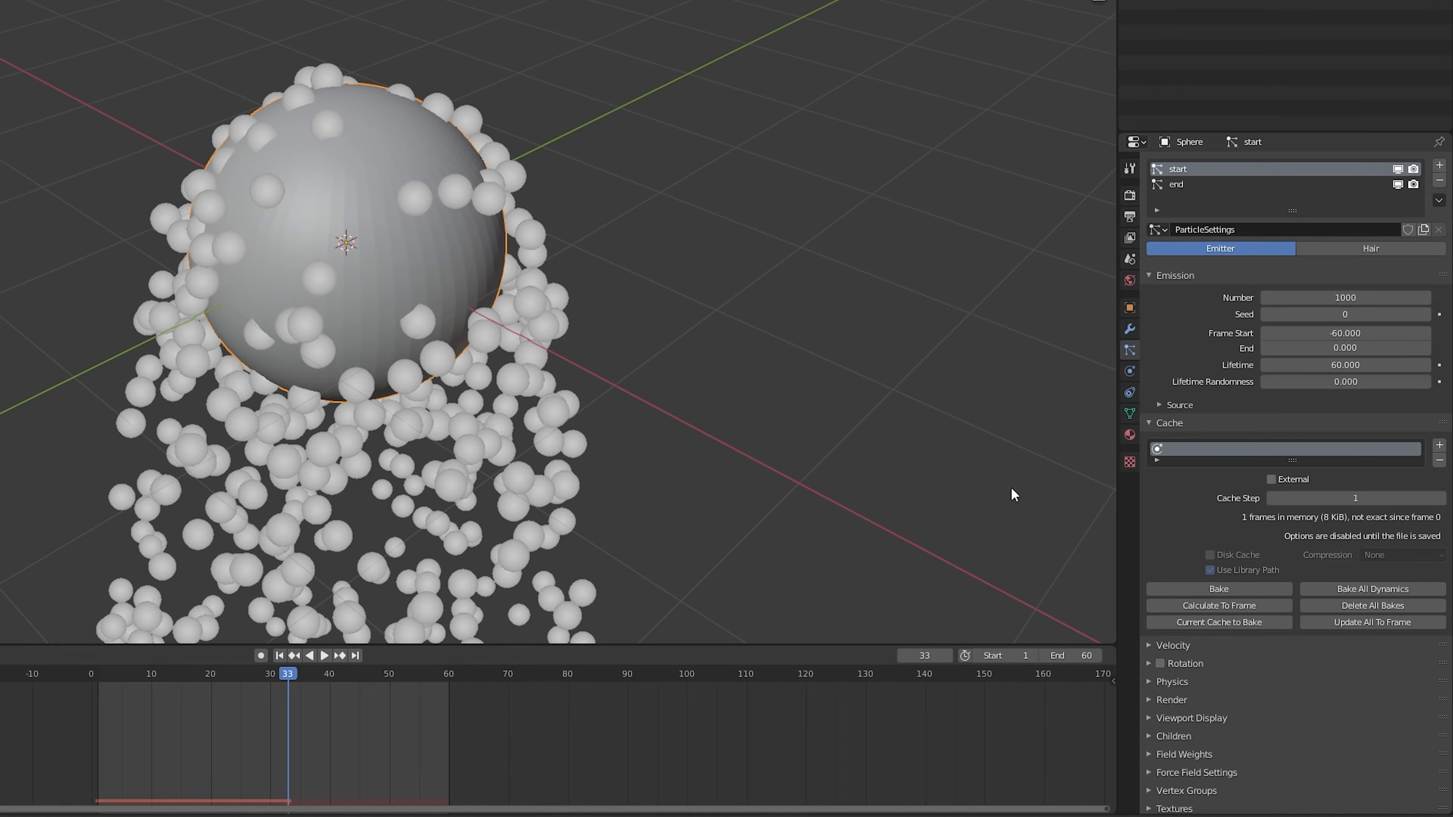
left_click(1373, 593)
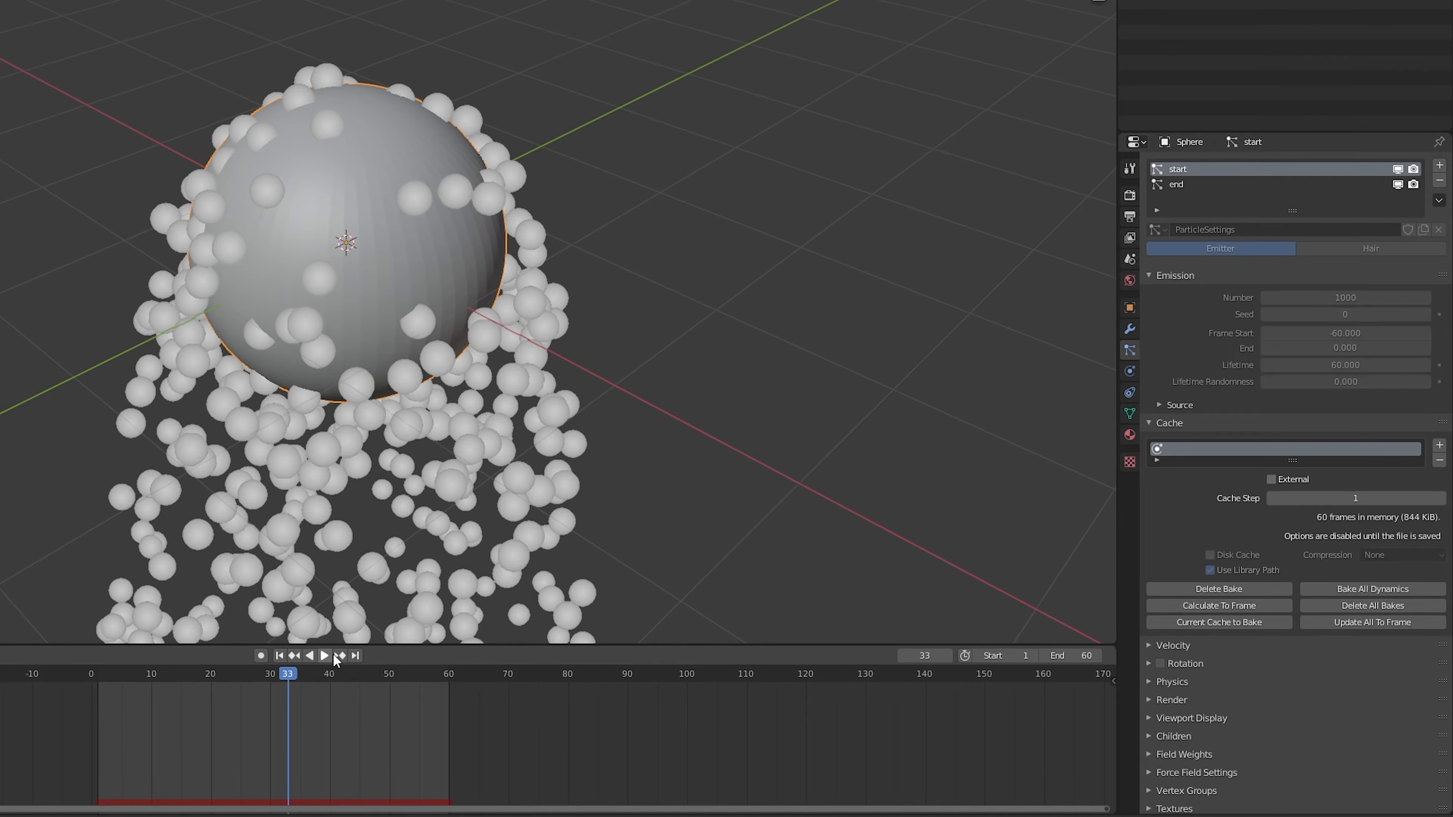
Play back the baked particle animation and view the sphere from a slightly different angle.
left_click(335, 656)
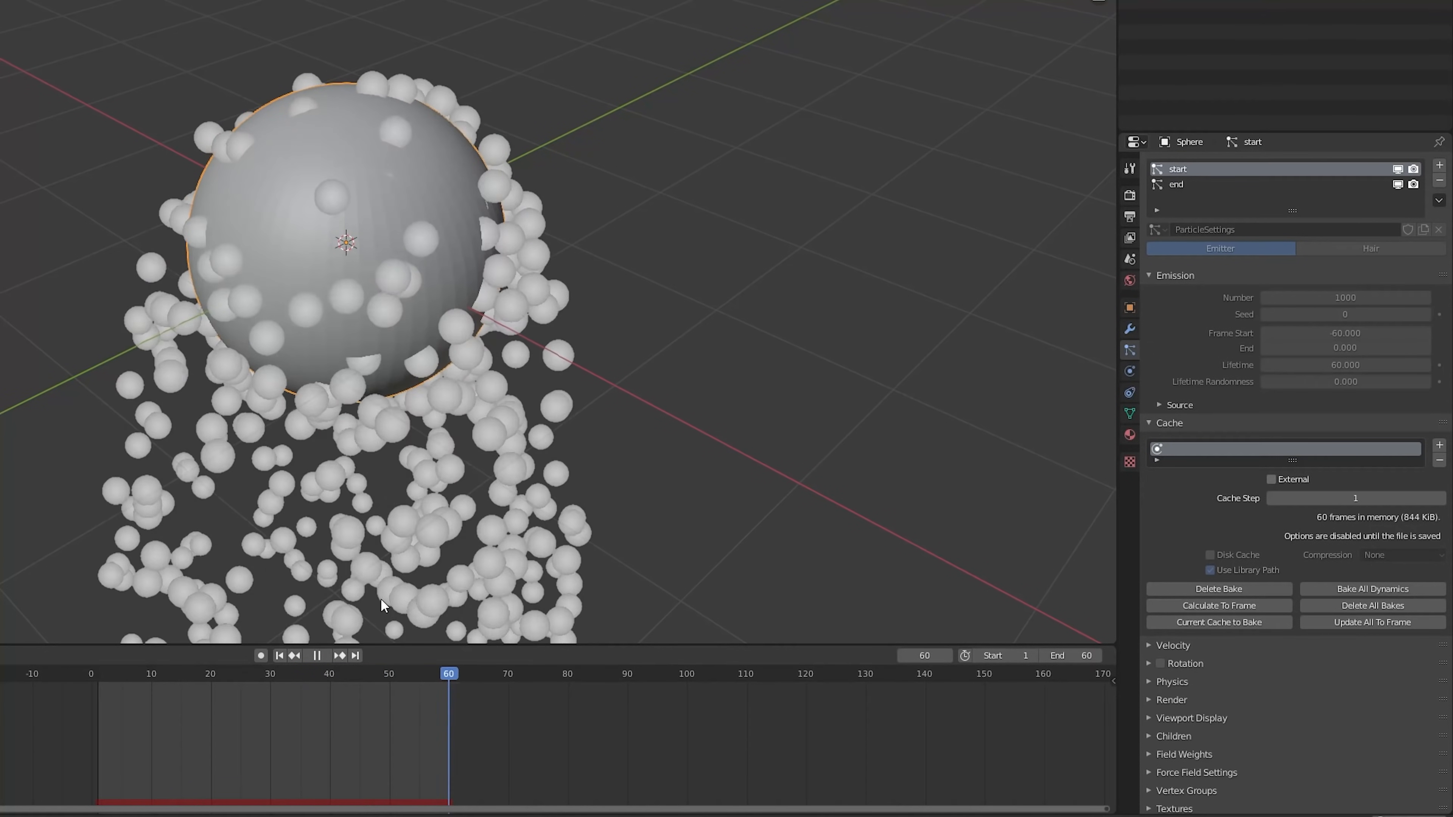
key("space")
mouse_move(367, 465)
middle_mouse_down()
mouse_move(379, 367)
mouse_move(384, 468)
middle_mouse_up()
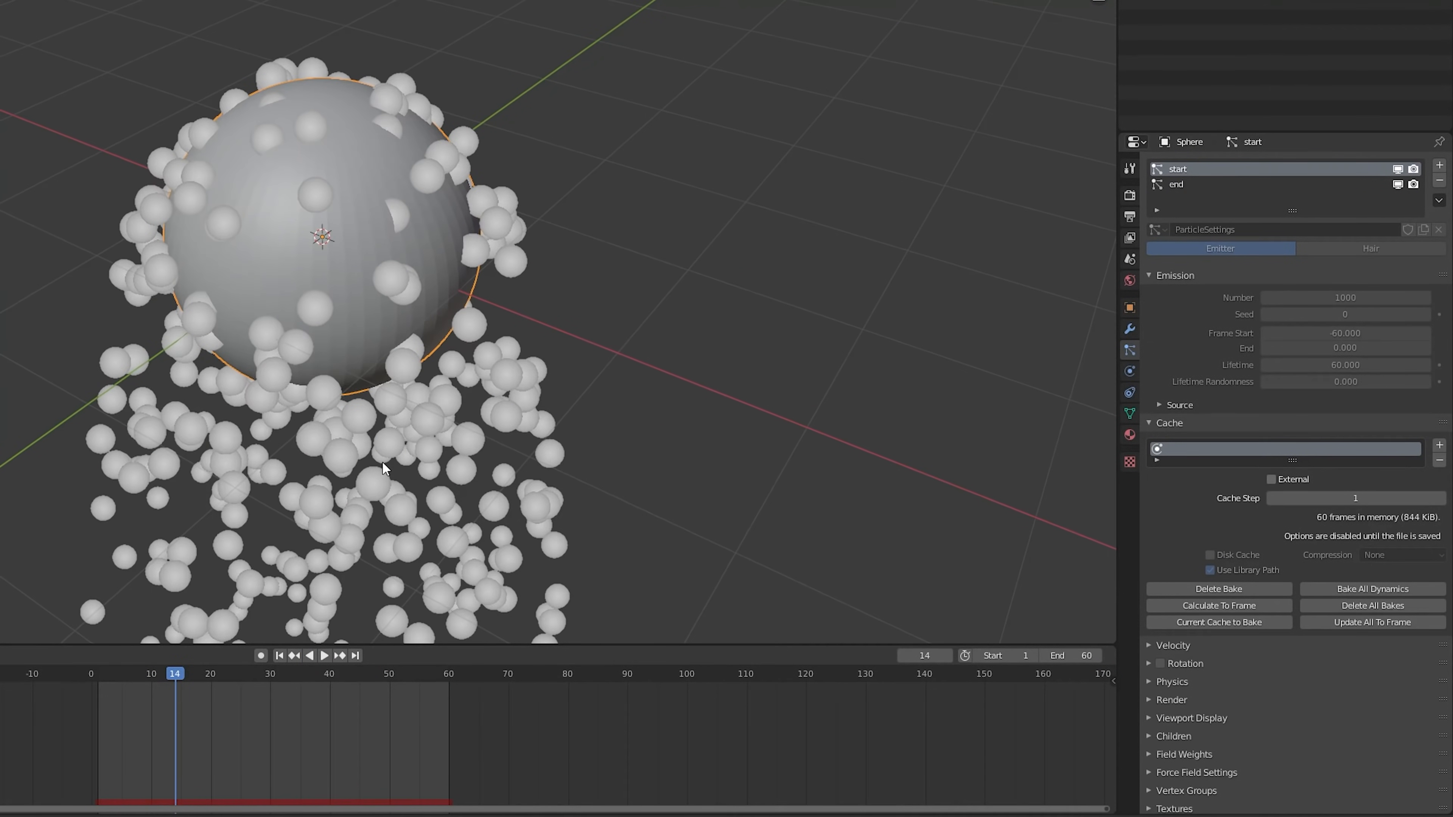
Delete all bakes and set the start particle system's Gravity field weight to 0.
left_click(1146, 755)
scroll(1277, 683, "down", 6)
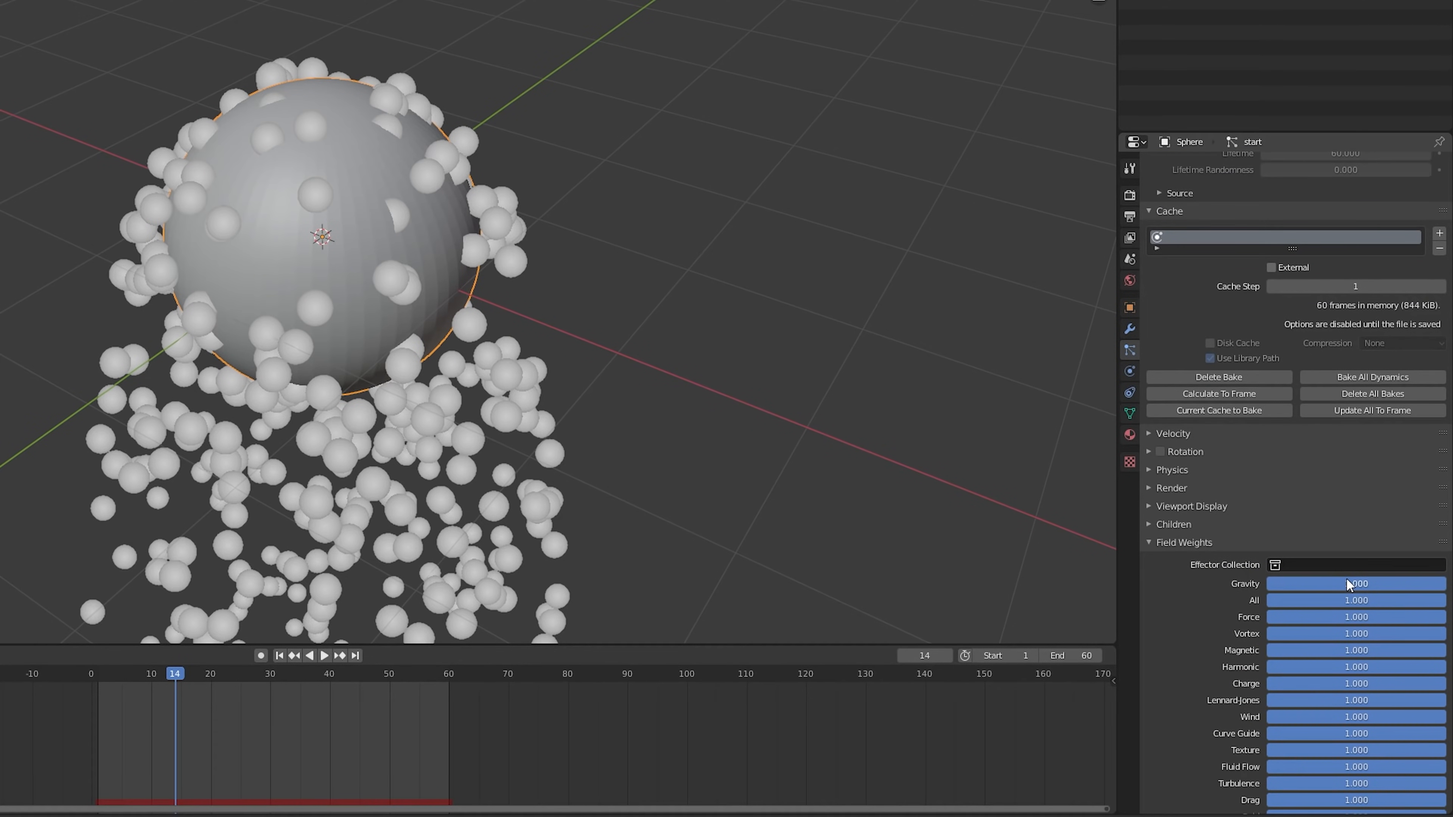
scroll(1207, 443, "up", 6)
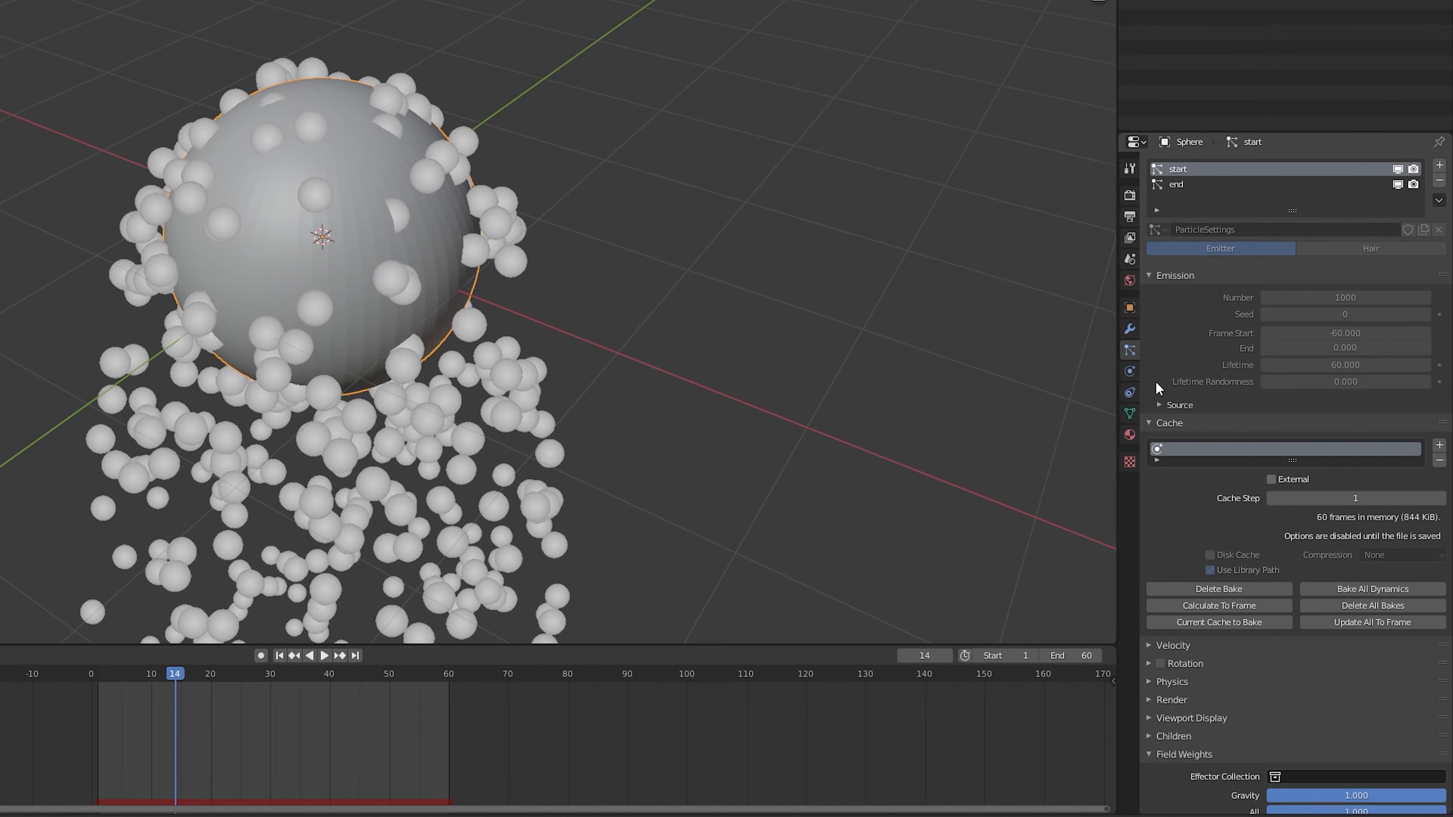
left_click(1372, 605)
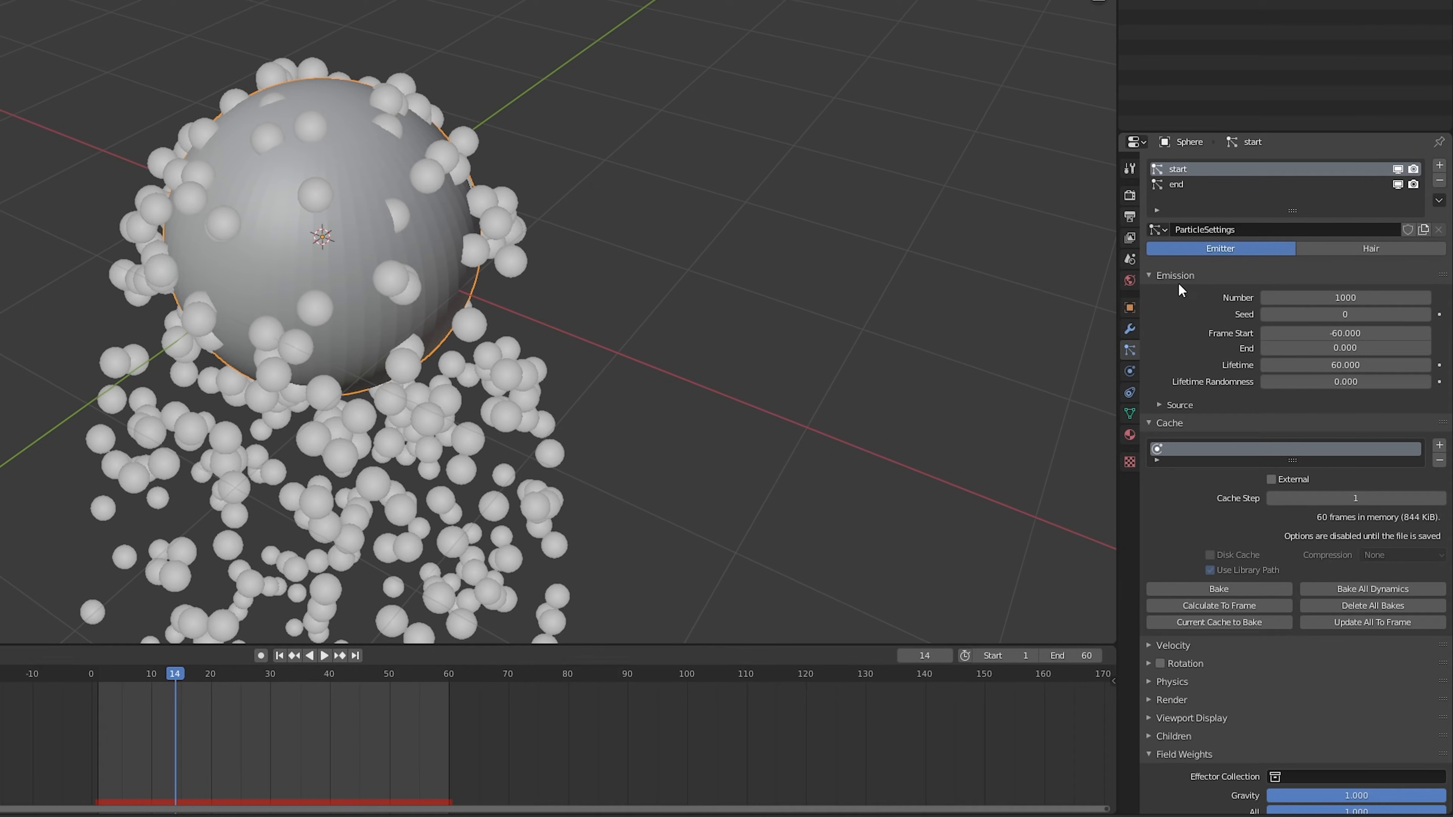
left_click(1177, 277)
left_click(1157, 293)
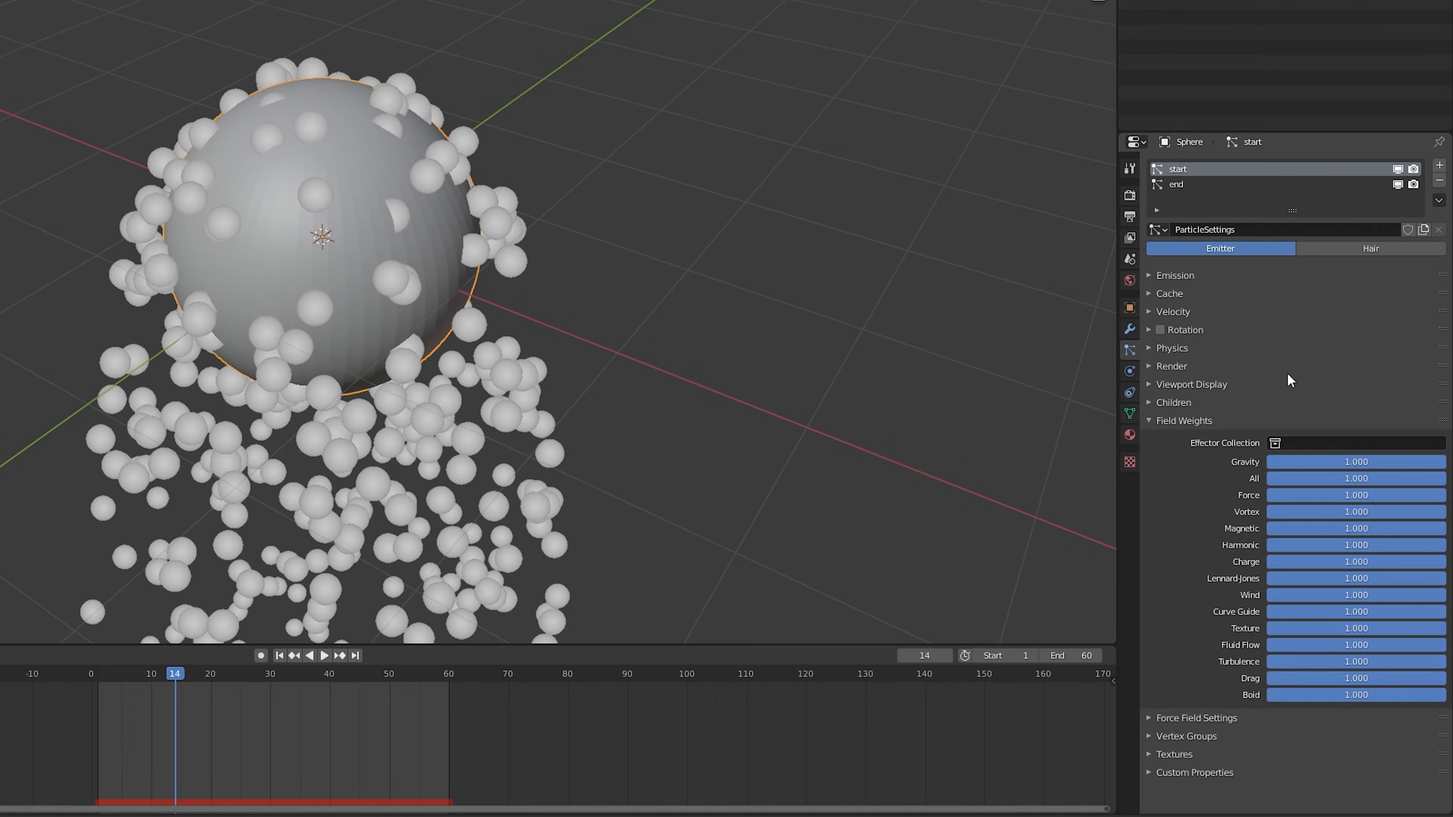
left_click_drag(1377, 460, 1156, 422)
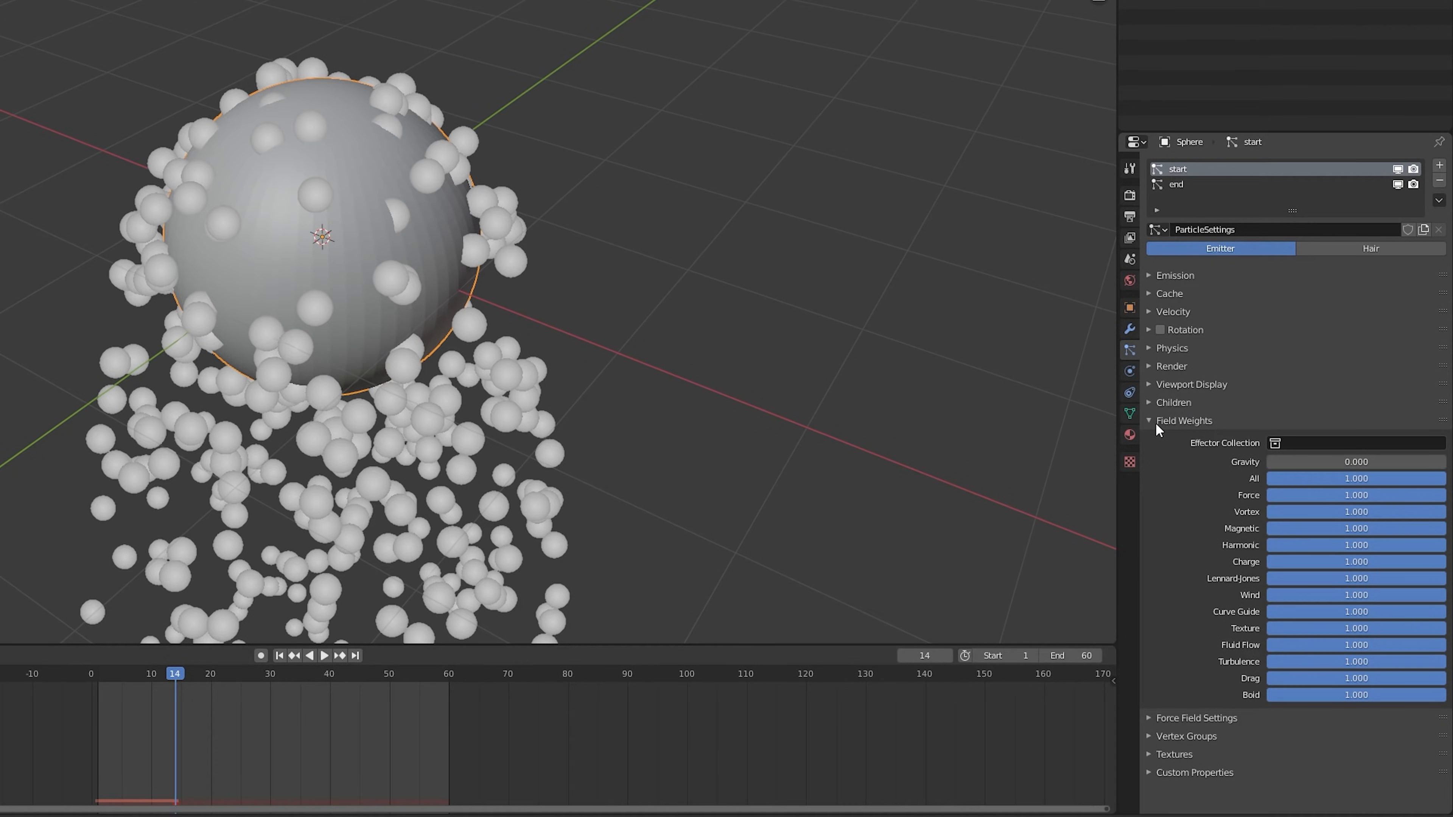
Set the end particle system's Gravity field weight to 0 and preview the animation.
left_click(1181, 185)
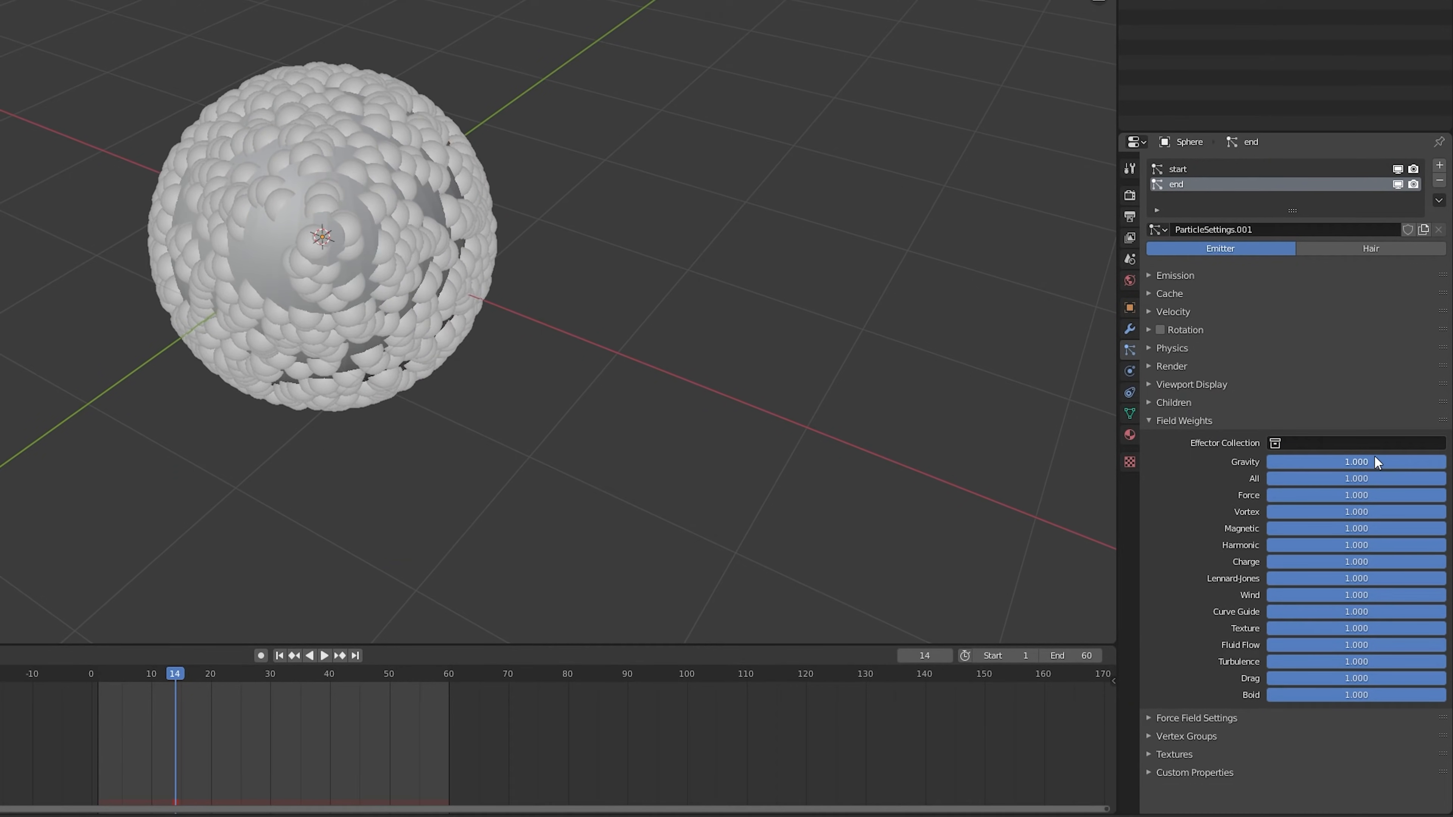
left_click_drag(1361, 461, 1264, 460)
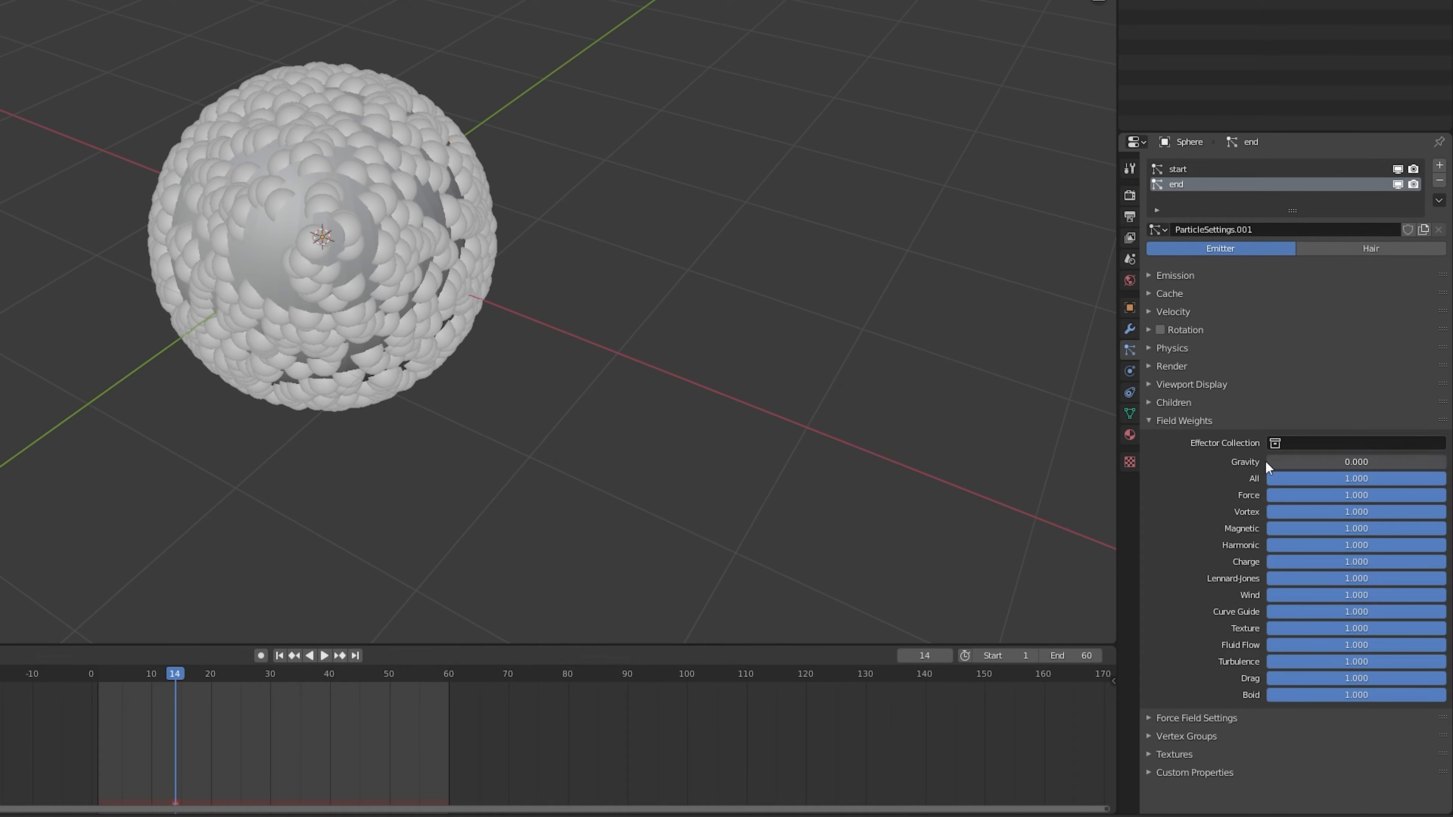
left_click(324, 655)
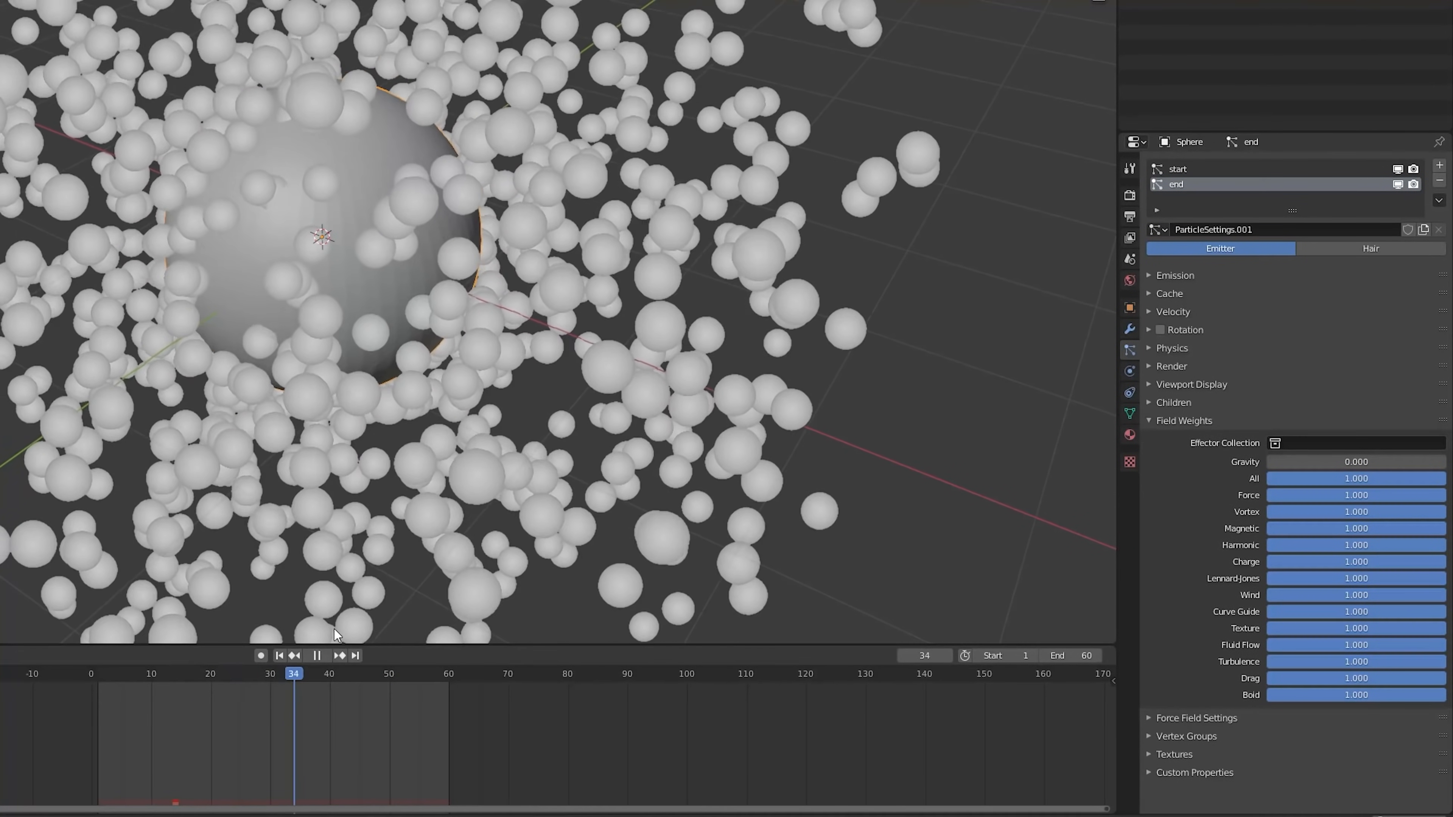
left_click(317, 656)
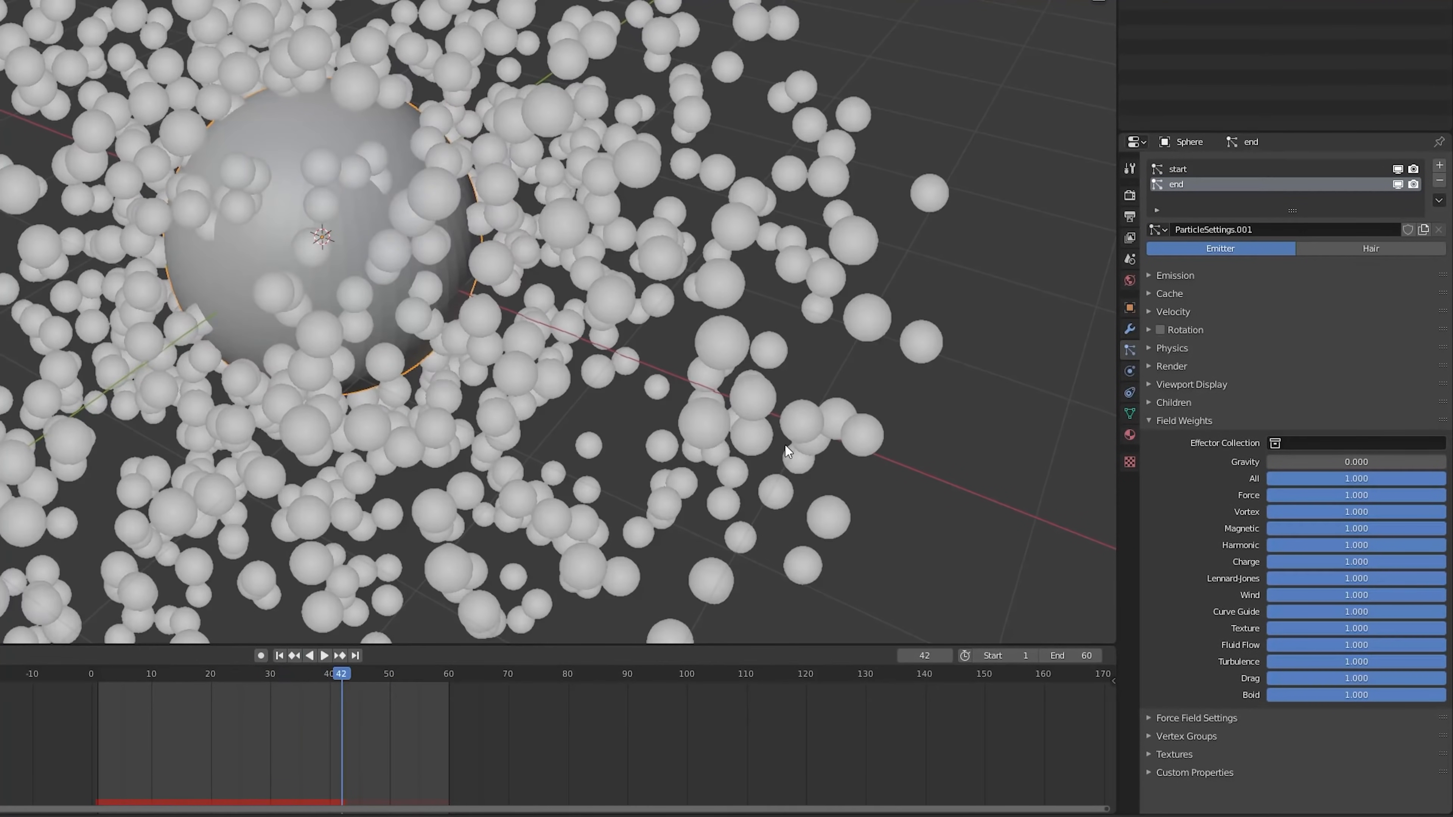
Change the end particle system's emission source from faces to Vertices.
left_click(1151, 420)
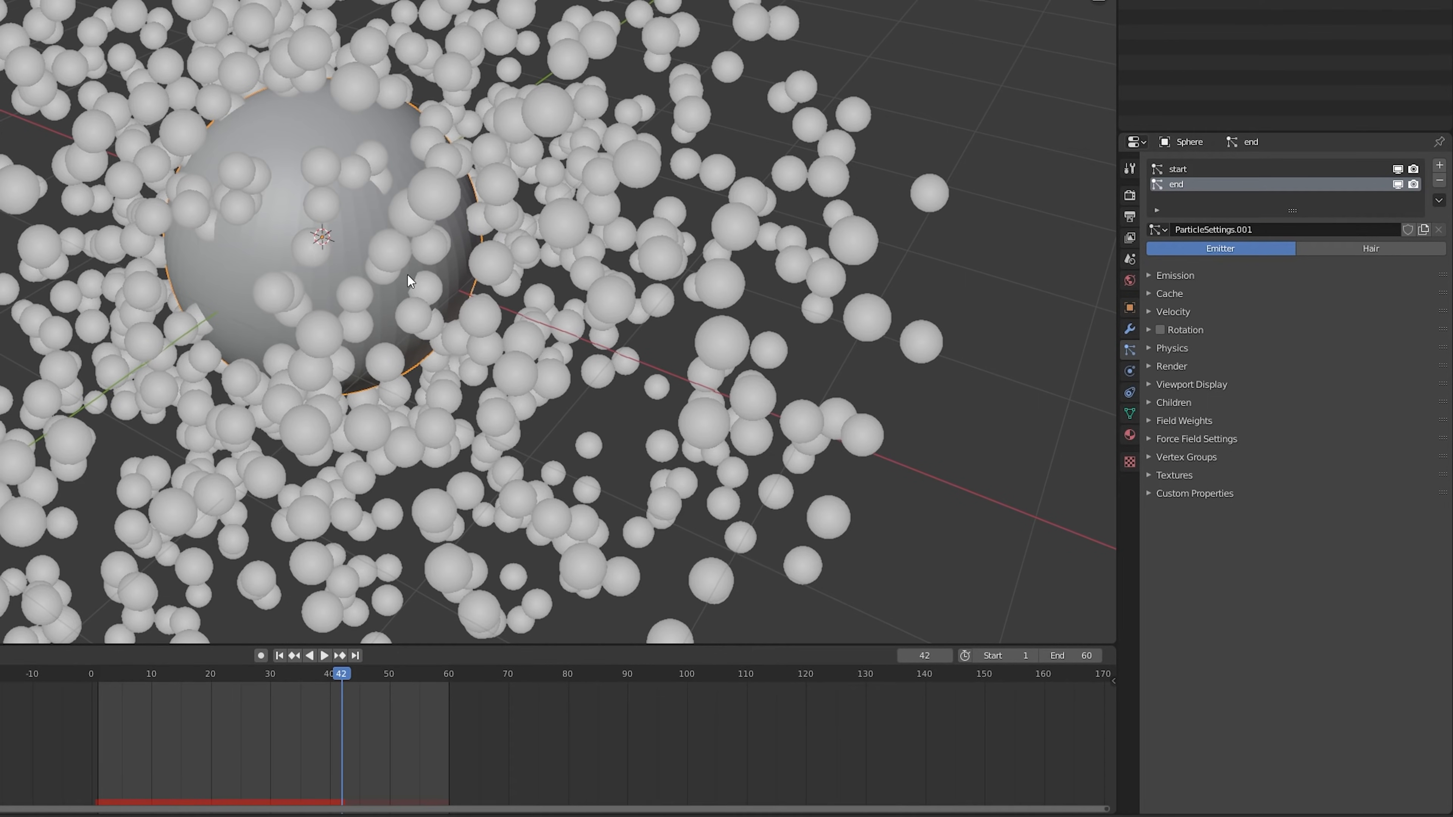
left_click(1151, 366)
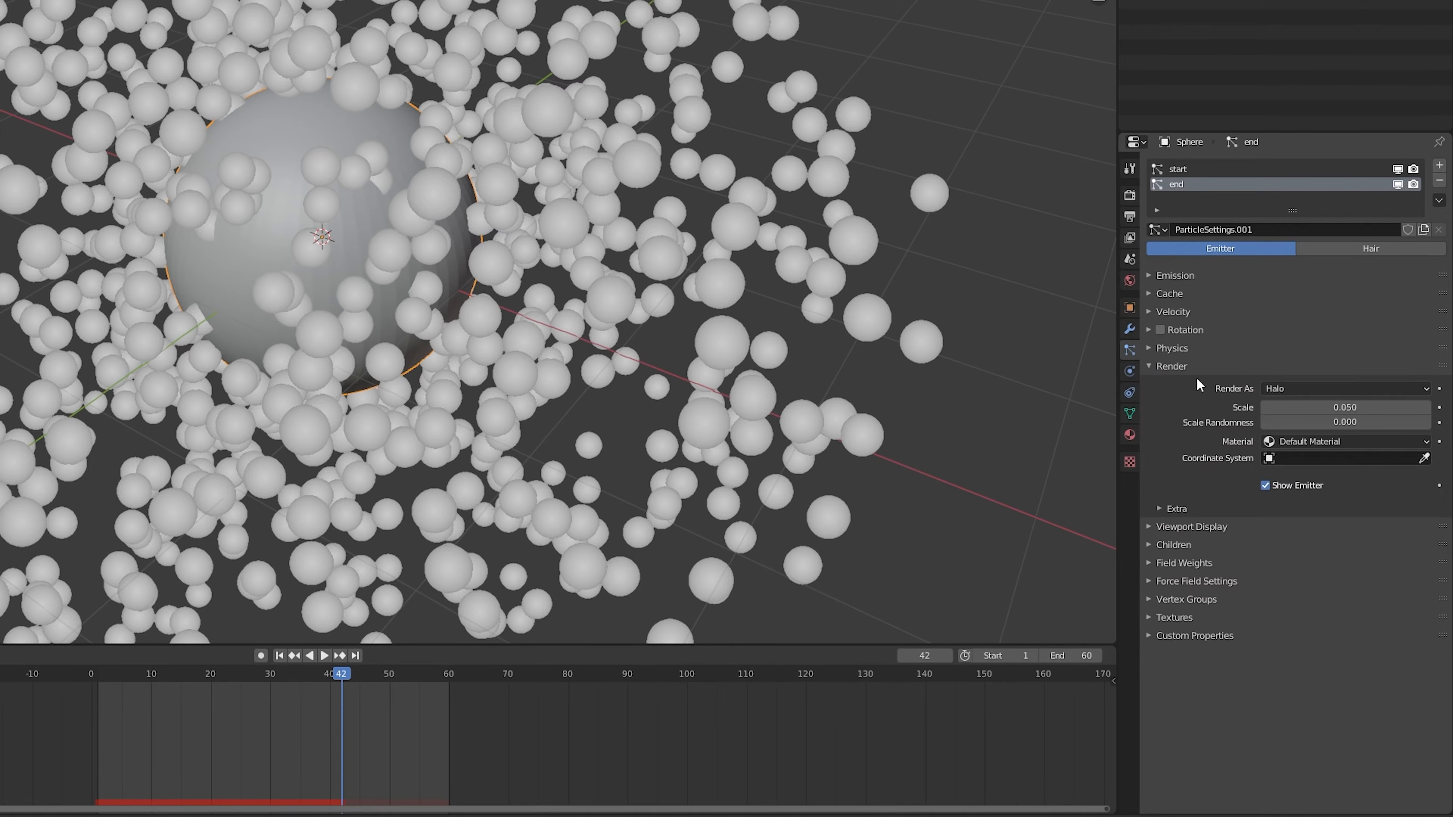
left_click(1173, 276)
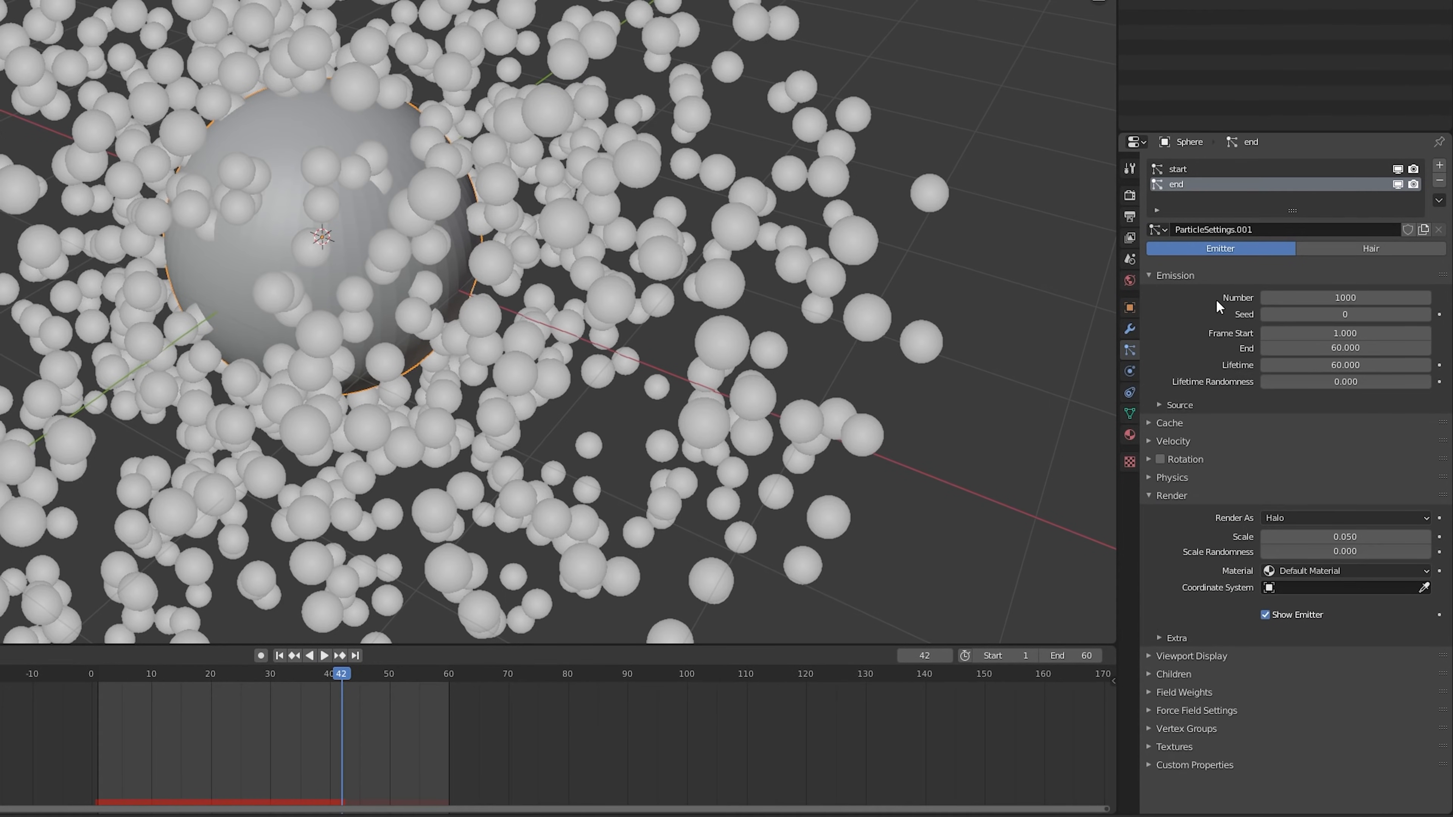
left_click(1154, 404)
left_click(1293, 426)
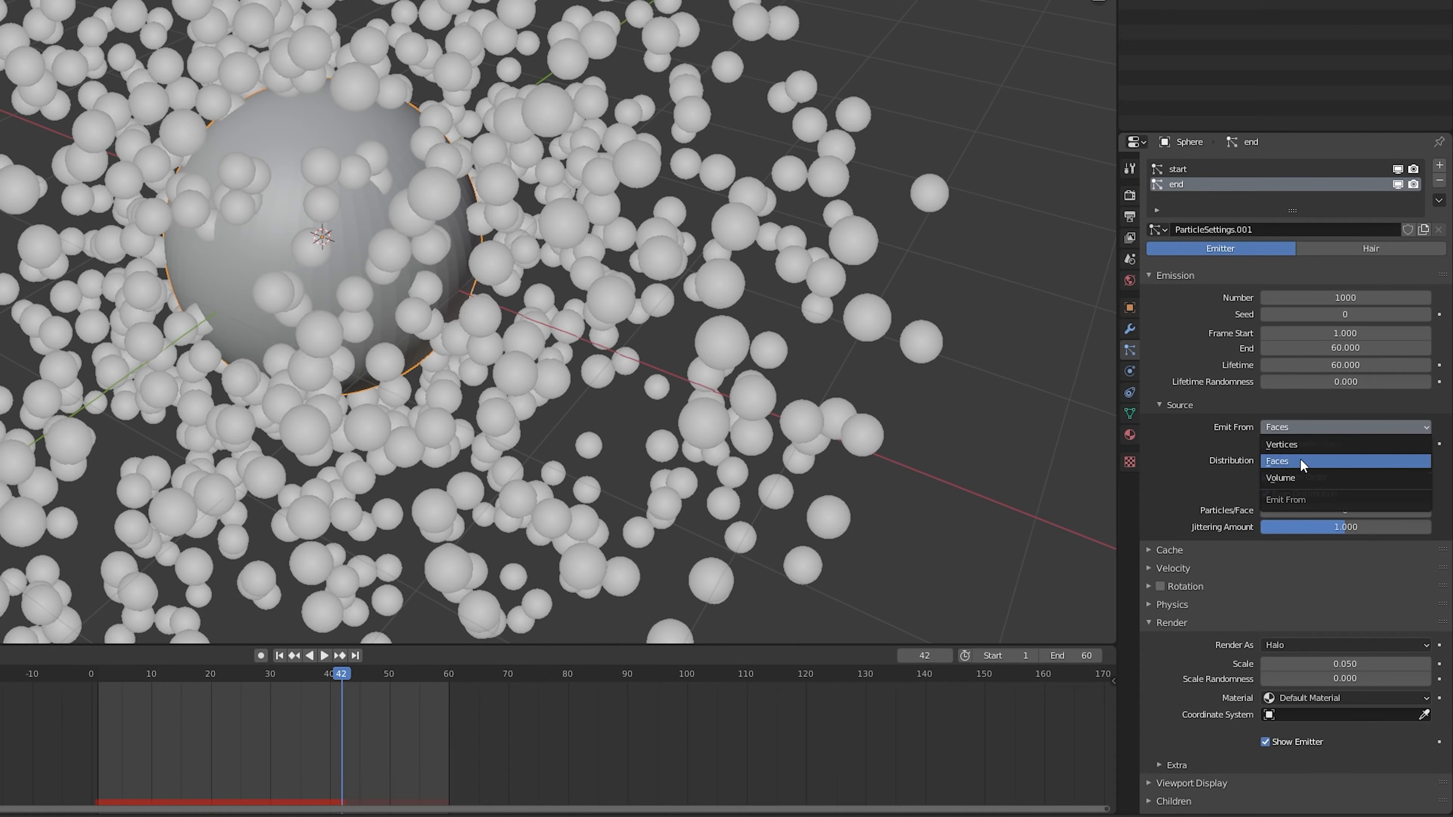
left_click(1276, 457)
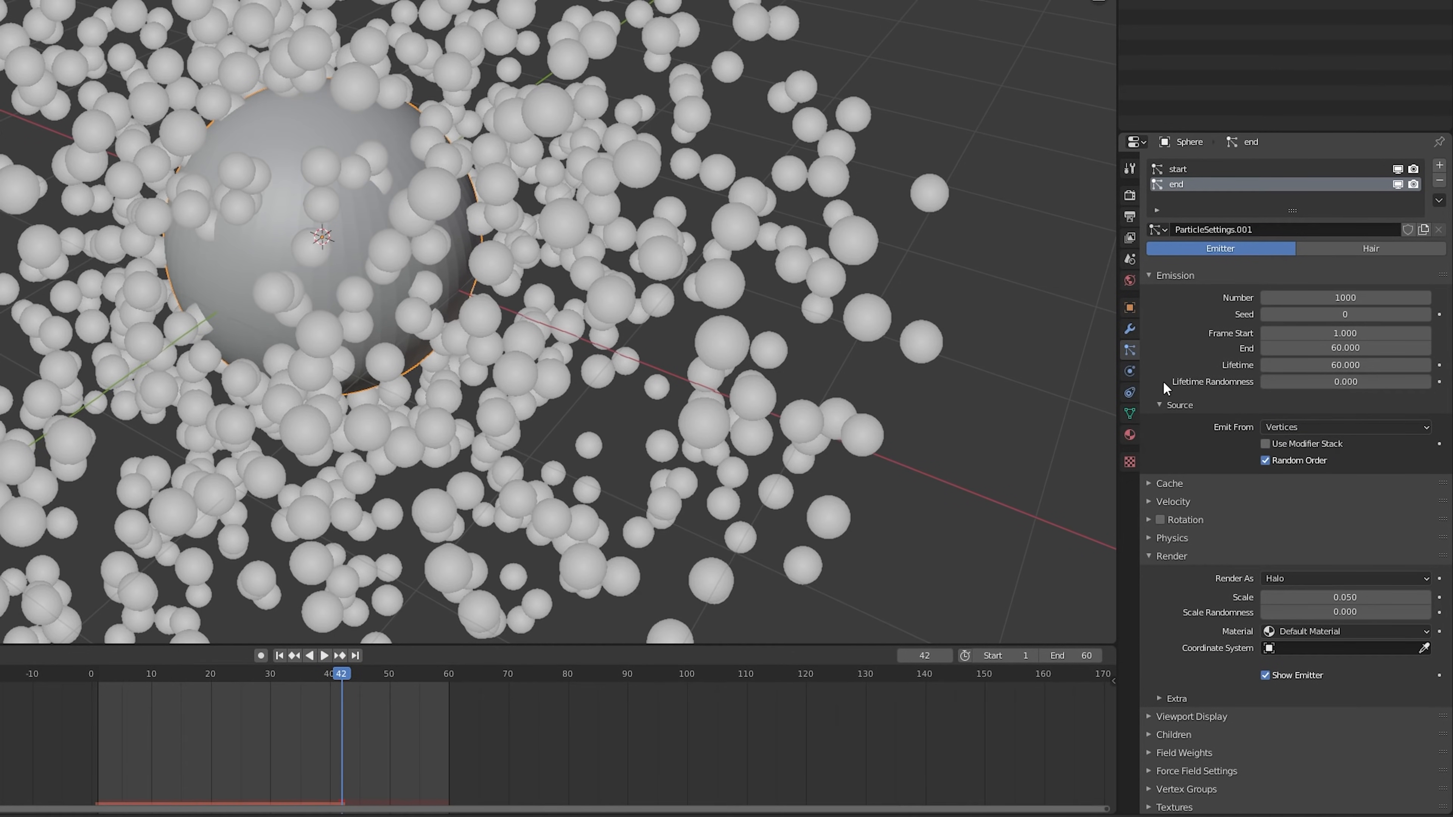
Make the start particle system emit from Vertices and turn off Random Order for both the start and end systems.
left_click(1217, 168)
left_click(1295, 427)
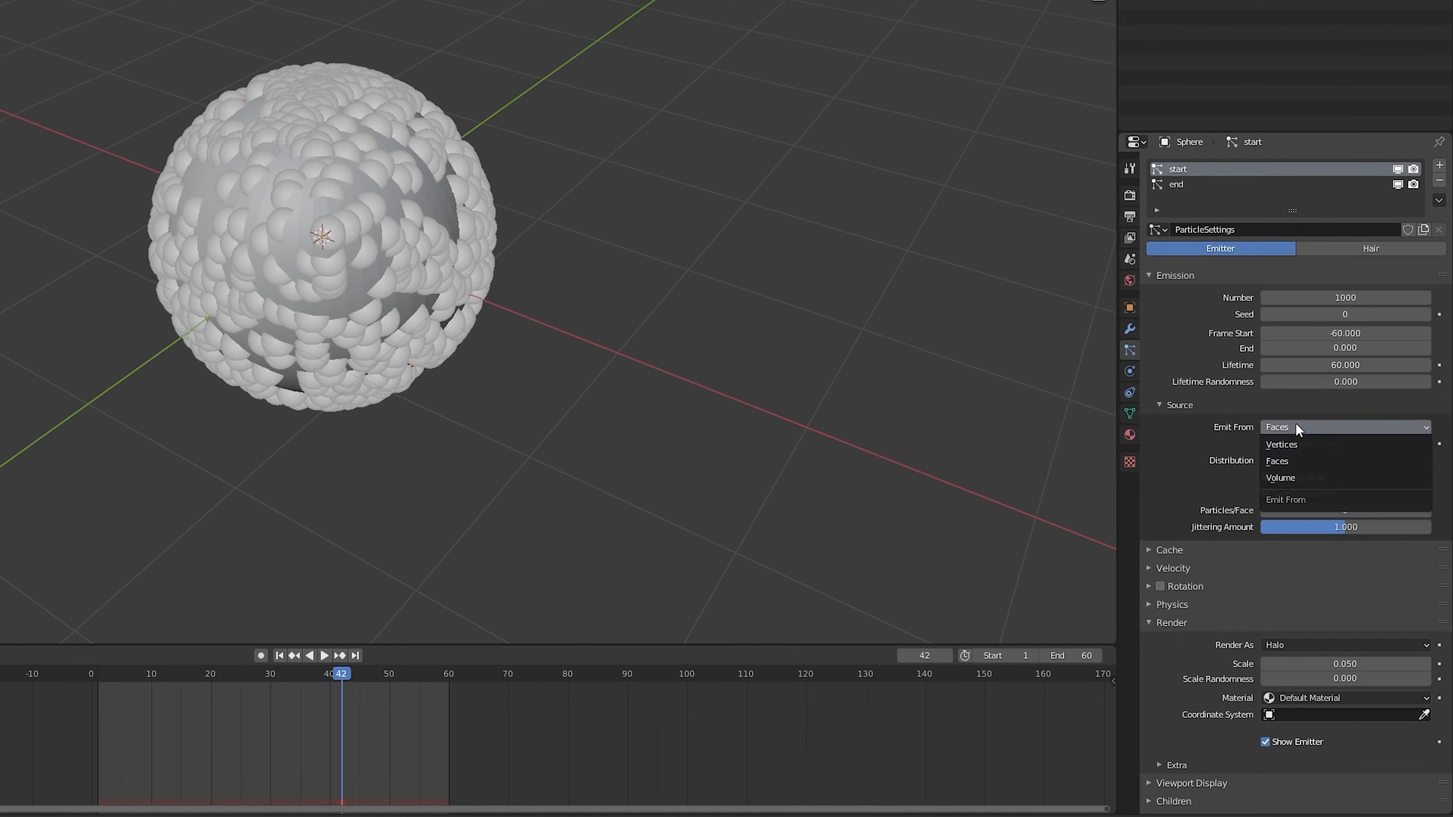
left_click(1286, 444)
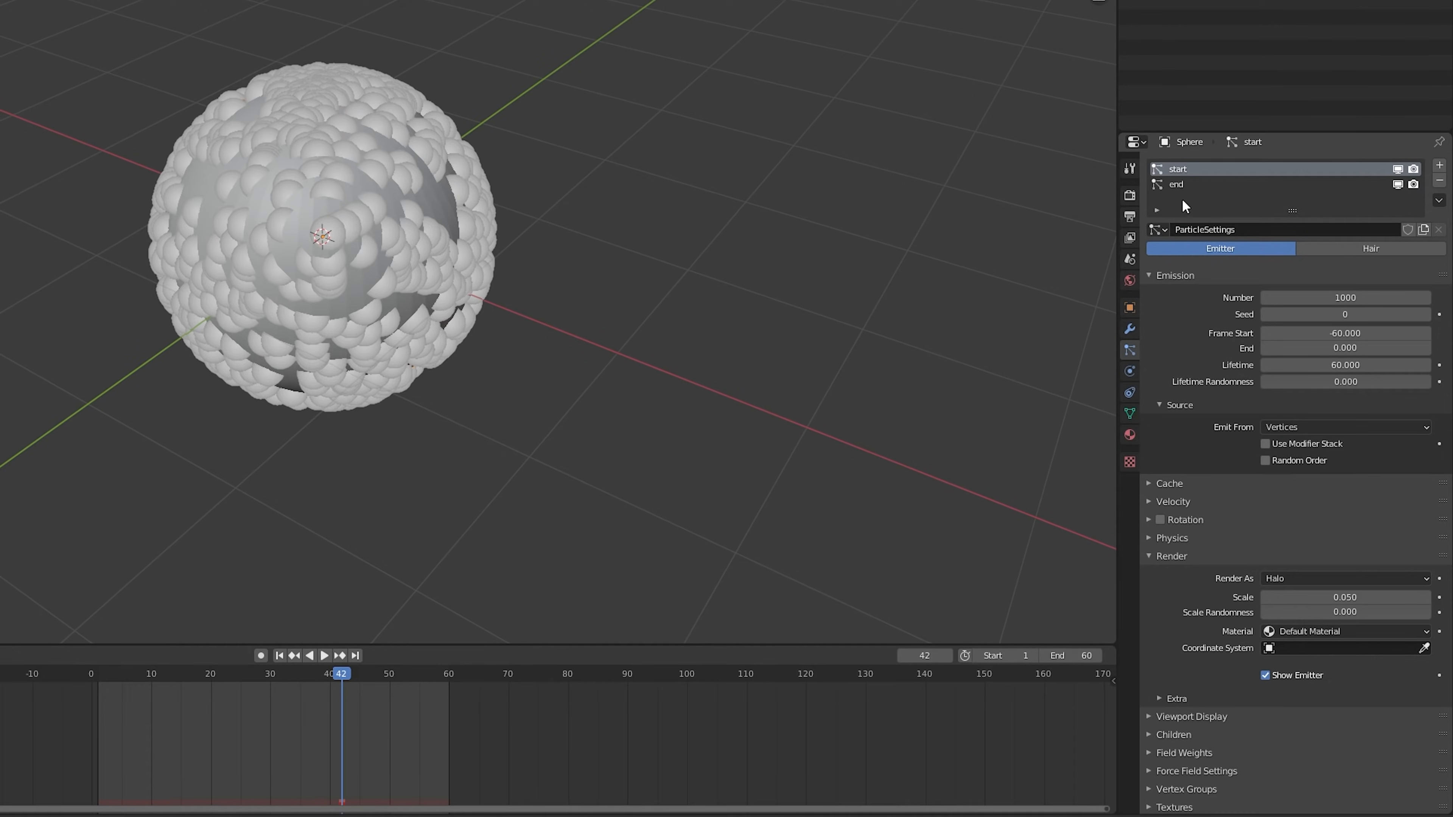
left_click(1194, 184)
left_click(1265, 461)
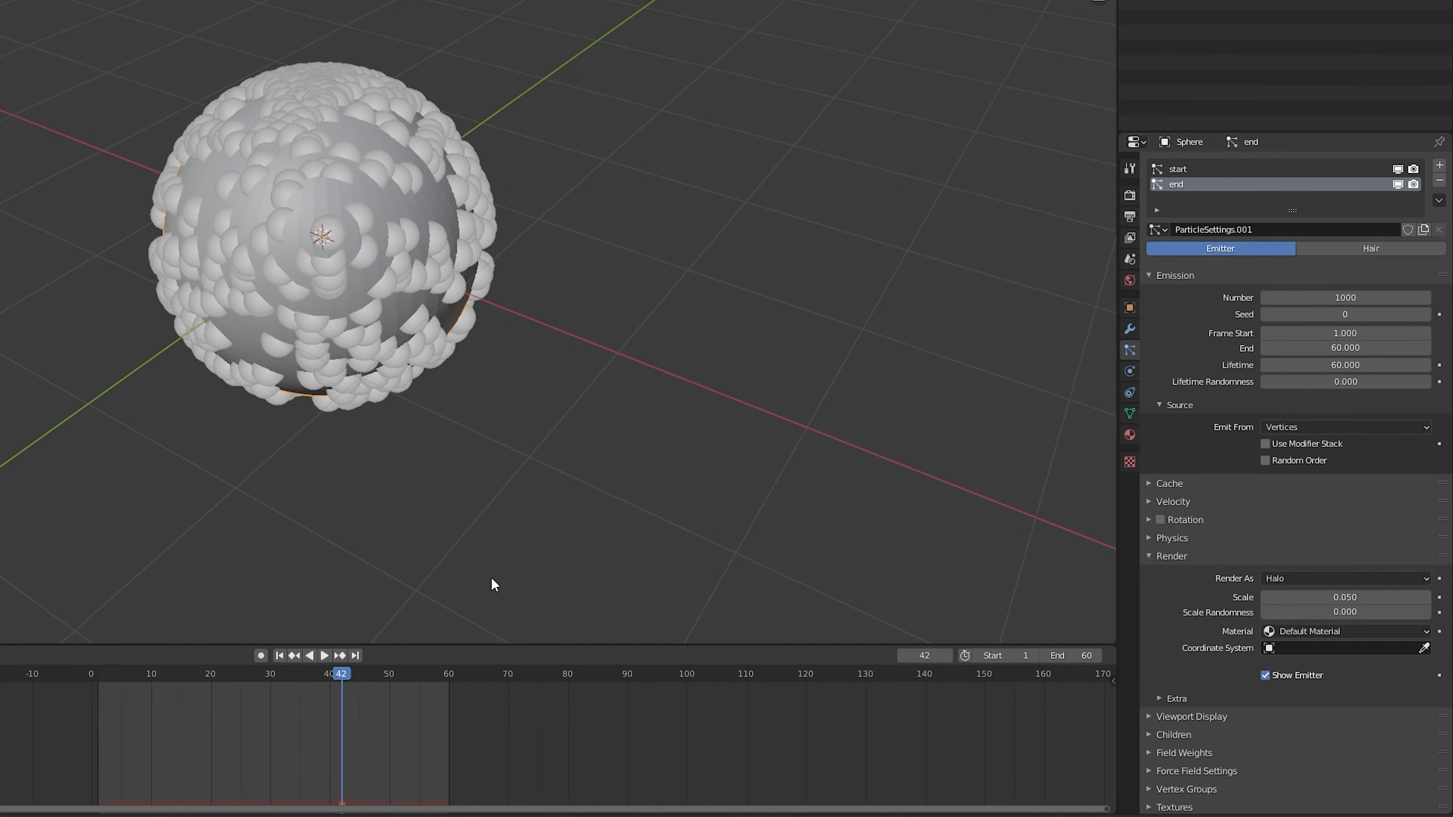
Play the animation and examine the ordered particle pattern around the sphere from several angles.
left_click(322, 655)
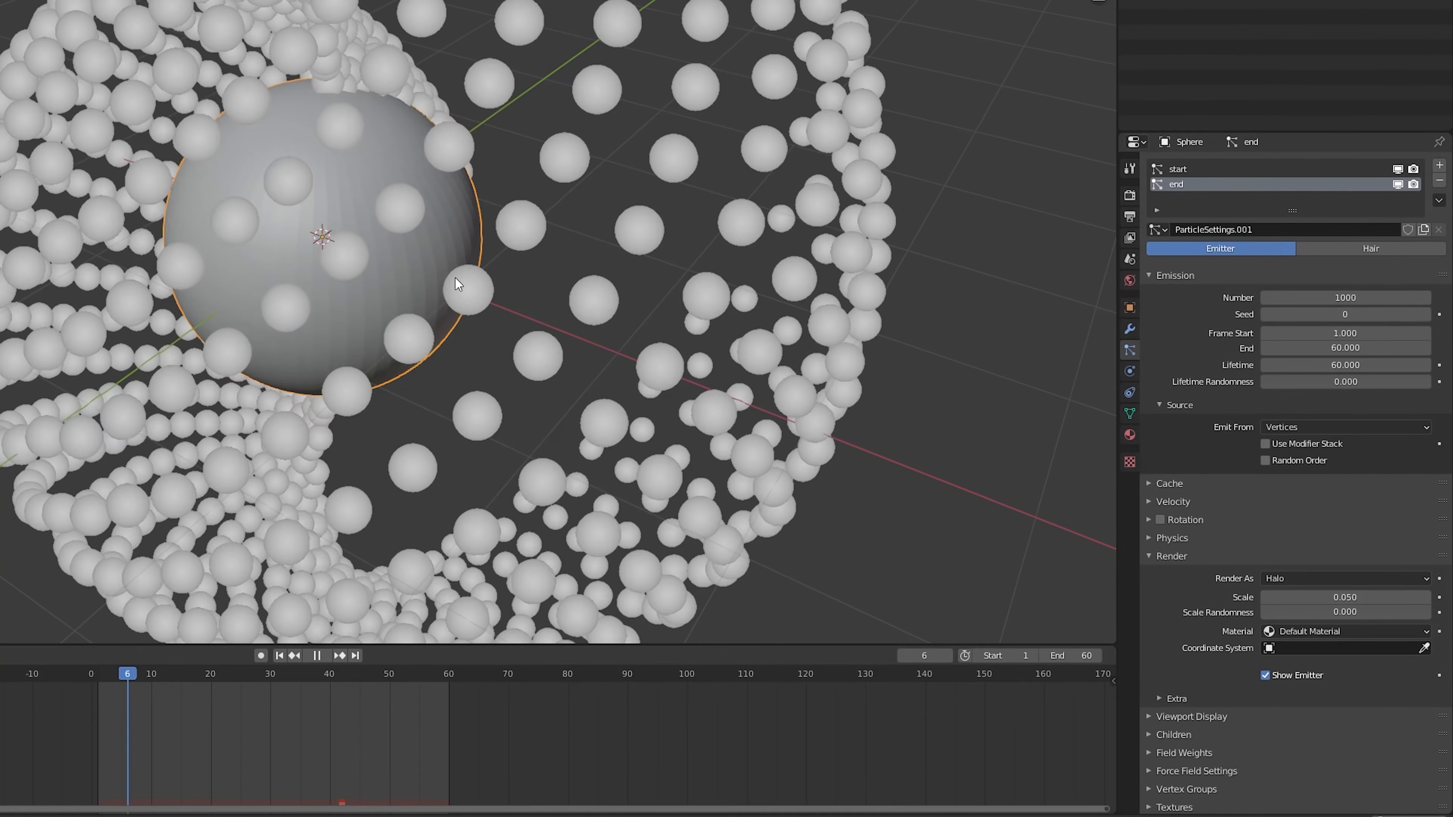
middle_click_drag(455, 278, 392, 574)
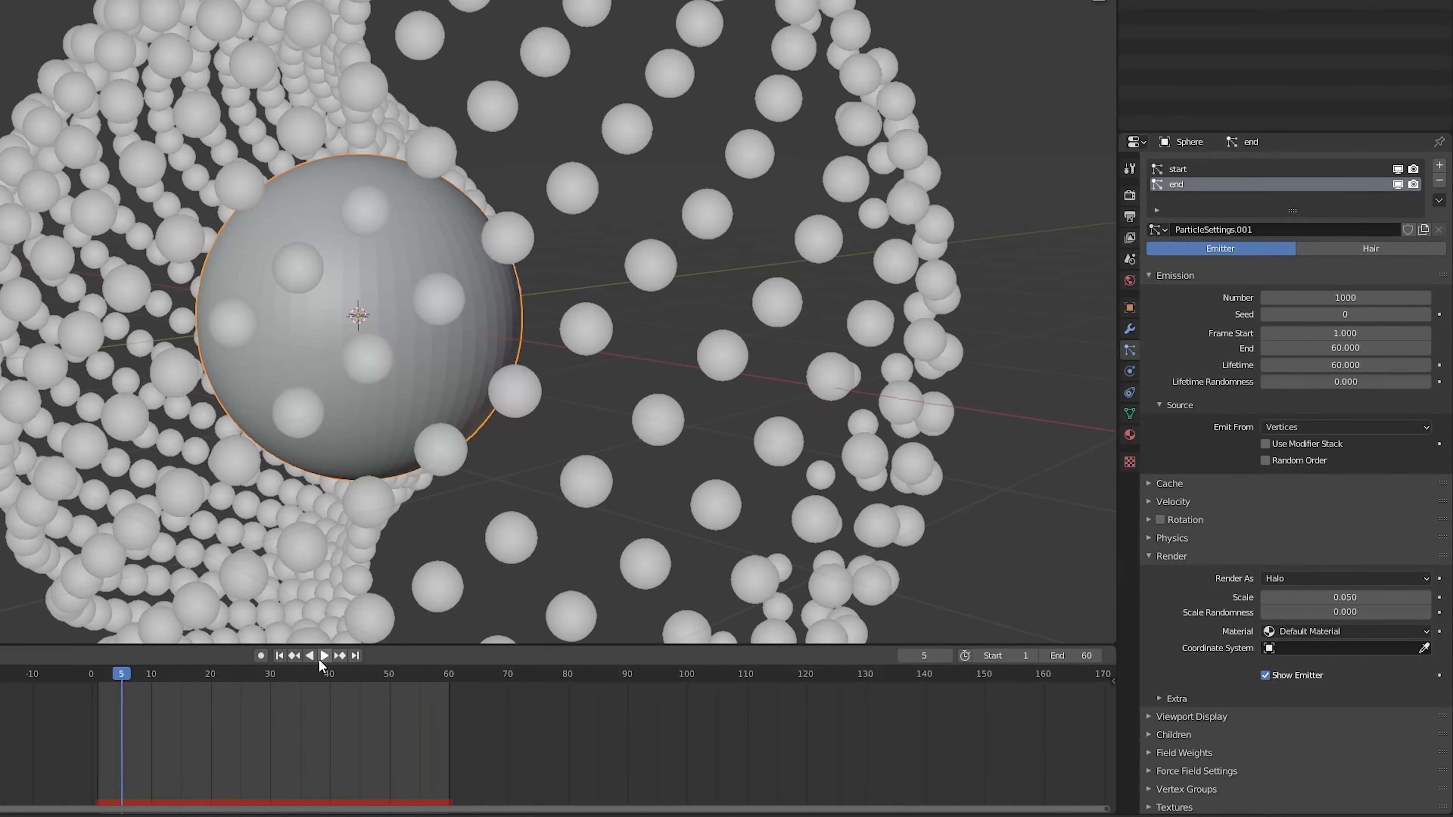
left_click(318, 655)
middle_click_drag(355, 618, 433, 347)
scroll(472, 354, "down", 3)
scroll(432, 347, "up", 3)
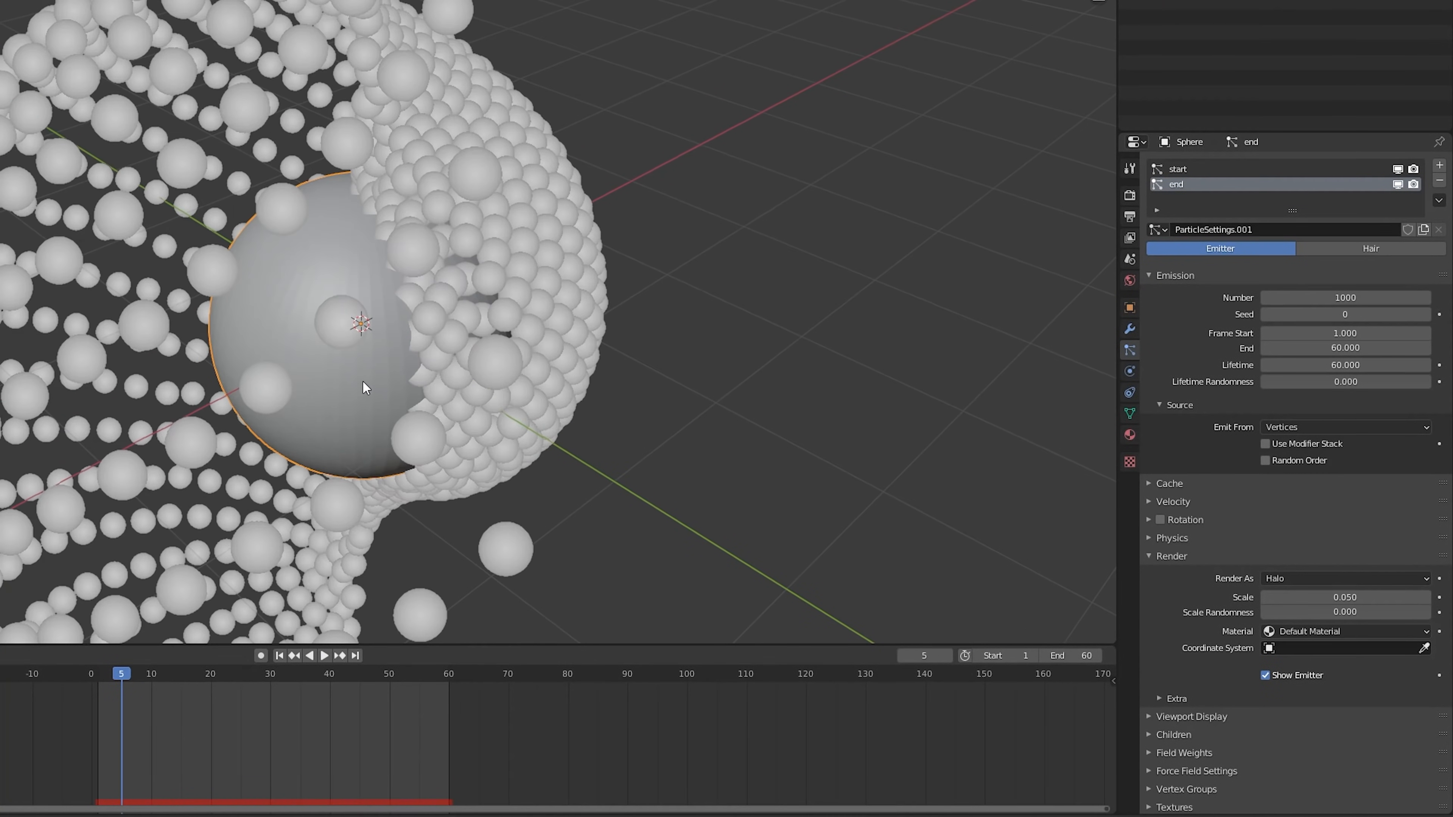
middle_click_drag(529, 458, 433, 342, "shift")
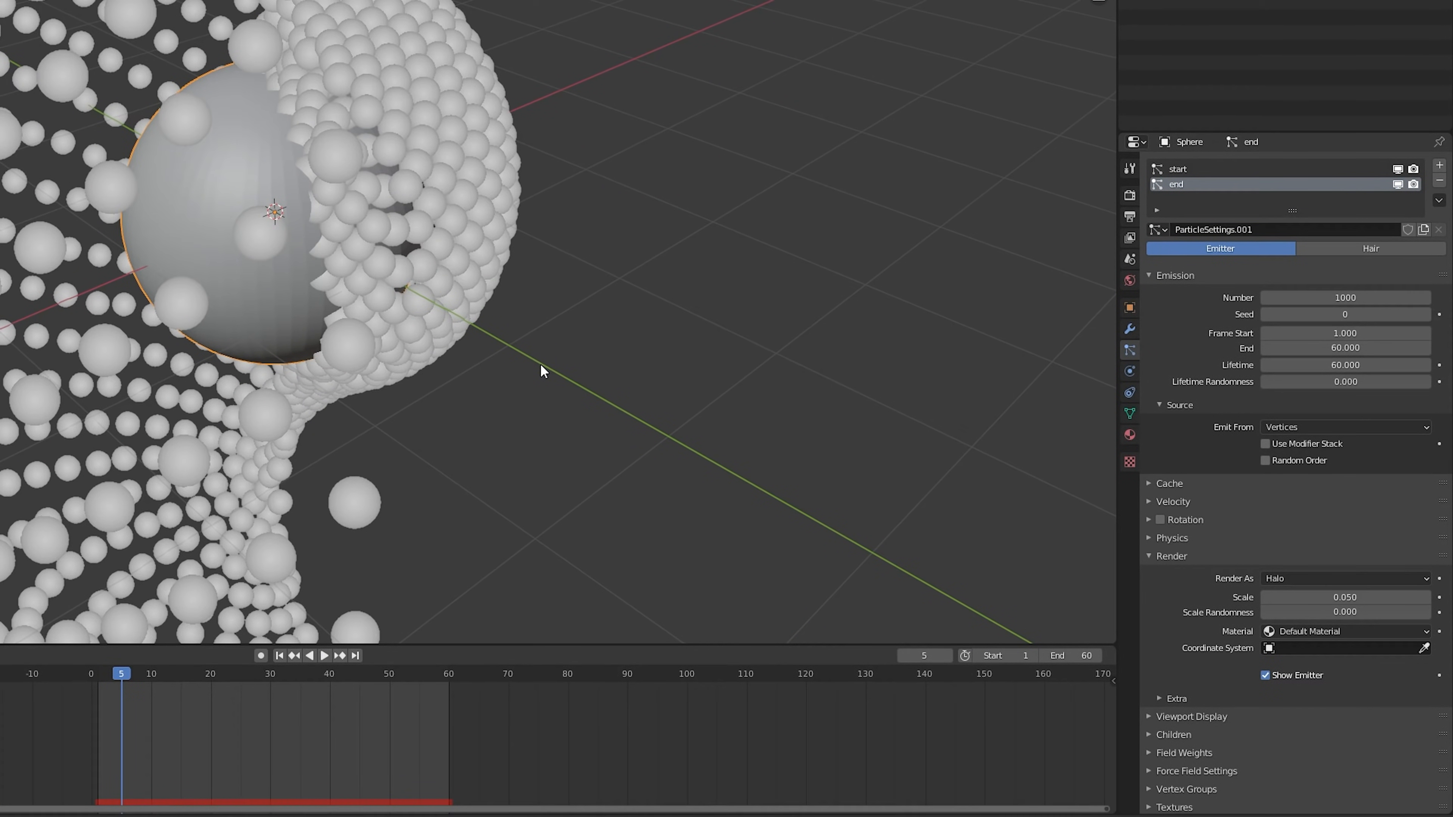
Add an ico sphere and move it along the Y axis, clear of the particle-emitting sphere.
key("shift+a")
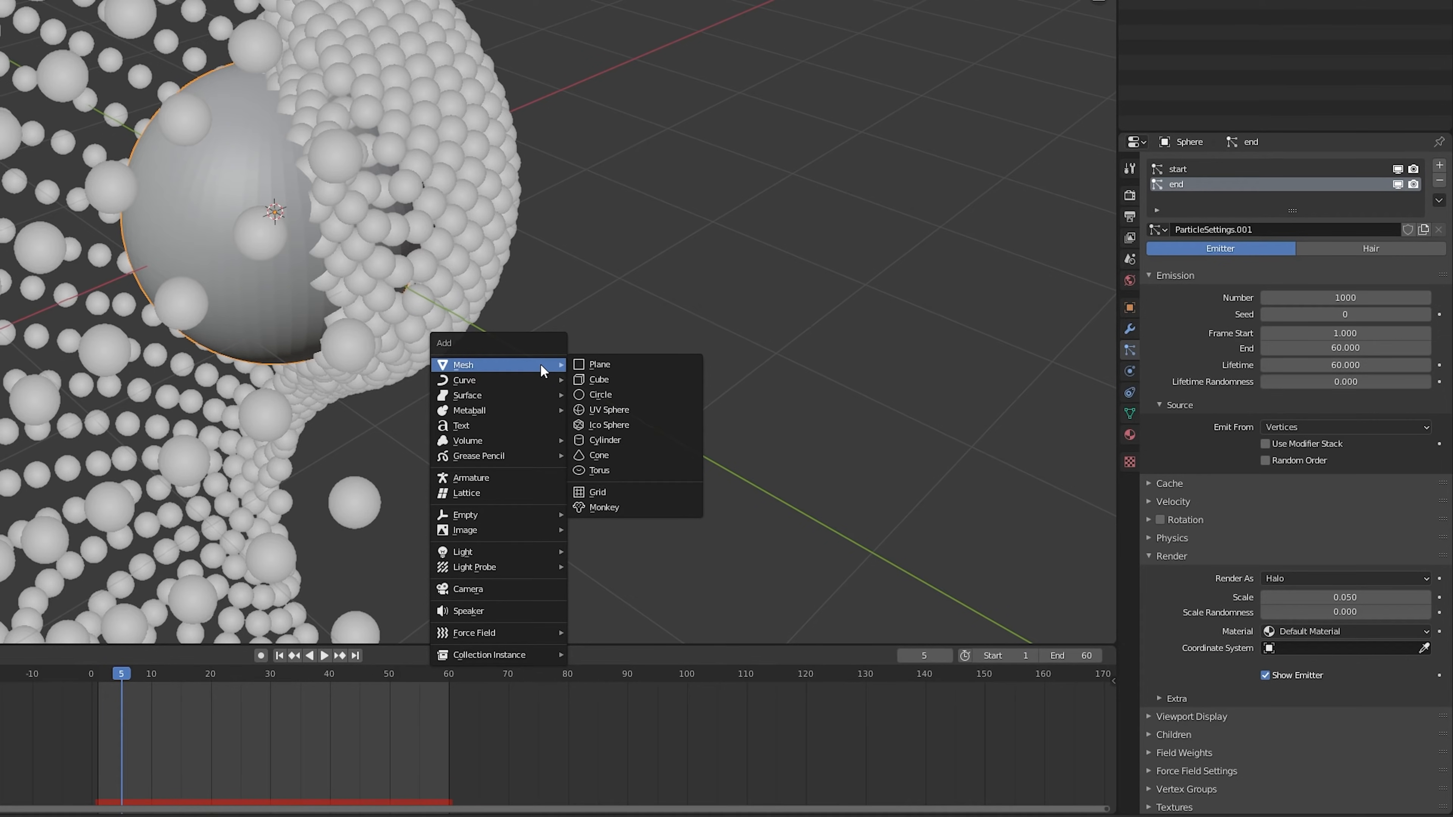
left_click(622, 425)
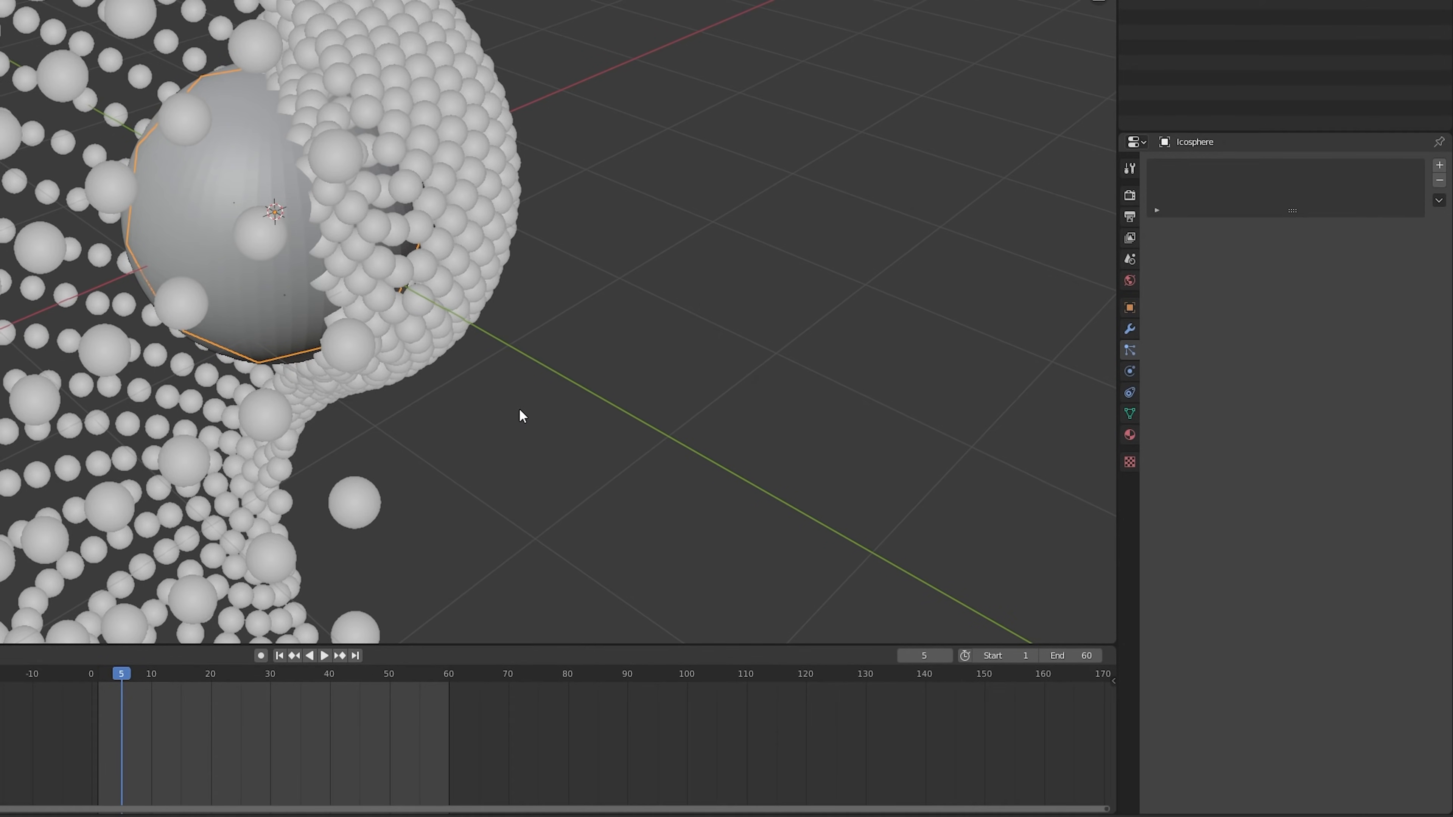
middle_click_drag(457, 423, 490, 423)
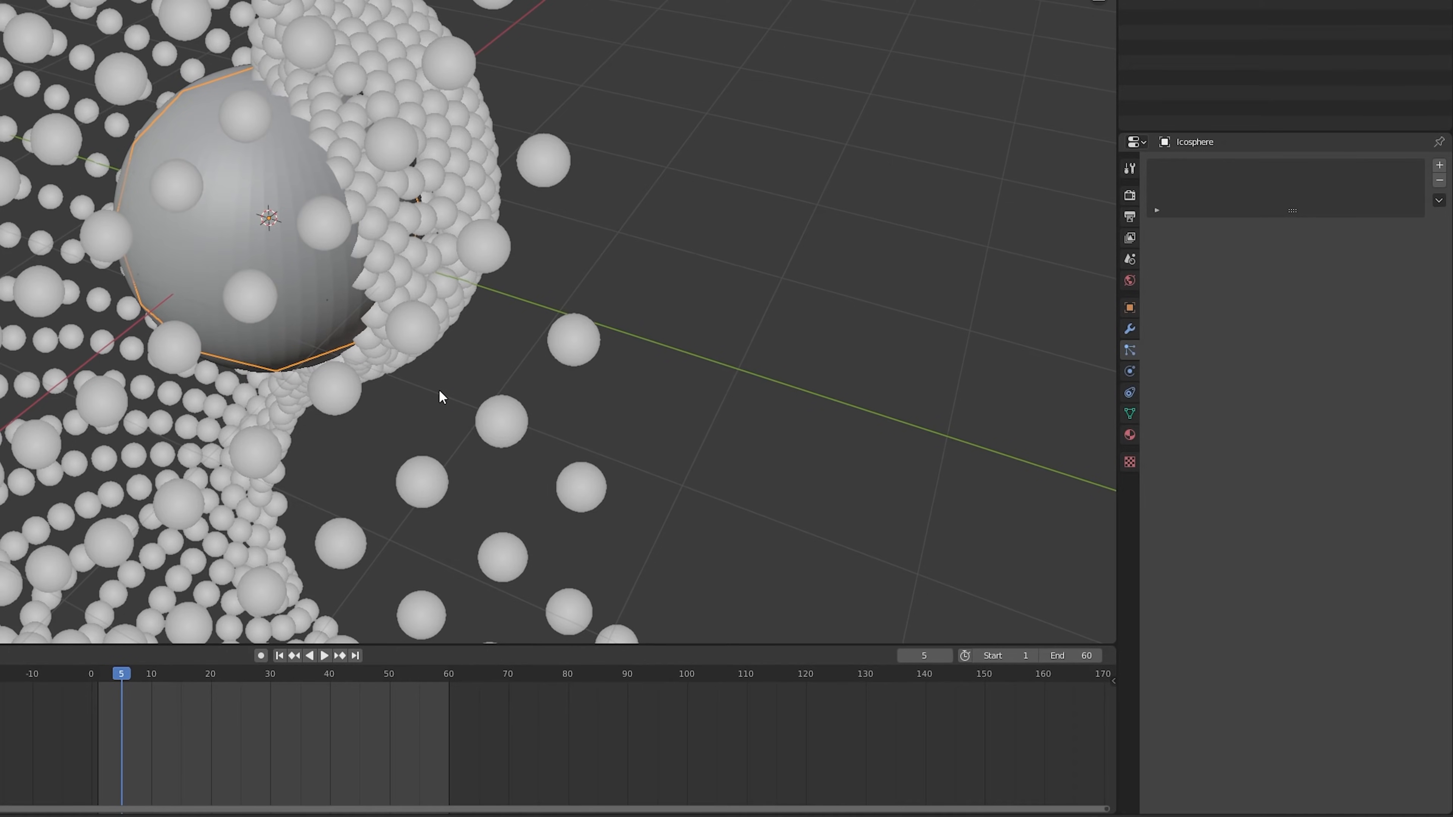
key("g")
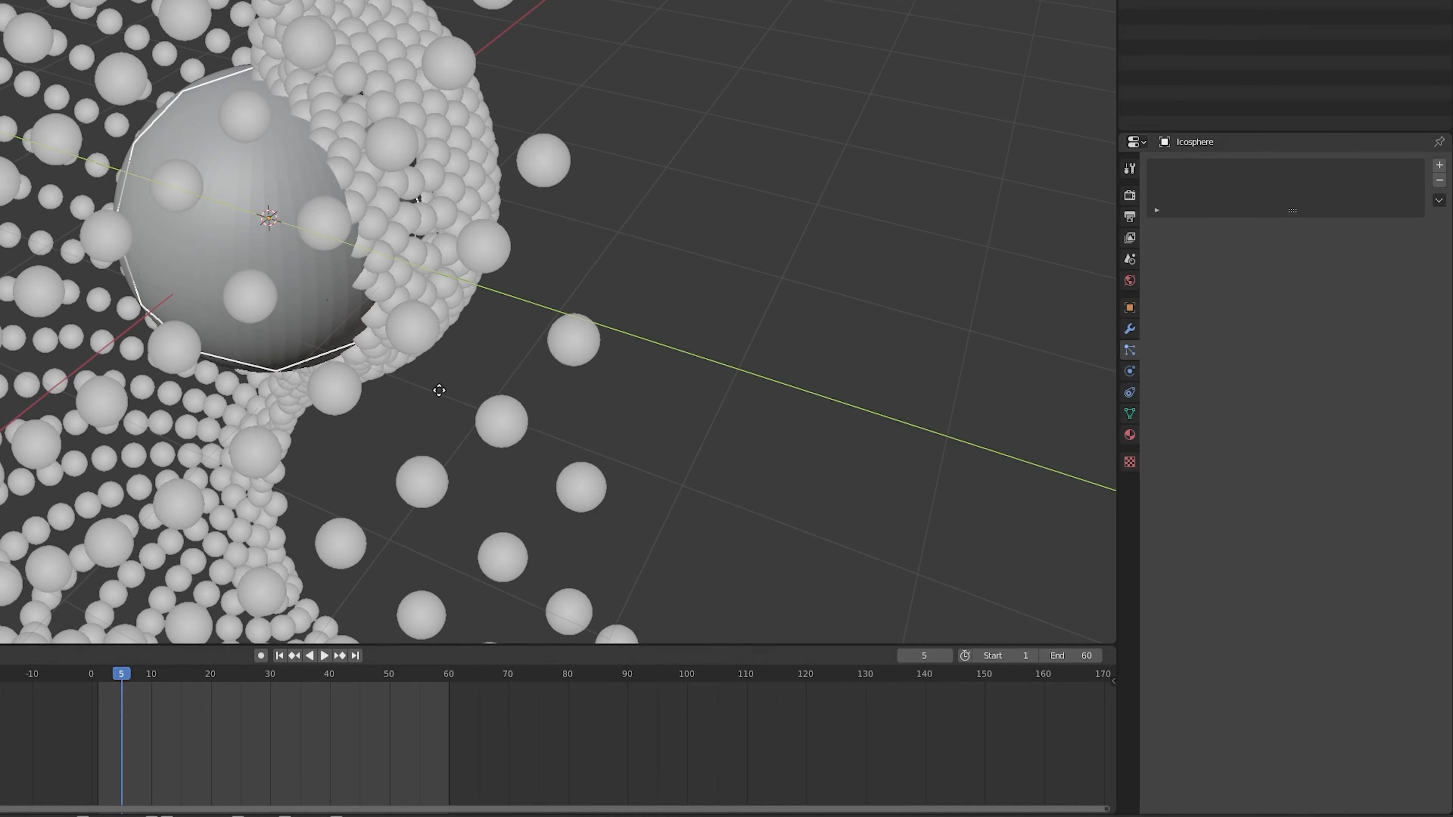
left_click(993, 535)
Scale the ico sphere down uniformly to a tiny ball for use as a particle.
middle_click_drag(993, 535, 701, 401, "shift")
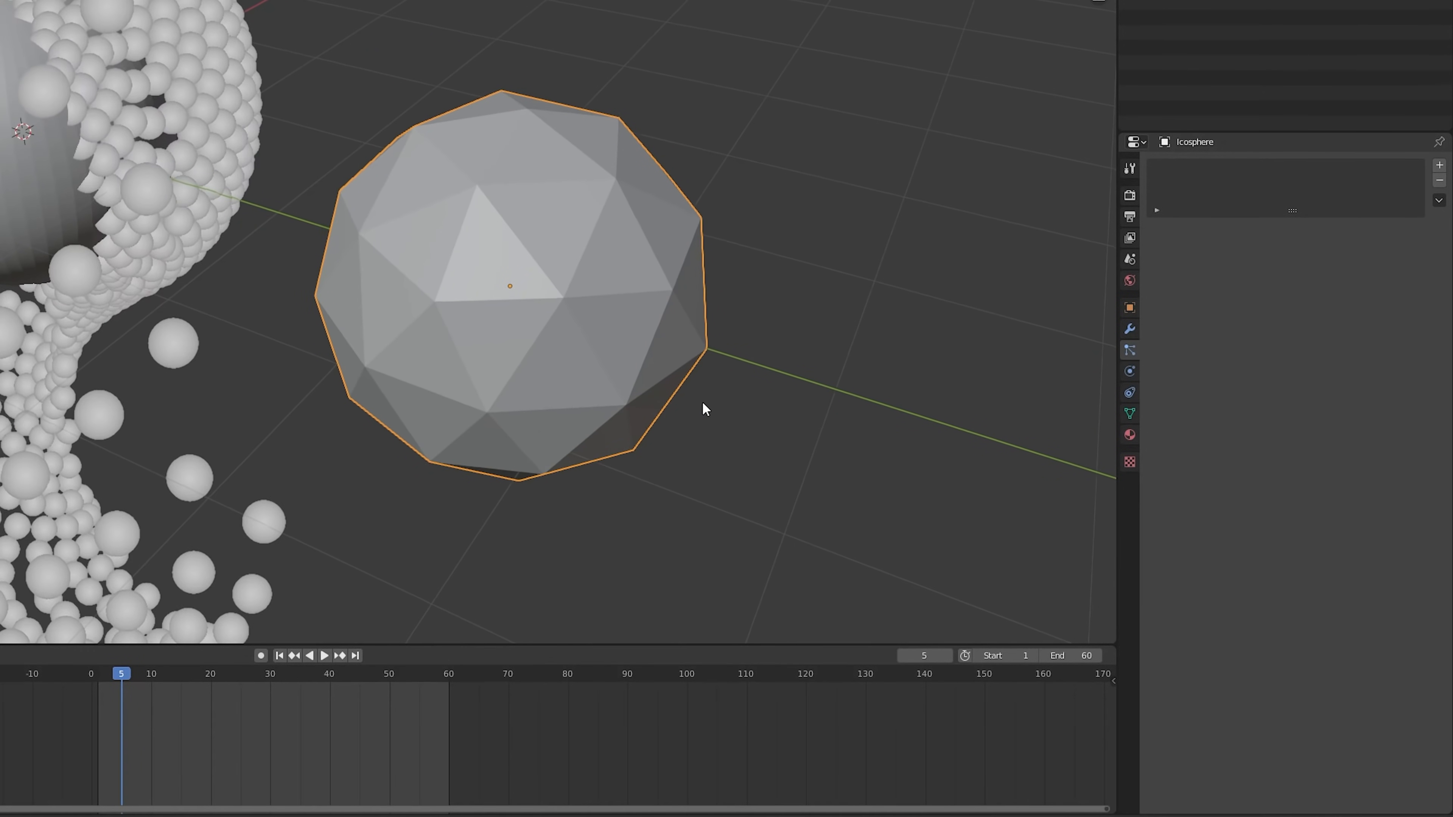
key("s")
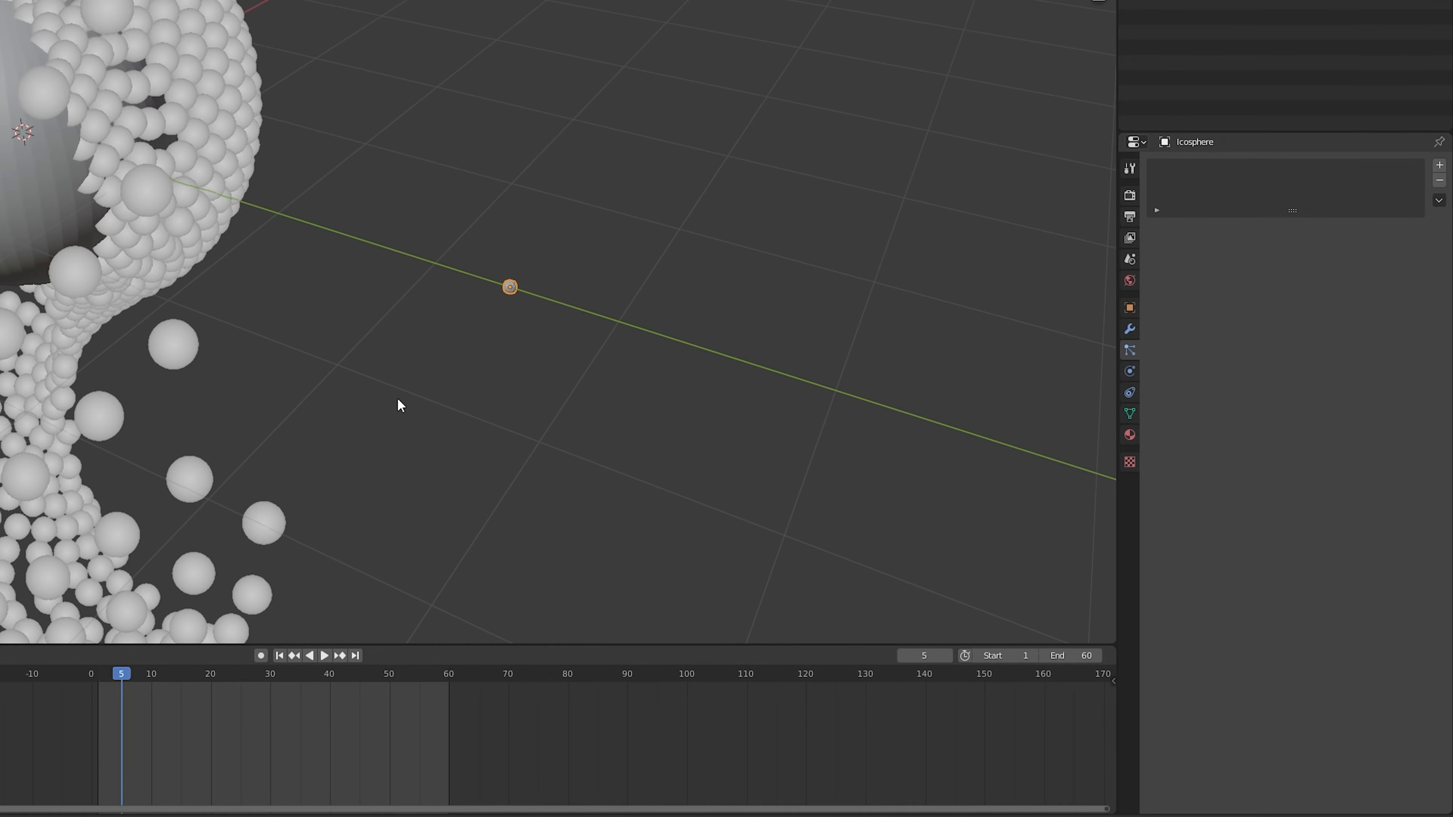
middle_click_drag(398, 399, 447, 390)
scroll(447, 349, "down", 2)
middle_click_drag(291, 315, 351, 356, "shift")
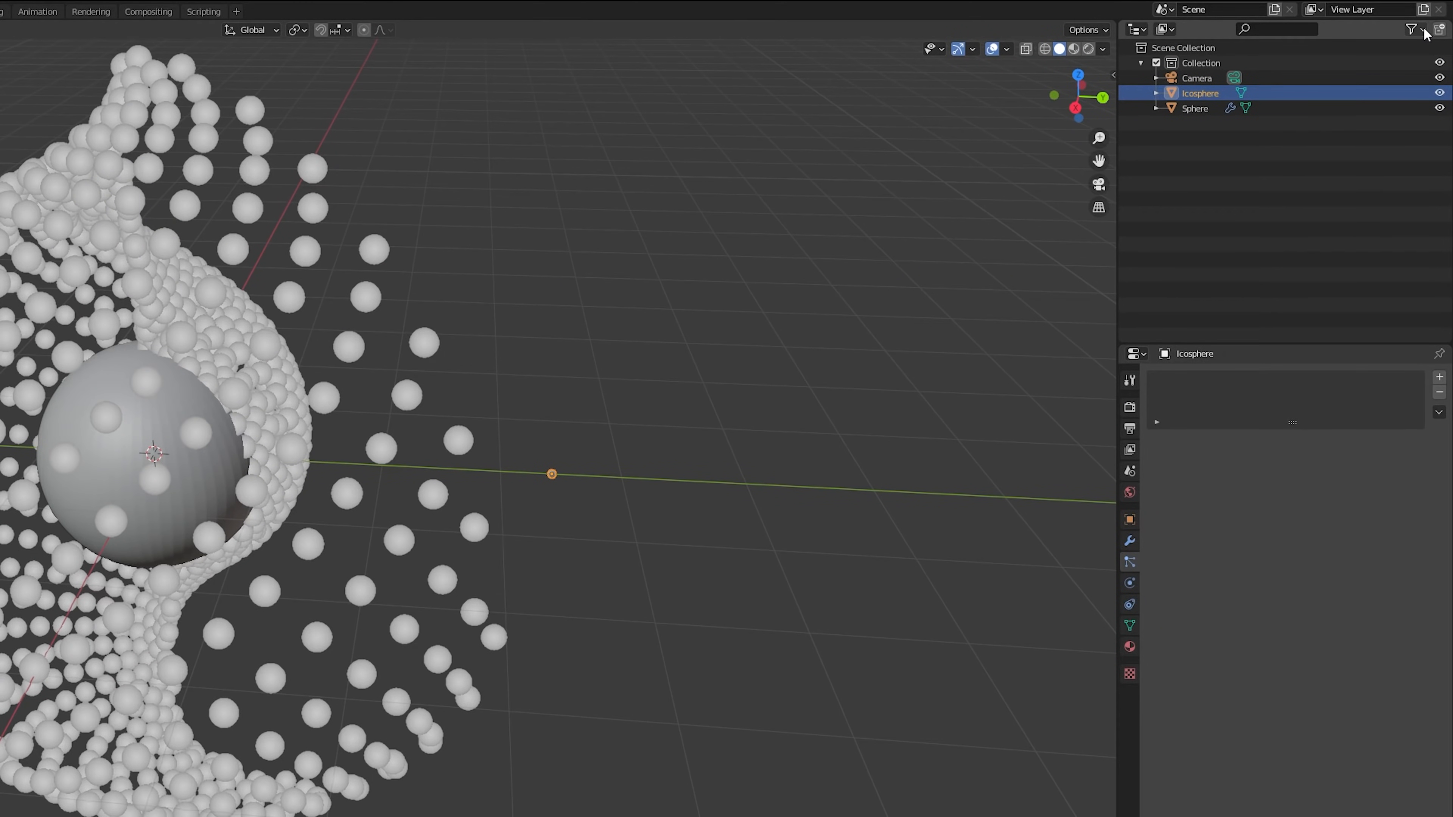
Show the render visibility toggles in the outliner and disable the Icosphere in renders.
left_click(1421, 27)
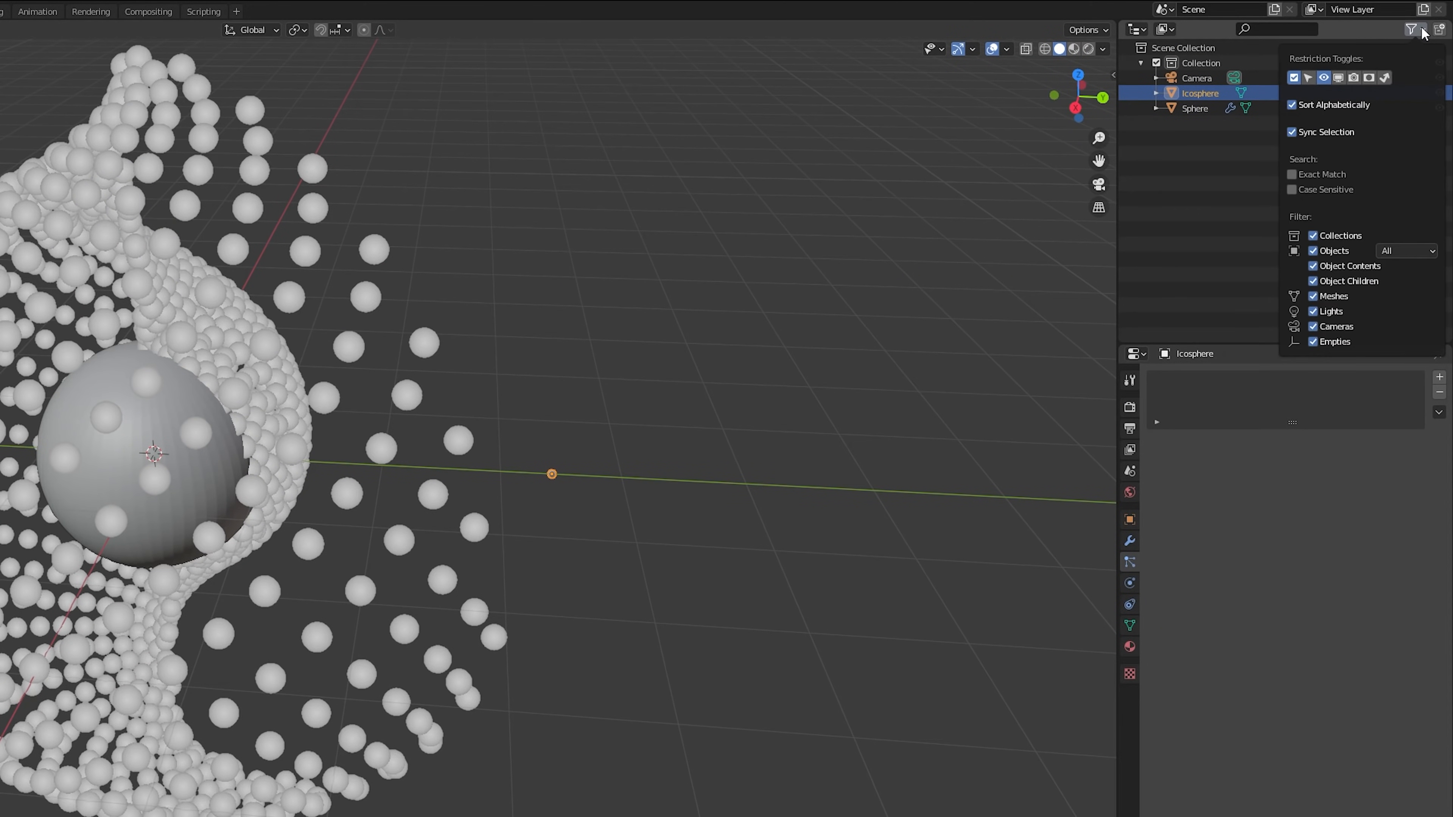
left_click(1354, 78)
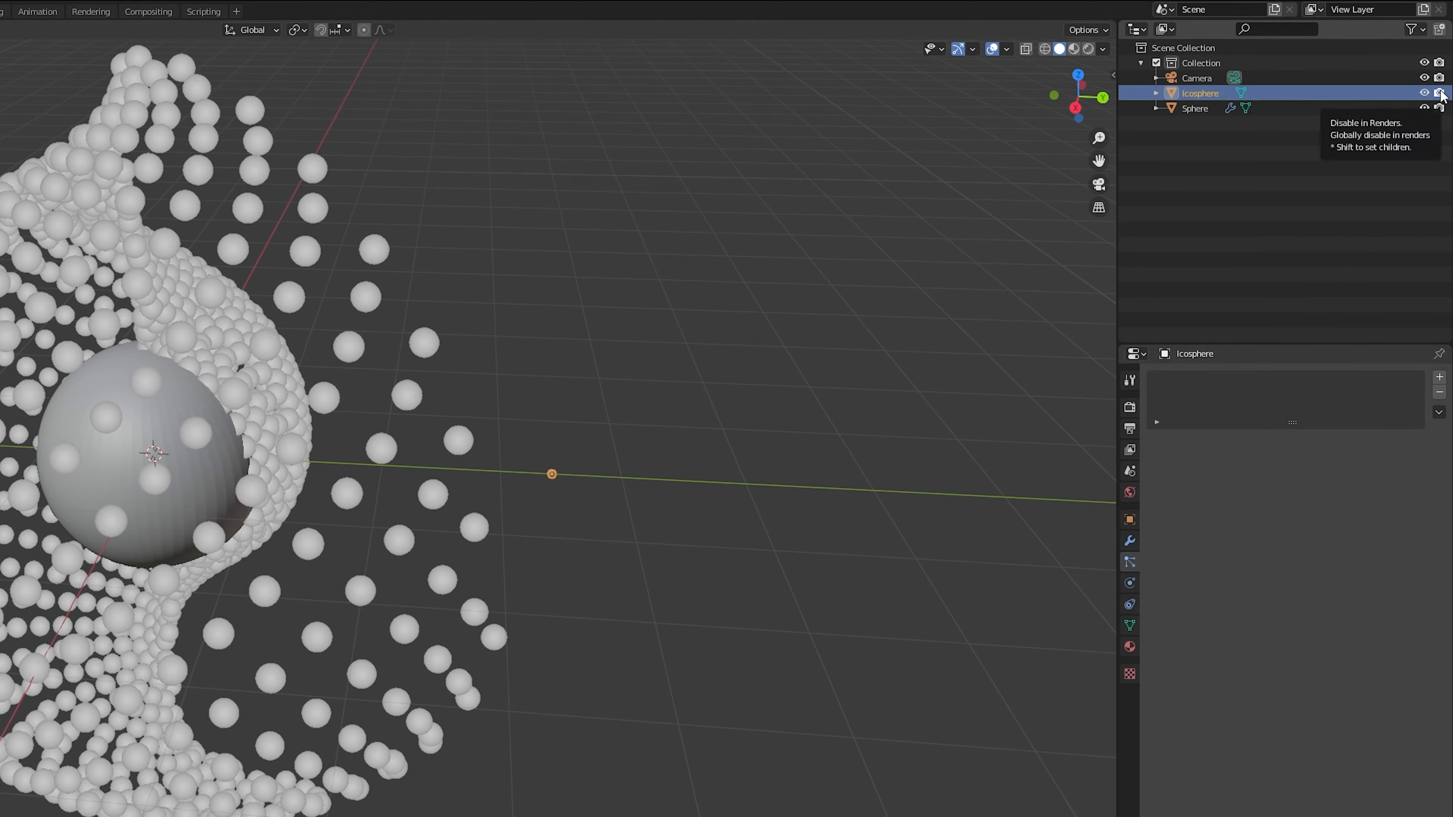
left_click(766, 432)
Render the sphere's start particle system as Object, using the Icosphere as the instance object.
middle_click_drag(518, 516, 493, 408)
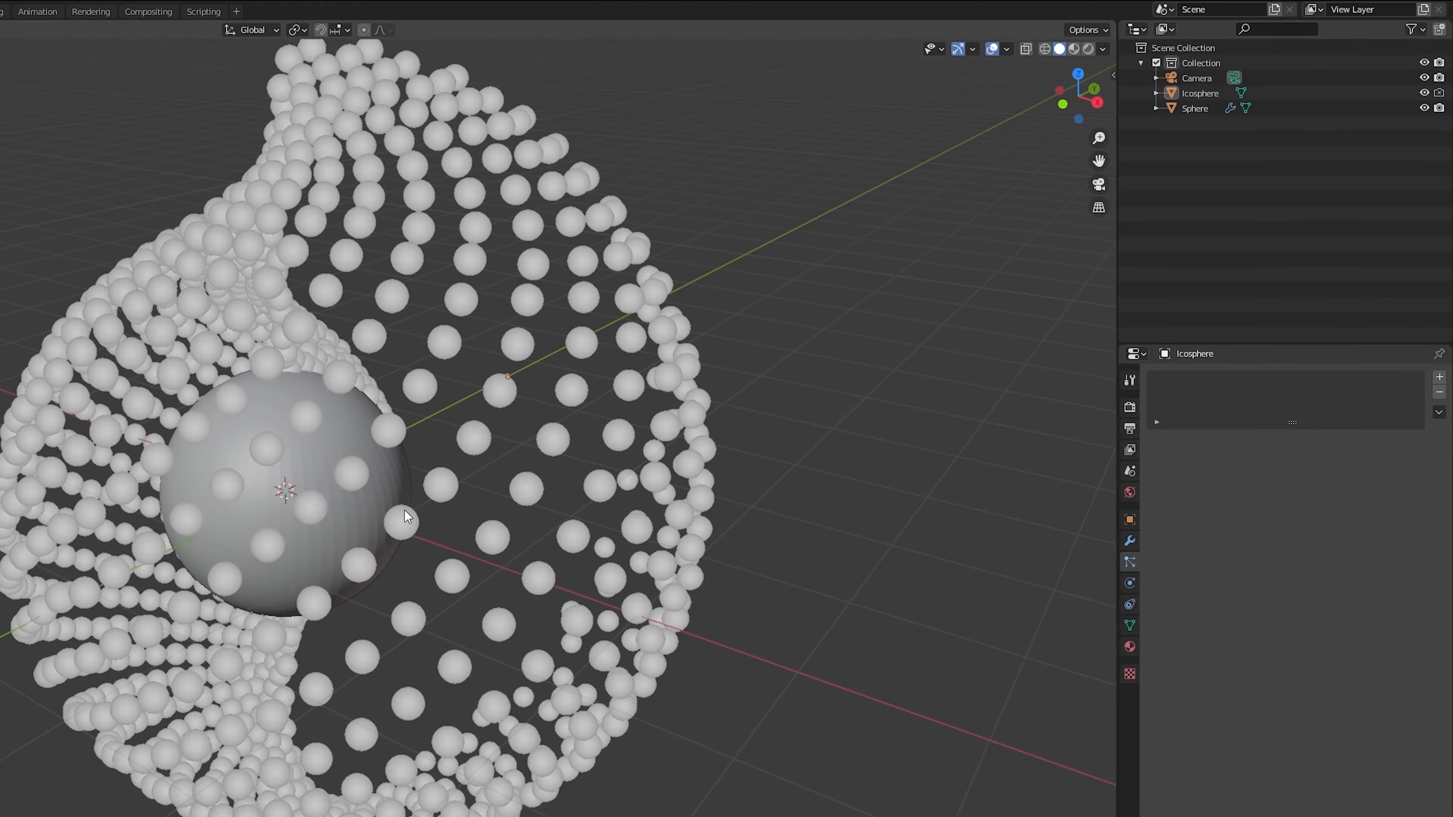
scroll(372, 549, "up", 3)
left_click(350, 587)
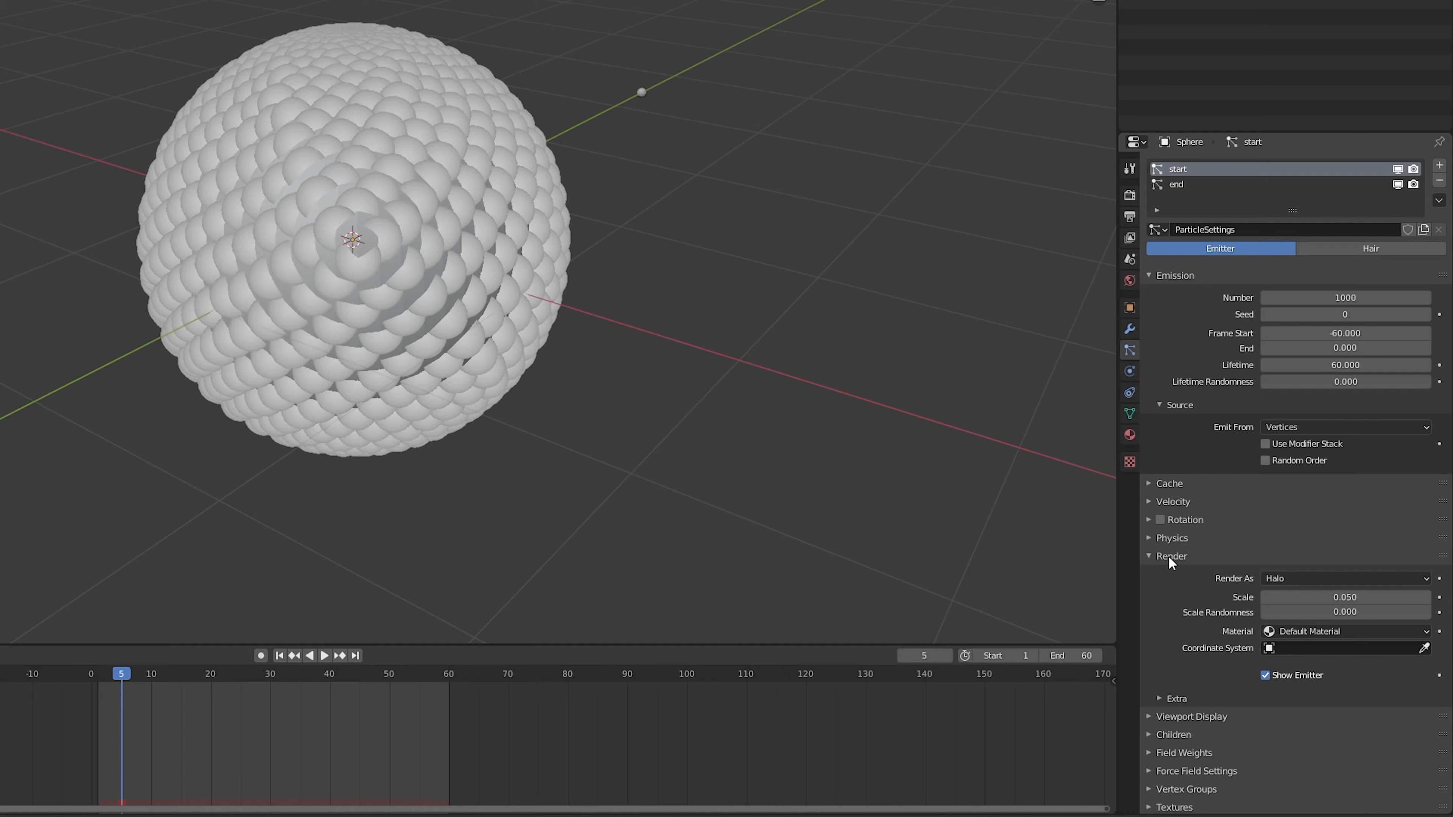
left_click(1315, 578)
left_click(1290, 662)
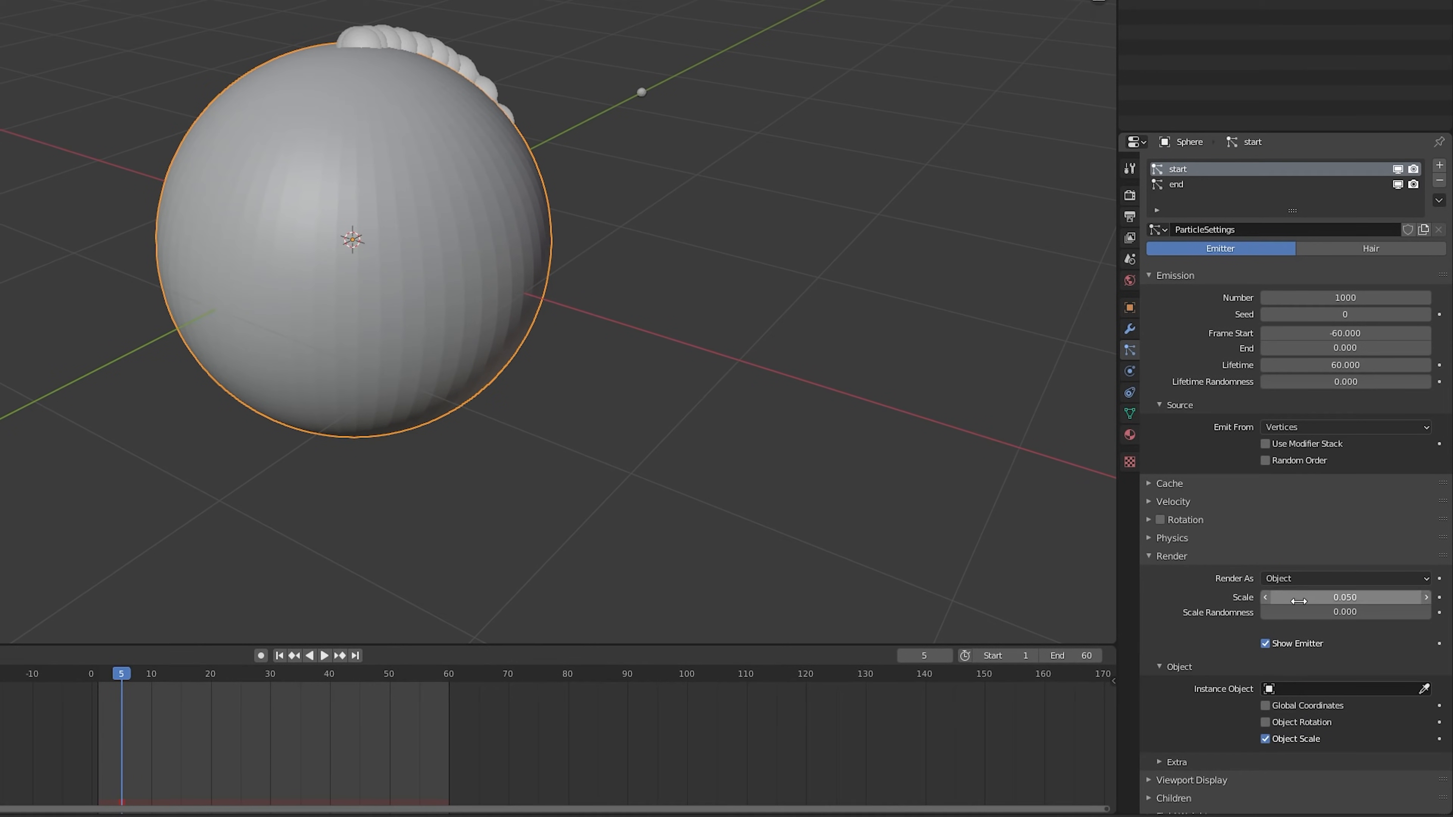
left_click(1344, 689)
left_click(1315, 548)
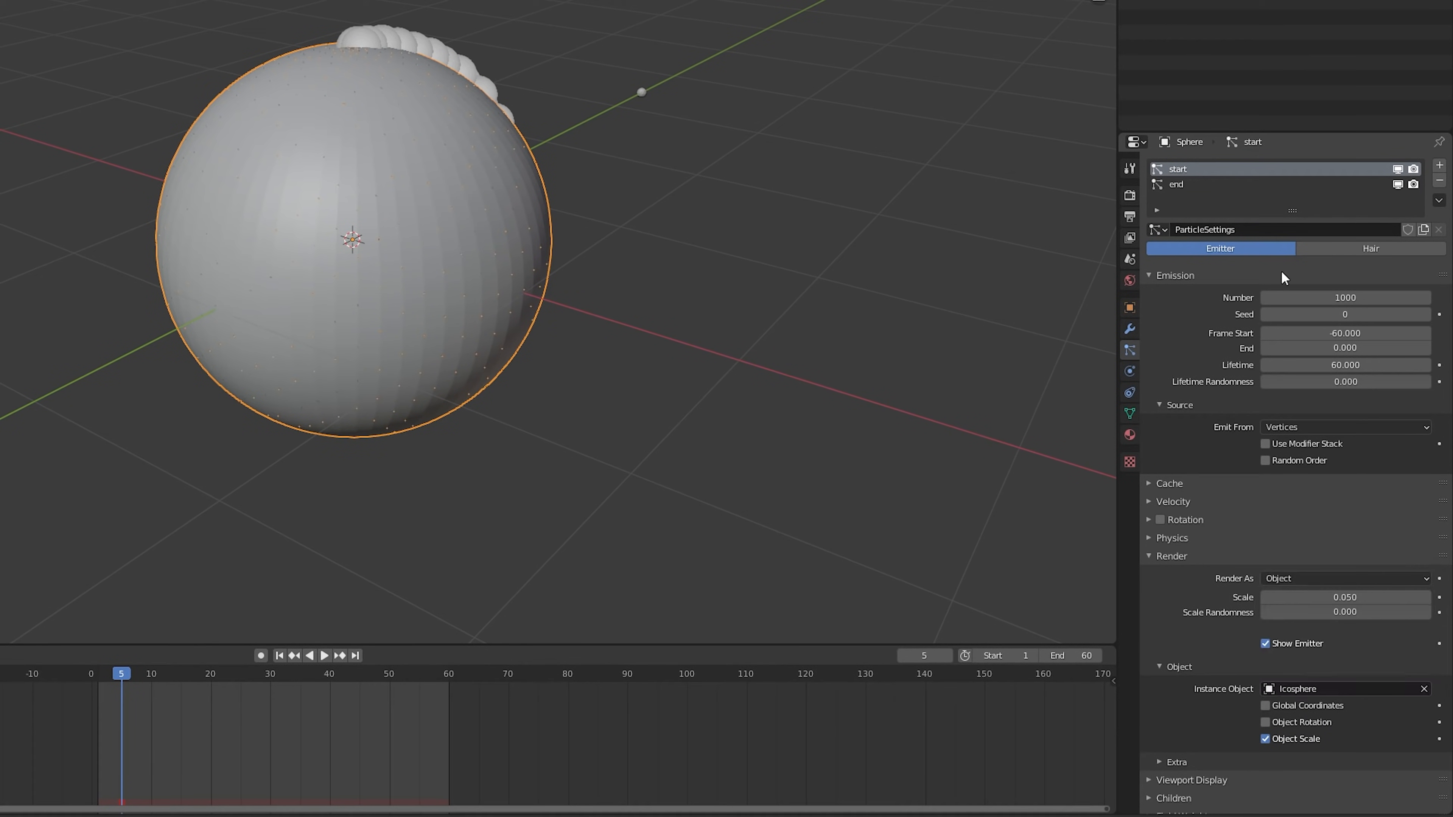
Render the end particle system as Object, using the Icosphere as the instance object.
left_click(1239, 183)
left_click(1334, 577)
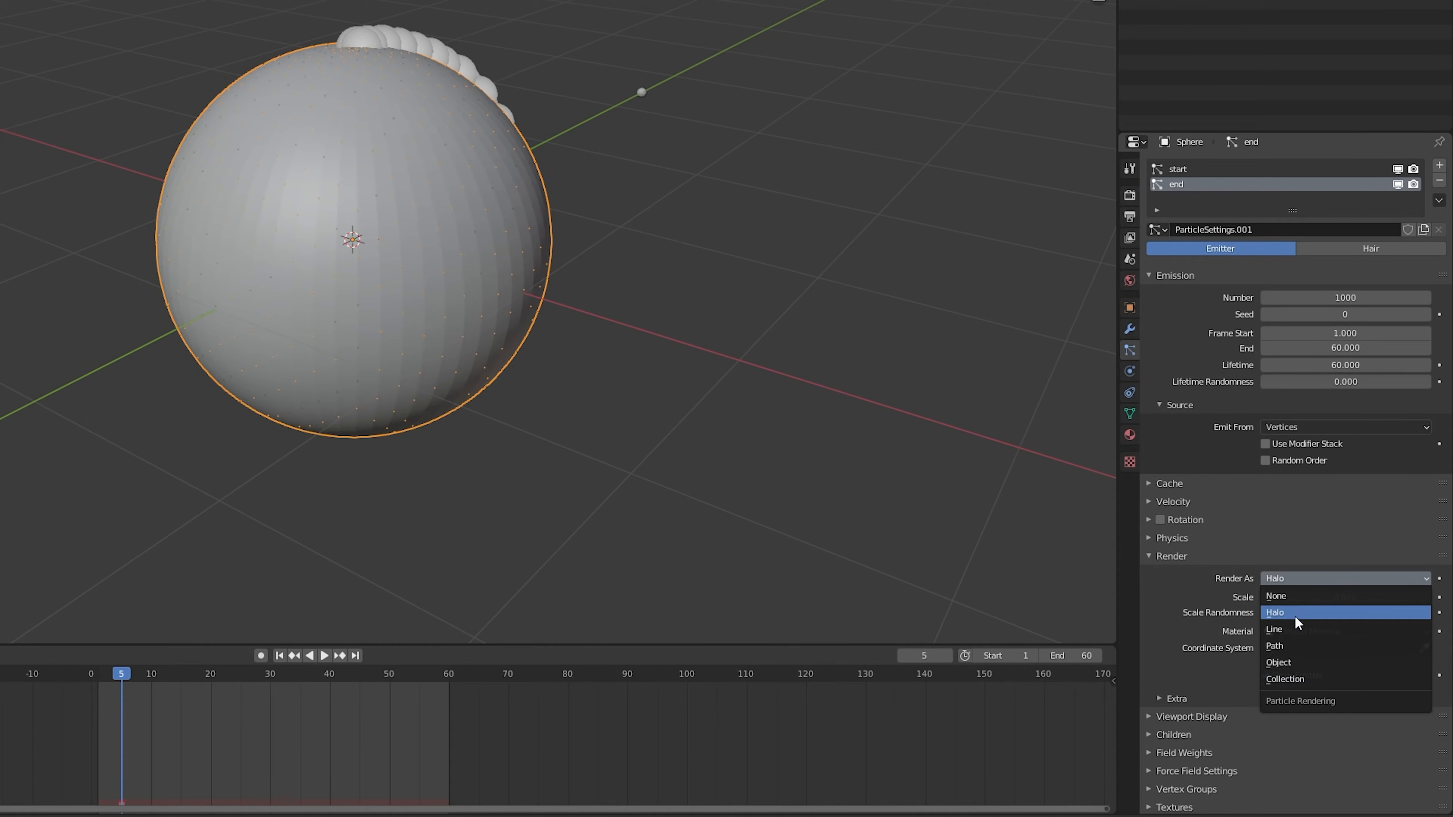
left_click(1296, 662)
left_click(1316, 688)
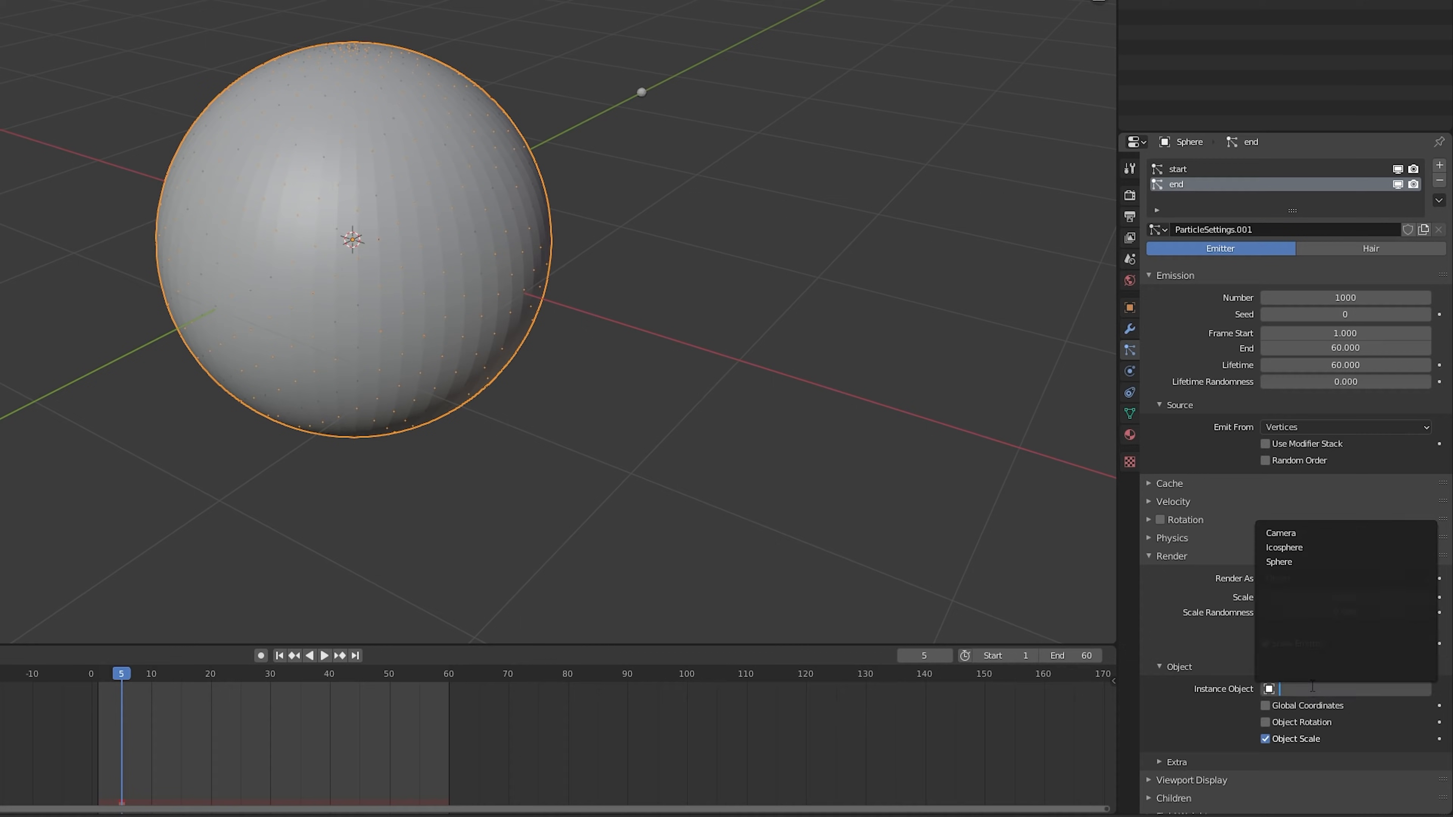
left_click(1298, 554)
left_click(703, 423)
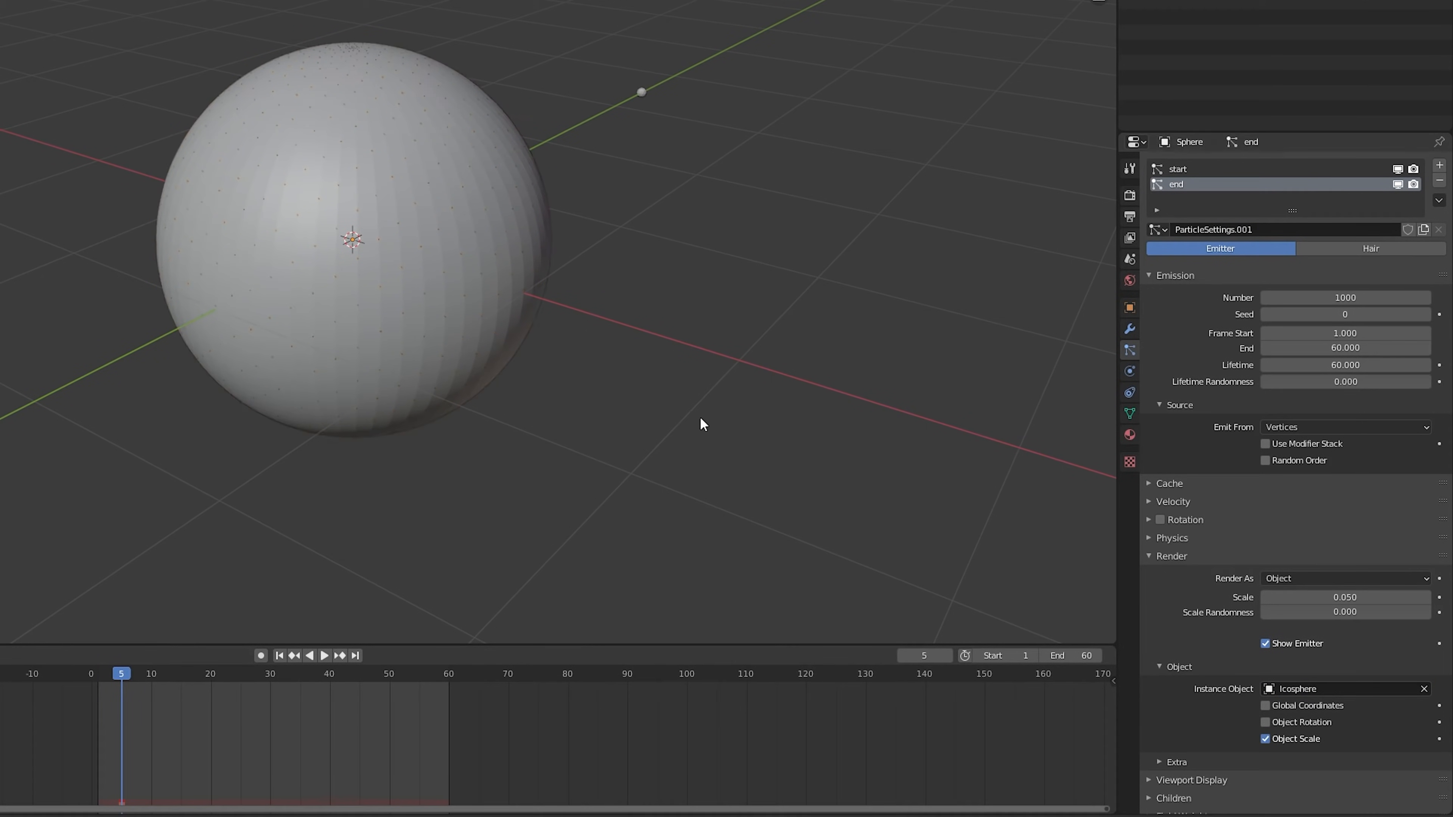
Play the animation and check how the tiny instanced particles leave the sphere.
left_click(325, 655)
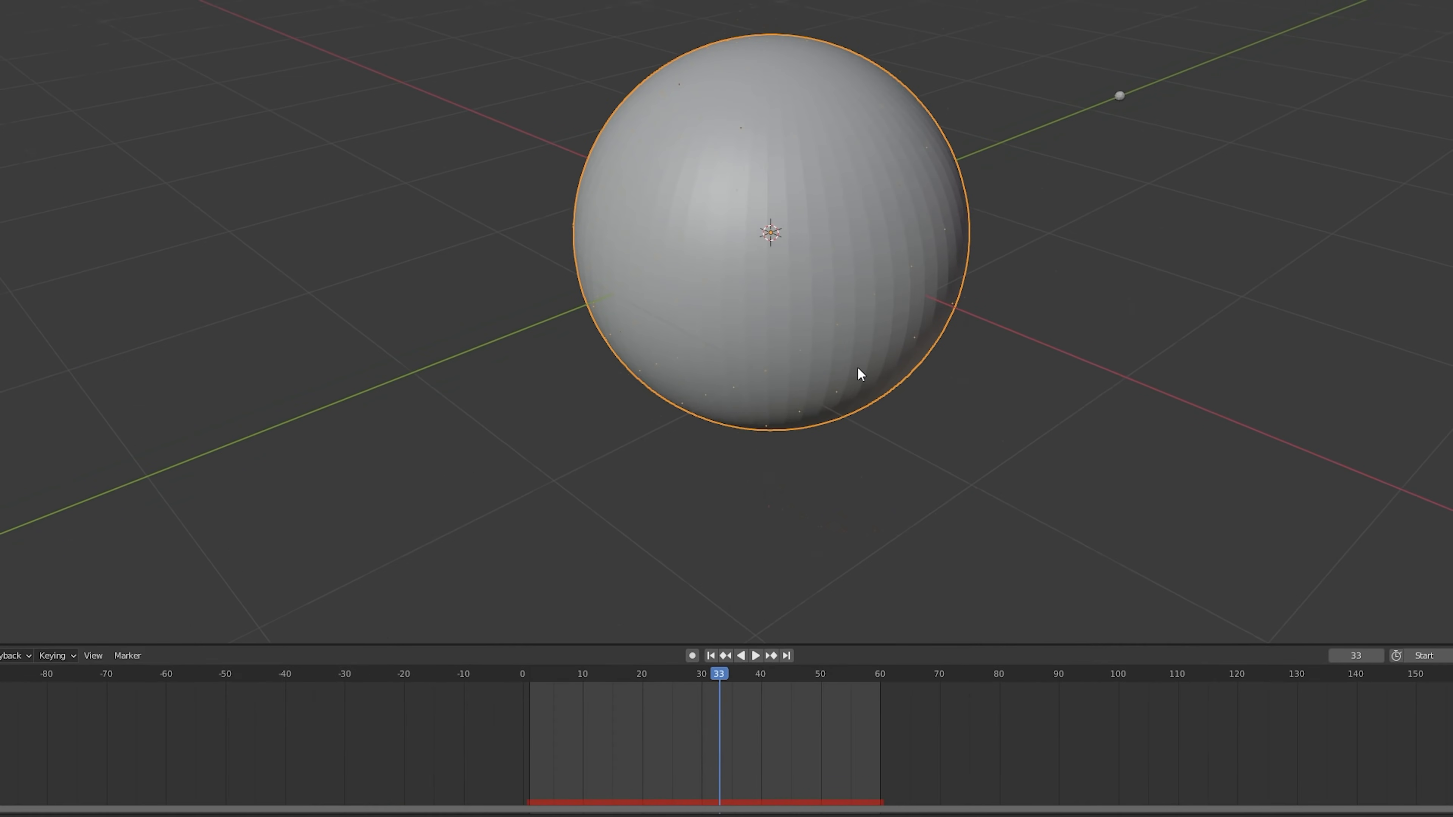
middle_click_drag(858, 369, 862, 400)
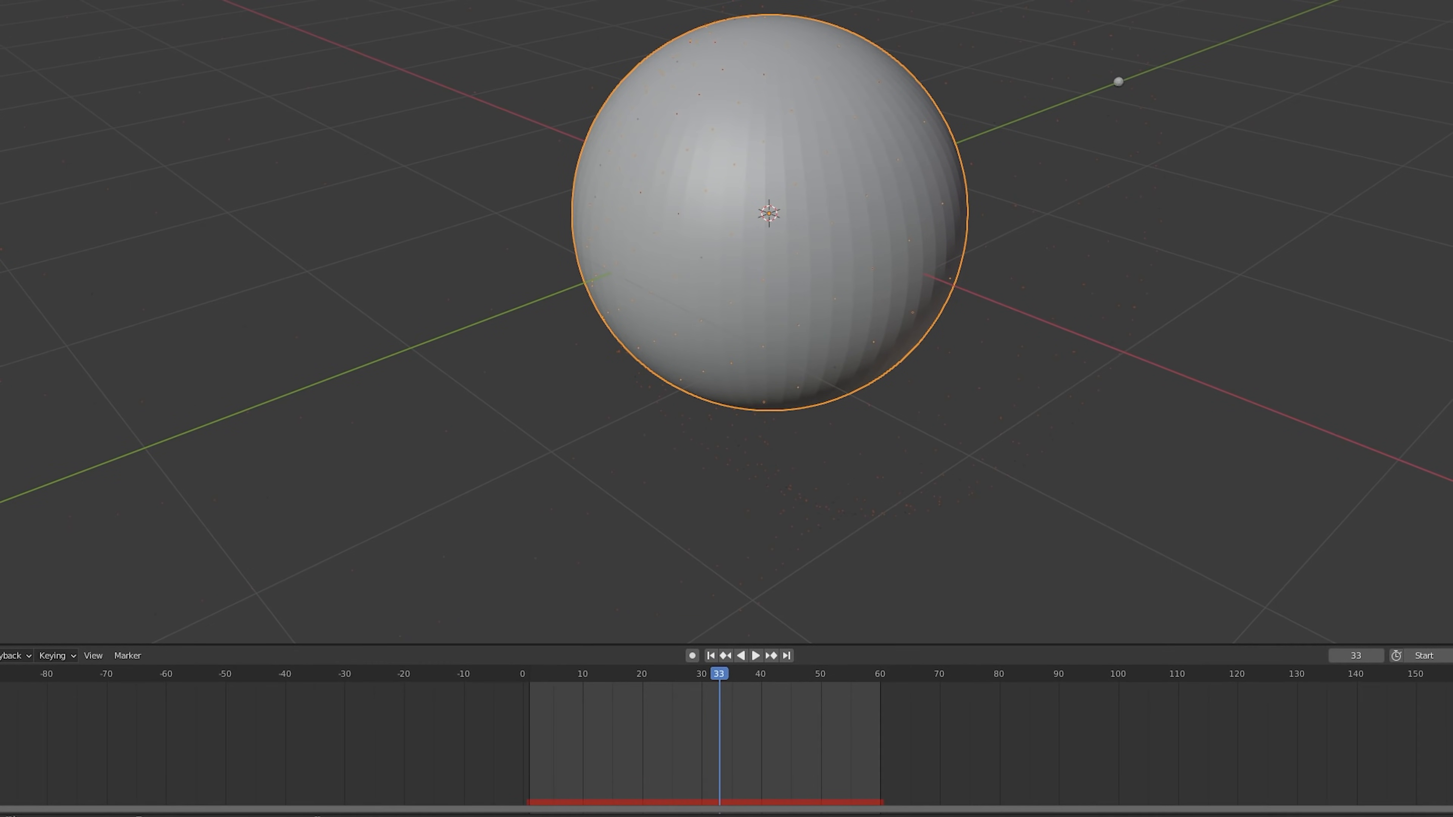
left_click(486, 193)
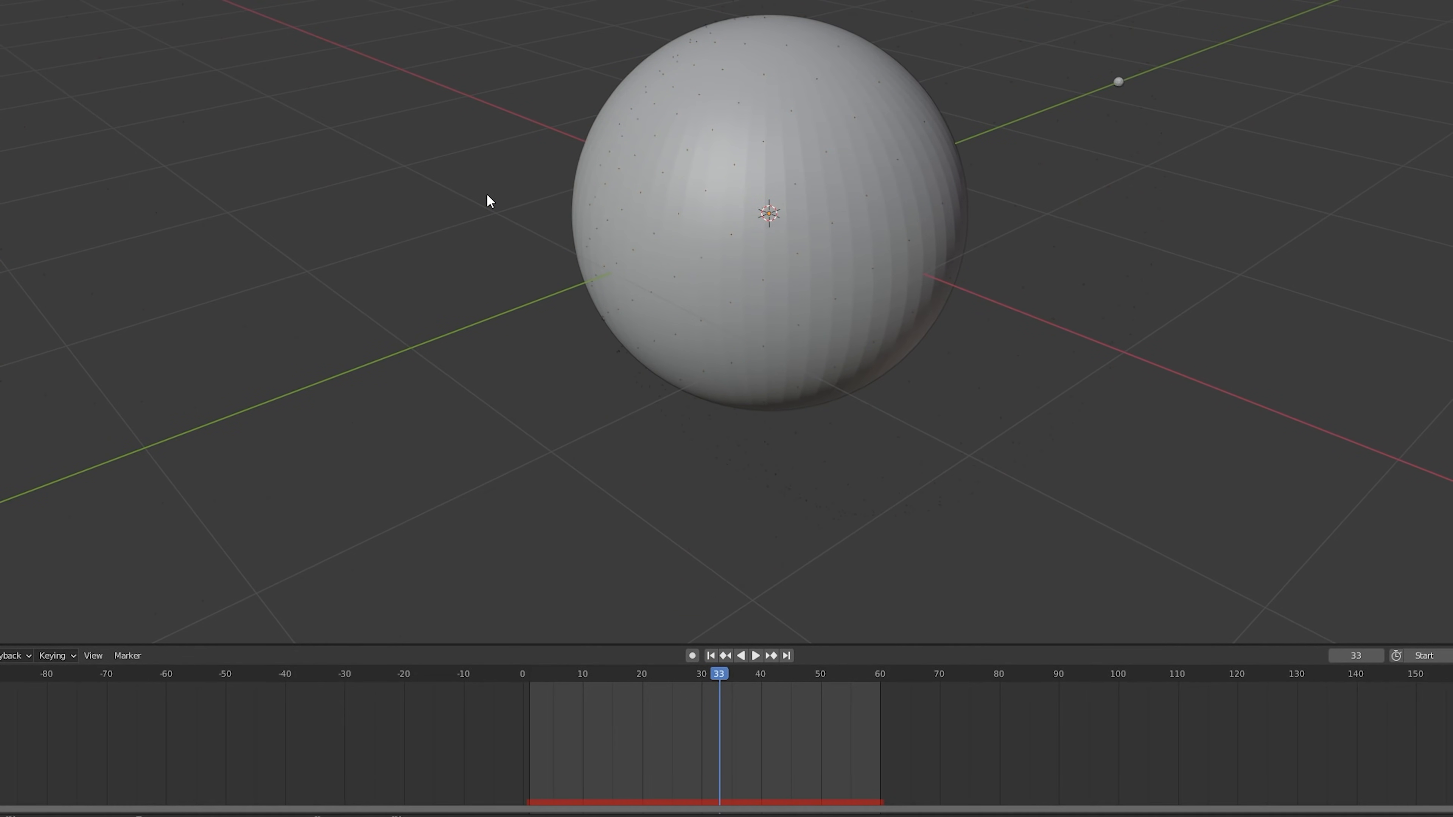
Add a Turbulence force field at the sphere's centre and set its Flow to 1.
key("shift+a")
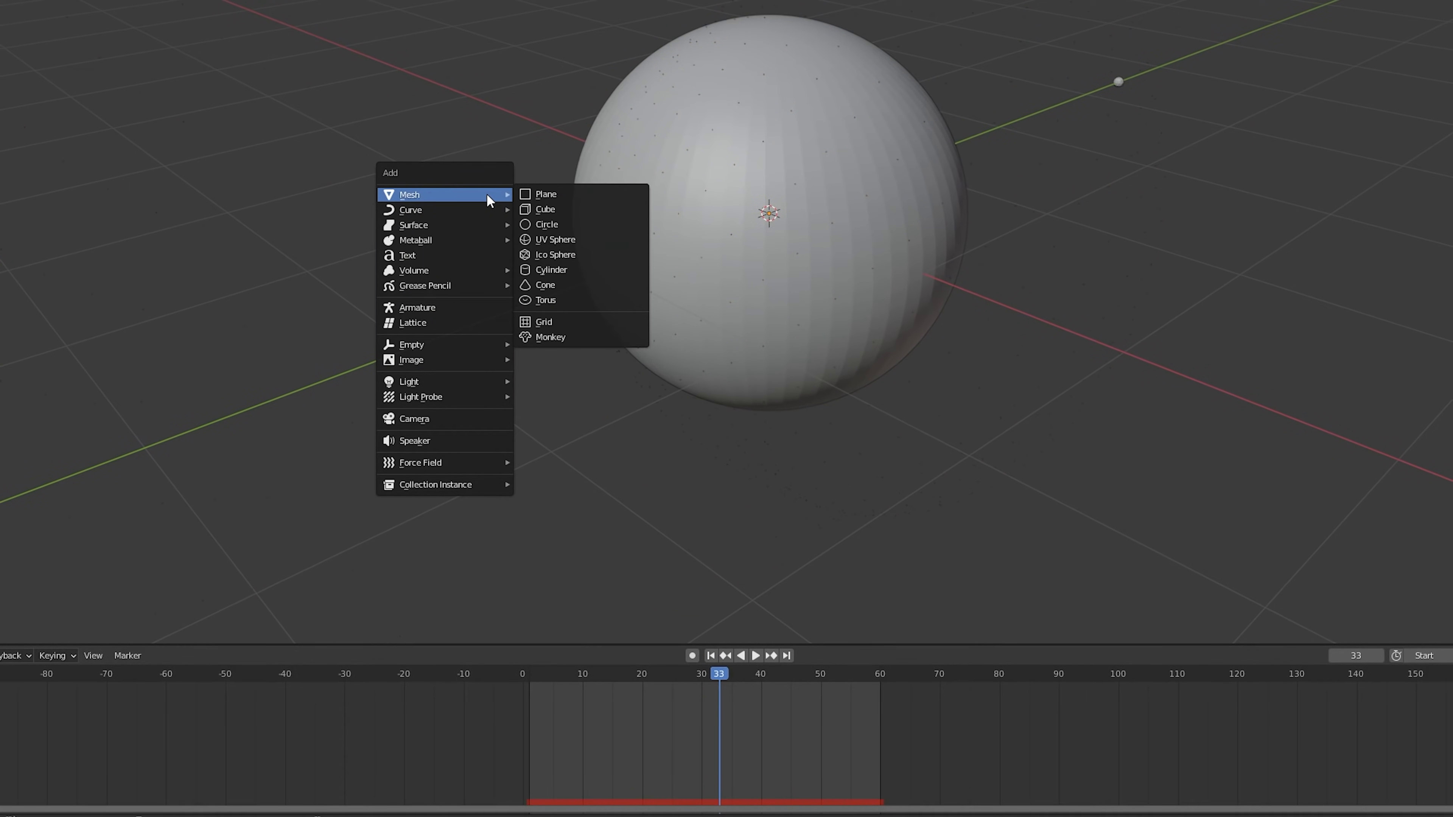
mouse_move(463, 462)
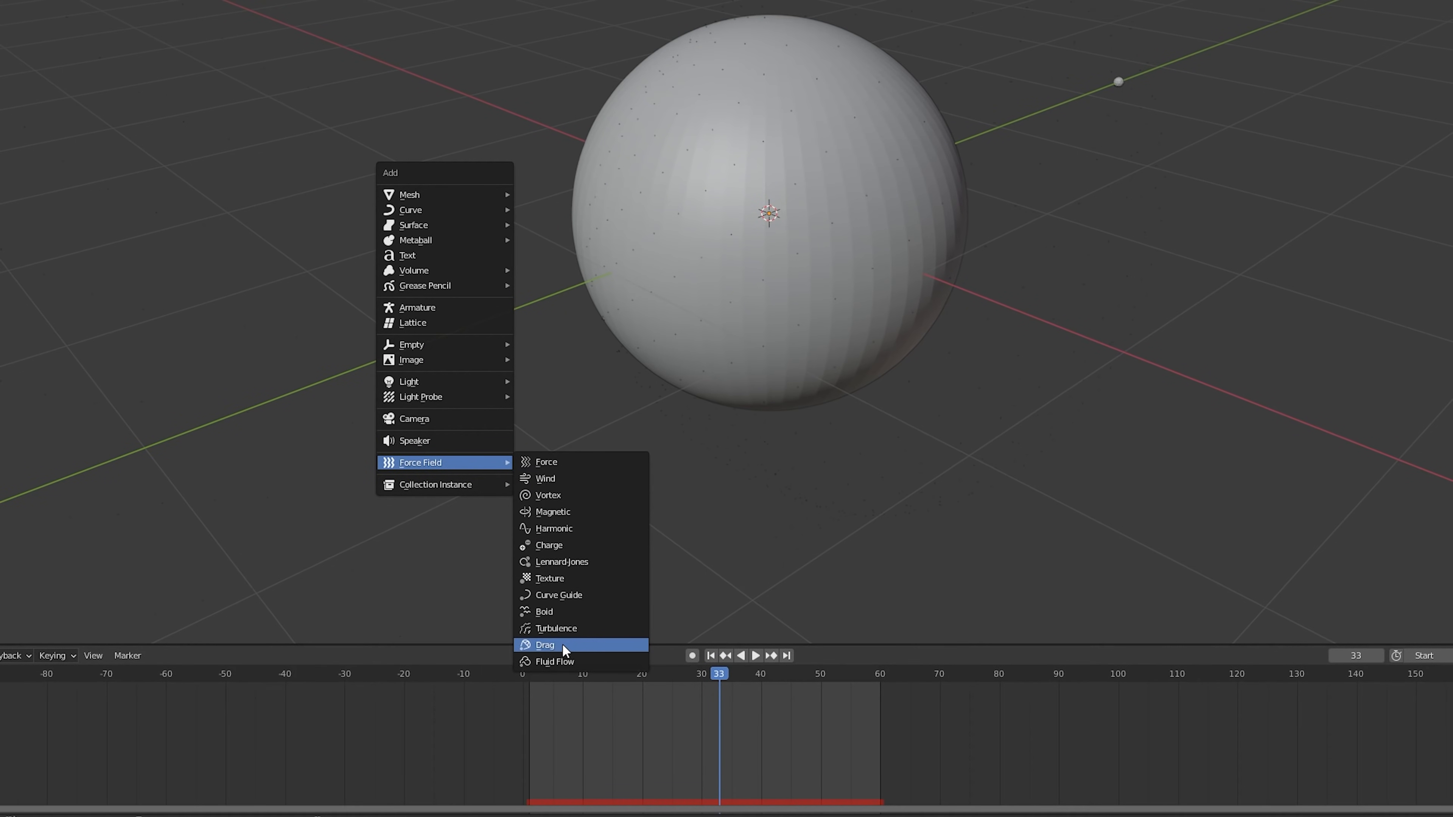
left_click(544, 629)
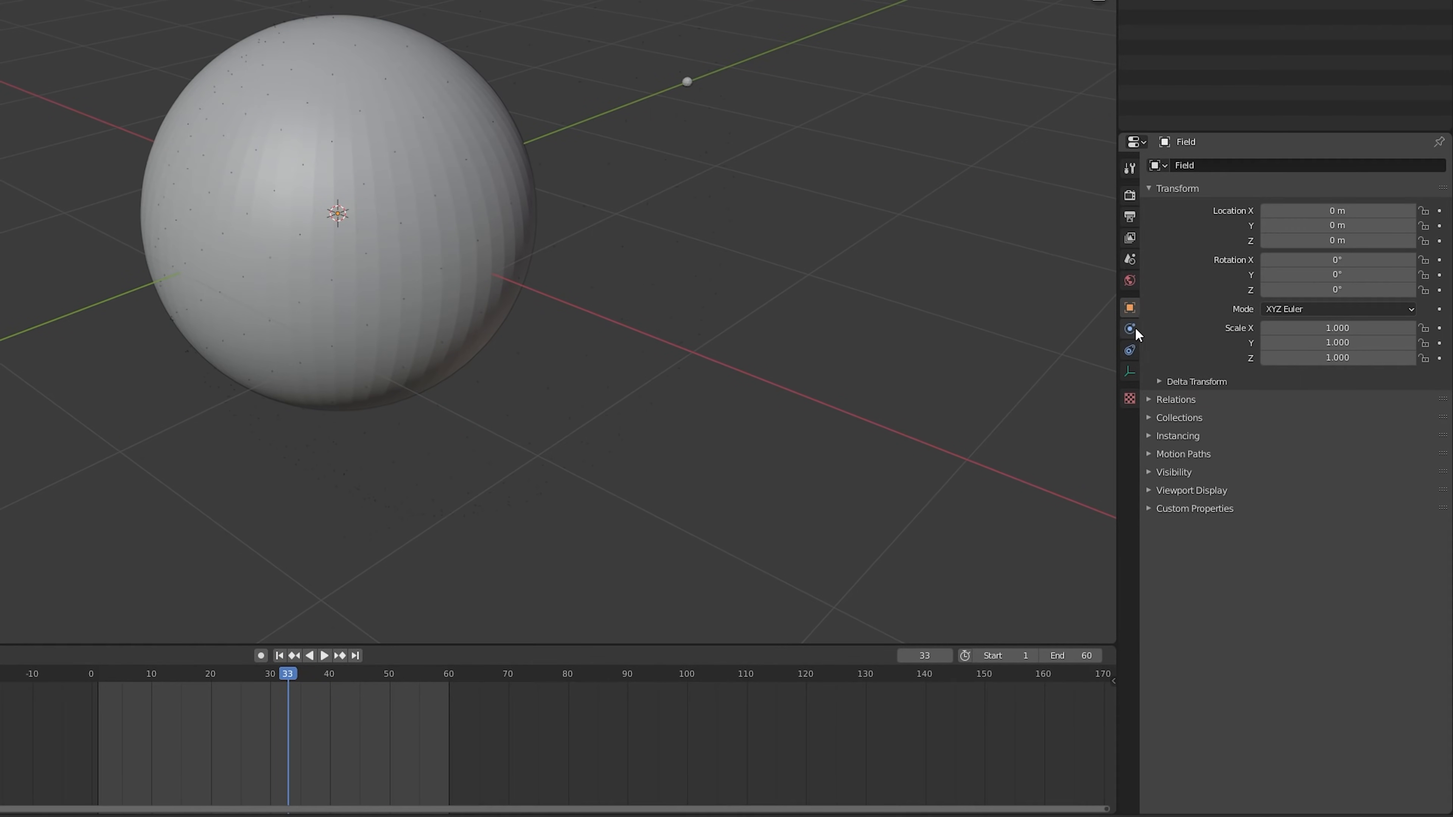
left_click(1130, 329)
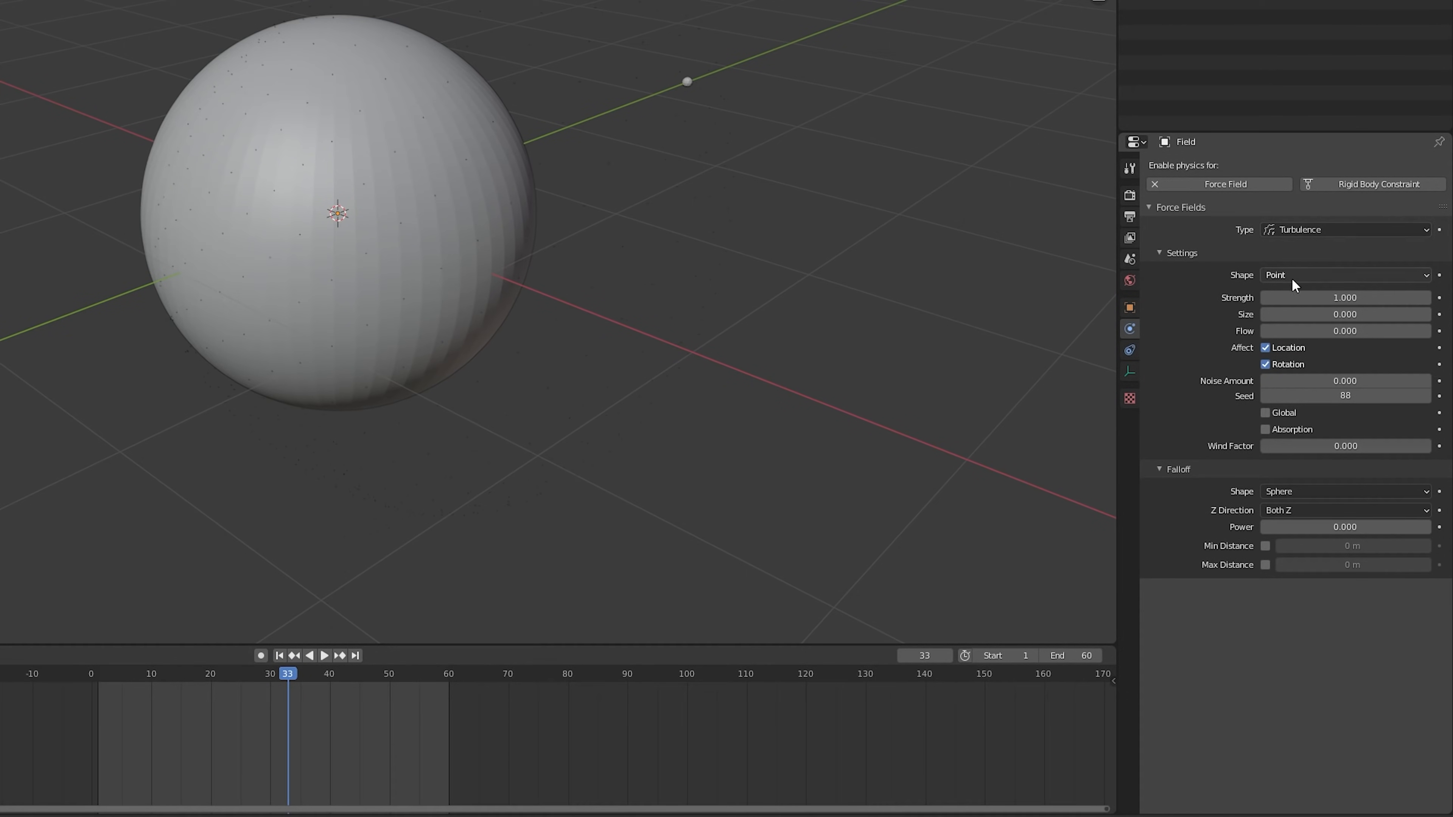
left_click(1298, 331)
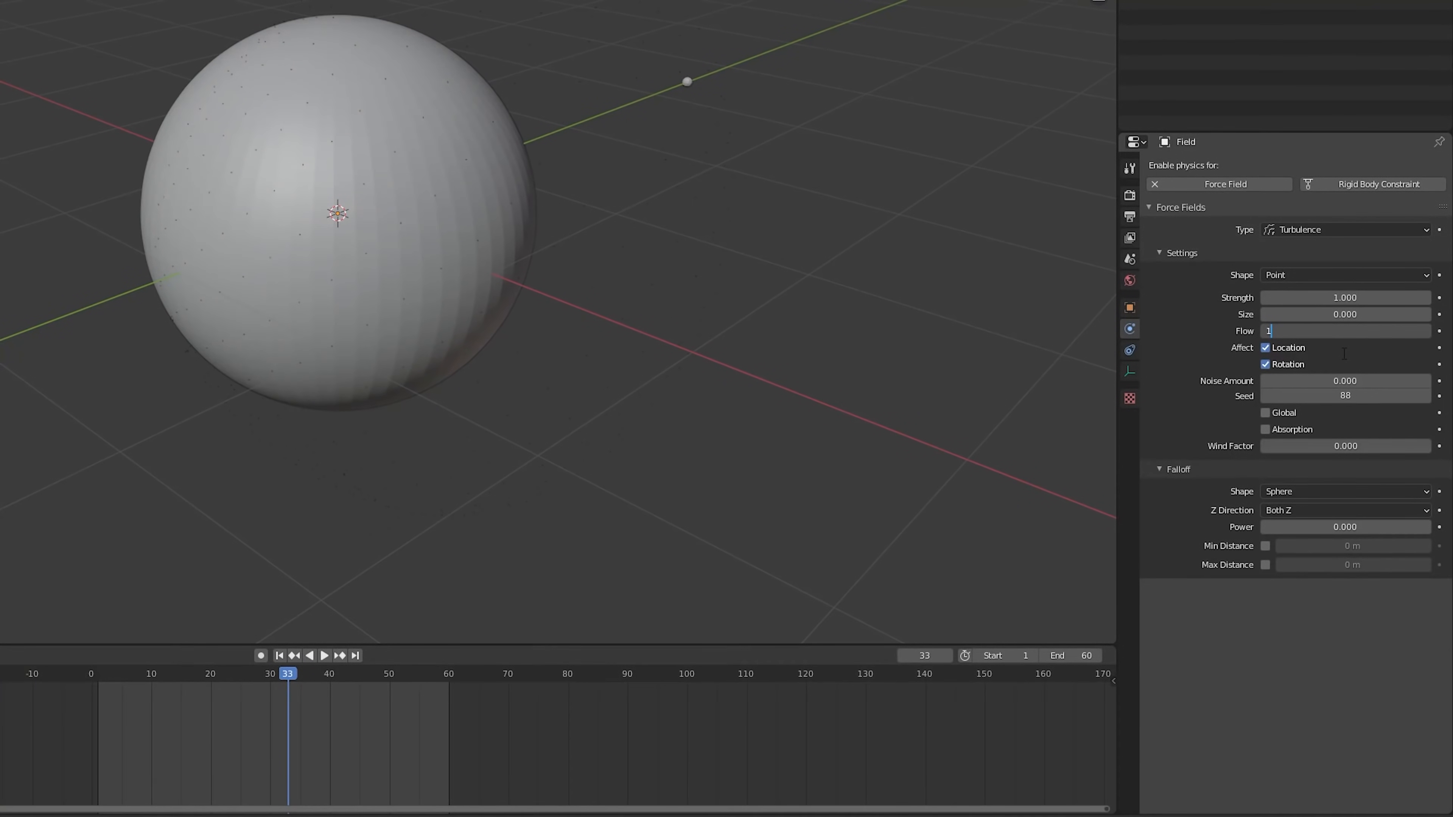
key("Return")
Set the Normal velocity to 0.5 m/s for both the end and start particle systems of the sphere.
left_click(435, 229)
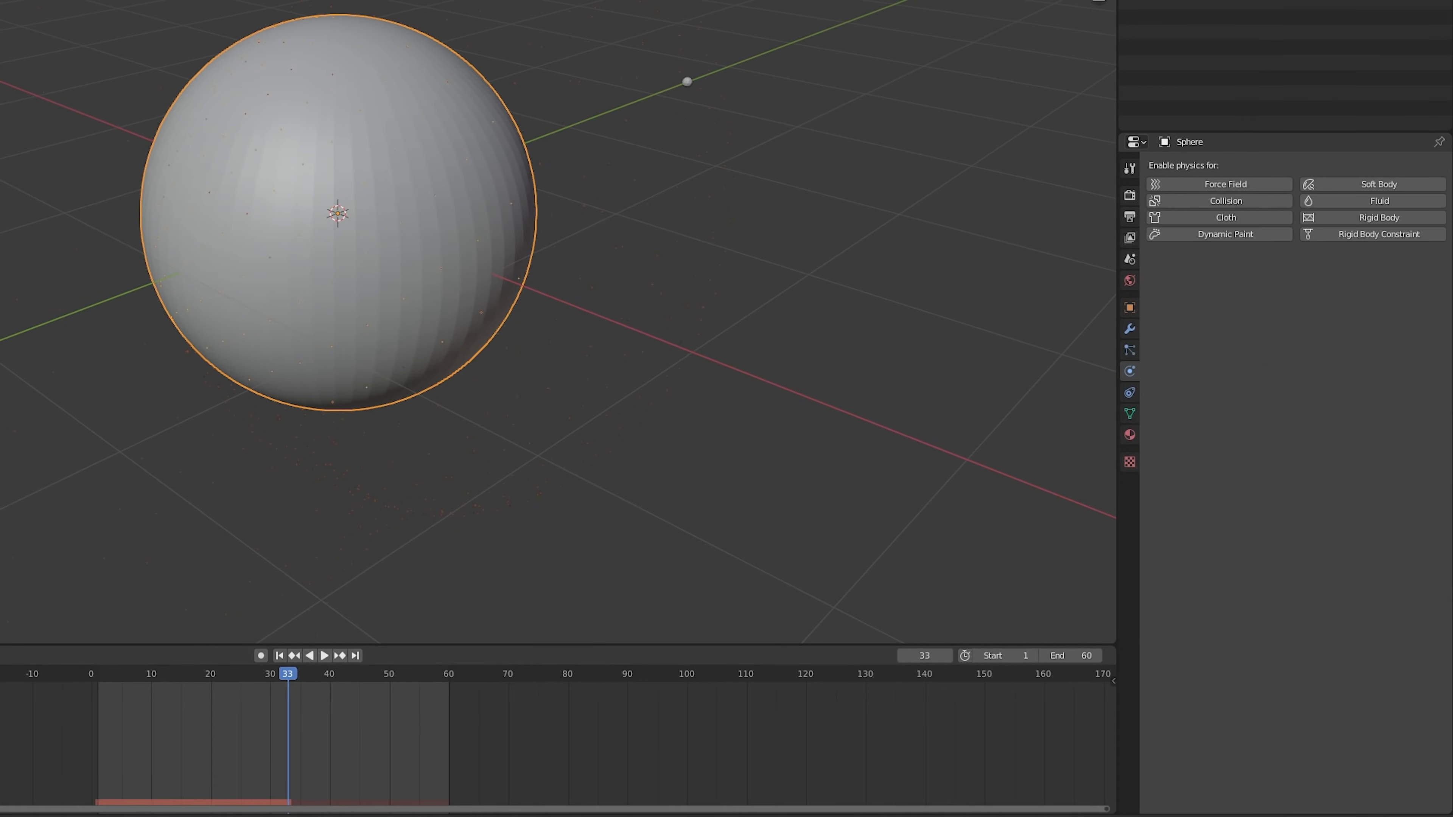
left_click(1130, 347)
left_click(1211, 167)
left_click(1206, 181)
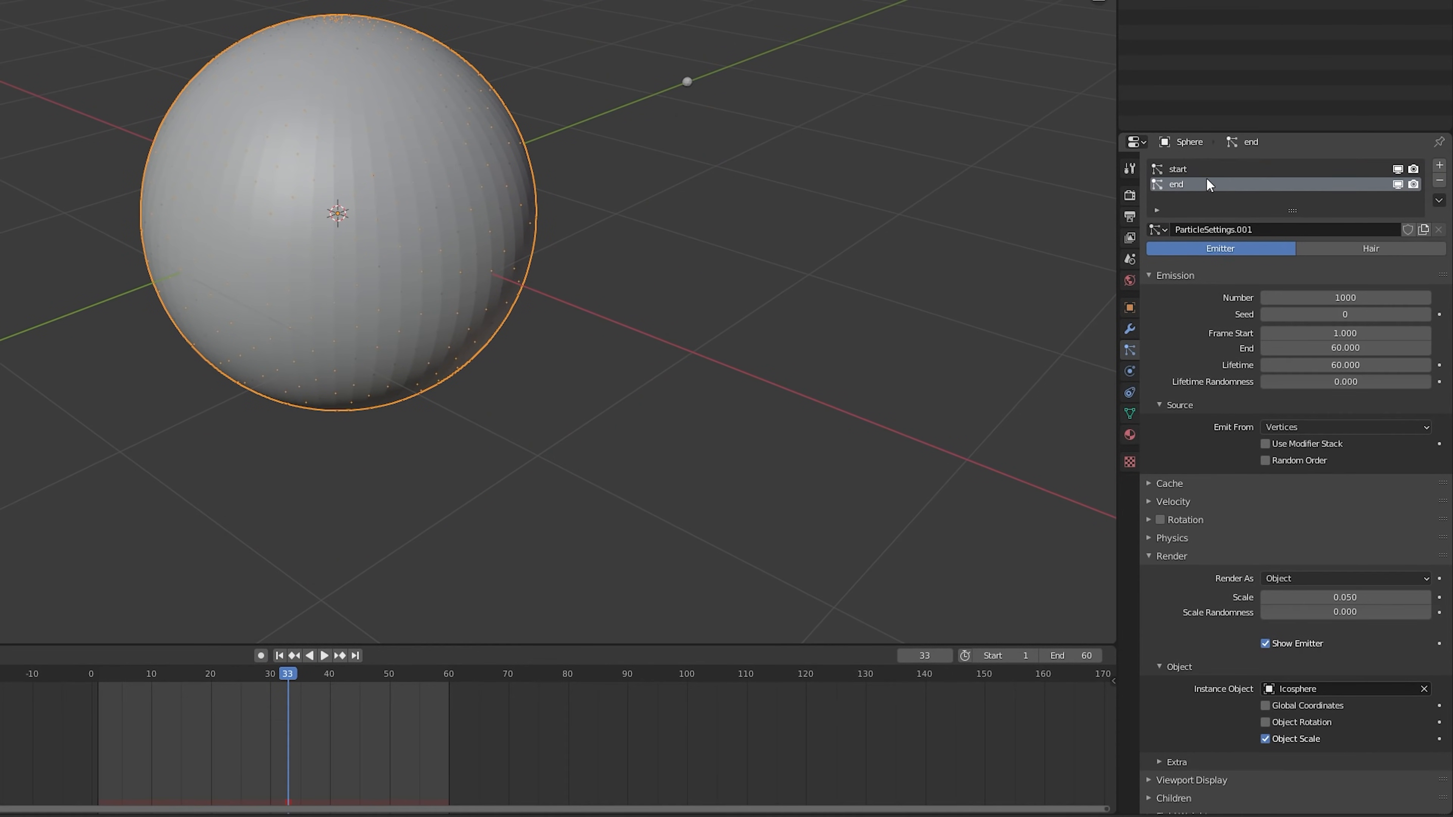
left_click(1153, 555)
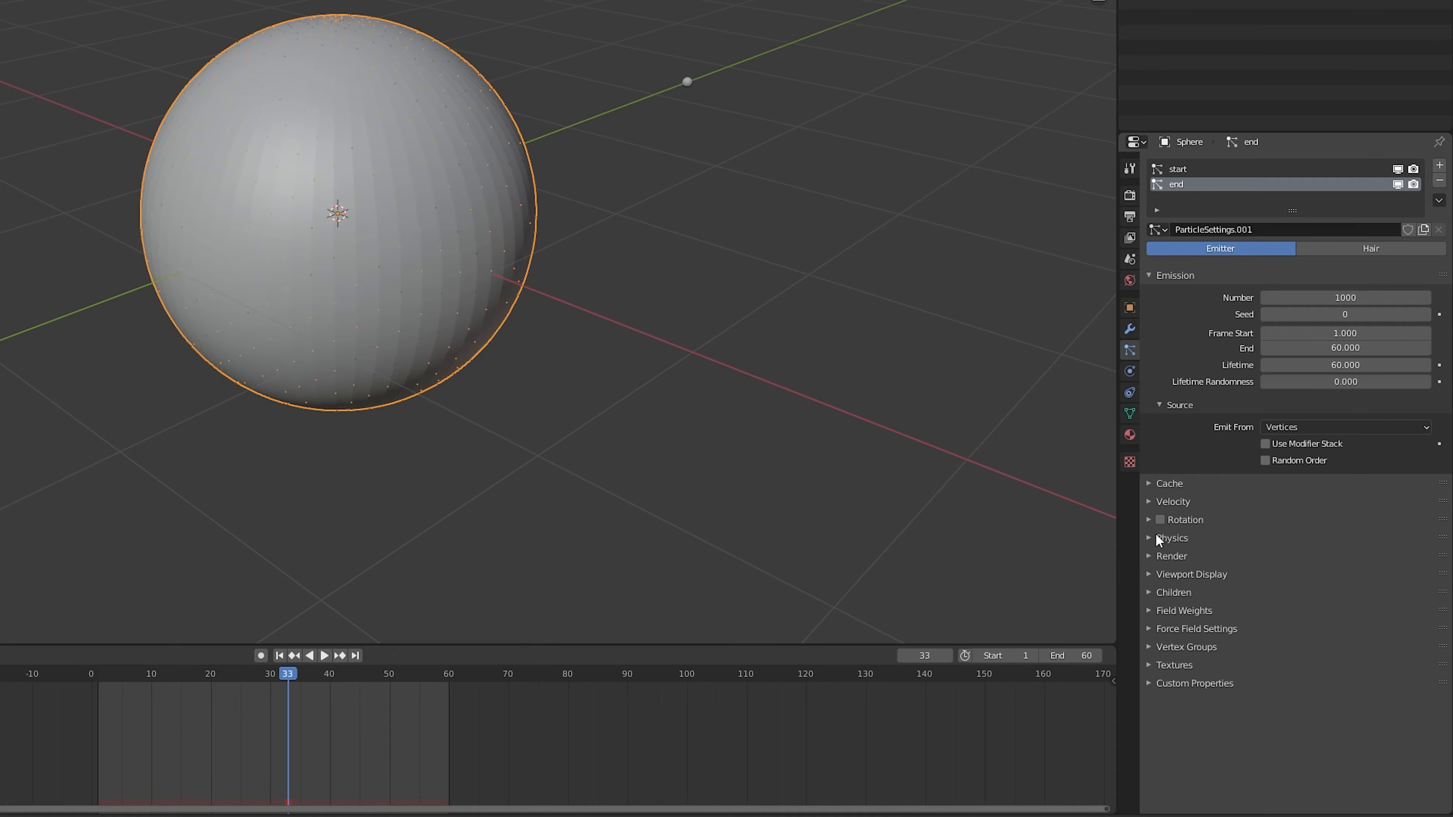
left_click(1160, 502)
left_click(1343, 524)
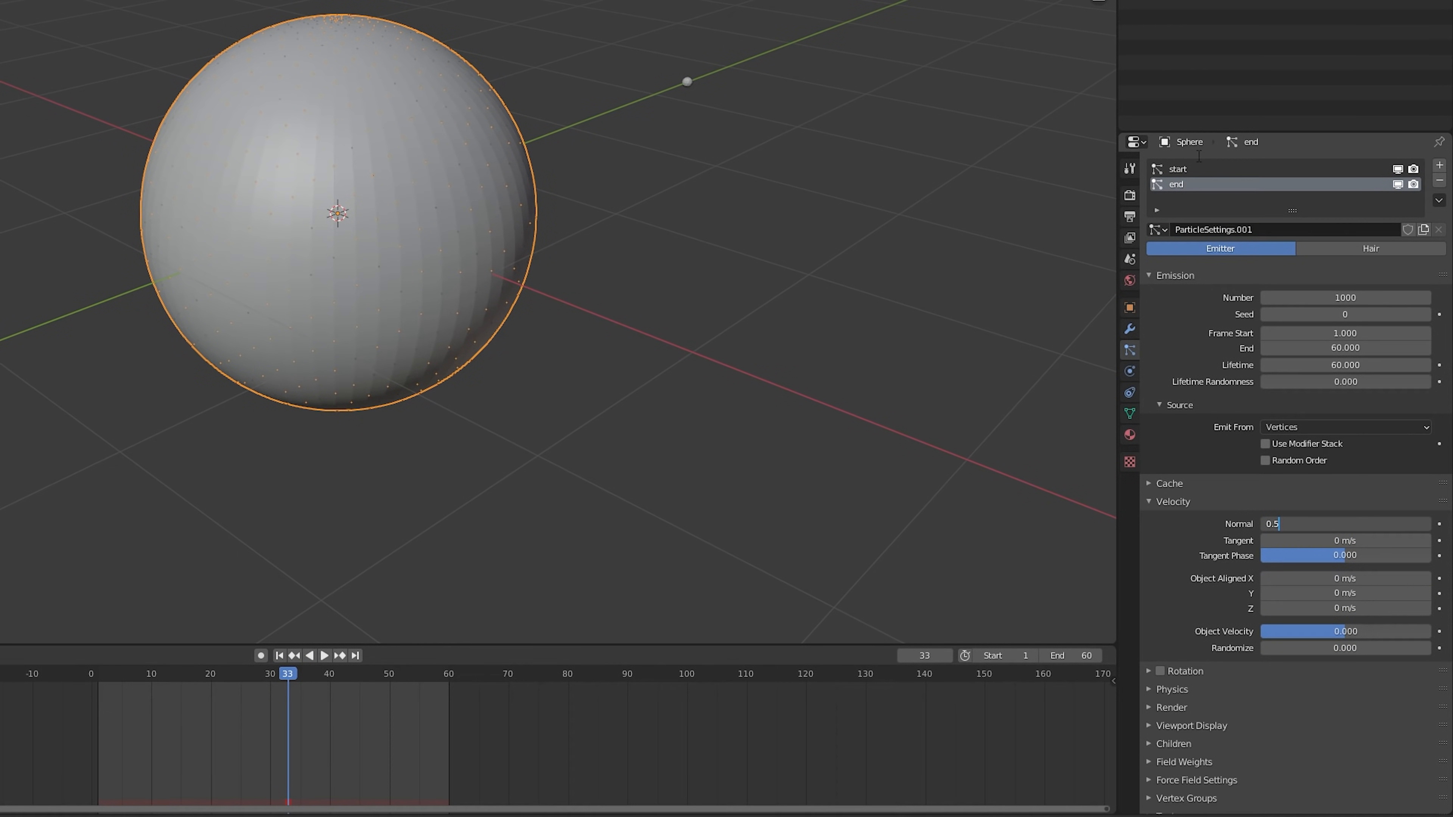
left_click(1183, 169)
left_click(1310, 523)
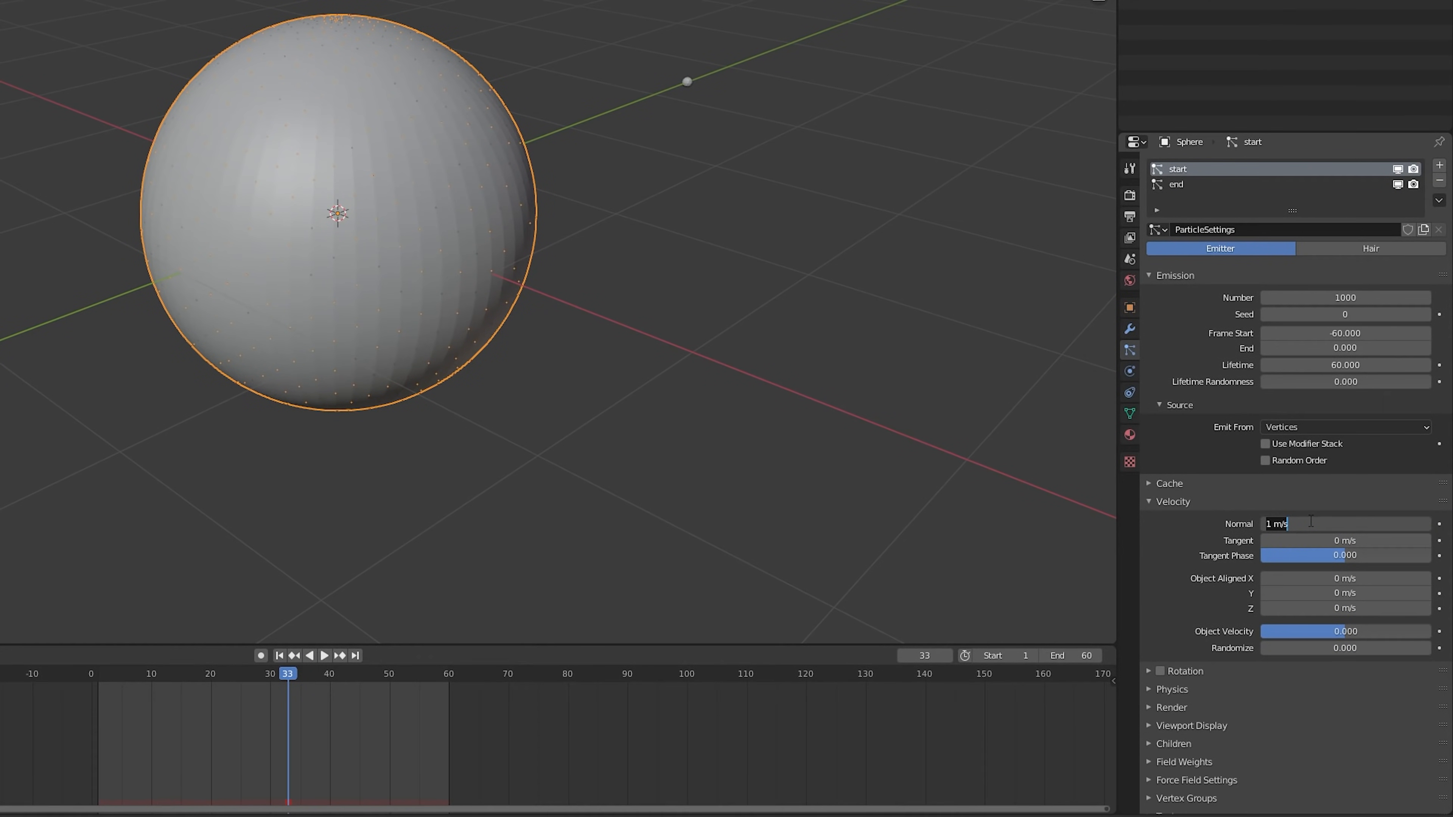
key("Return")
Bake all dynamics for the particle systems and play the baked animation.
left_click(1167, 482)
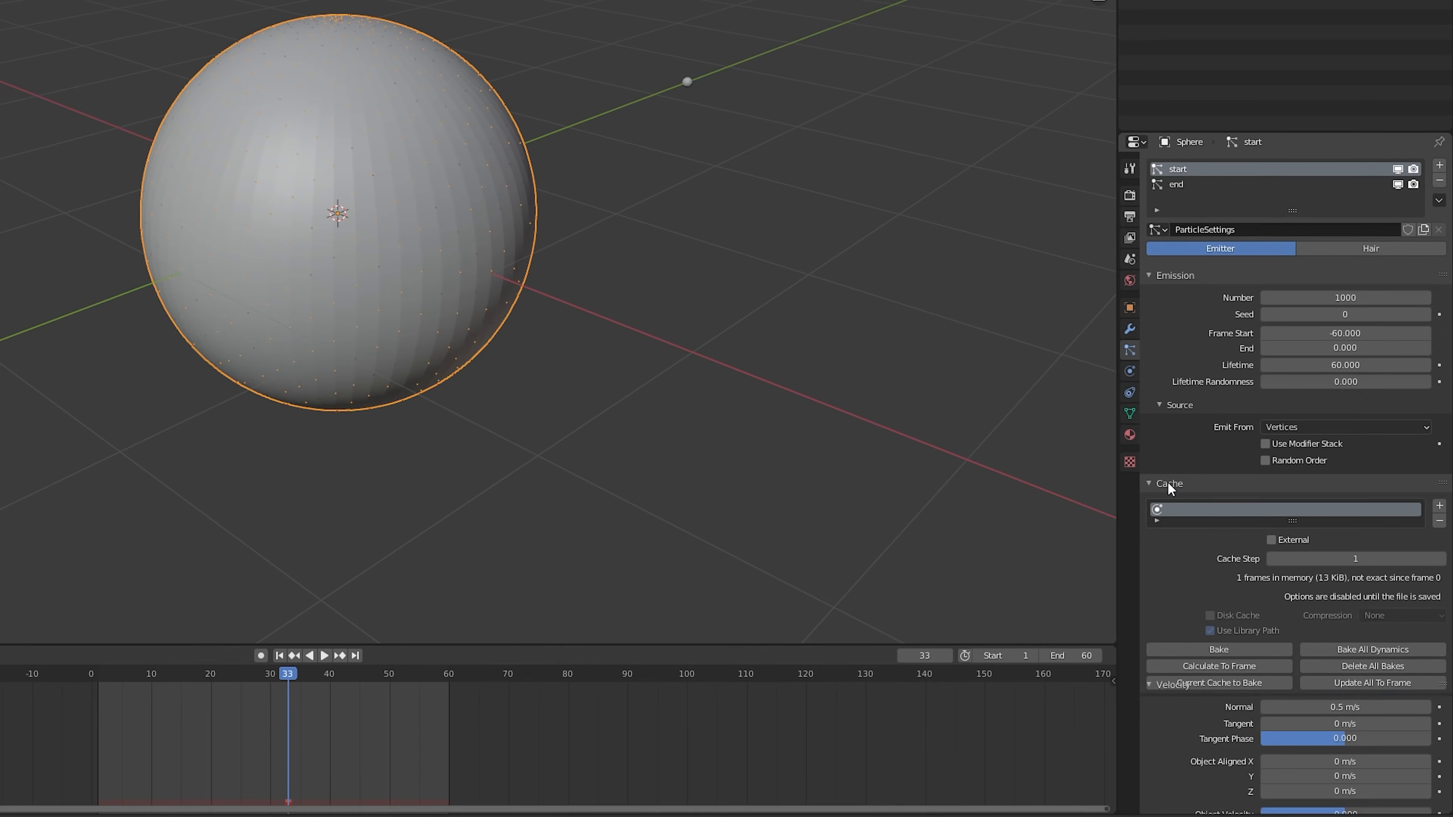
left_click(1354, 653)
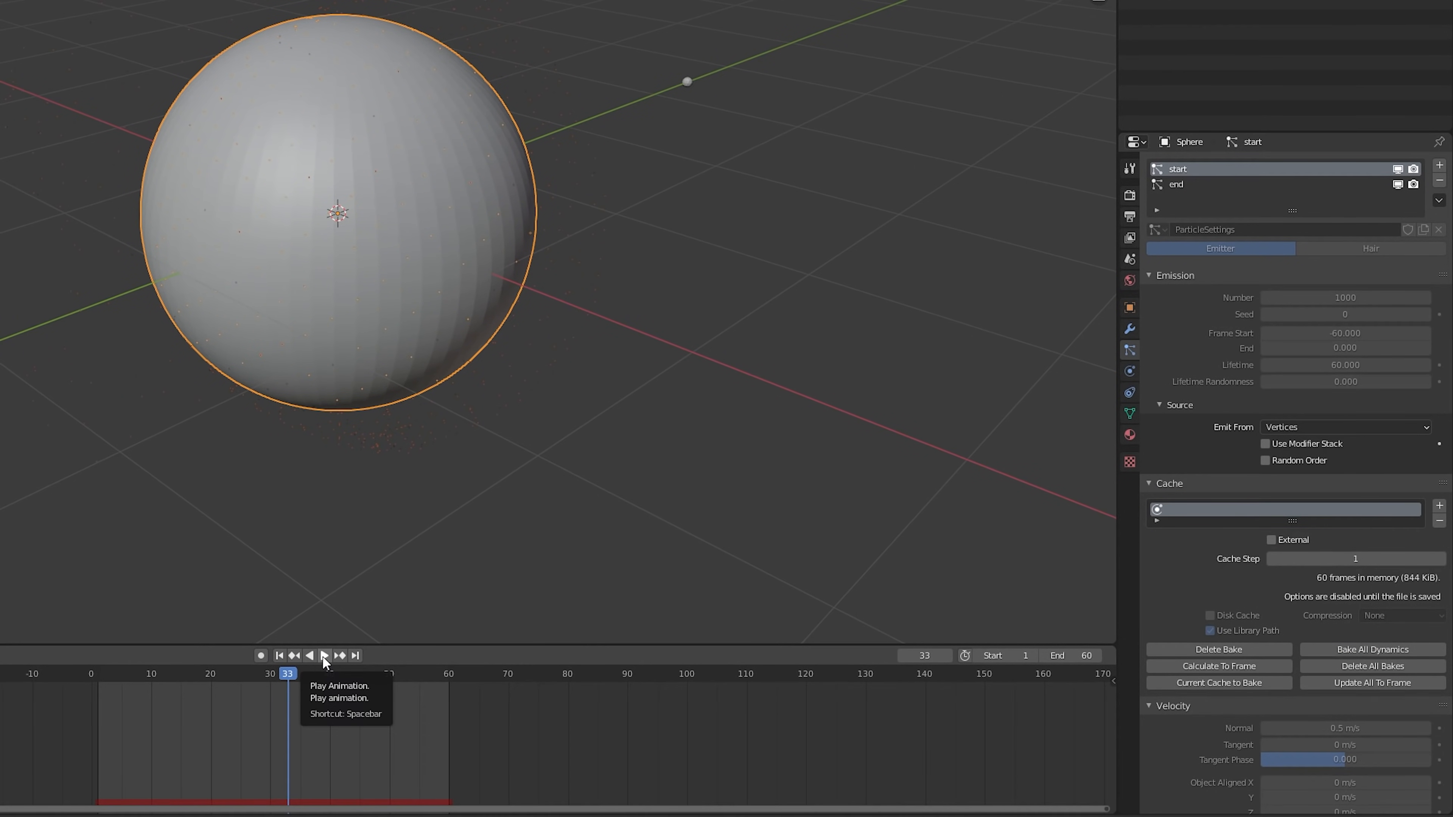
left_click(322, 656)
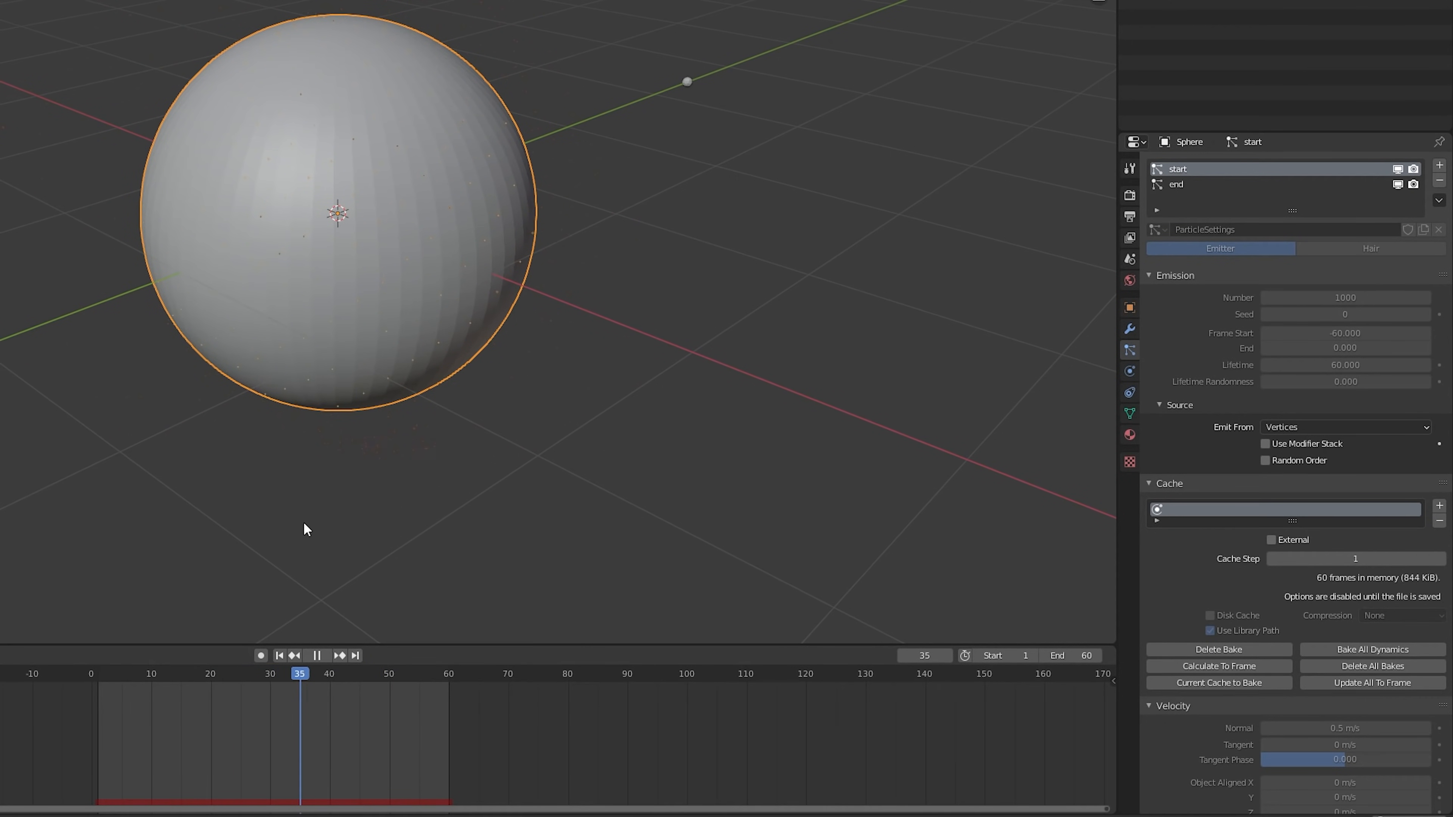
key("space")
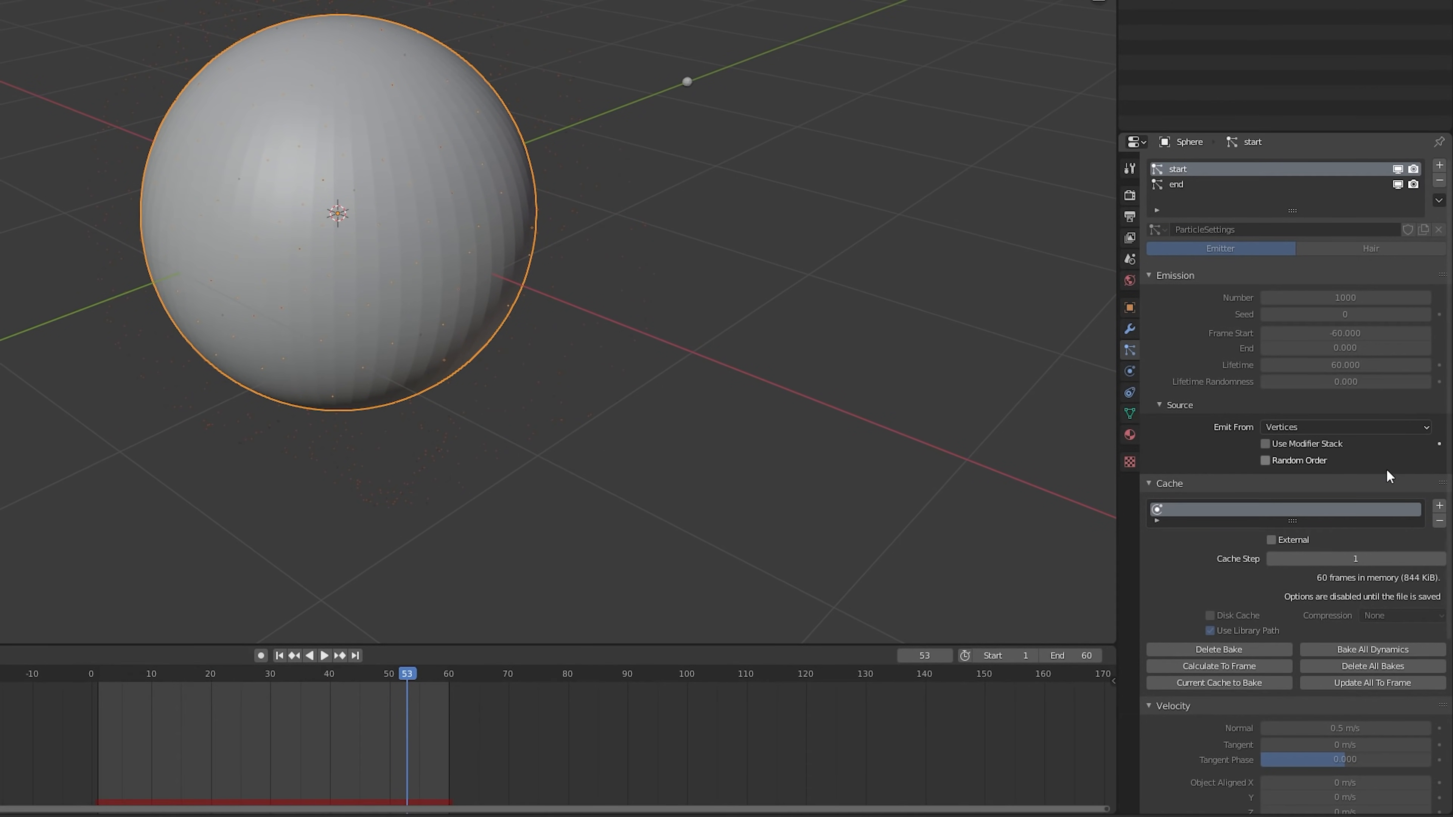
Delete all particle bakes to make the particle settings editable again.
left_click(1378, 667)
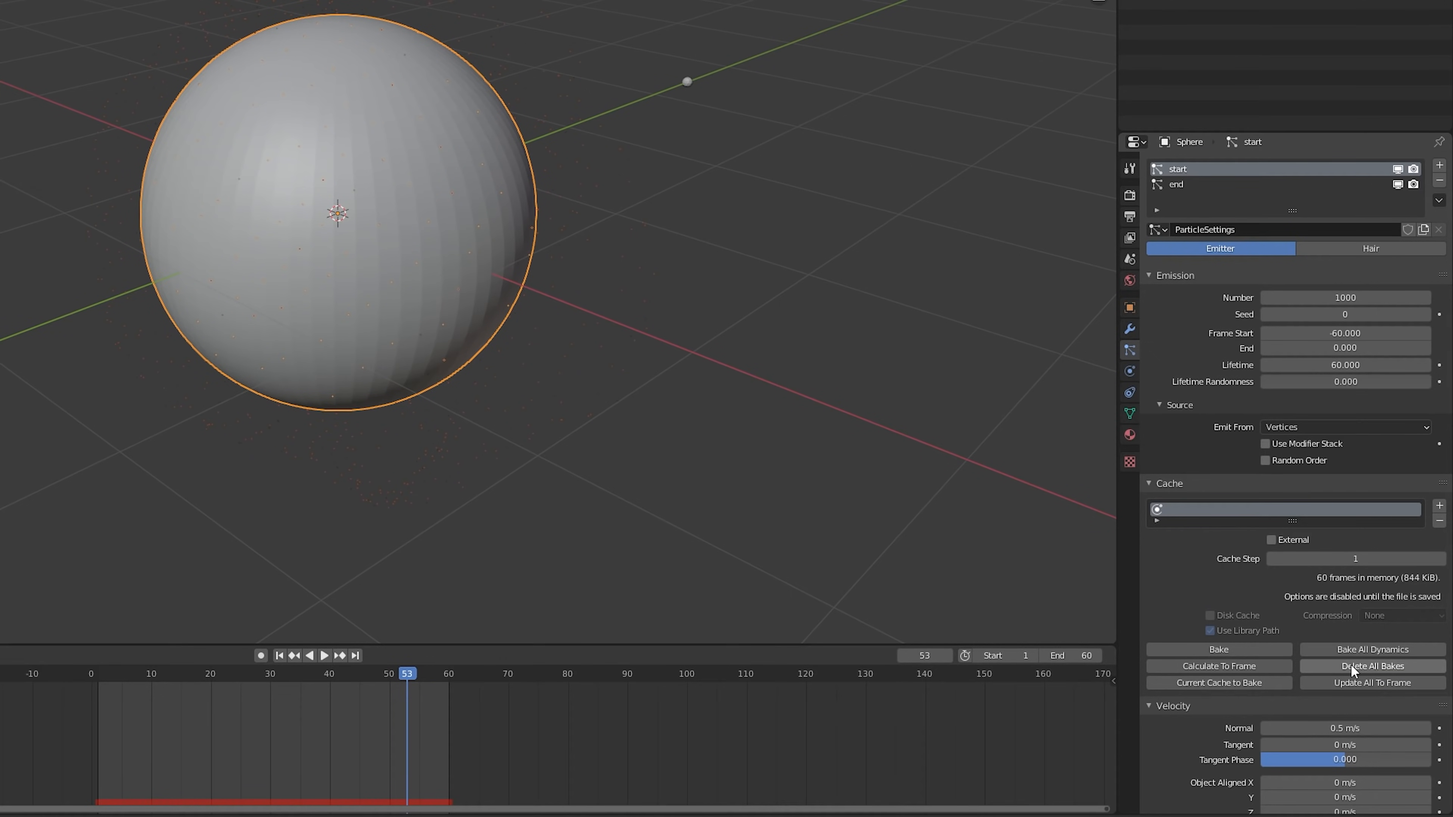
middle_click_drag(519, 346, 515, 338)
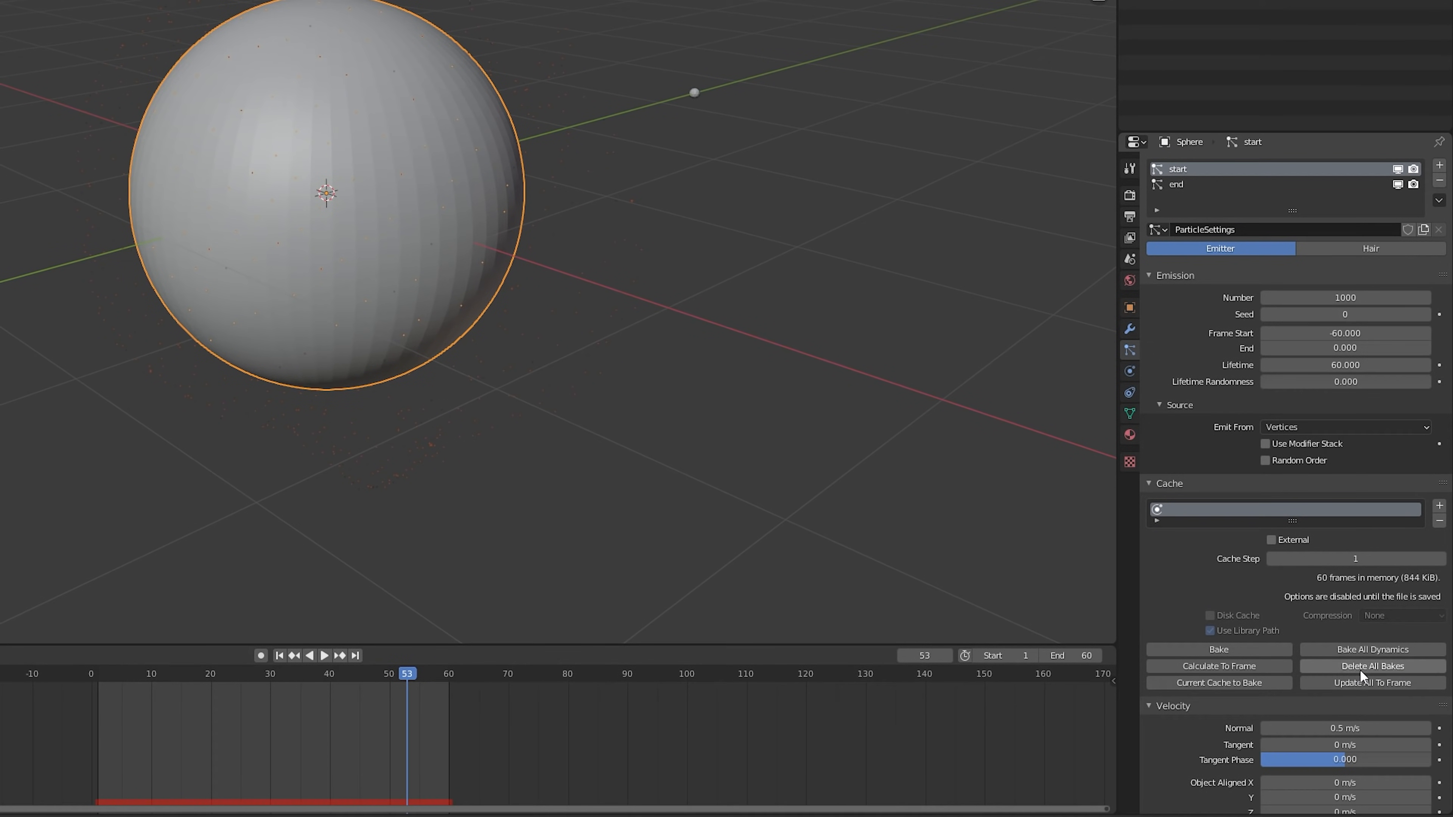
Set the particle Number to 14000 for both the start and end particle systems of the sphere.
left_click(1342, 298)
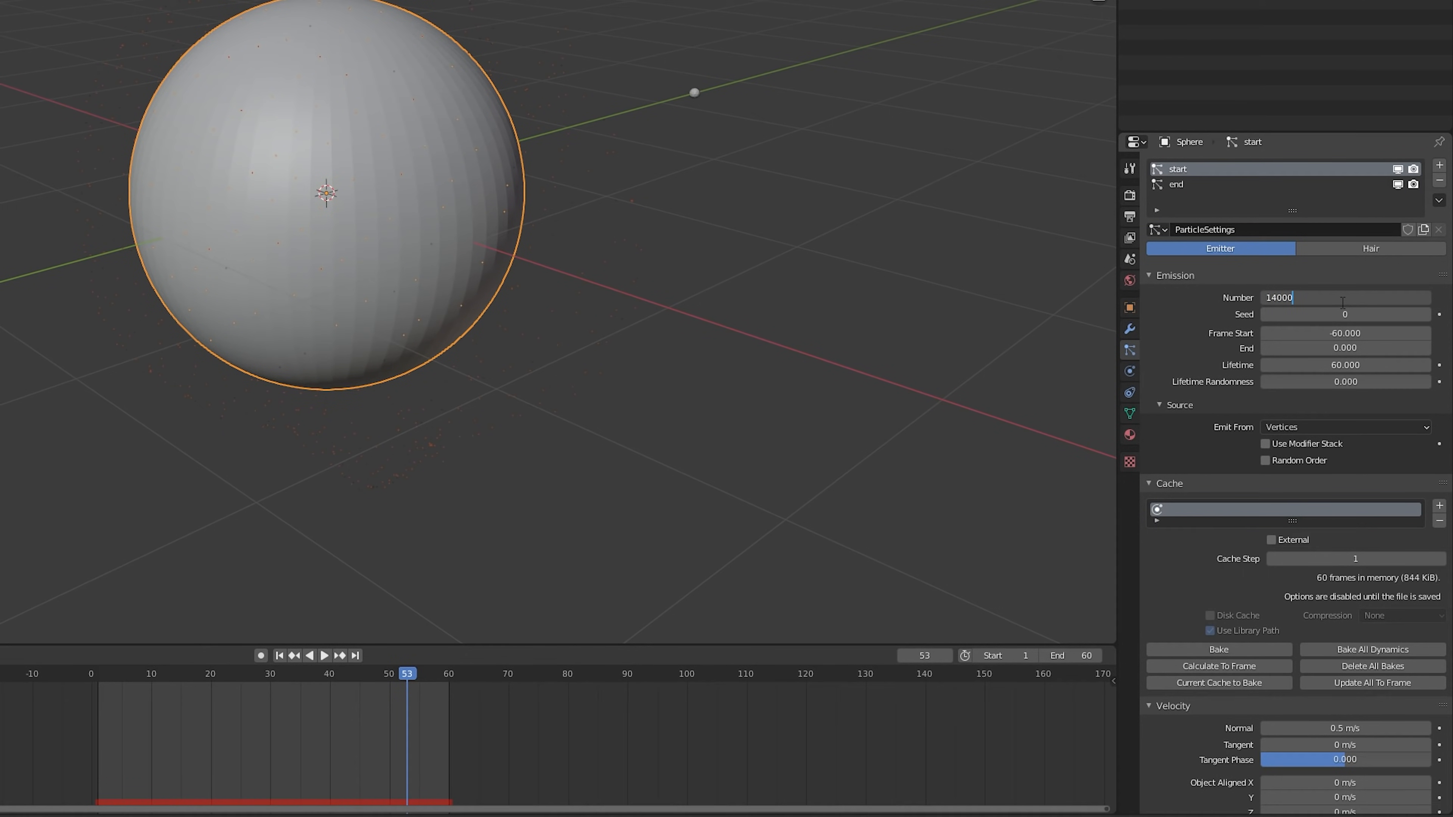
left_click(1190, 186)
left_click(1318, 295)
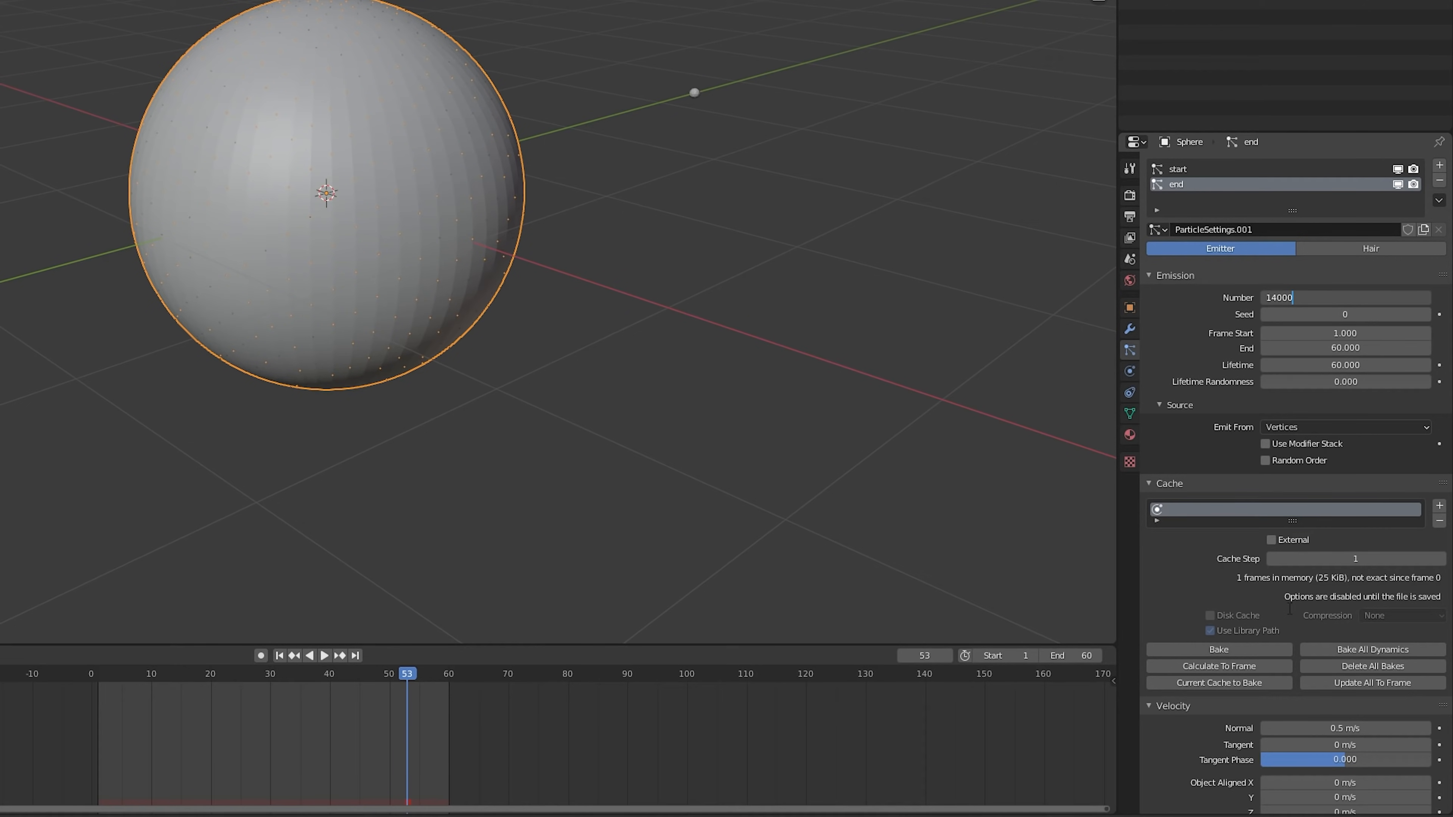
key("Return")
Bake all dynamics again with the higher particle count and play the animation to check the particle flow.
key("shift+Left")
key("space")
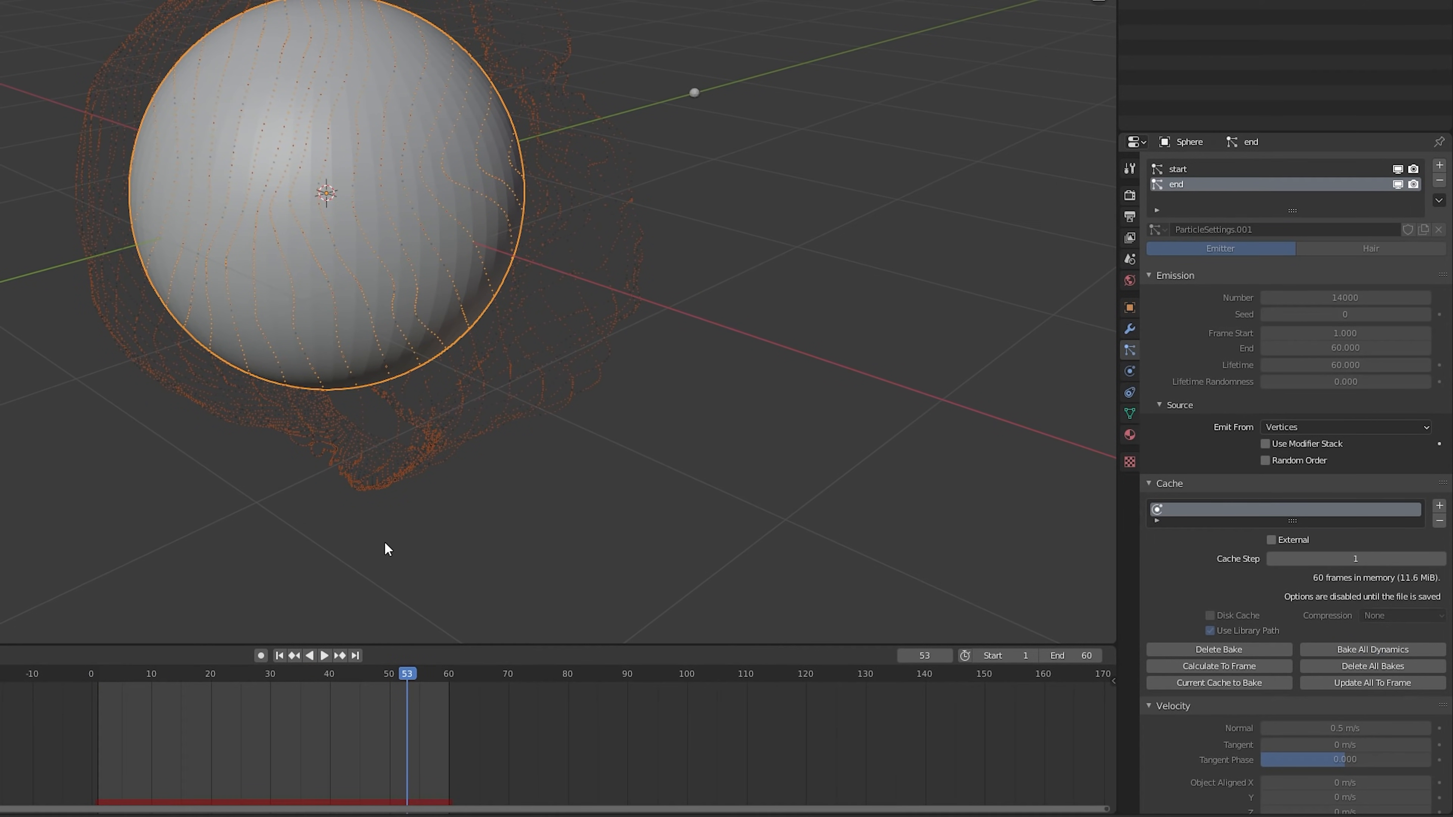
scroll(478, 399, "up", 2)
middle_click_drag(646, 456, 419, 344)
scroll(321, 481, "down", 2)
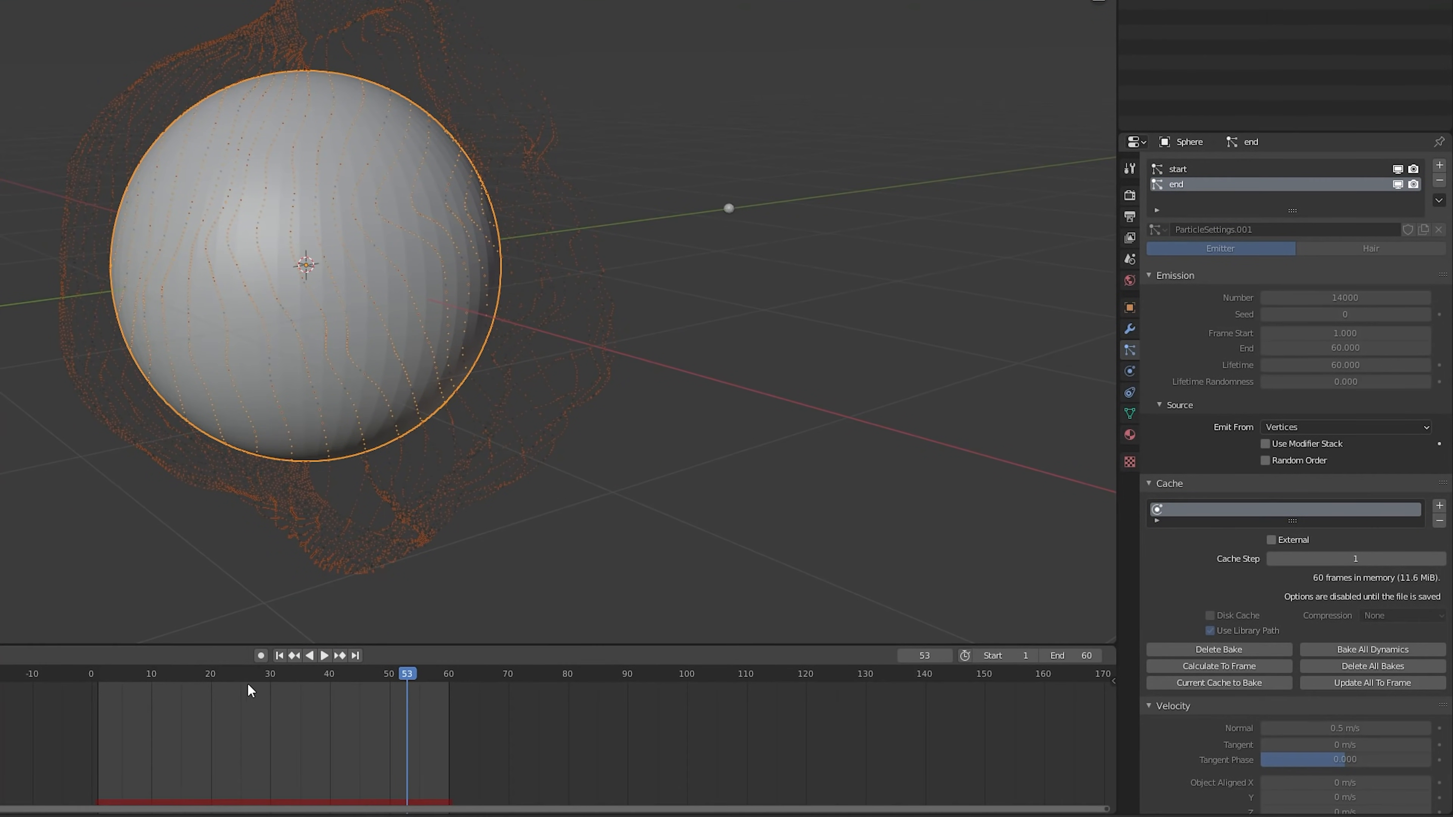
left_click(324, 655)
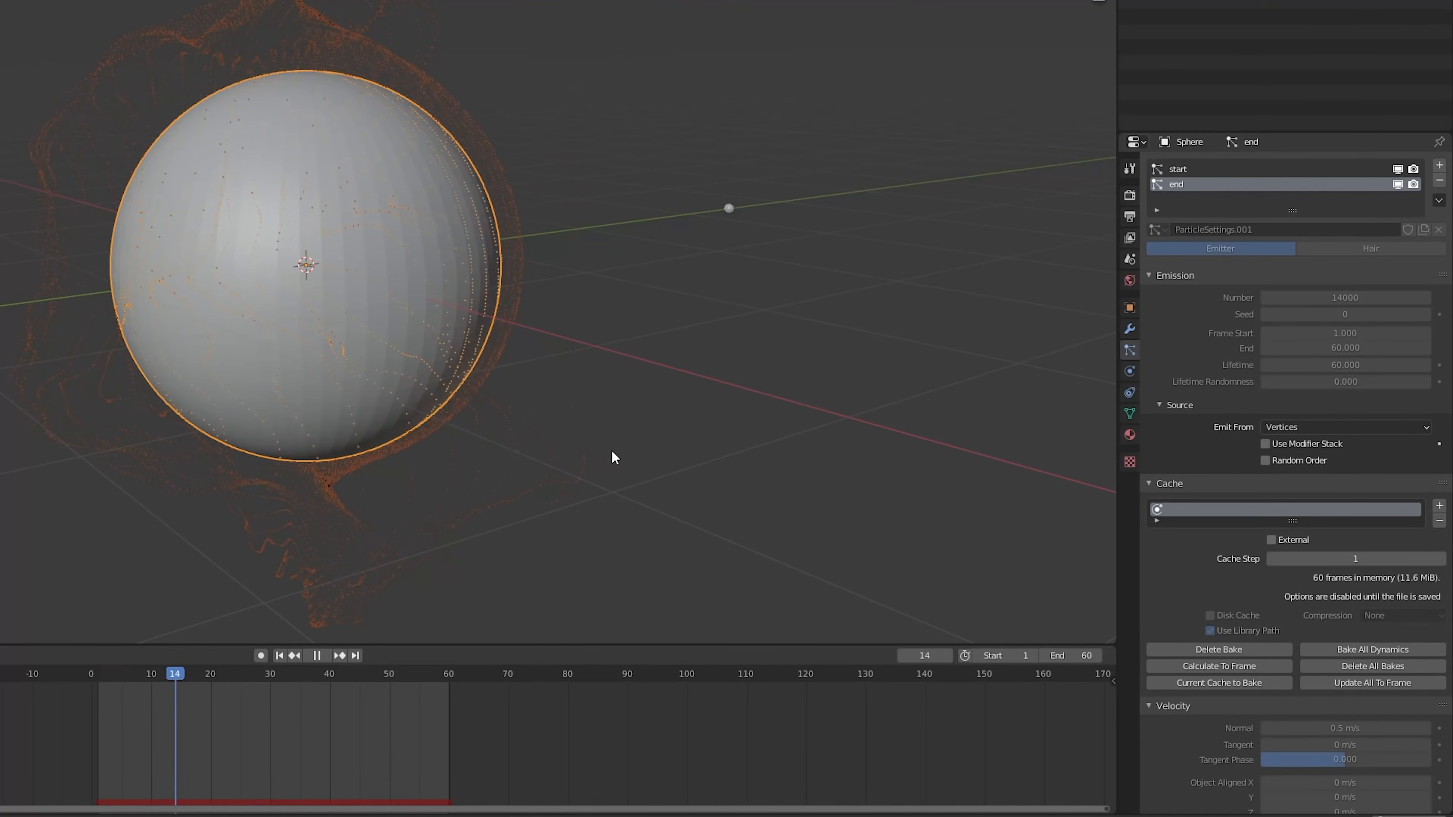
left_click(317, 653)
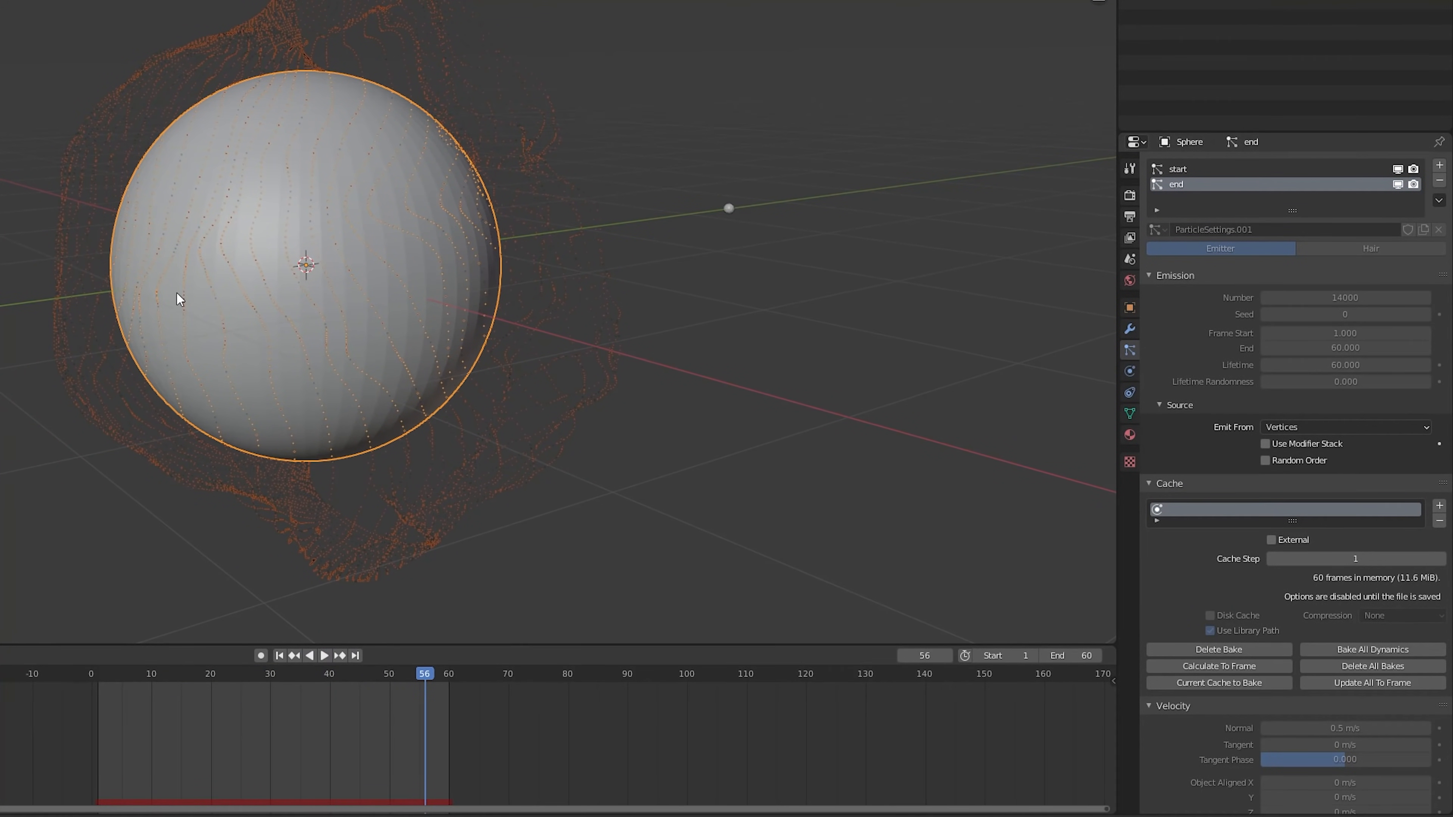
Orbit to a level side view of the sphere and its particles and align the active camera to that view.
middle_click_drag(178, 298, 477, 295)
scroll(309, 289, "up", 2)
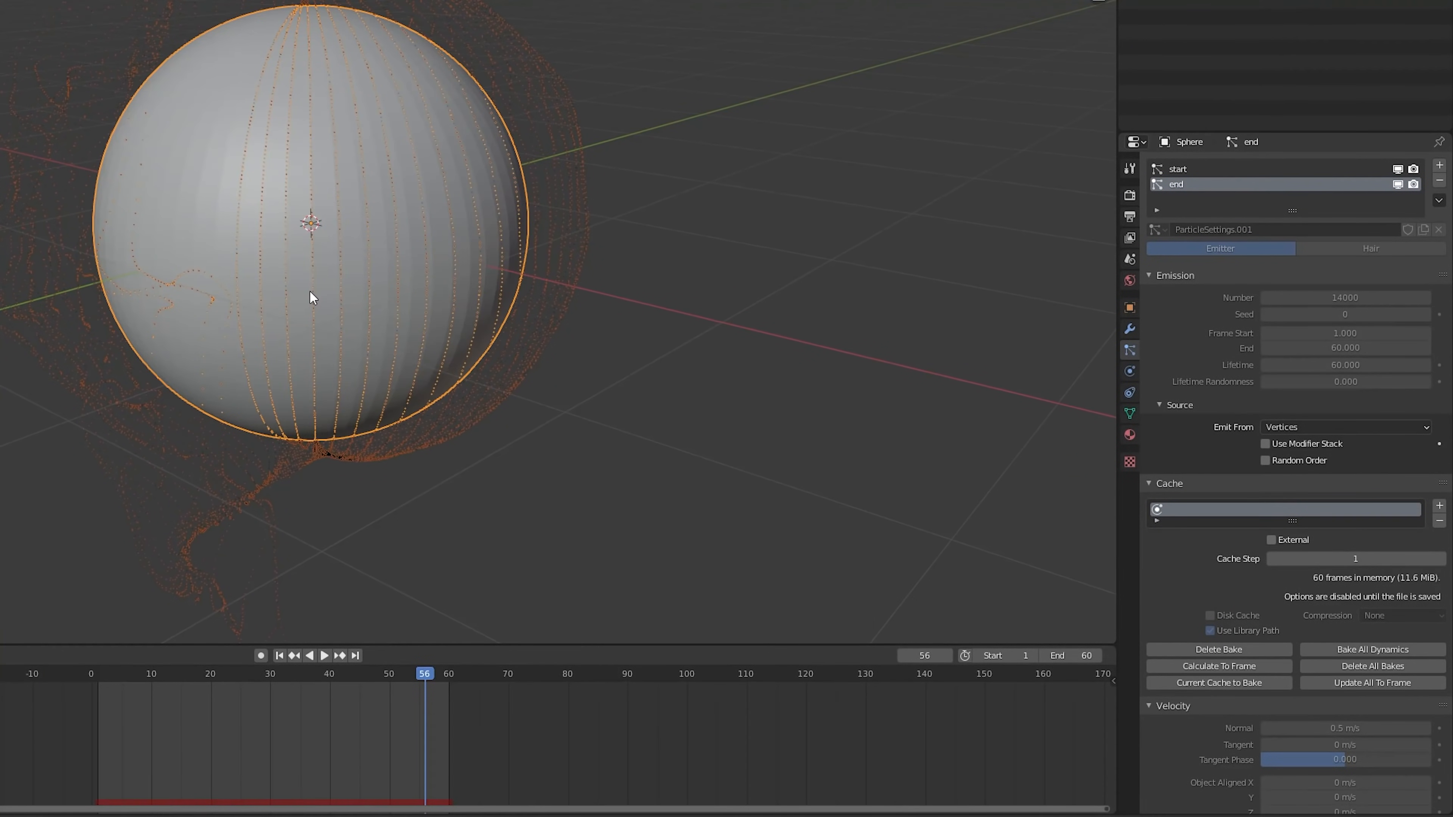
middle_click_drag(308, 289, 349, 296, "shift")
scroll(349, 296, "down", 1)
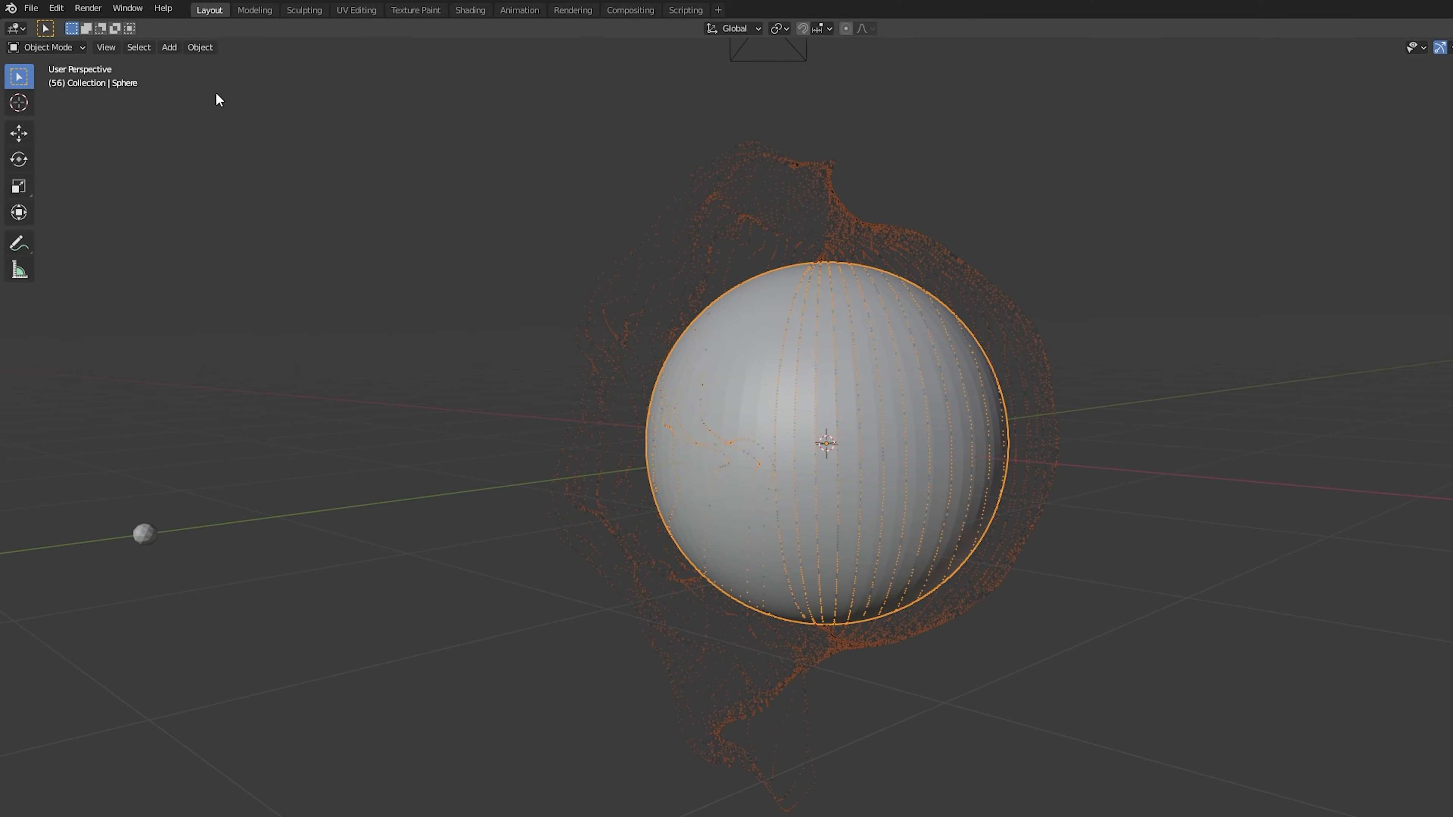
left_click(106, 47)
mouse_move(188, 249)
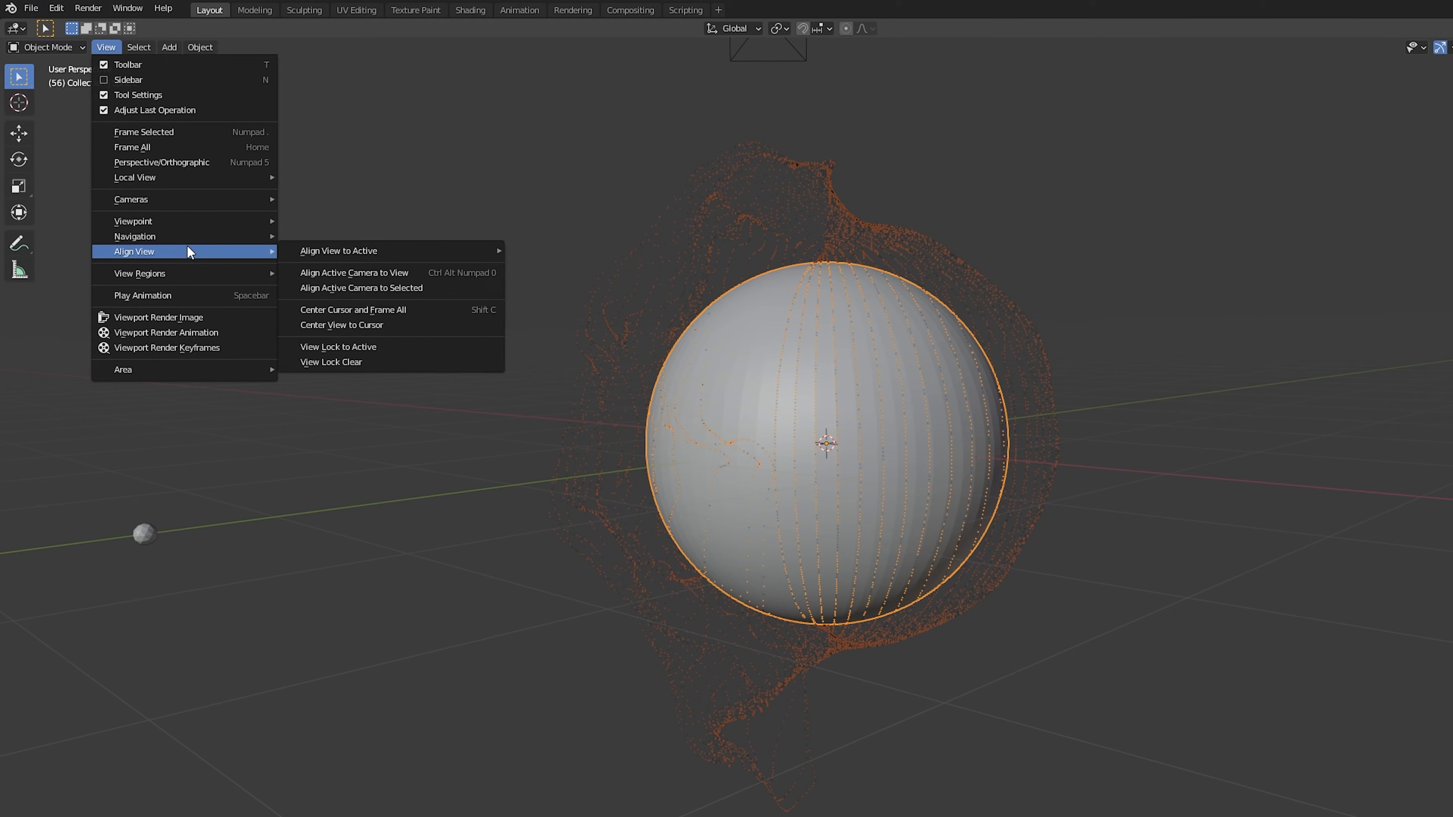
left_click(312, 275)
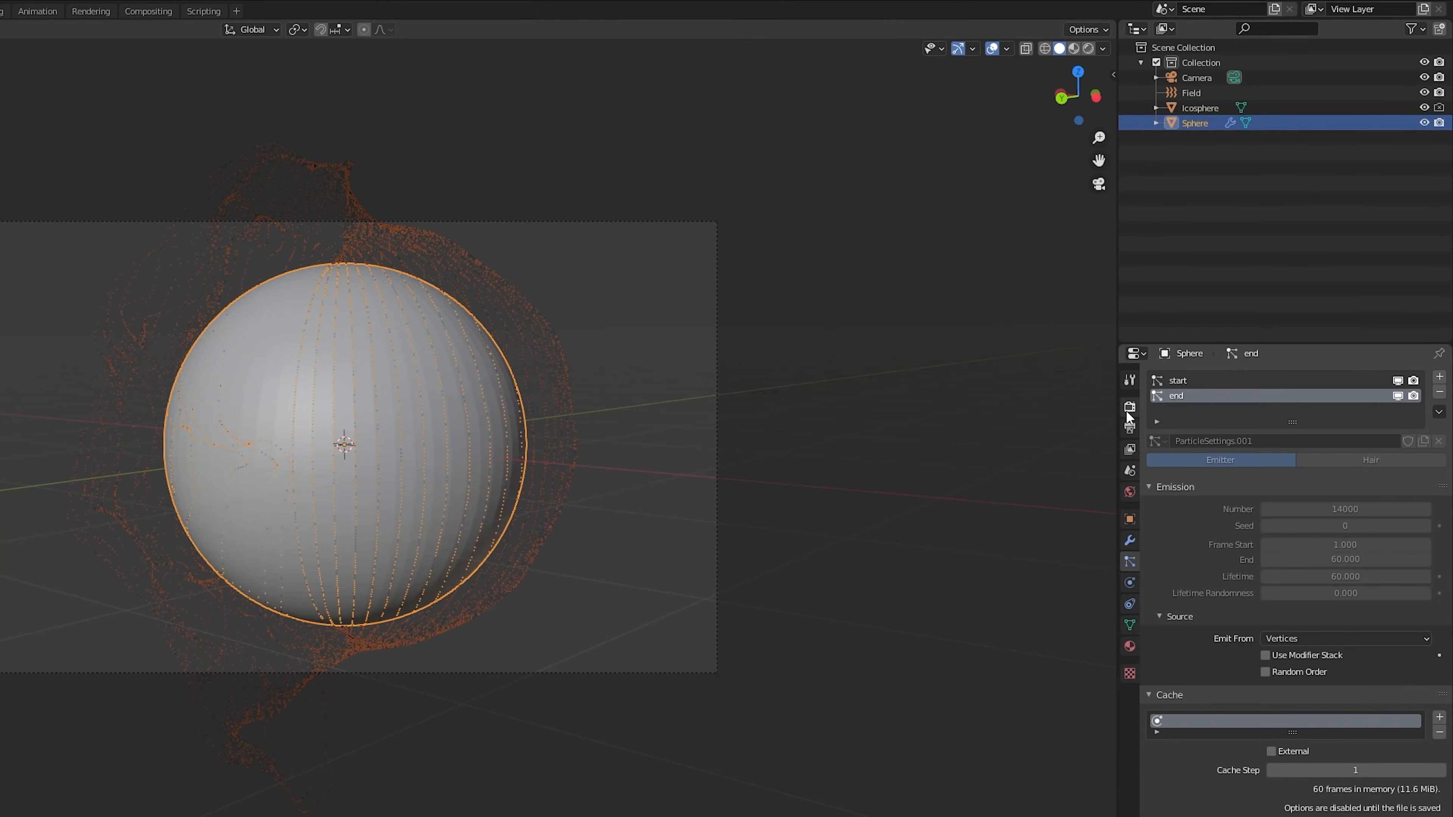
Set the output resolution to a square 1024 by 1024 px.
left_click(1130, 427)
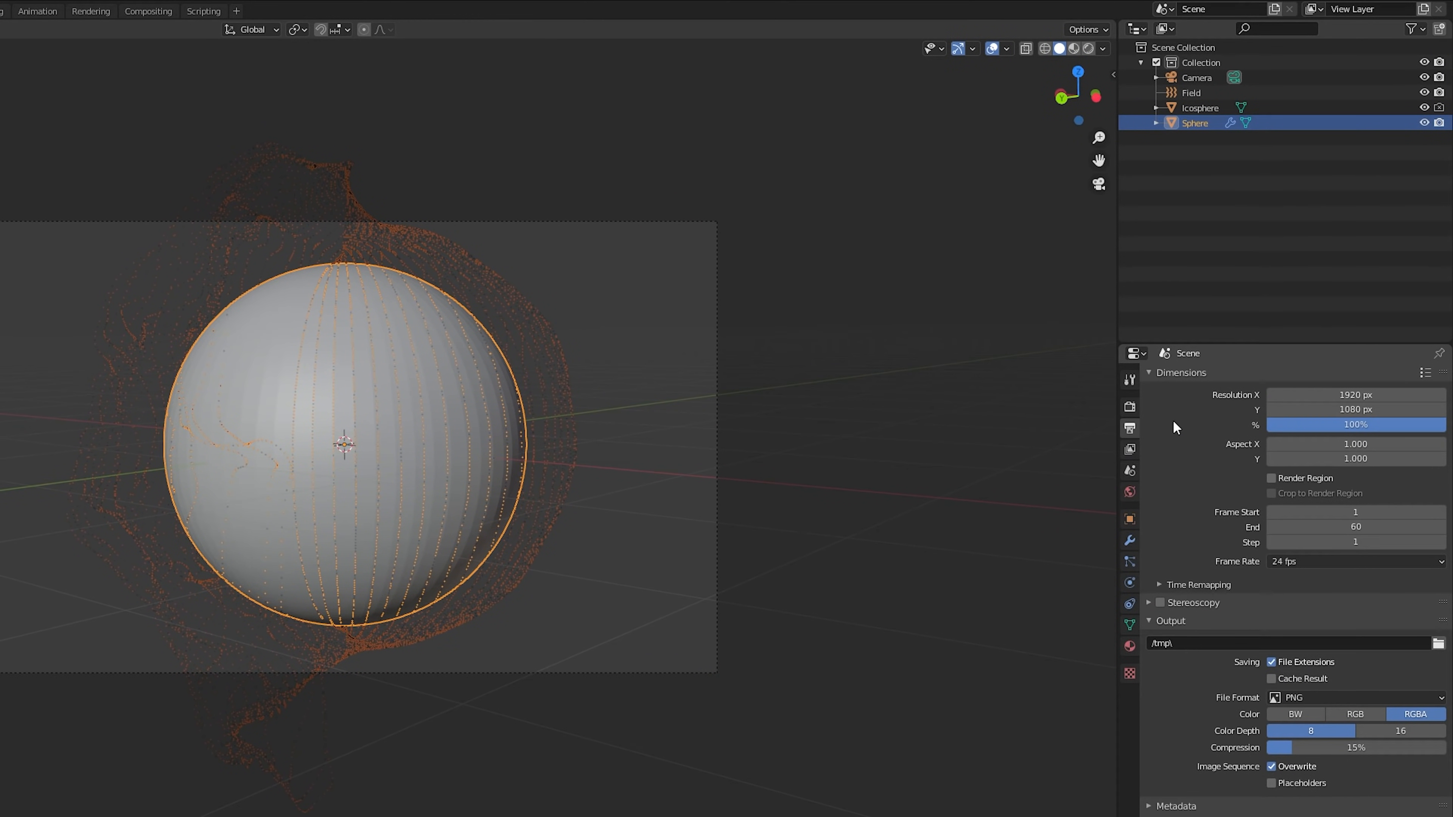
left_click(1315, 394)
type("1024")
key("Return")
left_click(1321, 410)
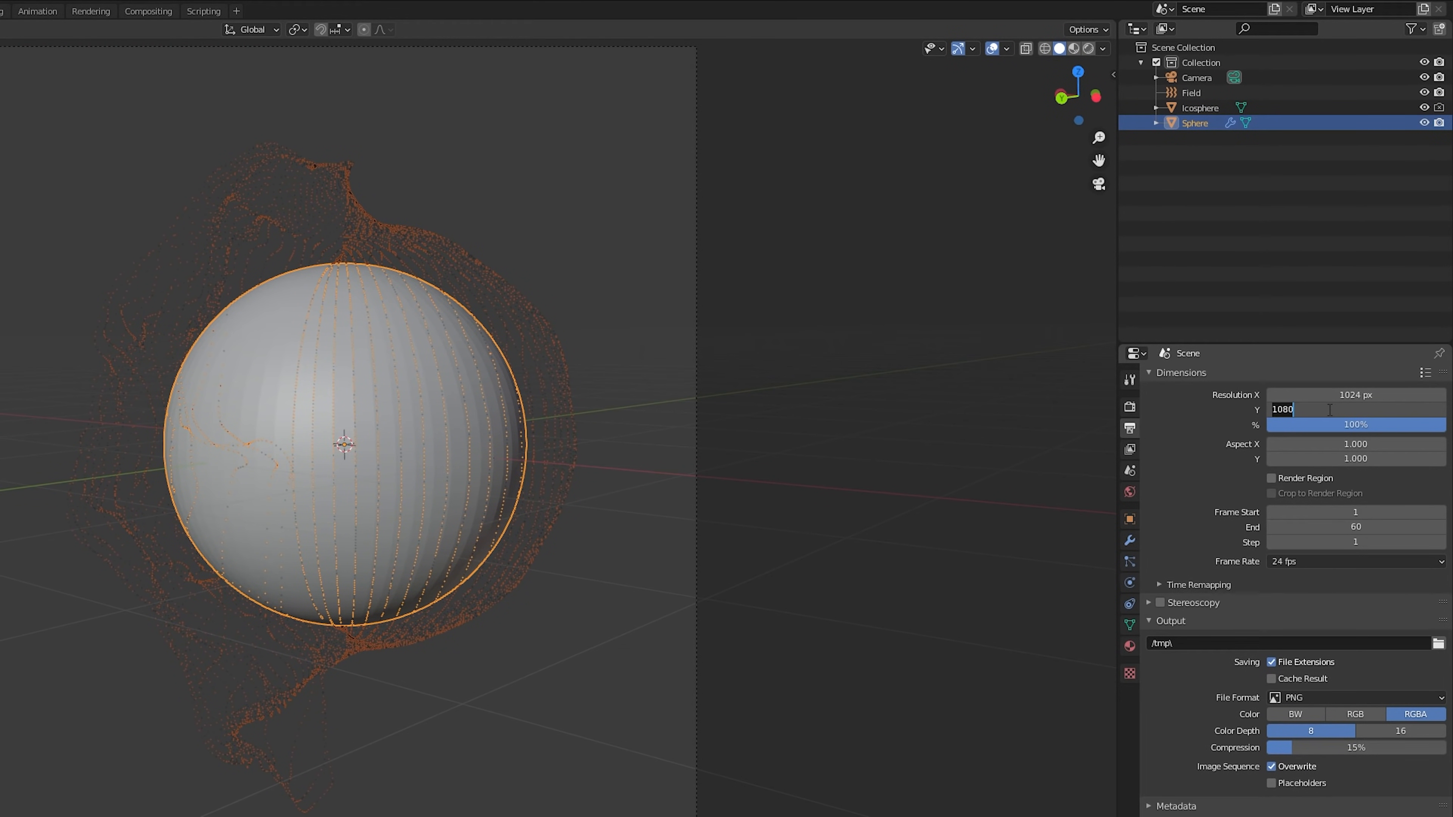
type("1")
key("Return")
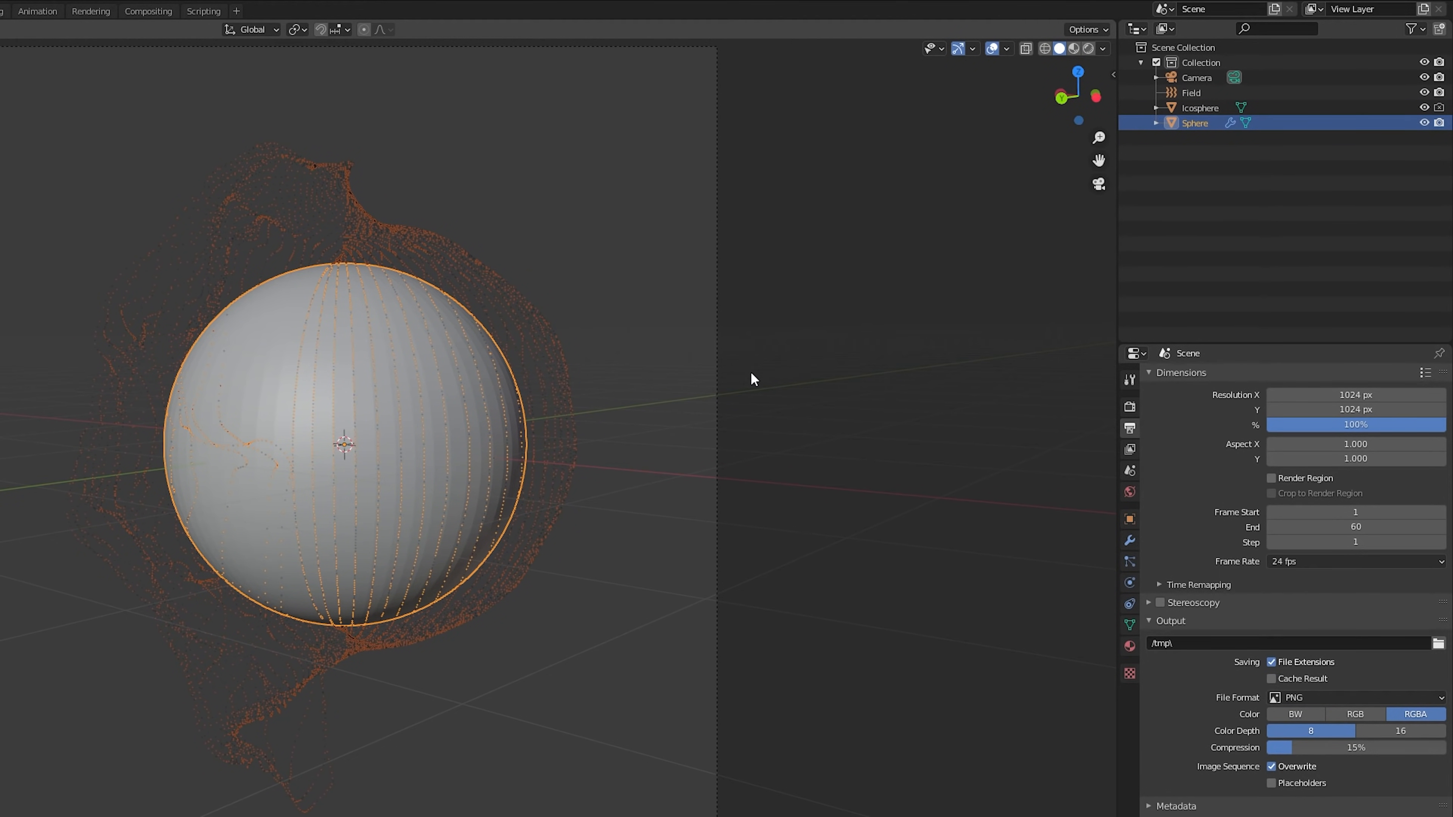
Lock the camera to the view and reframe it so the sphere and its particles fit within the camera frame.
key("n")
left_click(1108, 137)
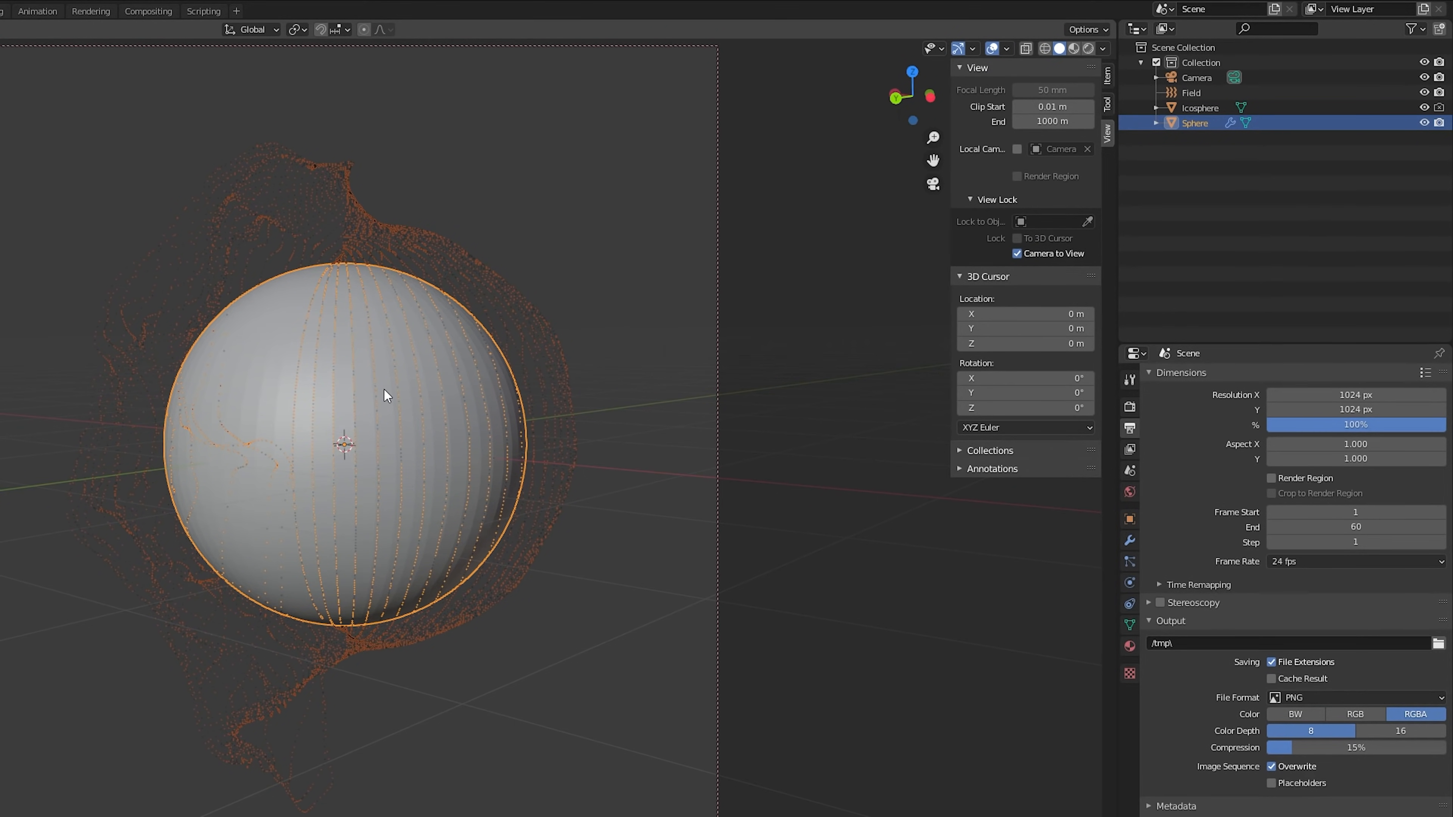
middle_click_drag(383, 390, 343, 397, "shift")
scroll(305, 438, "down", 1)
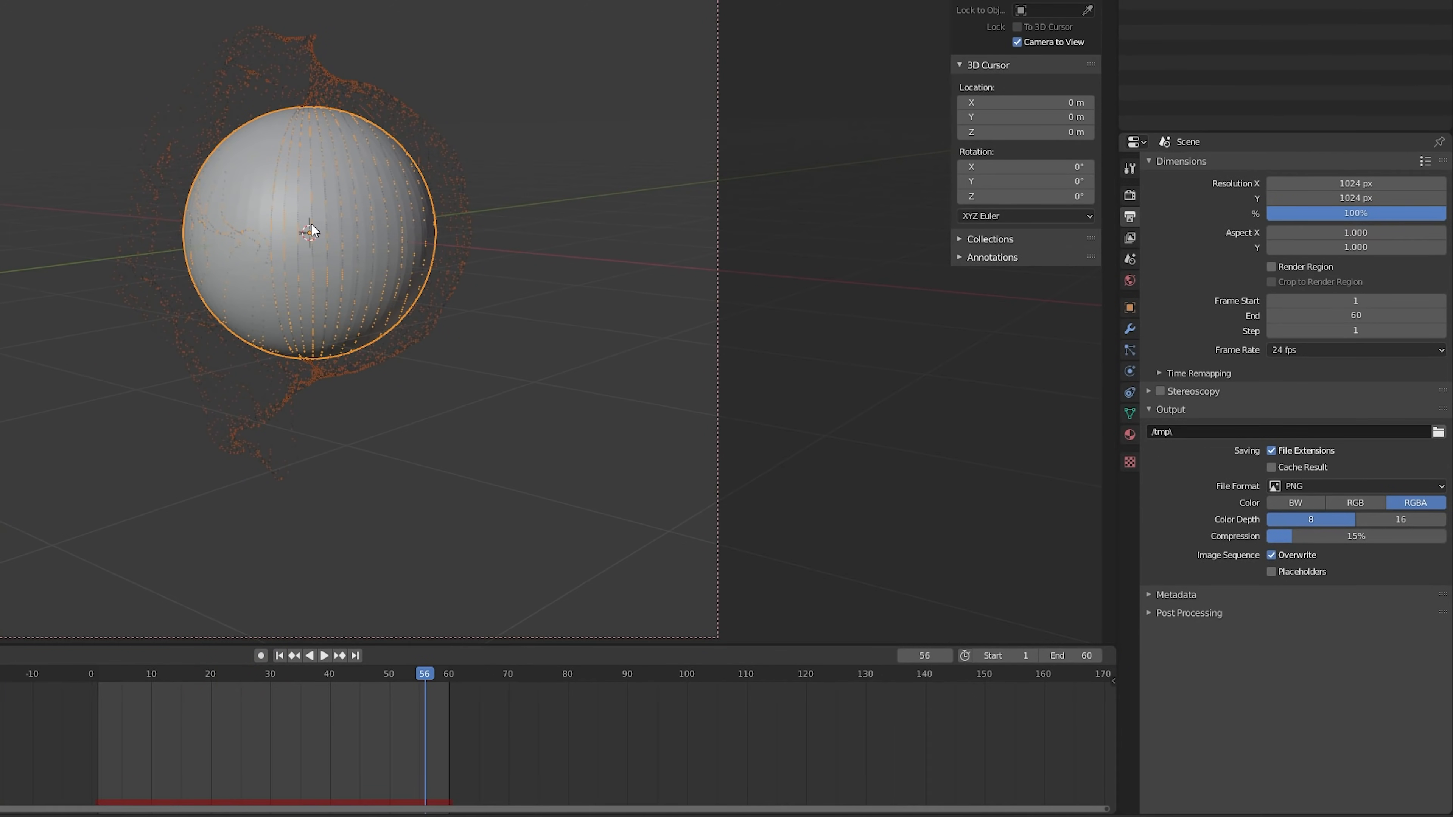
scroll(327, 242, "up", 1)
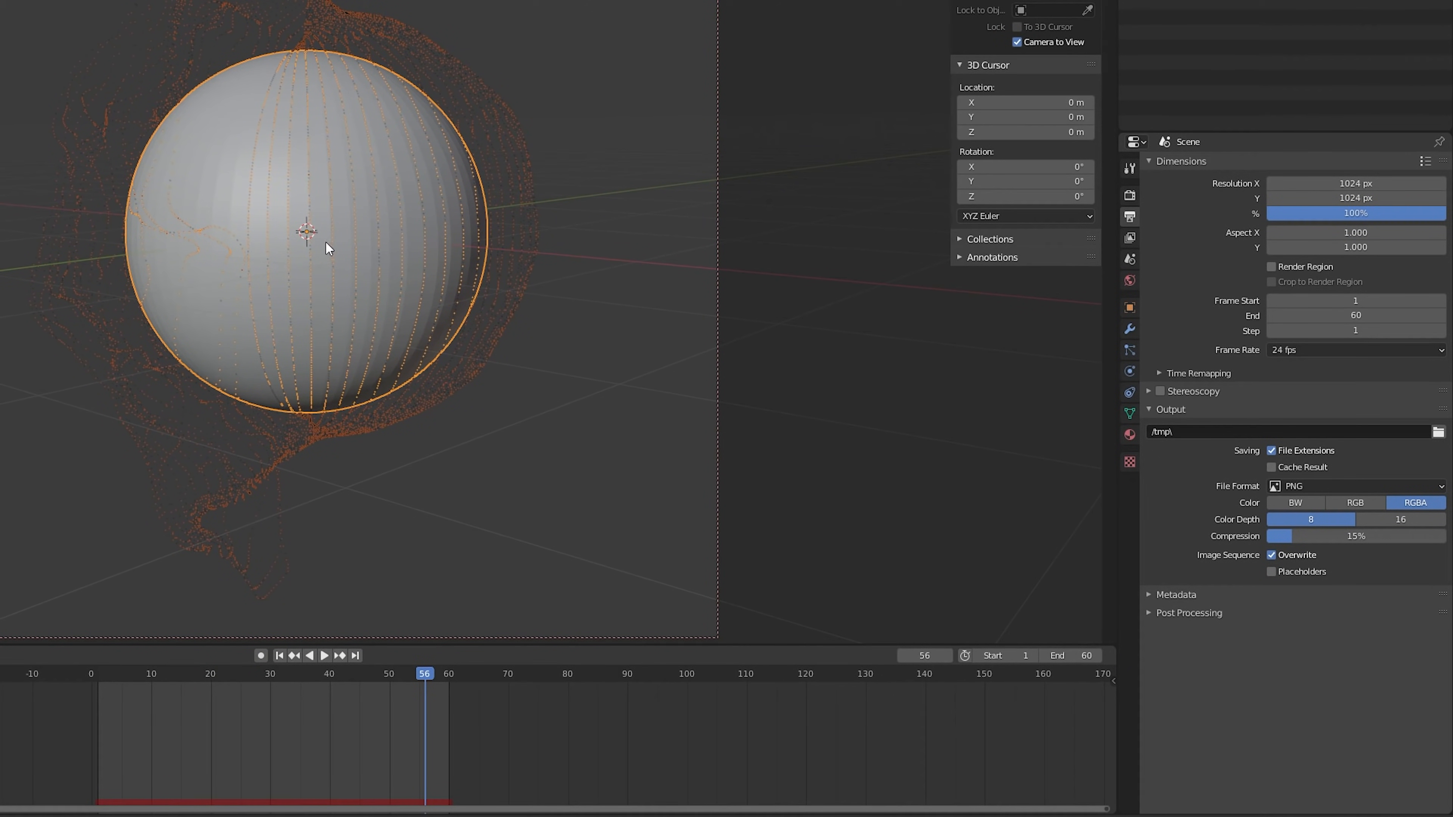
Scrub and play the animation through the camera to check the framing, stopping at frame 50.
left_click_drag(269, 679, 447, 689)
key("space")
left_click_drag(159, 685, 361, 698)
left_click(316, 655)
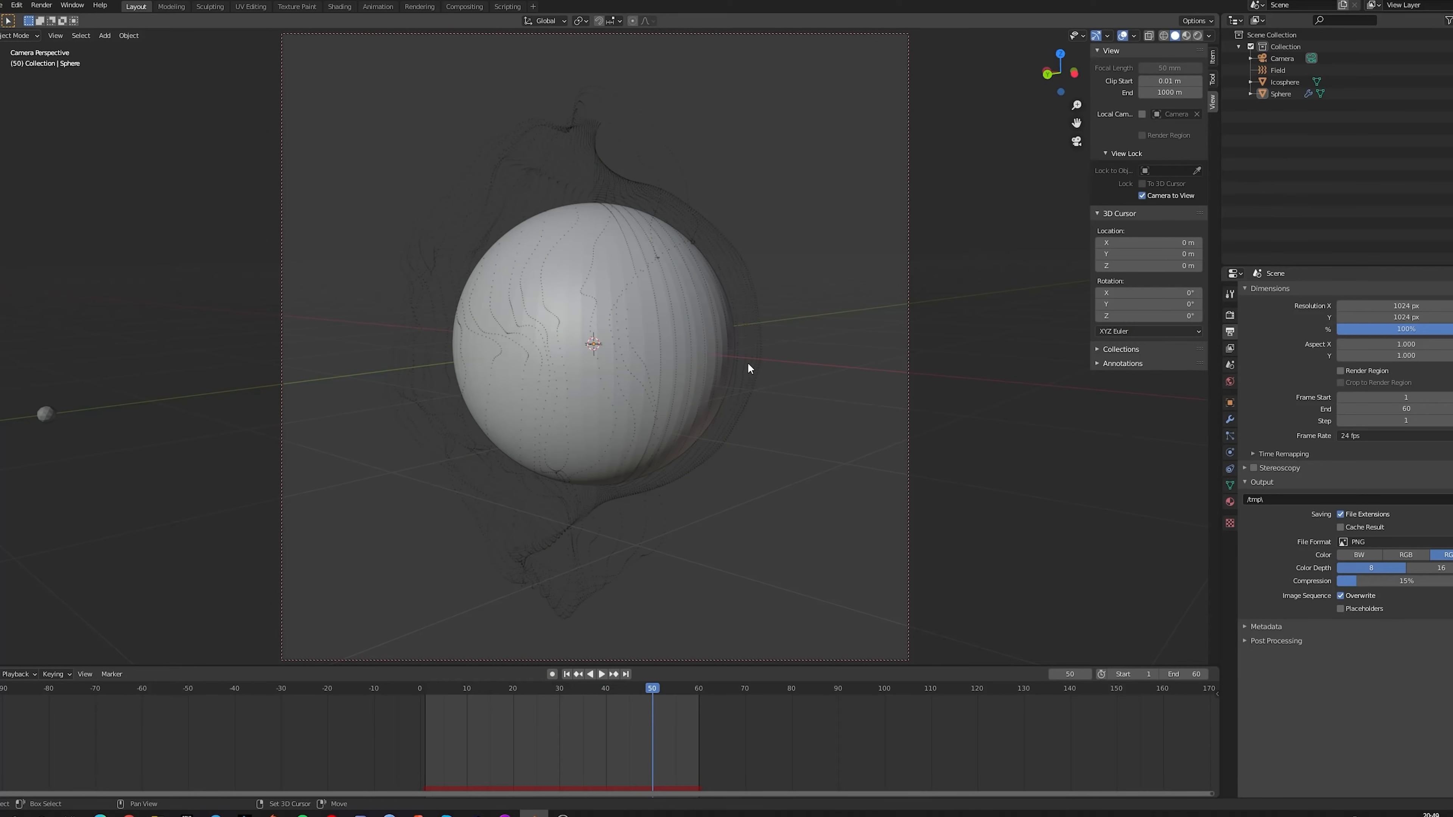
Add a second UV sphere with 64 segments and 64 rings at the world origin and shade it smooth.
key("shift+a")
mouse_move(748, 364)
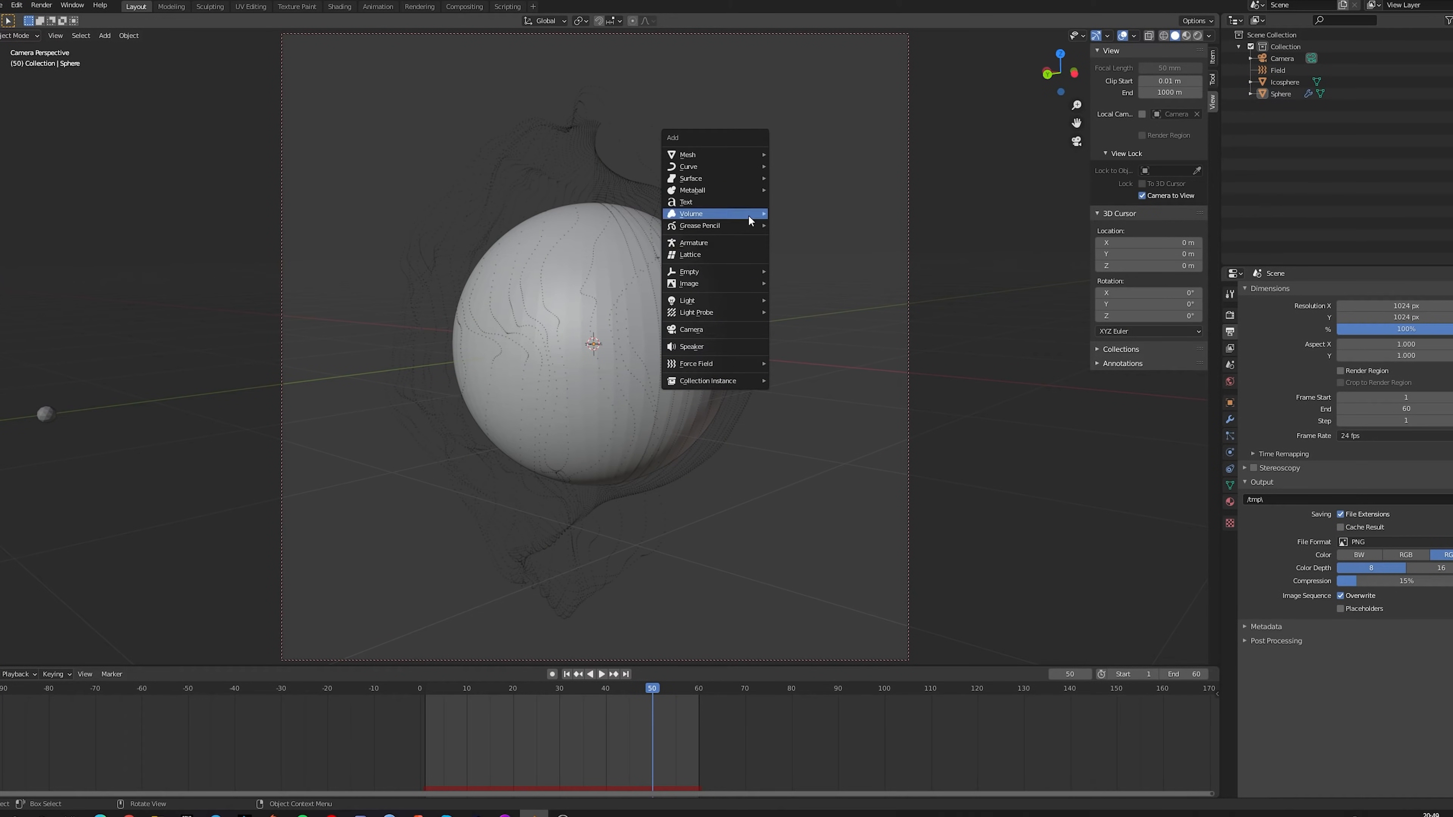
mouse_move(744, 156)
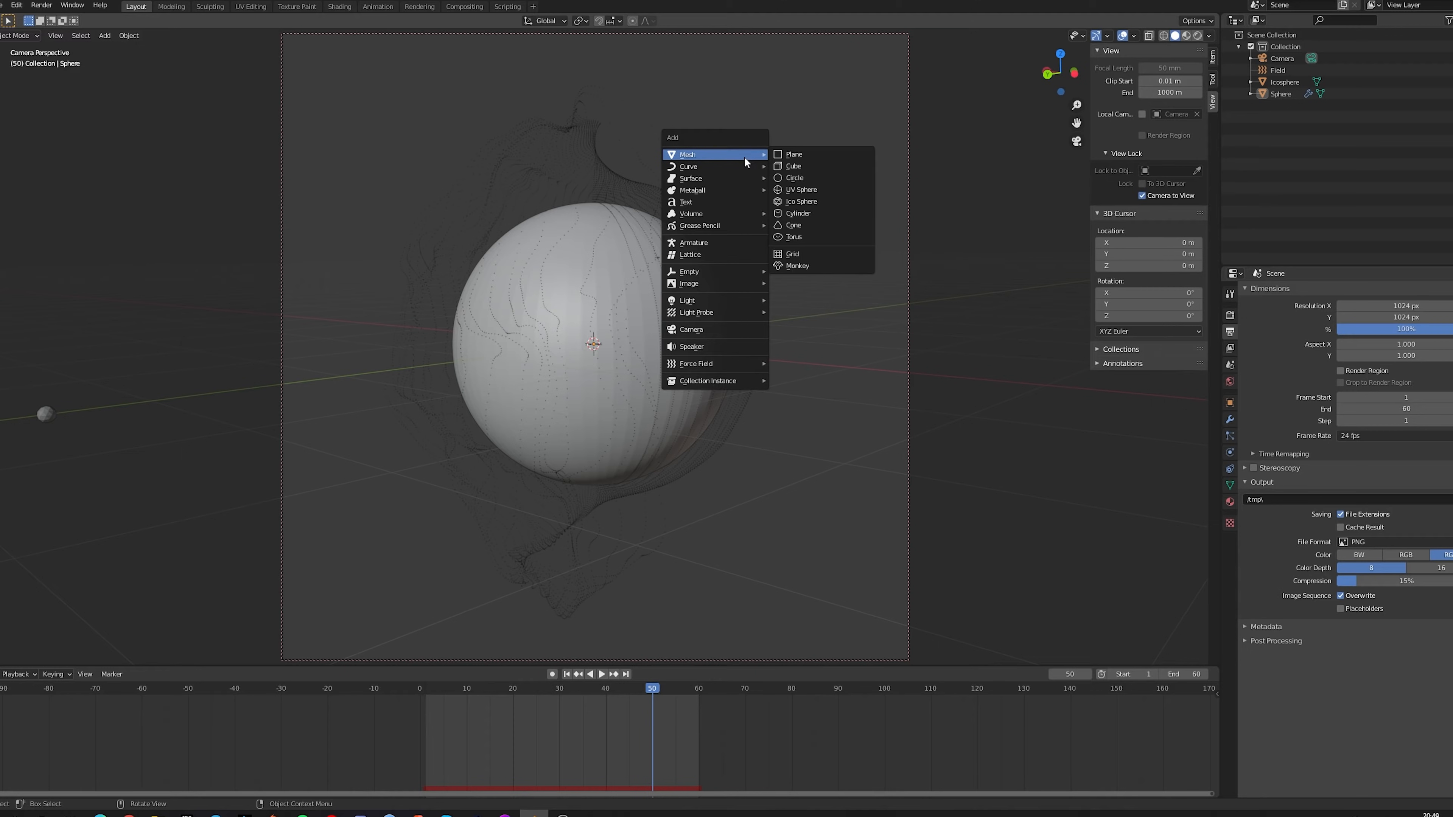
left_click(806, 191)
left_click(122, 539)
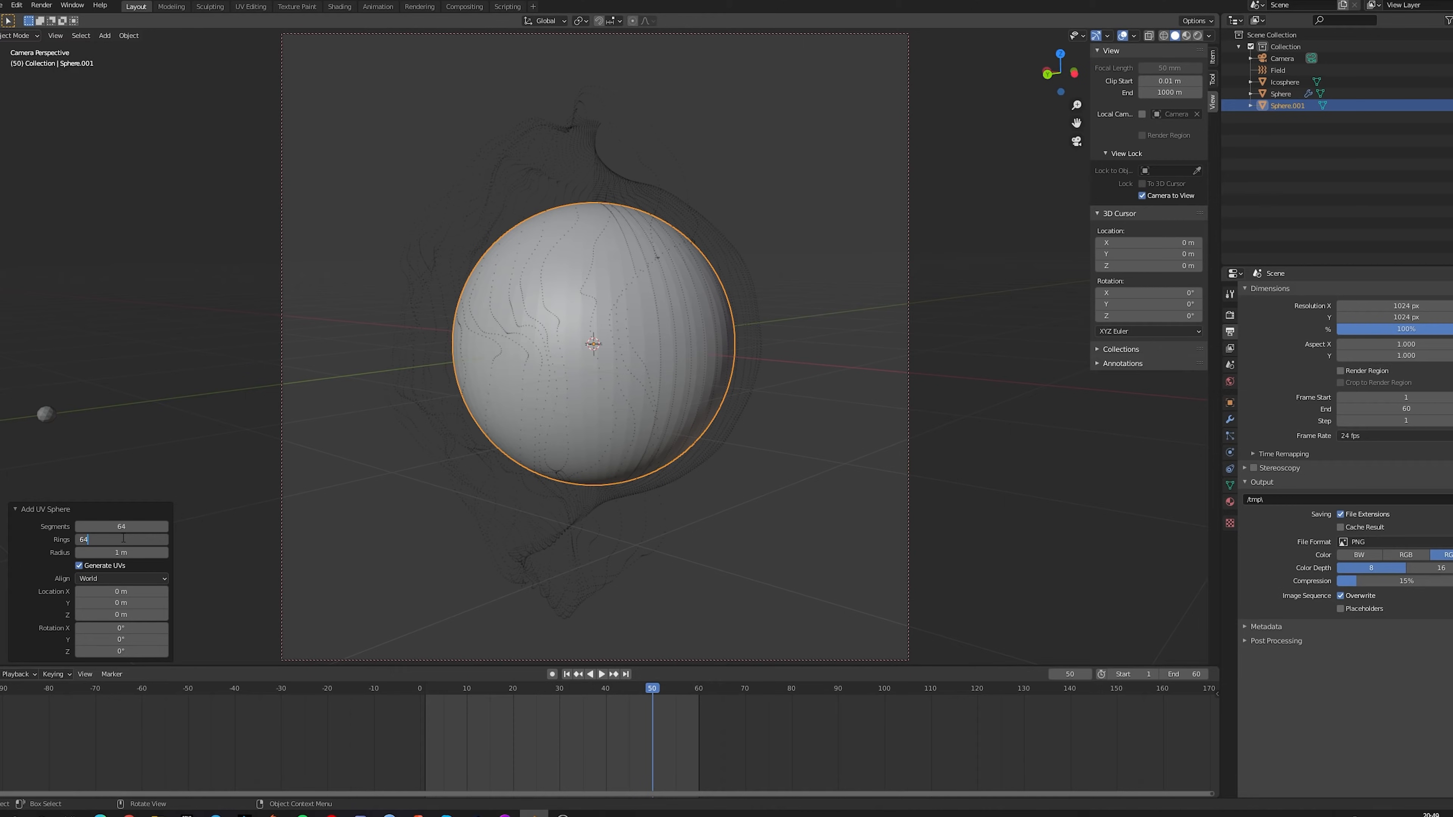
key("Return")
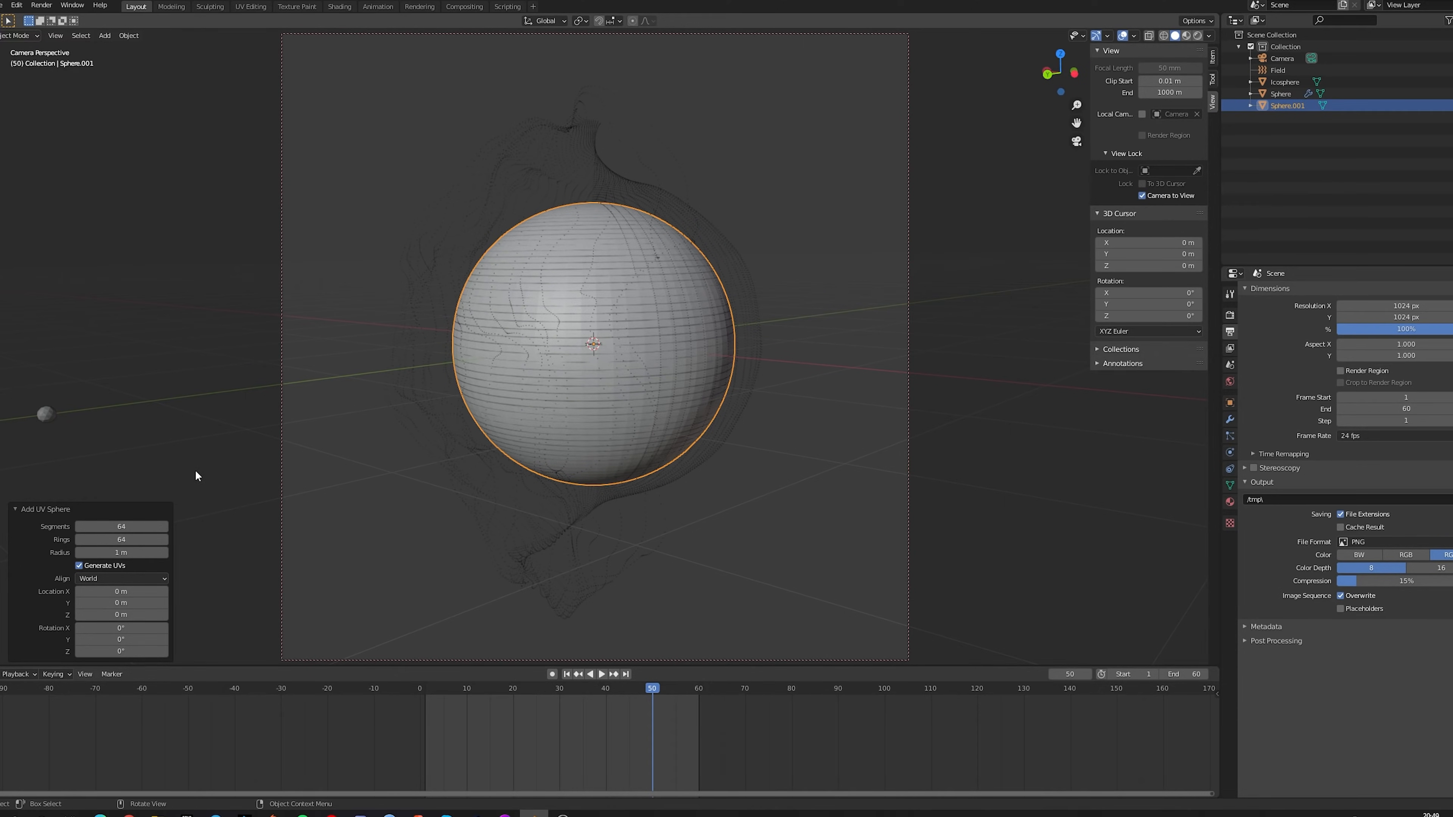
right_click(497, 339)
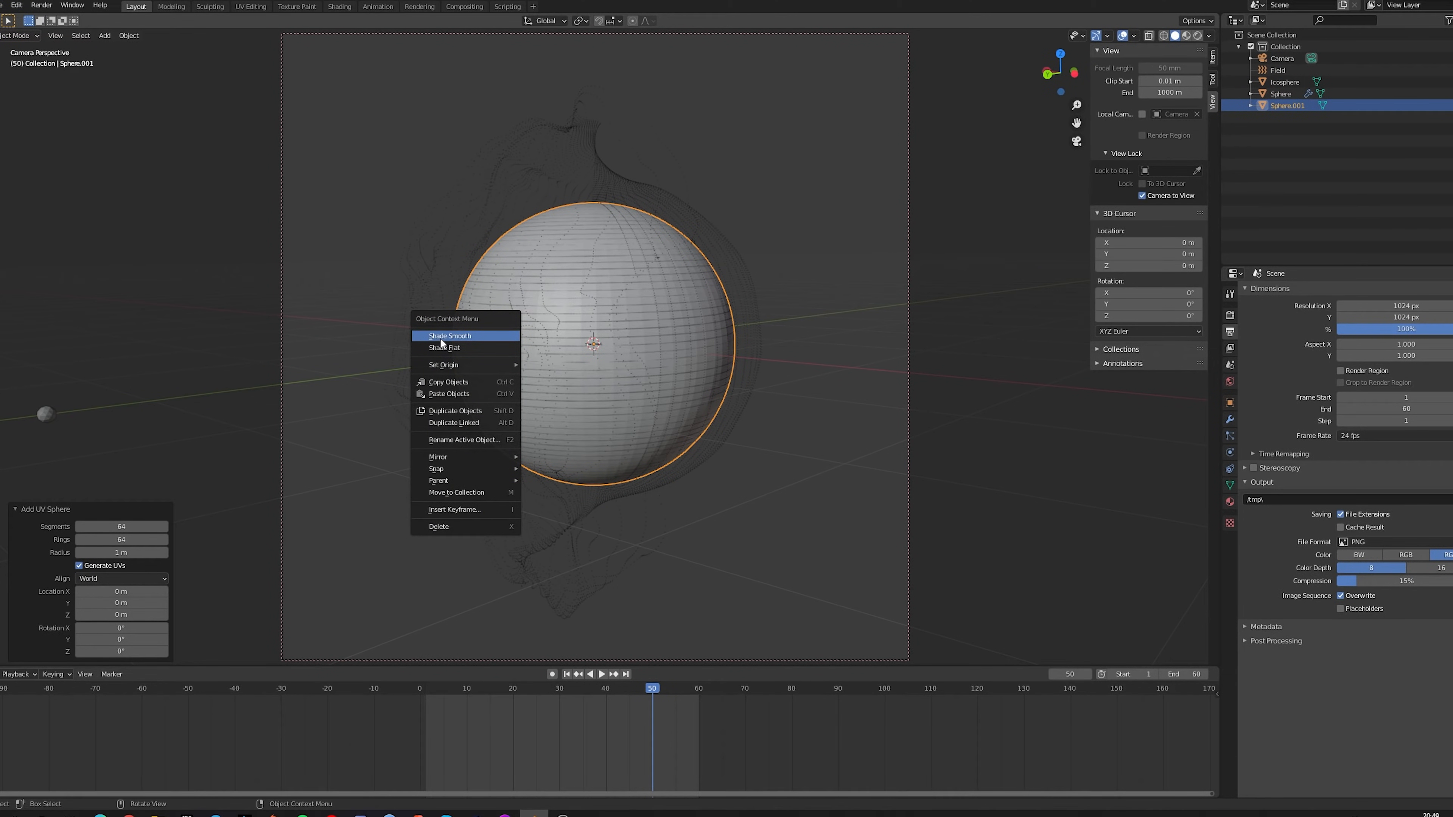
left_click(455, 337)
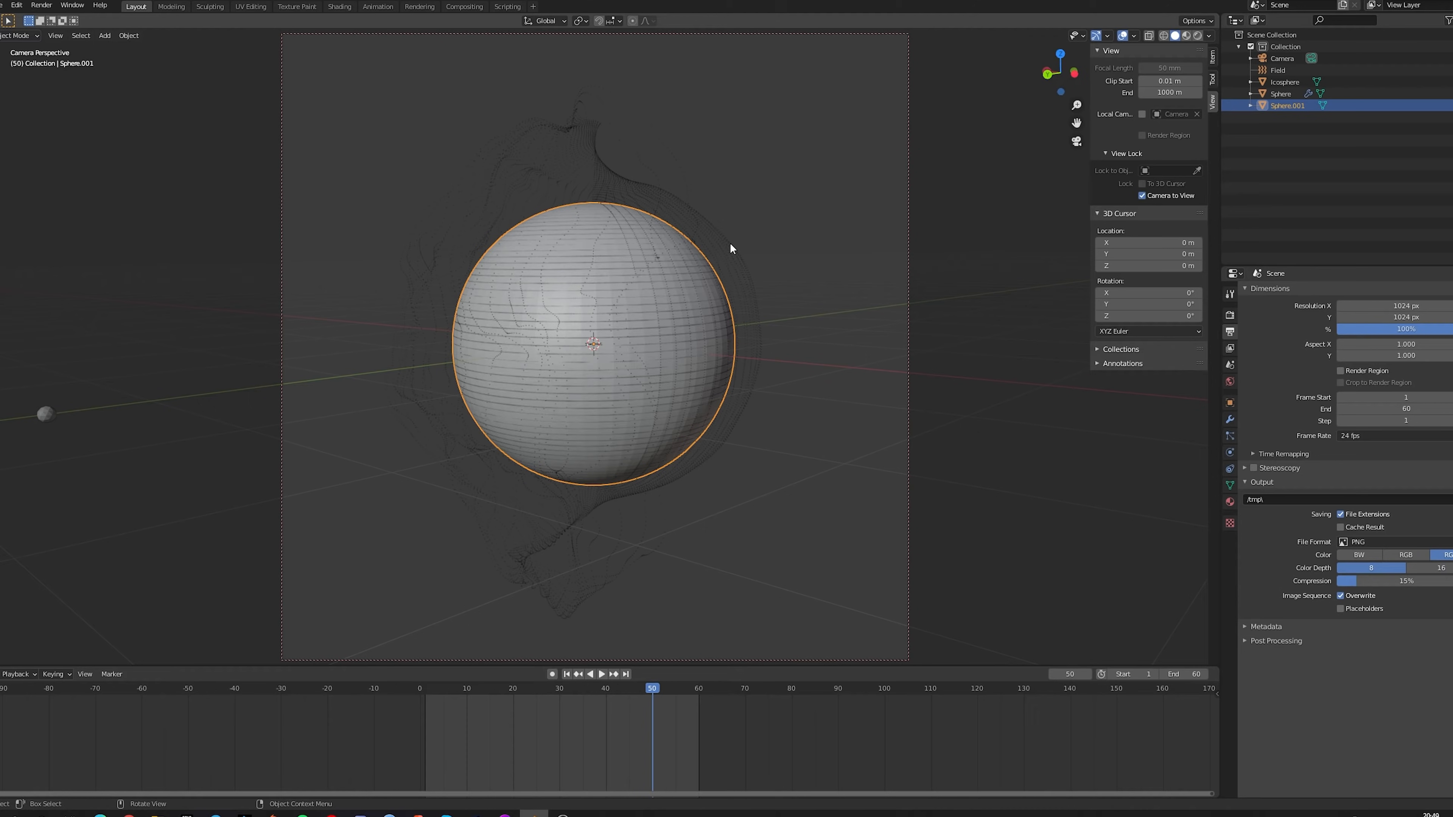
Scale the new sphere down to about 0.97 so it sits just inside the emitter sphere.
key("s")
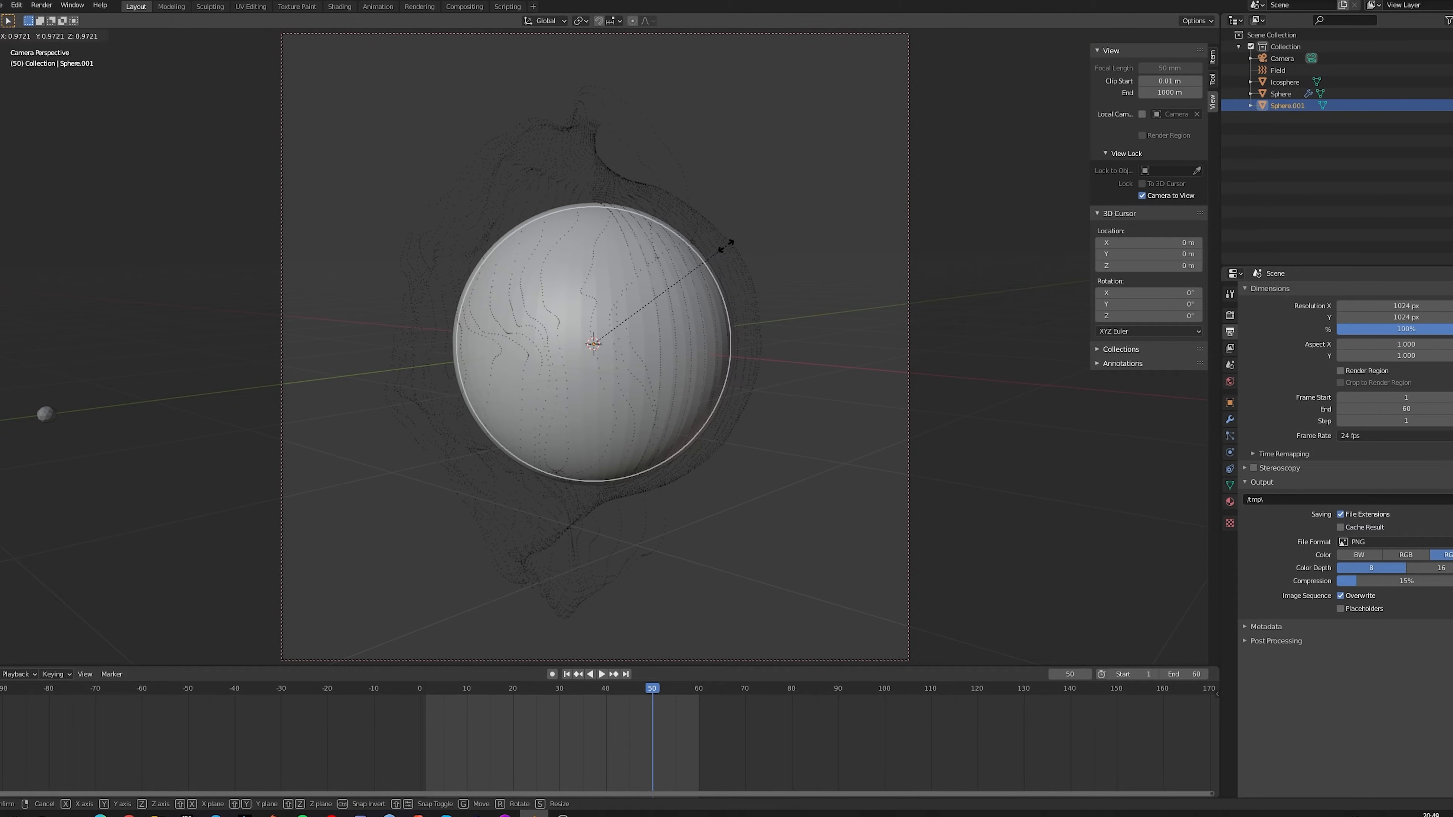
left_click(726, 244)
left_click(834, 329)
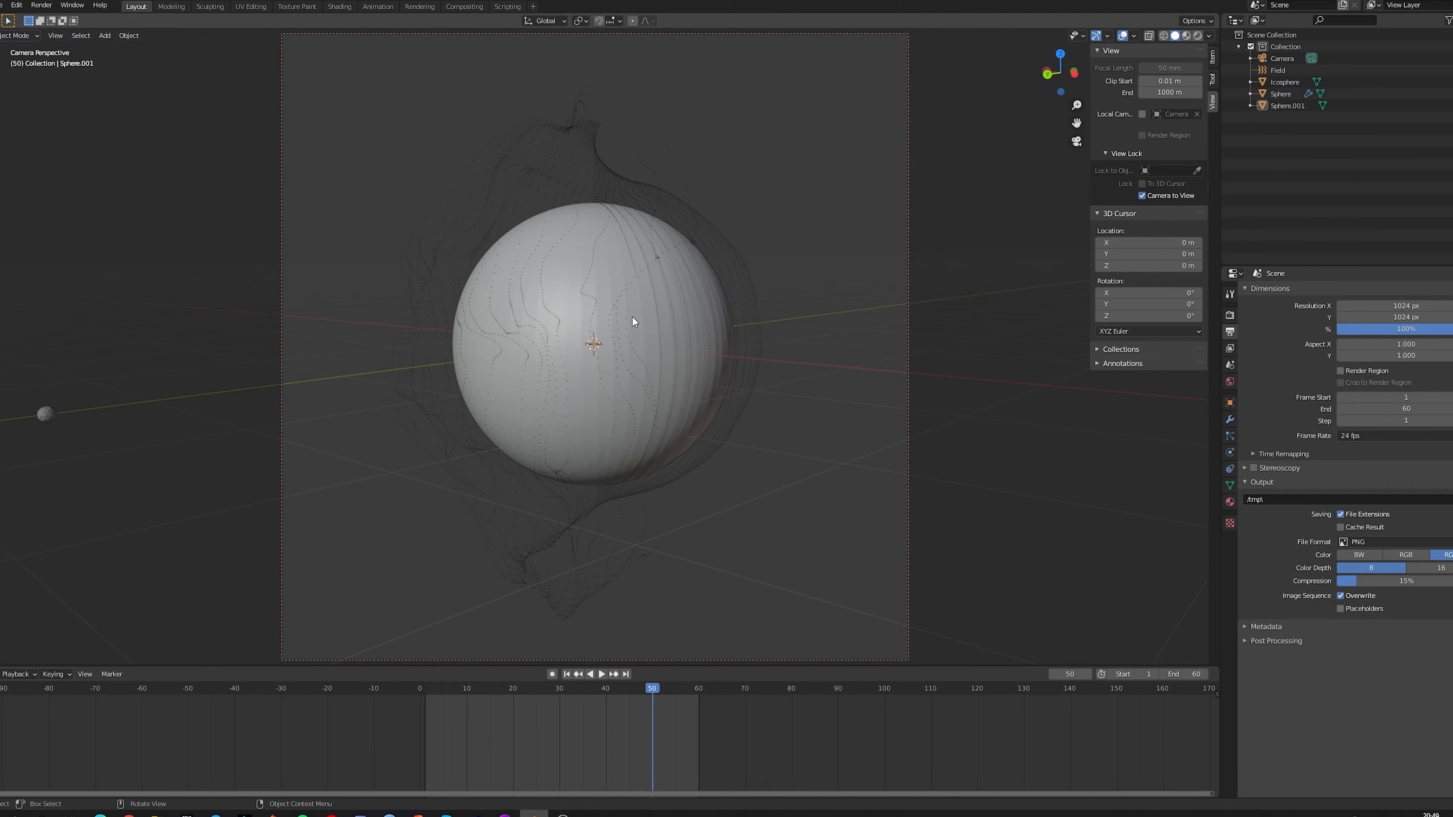
Turn off Show Emitter in the render settings of the original sphere's end and start particle systems.
left_click(1272, 94)
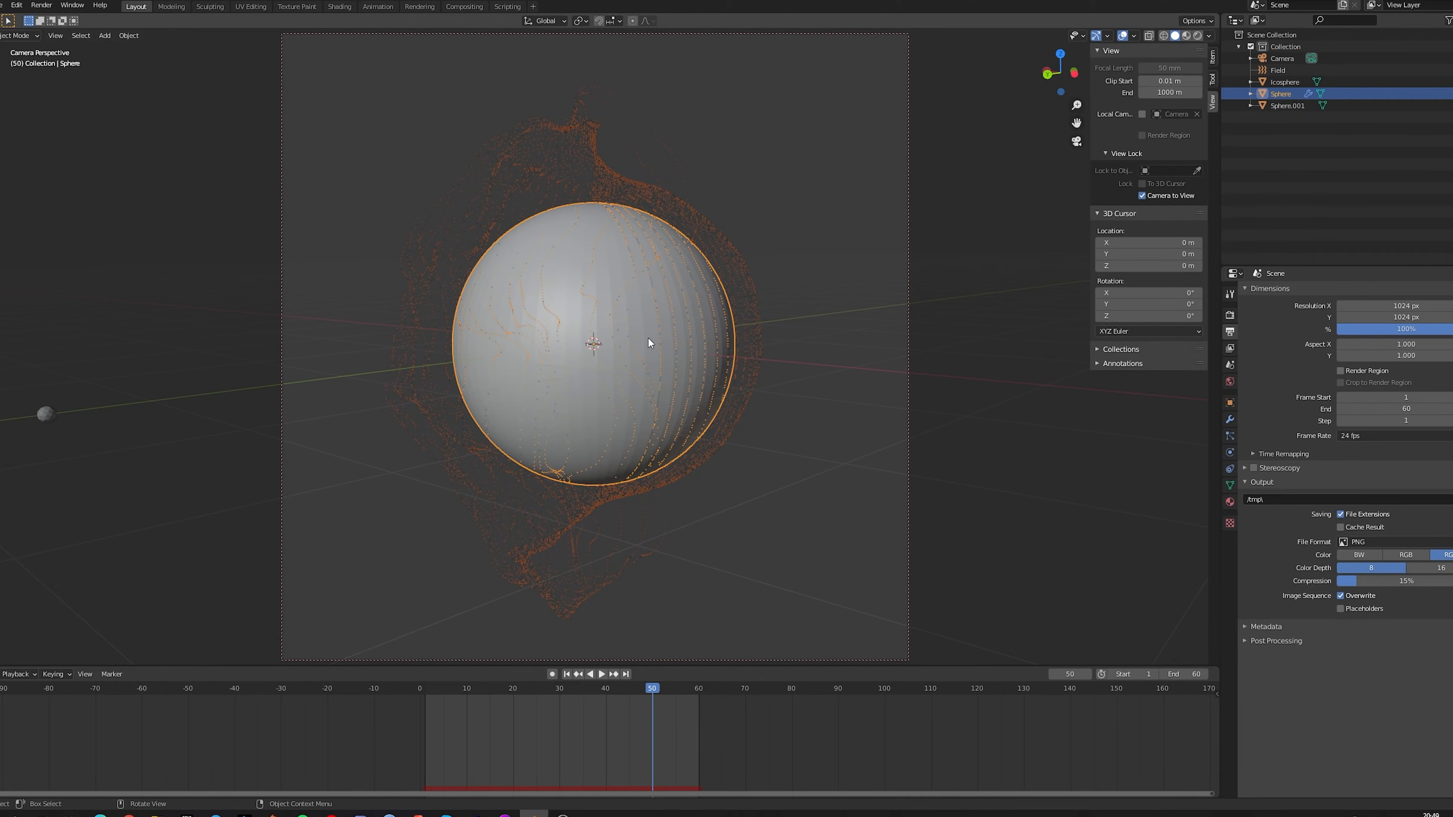
left_click(1229, 436)
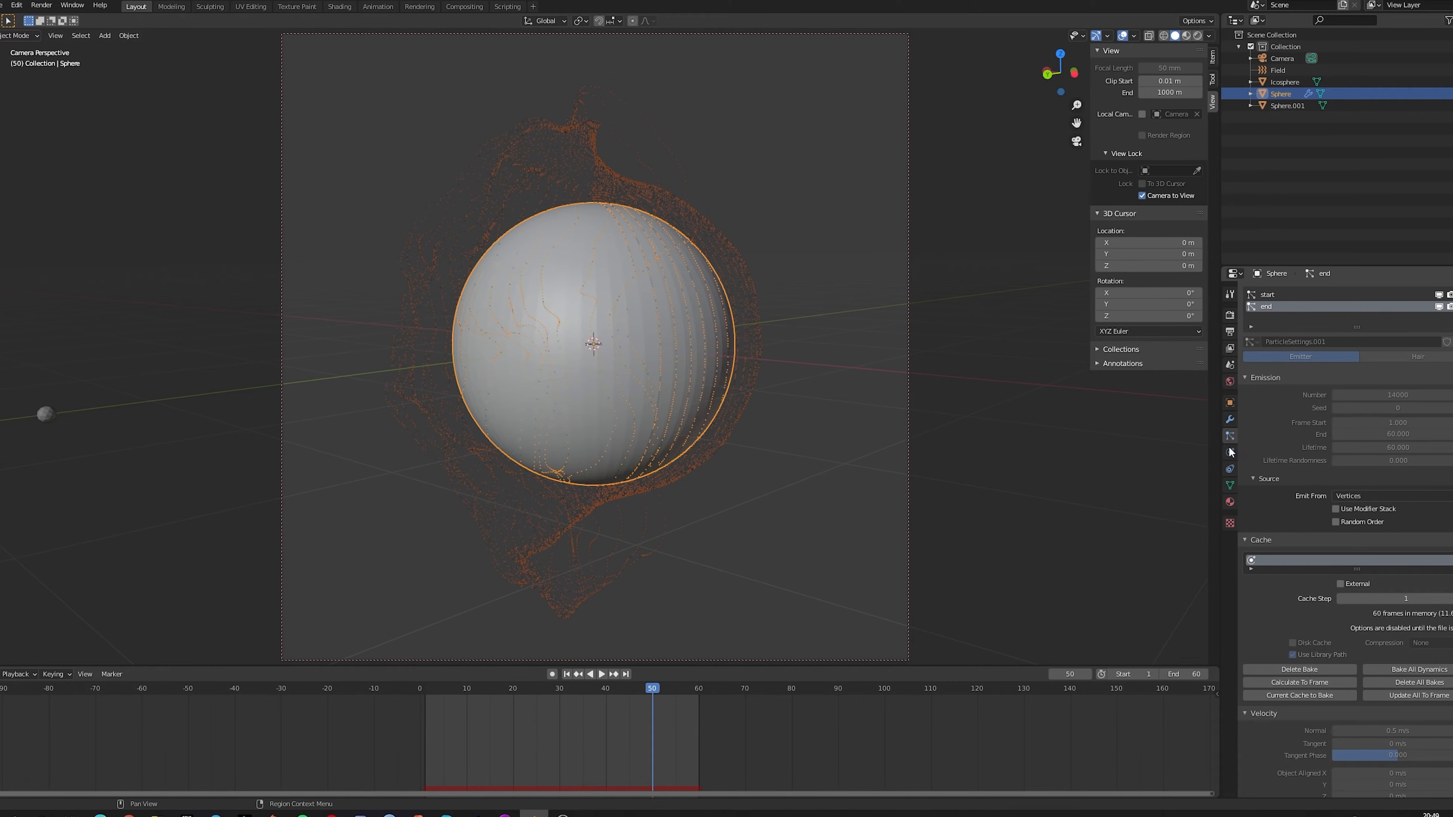
left_click(1249, 378)
left_click(1260, 566)
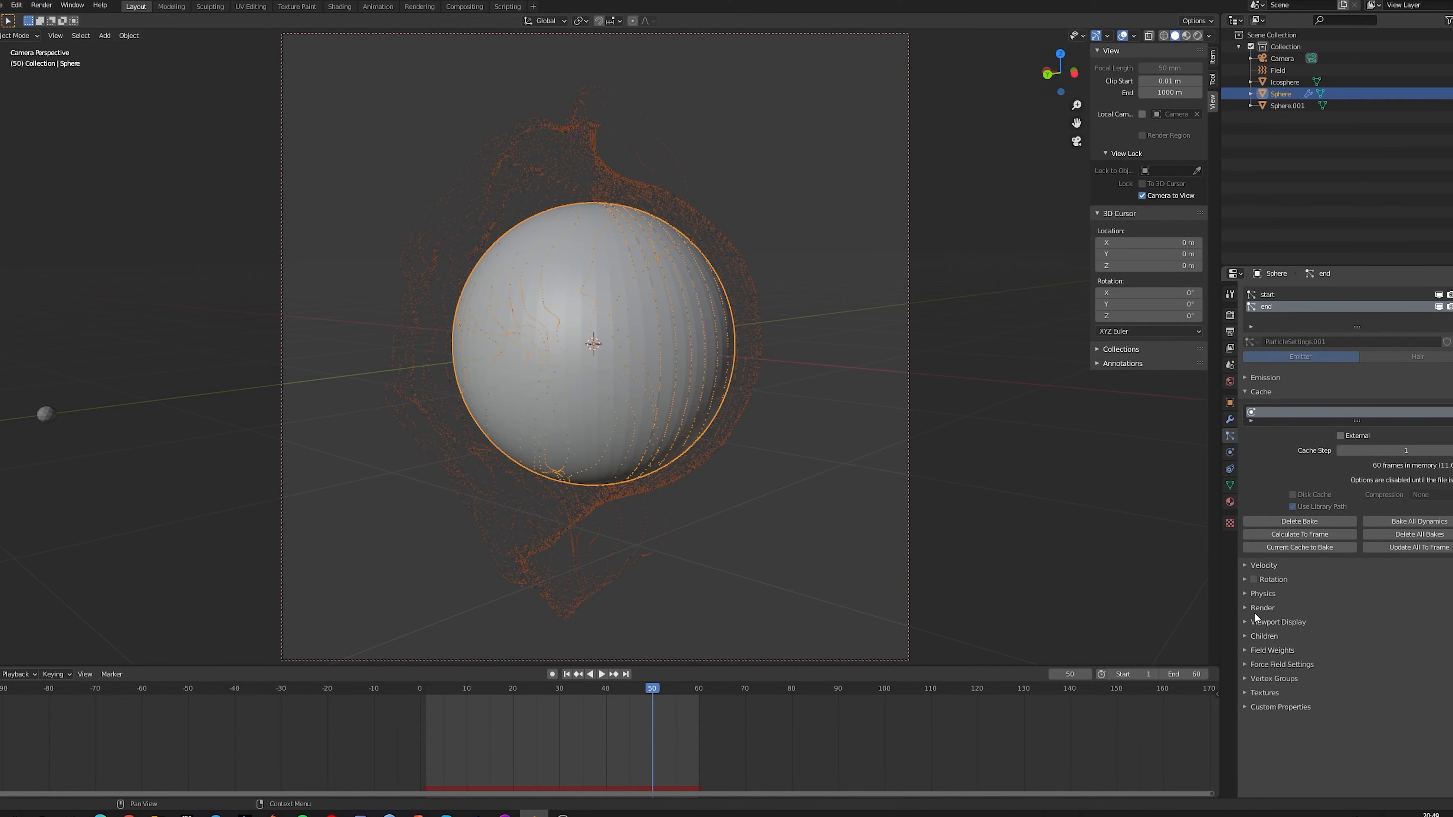
left_click(1259, 604)
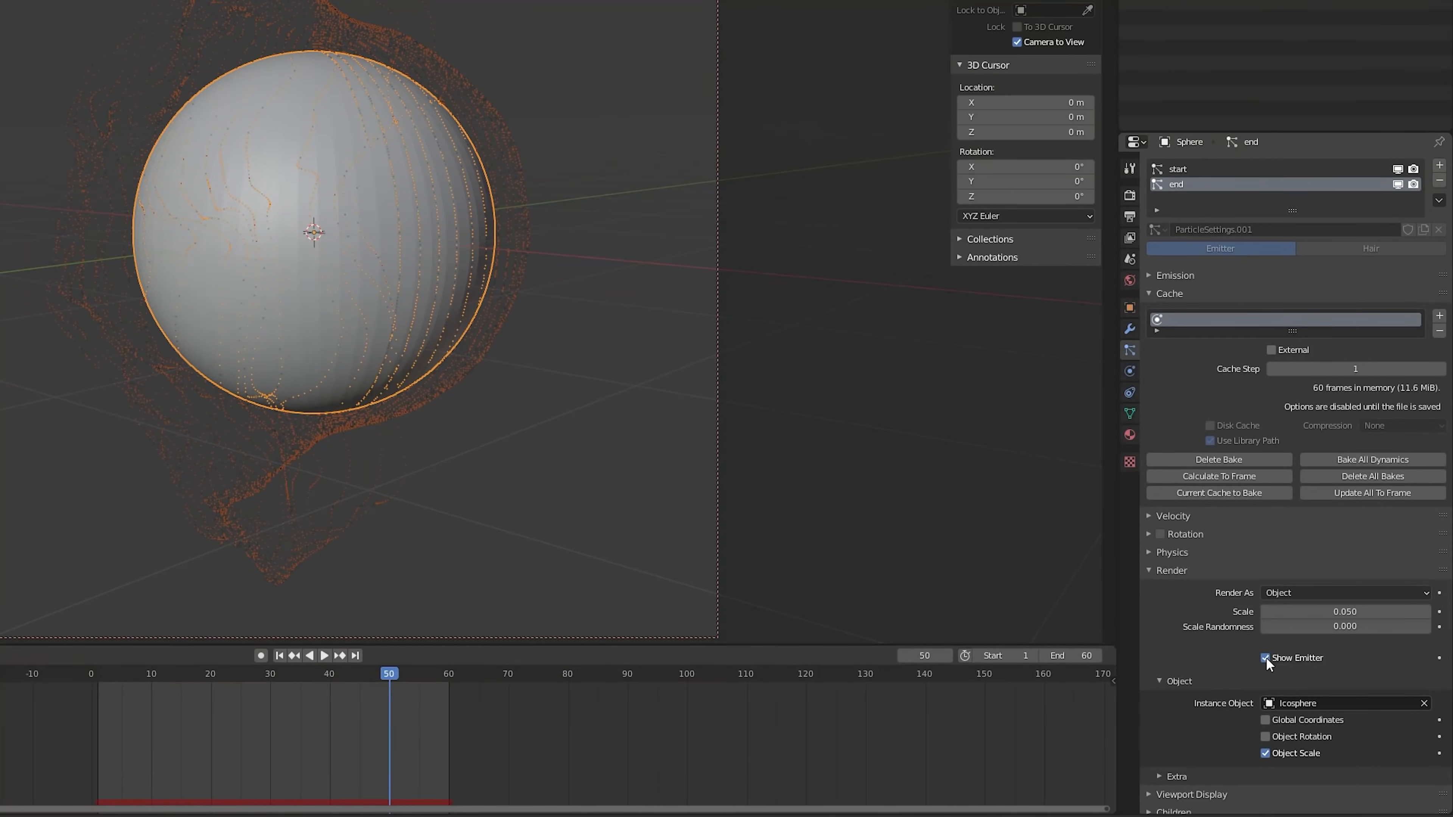
left_click(1266, 657)
left_click(1210, 171)
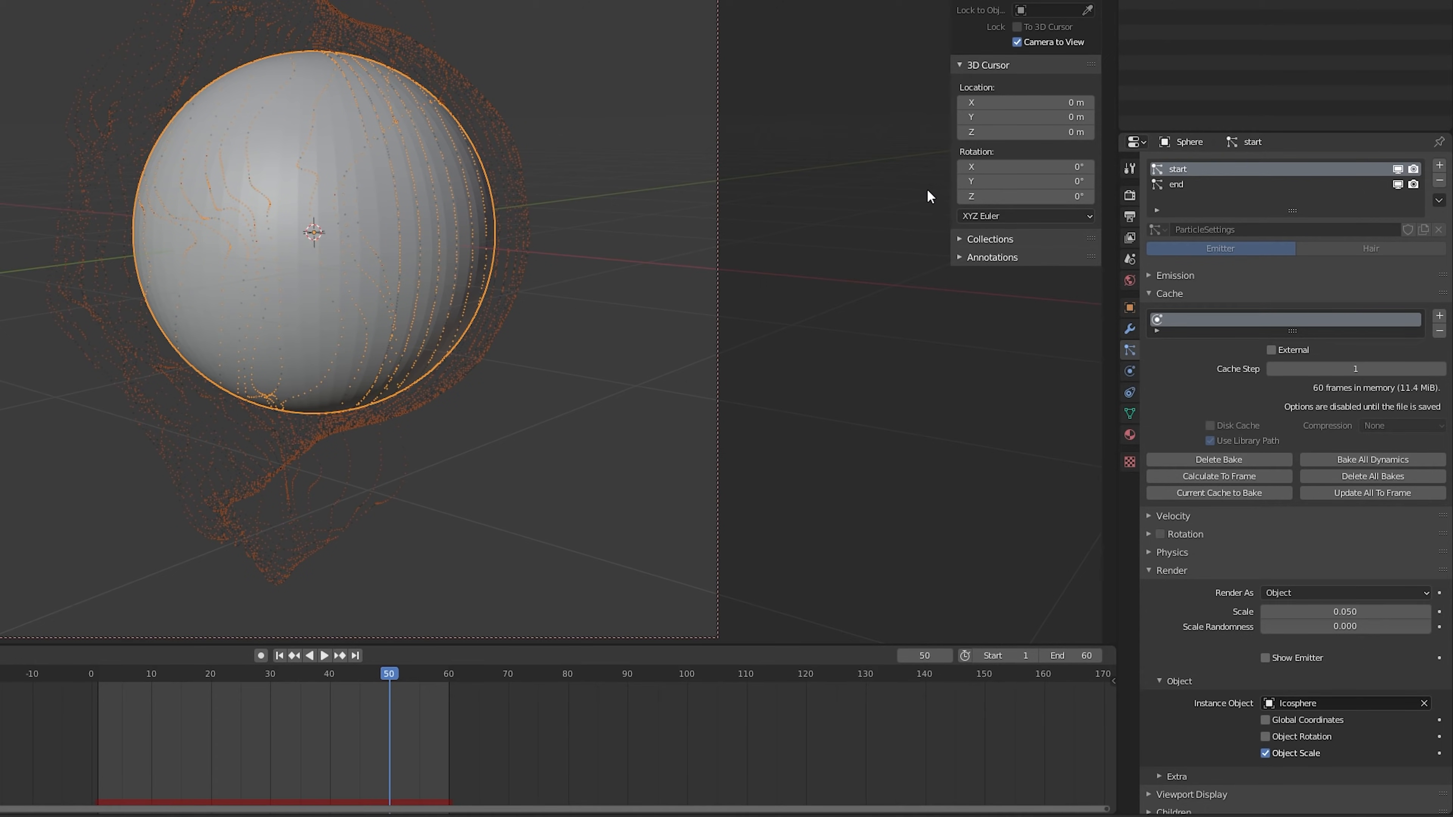
left_click(670, 65)
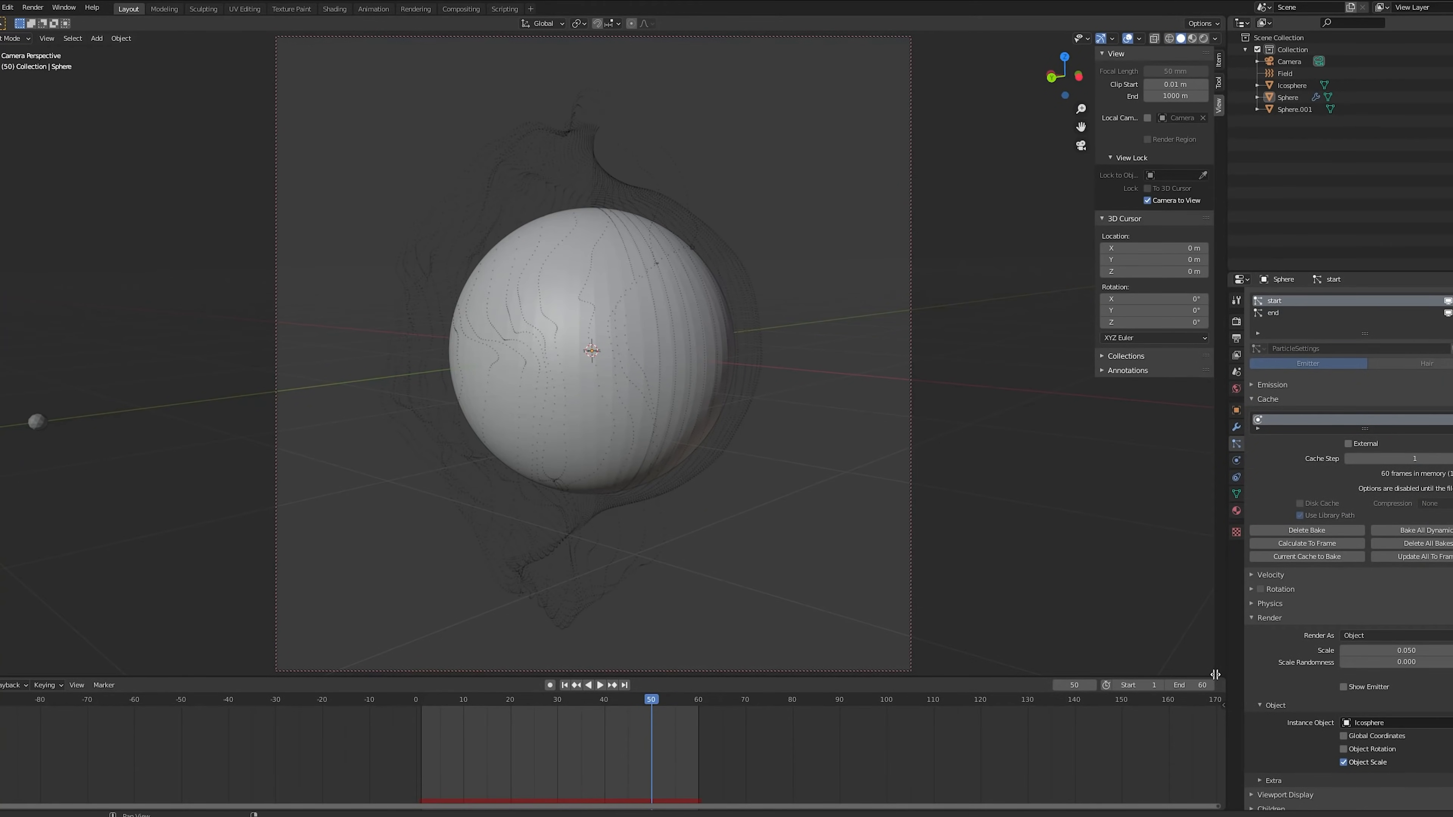
Split the 3D viewport vertically in two and change the new area into a Shader Editor.
left_click_drag(1215, 674, 606, 635)
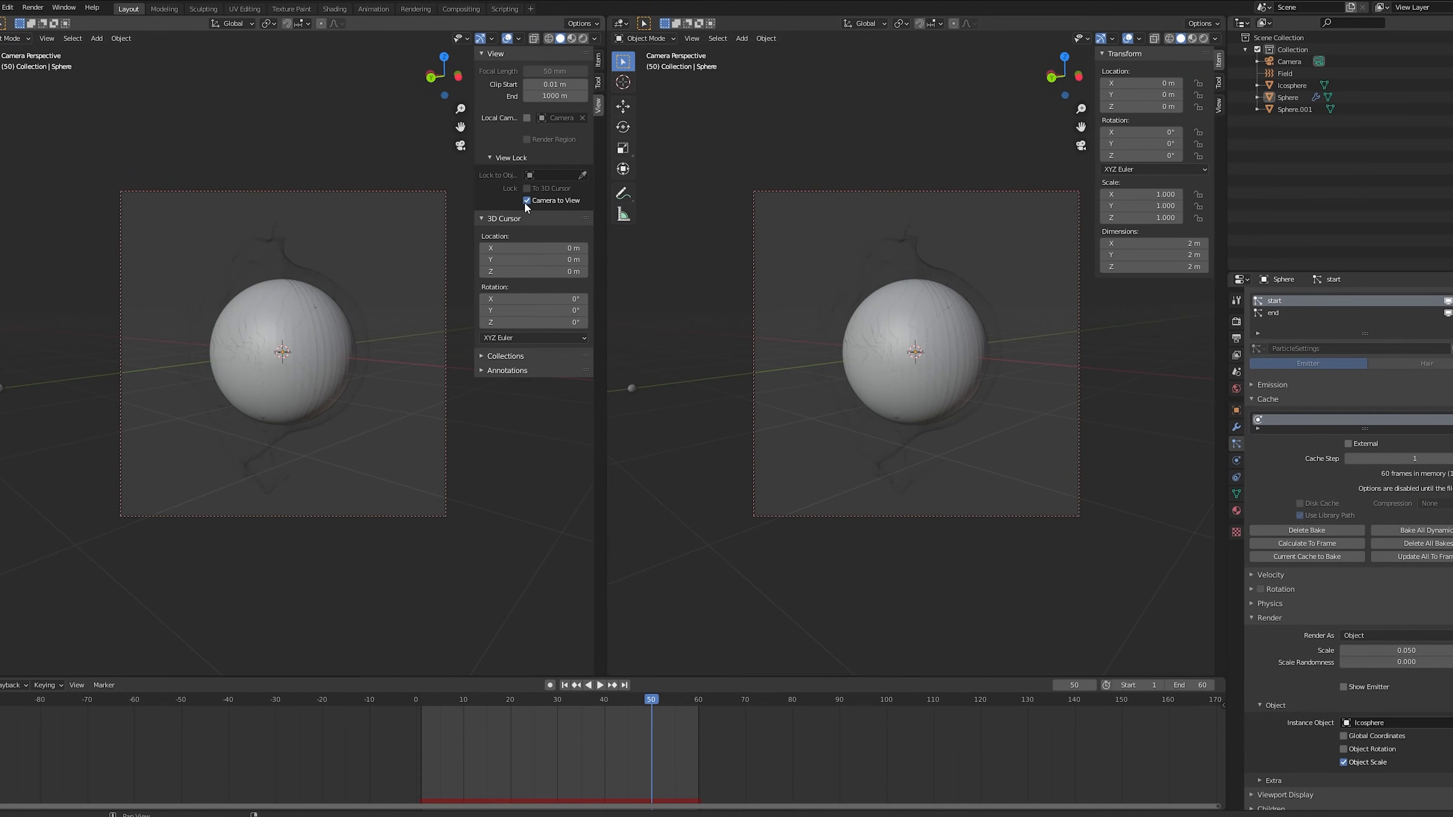
left_click(621, 23)
left_click(642, 135)
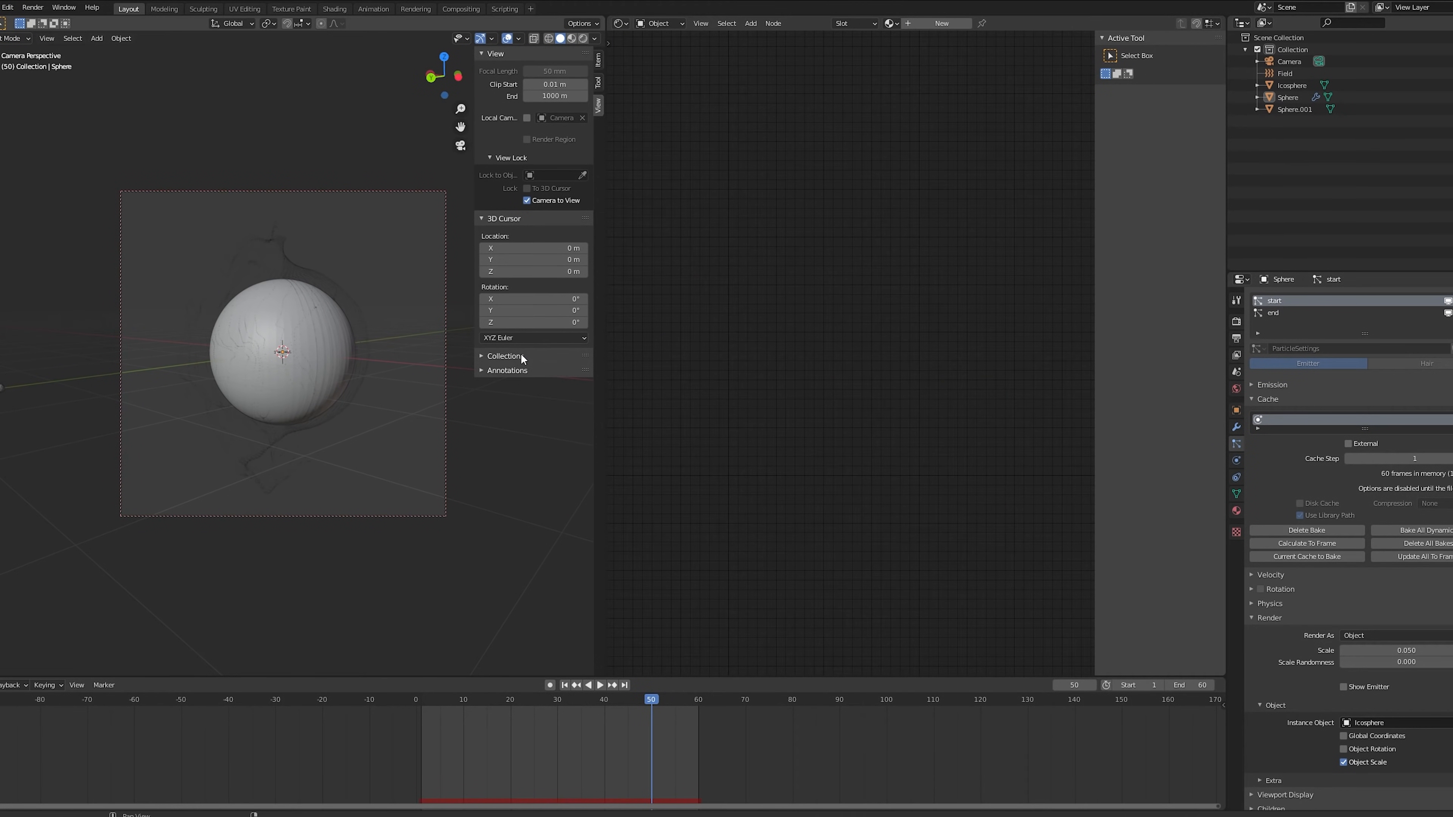
Unlock the camera from the view and enlarge the camera view in the 3D viewport.
left_click(528, 202)
scroll(318, 382, "up", 3)
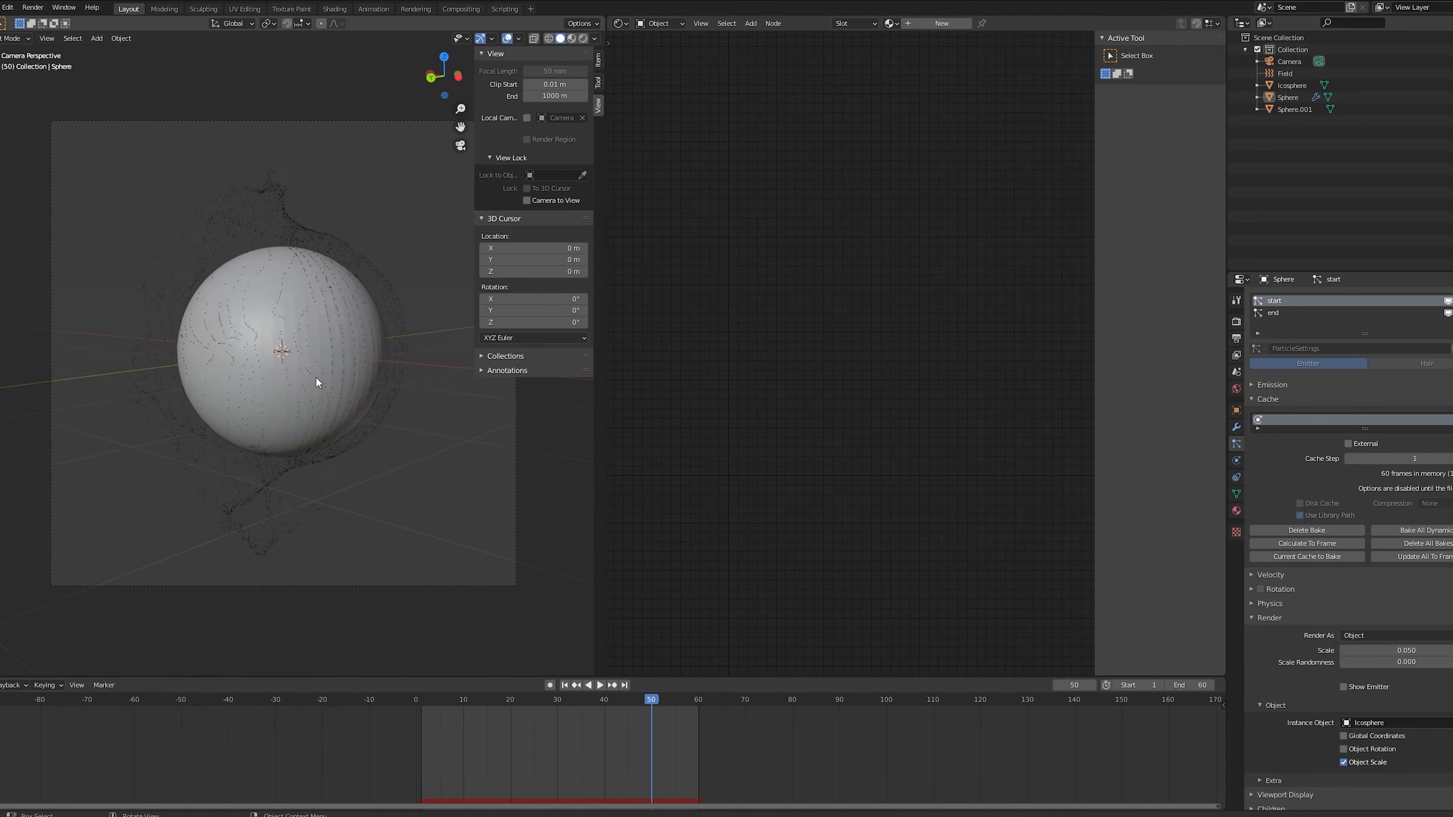
scroll(318, 381, "up", 2)
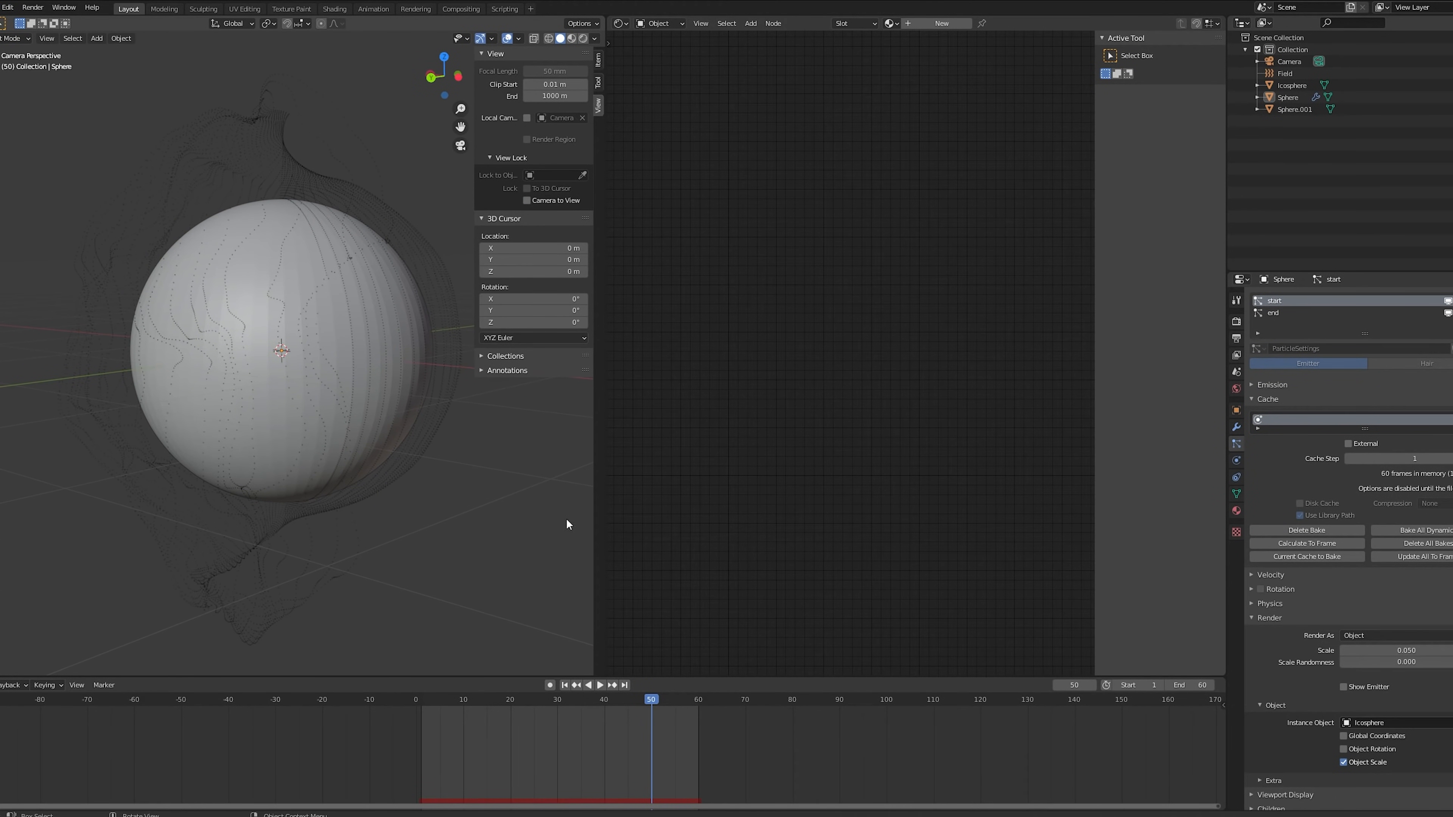
Switch the render engine to Cycles with GPU Compute as device and show the 3D viewport in Rendered shading.
left_click(1235, 322)
left_click(1377, 298)
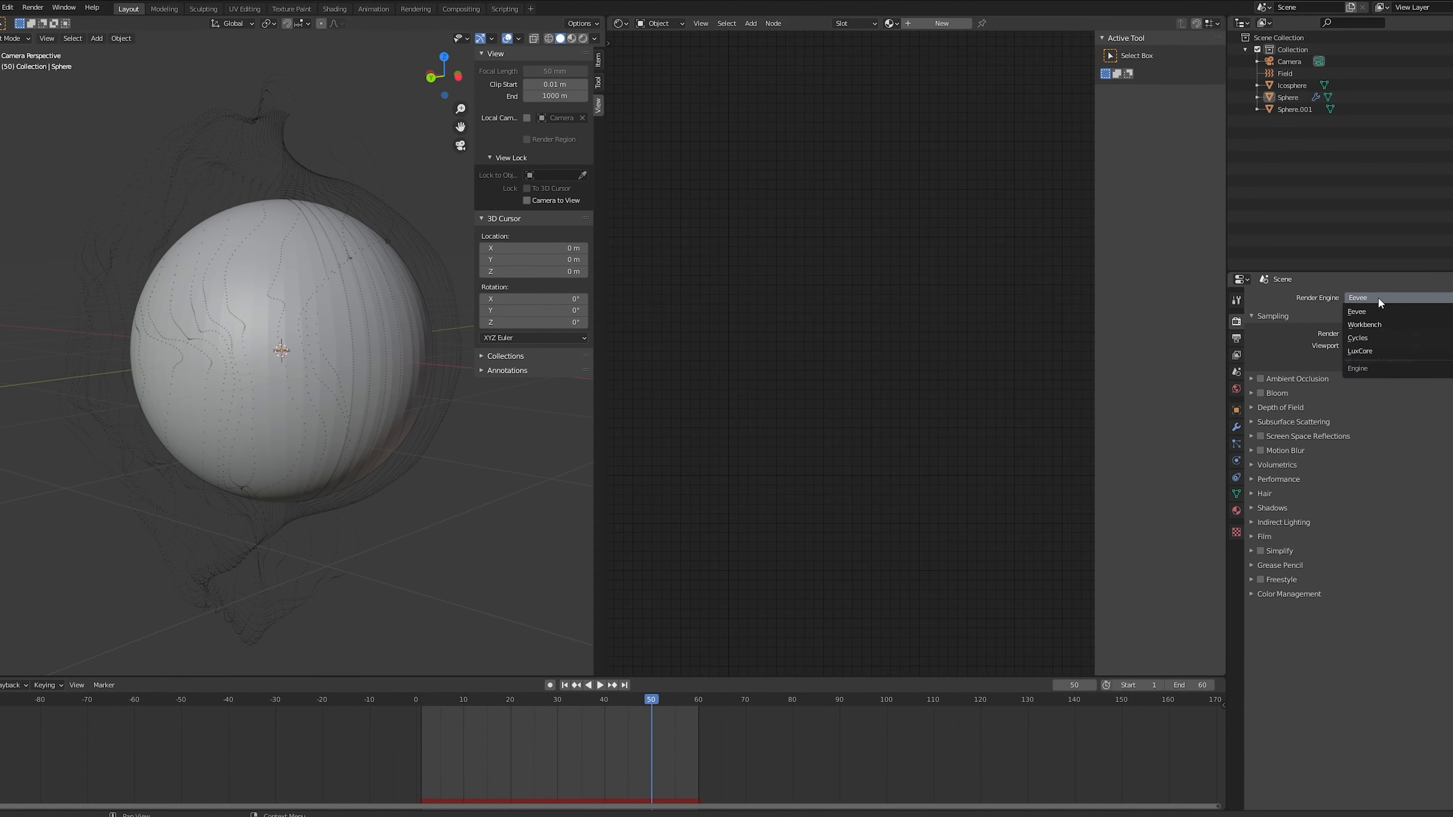
left_click(1380, 338)
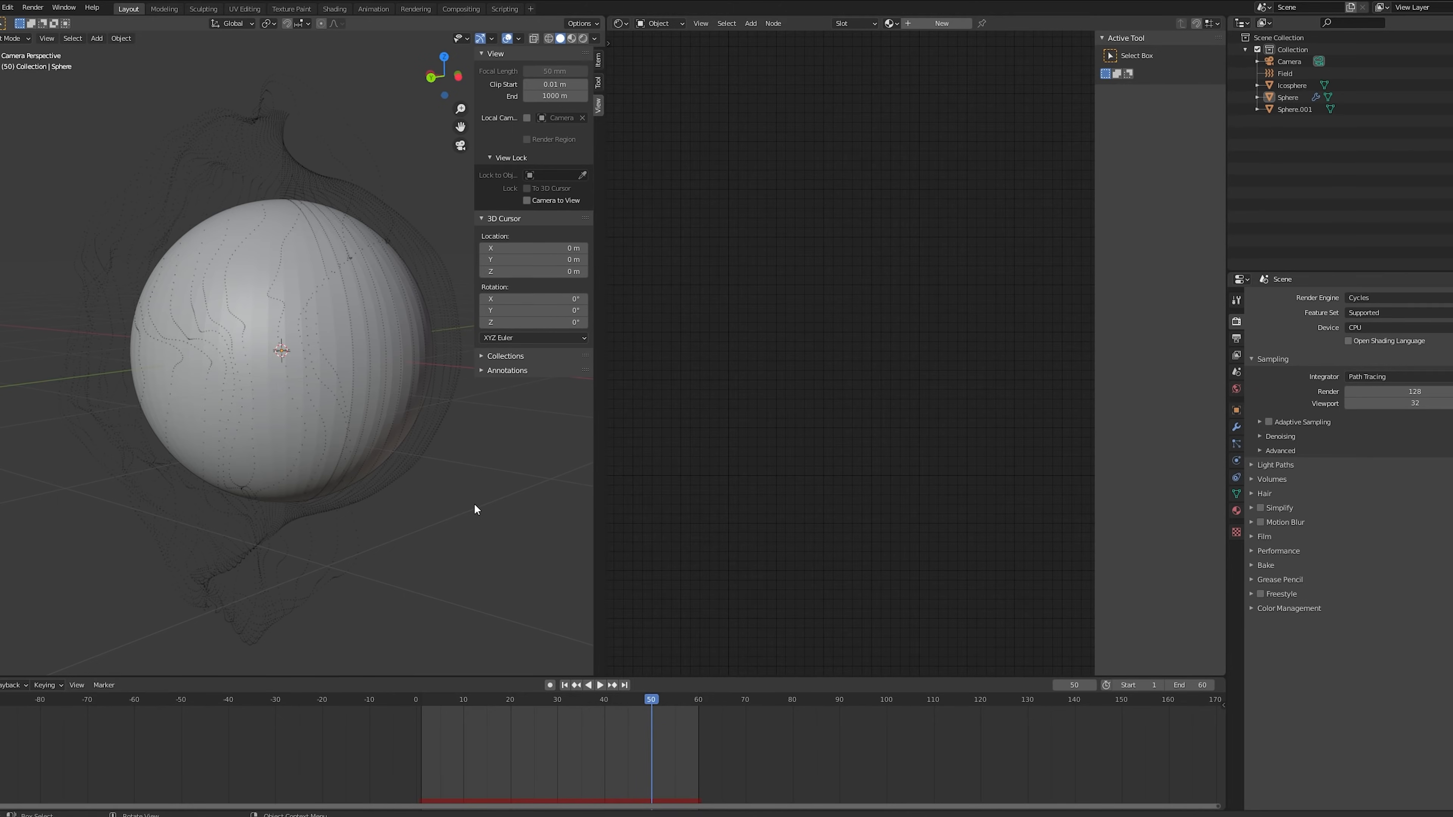
key("z")
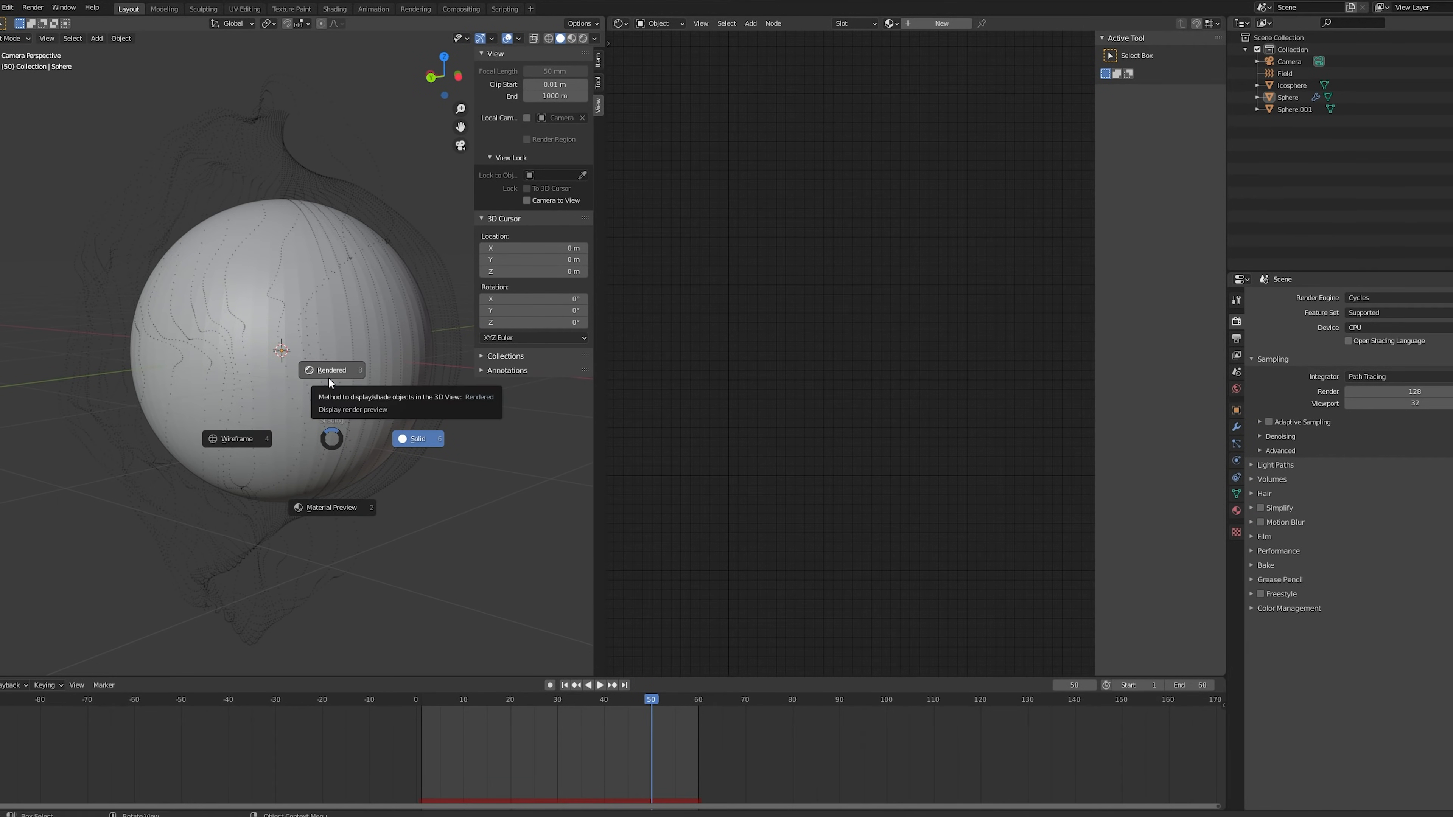
left_click(328, 382)
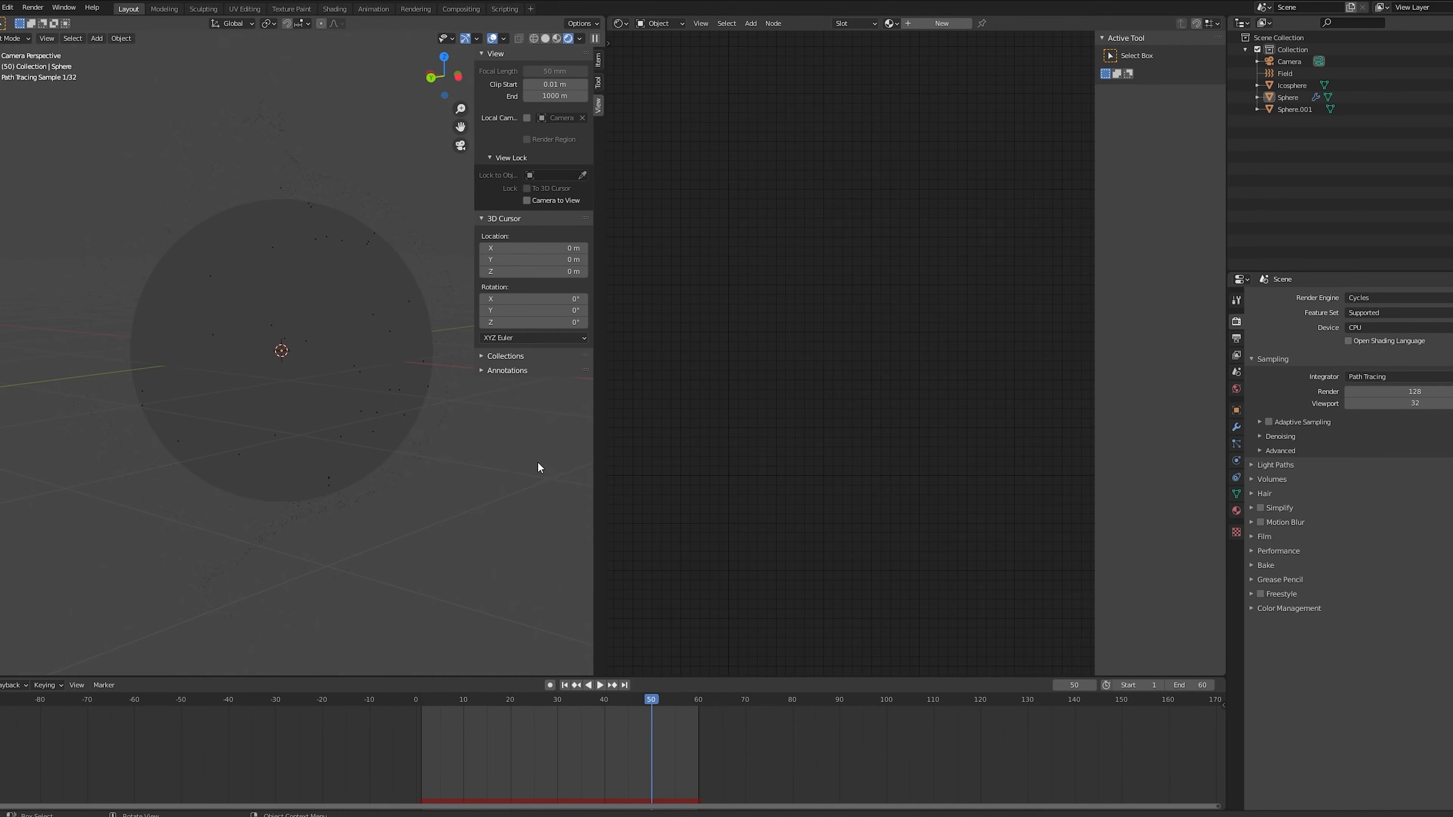
left_click(1366, 326)
left_click(1364, 355)
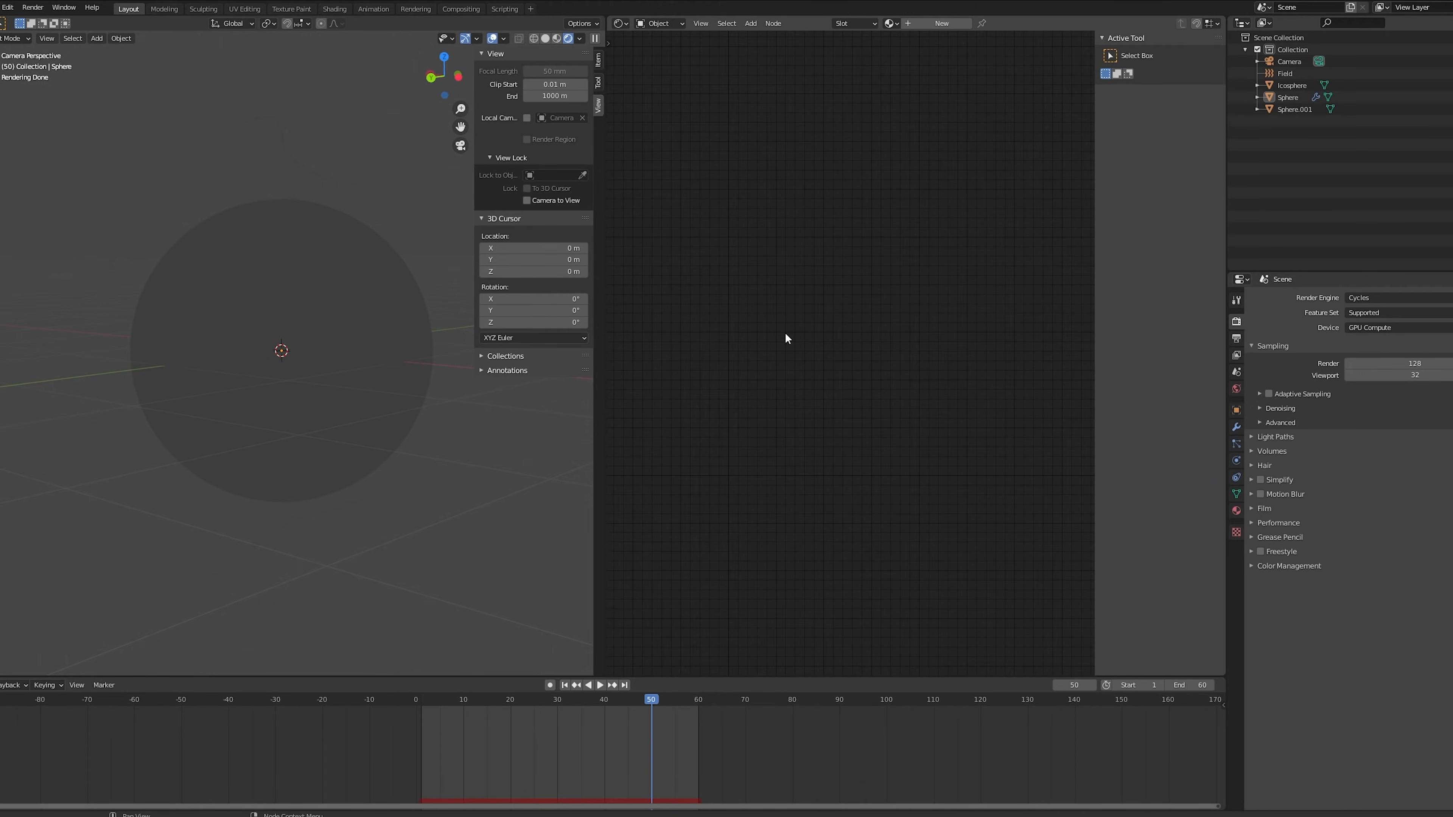
Create a new material on the Icosphere and delete its Principled BSDF node, keeping the Material Output.
left_click(1284, 85)
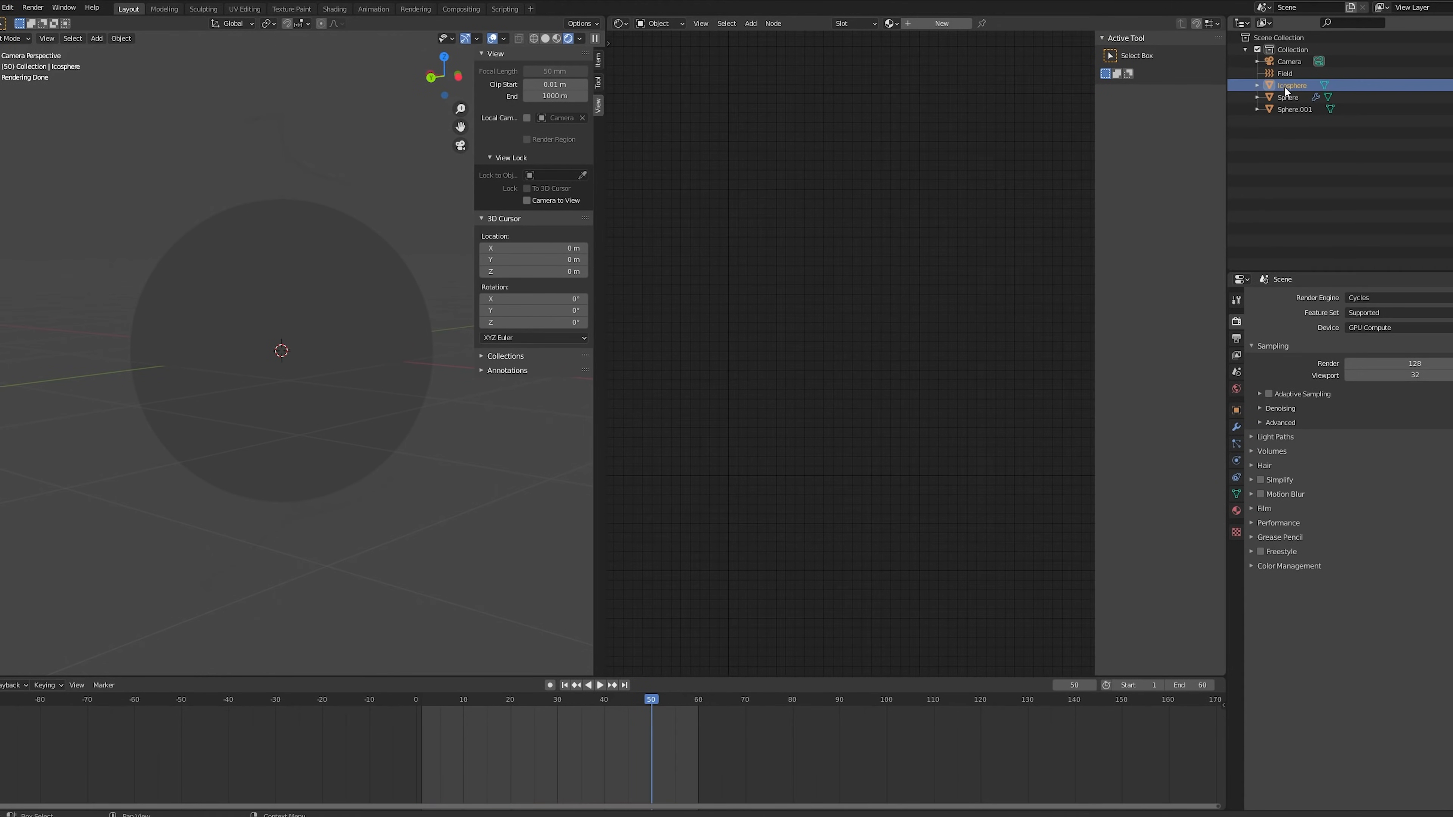
left_click(1236, 511)
left_click(1310, 336)
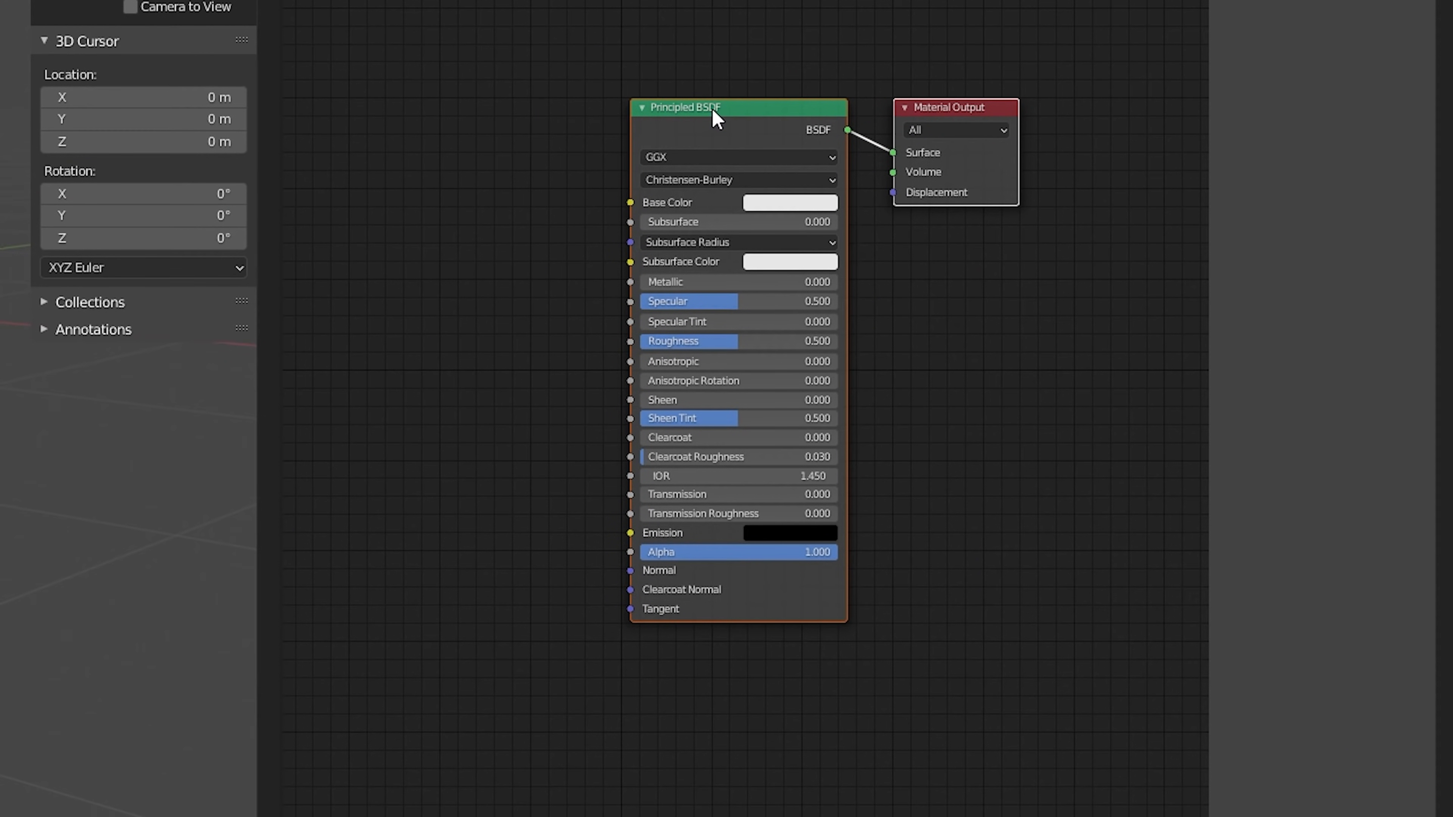
left_click_drag(833, 255, 815, 274)
left_click(850, 211)
left_click_drag(717, 149, 690, 156)
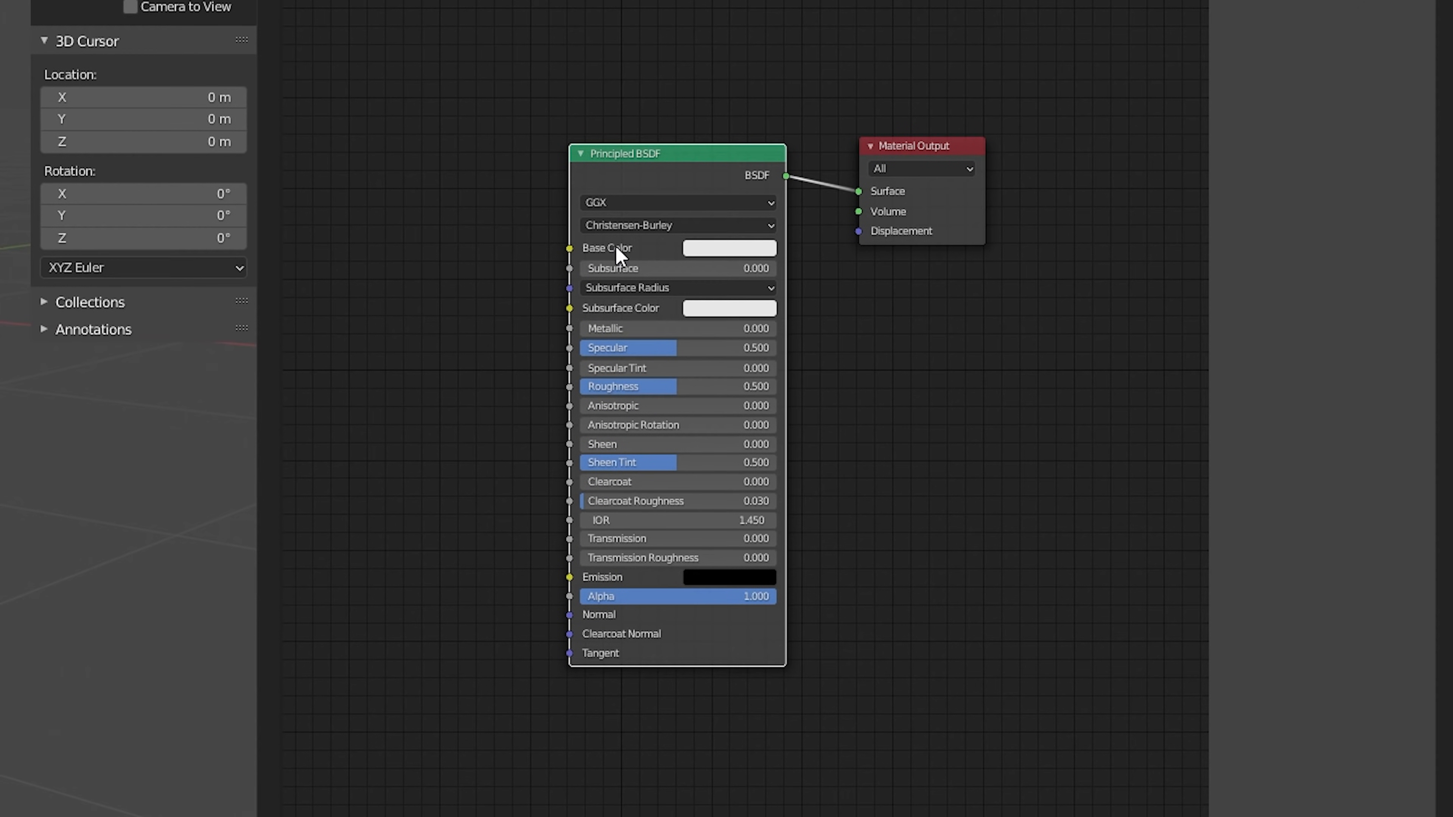
key("x")
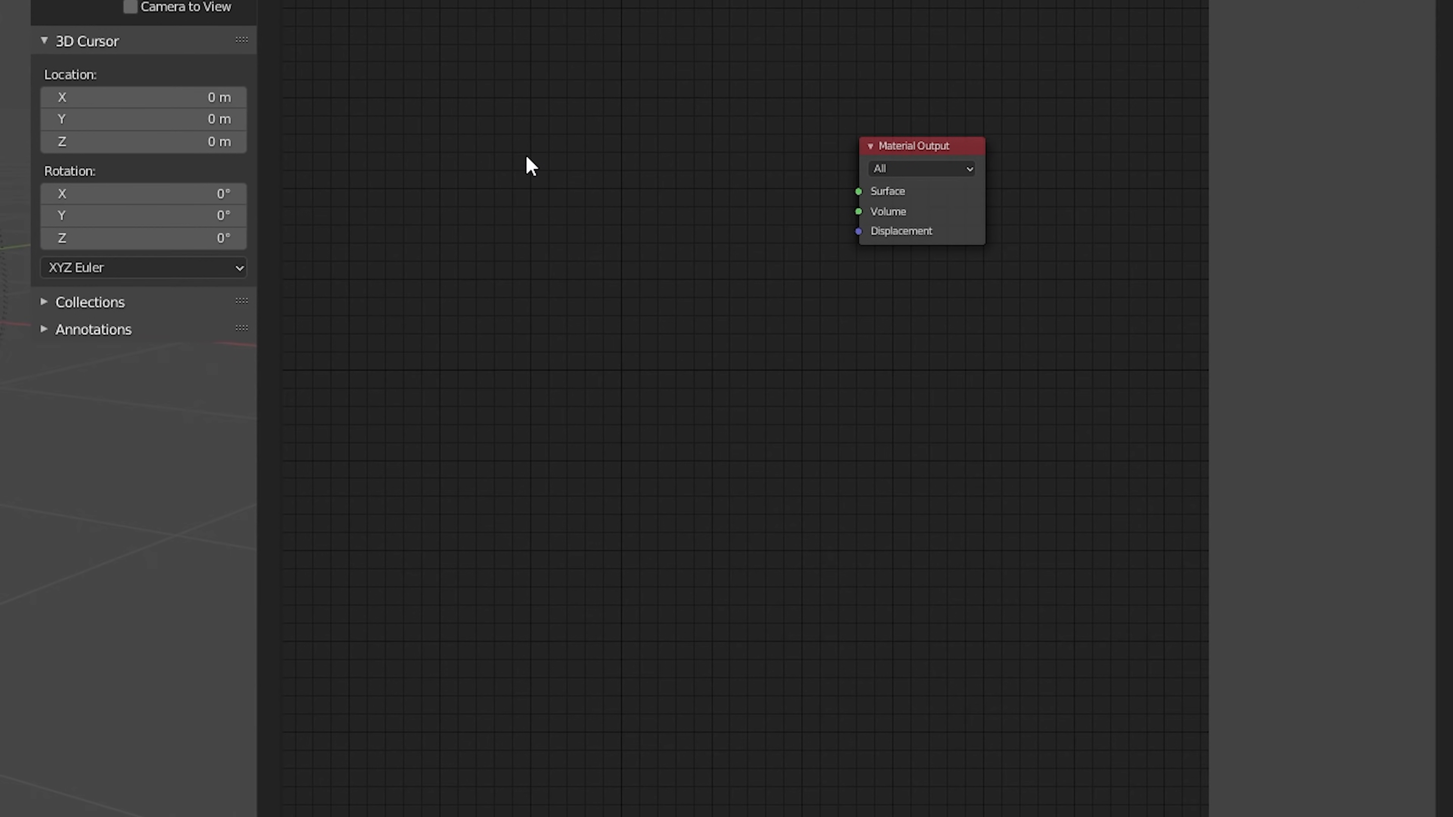
Add a Particle Info node to the Icosphere material, well ahead of the Material Output.
middle_click_drag(528, 162, 862, 292)
middle_click_drag(735, 483, 632, 457)
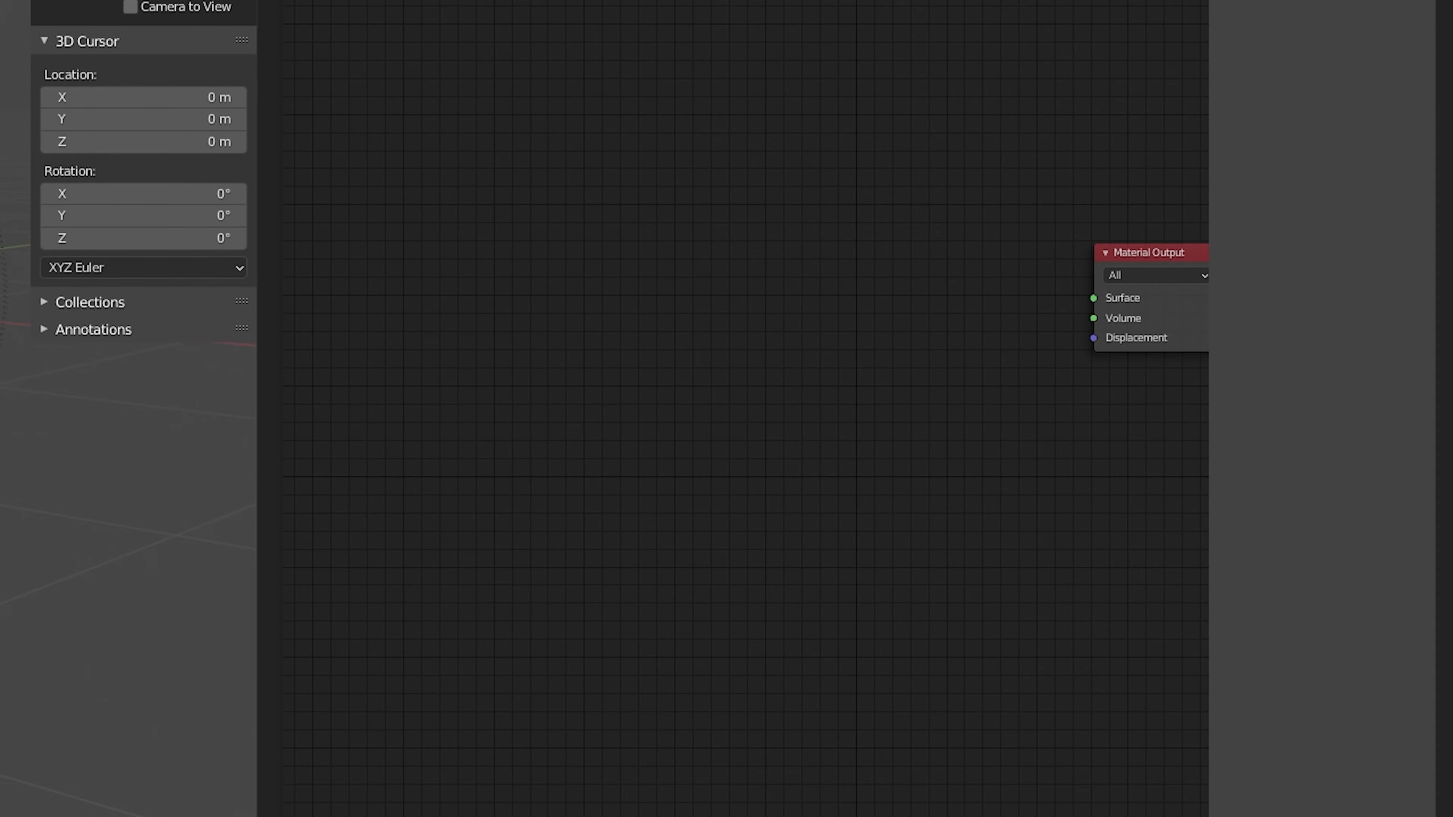
key("shift+a")
type("s")
type("par")
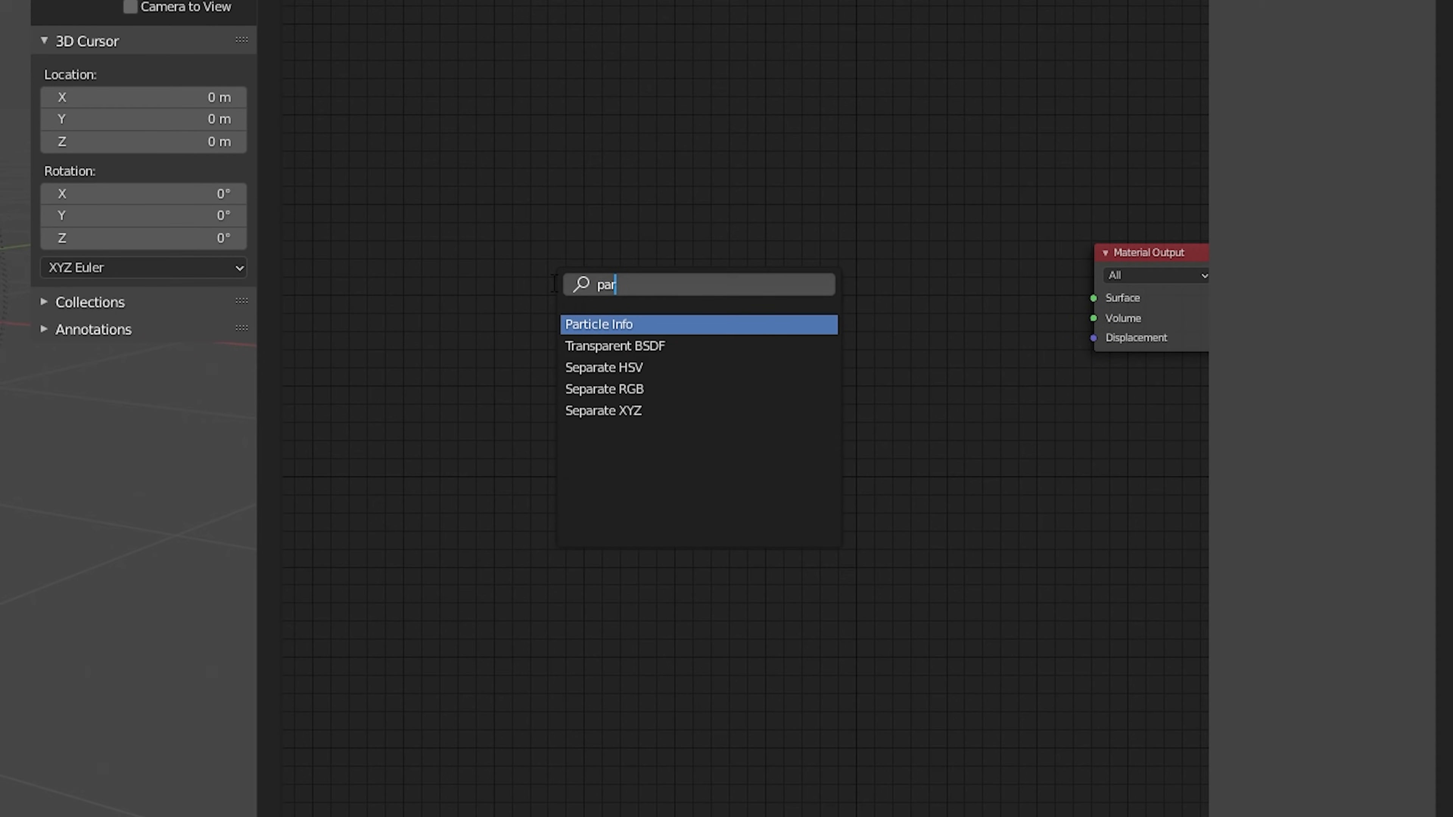
left_click(671, 318)
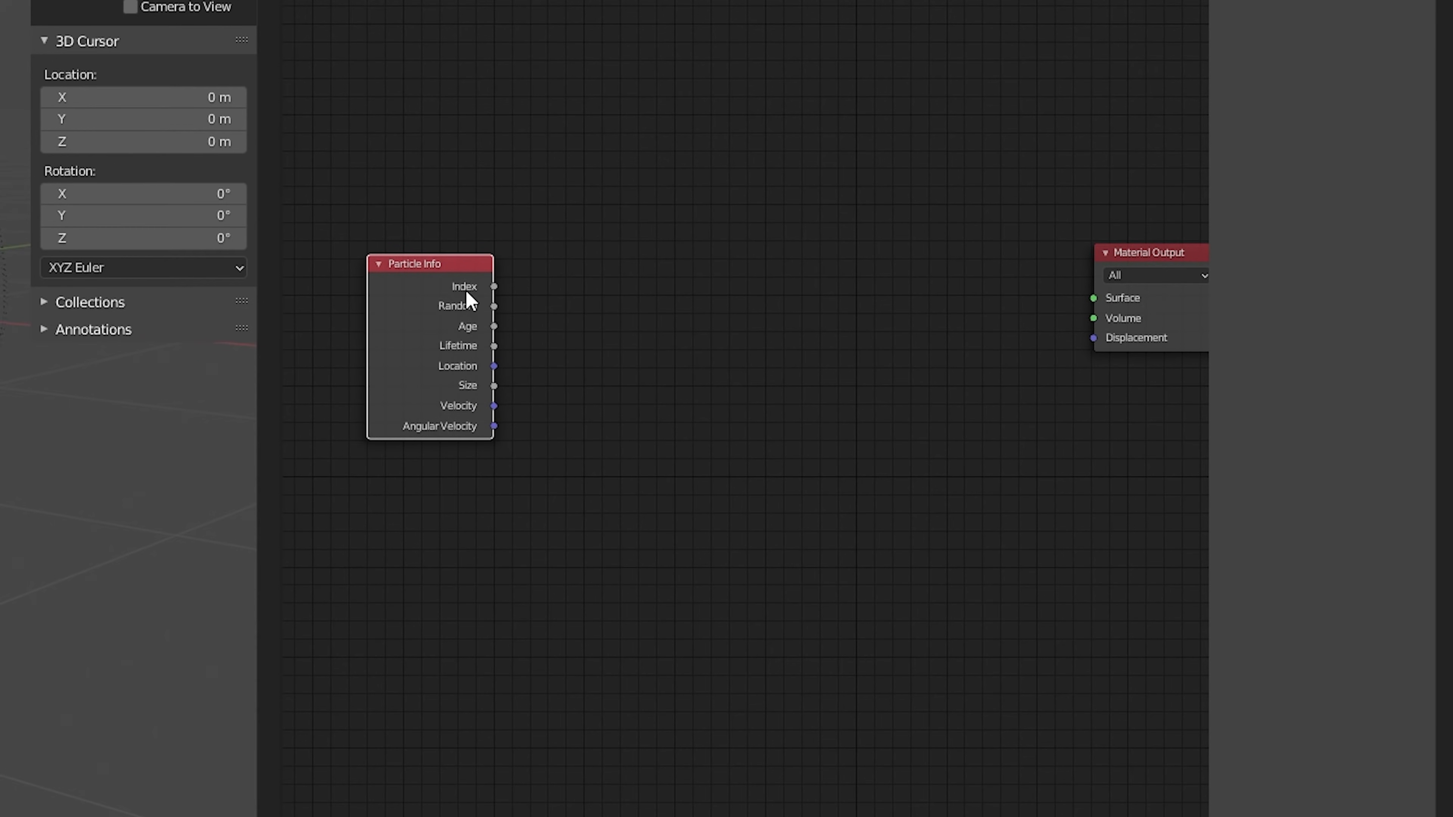
Add a Math node beside the Particle Info node and place a duplicate of it above.
key("shift+a")
type("s")
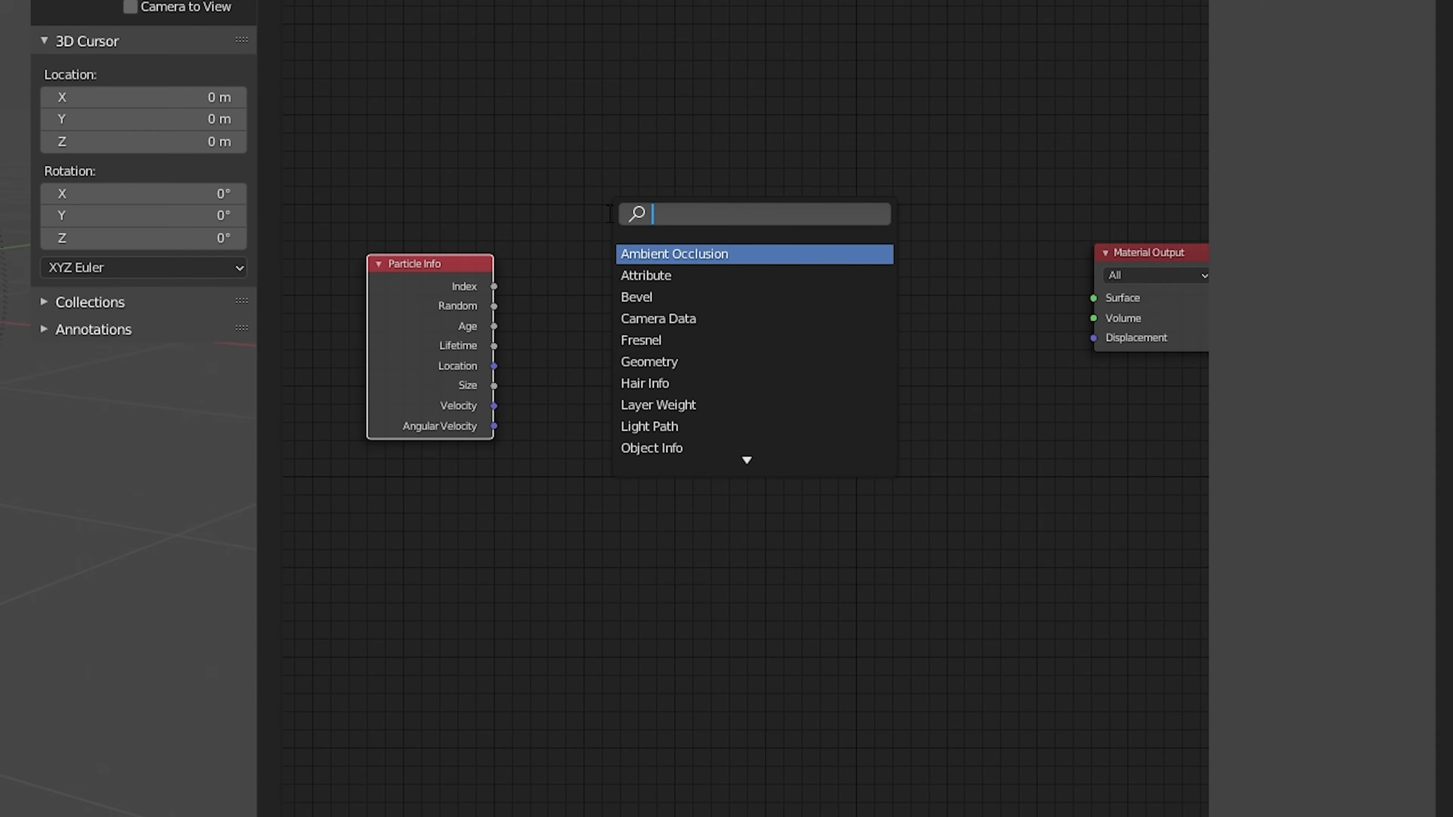
type("math")
key("Return")
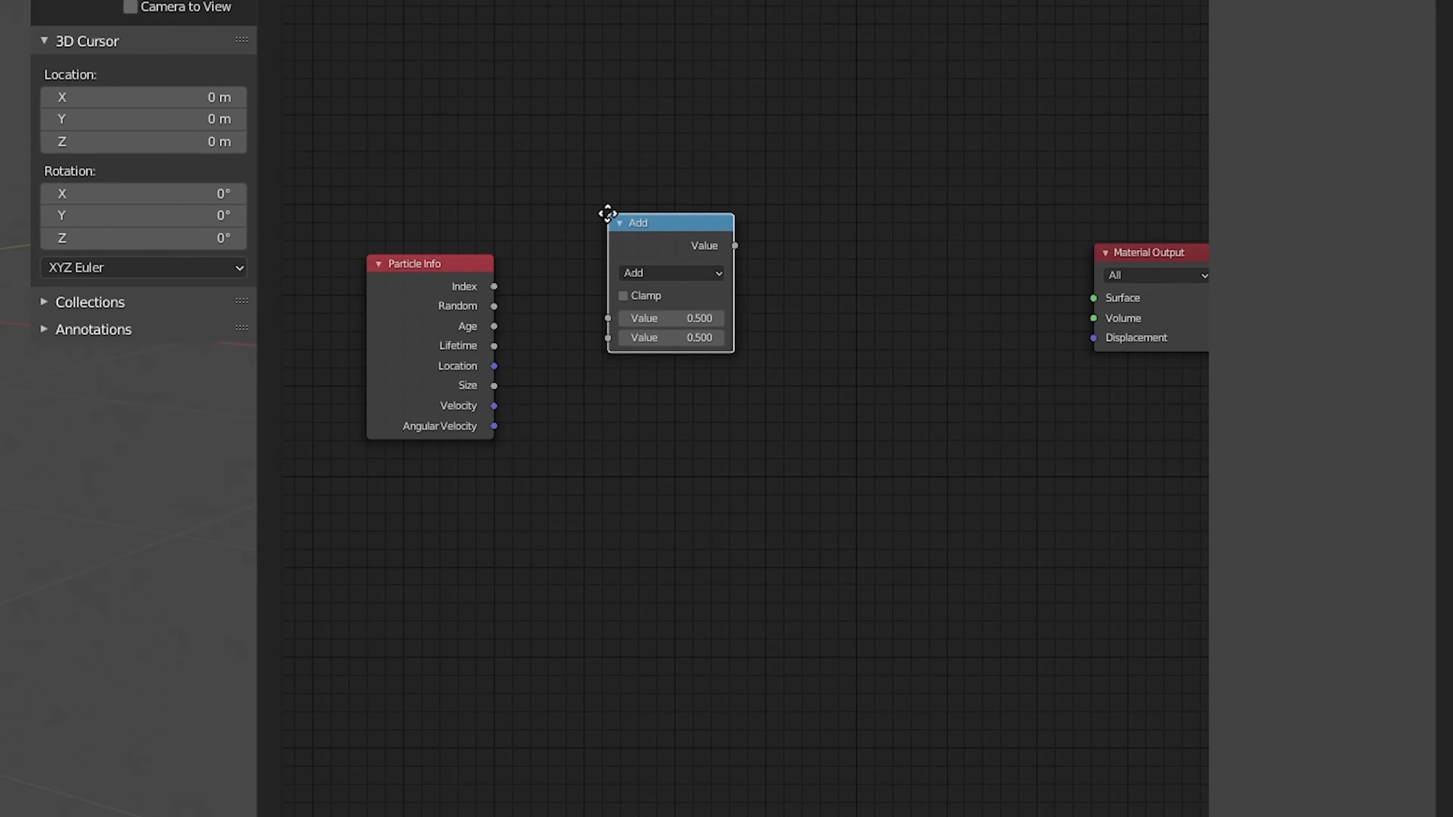
left_click(550, 243)
key("shift+d")
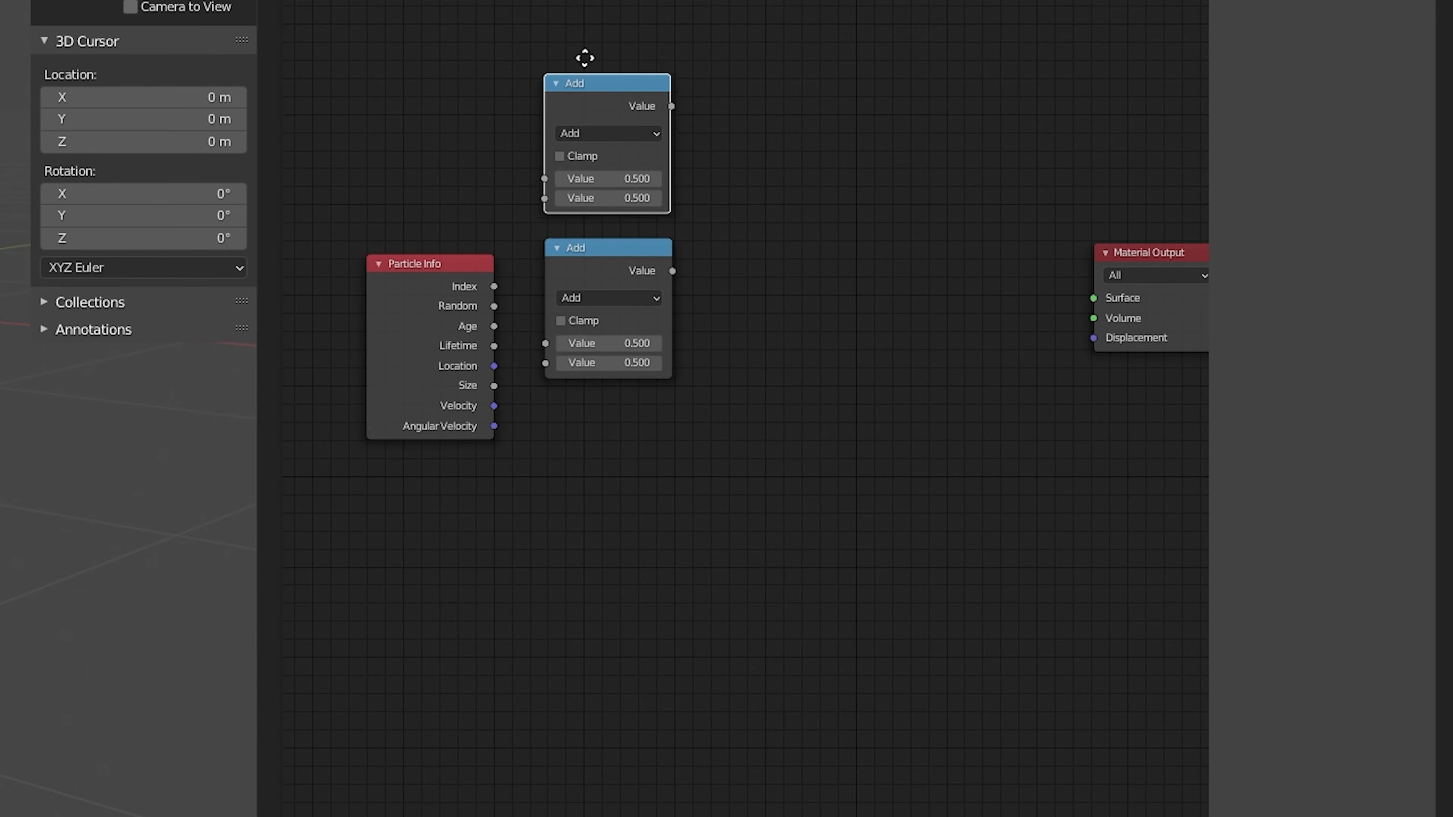
left_click(582, 65)
left_click(738, 186)
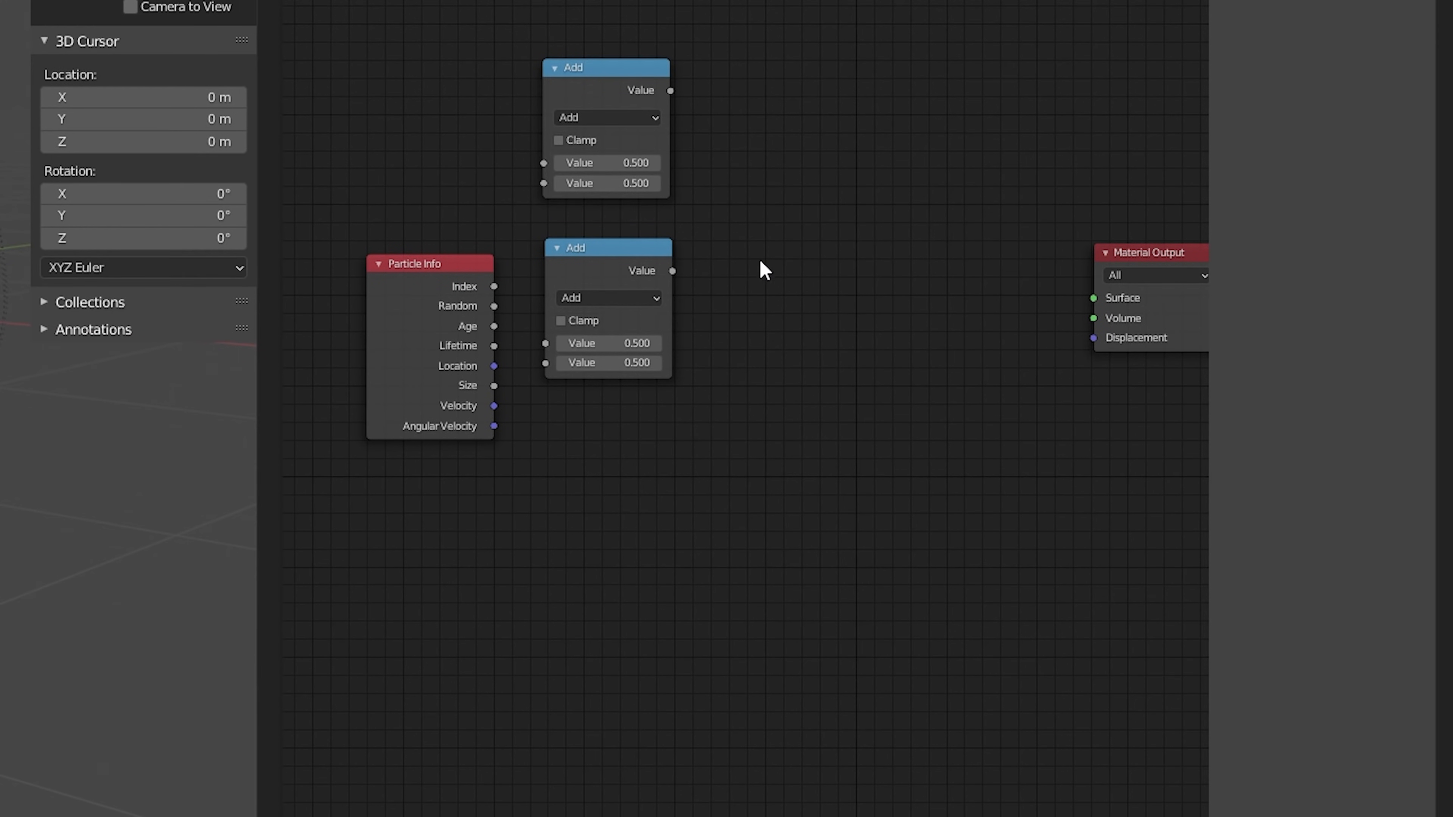
Add a ColorRamp node between the Math nodes and the Material Output.
middle_click_drag(960, 347, 888, 286)
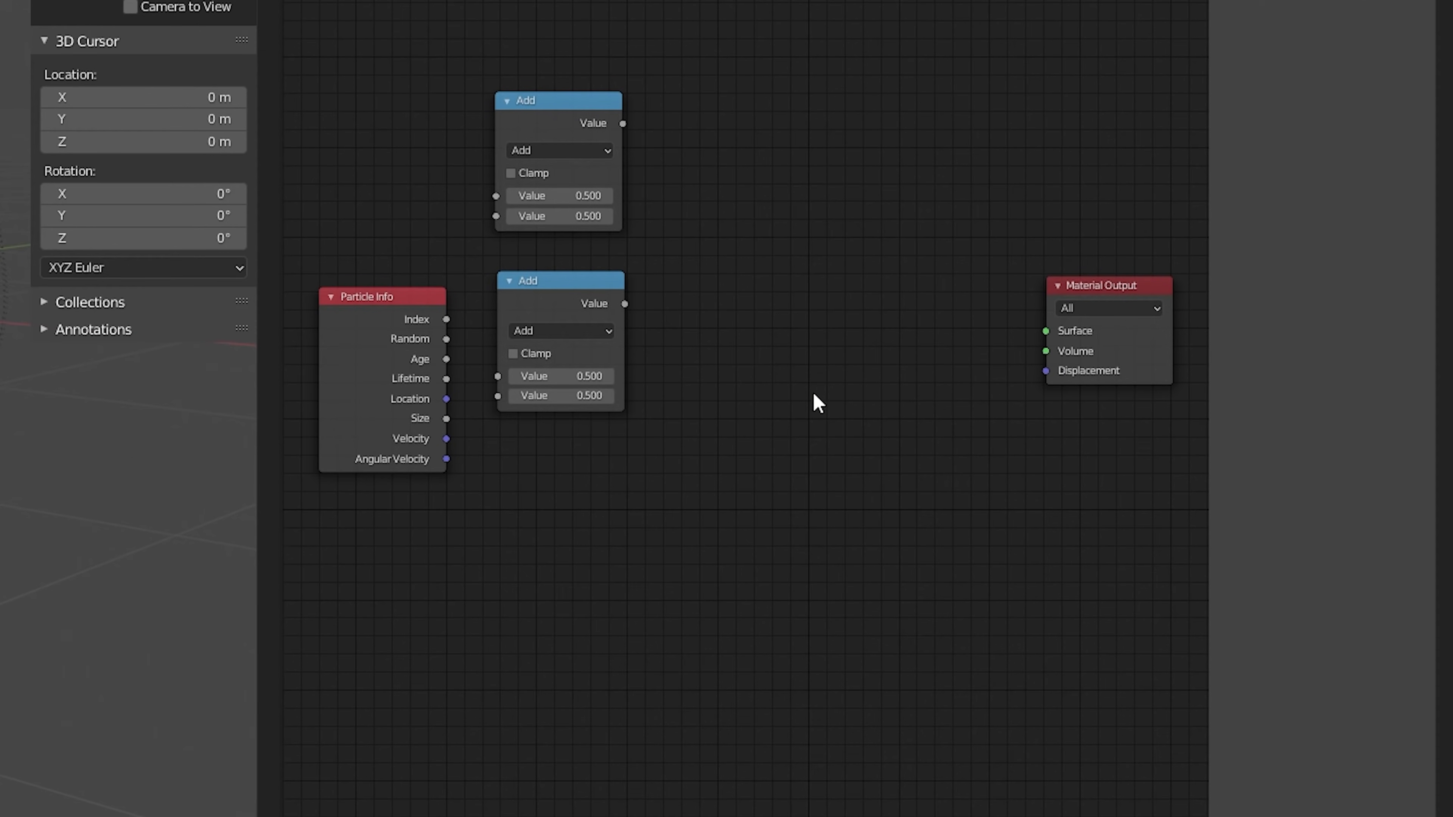
key("shift+a")
left_click(795, 325)
type("col")
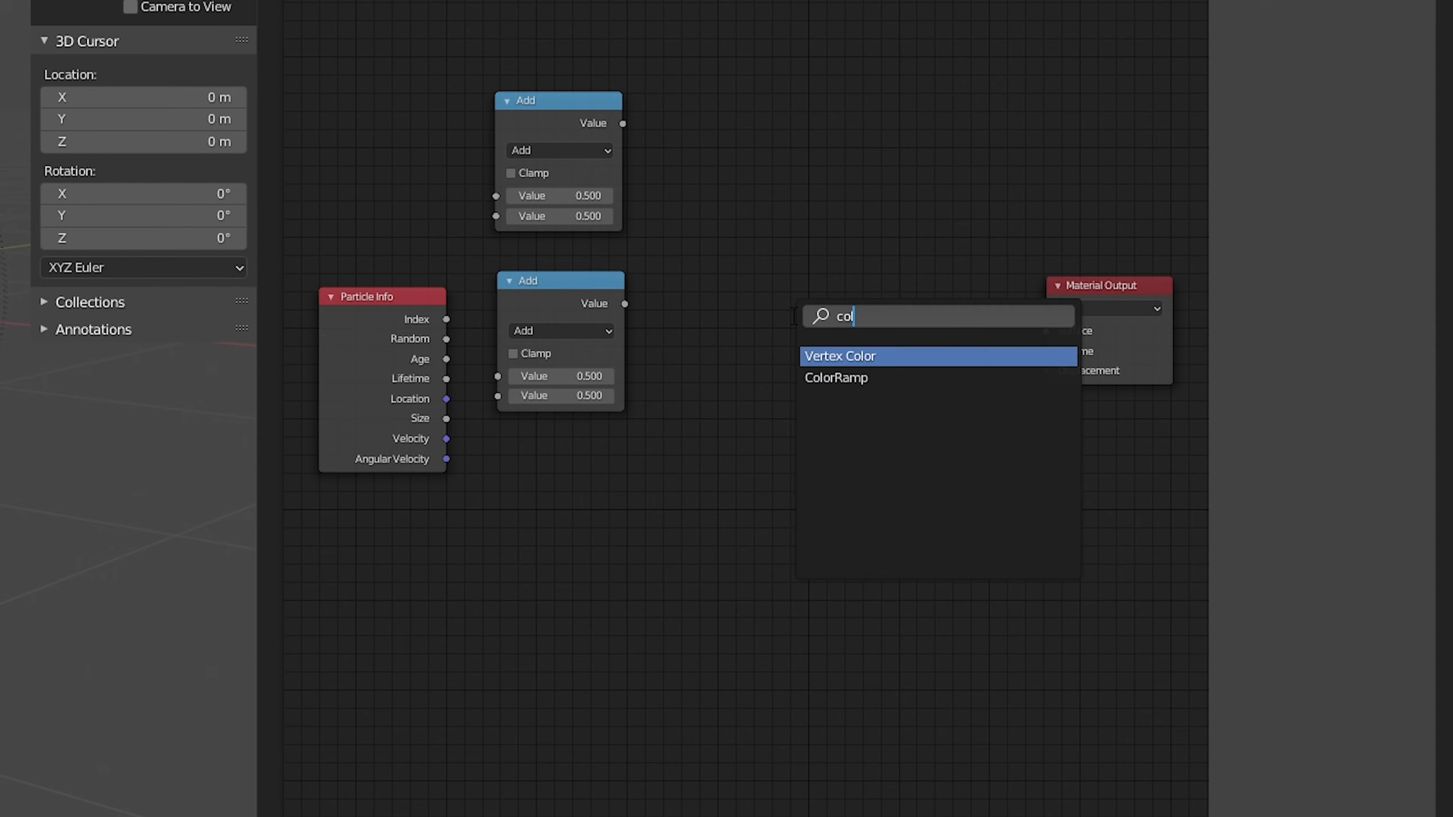
key("Down")
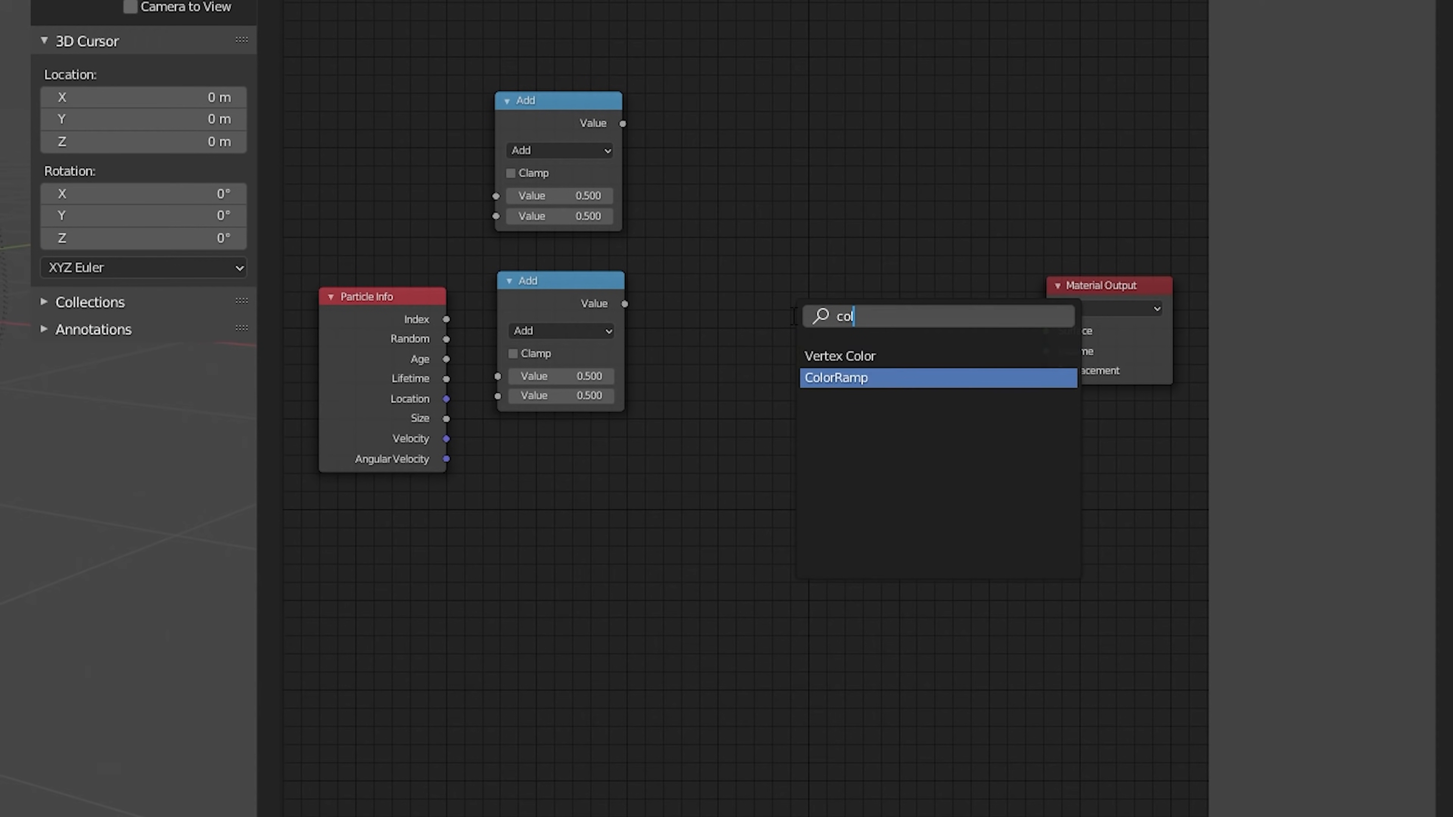
key("Return")
left_click(686, 218)
Move the Material Output farther away and add an Emission node between it and the ColorRamp.
middle_click_drag(992, 94, 759, 123)
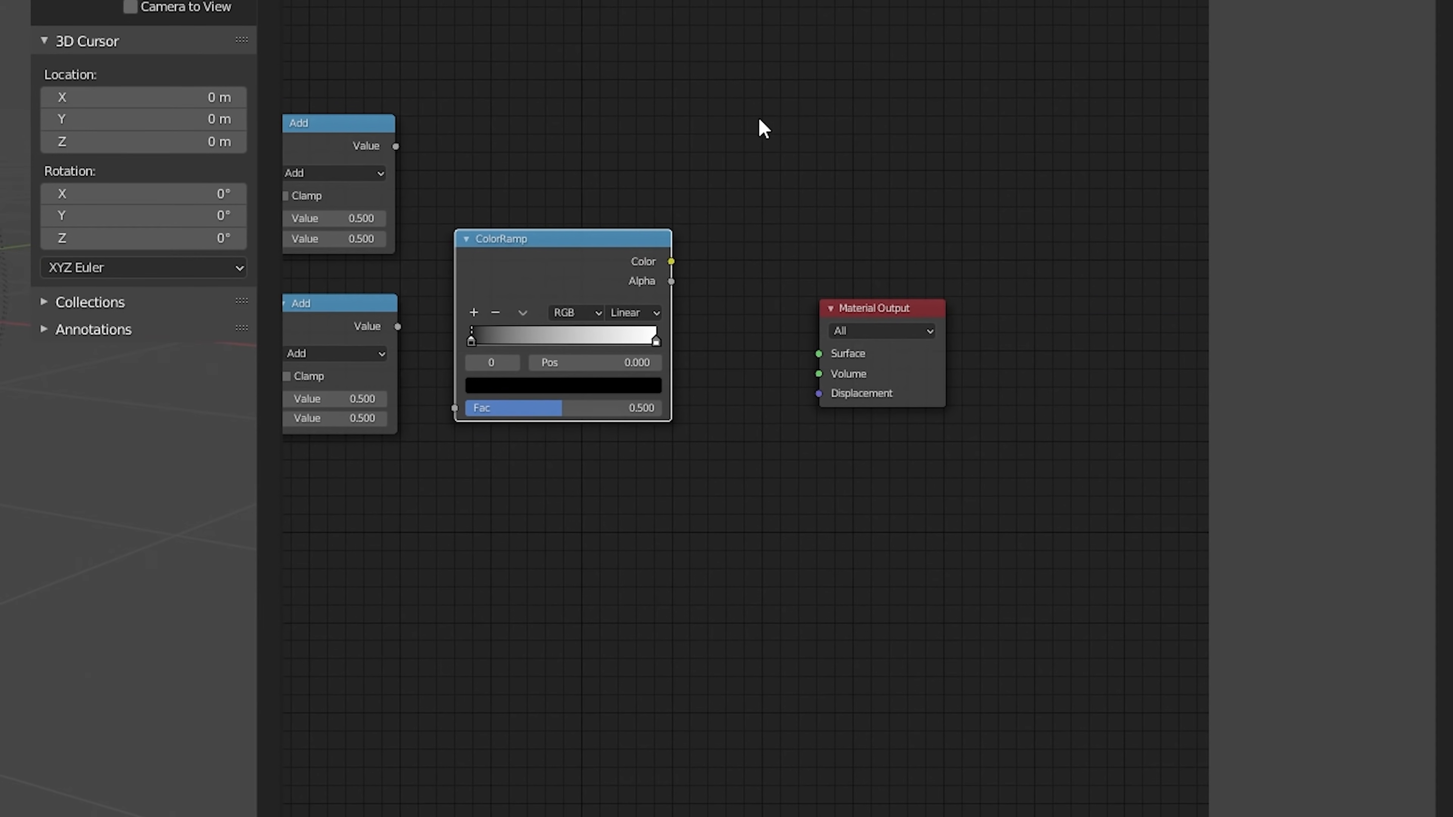
left_click_drag(902, 312, 1030, 286)
key("shift+a")
left_click(897, 389)
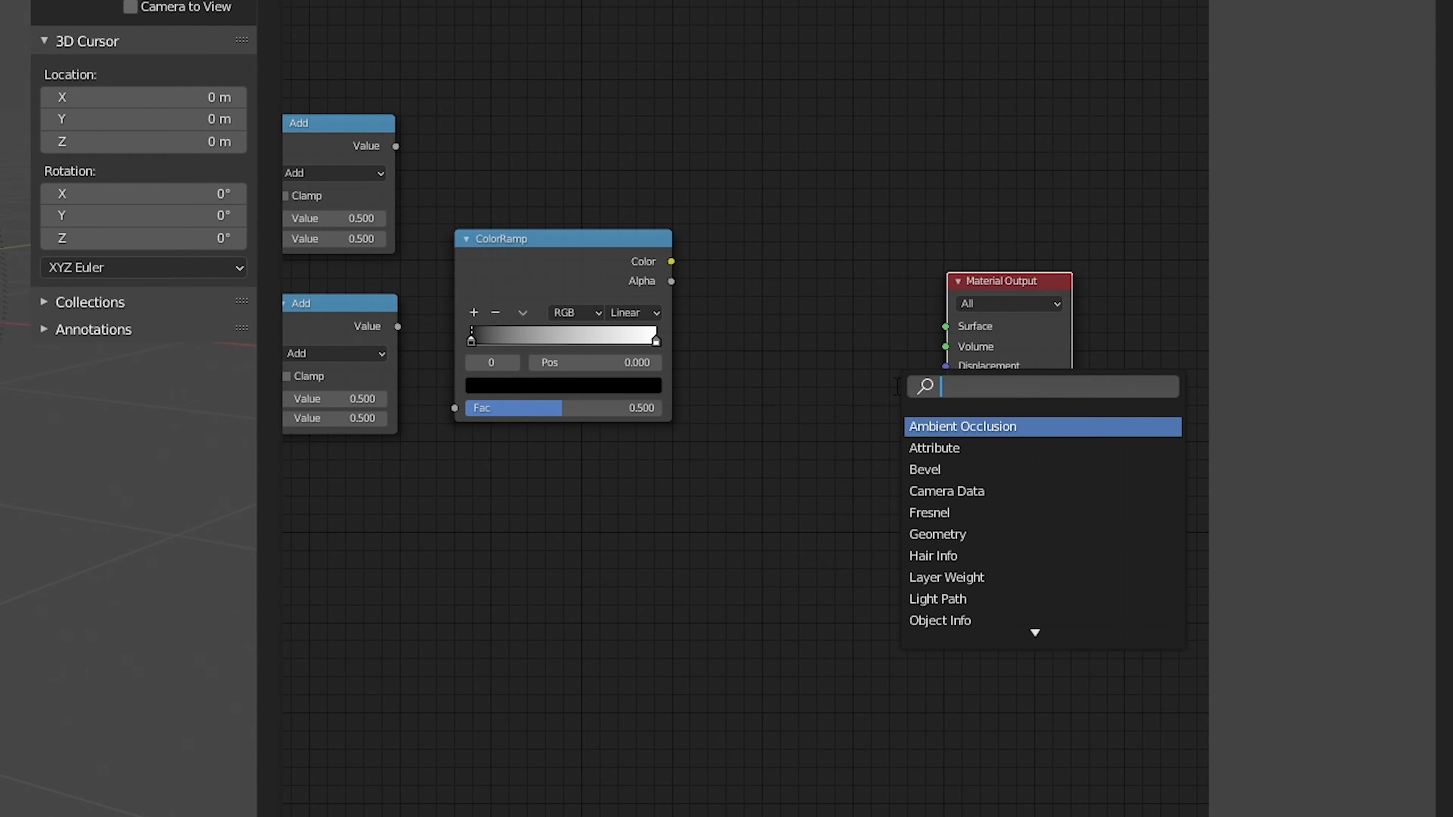
type("emi")
key("Return")
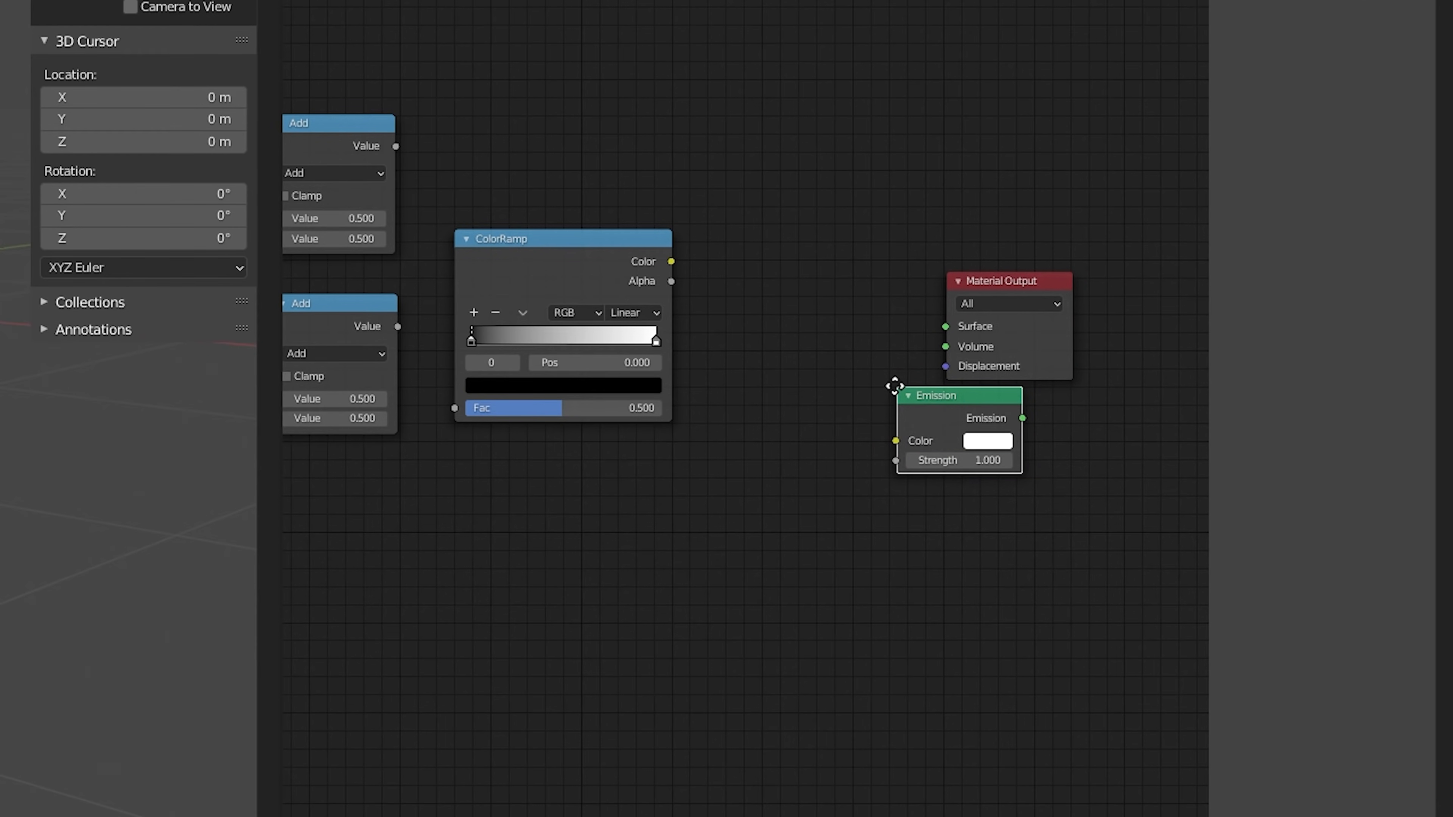
left_click(725, 200)
Add a Translucent BSDF node below the Emission node and move the upper Math node above the ColorRamp.
key("shift+a")
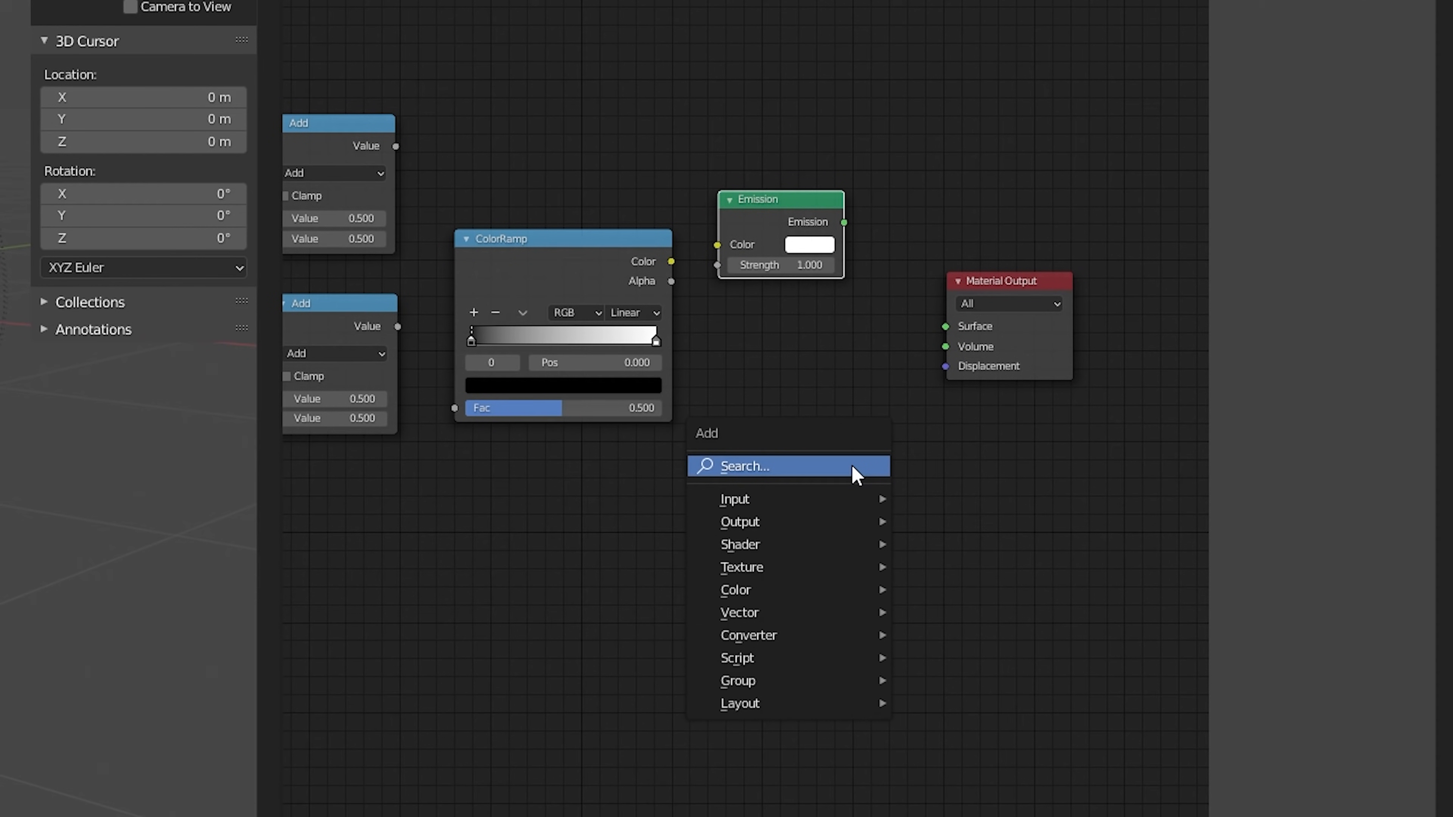
left_click(856, 467)
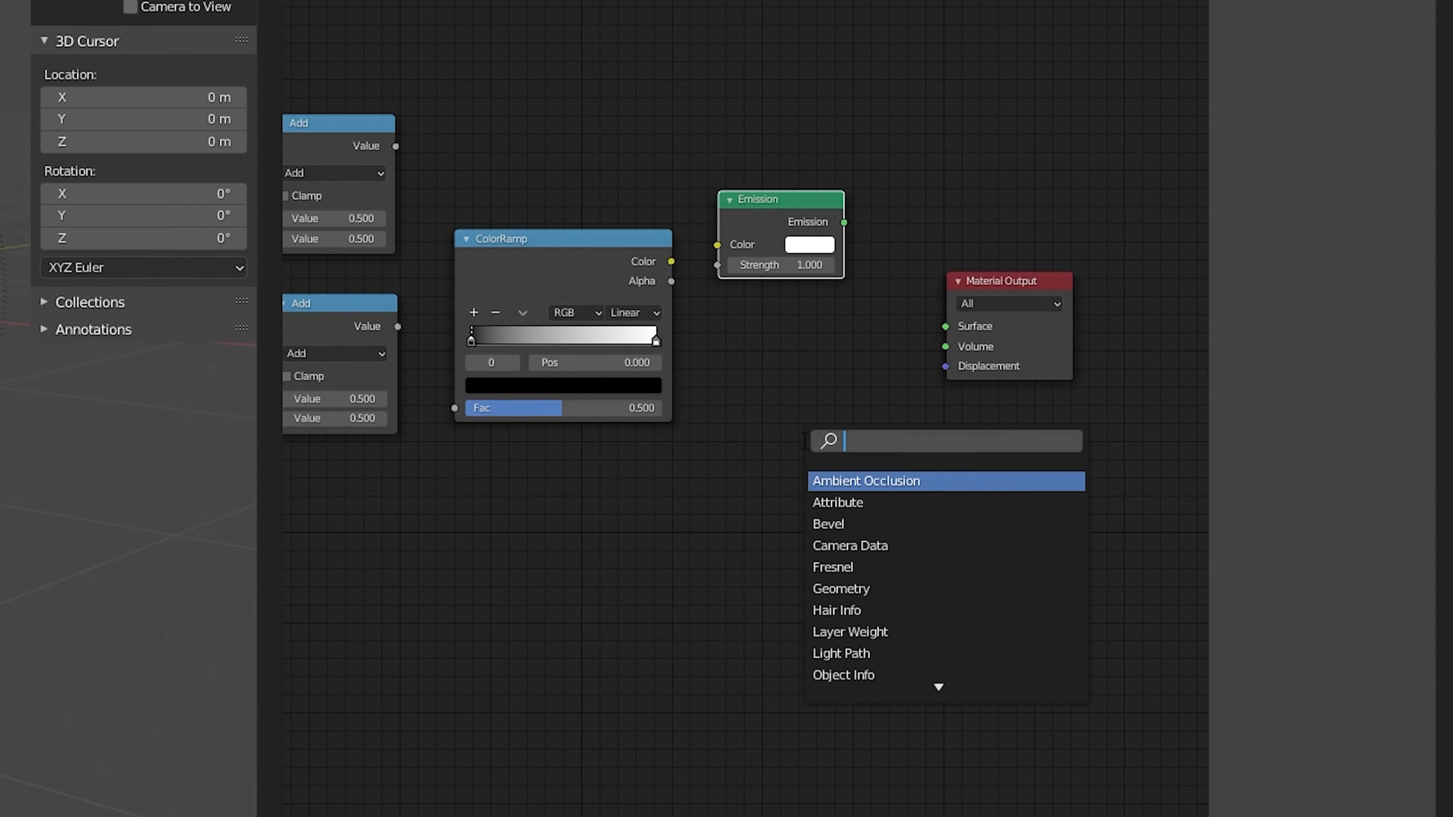
type("tra")
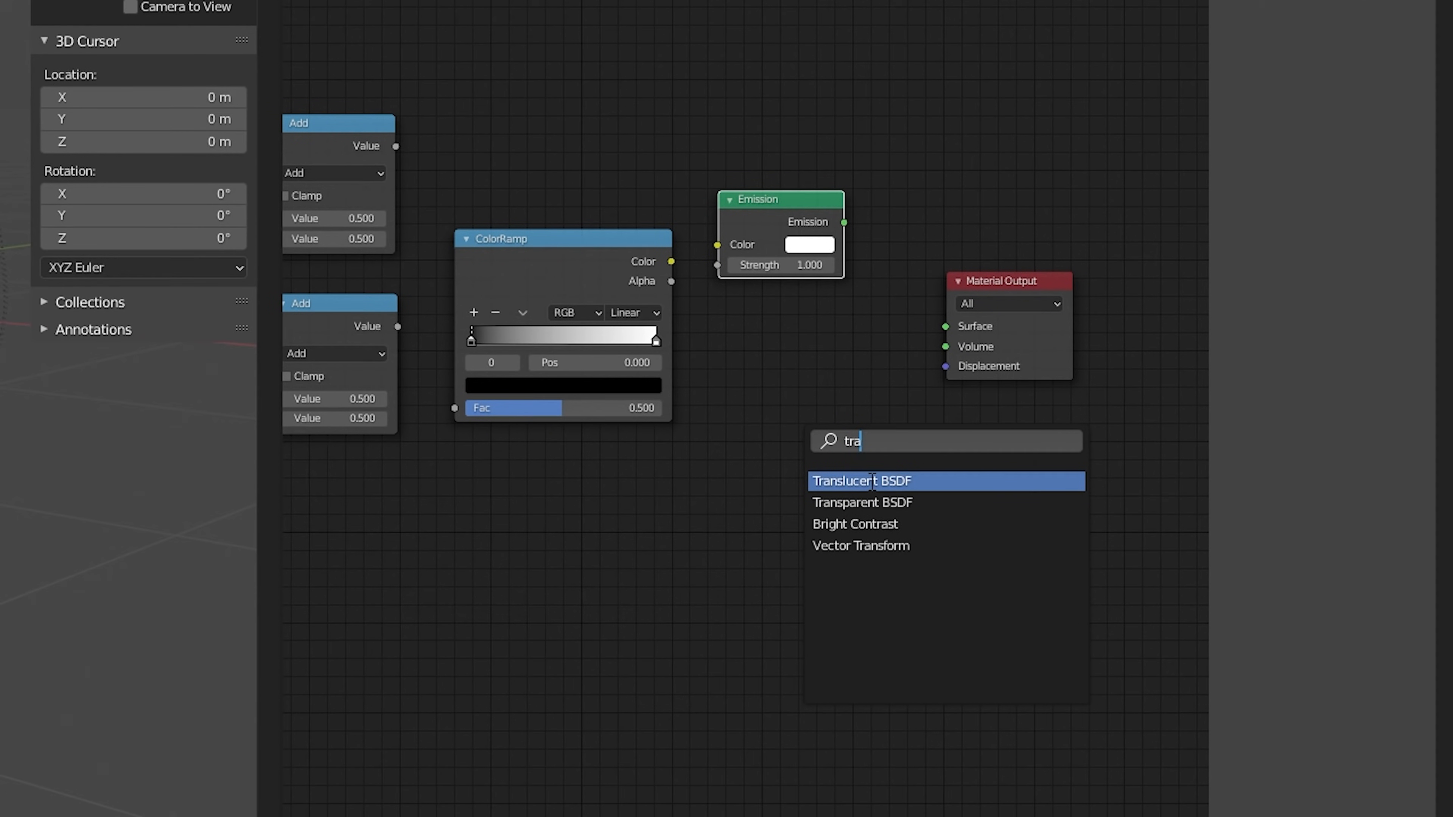
left_click(872, 481)
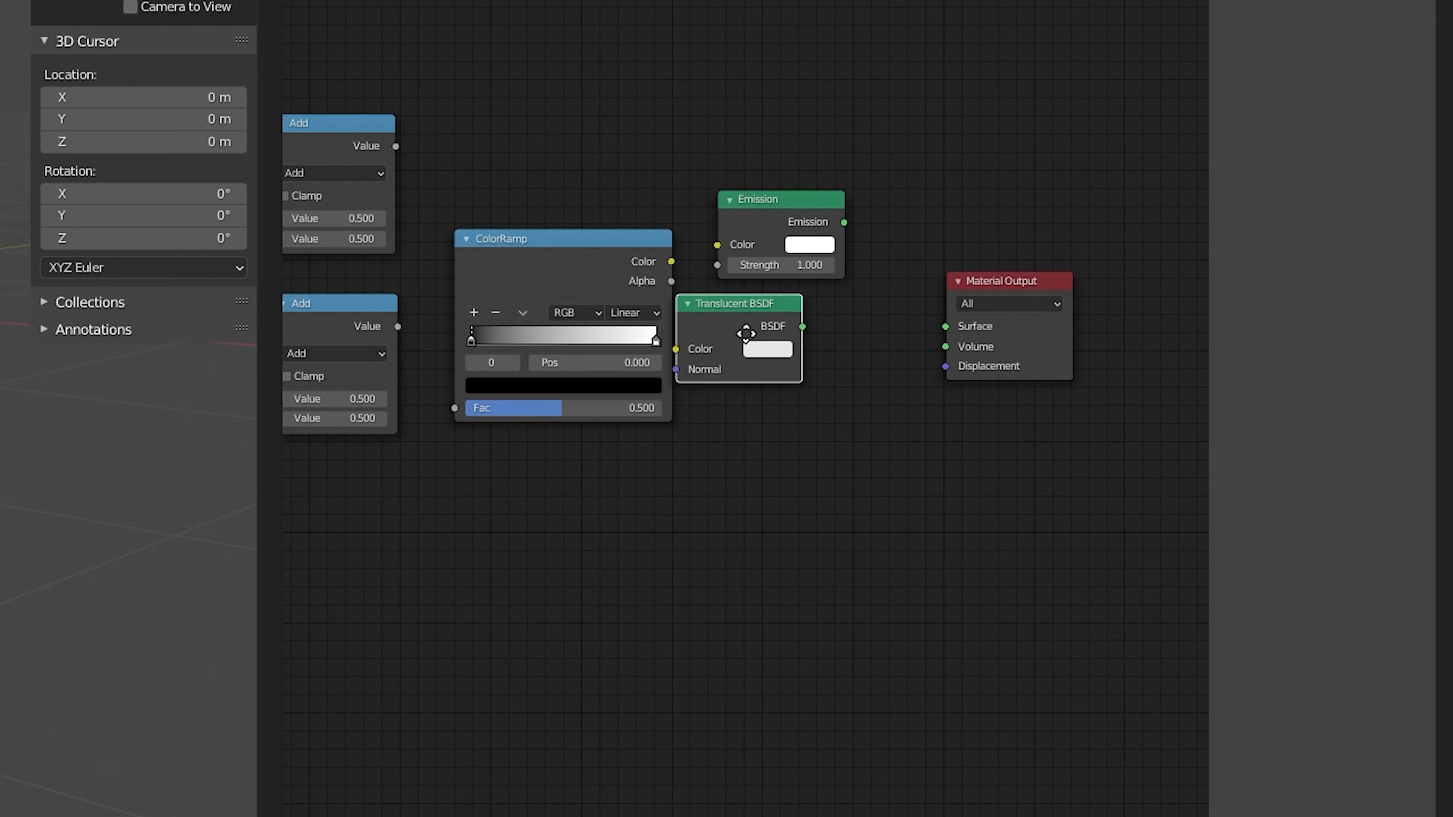
left_click(787, 346)
left_click(761, 446)
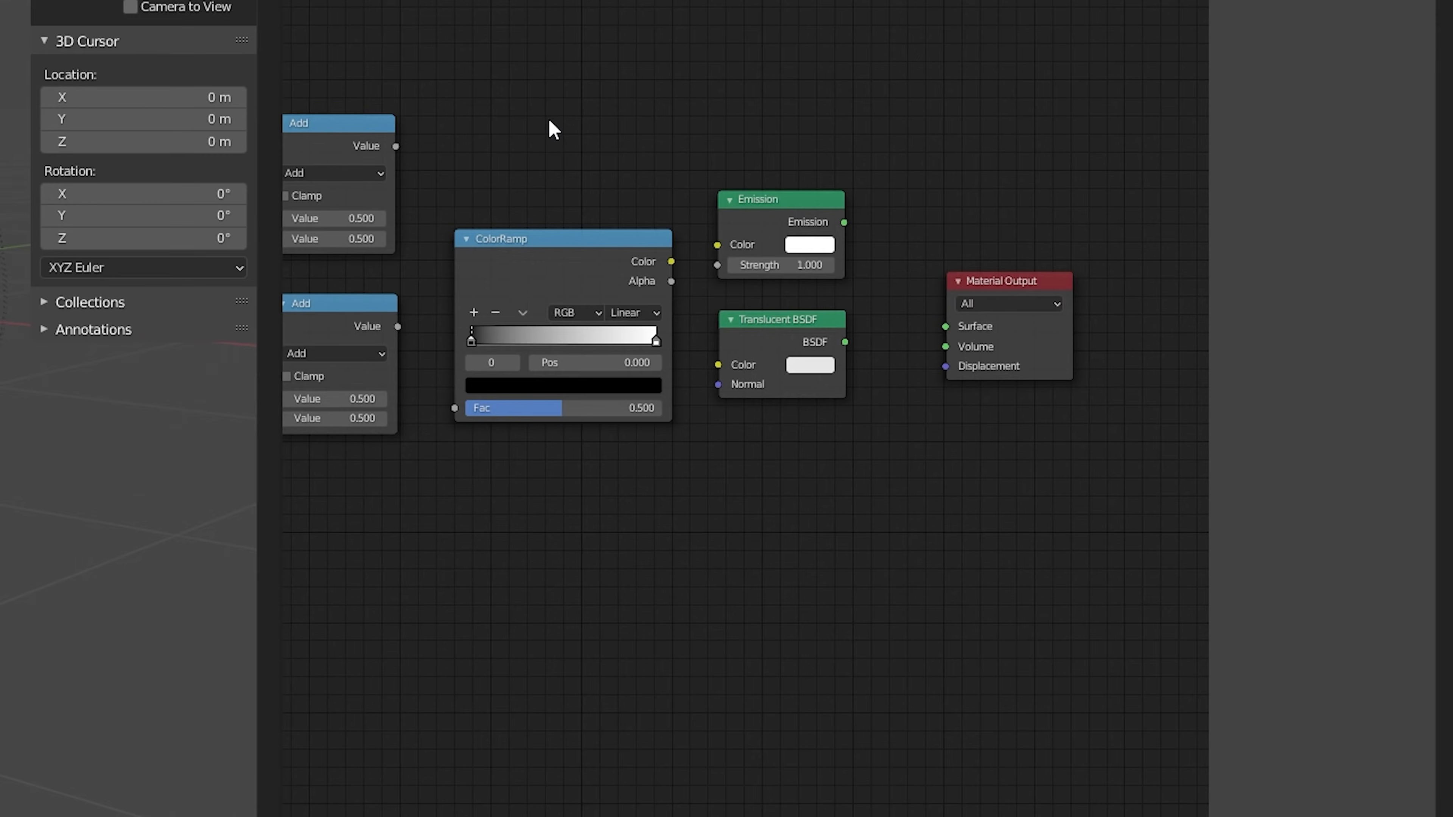
middle_click_drag(549, 123, 742, 82)
left_click_drag(509, 87, 707, 19)
Make room before the Material Output and add a Mix Shader node between it and the two shader nodes.
middle_click_drag(1181, 174, 746, 143)
left_click(768, 221)
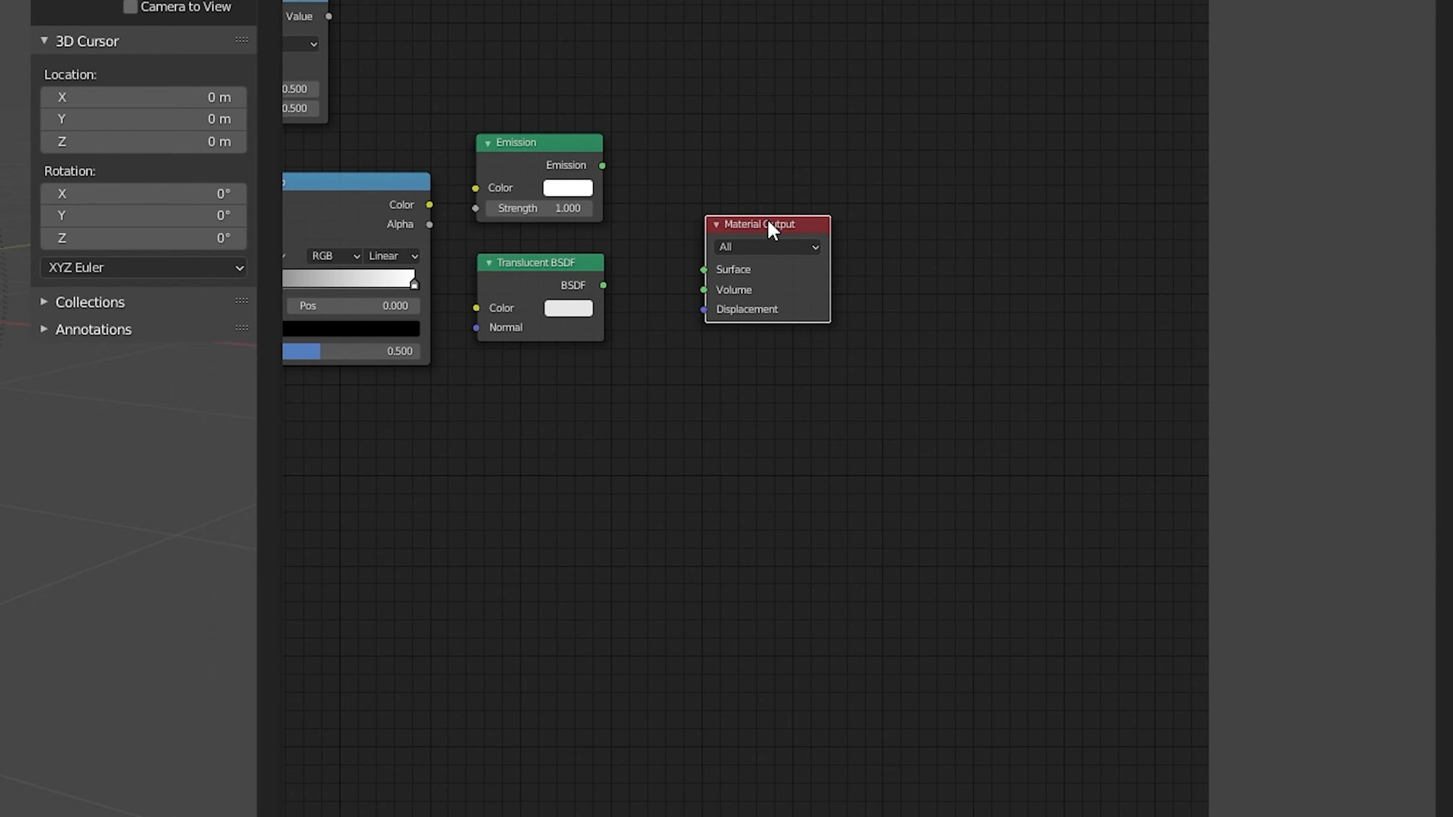
left_click_drag(772, 229, 912, 241)
key("shift+a")
left_click(721, 332)
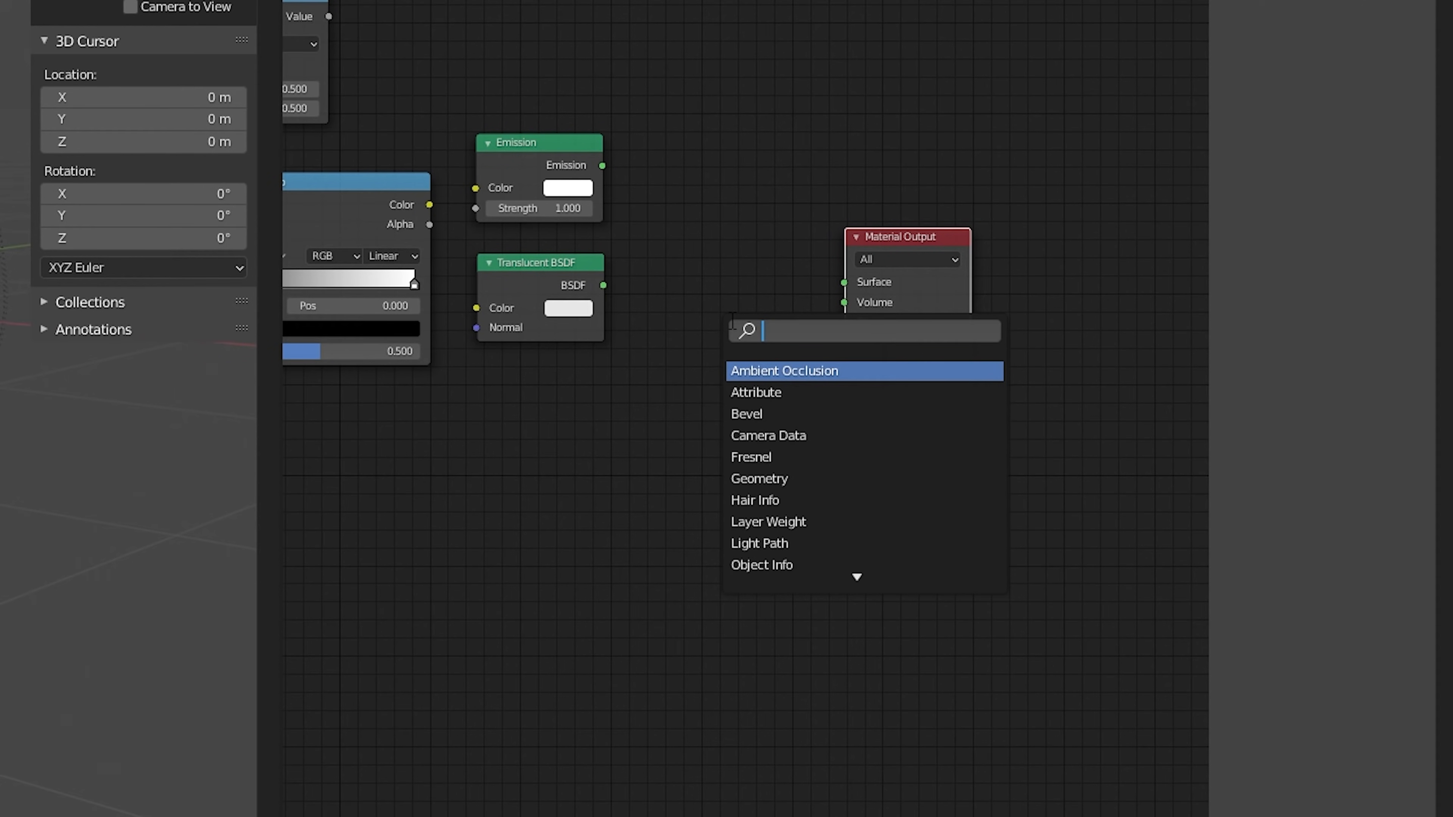
type("mix")
key("Return")
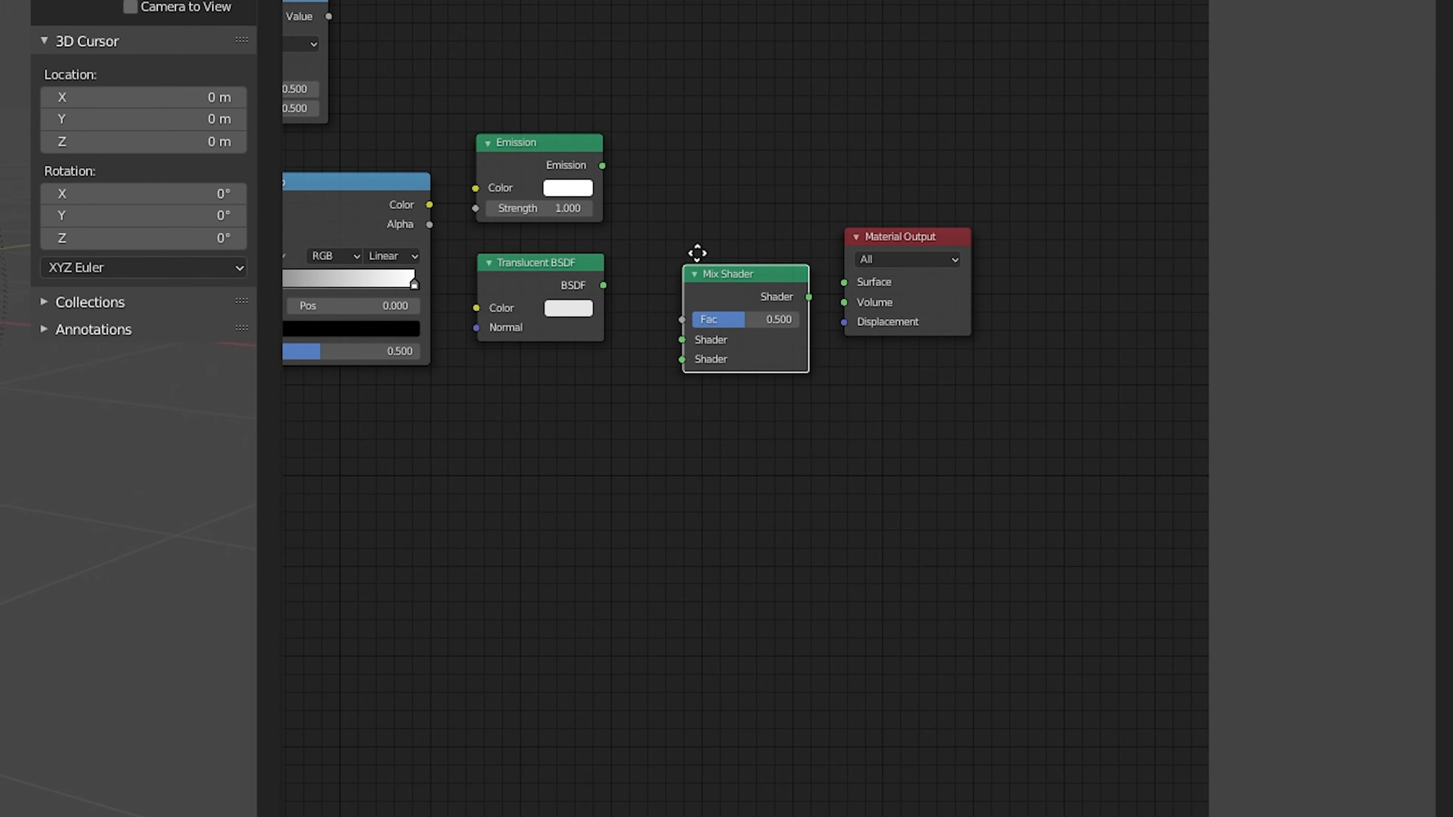
left_click(680, 194)
Connect Particle Info's Age and Lifetime to the lower Math node's two values and set its operation to Divide.
scroll(875, 6, "left", 10)
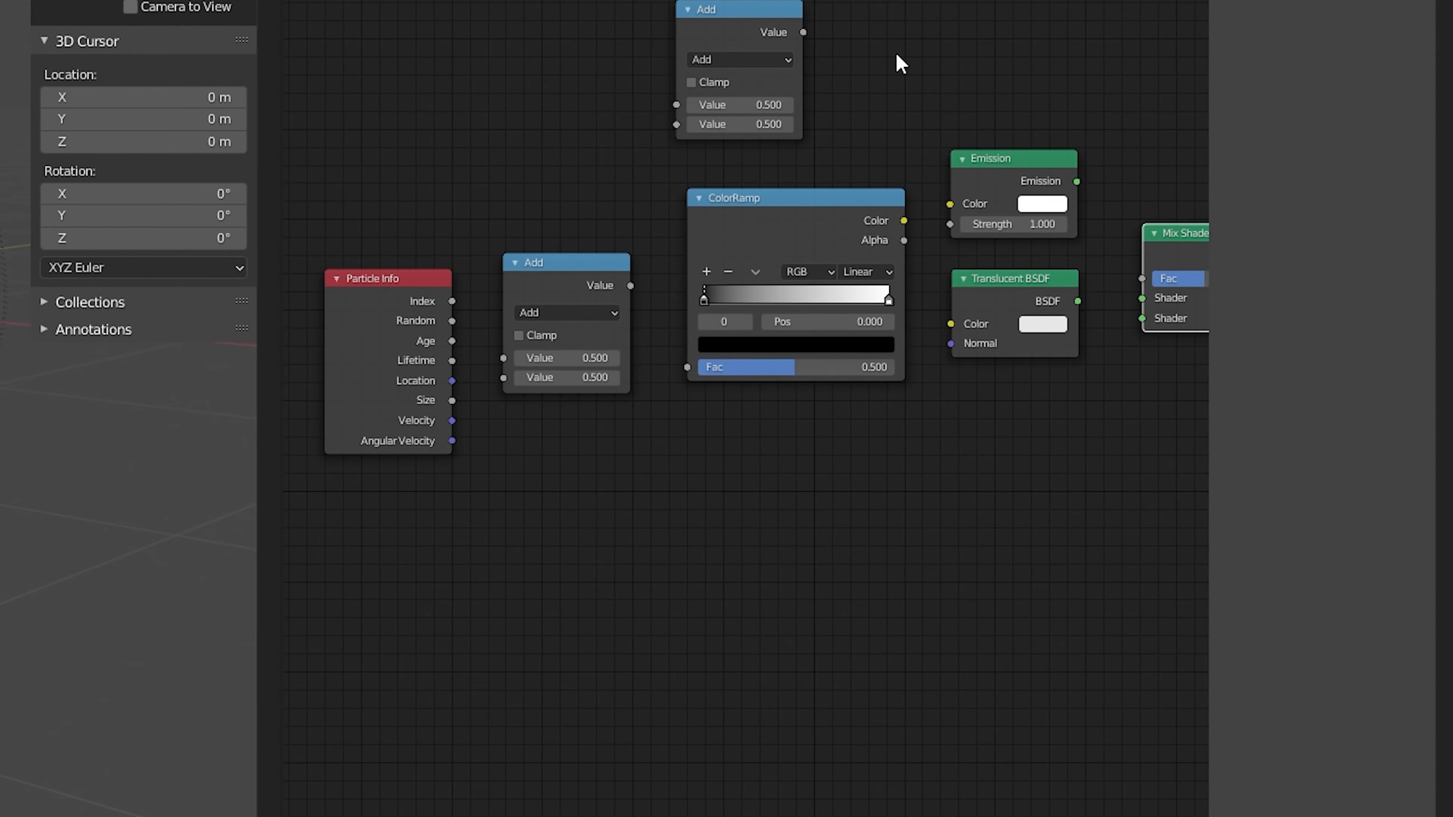
left_click_drag(452, 361, 504, 358)
left_click_drag(568, 261, 567, 205)
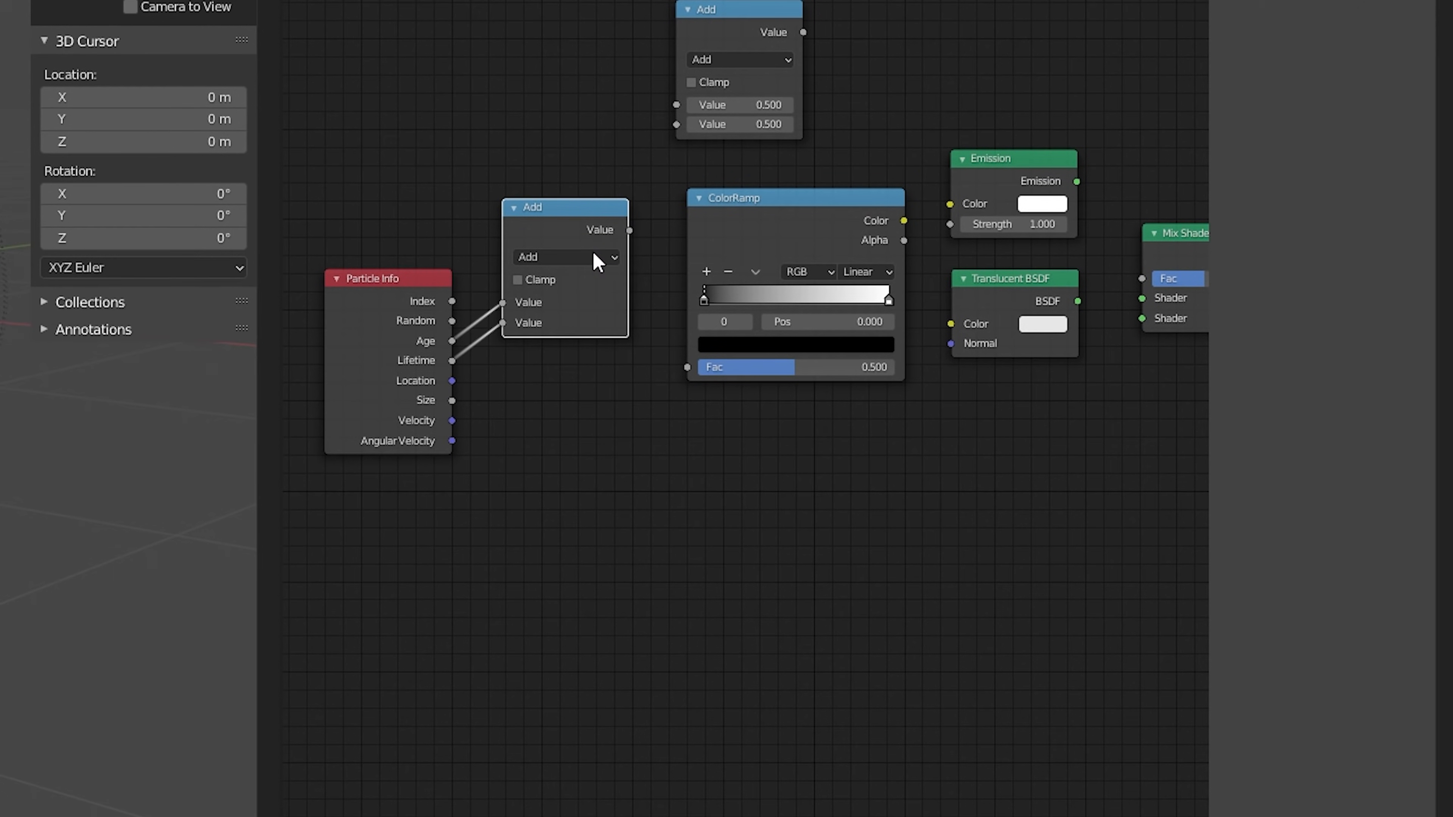
left_click(597, 262)
left_click(555, 378)
Feed the Divide result into the upper Math node, set that node to Multiply, and link Divide to the ColorRamp's Fac.
left_click_drag(589, 210, 677, 100)
left_click(738, 59)
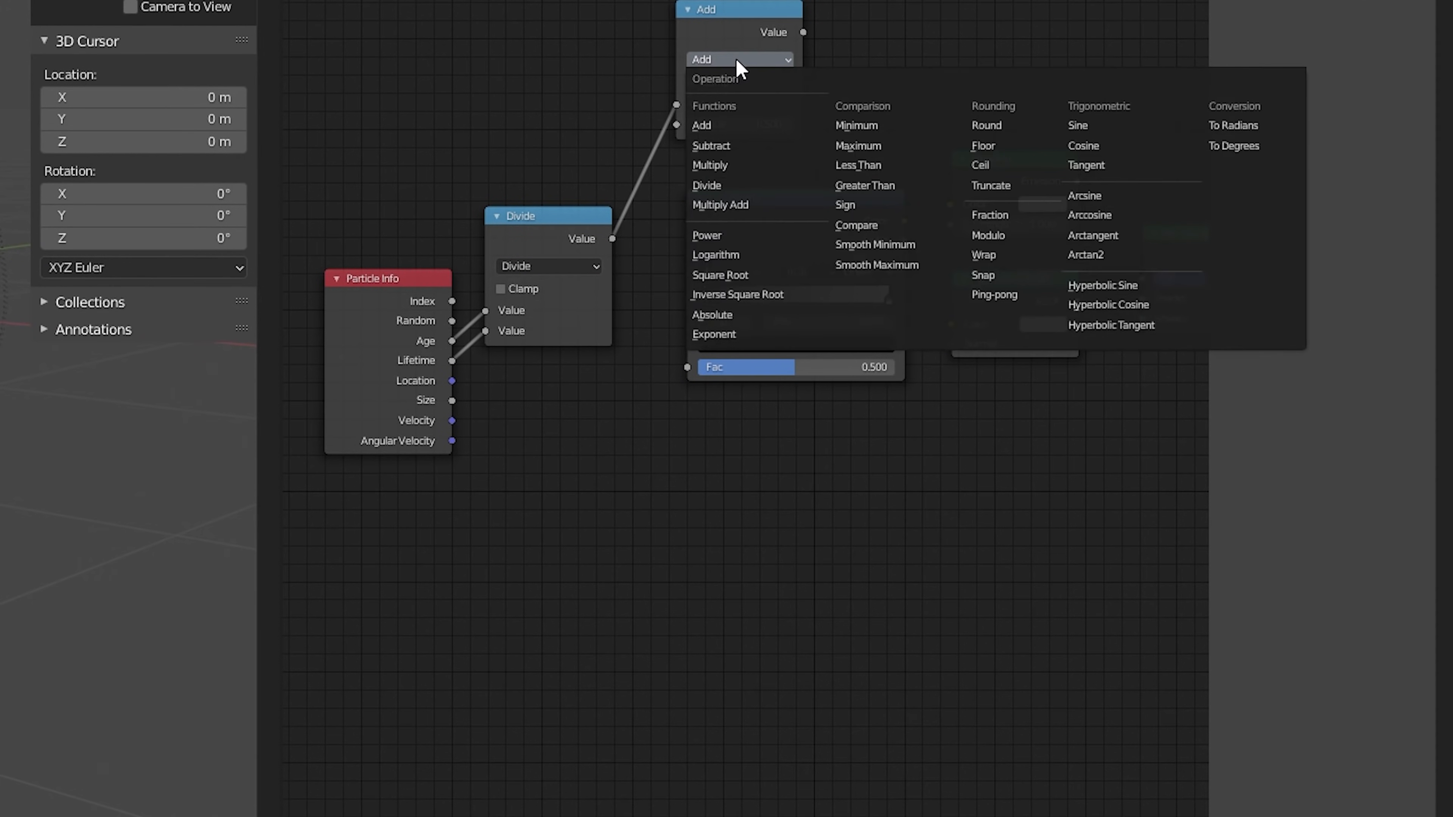
middle_click_drag(874, 106, 613, 147)
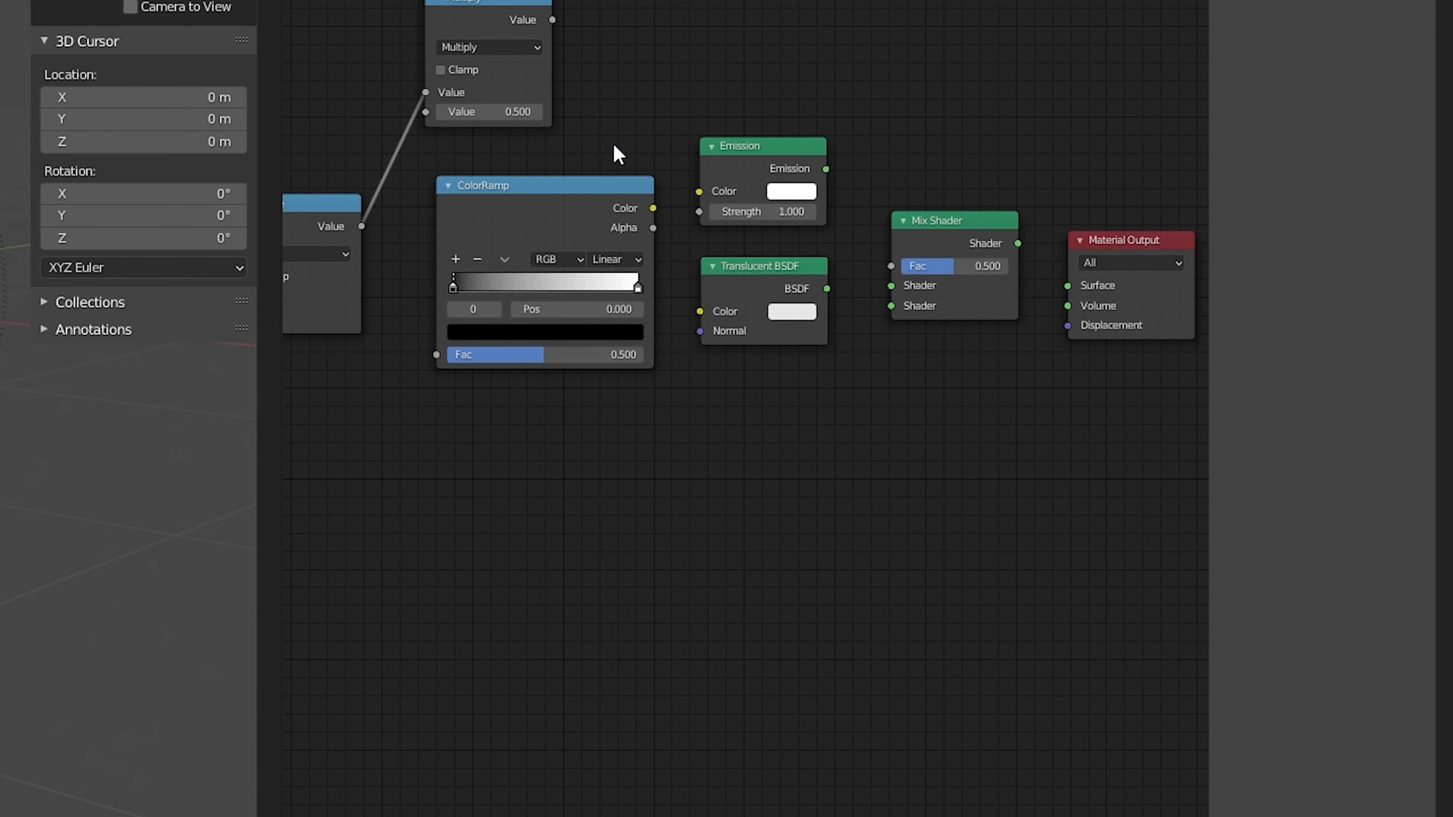
left_click_drag(572, 202, 562, 198)
left_click_drag(361, 226, 424, 360)
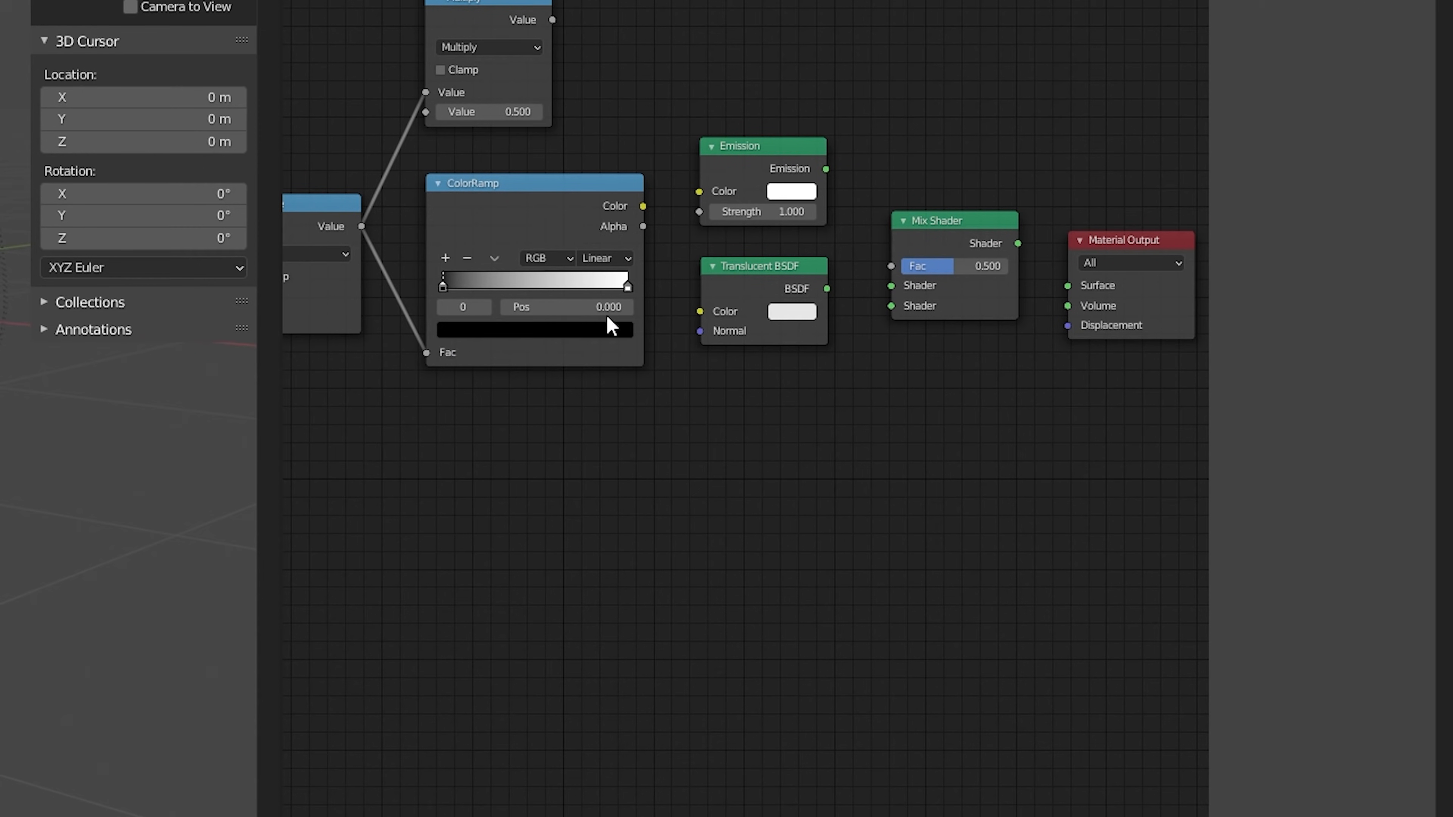
Link the ColorRamp's Color to the Emission Color, then move the white stop to position 0.245 and recolor it cyan.
left_click_drag(643, 207, 698, 191)
left_click(627, 286)
left_click_drag(623, 286, 477, 286)
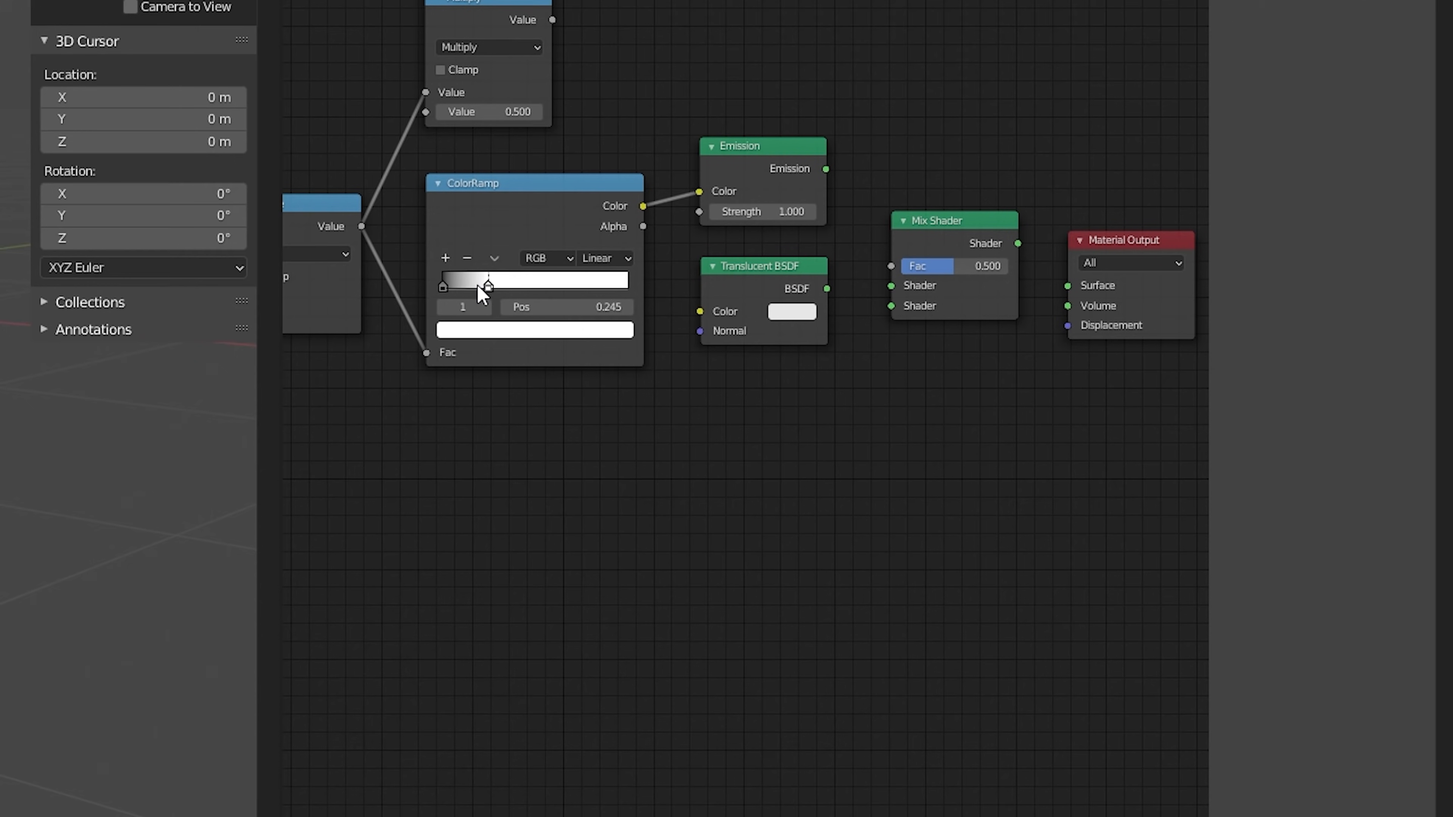
left_click(513, 332)
left_click_drag(528, 130, 515, 74)
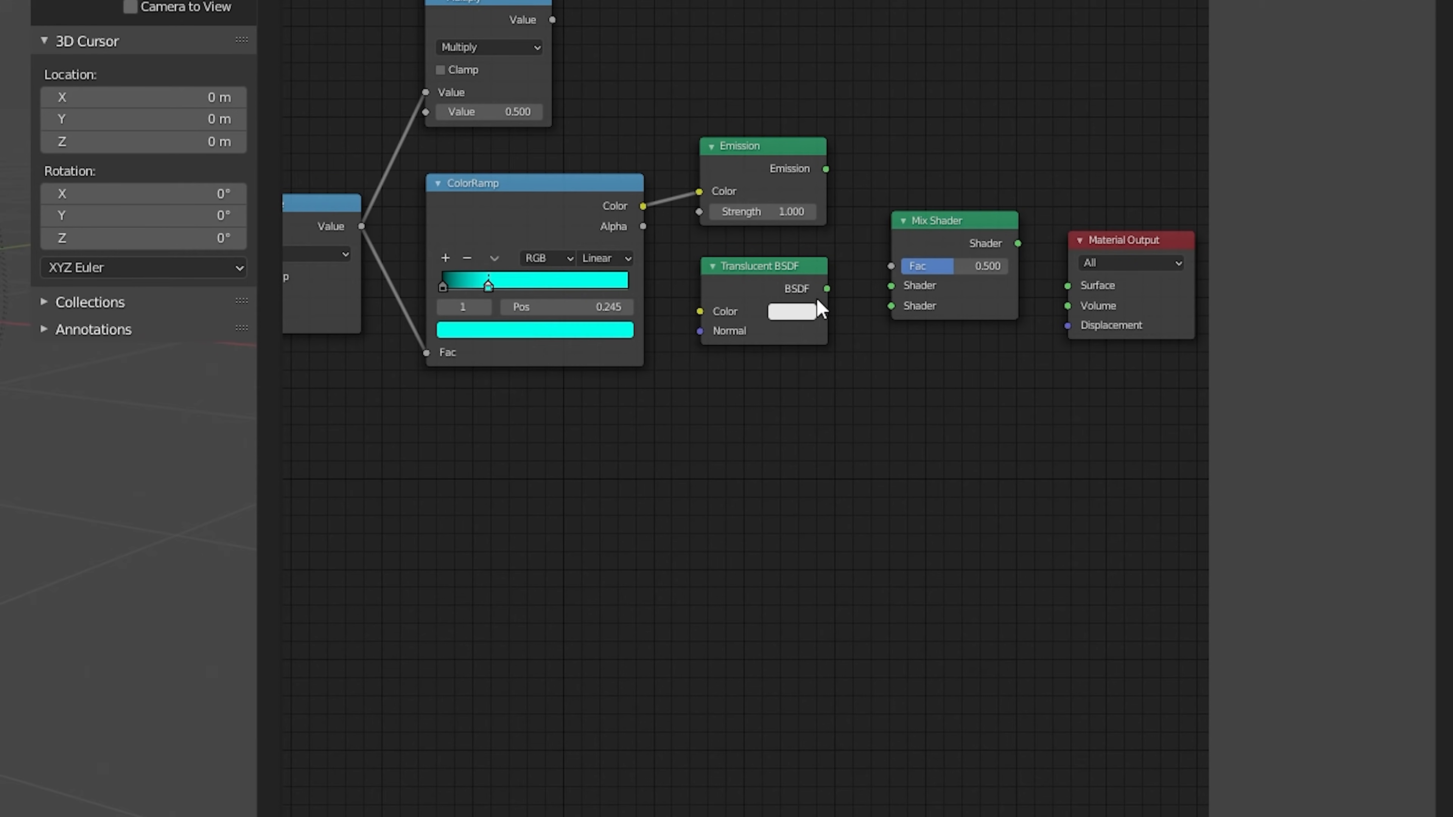
Raise the Mix Shader, feed it Multiply as Fac with Emission and Translucent BSDF as shaders, and link it to the Material Output's Surface.
left_click_drag(930, 218, 925, 119)
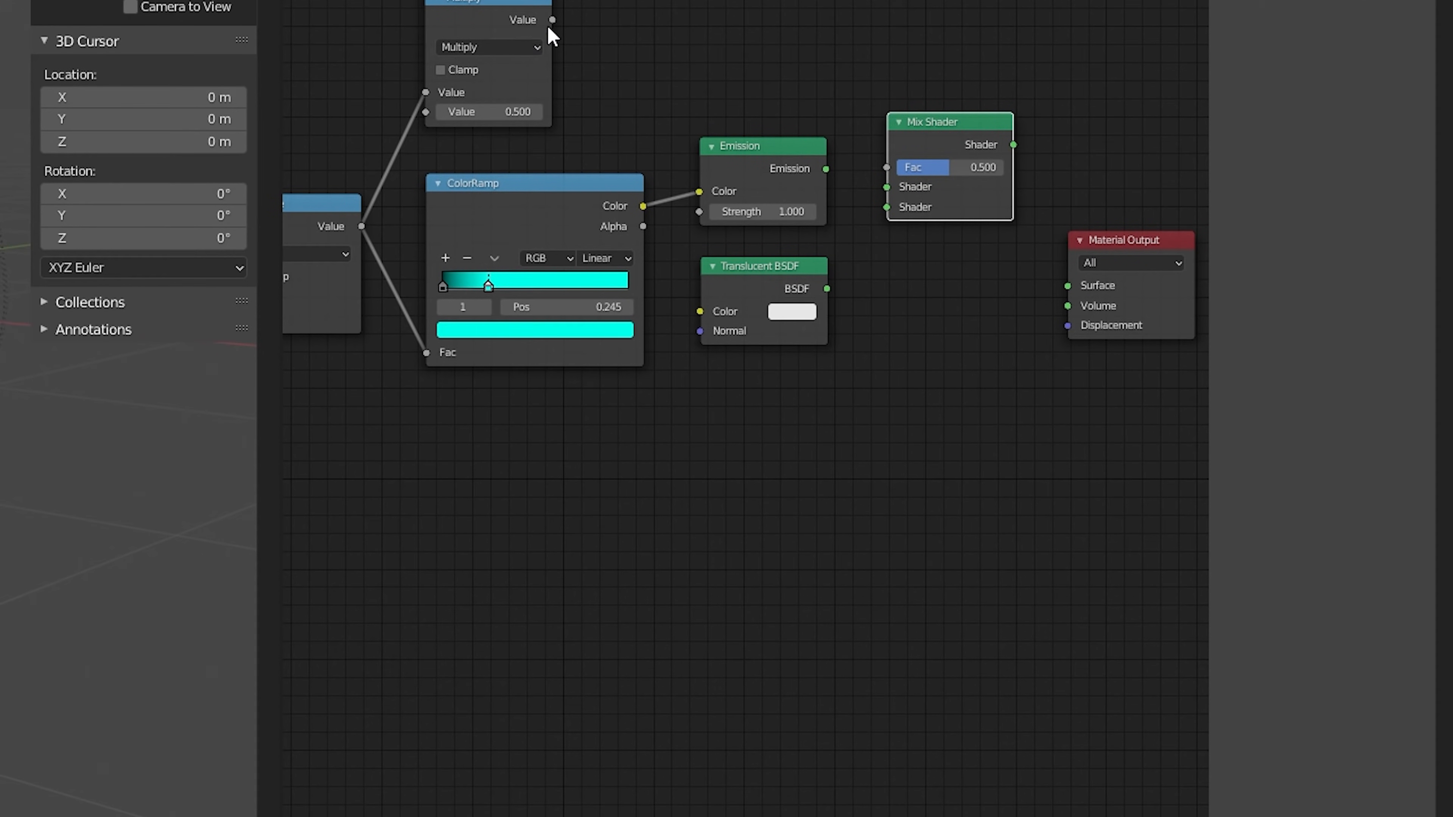
left_click_drag(552, 19, 888, 167)
left_click_drag(939, 123, 934, 66)
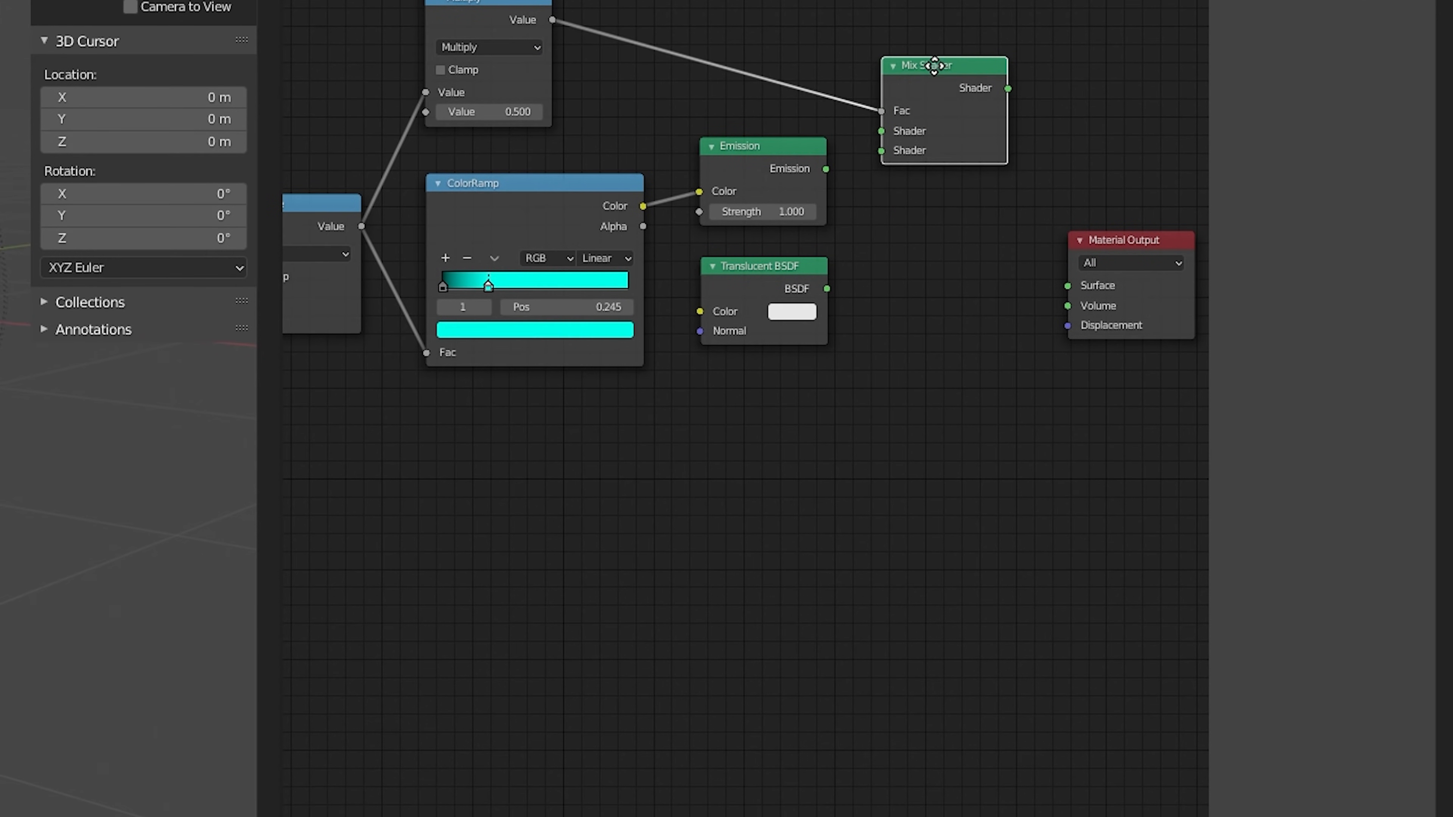
left_click_drag(826, 169, 878, 131)
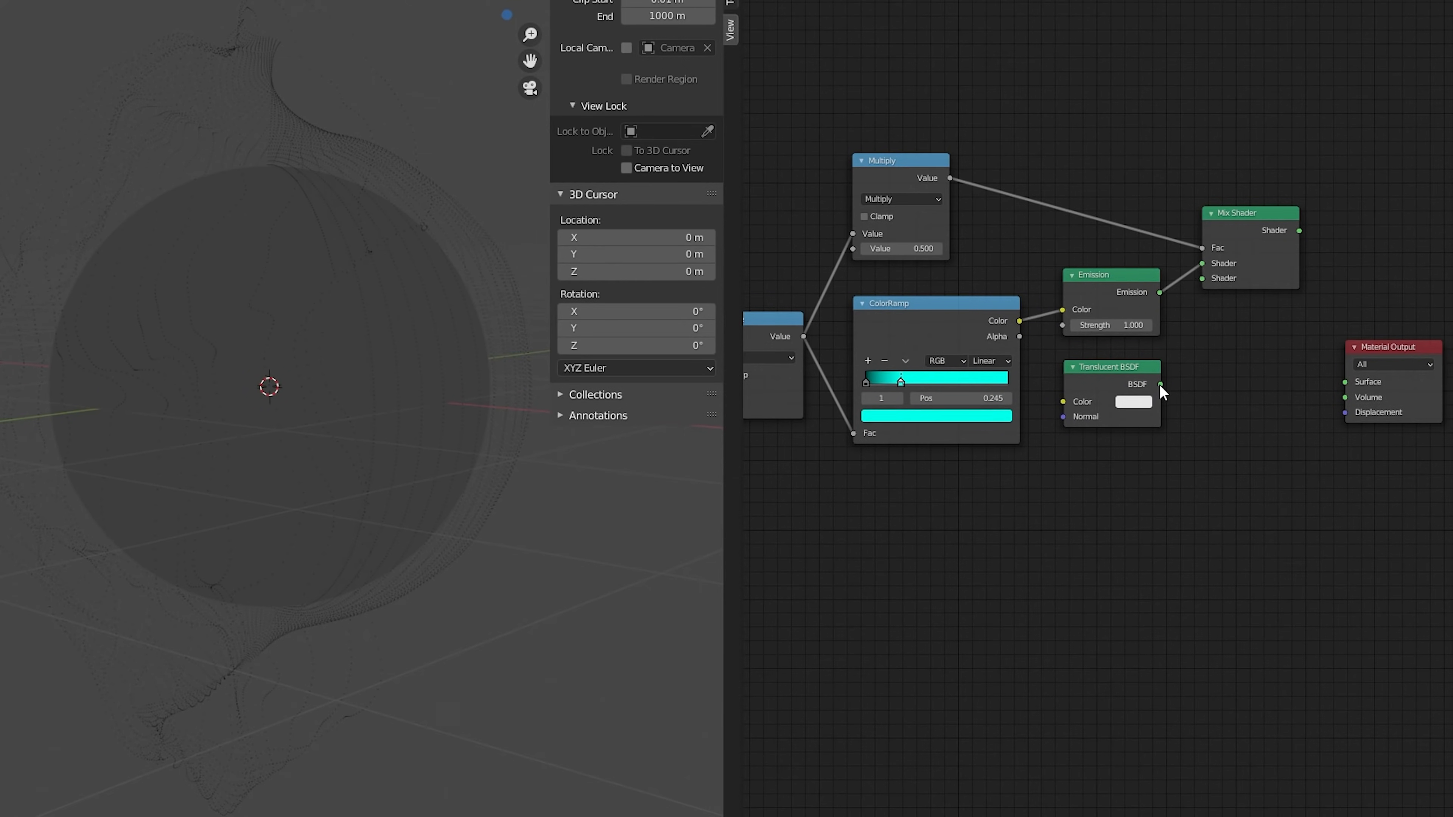
left_click_drag(1160, 384, 1203, 279)
left_click_drag(1299, 231, 1344, 381)
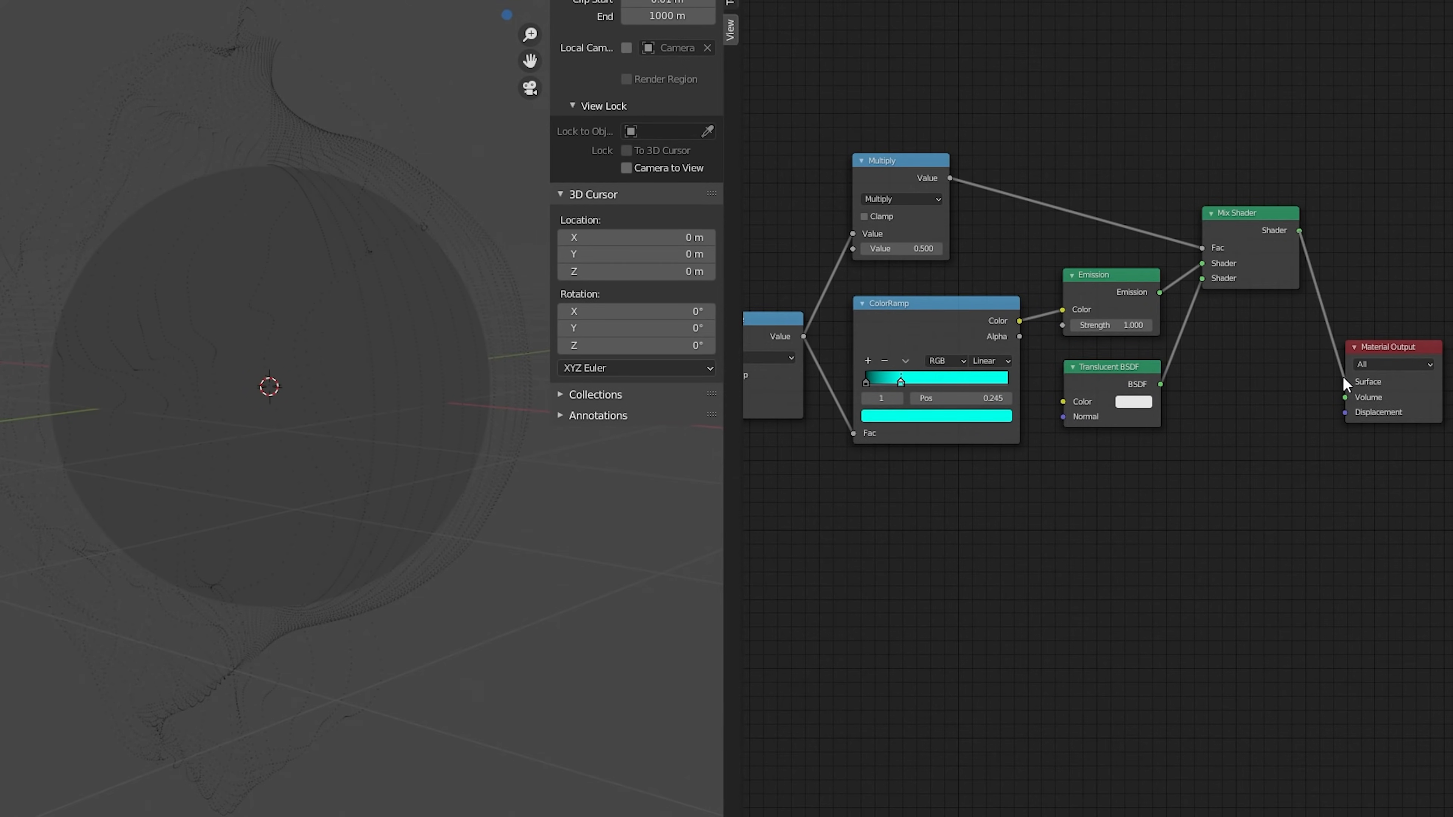
Set the Multiply node's value to 1.1 and align the Material Output beside the Mix Shader.
left_click(922, 250)
type("1")
key("Return")
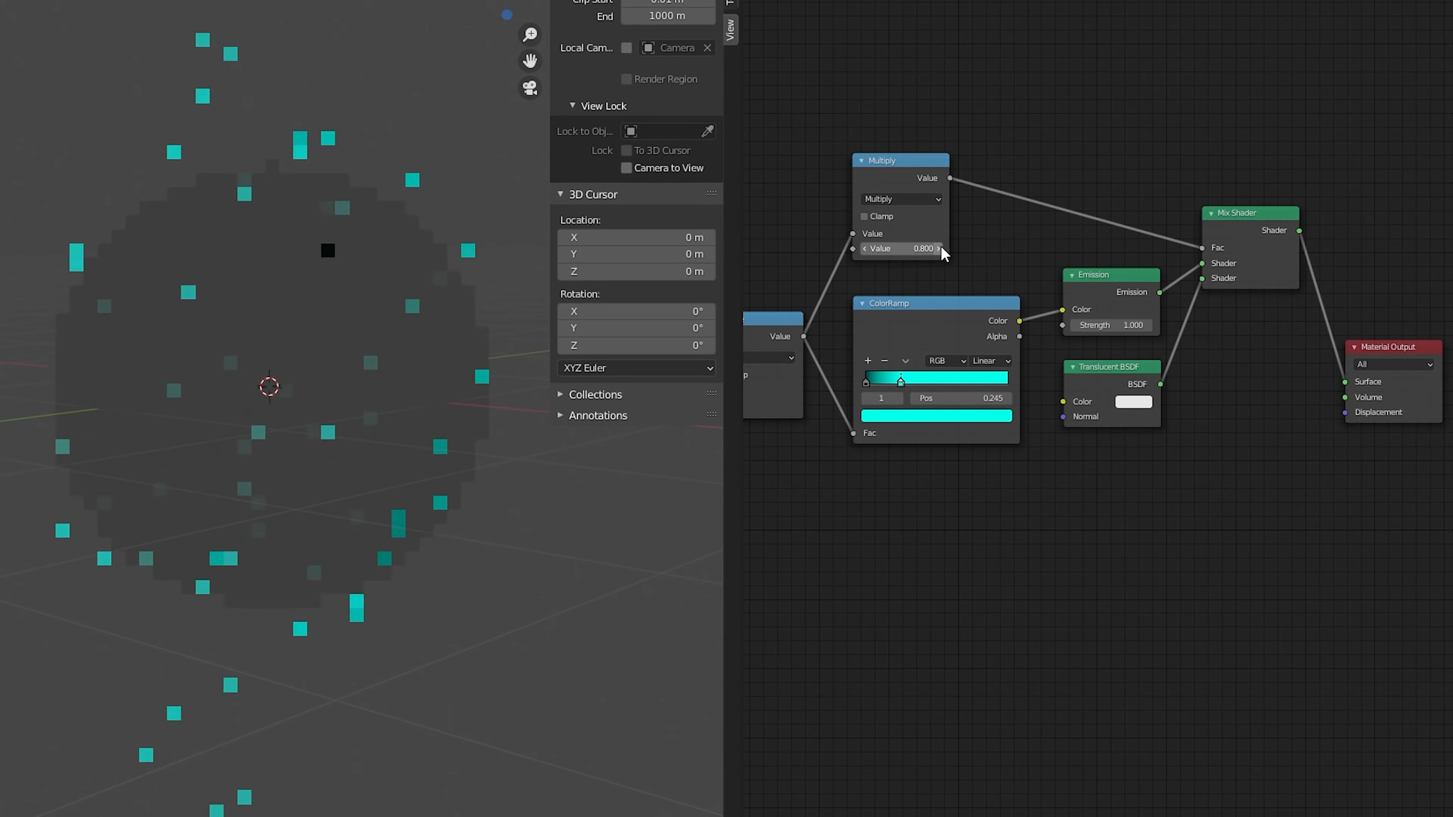
left_click(939, 248)
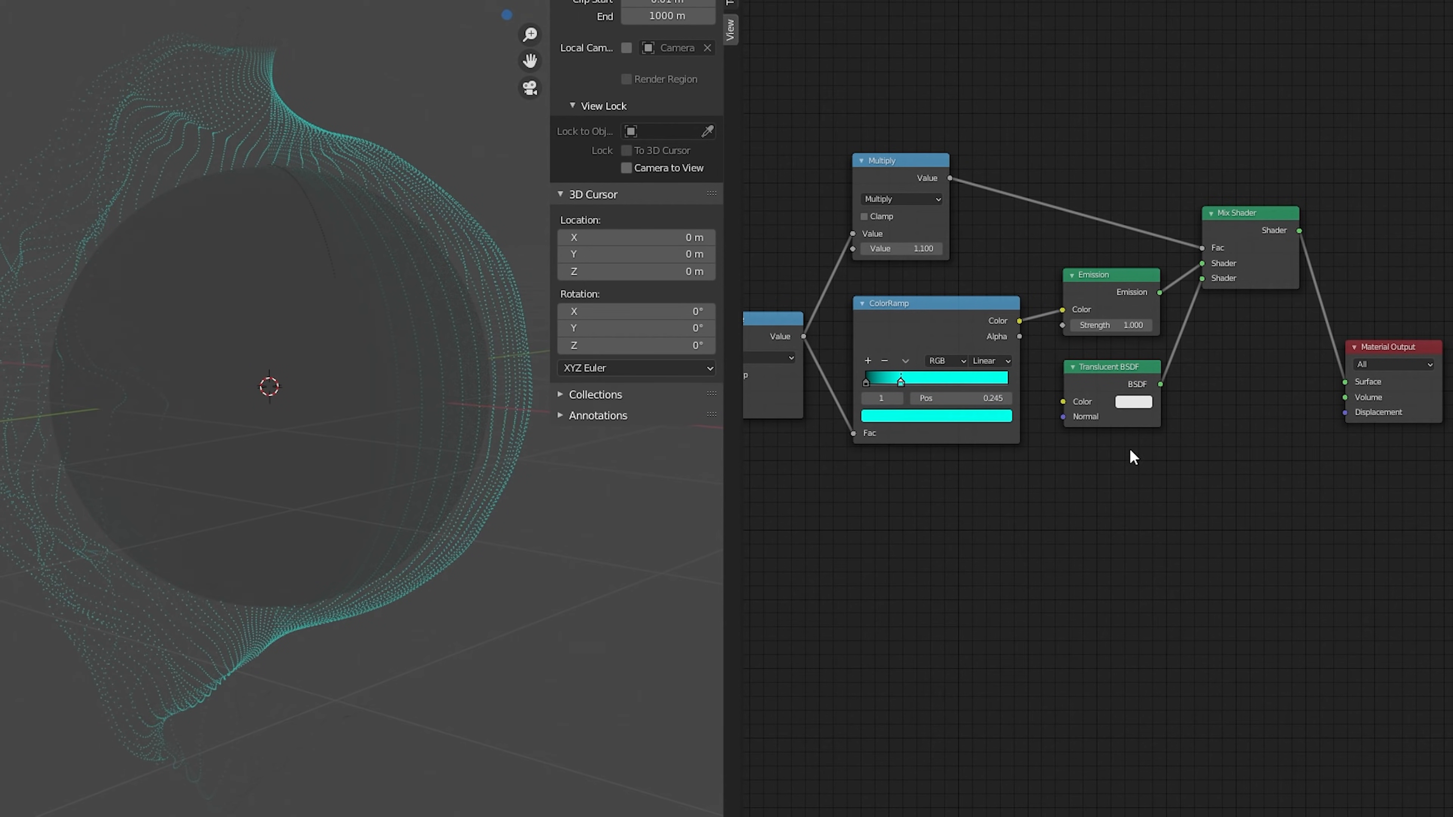
middle_click_drag(1281, 448, 1190, 444)
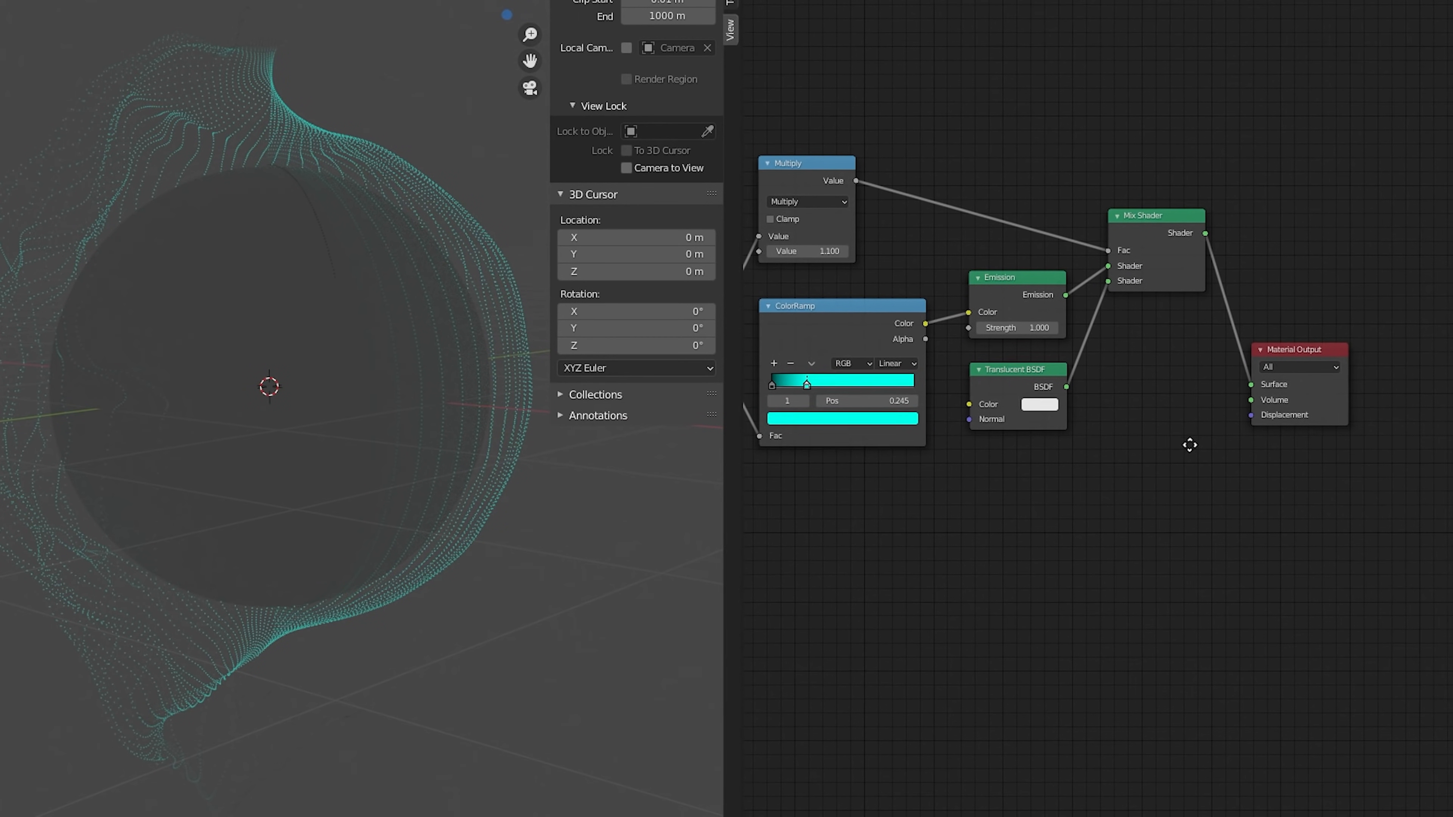
left_click_drag(1320, 360, 1324, 222)
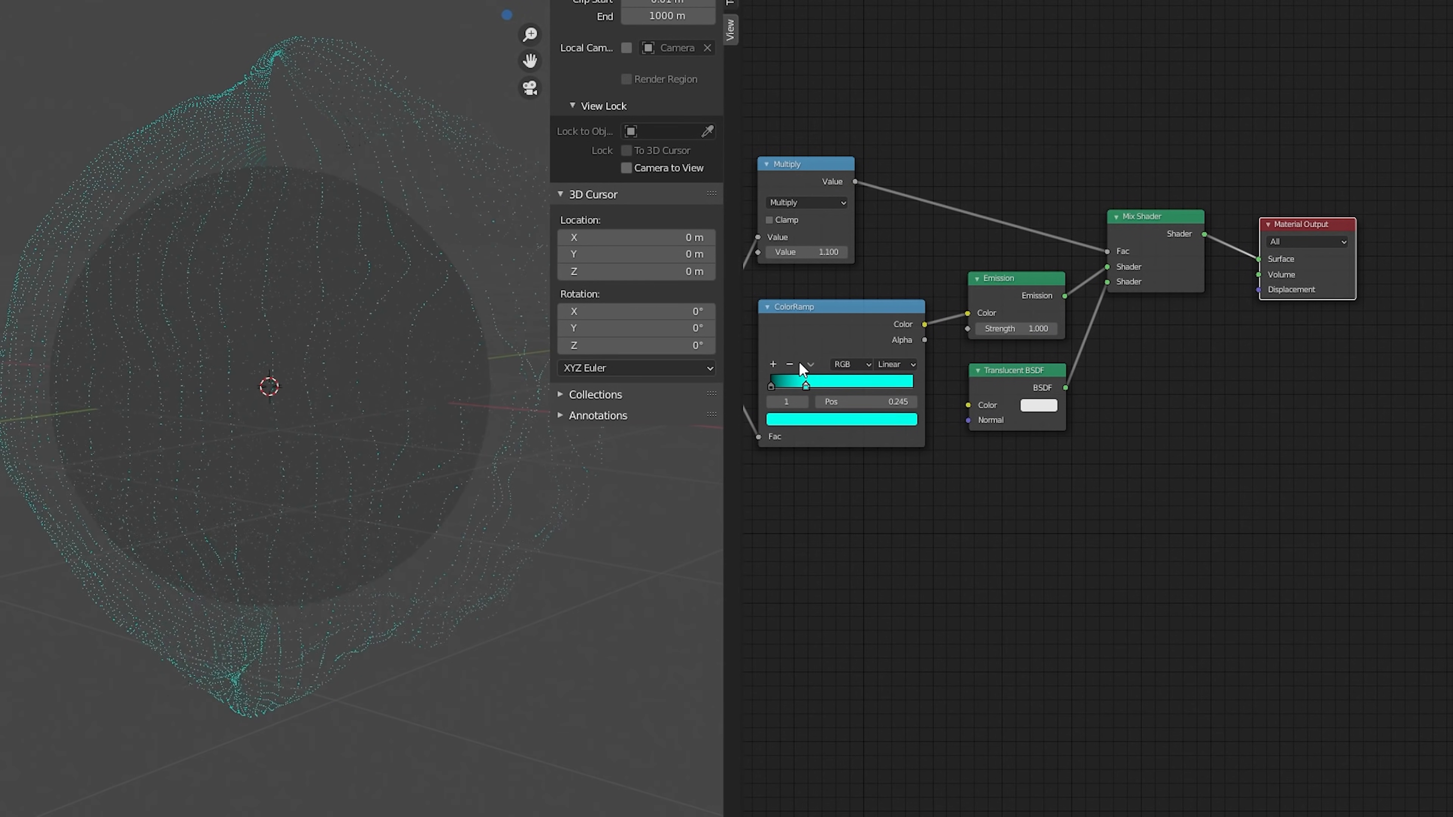
Try a third, dark blue stop on the ColorRamp at different positions and delete it.
left_click(772, 364)
left_click_drag(791, 388, 954, 447)
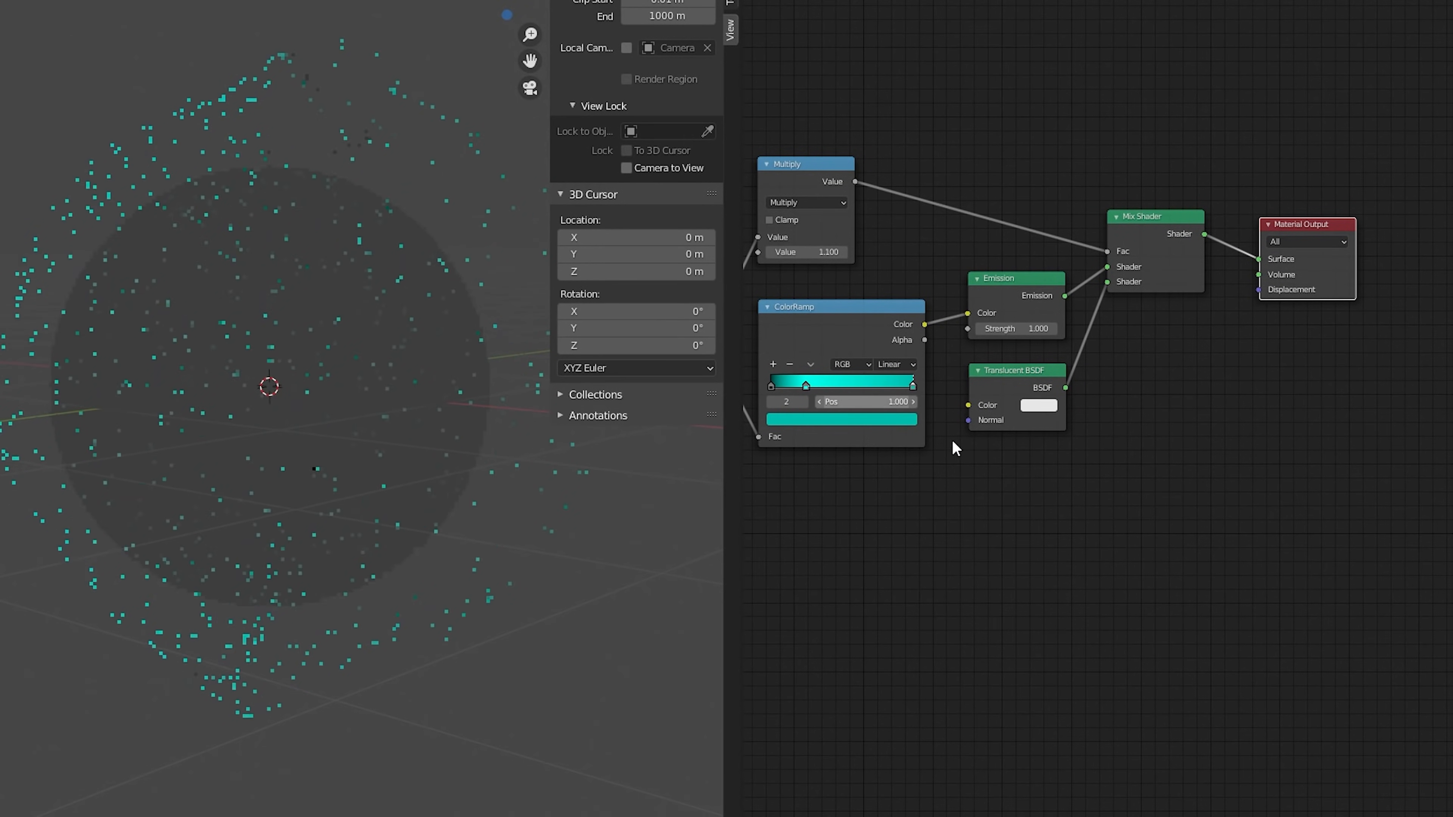
left_click(913, 421)
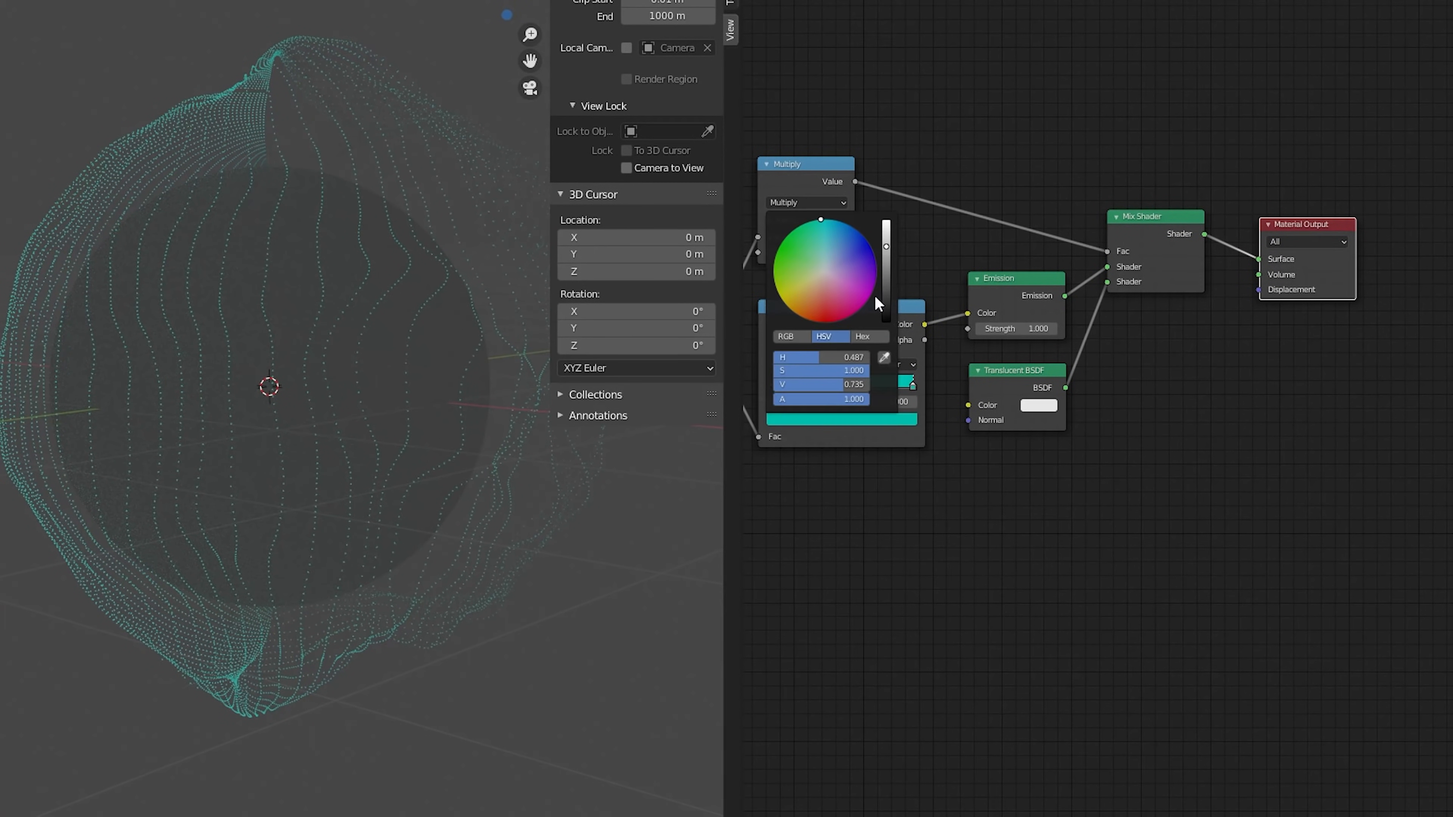
left_click(868, 237)
left_click(878, 595)
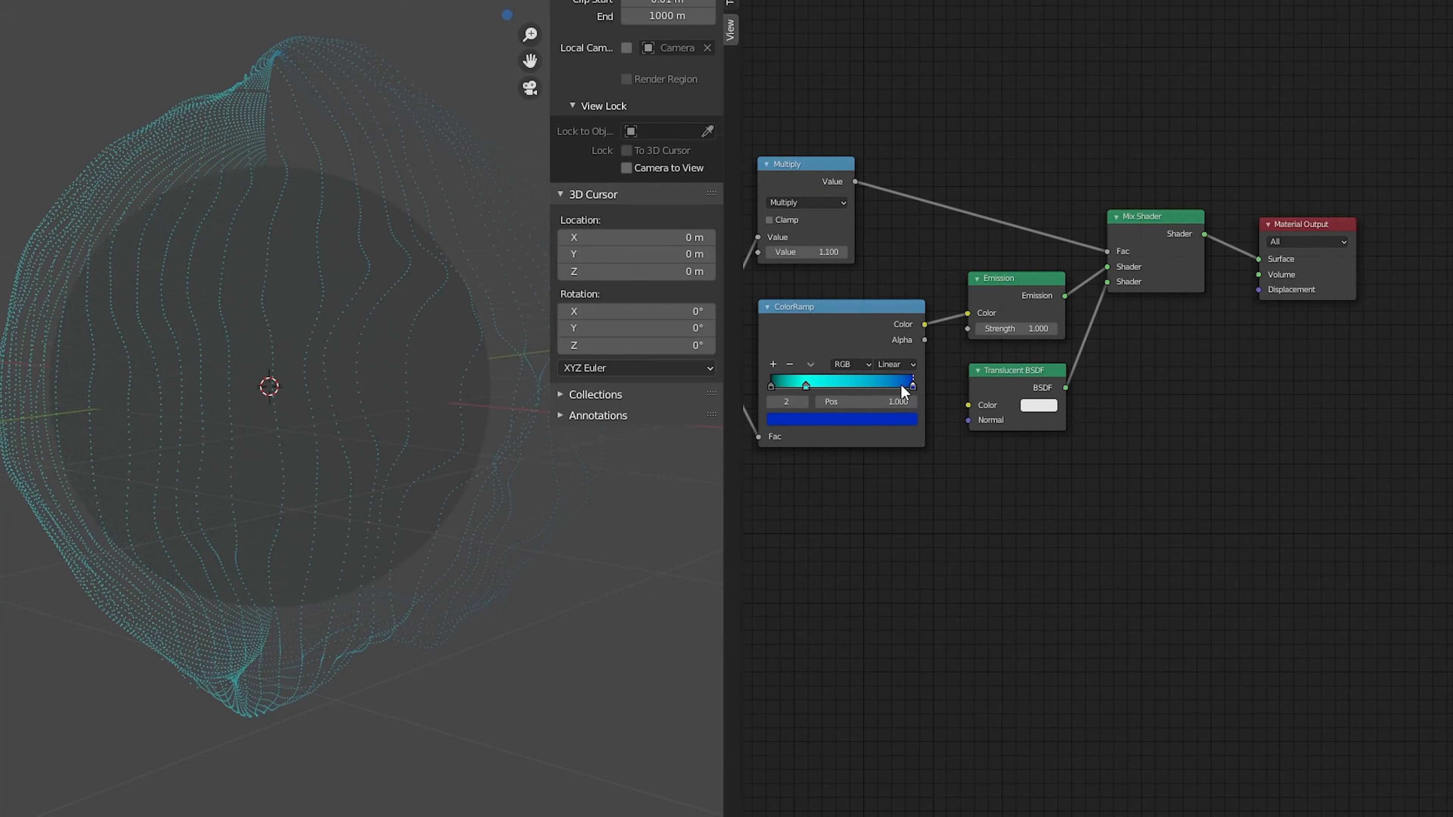
left_click_drag(911, 386, 830, 387)
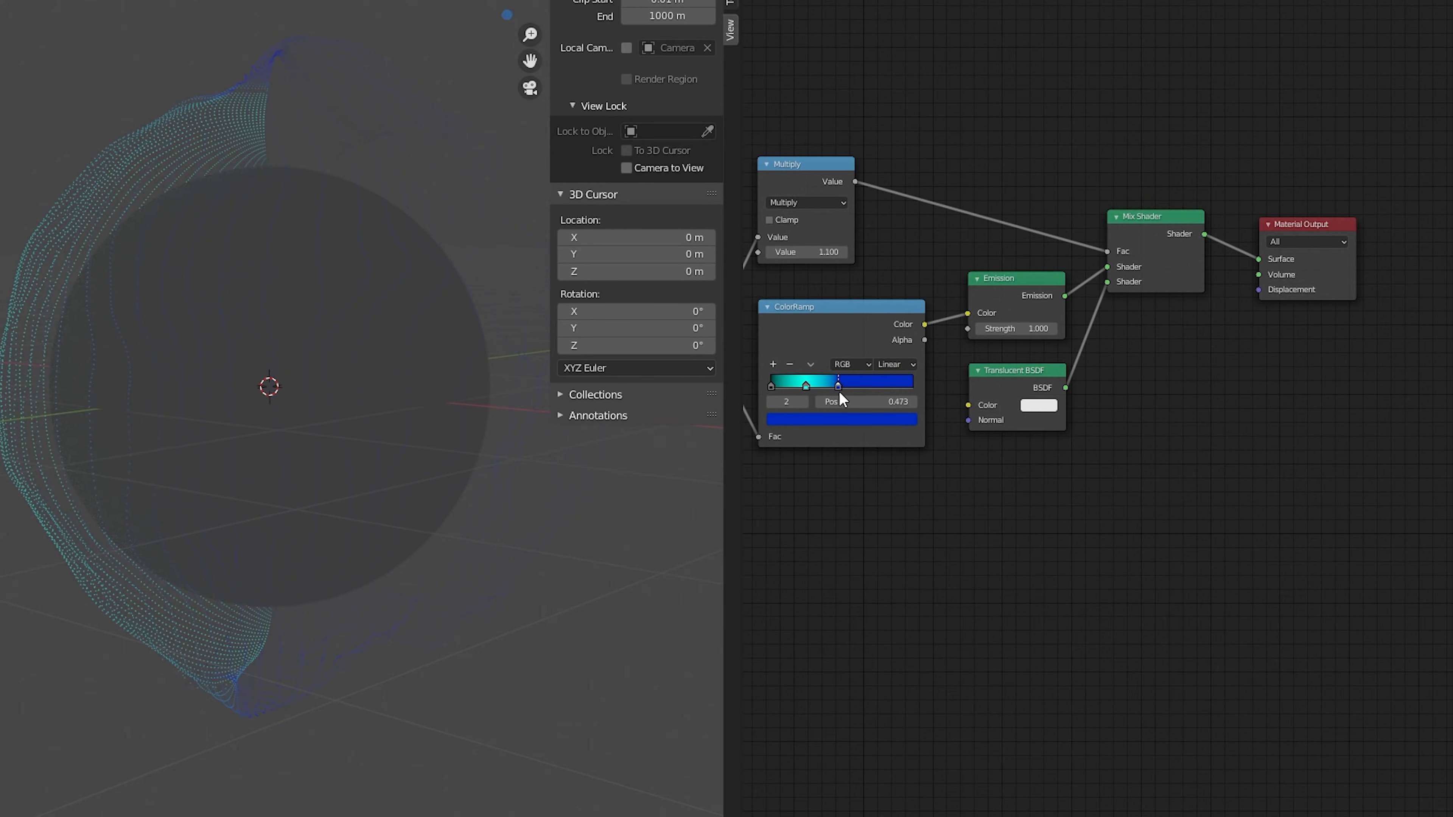
left_click_drag(839, 385, 968, 388)
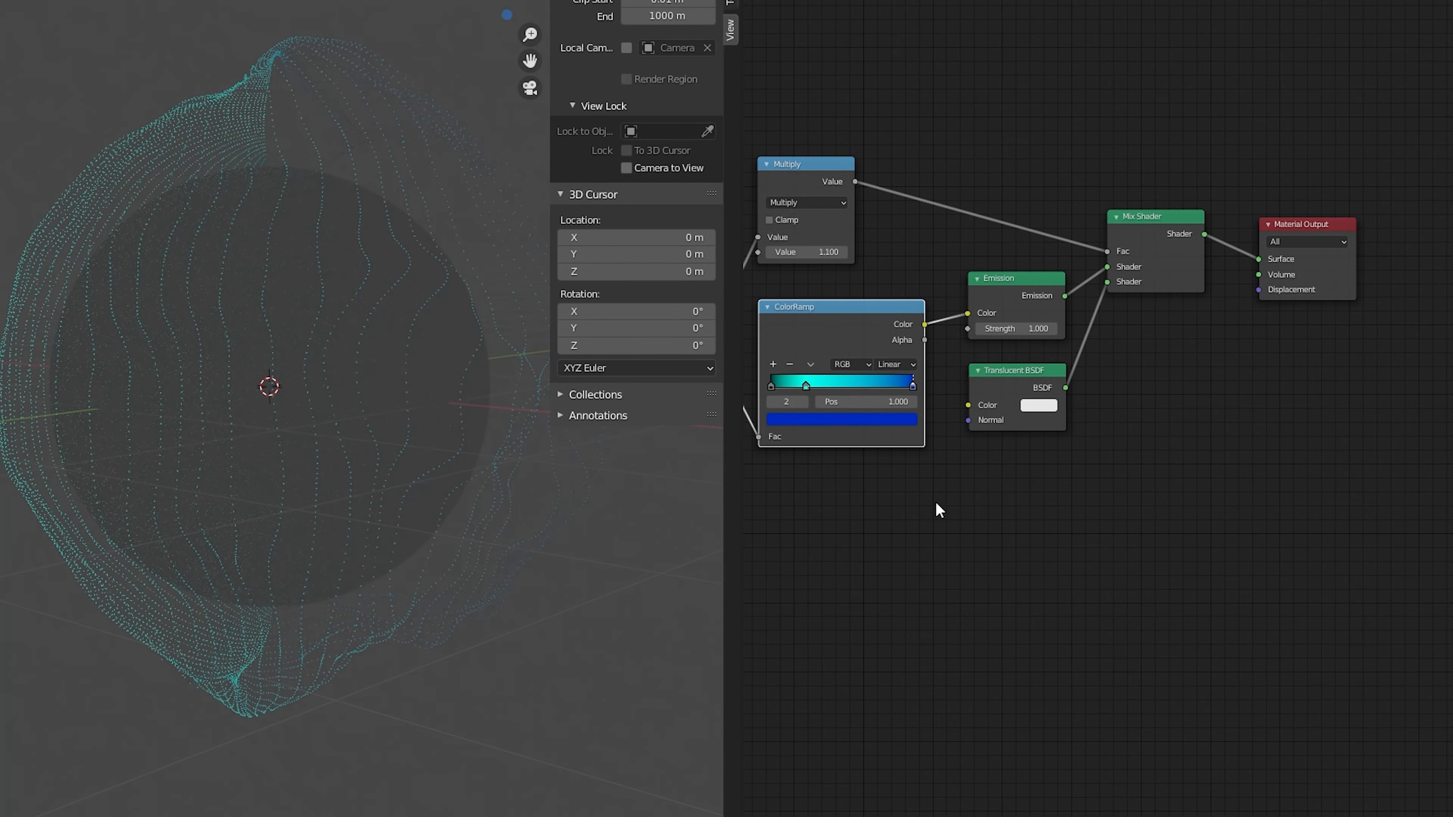
left_click(789, 363)
Set the Emission strength to 10 and go to frame 24 of the animation.
left_click(1024, 329)
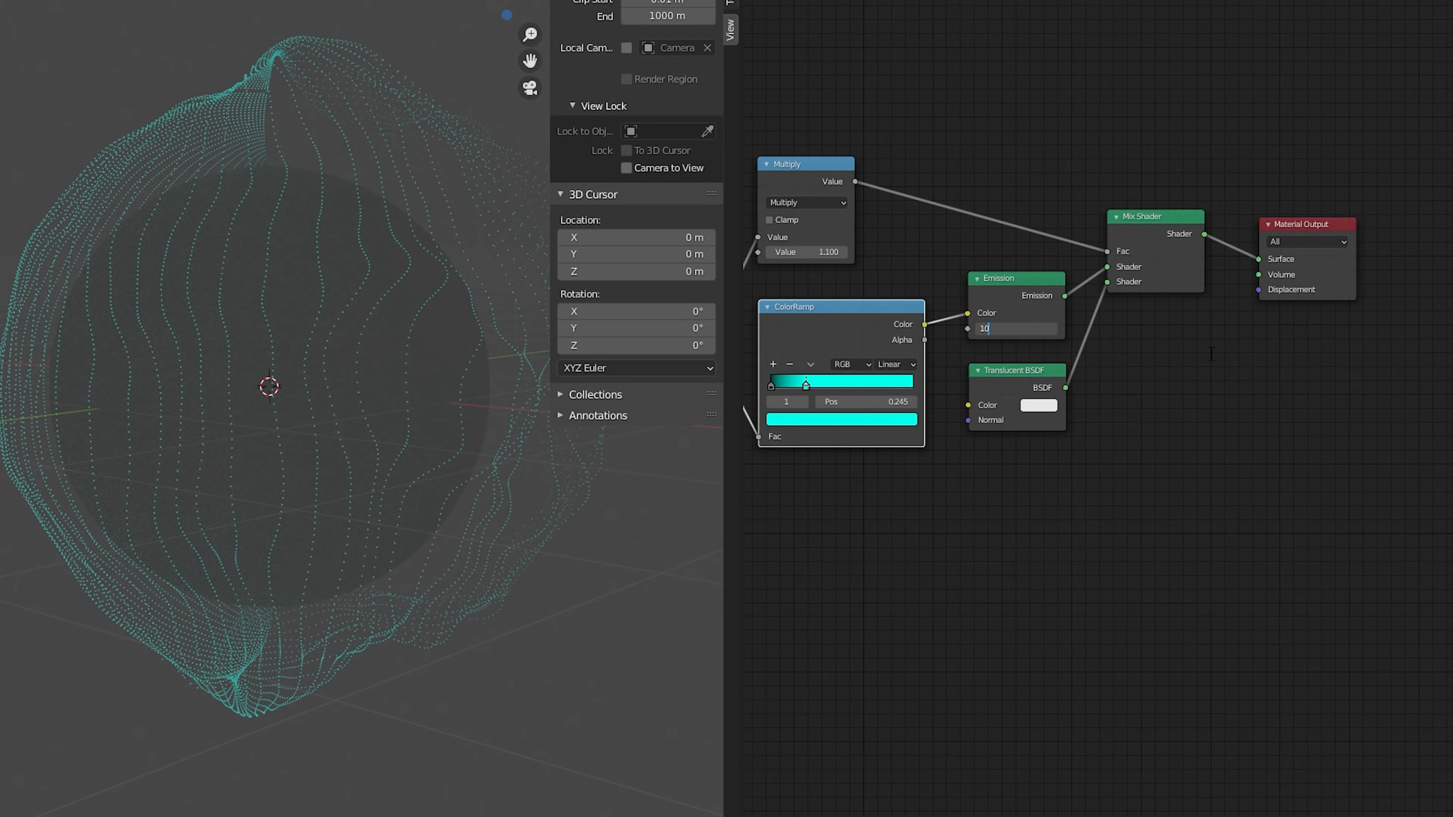
key("Return")
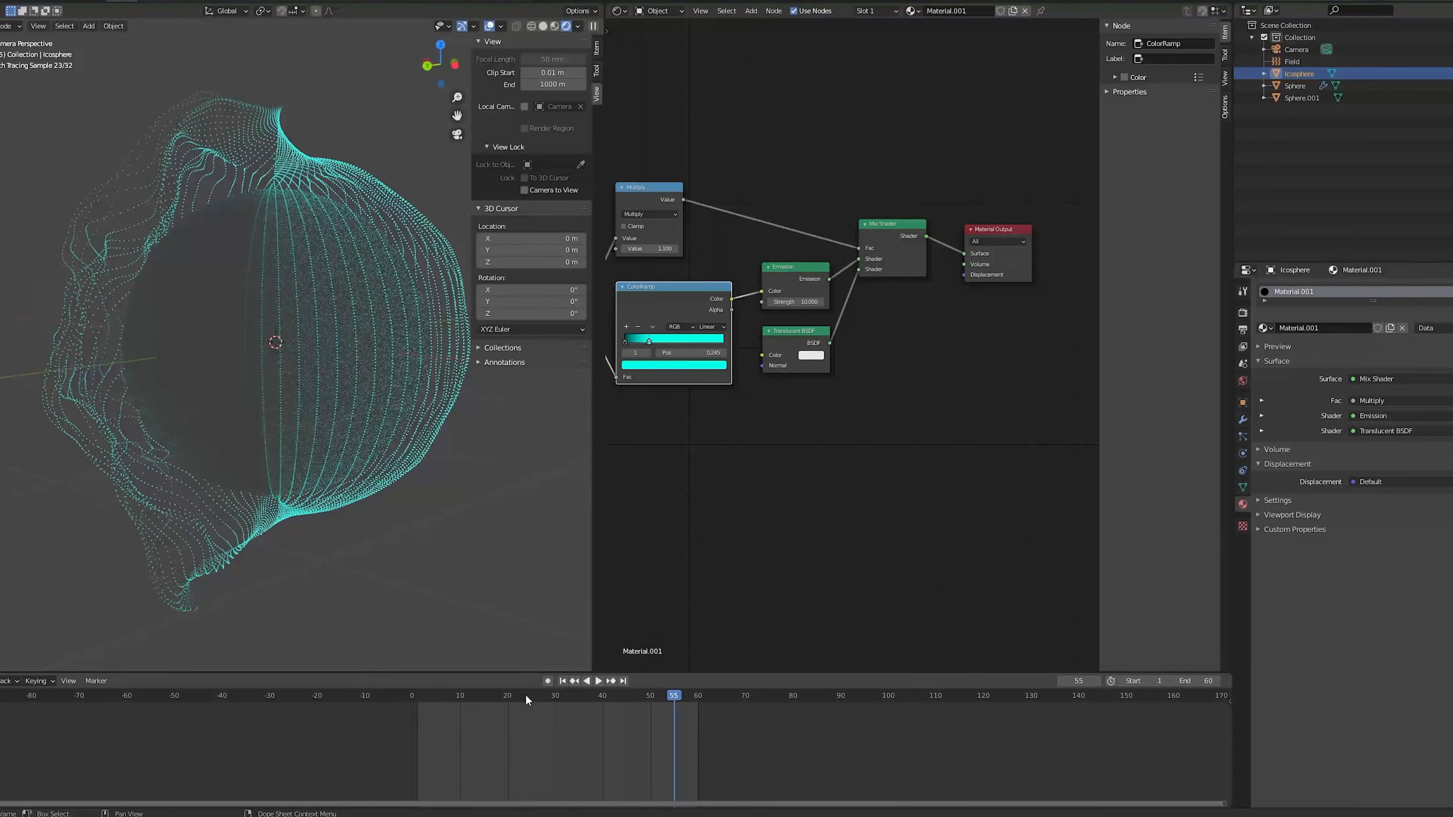
left_click(525, 694)
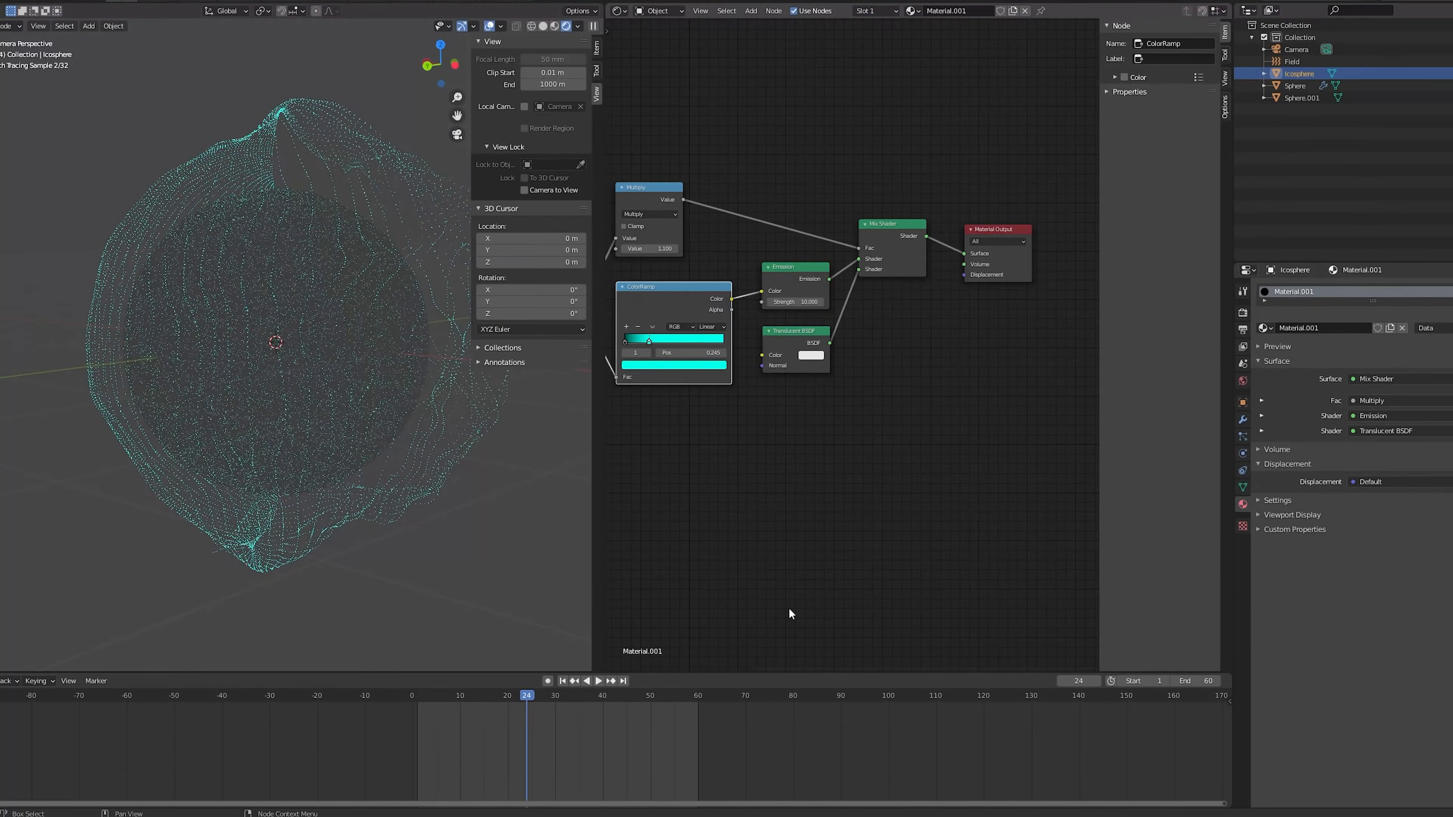
Give Sphere.001 a new Principled material with Transmission 1, Roughness 0.141 and Transmission Roughness 0.168.
left_click(1281, 98)
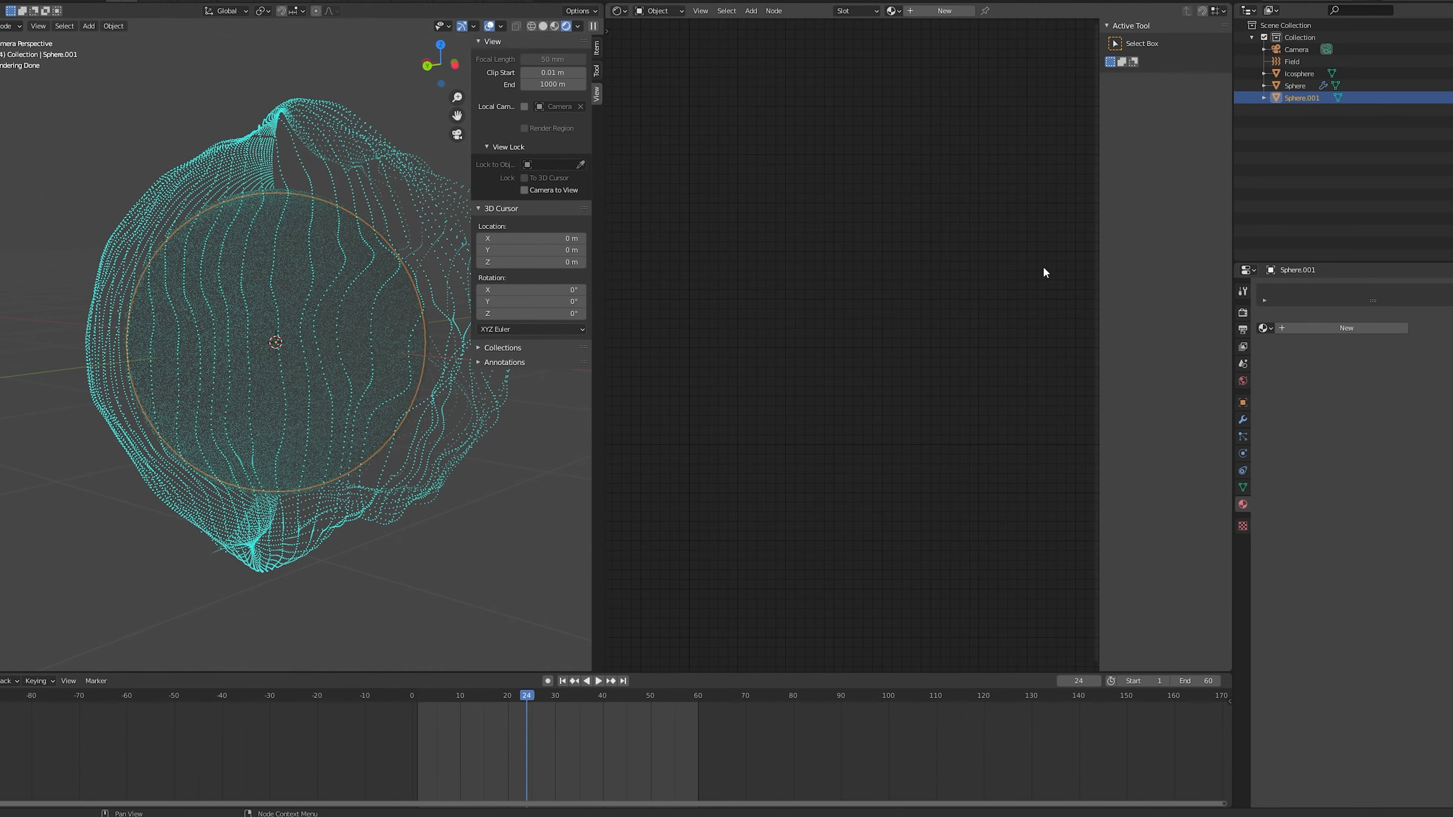
left_click(1313, 329)
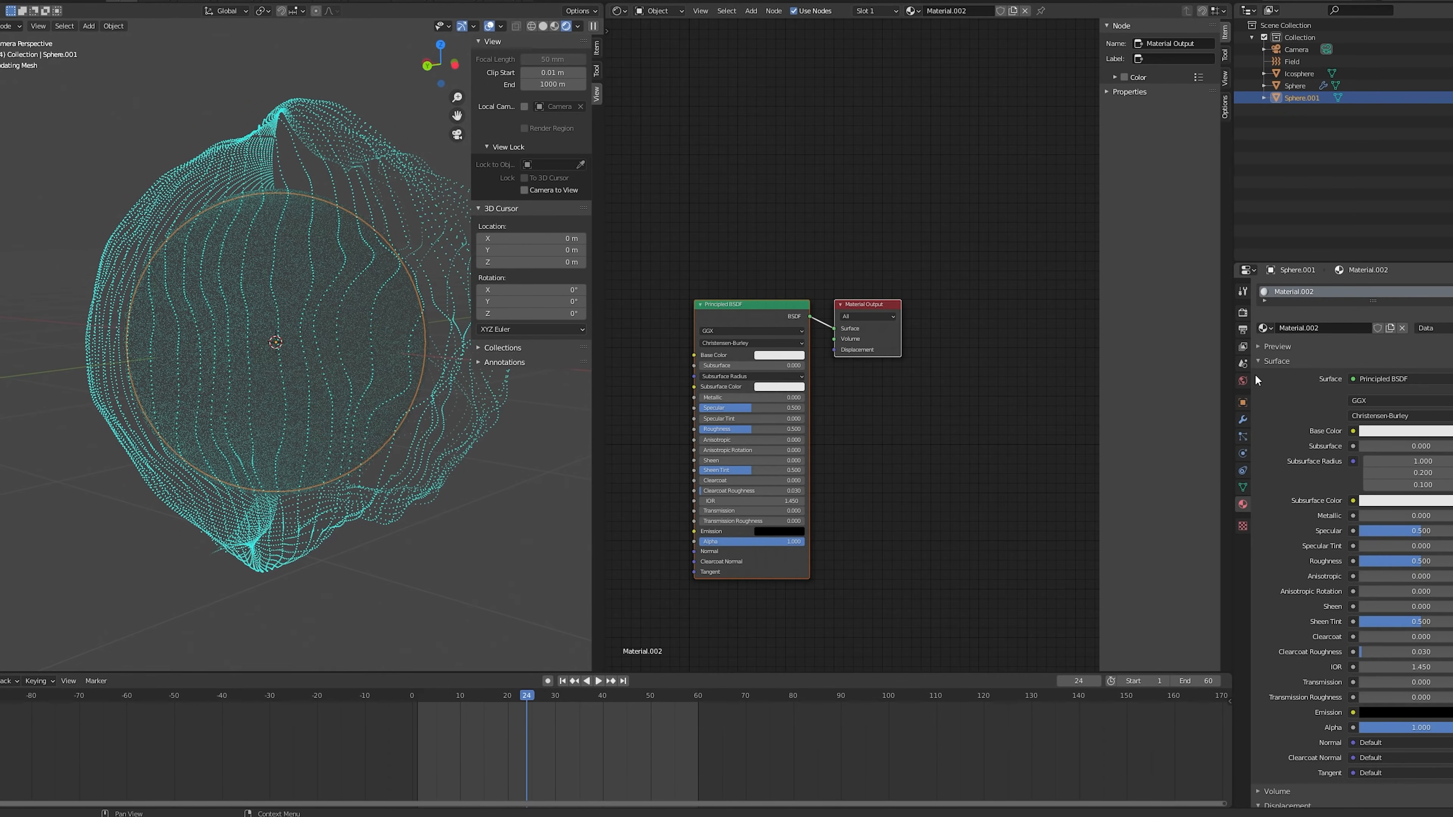
left_click(721, 510)
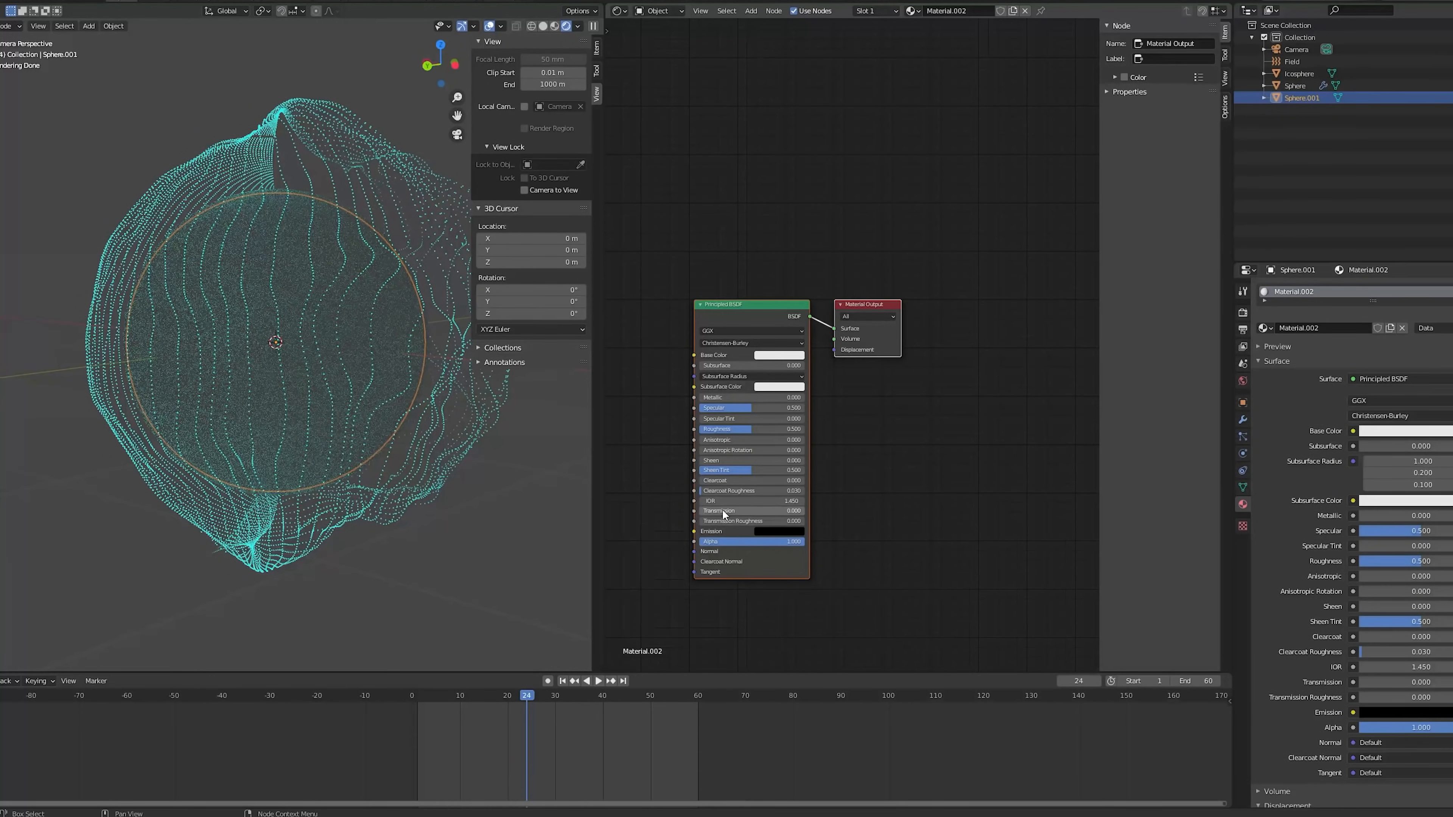
type("1")
key("Return")
key("Home")
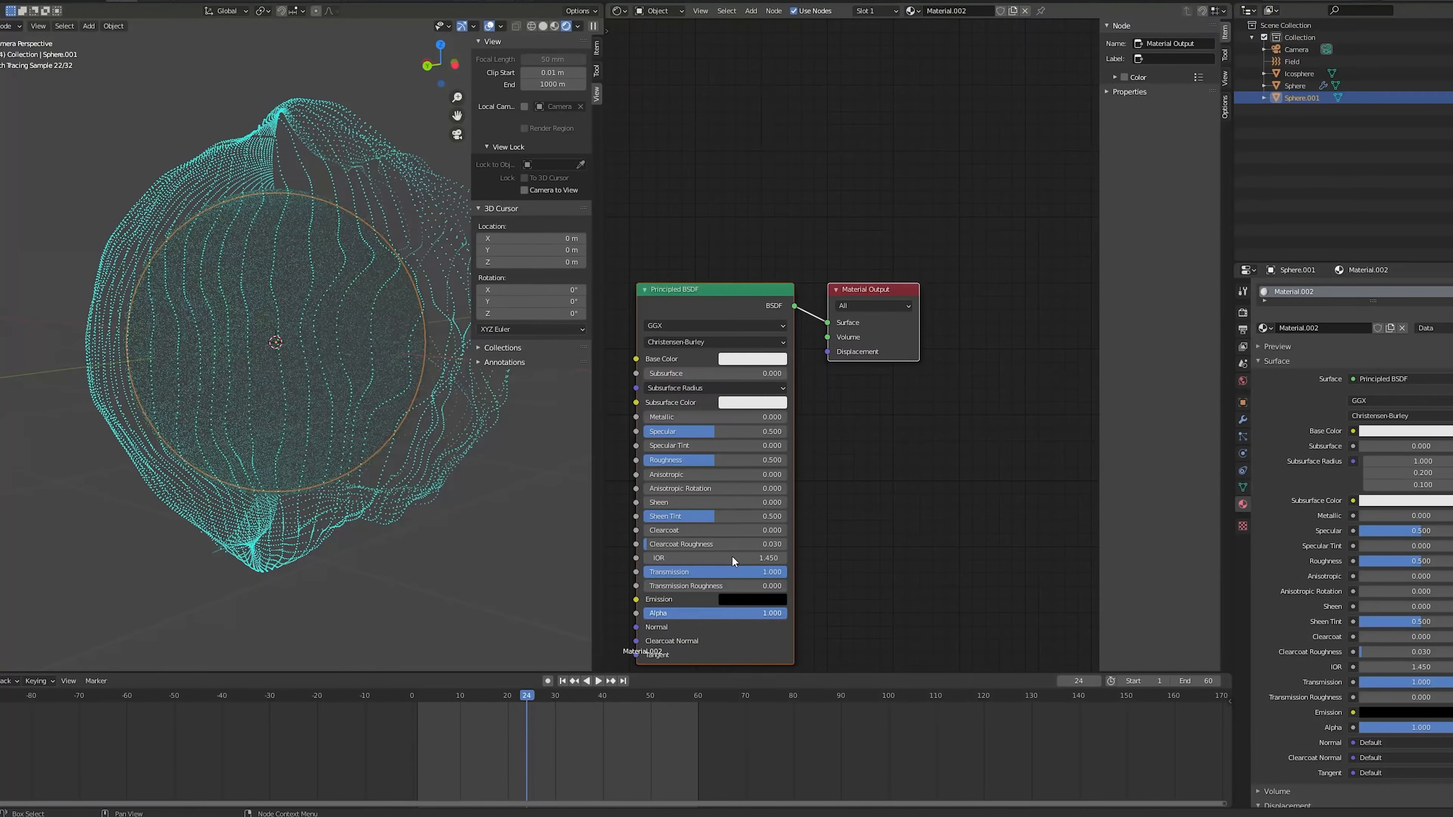
mouse_move(770, 391)
left_mouse_down()
mouse_move(725, 395)
mouse_move(725, 523)
mouse_move(756, 523)
left_mouse_up()
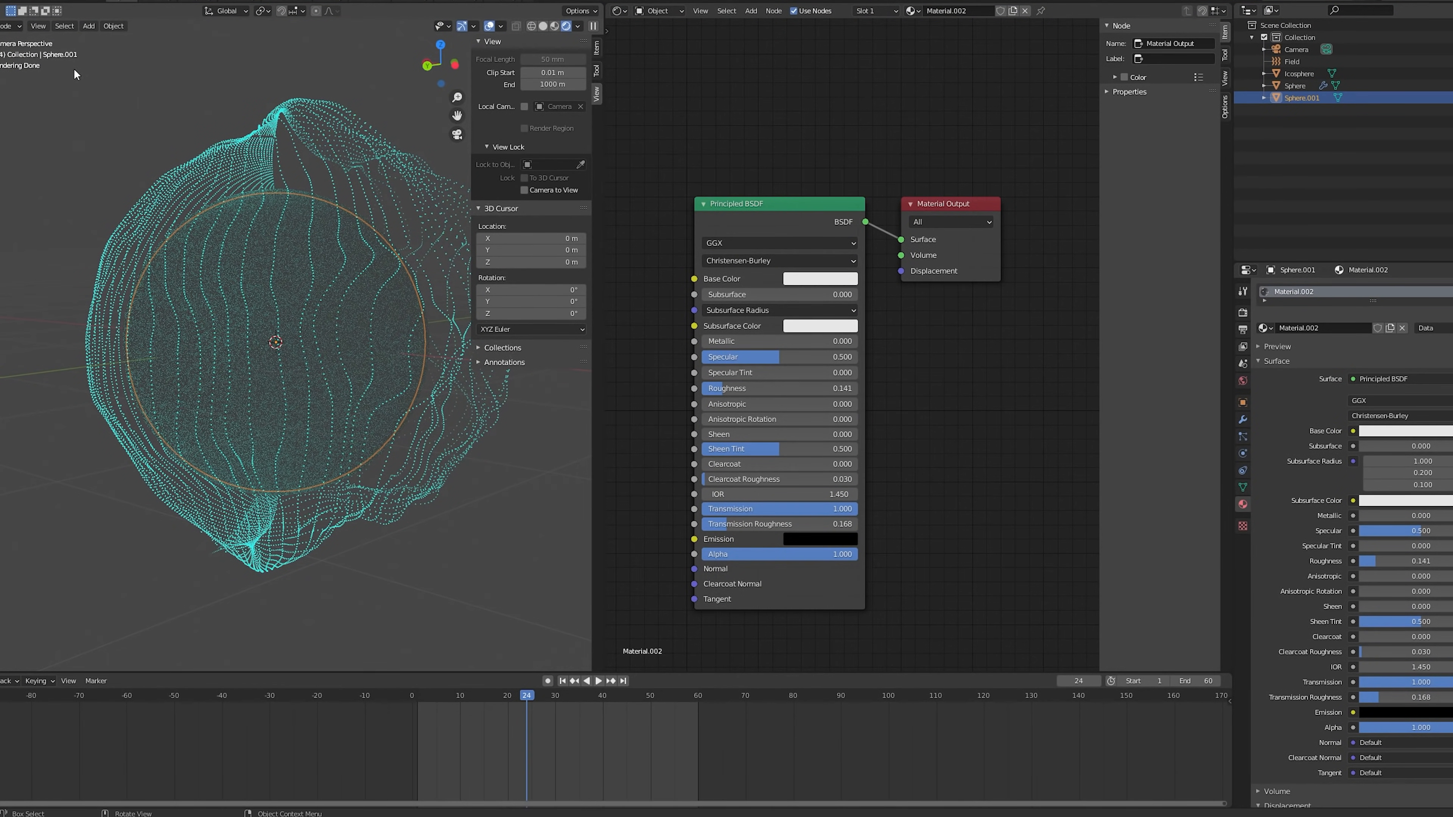
Render a test image of the current frame and close the render window.
left_click(24, 1)
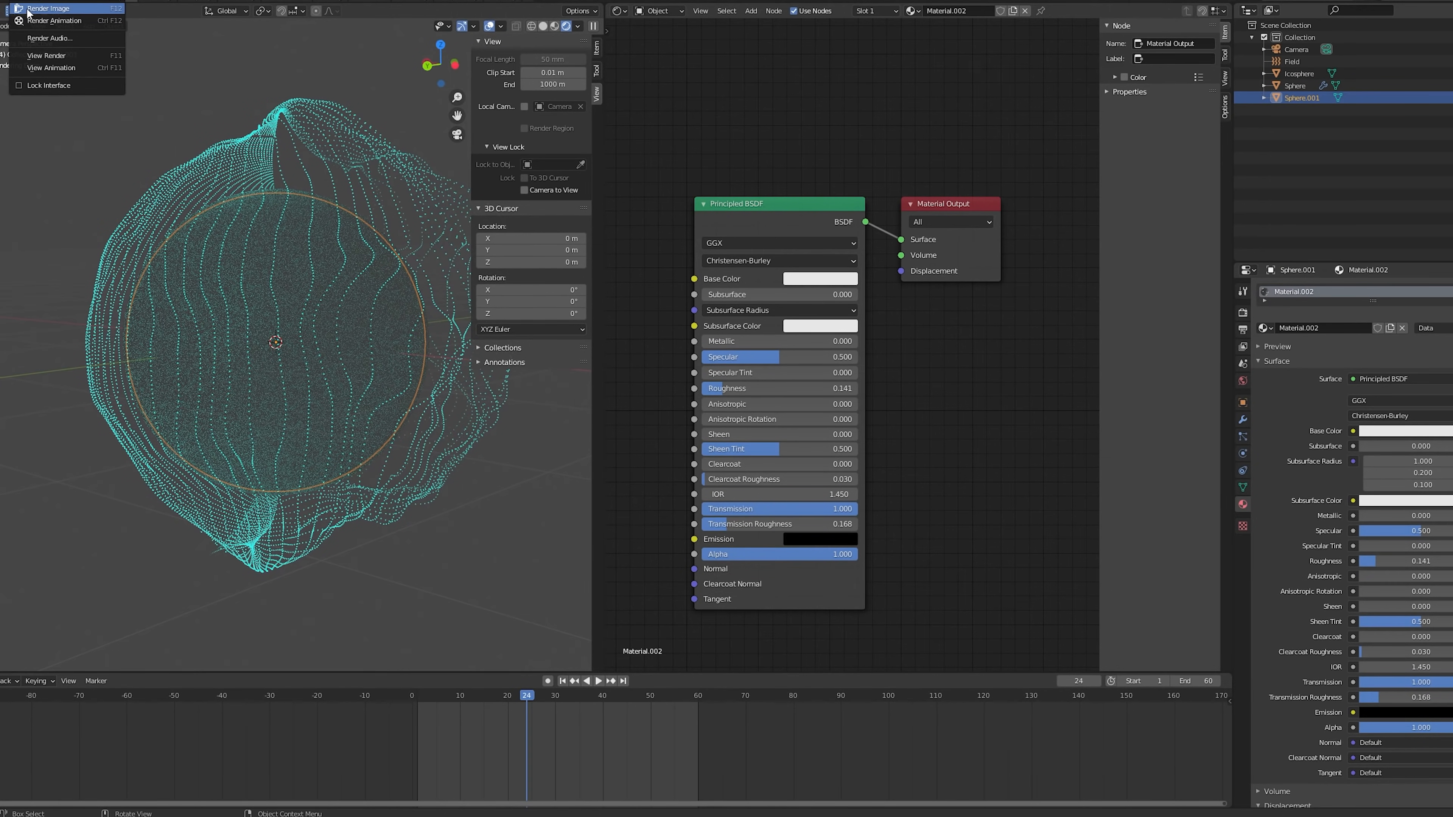
left_click(28, 11)
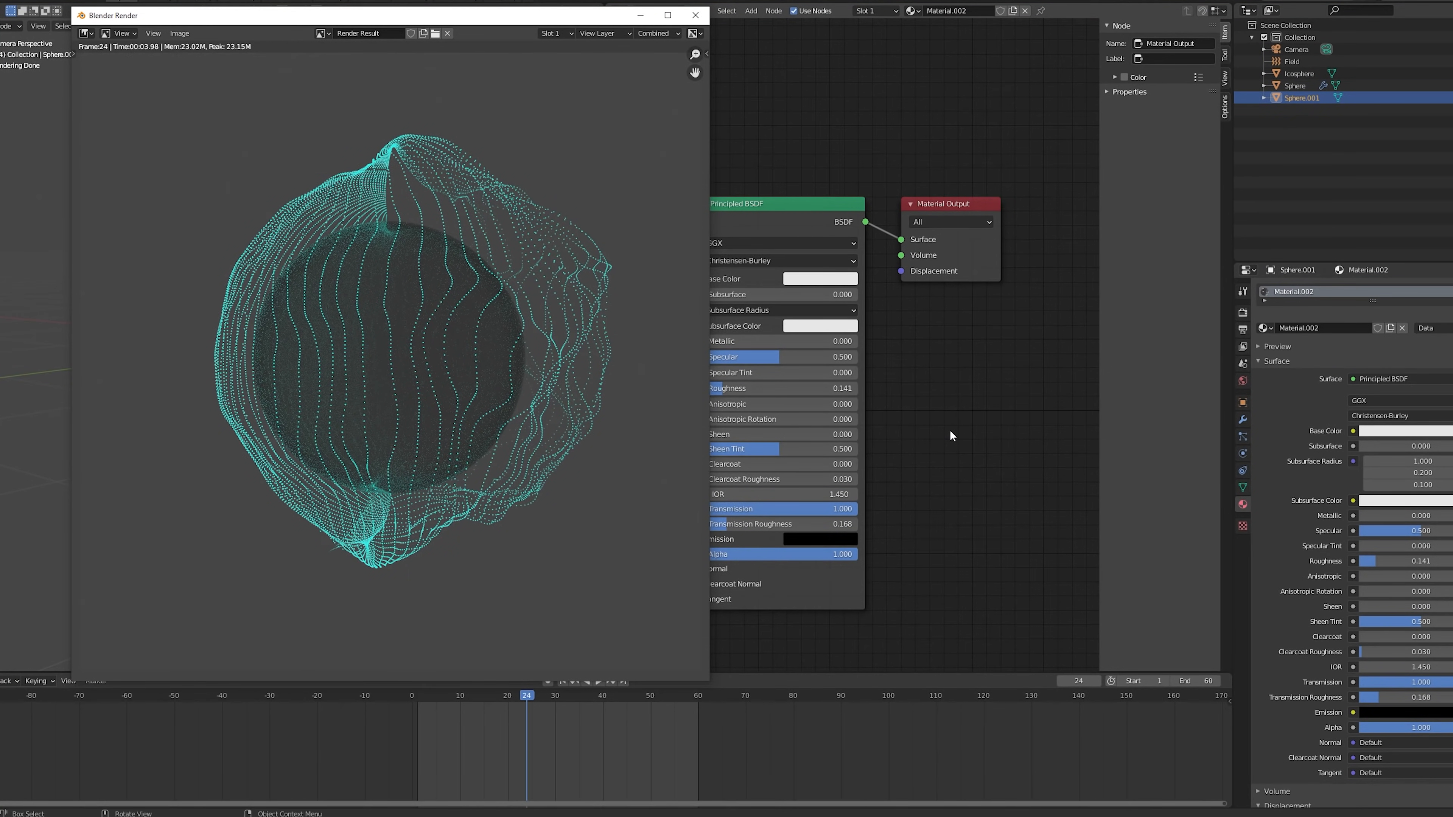
left_click(695, 15)
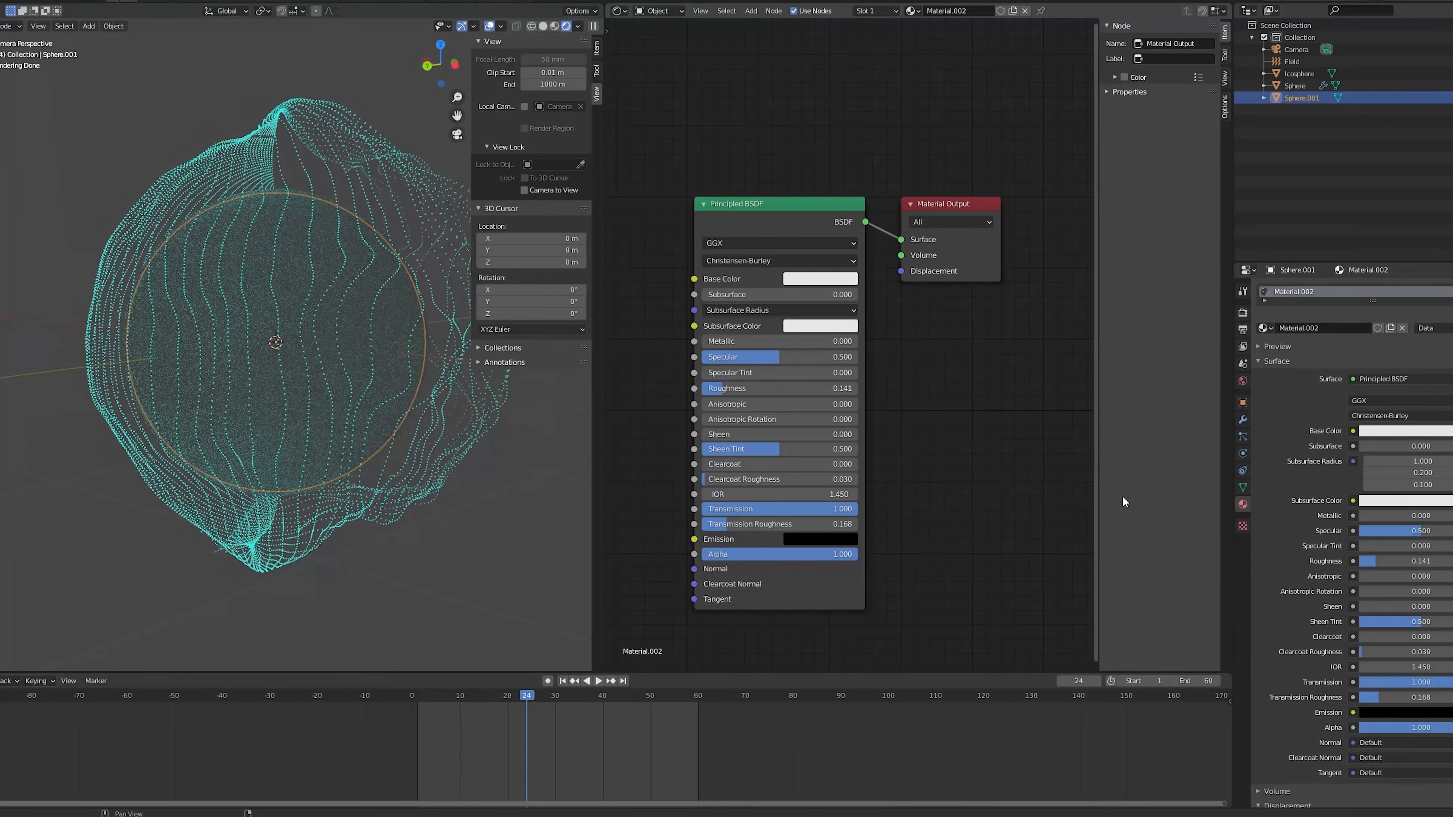
Set the render tile size to 512 px in both X and Y in the performance settings.
left_click(1242, 312)
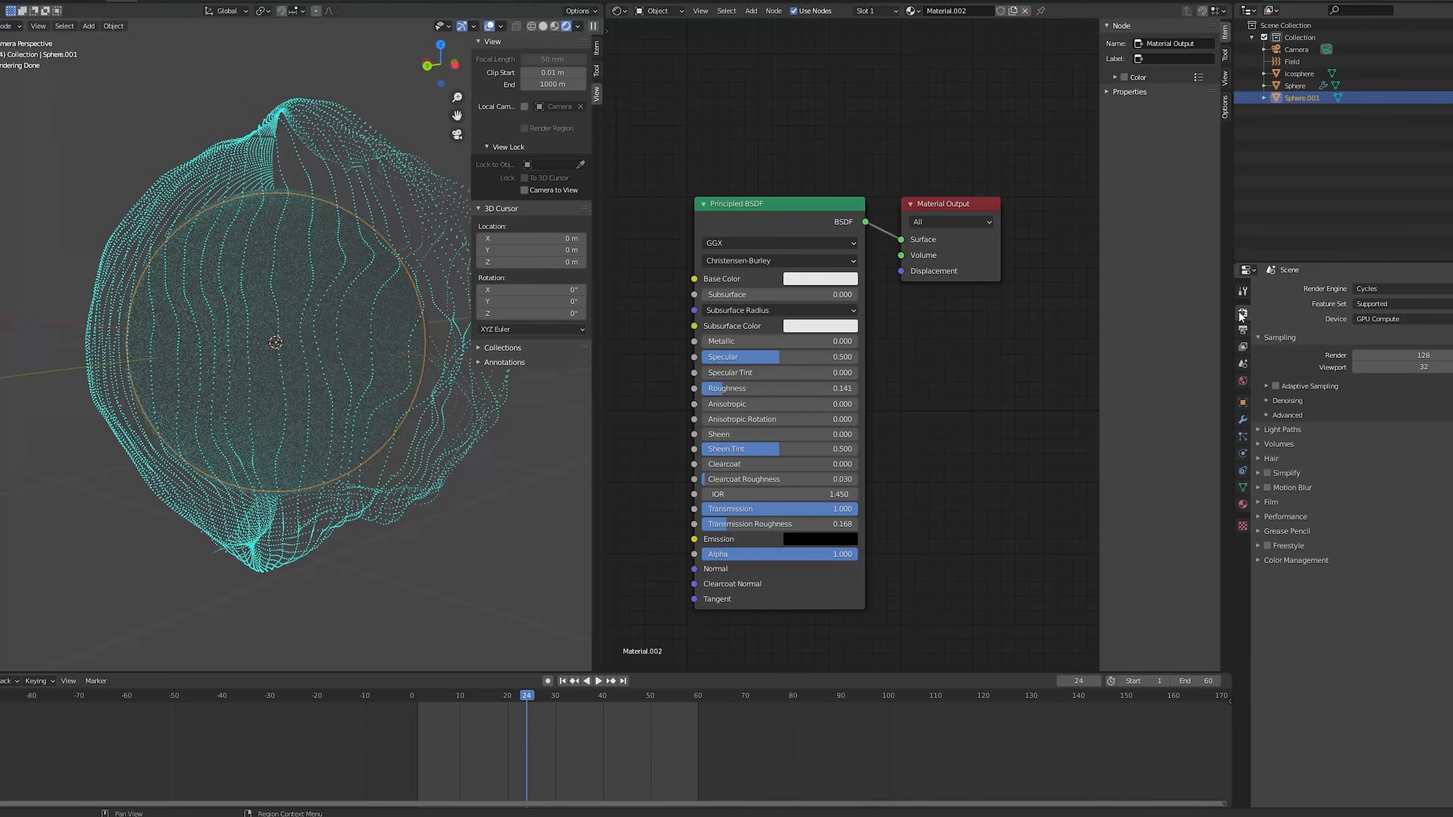
left_click(1265, 515)
double_click(1440, 598)
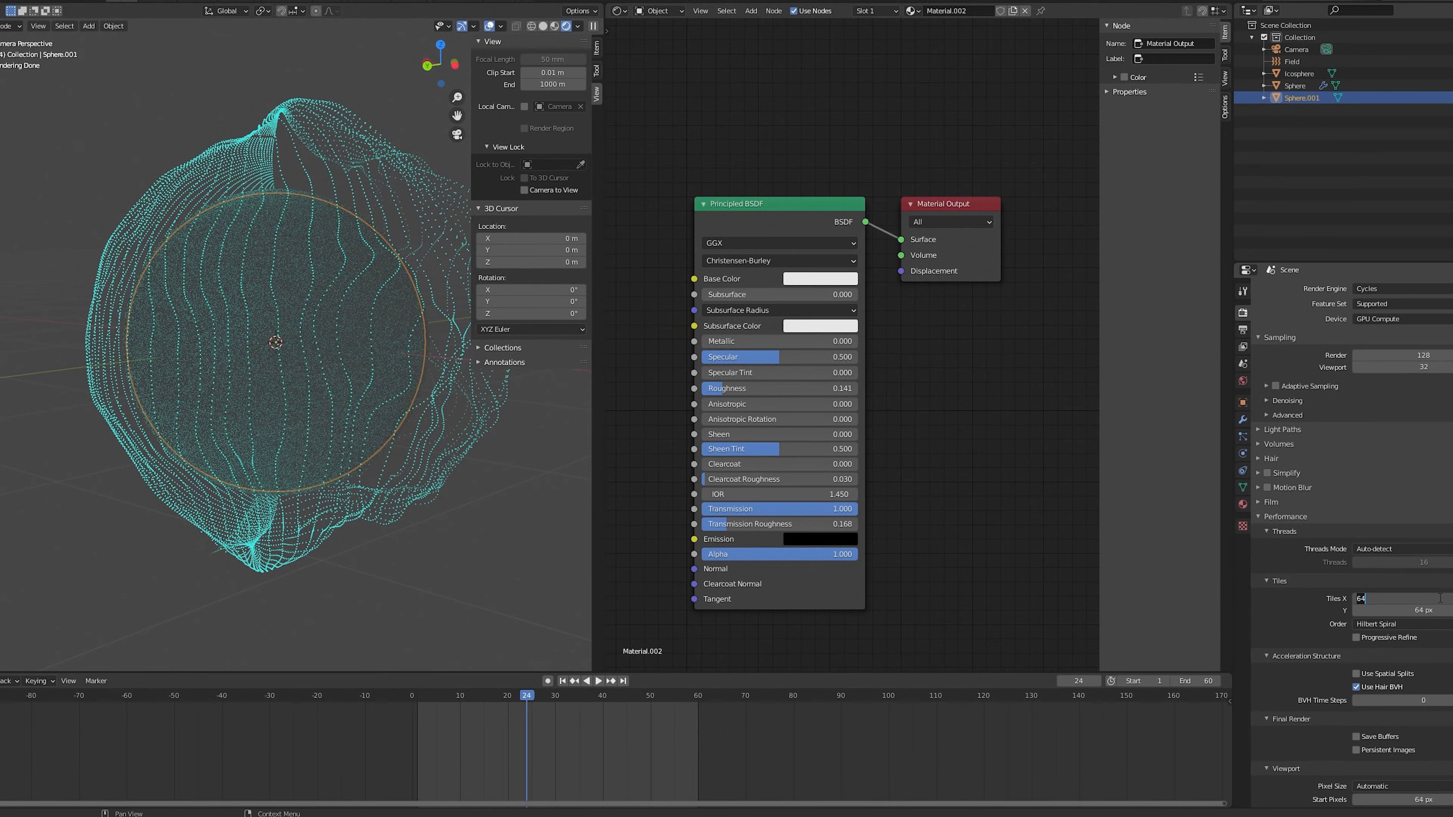
double_click(1431, 611)
type("512")
key("Return")
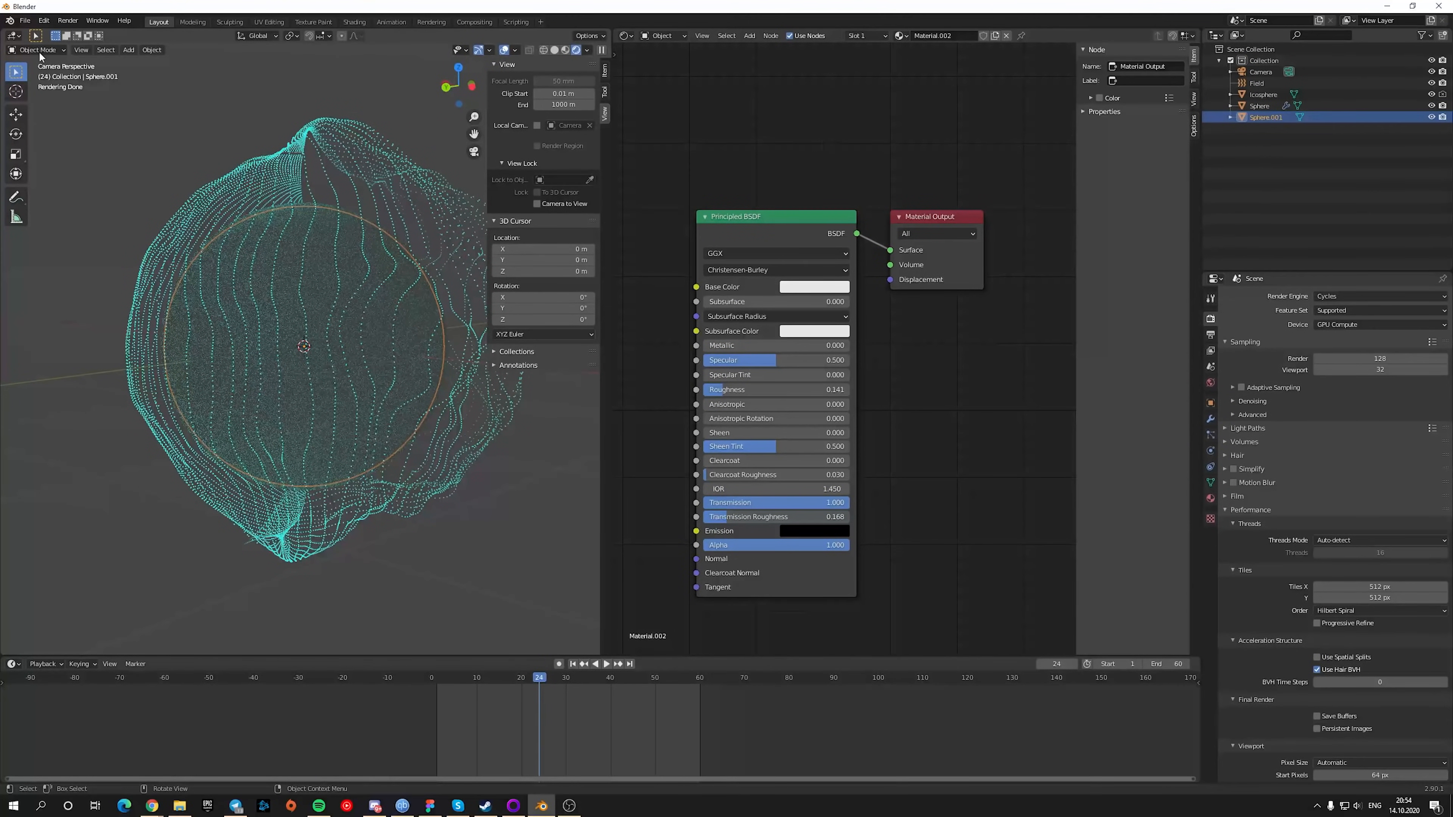
Render the frame again, inspect the particles up close, and close the render result.
left_click(67, 20)
left_click(80, 33)
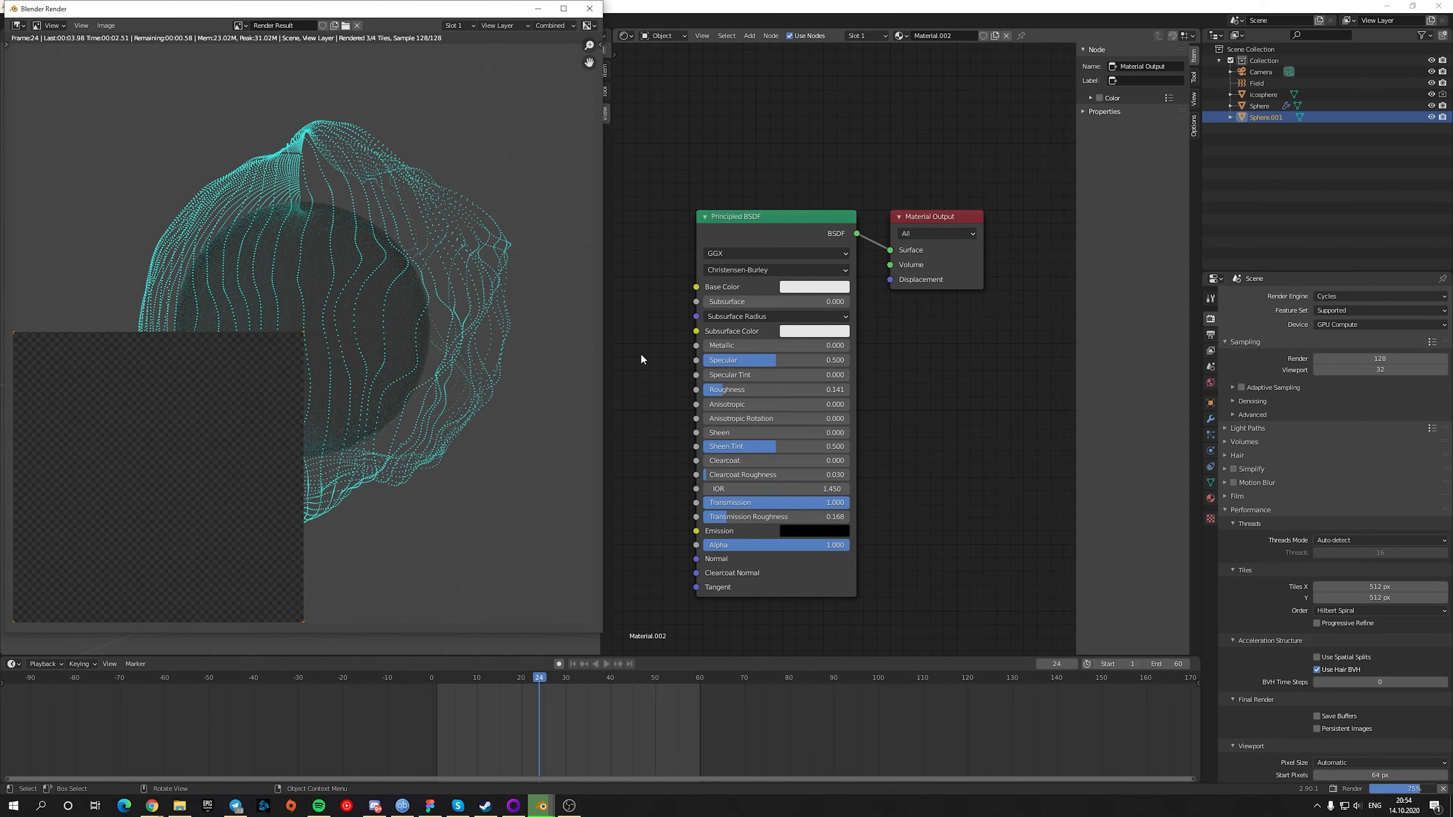
scroll(294, 316, "up", 4)
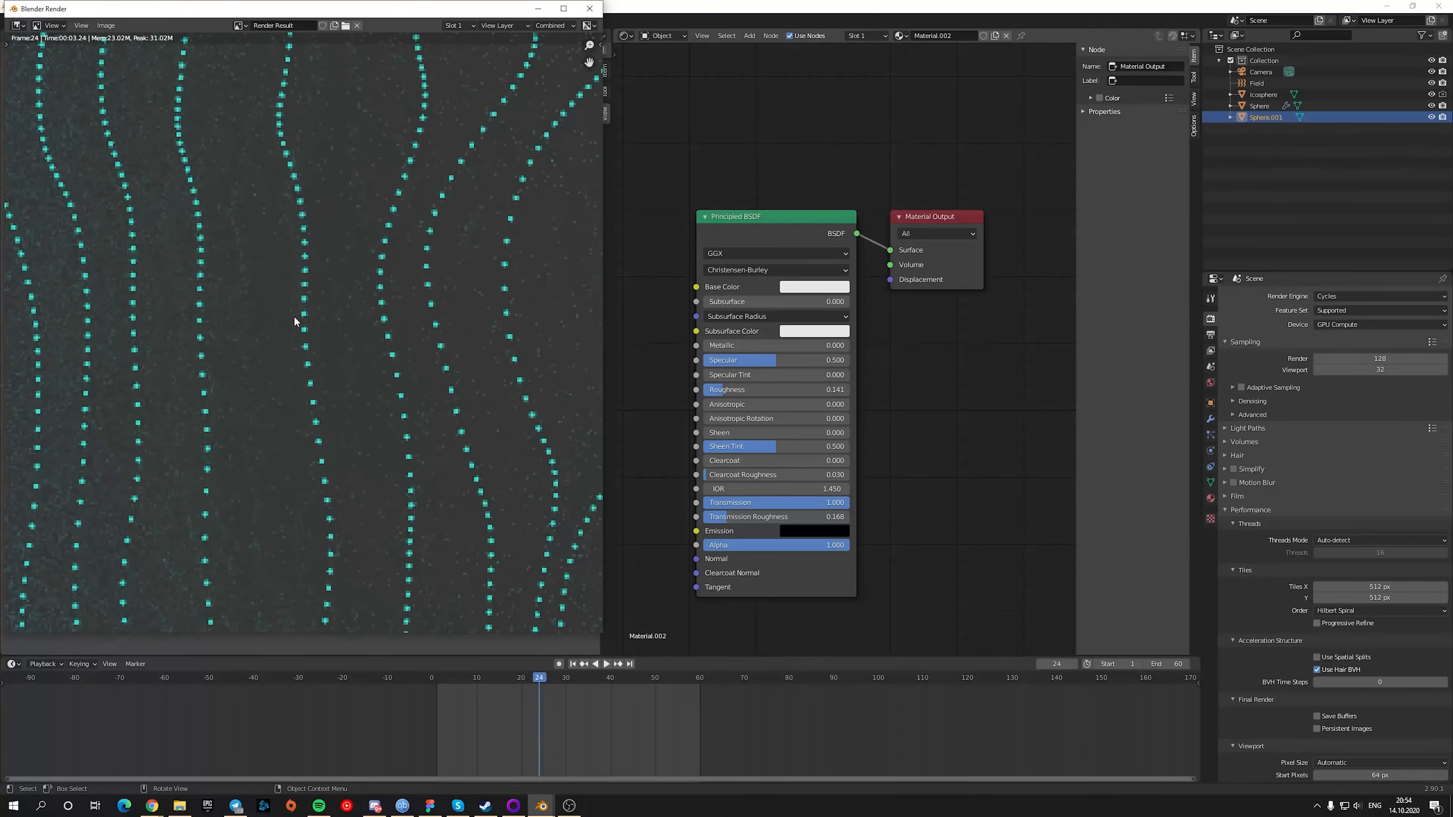
scroll(294, 315, "down", 3)
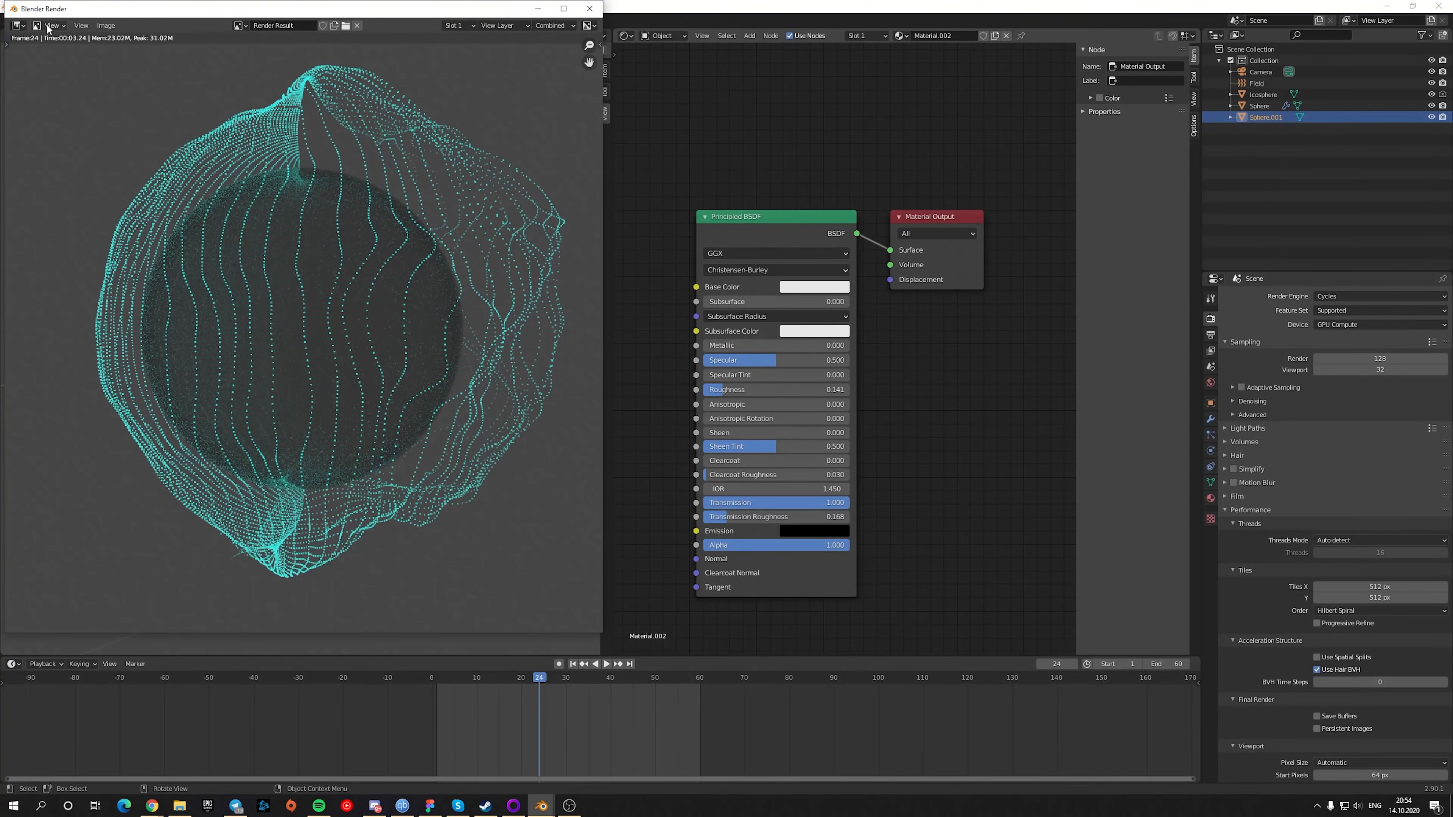
left_click(589, 8)
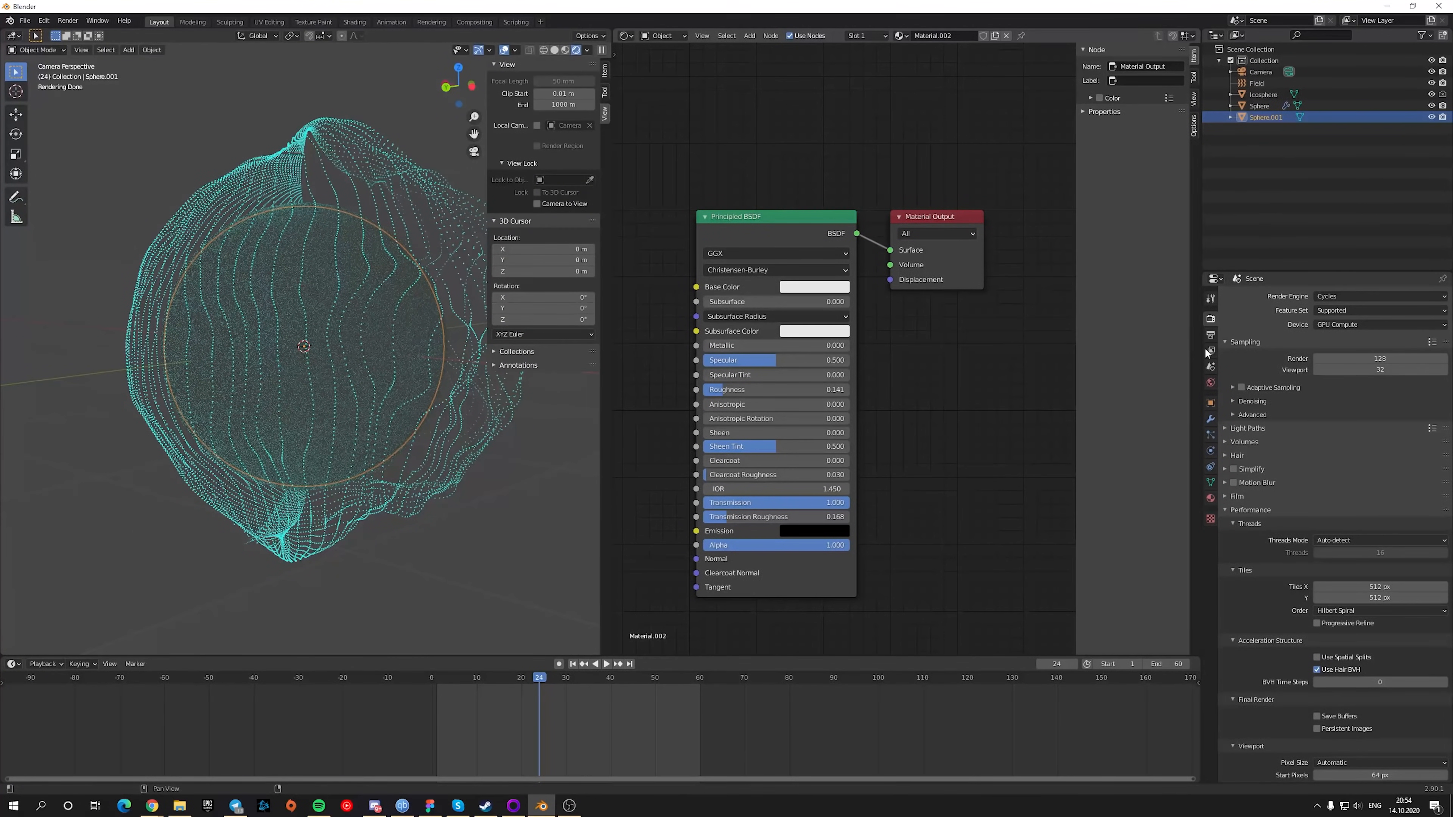
Set the Cycles render samples to 1000.
left_click(1209, 335)
left_click(1210, 318)
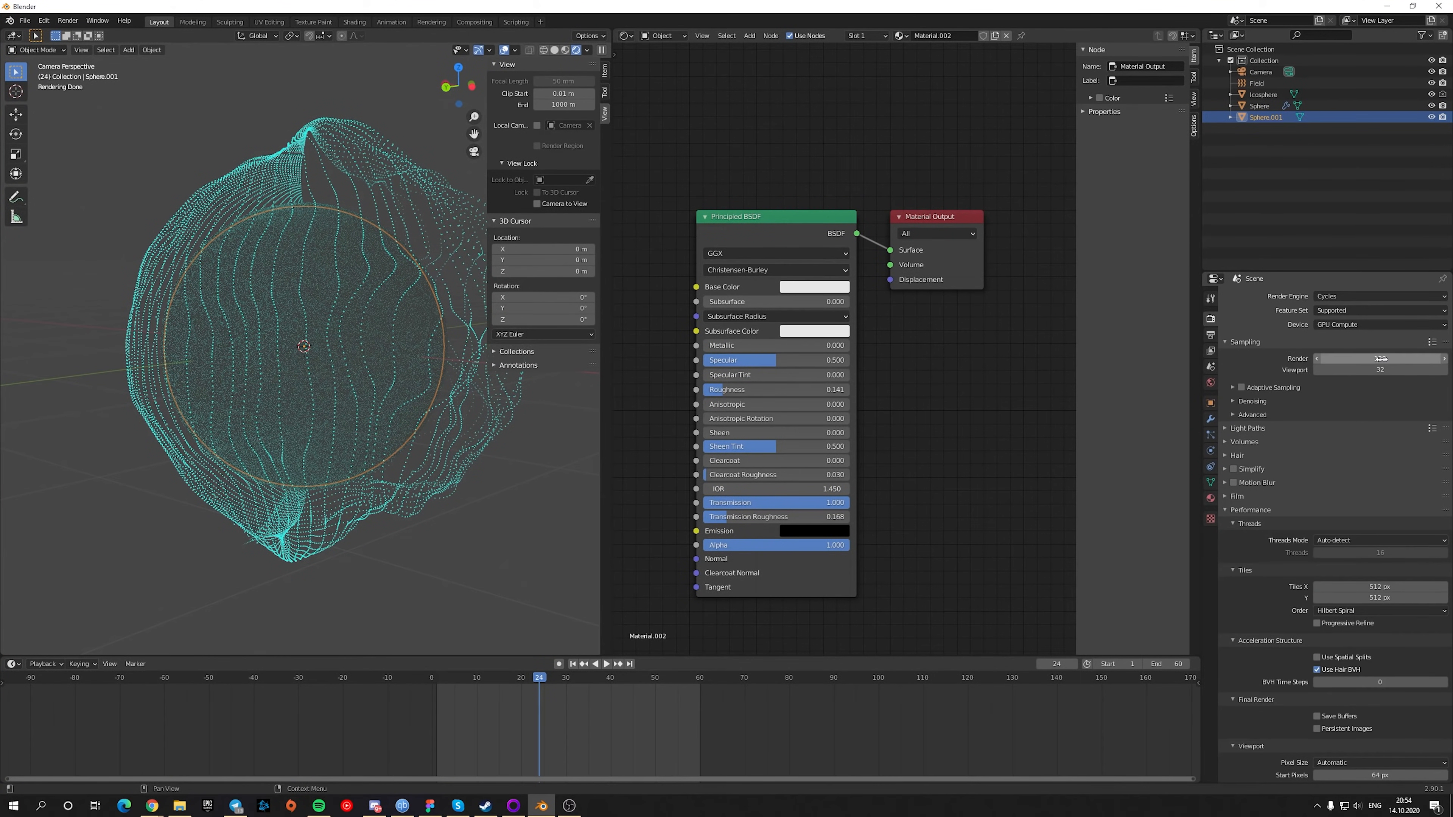
double_click(1380, 358)
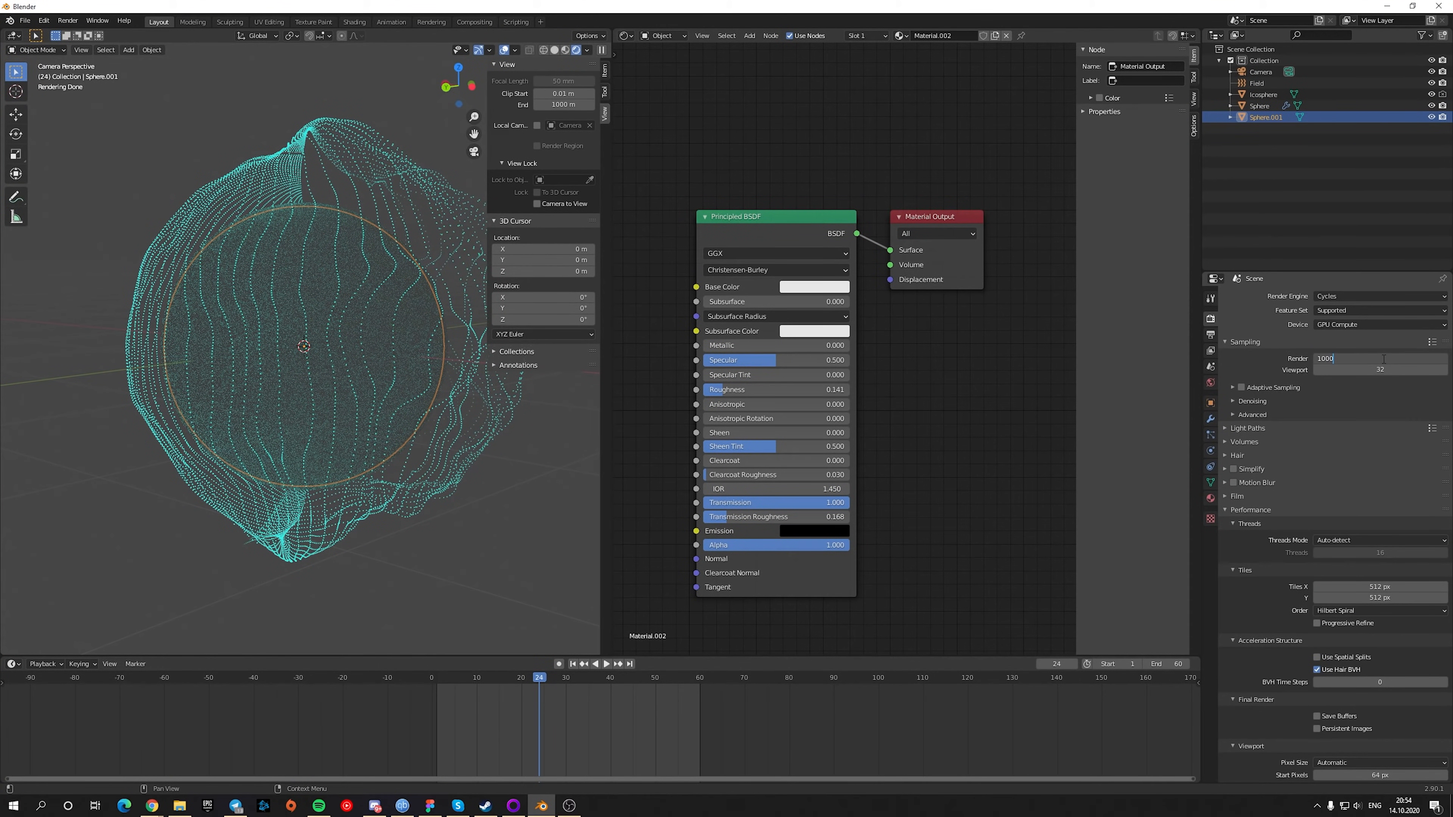
key("Return")
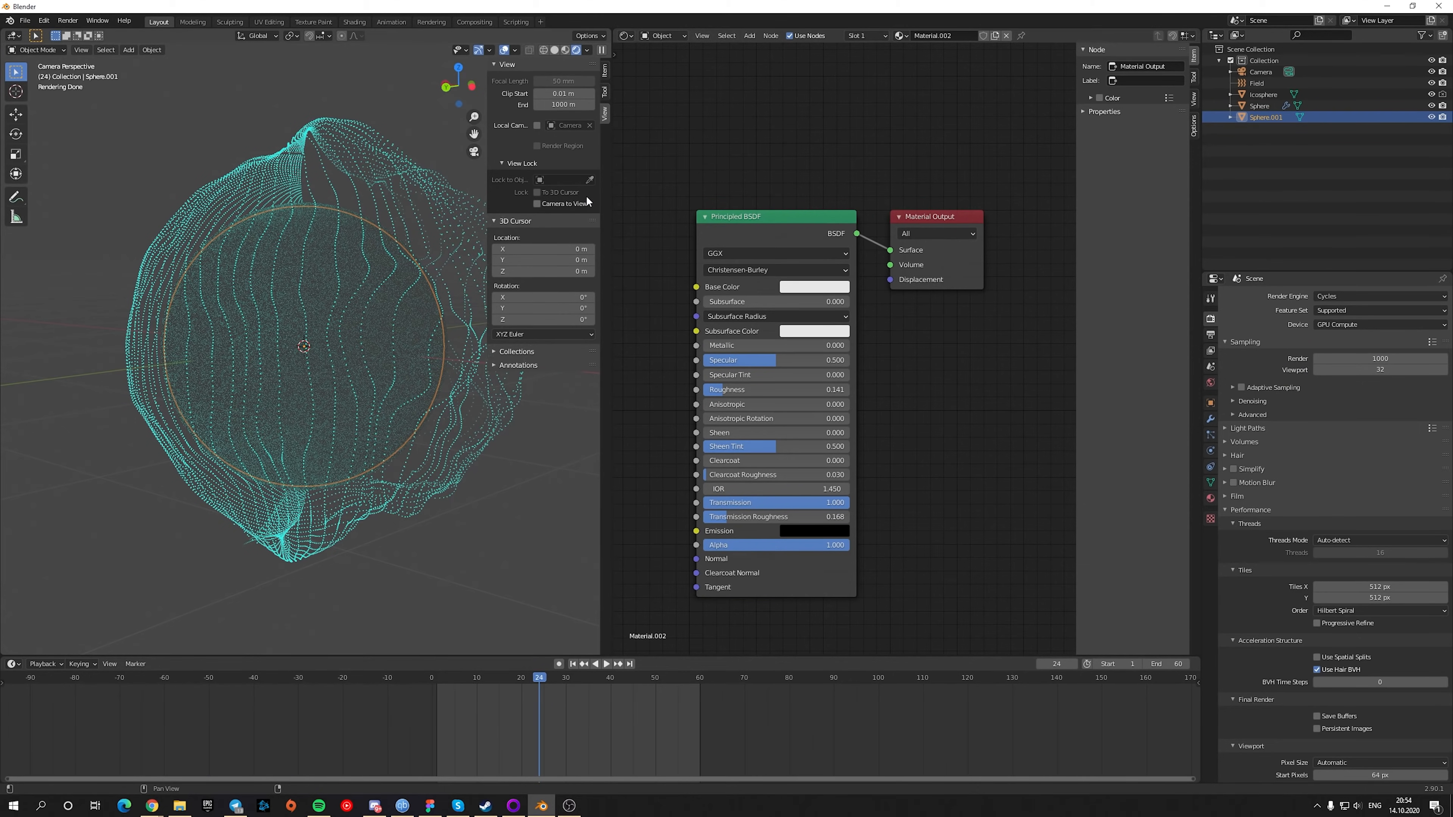
Render a test image of the current frame, check it, and close the render window.
left_click(68, 21)
left_click(92, 34)
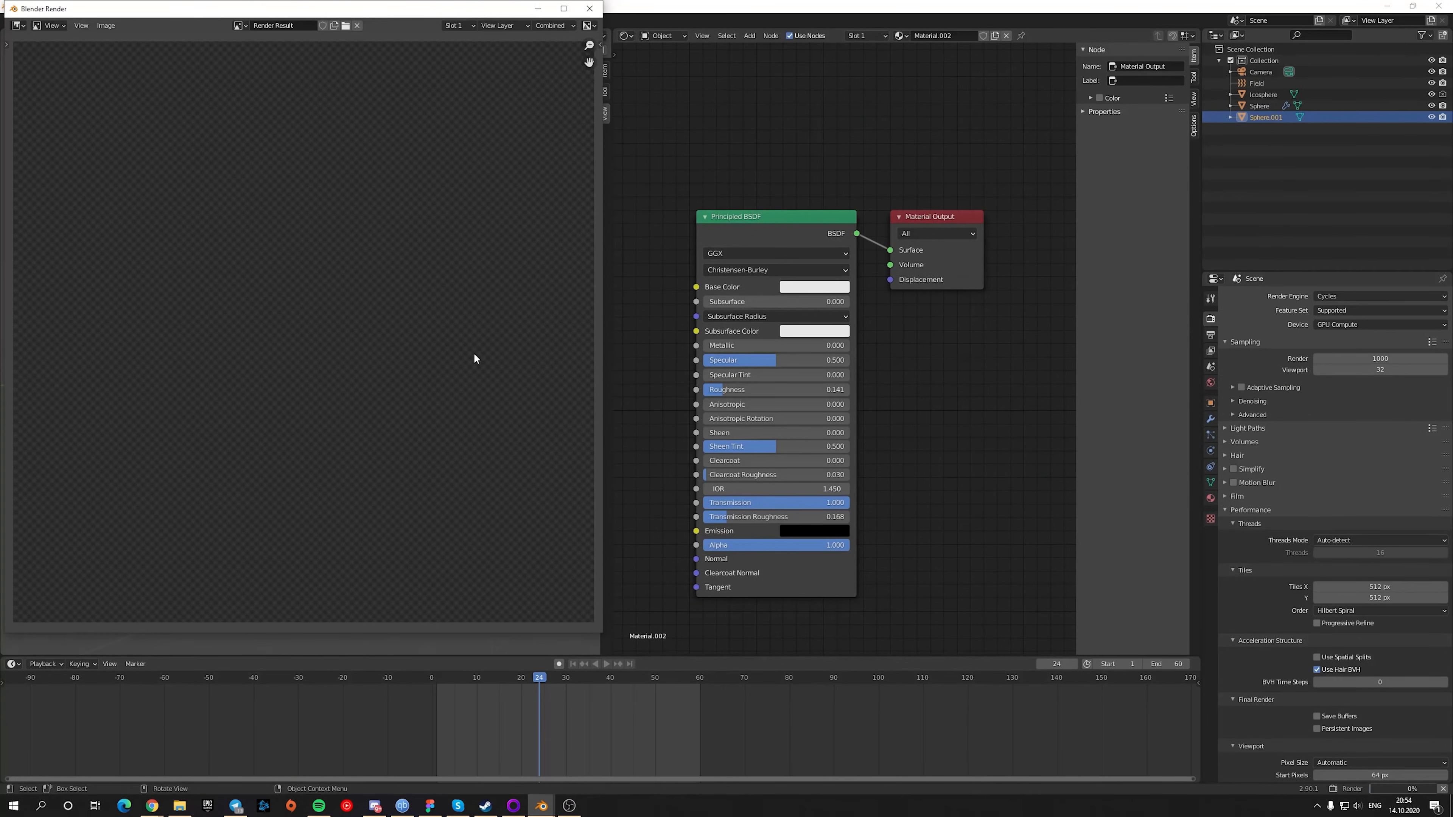
left_click_drag(309, 14, 885, 56)
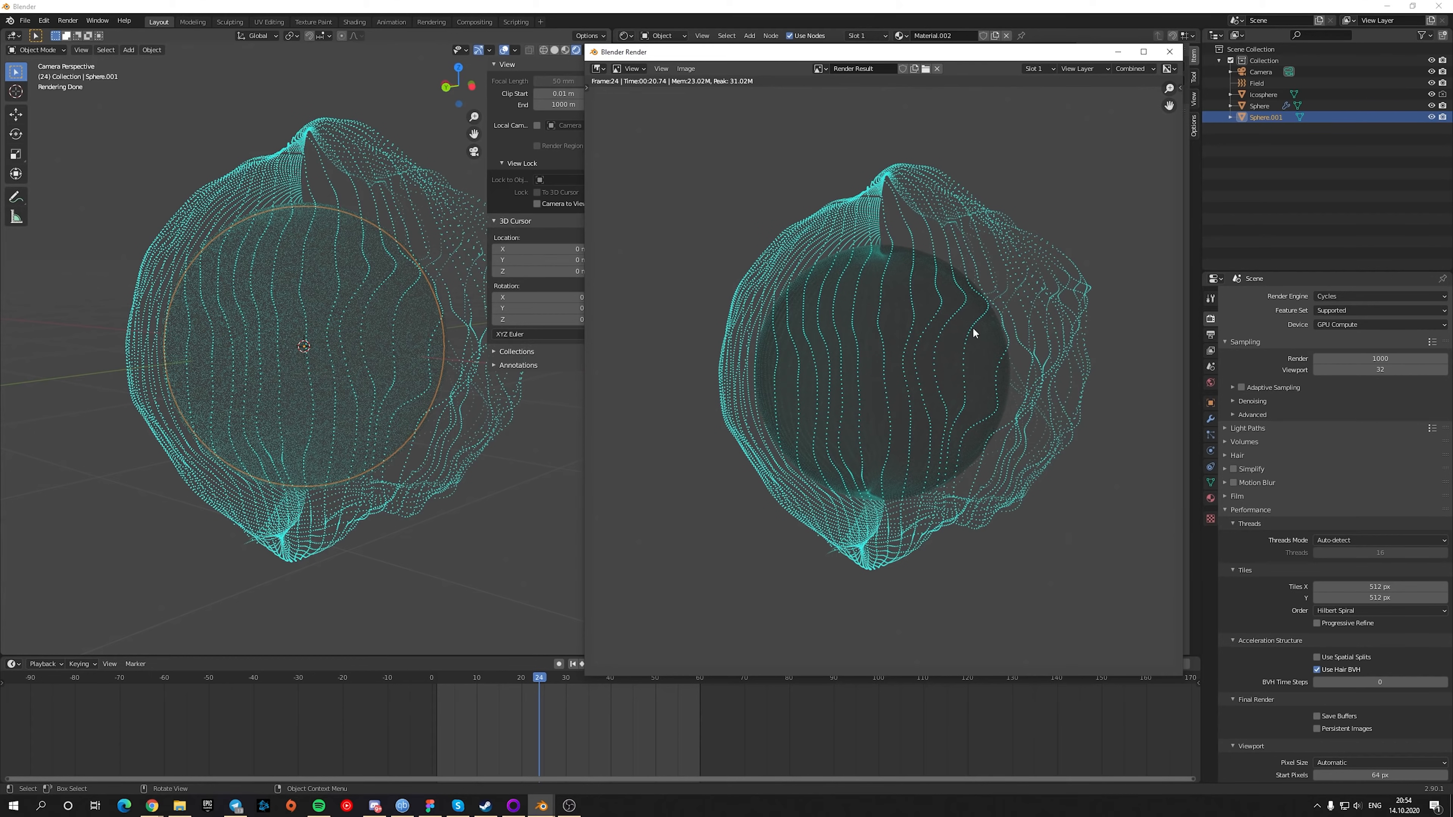
left_click(1170, 52)
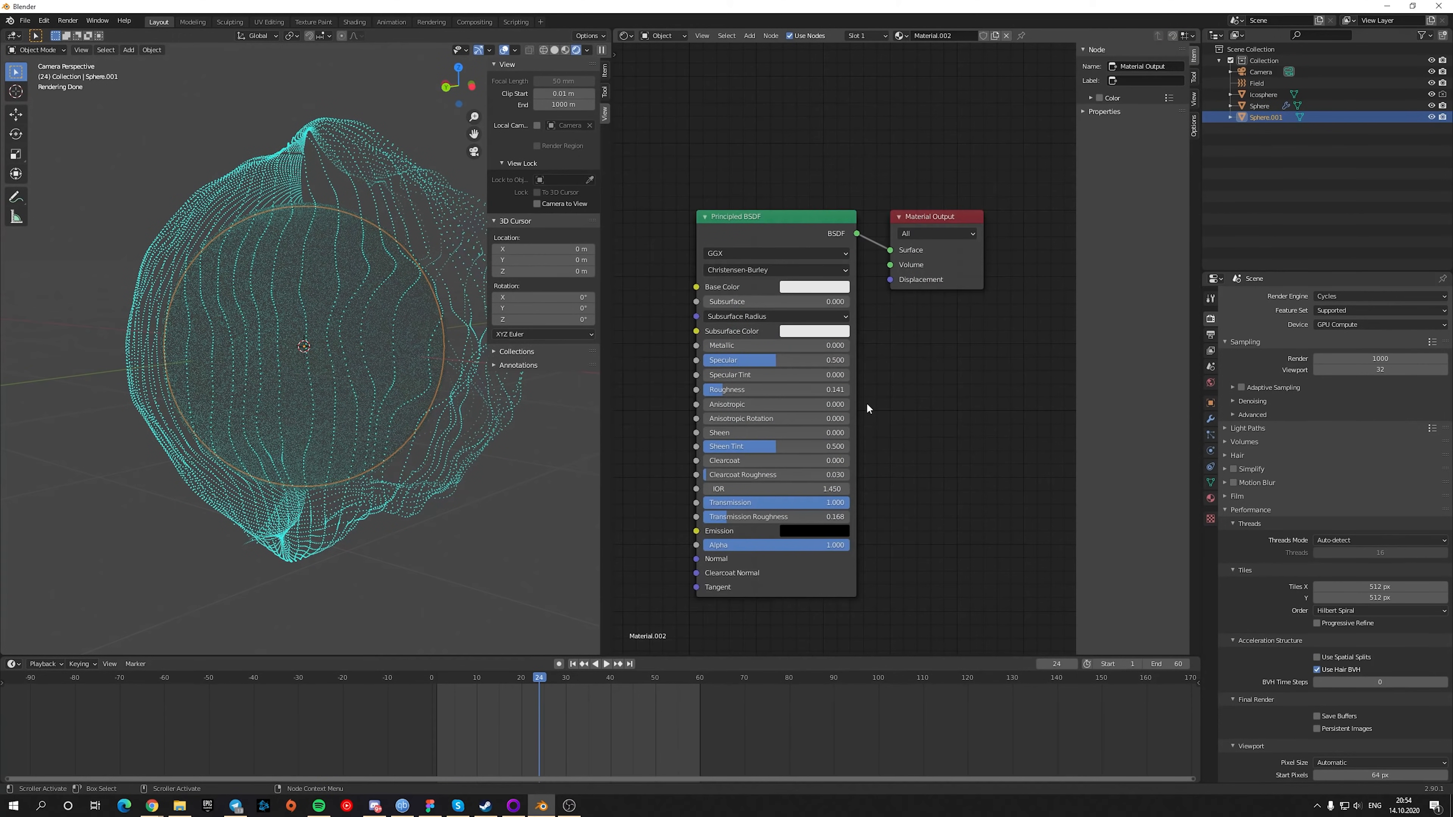
Configure the render output as PNG images saved to the render_particles folder in Documents.
left_click(1209, 351)
left_click(1211, 335)
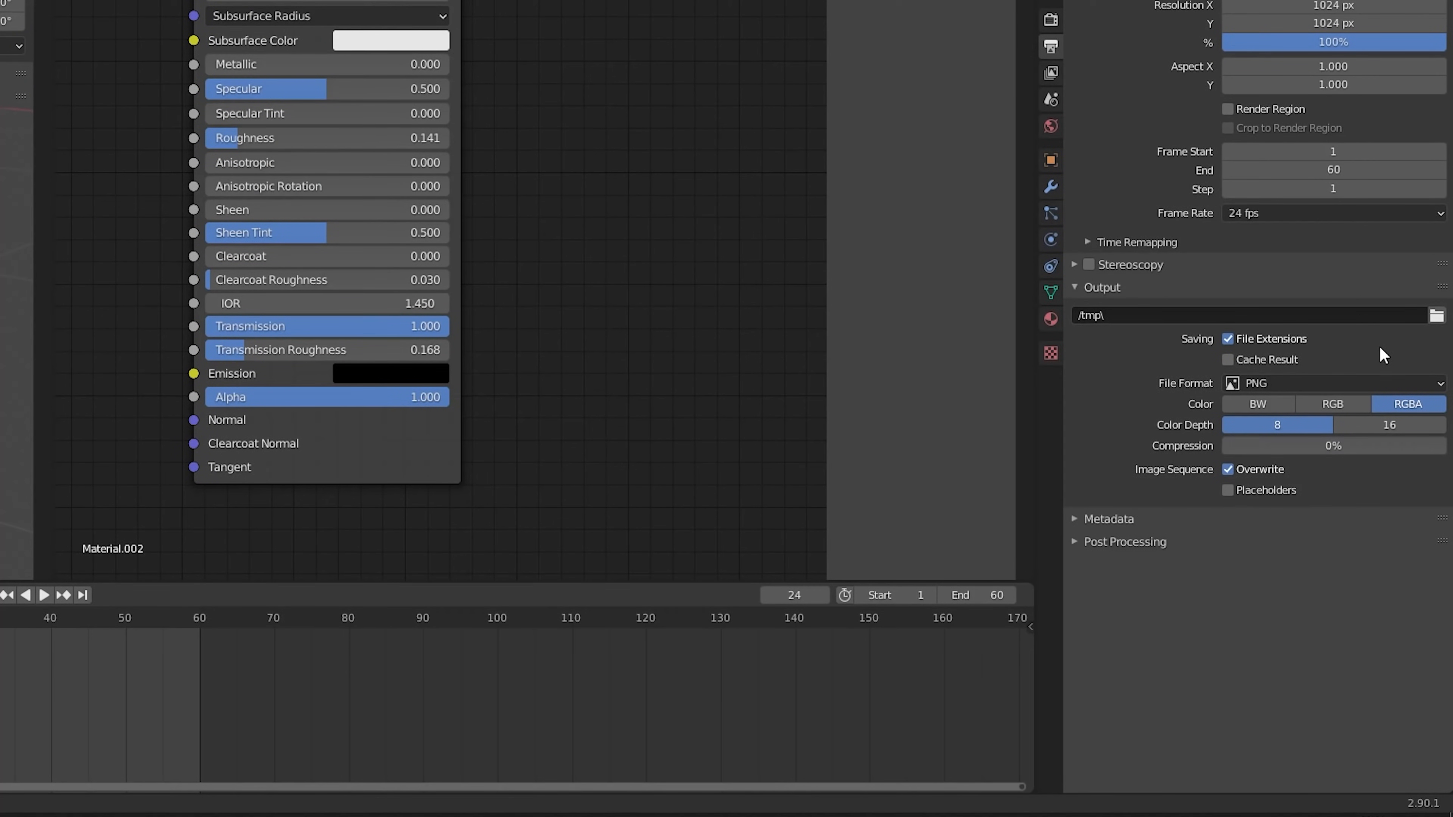
left_click(1344, 380)
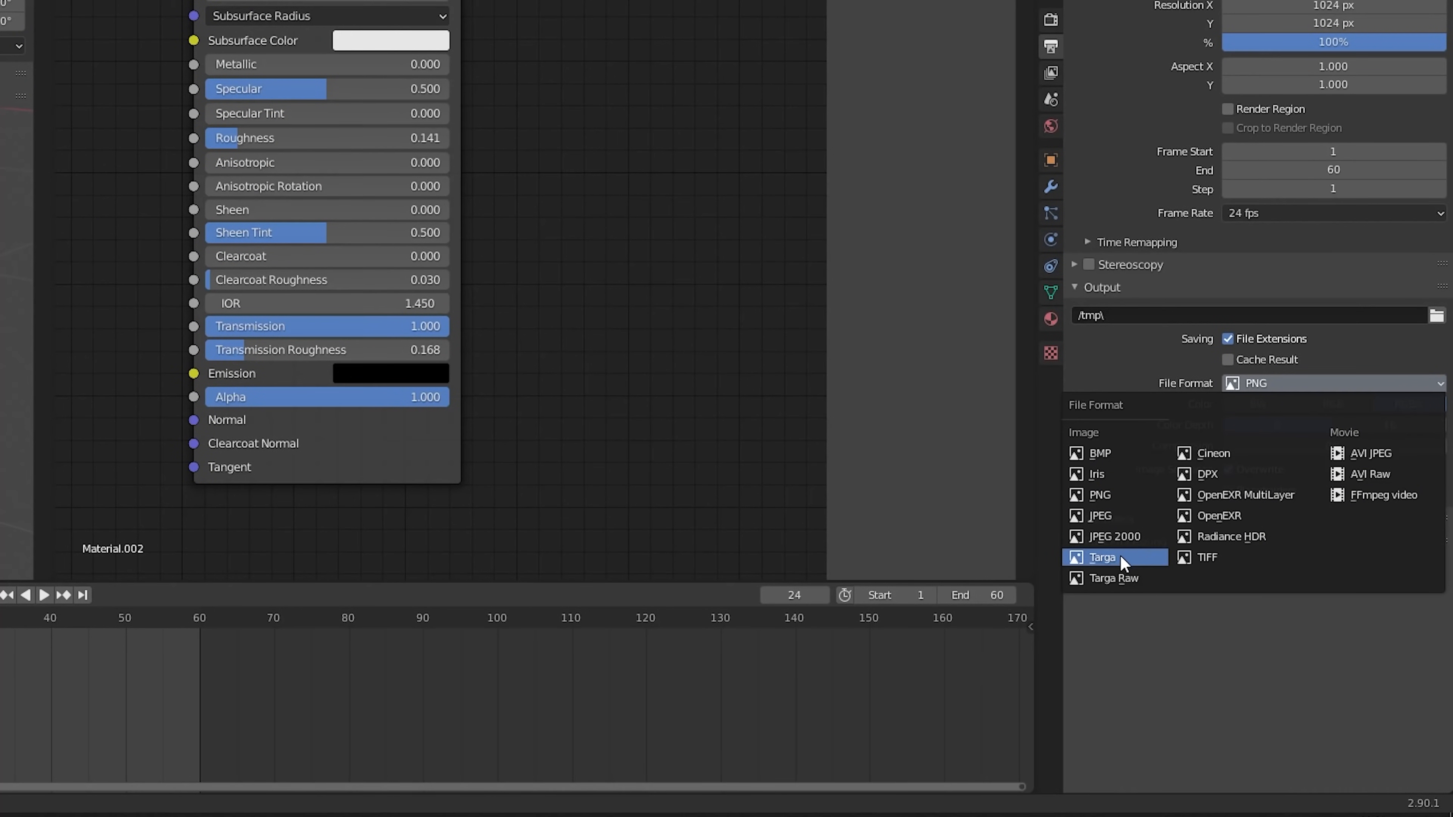
left_click(1099, 494)
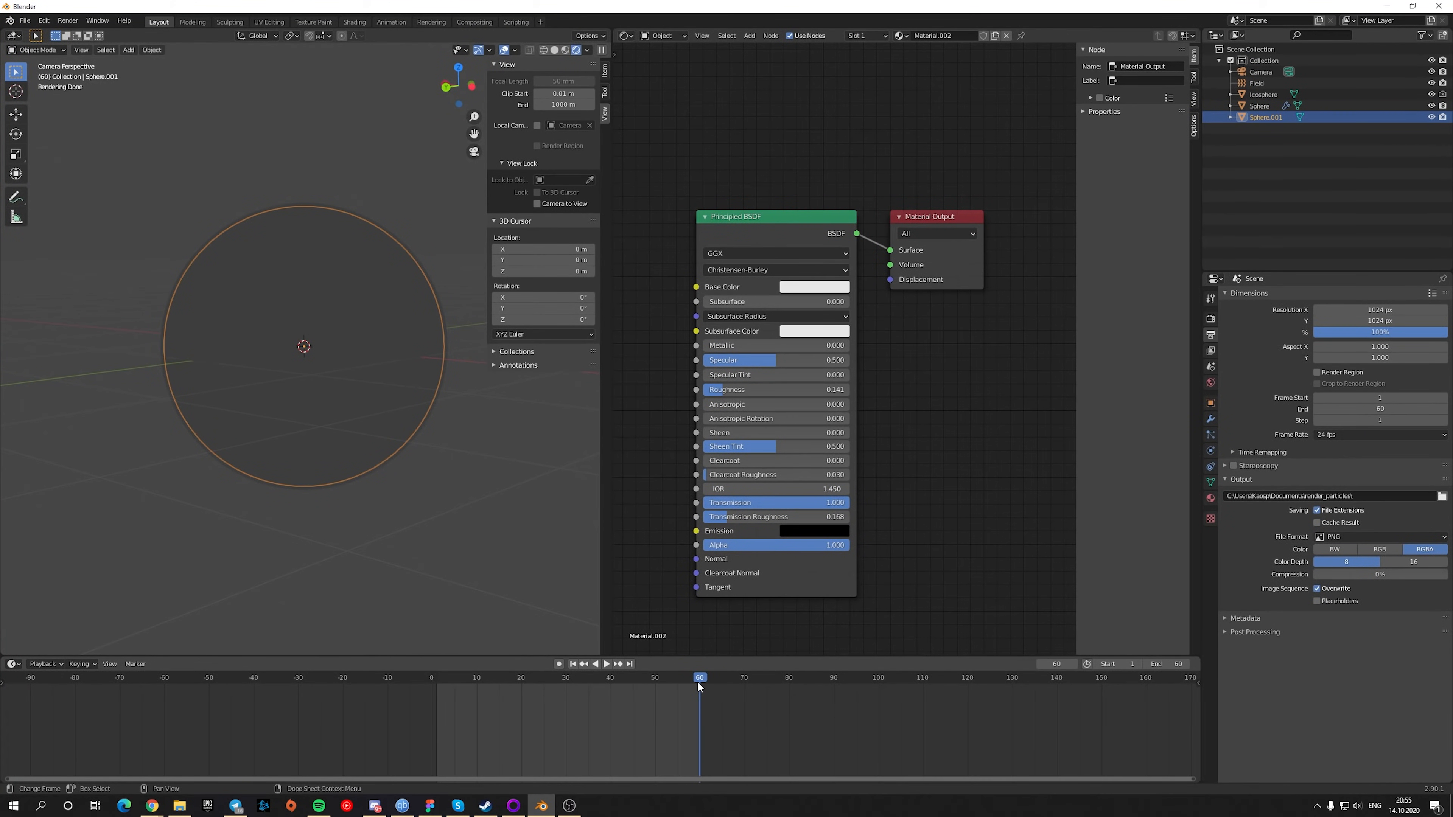
Set the animation's end frame to 61 and open the Sphere object's particle system settings.
left_click(1165, 665)
type("61")
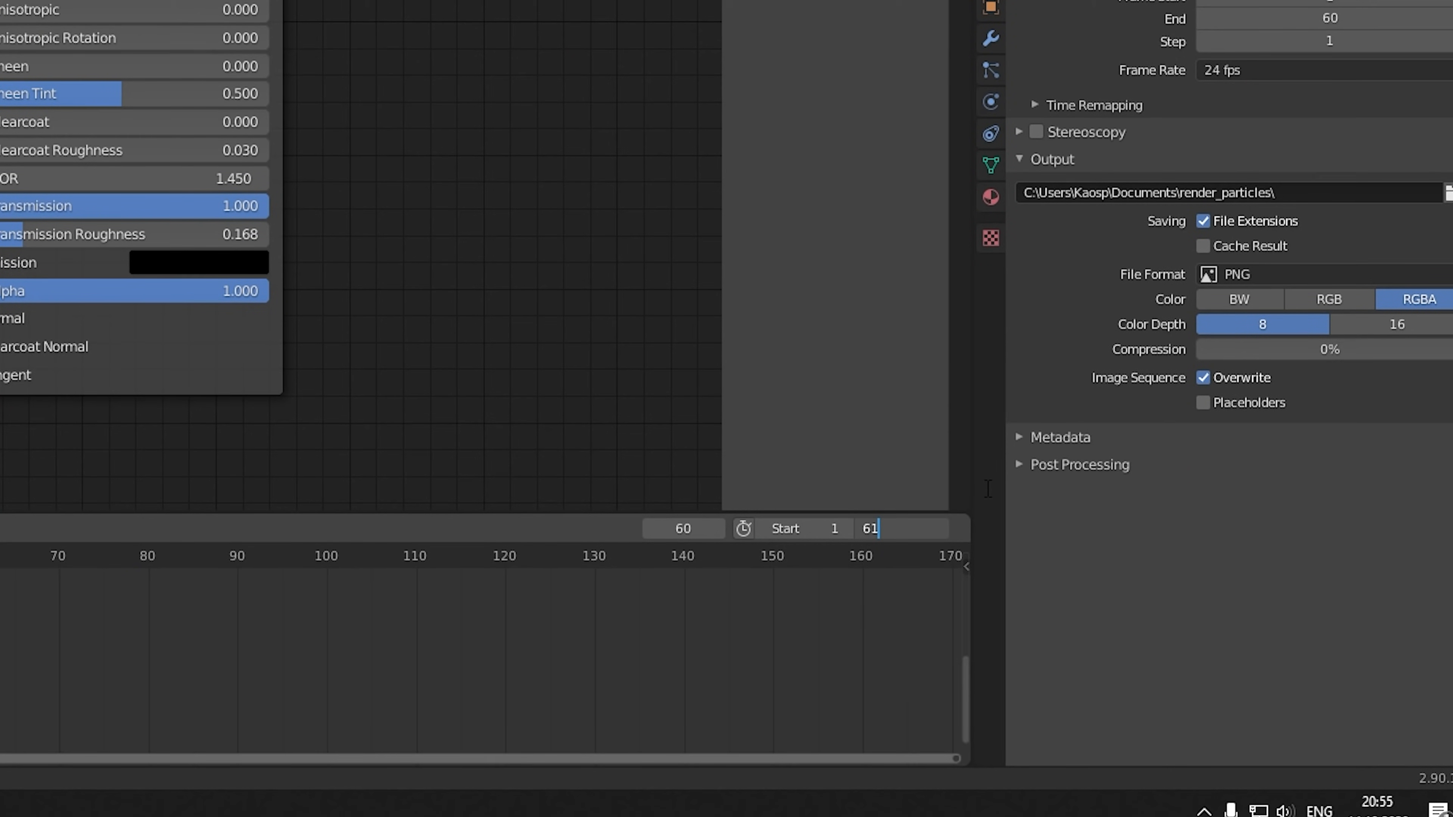
key("Return")
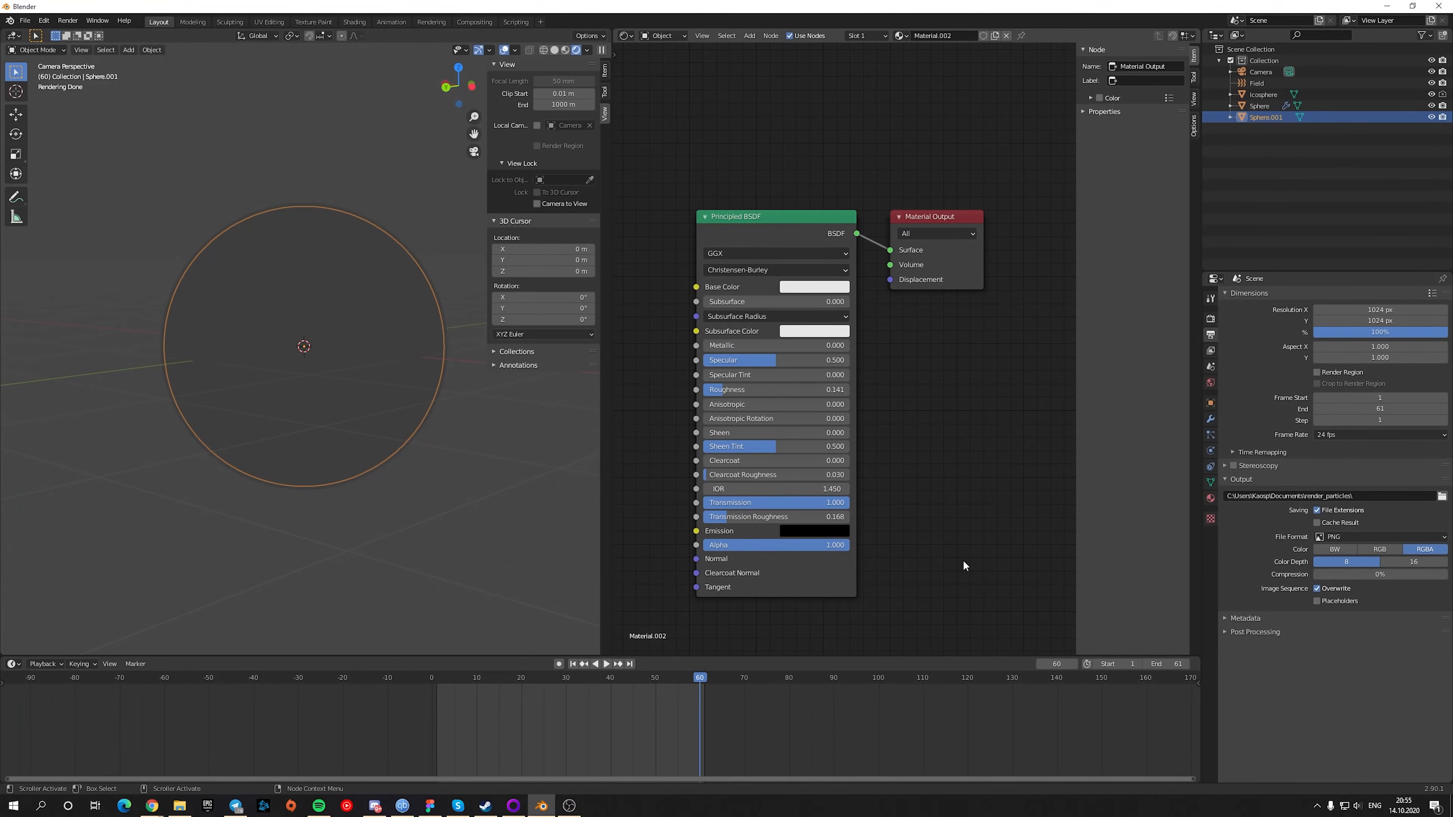
left_click(1211, 436)
left_click(1259, 106)
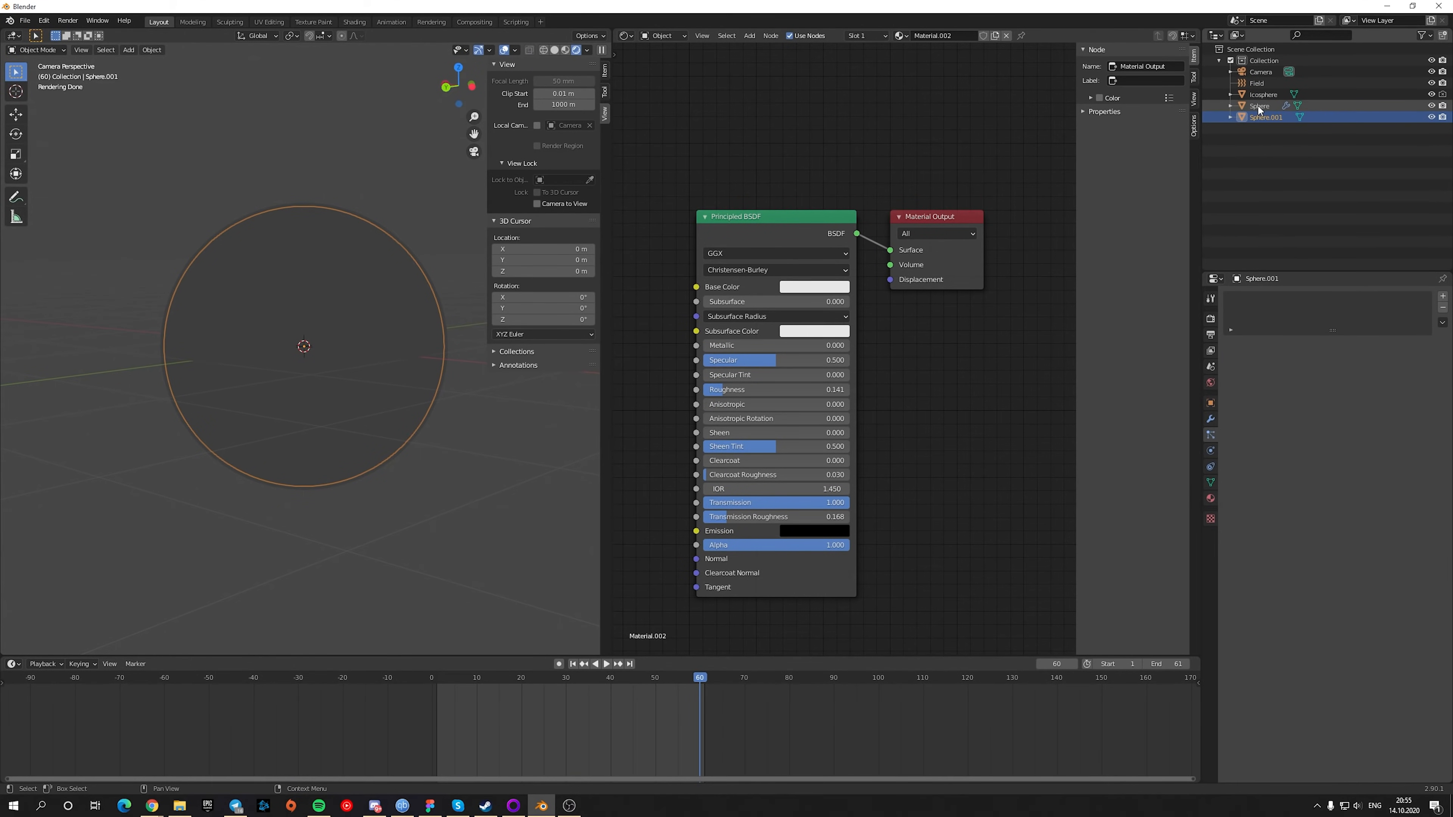
left_click(1246, 513)
left_click(1402, 517)
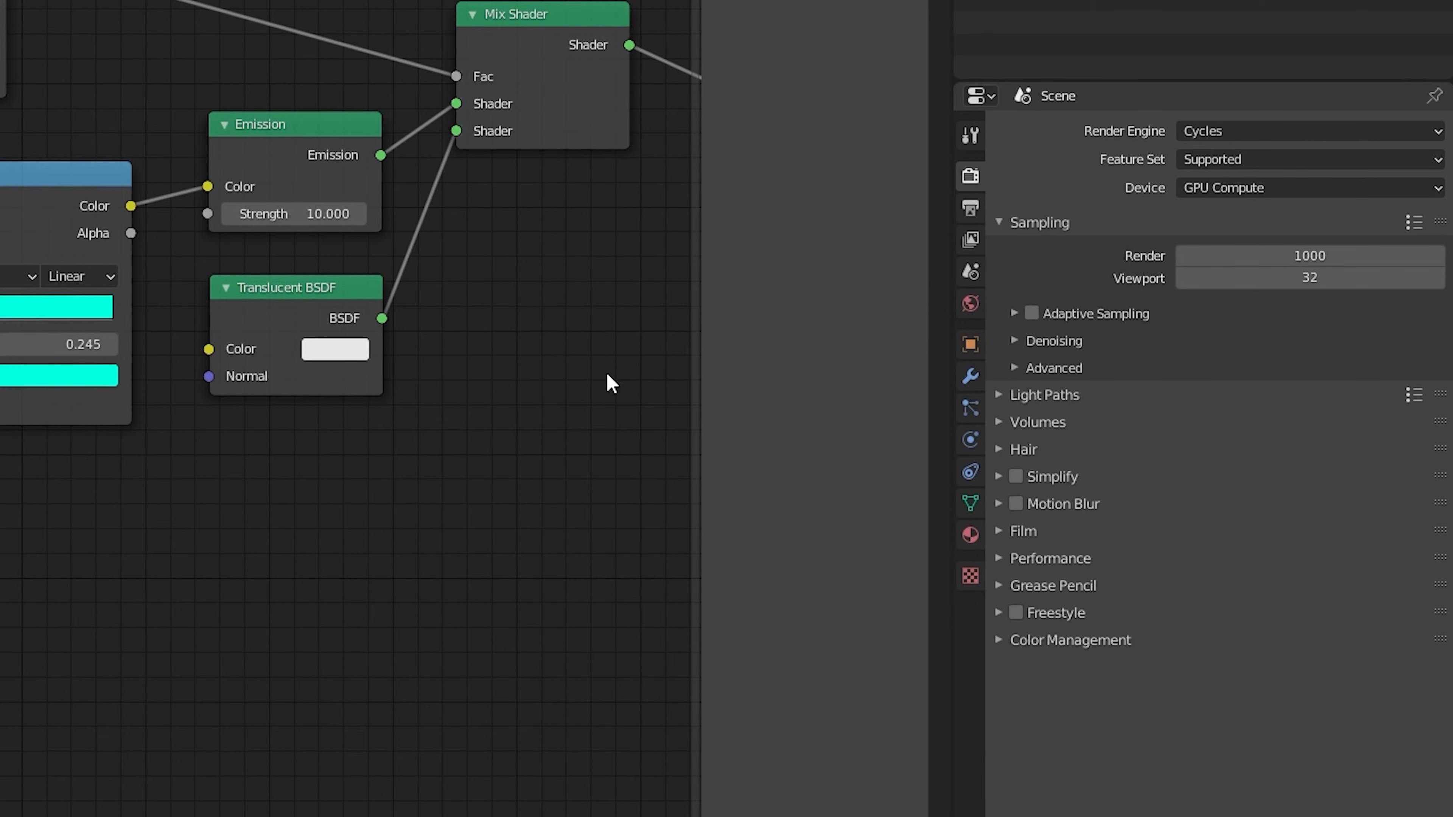
Set the render samples to 1500 and enable render denoising with OpenImageDenoise.
left_click(1278, 250)
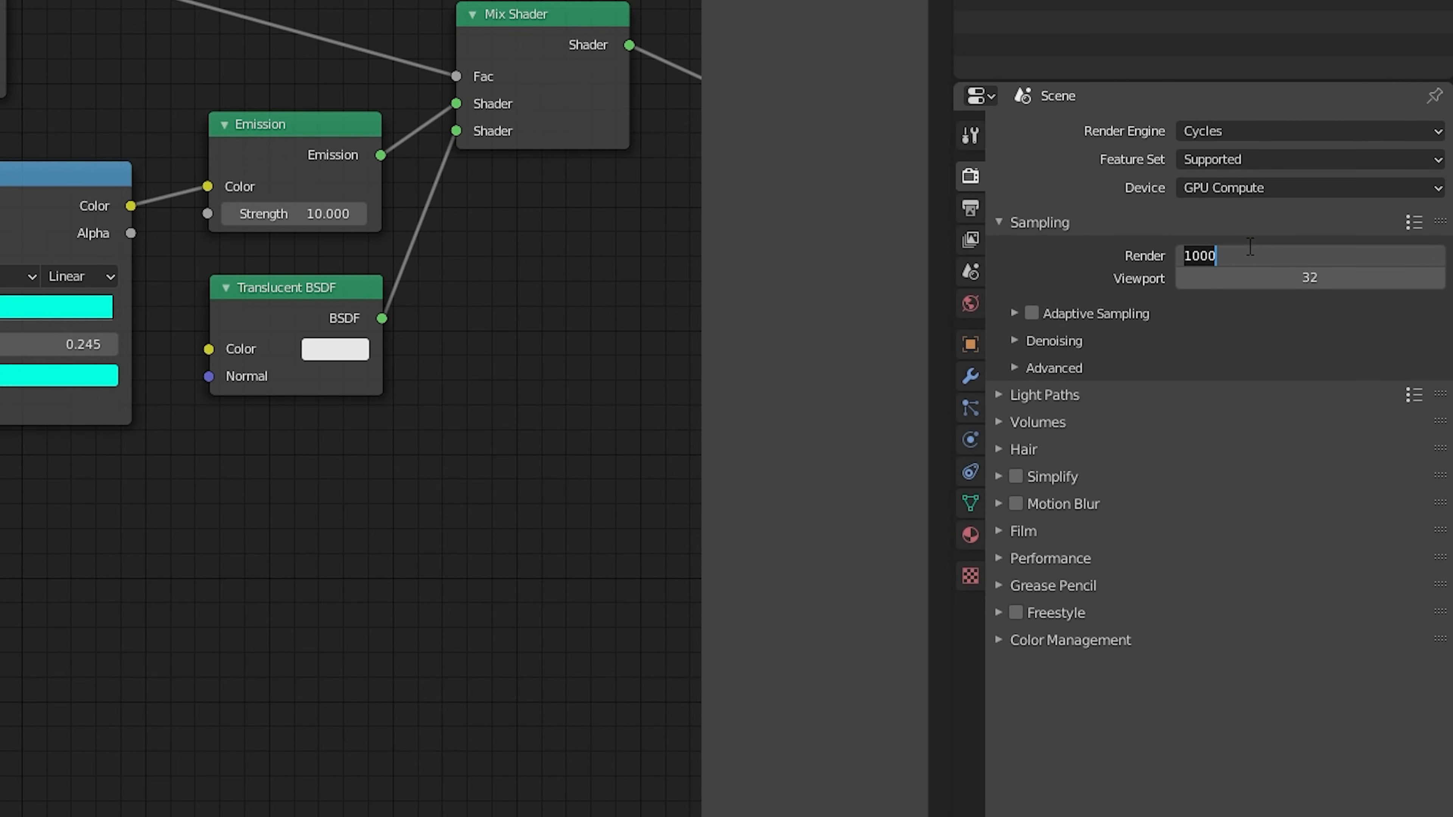
type("15")
key("Return")
left_click(1018, 343)
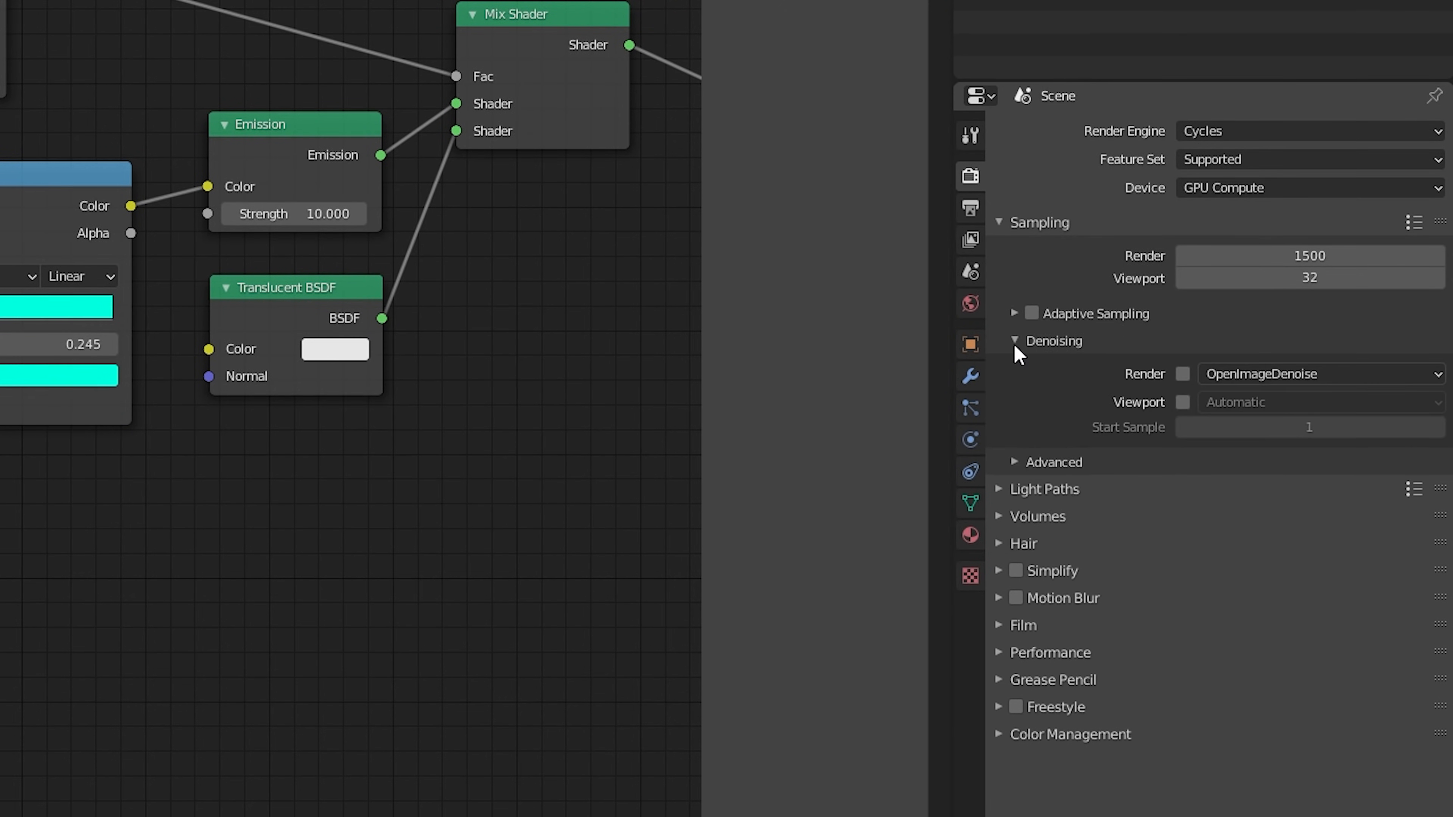
left_click(1182, 374)
left_click(1219, 374)
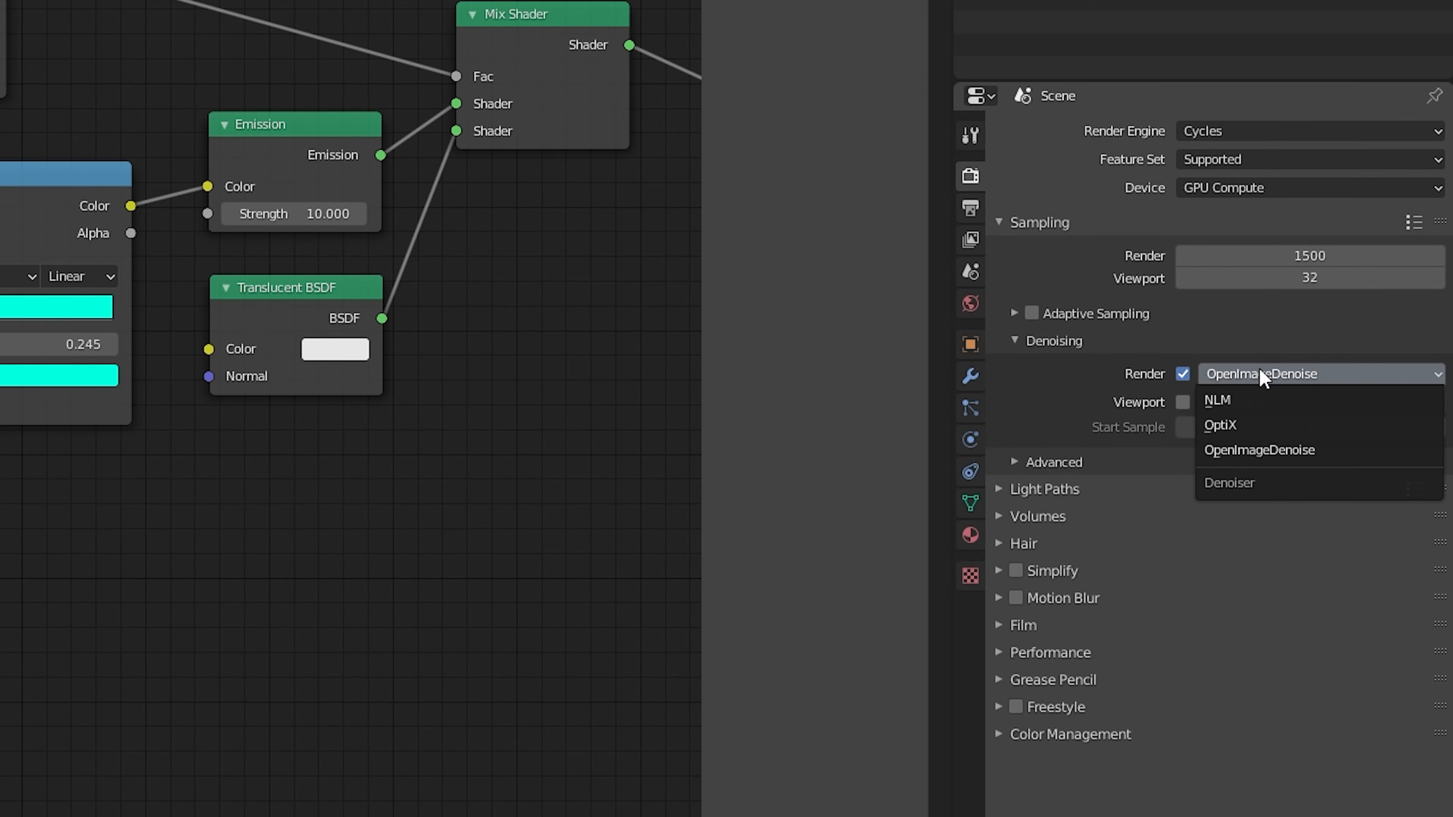
left_click(1255, 452)
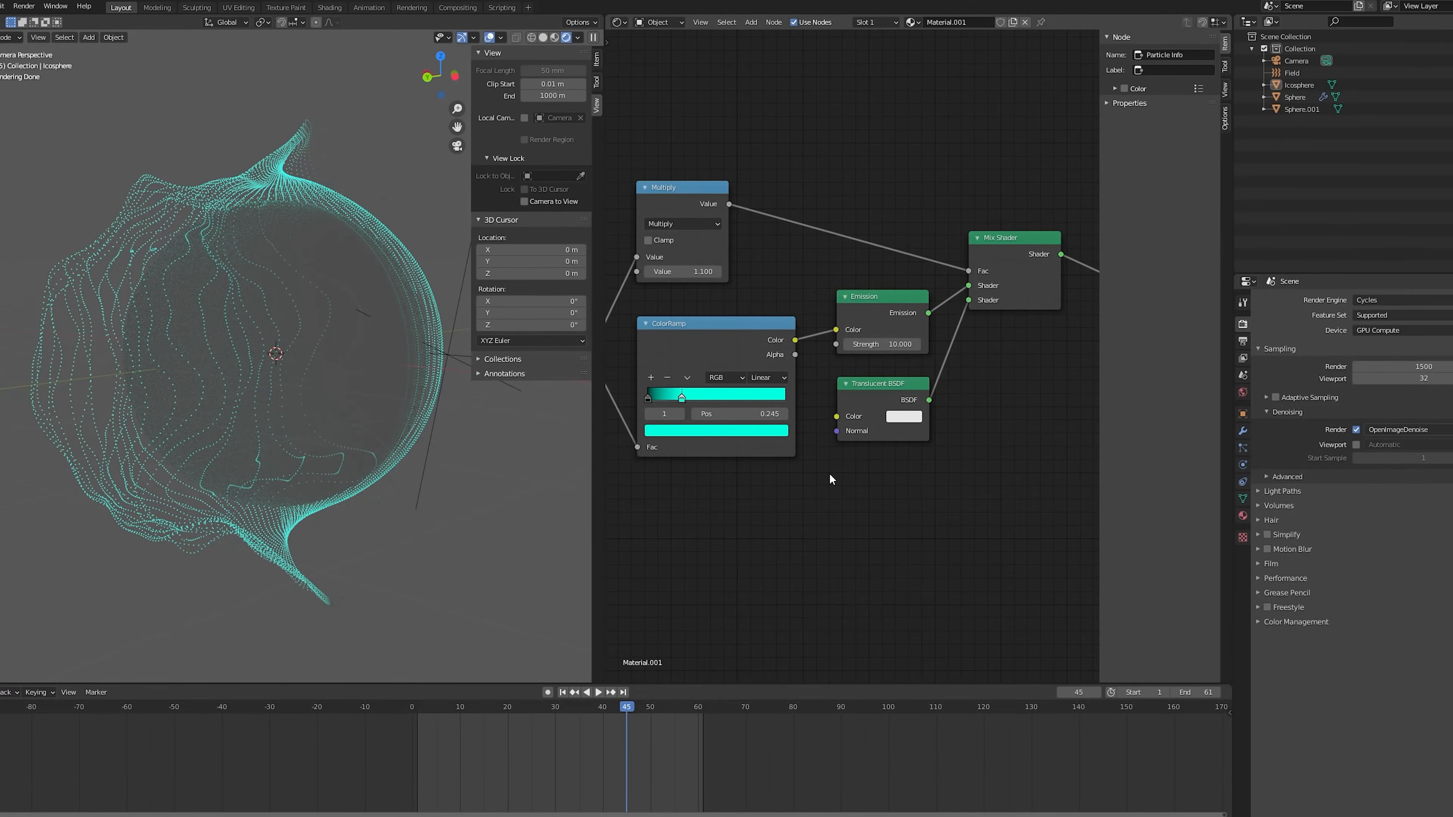
Change the ColorRamp's cyan stop to white in the particle material.
left_click(679, 429)
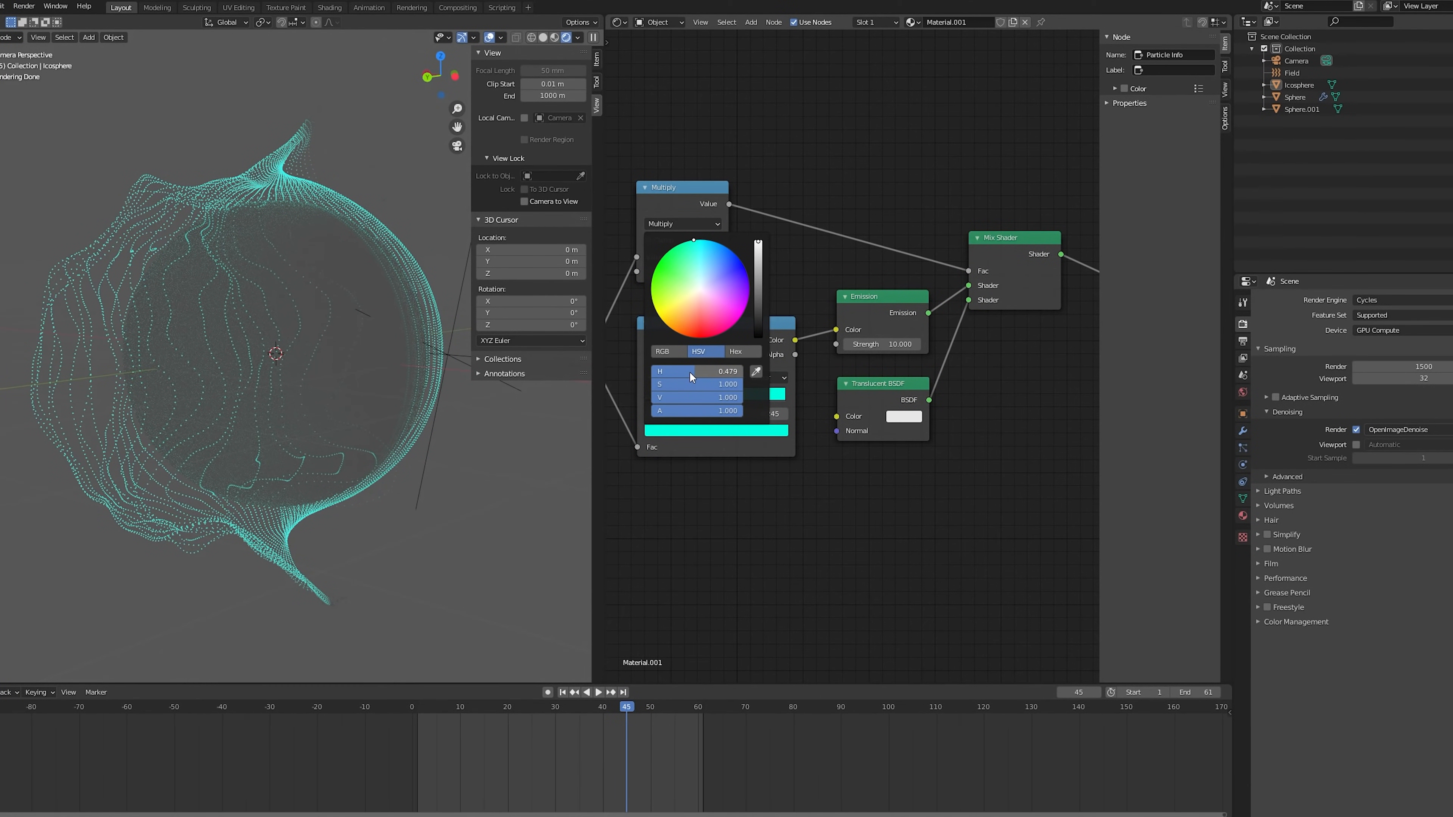
left_click_drag(695, 371, 599, 385)
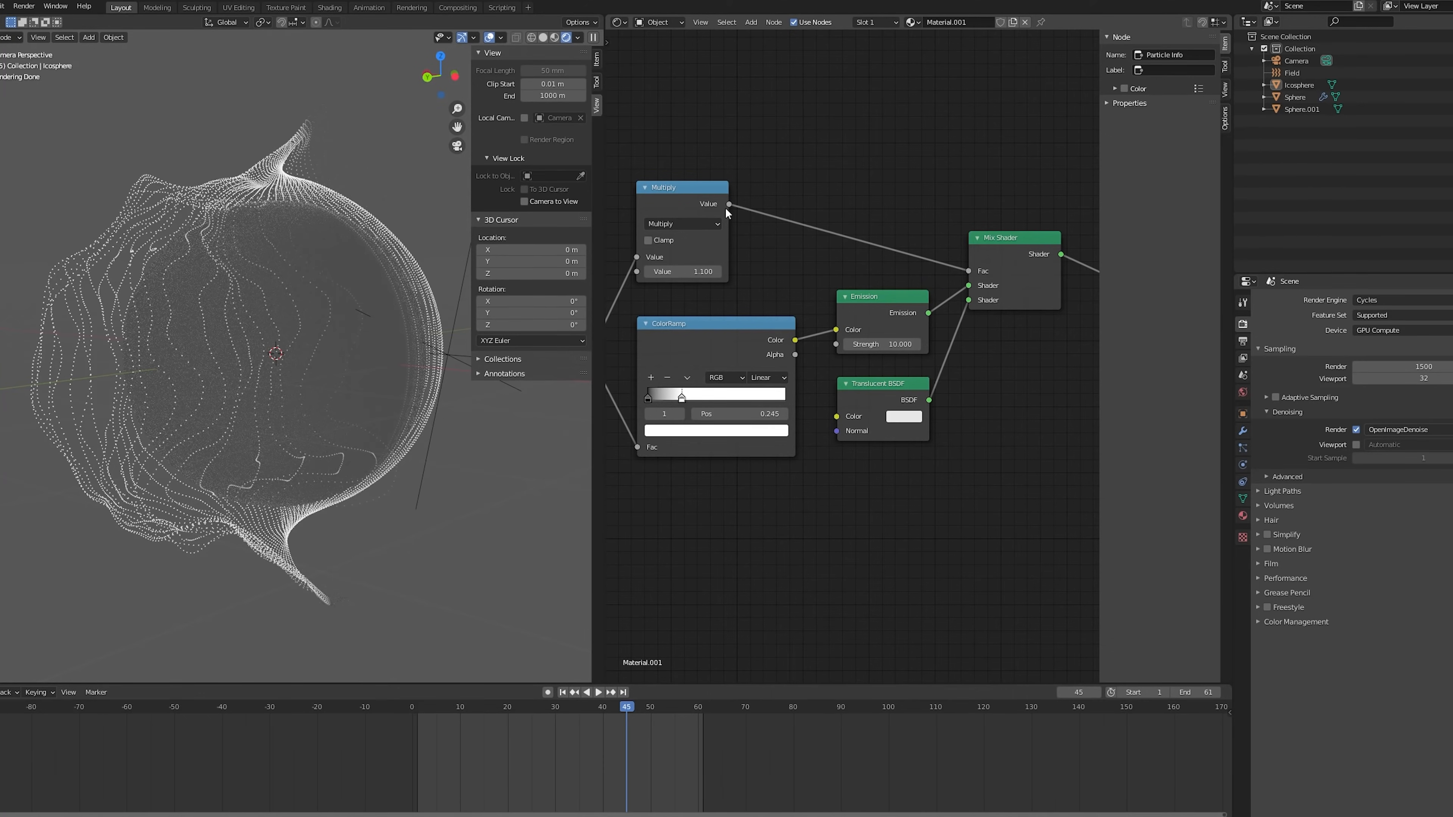
Set the World shader's Background color to black.
left_click(659, 22)
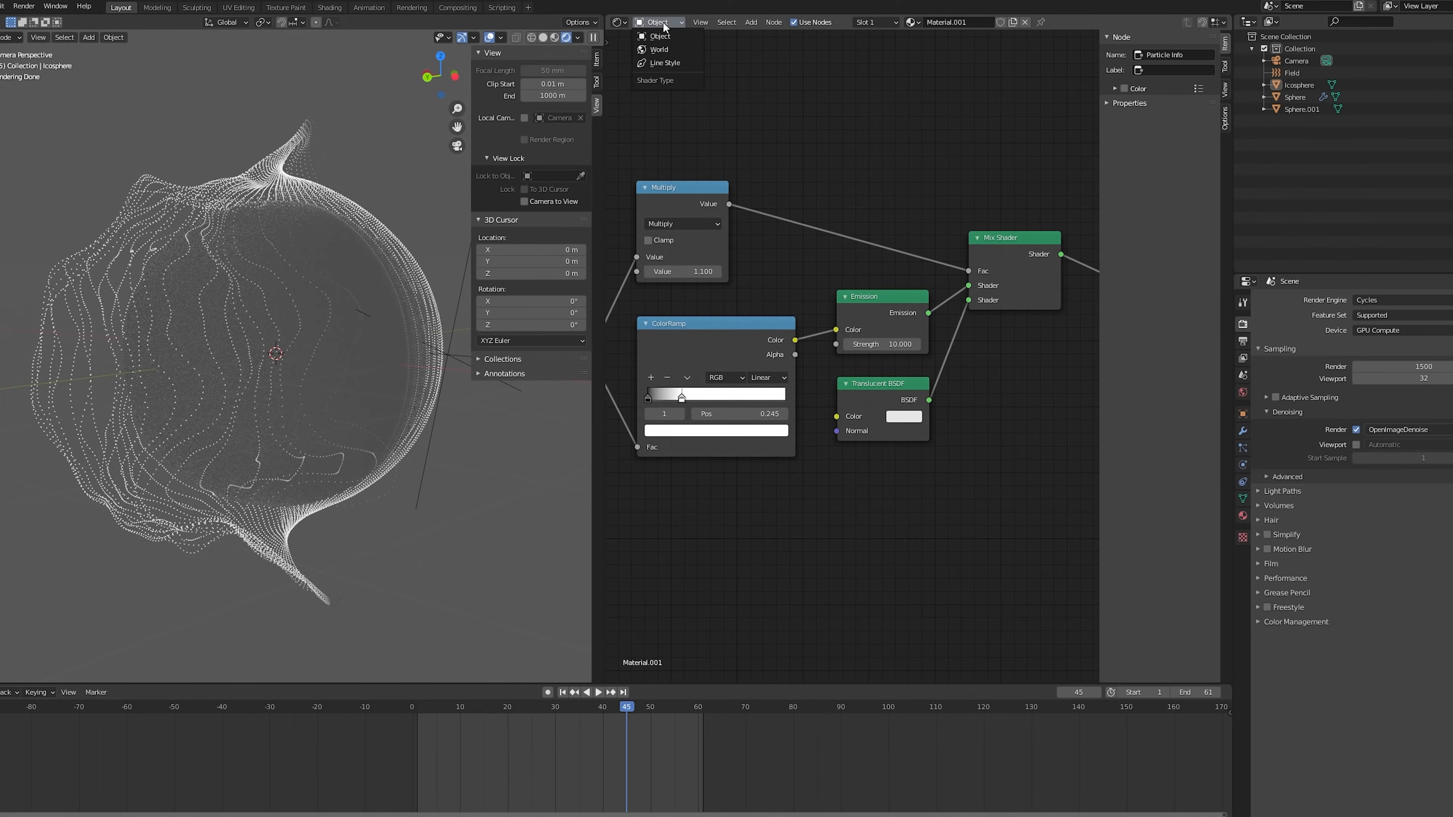
left_click(659, 50)
left_click(812, 382)
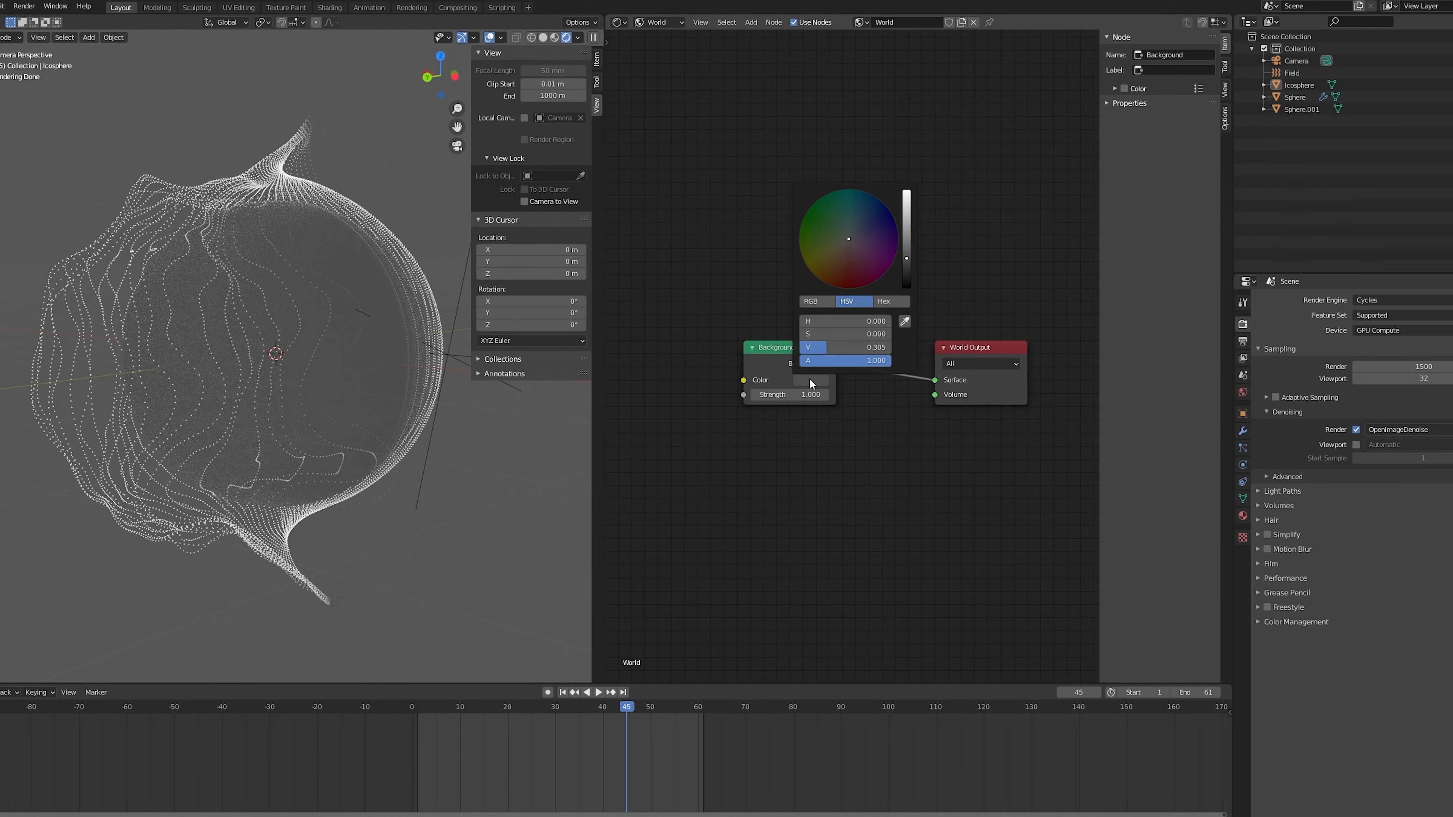
left_click_drag(907, 260, 907, 289)
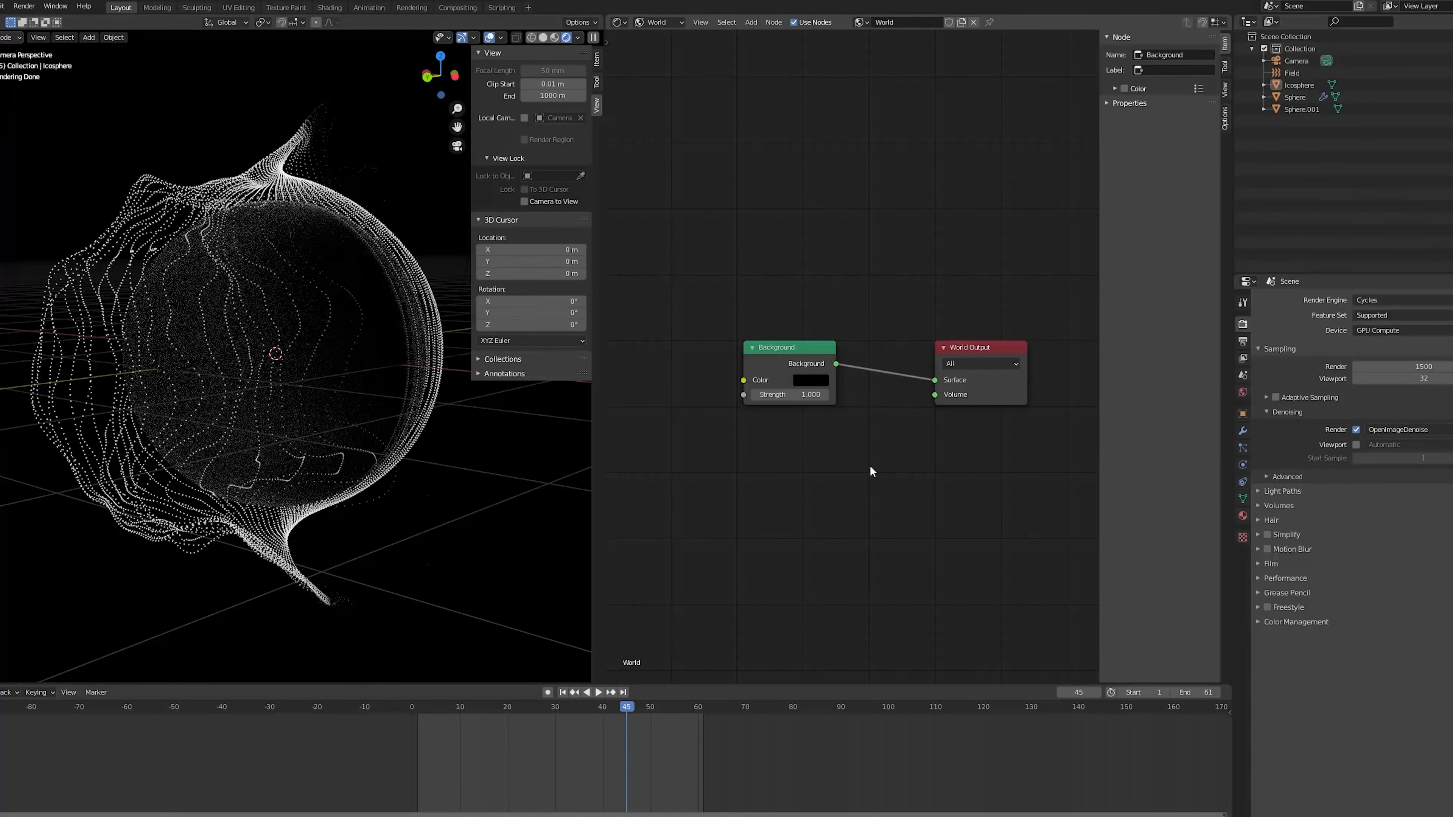
Render the full animation as an image sequence.
left_click(24, 5)
left_click(38, 34)
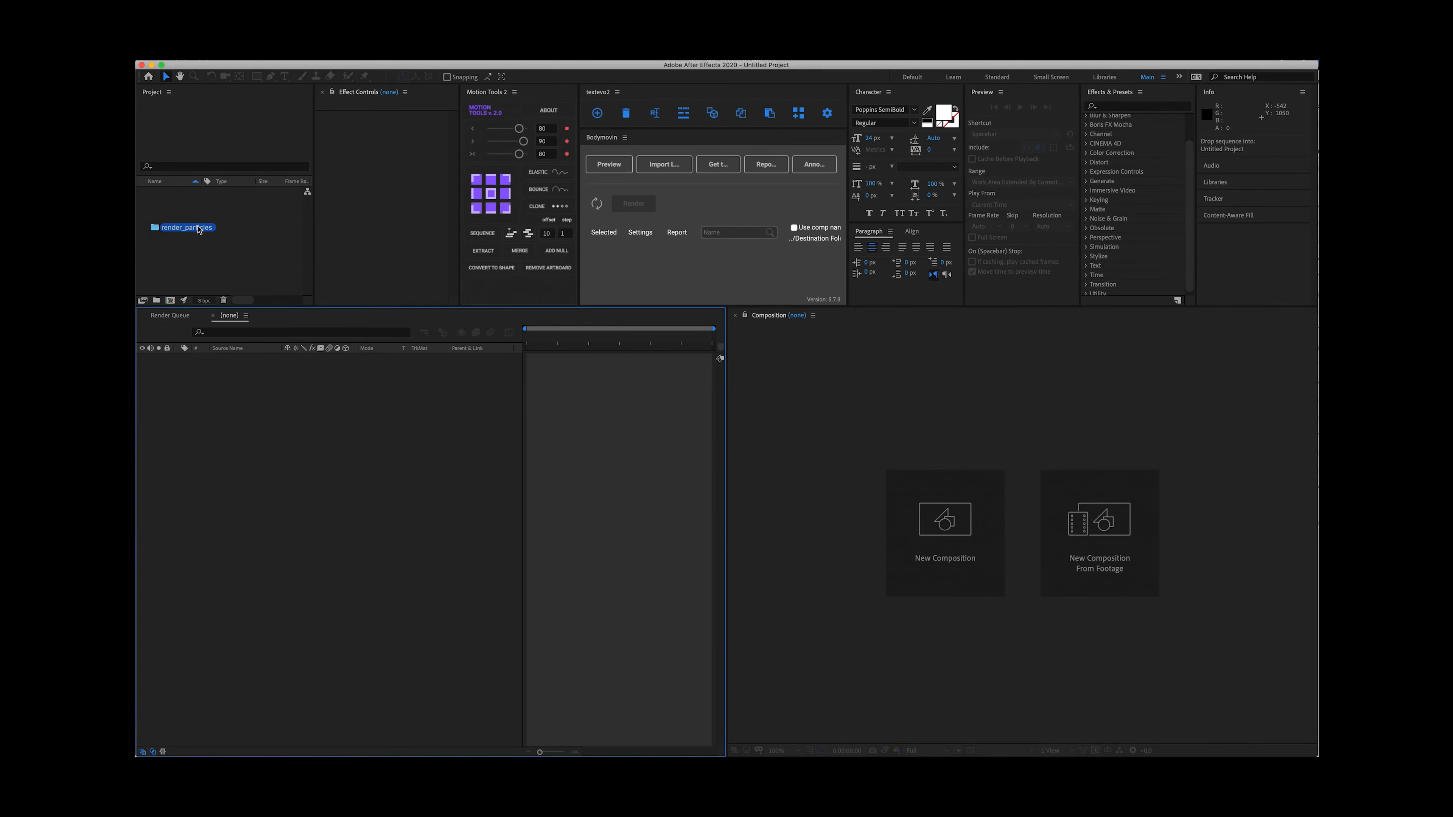
Switch to After Effects, import the render_particles folder as a PNG sequence, and create a composition from it.
left_click_drag(221, 227, 217, 230)
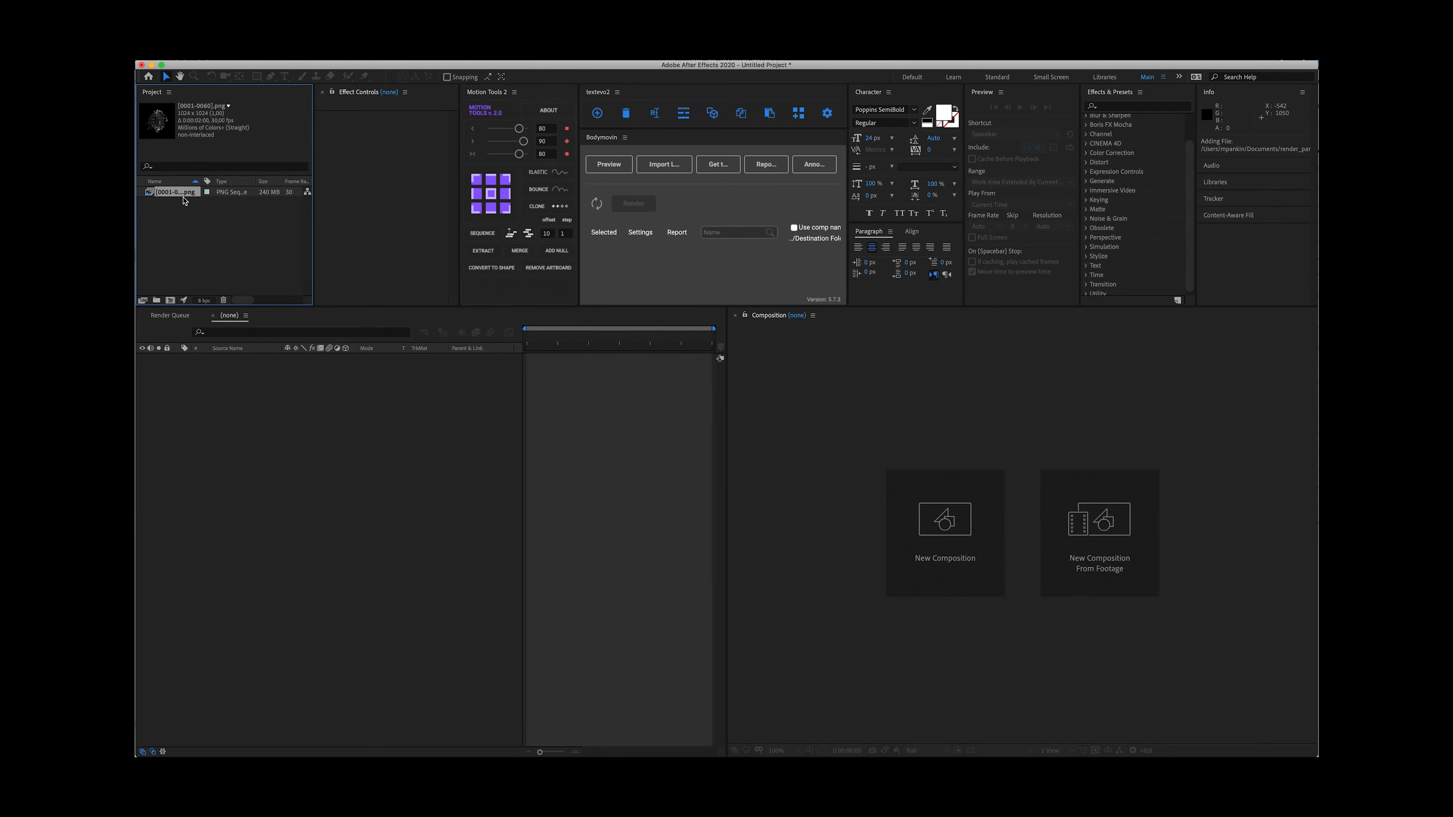
left_click_drag(599, 405, 572, 411)
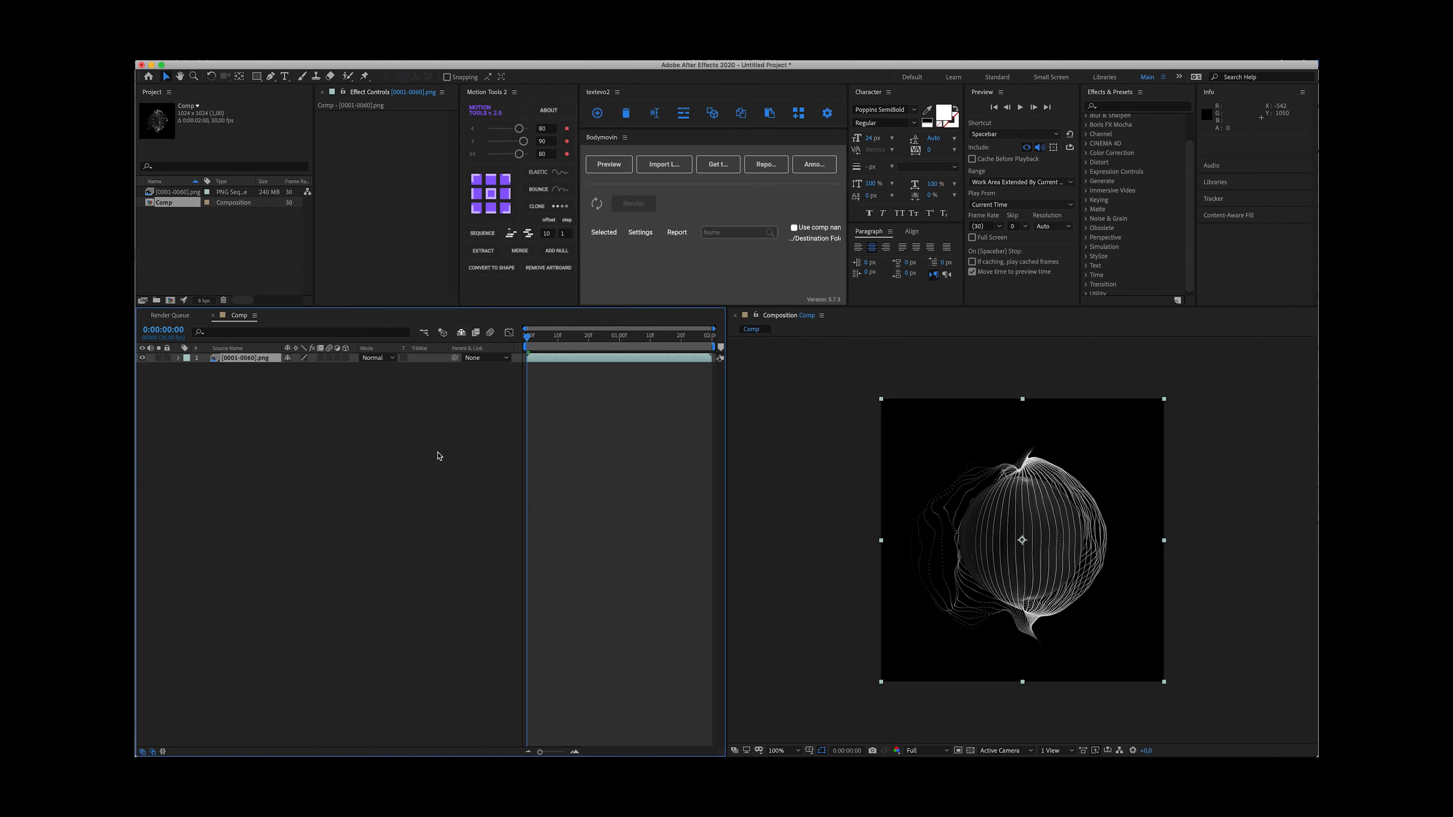
Play back the imported particle sequence in the composition and stop the preview.
left_click(441, 448)
key("space")
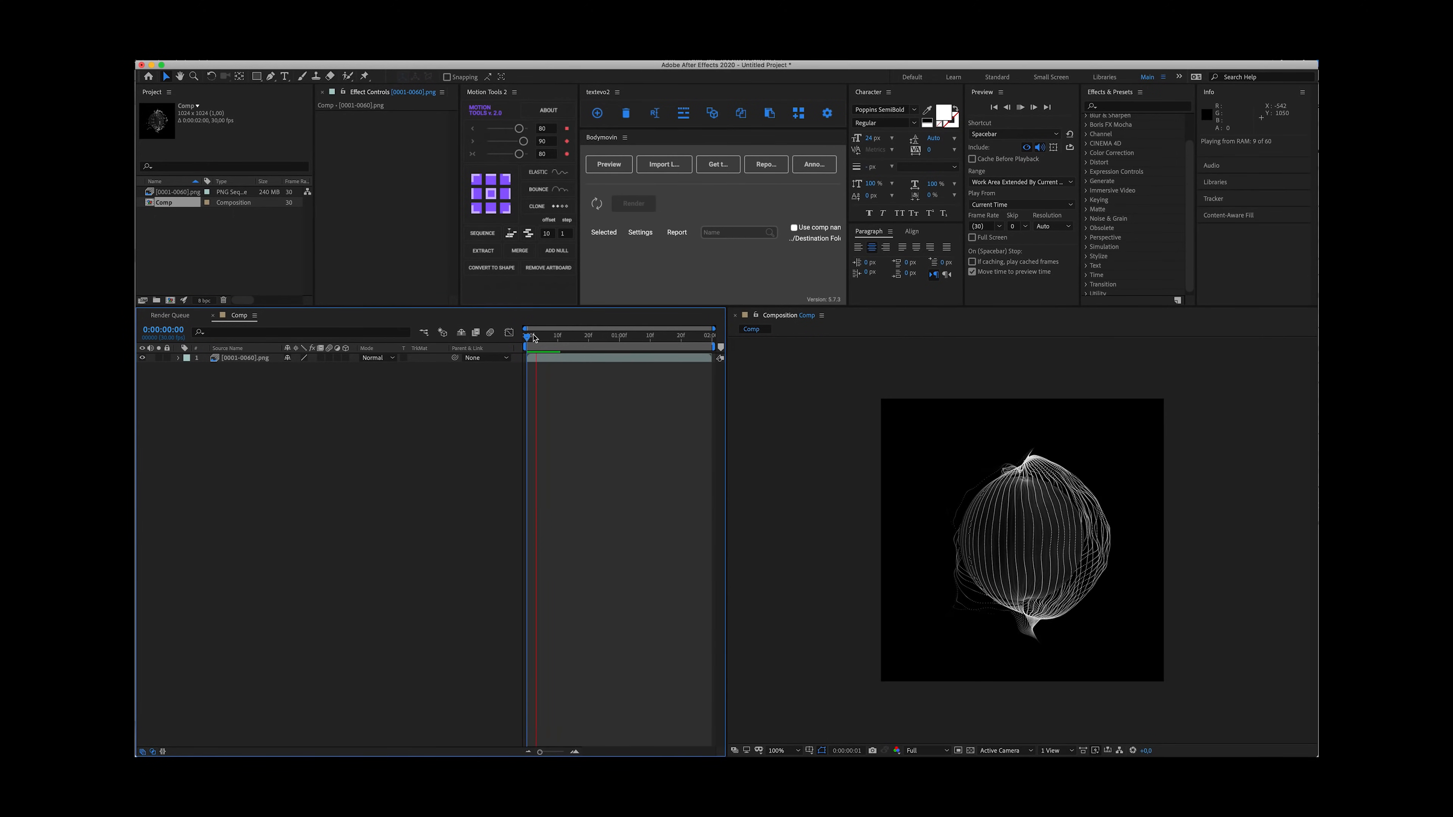
key("space")
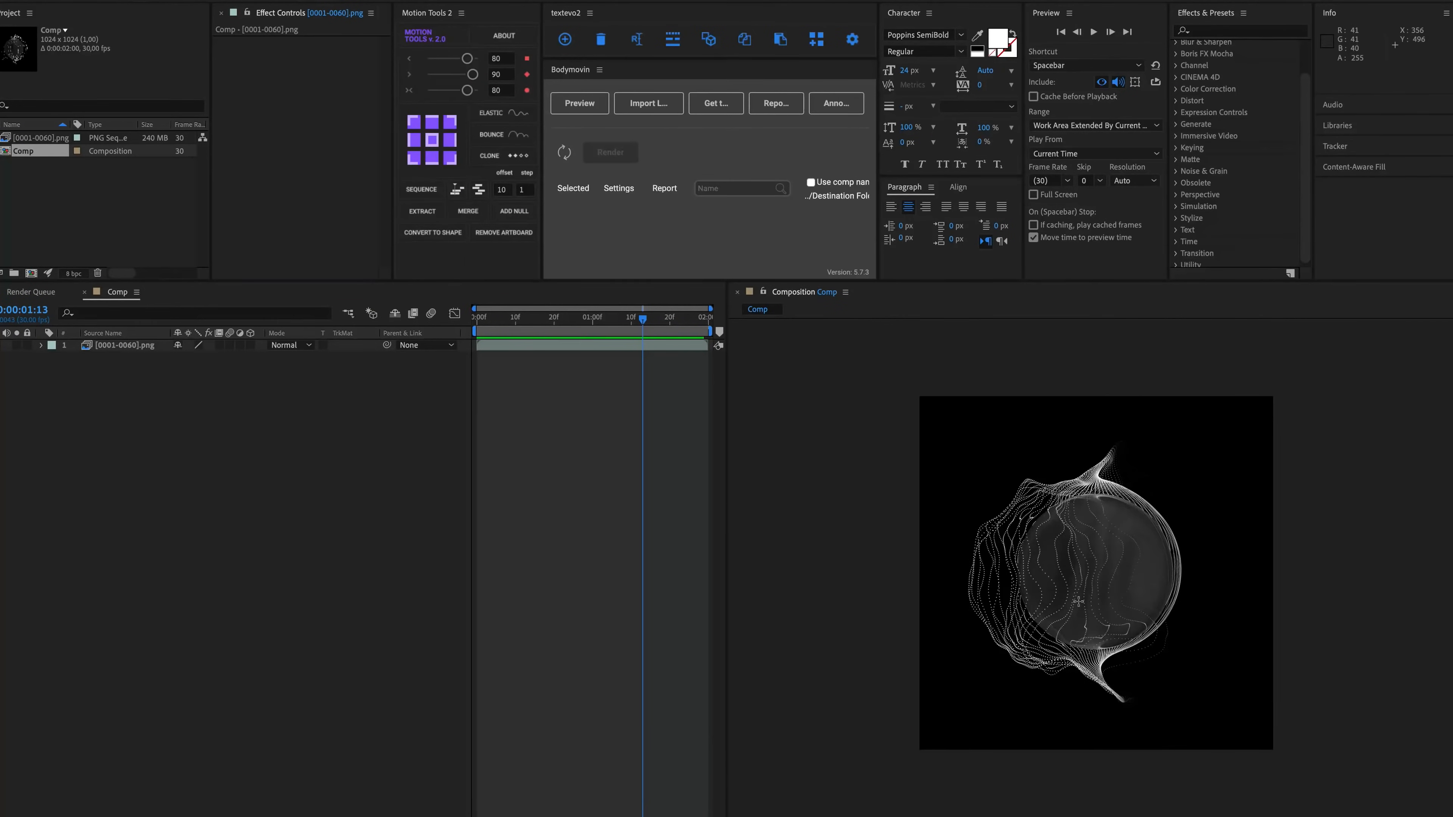
Draw a cyan rectangle over nearly the whole composition and set its shape layer's blending mode to Color.
left_click_drag(925, 402, 1265, 744)
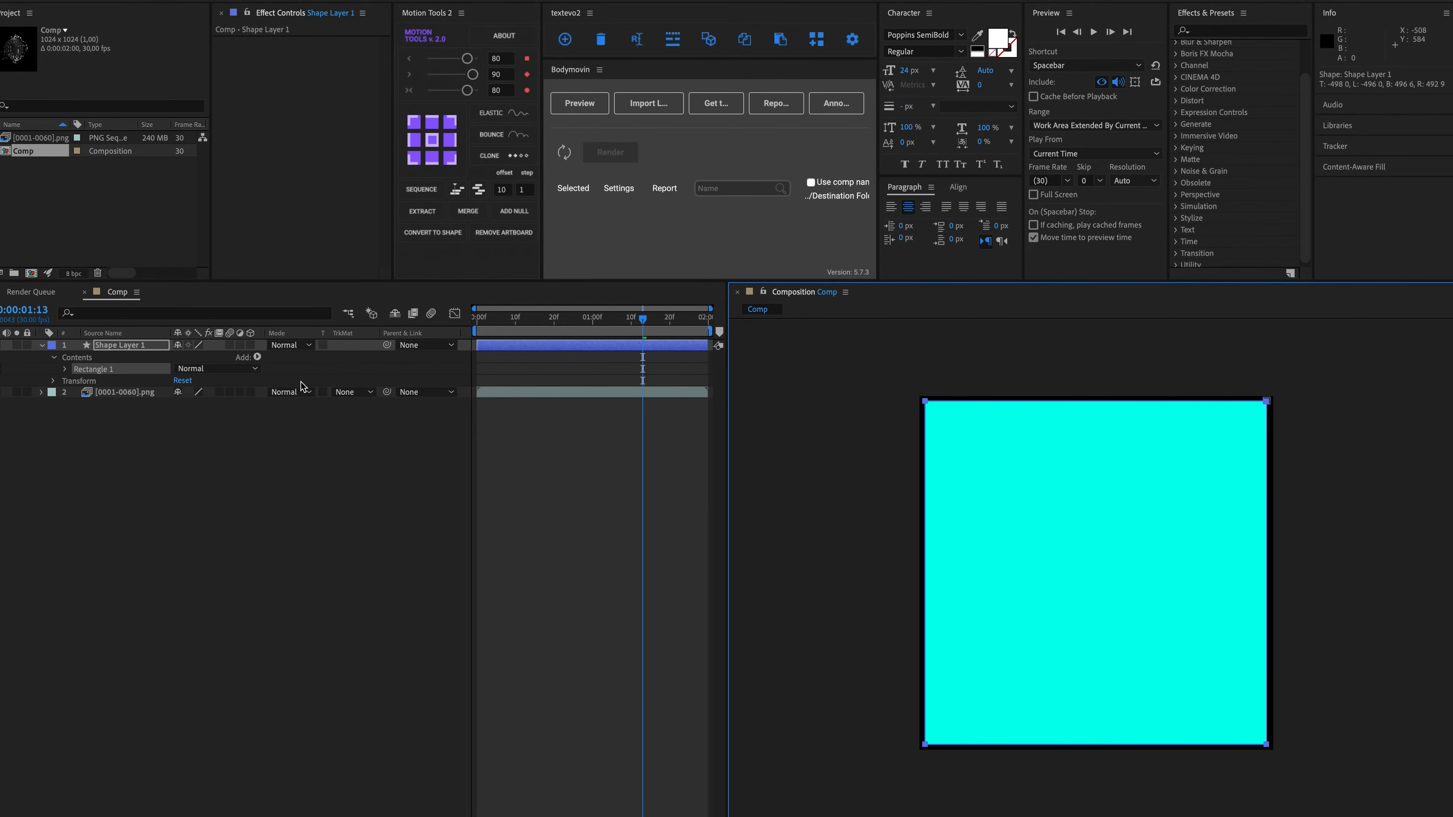
left_click(287, 345)
left_click(286, 789)
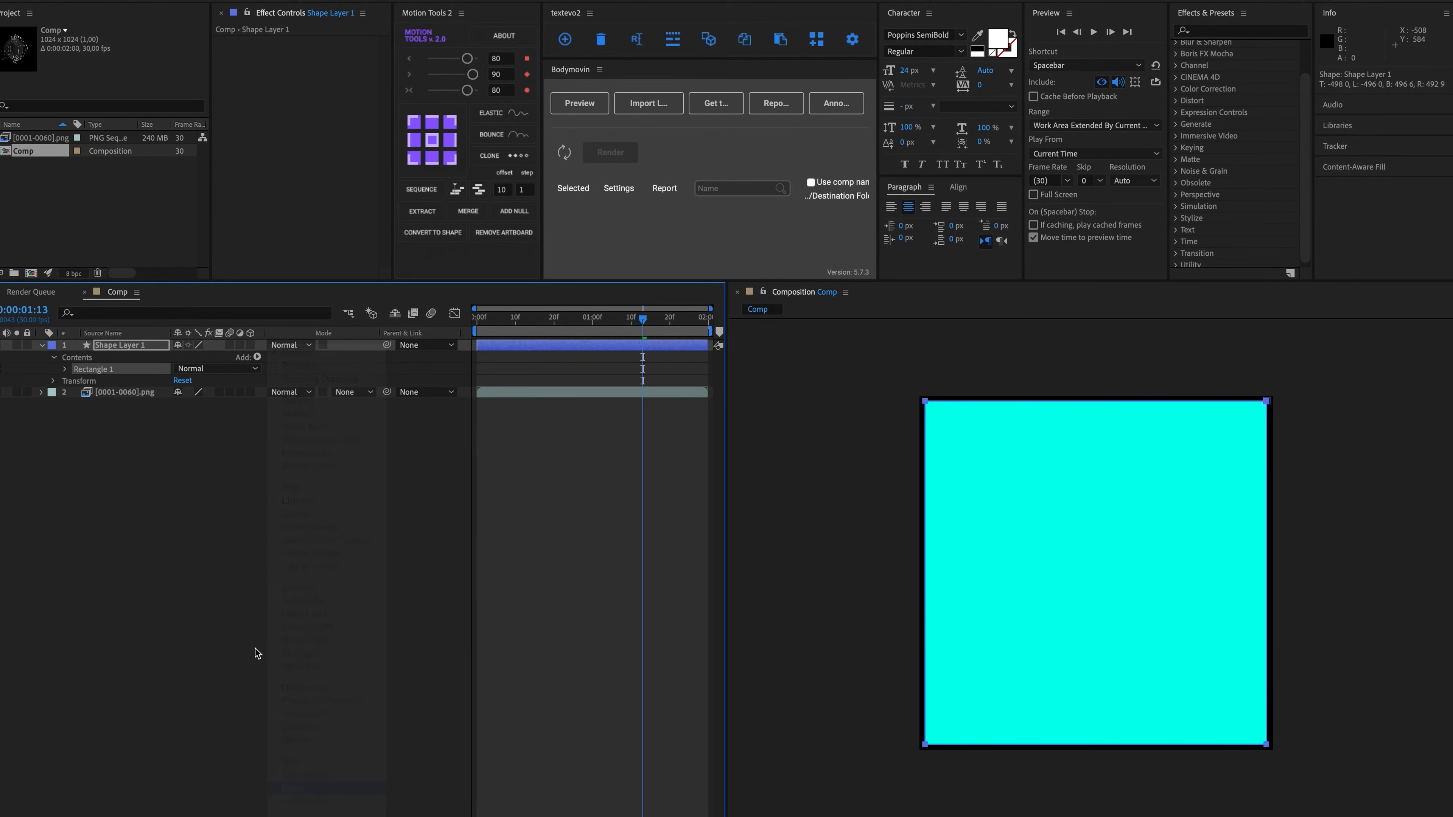
left_click(308, 538)
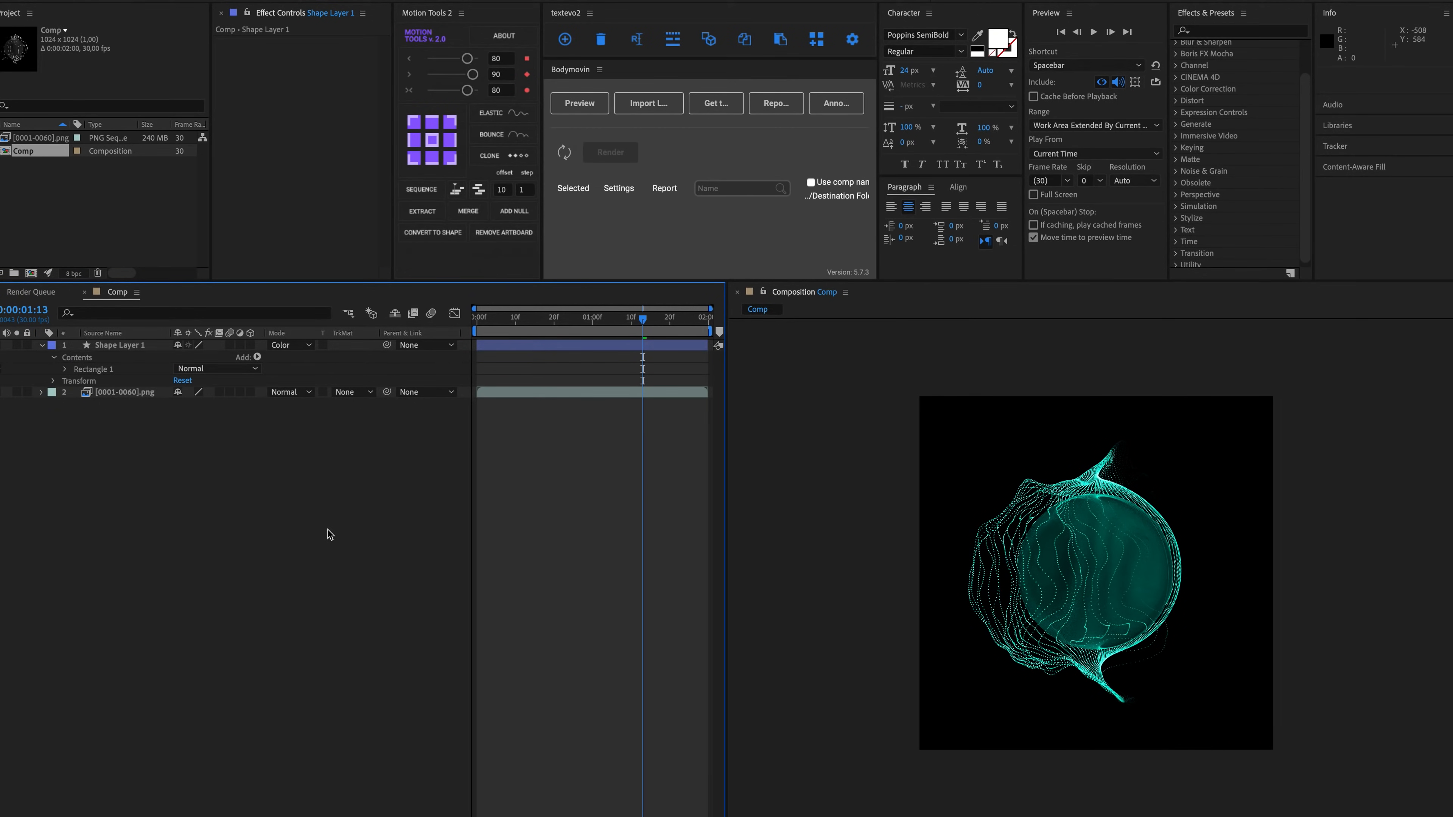
Apply the Stylize Glow effect to the PNG sequence layer with Glow Radius 136 and Glow Threshold 60.8%.
left_click(128, 393)
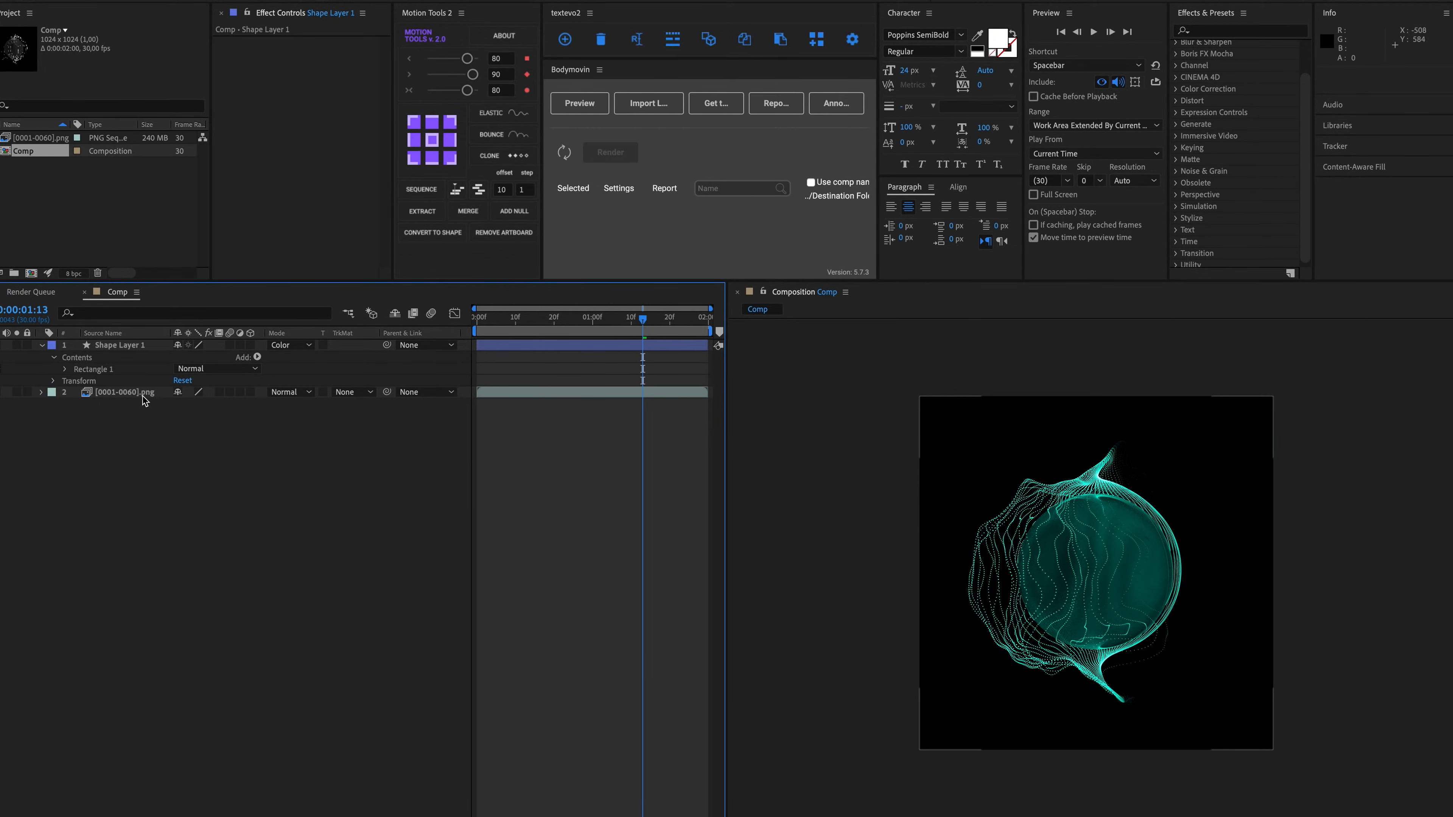
left_click(1221, 33)
type("glow")
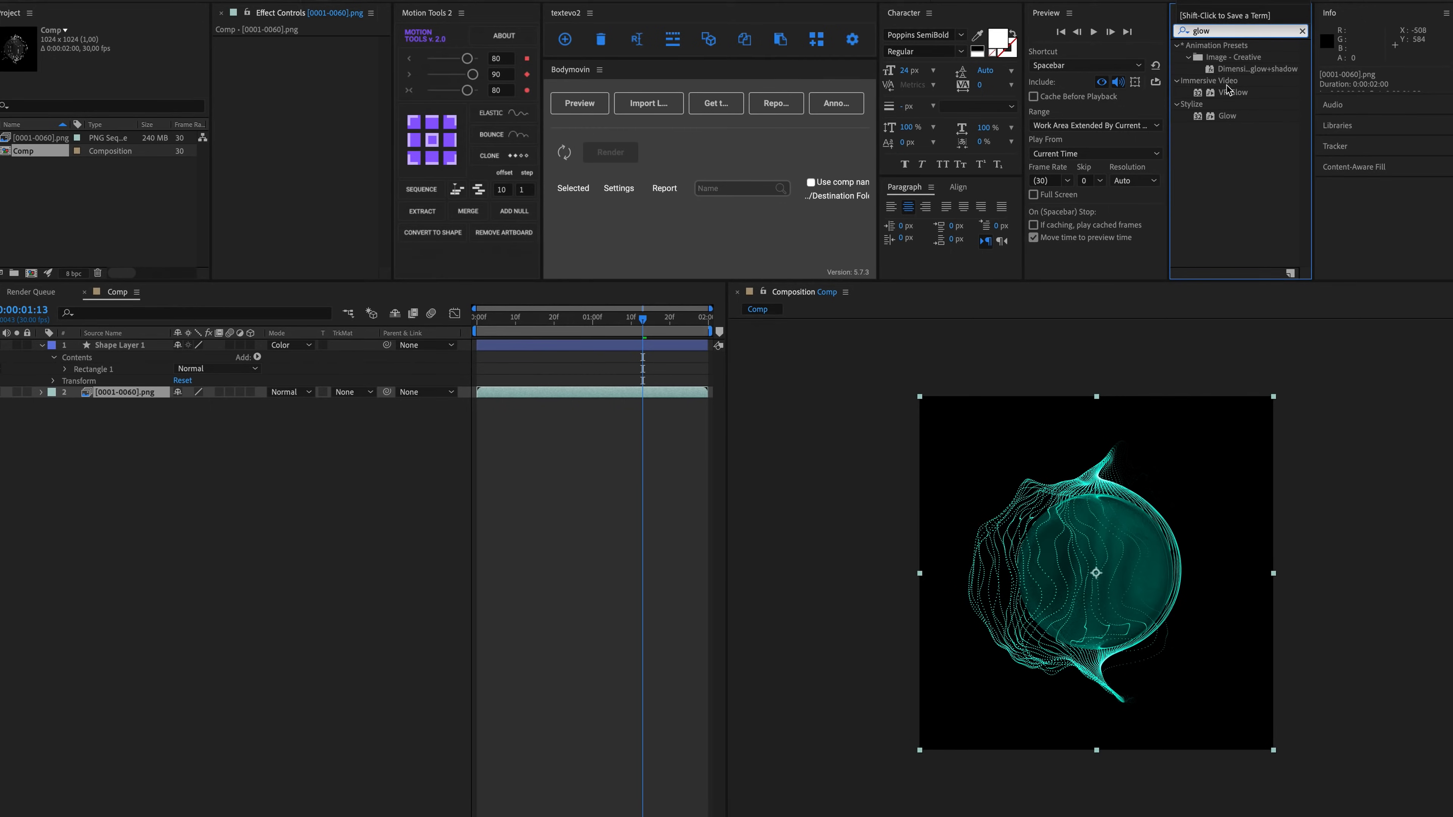
double_click(1227, 117)
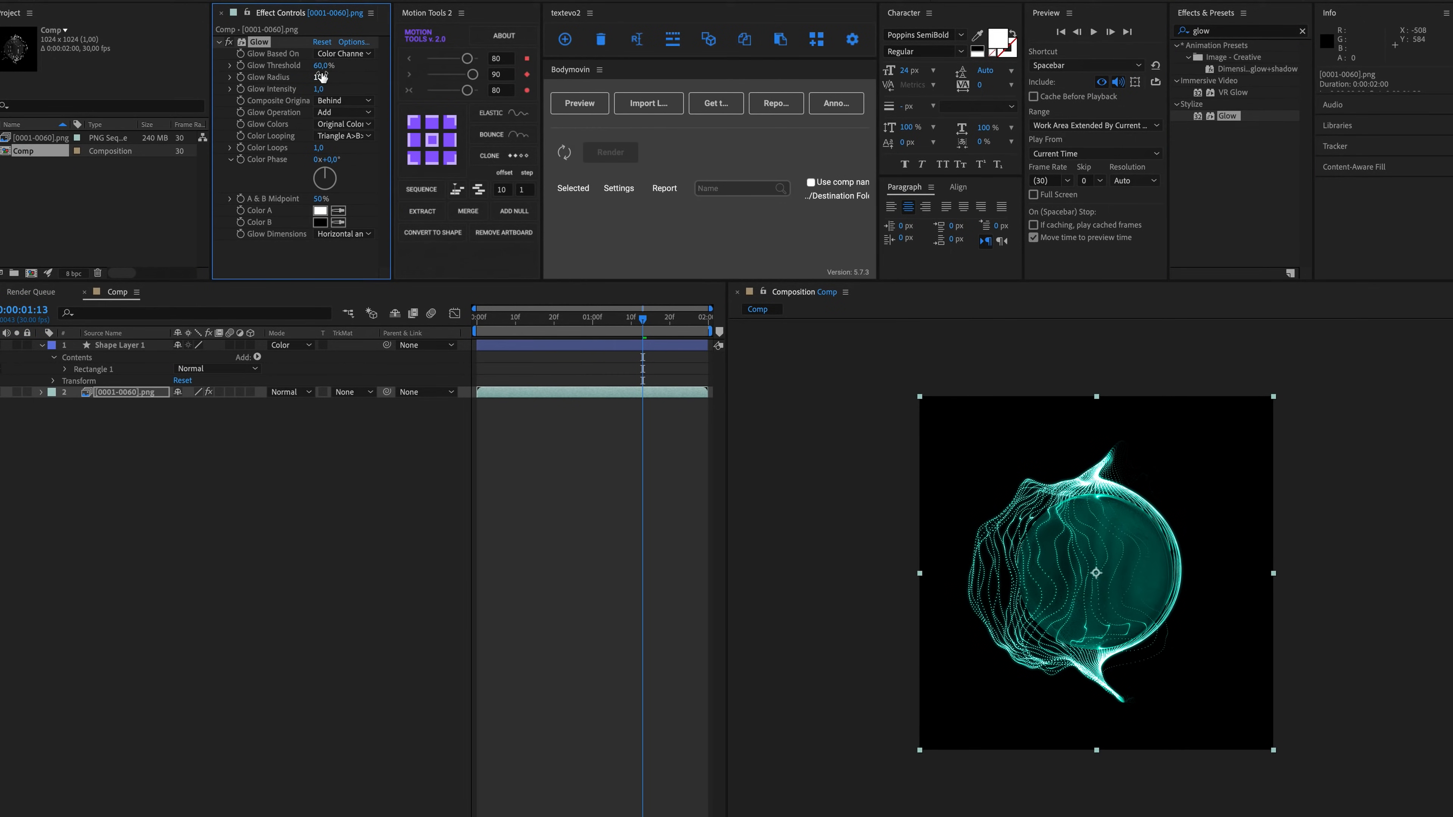
left_click_drag(322, 77, 413, 83)
mouse_move(323, 66)
left_mouse_down()
mouse_move(302, 68)
mouse_move(328, 67)
left_mouse_up()
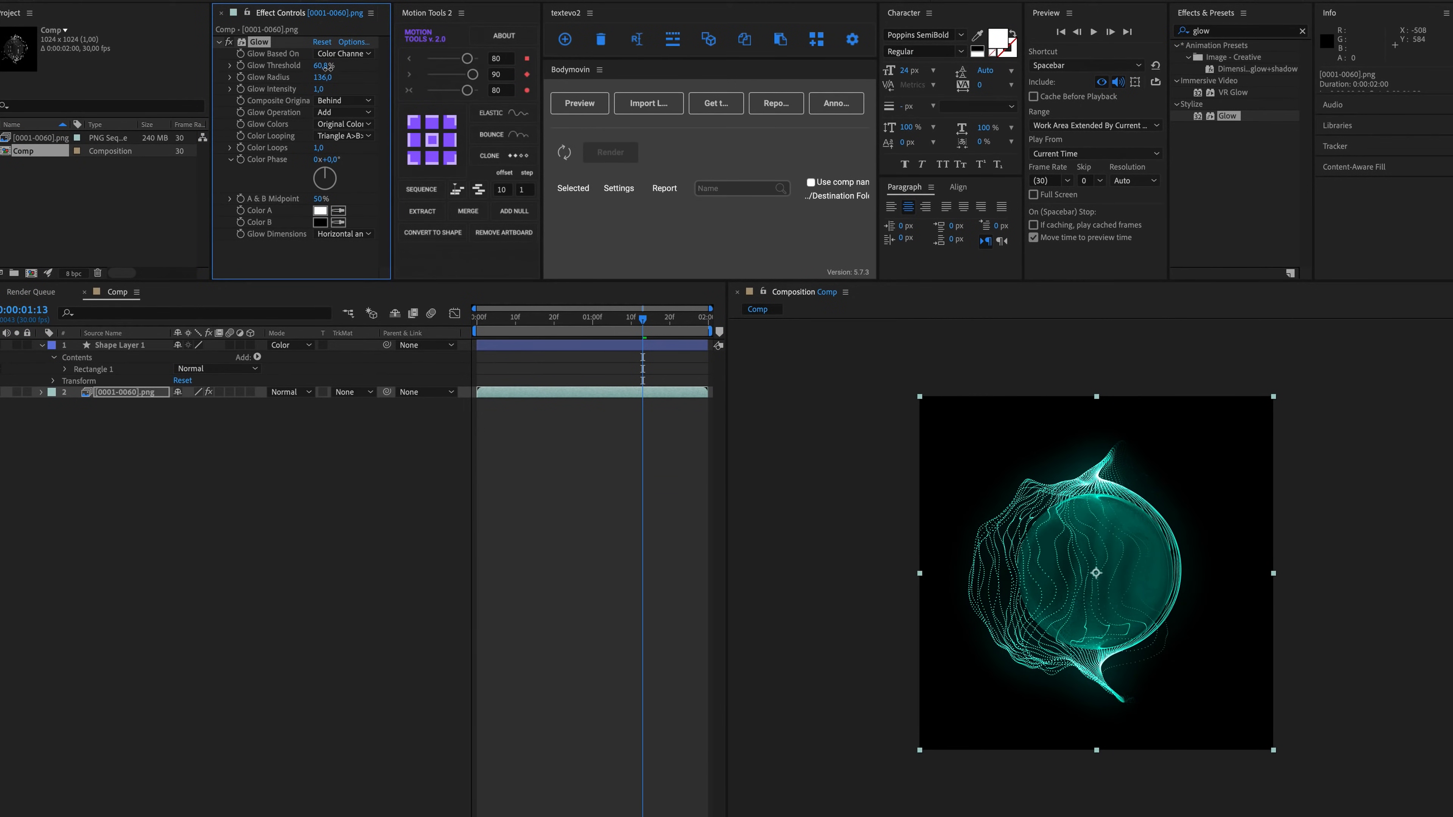
Preview the tinted, glowing animation from the first frame.
left_click(489, 320)
key("space")
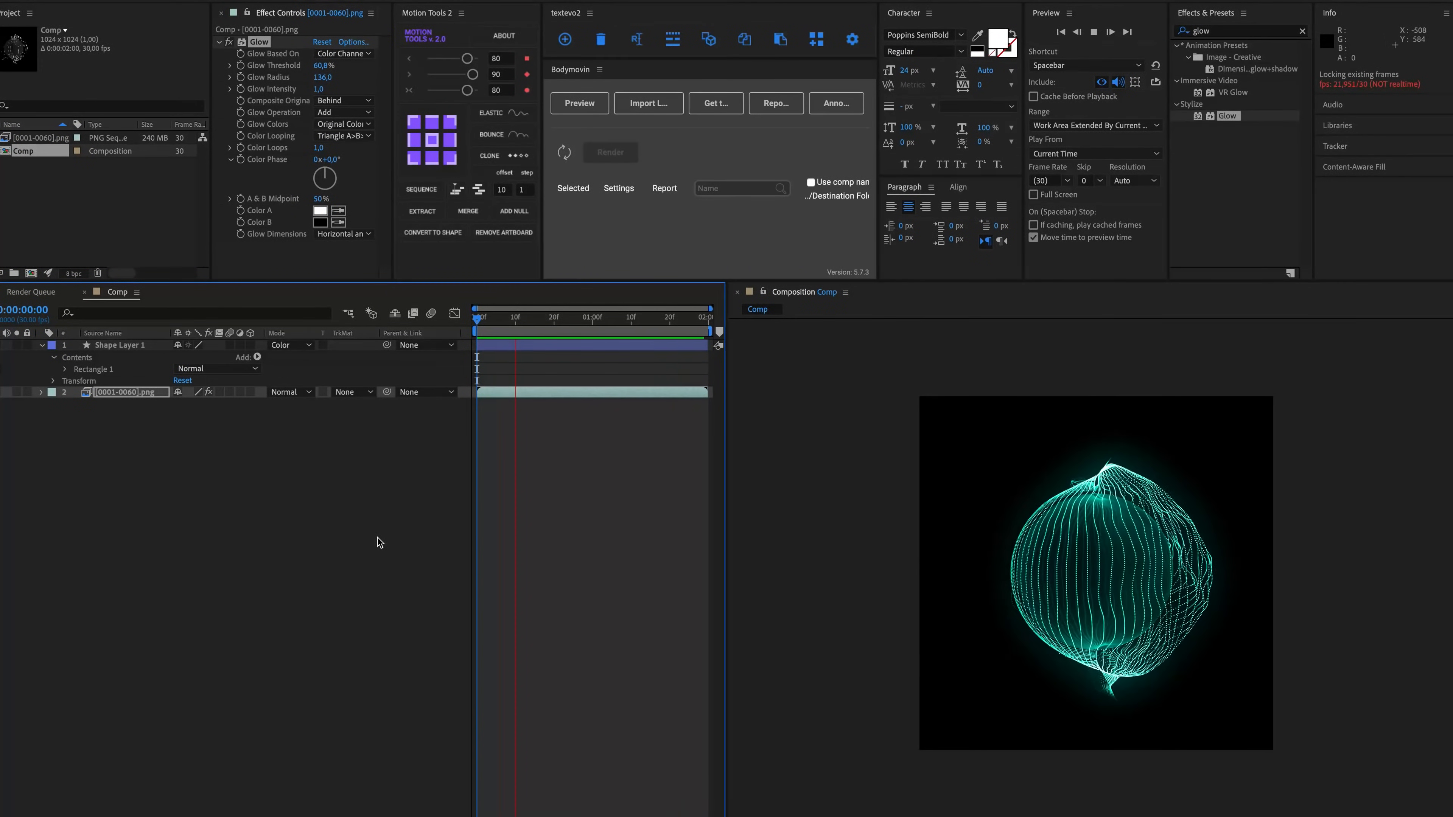
Bring frame 0028.png from the render_particles folder onto the canvas of the Tutorial design in Figma.
left_click(585, 441)
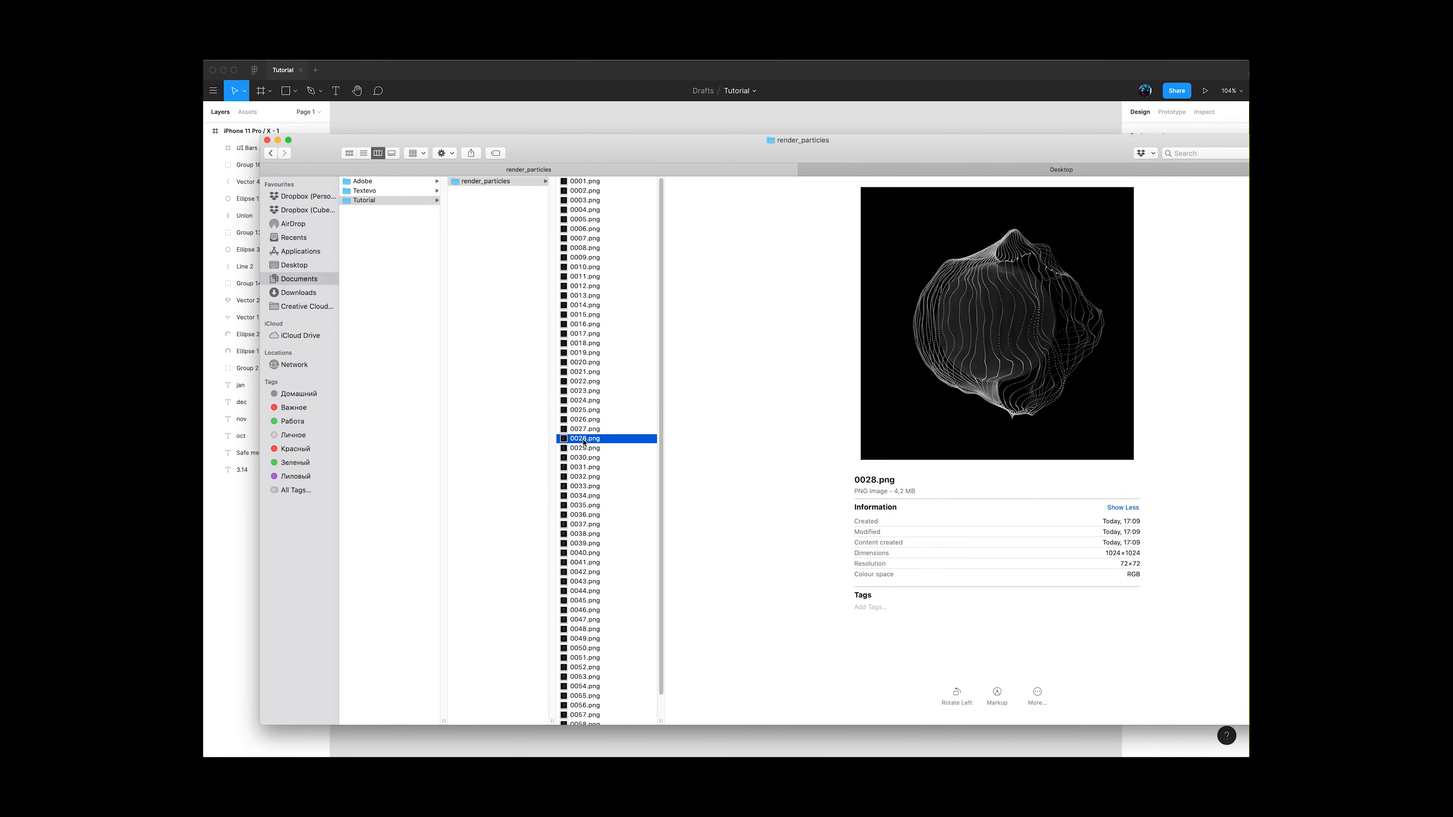
left_click_drag(584, 442, 643, 427)
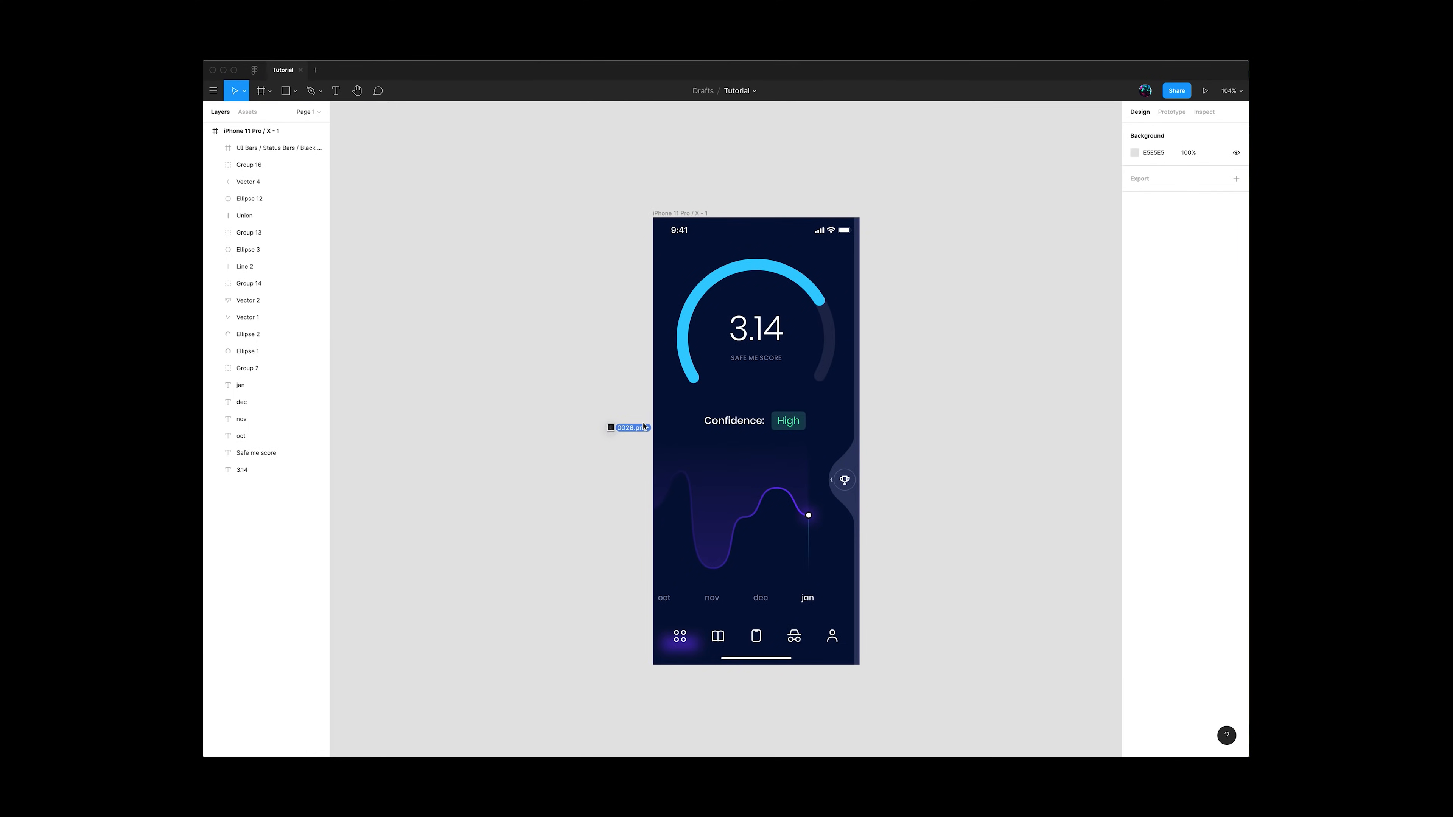
left_click_drag(991, 395, 990, 394)
scroll(943, 377, "down", 5, "ctrl")
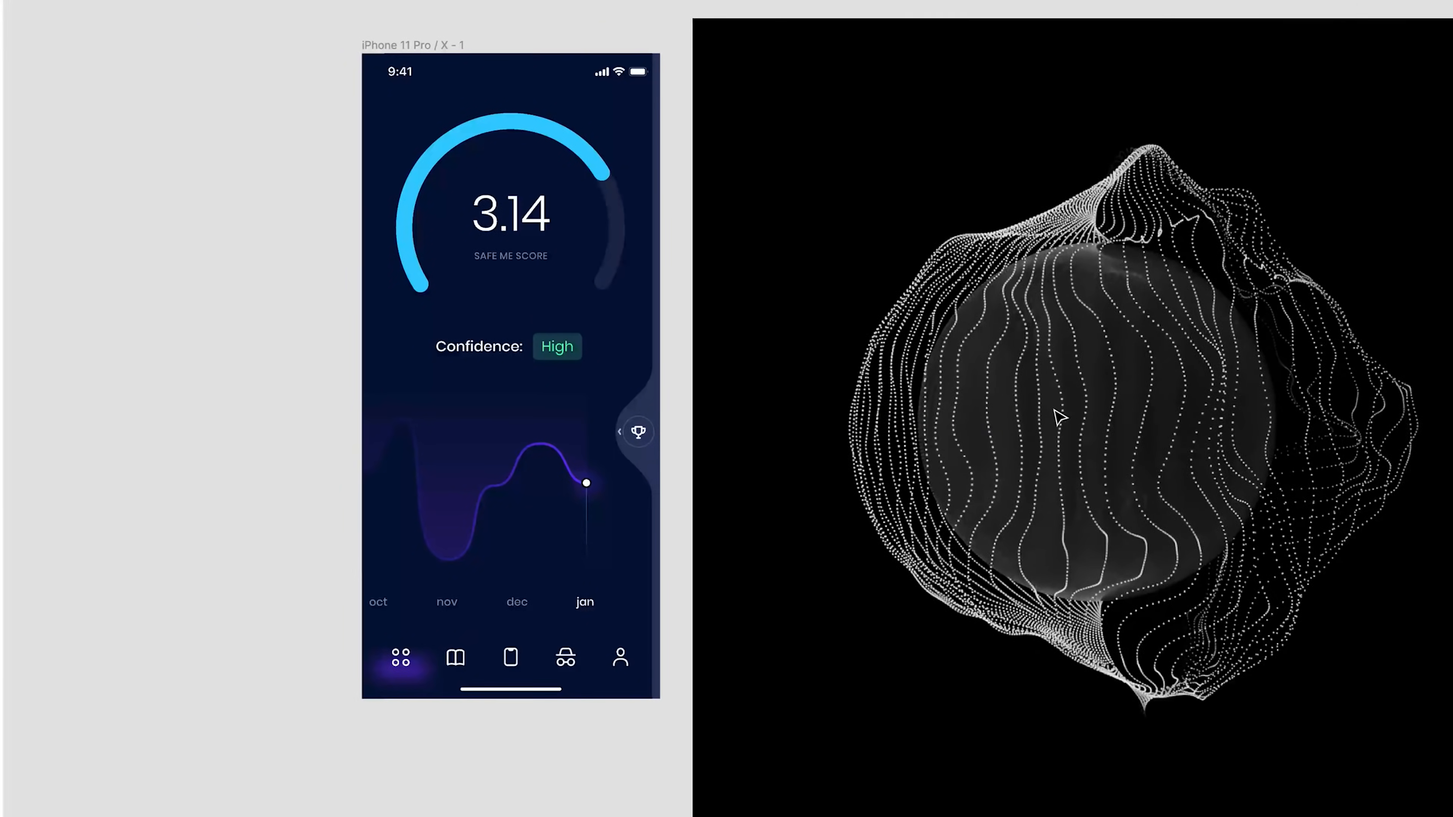
Position the particle image beside the phone frame and scale it proportionally to about 530 × 530.
left_click_drag(1060, 417, 1069, 451)
middle_click_drag(1077, 400, 809, 321)
left_click_drag(1248, 792, 856, 395, "shift")
middle_click_drag(788, 411, 932, 525)
middle_click_drag(755, 360, 1057, 402)
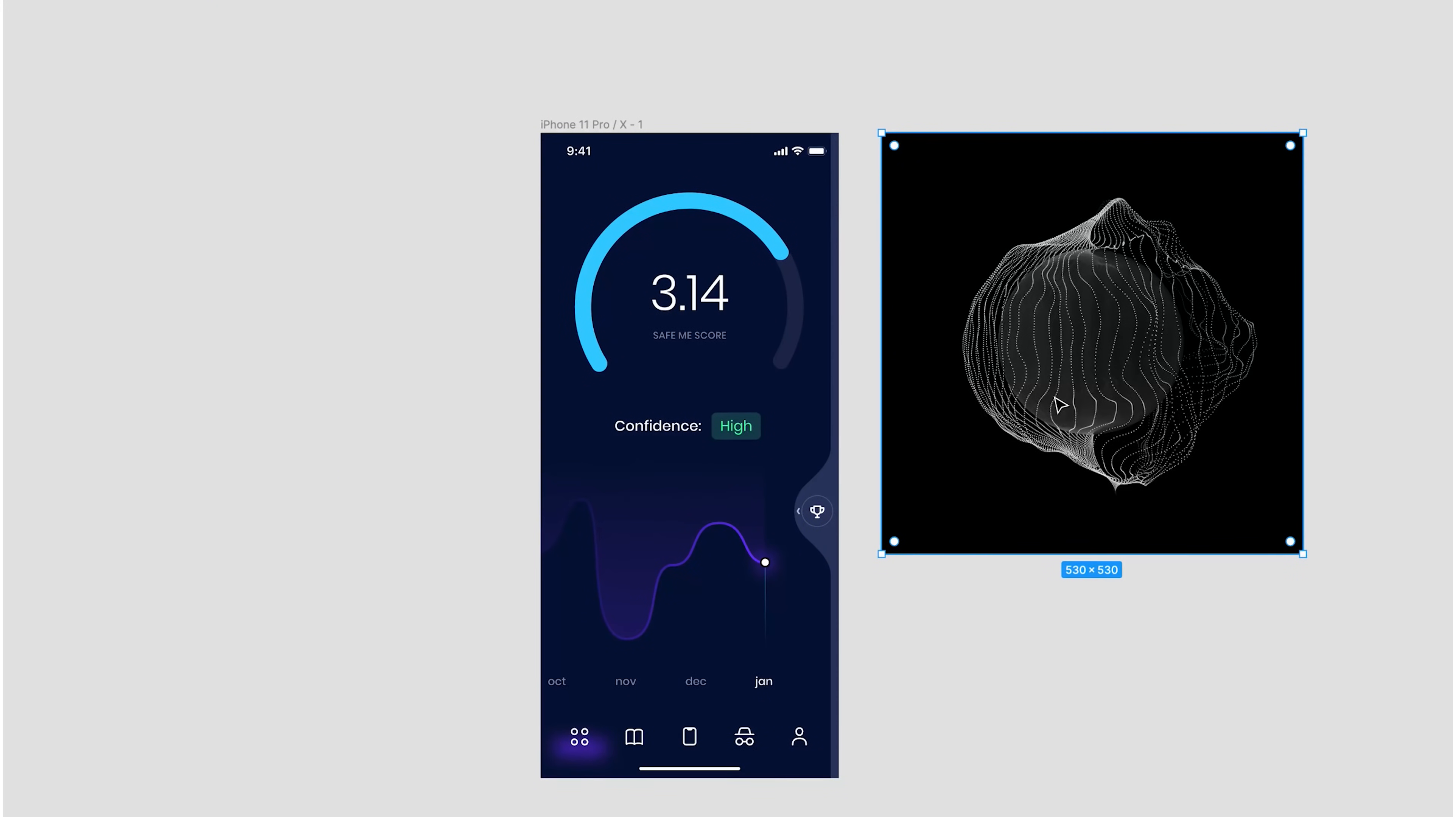
Move the particle image into the phone frame, send it behind the interface elements, and centre it vertically on the 3.14 score.
key("super+x")
left_click(590, 124)
key("super+v")
key("alt")
key("super+bracketleft")
key("super+bracketleft")
key("super+bracketleft")
key("super+bracketleft")
key("super+bracketleft")
key("super+bracketleft")
key("super+bracketleft")
key("super+bracketleft")
key("super+bracketleft")
key("super+bracketleft")
key("super+bracketleft")
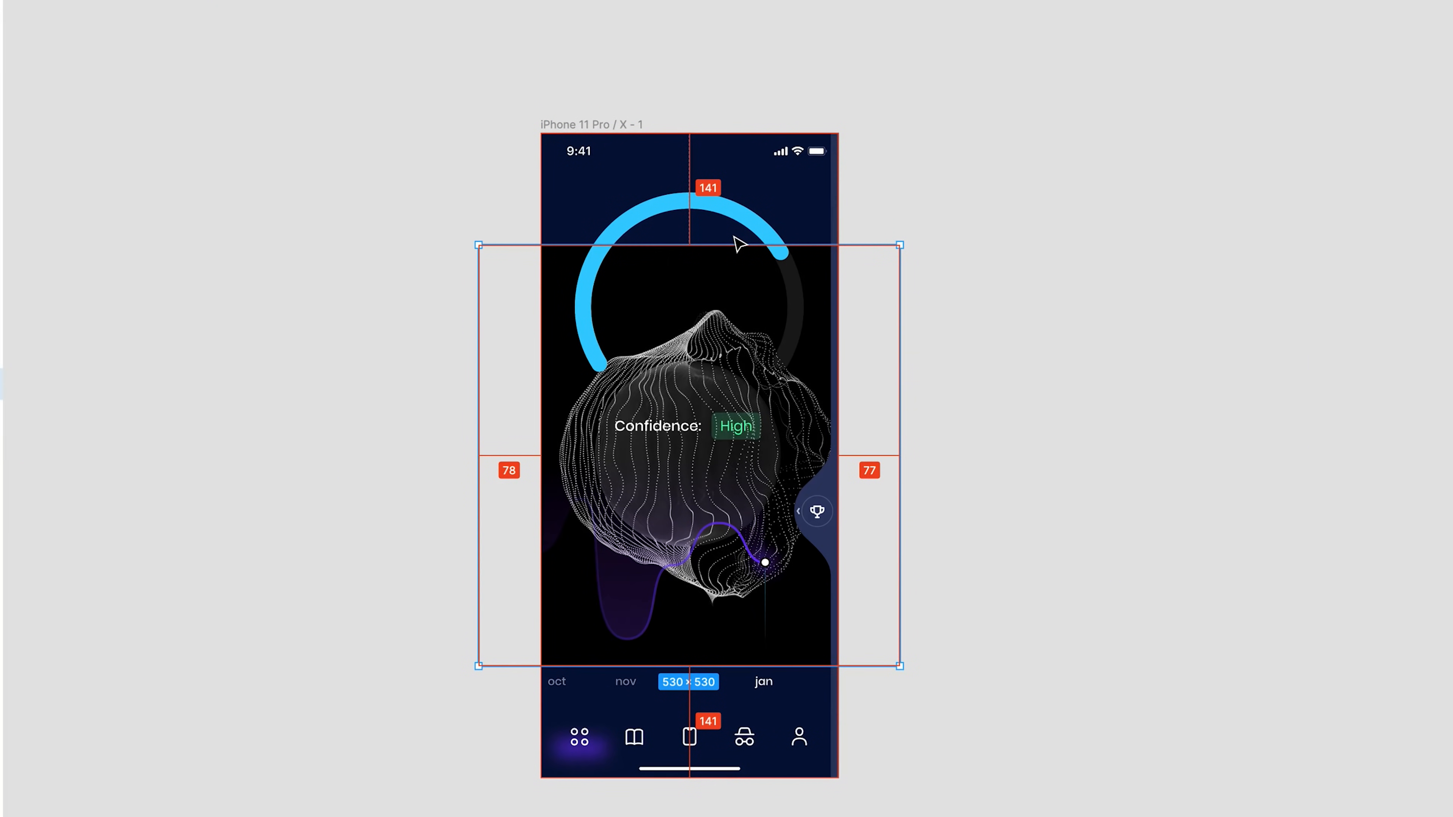
left_click_drag(753, 315, 736, 163, "shift")
Delete the blue and dark gauge arcs around the score and nudge the particle image up slightly.
left_click(754, 218)
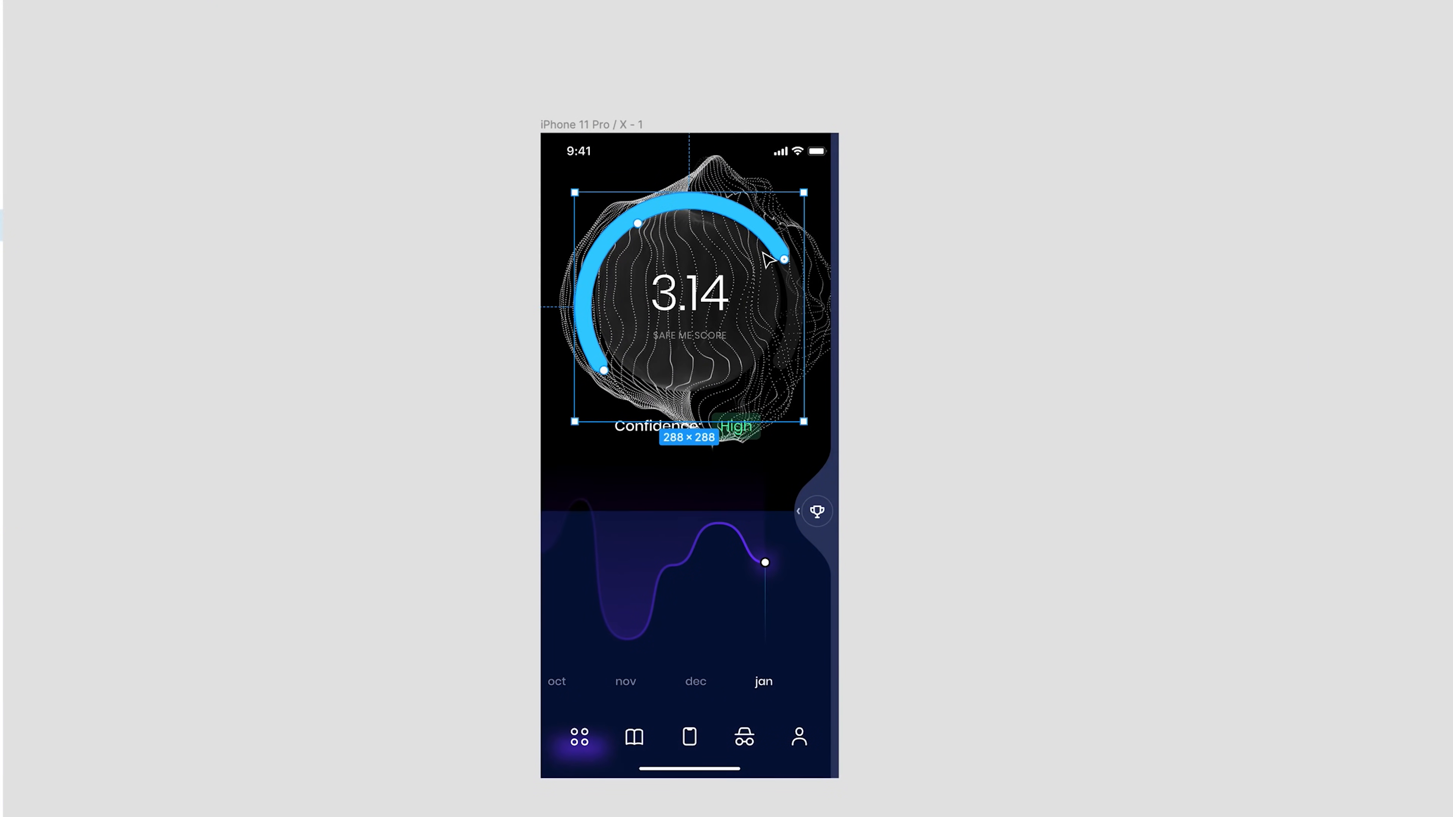
left_click(792, 292, "shift")
key("Delete")
left_click(770, 307)
key("Up")
Scale the particle image proportionally about its centre to about 464 × 464.
scroll(690, 358, "up", 2, "super")
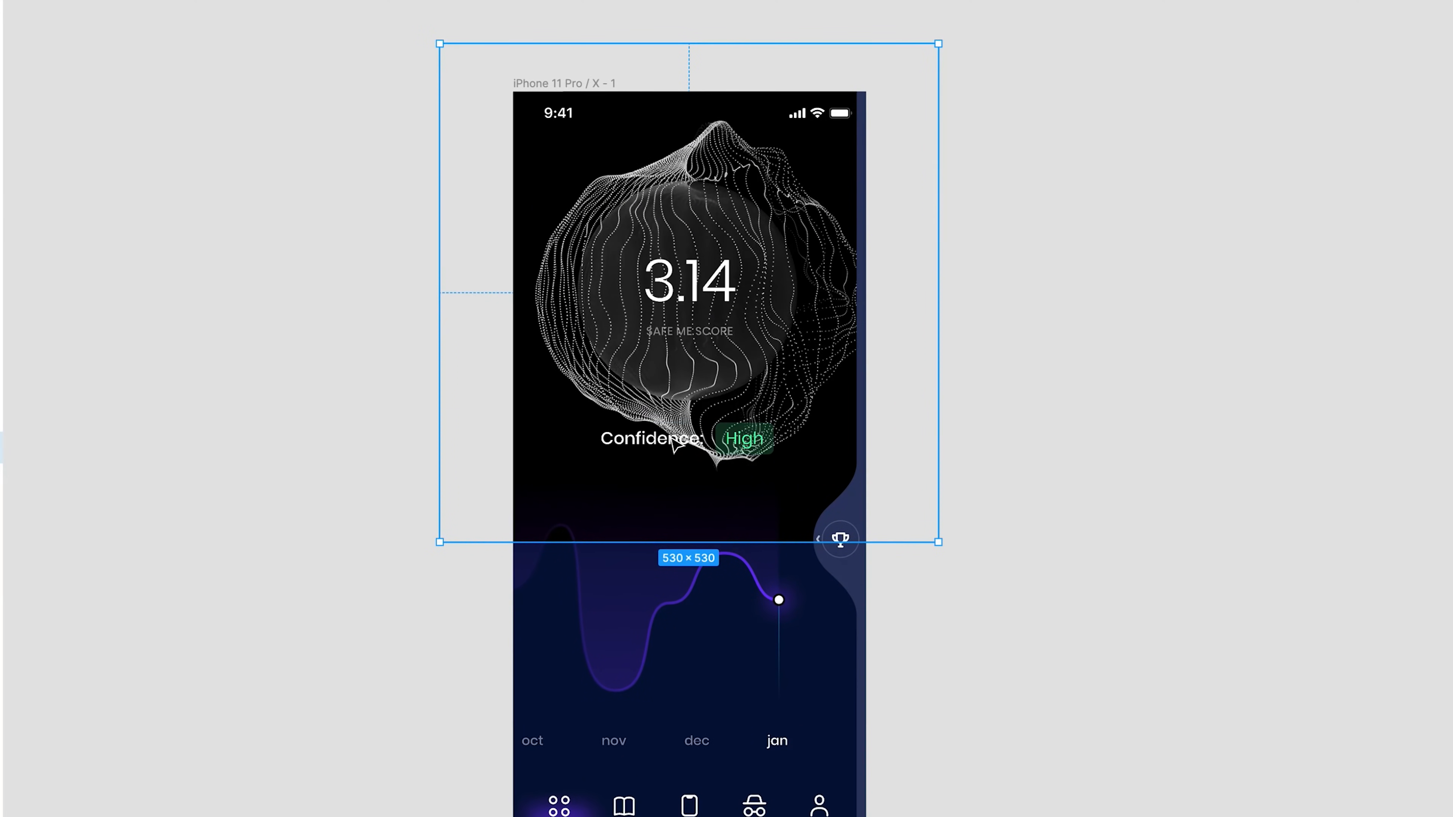
left_click(675, 442)
left_click(770, 307)
left_click_drag(939, 541, 910, 514, "alt+shift")
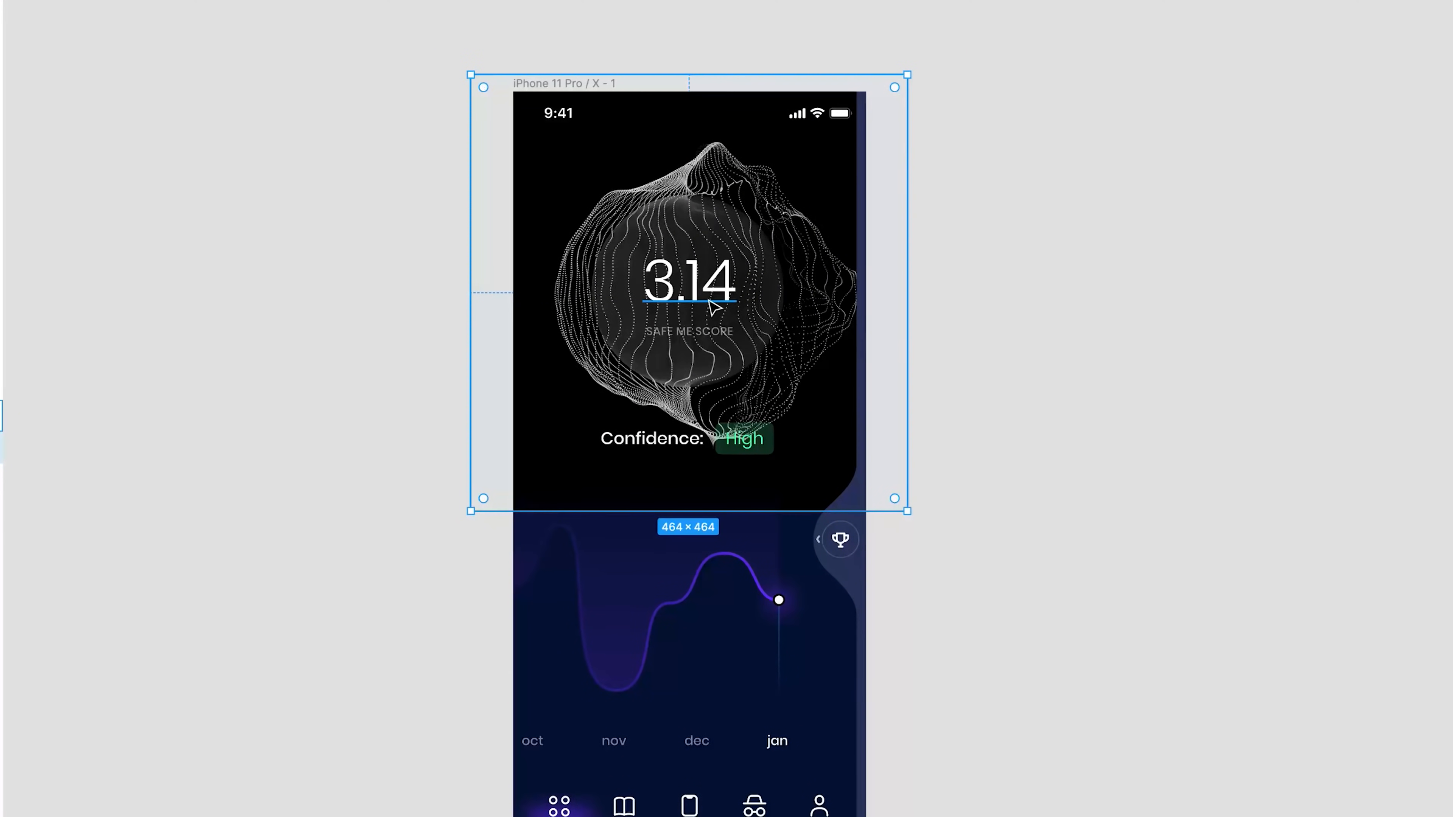
left_click(728, 305)
left_click_drag(1332, 384, 1342, 391)
left_click(912, 451)
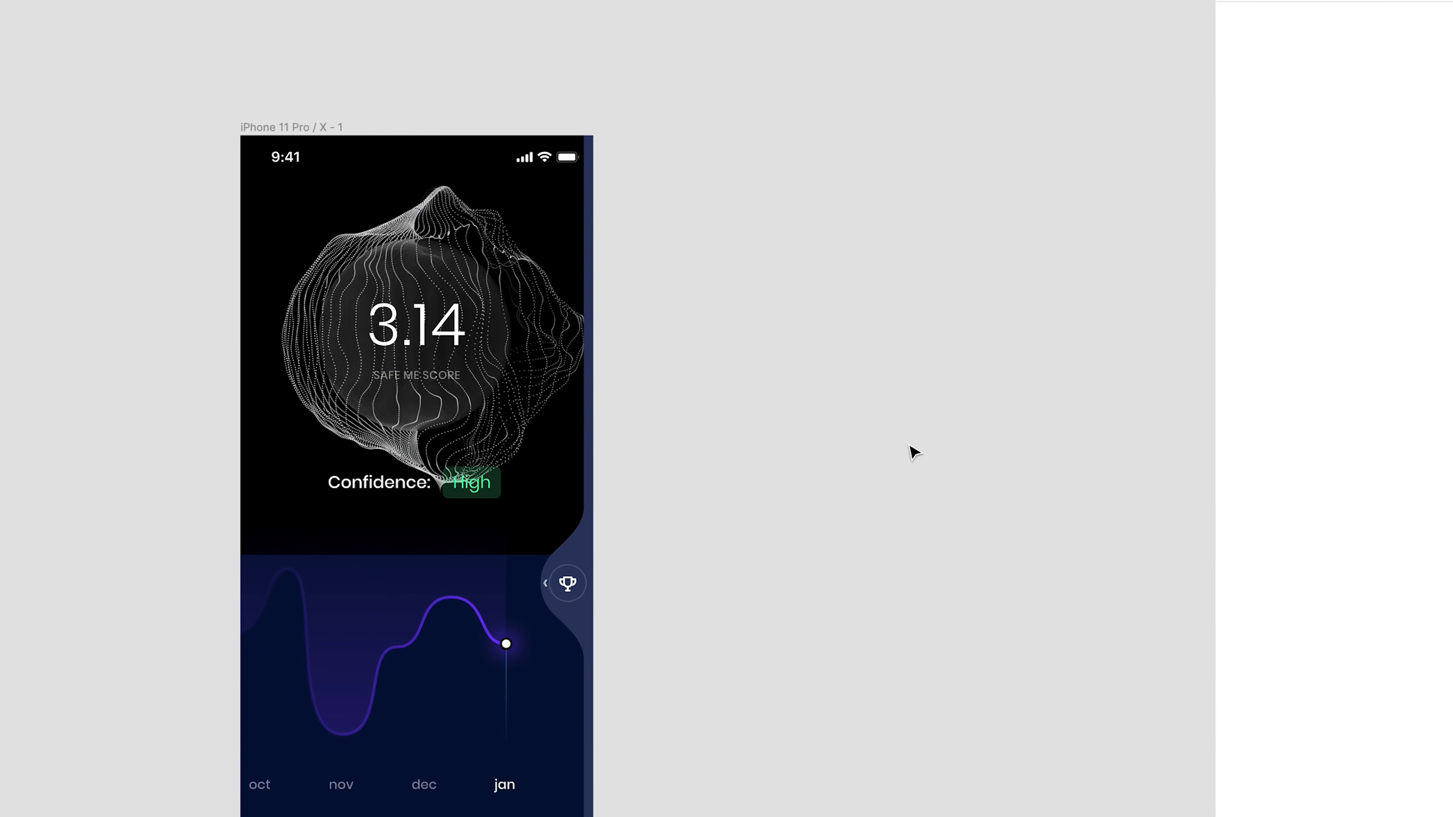
Add a solid 4EFFAA fill above the particle image's picture fill and set that fill's blend mode to Color.
left_click(561, 405)
left_click(1428, 289)
left_click(1238, 320)
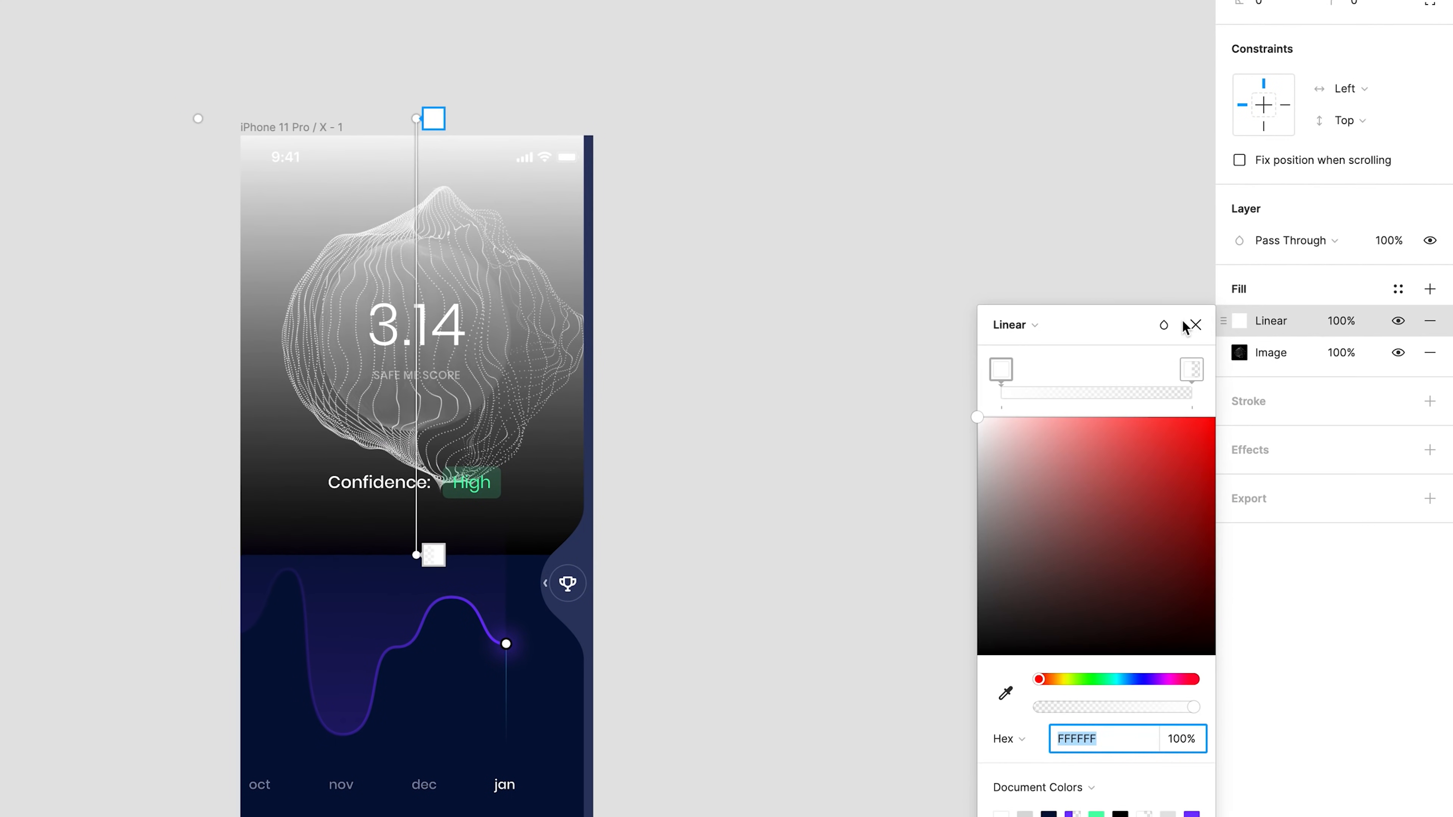
left_click(1023, 325)
left_click(1030, 301)
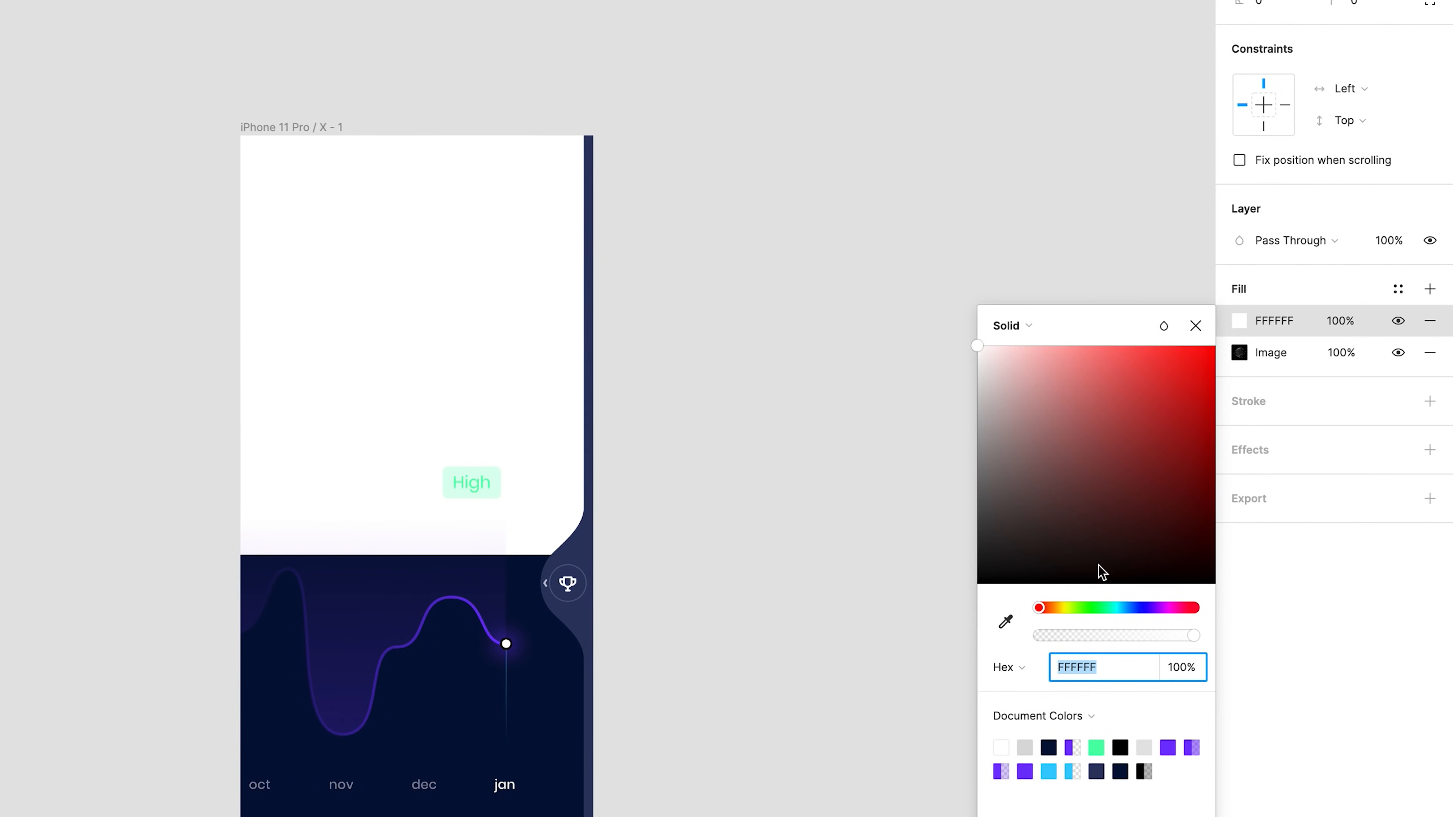
left_click(1096, 748)
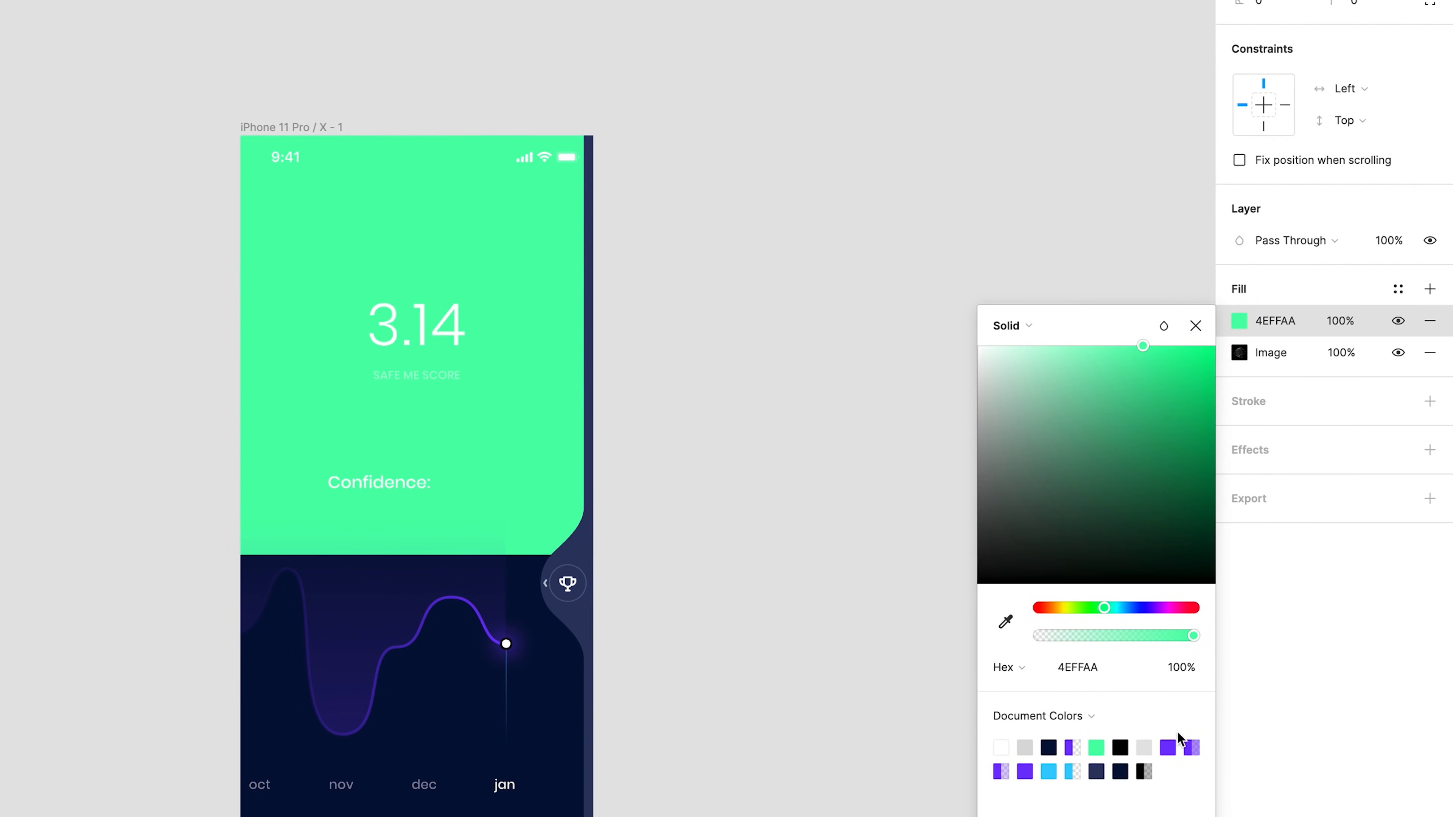
left_click(1163, 325)
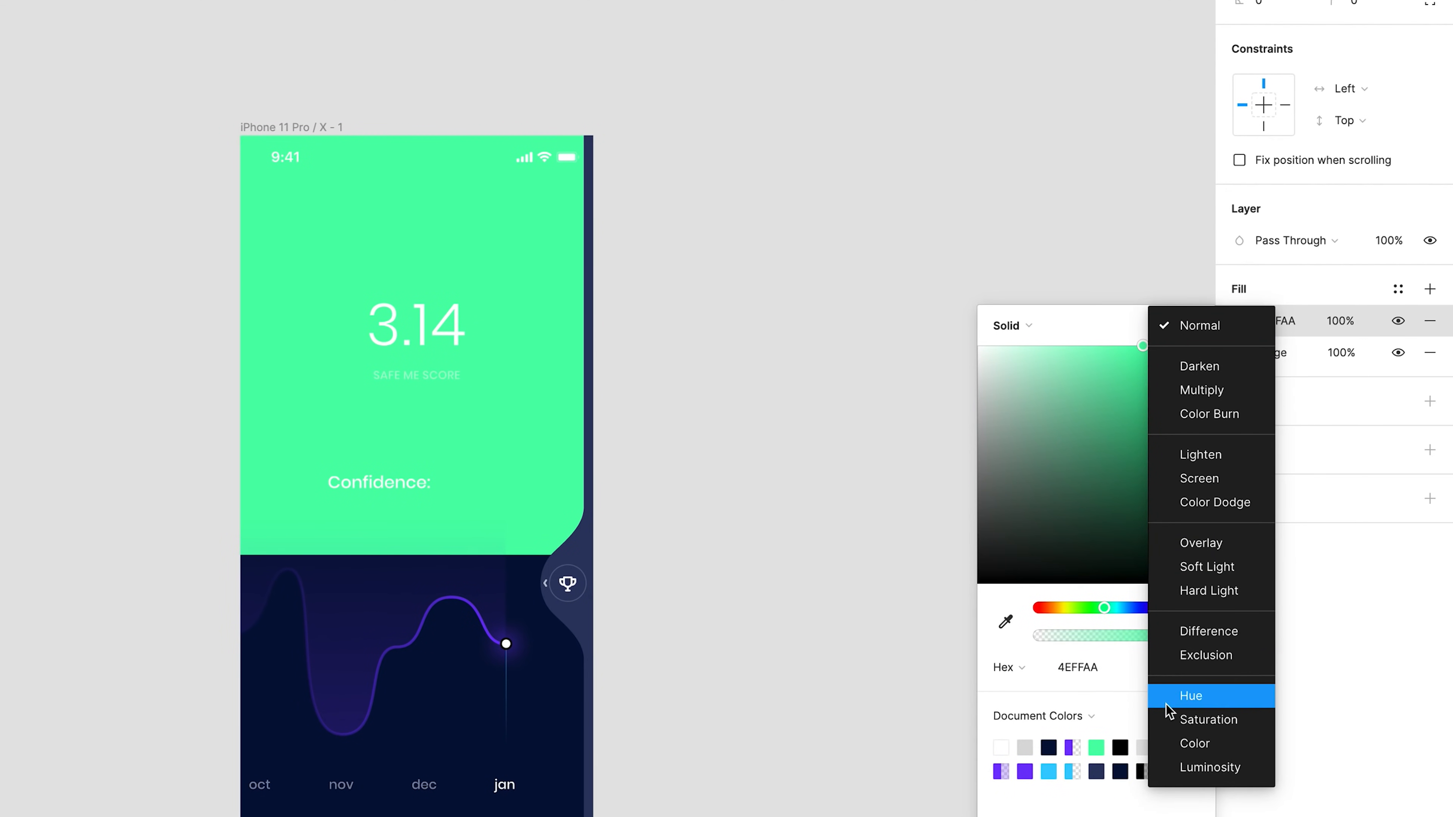
left_click(1196, 742)
left_click(1338, 661)
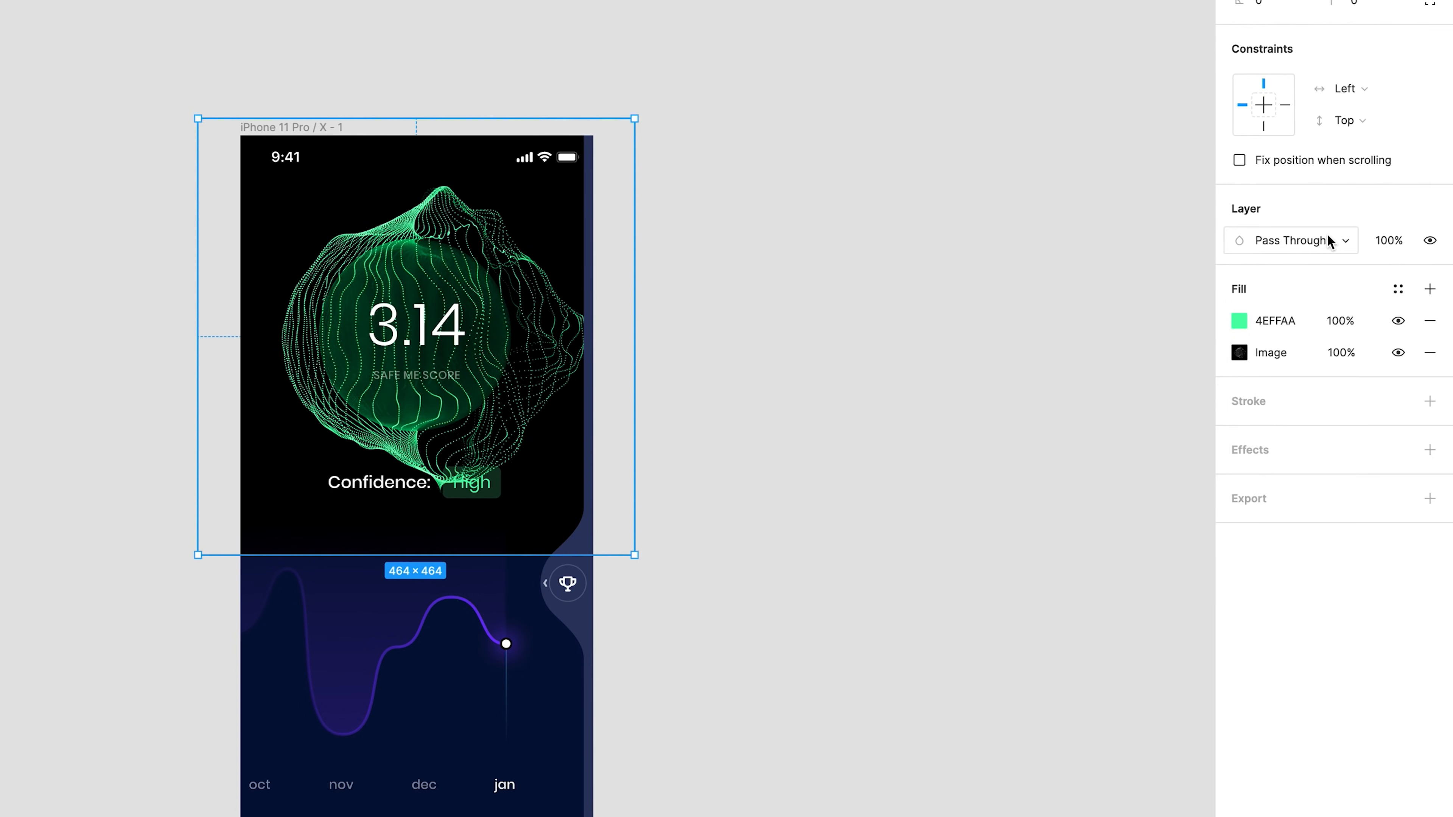
Set the particle image layer's blend mode to Screen and scale it about its centre to about 448 × 448.
left_click(1310, 240)
left_click(1275, 416)
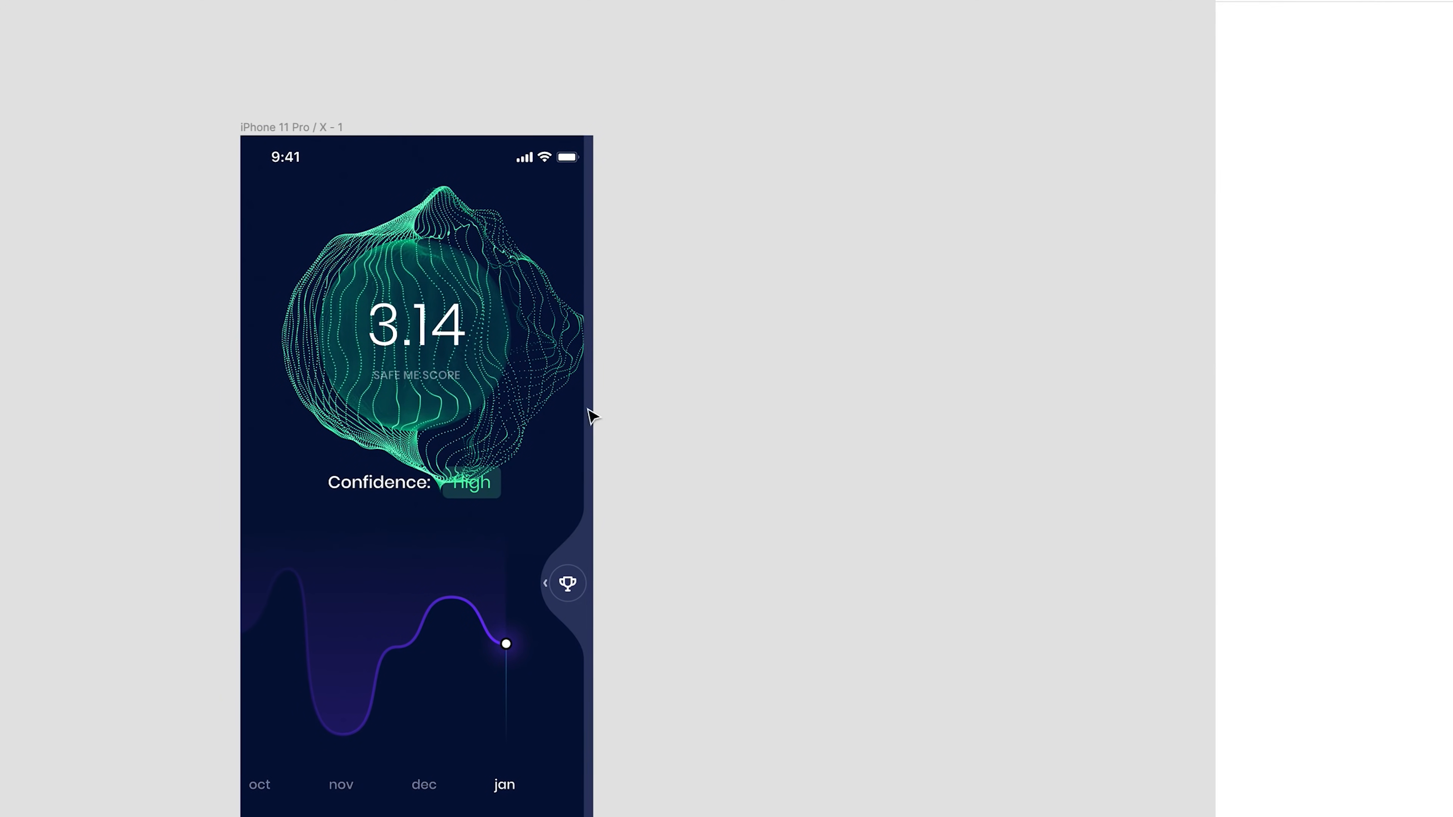
left_click_drag(633, 554, 627, 548, "alt+shift")
Move the Confidence group below the particle sphere and shift the graph with its marker slightly lower.
left_click(469, 483)
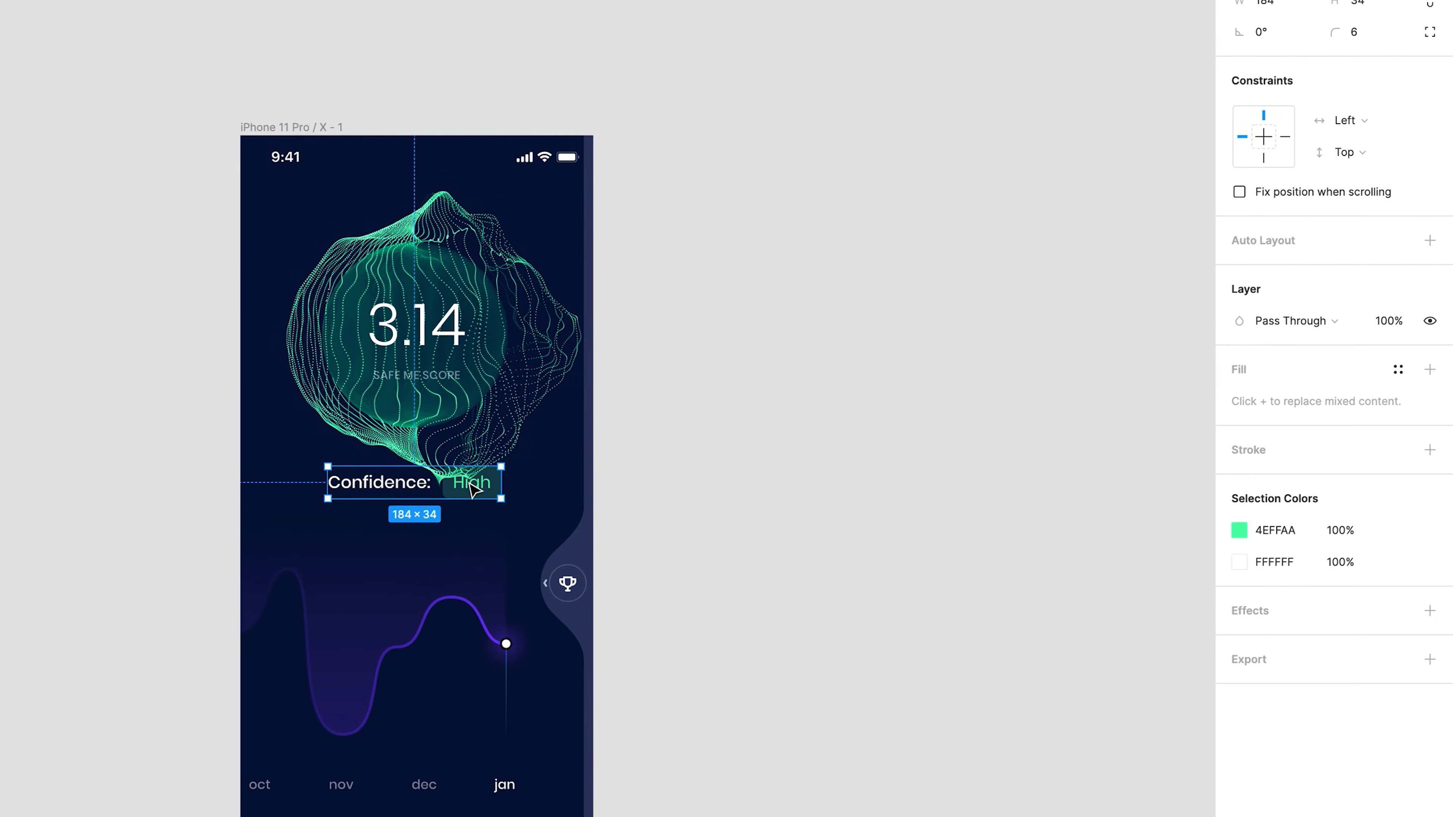
left_click_drag(470, 482, 469, 501, "shift")
left_click(476, 558)
left_click_drag(506, 644, 505, 665, "shift")
left_click(561, 746)
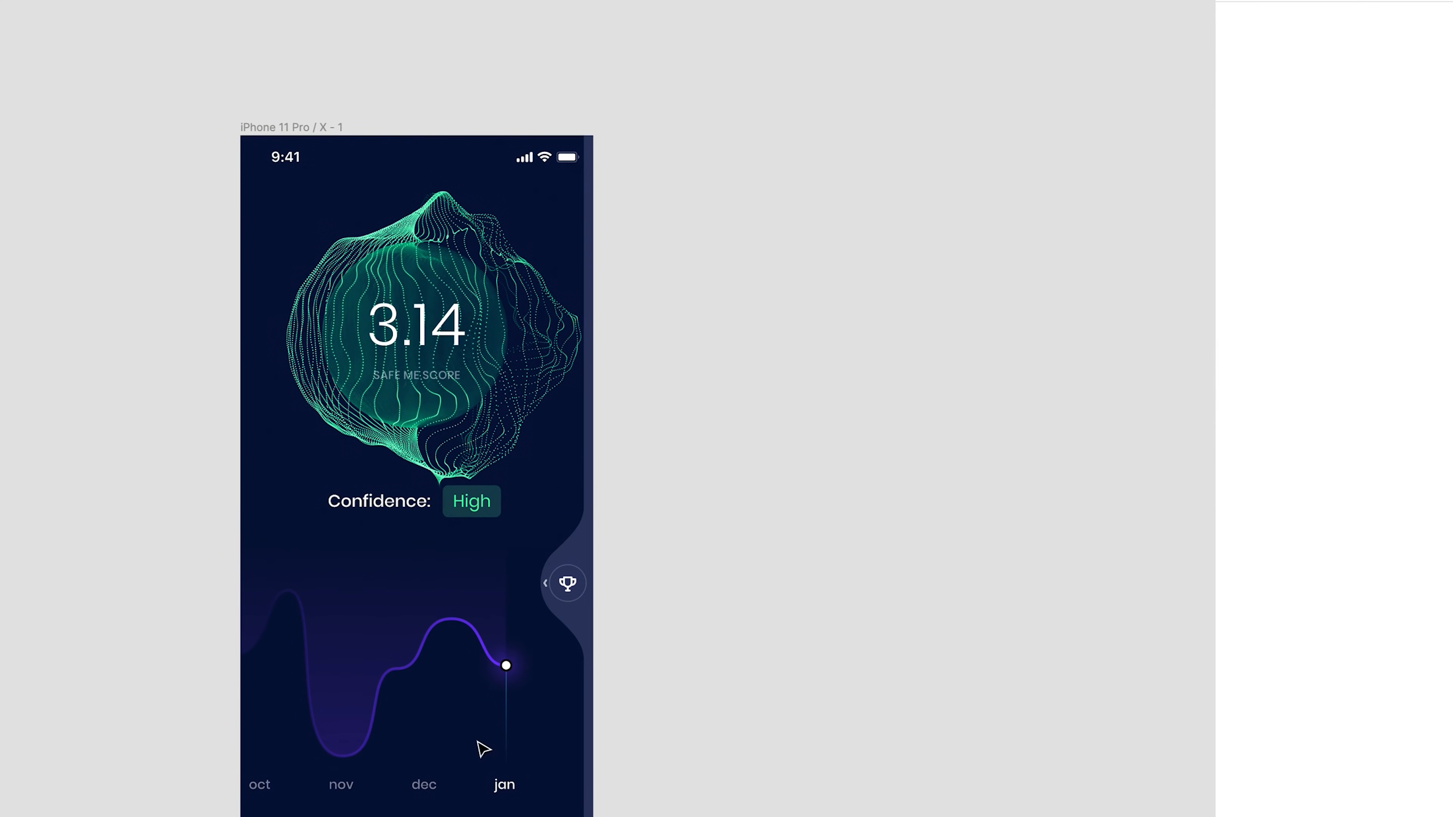
Reduce the graph curve's height to about 199, nudge it down to its marker, and lower the Confidence group a little more.
left_click(343, 693)
left_click(148, 612)
left_click_drag(157, 592, 343, 670)
left_click_drag(364, 539, 364, 554, "alt")
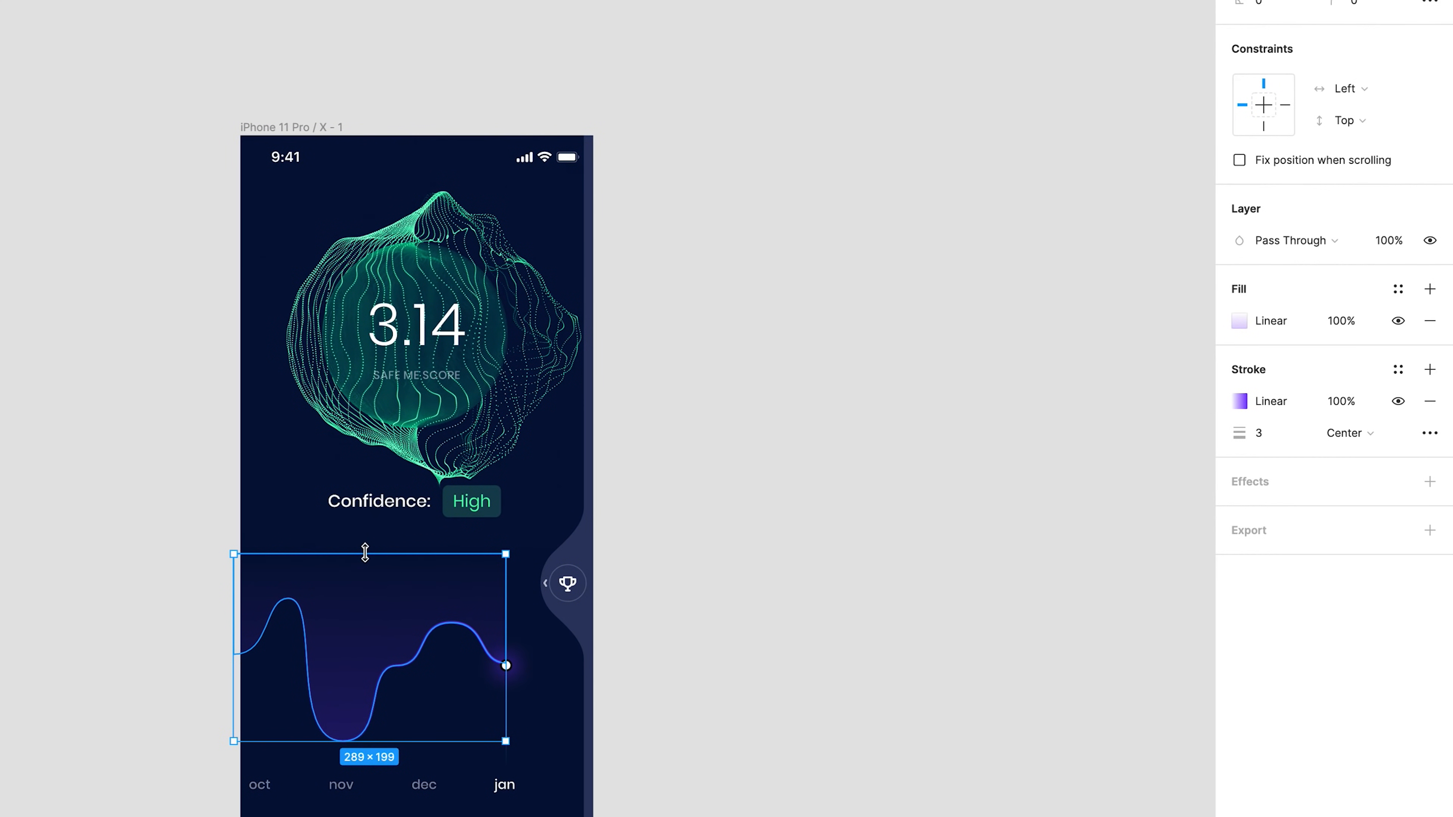
key("Down")
key("Down")
key("Down")
key("Down")
left_click_drag(442, 509, 443, 526)
Draw a circle of about 222 × 222 over the sphere's core and send it behind the score text.
left_click(486, 390)
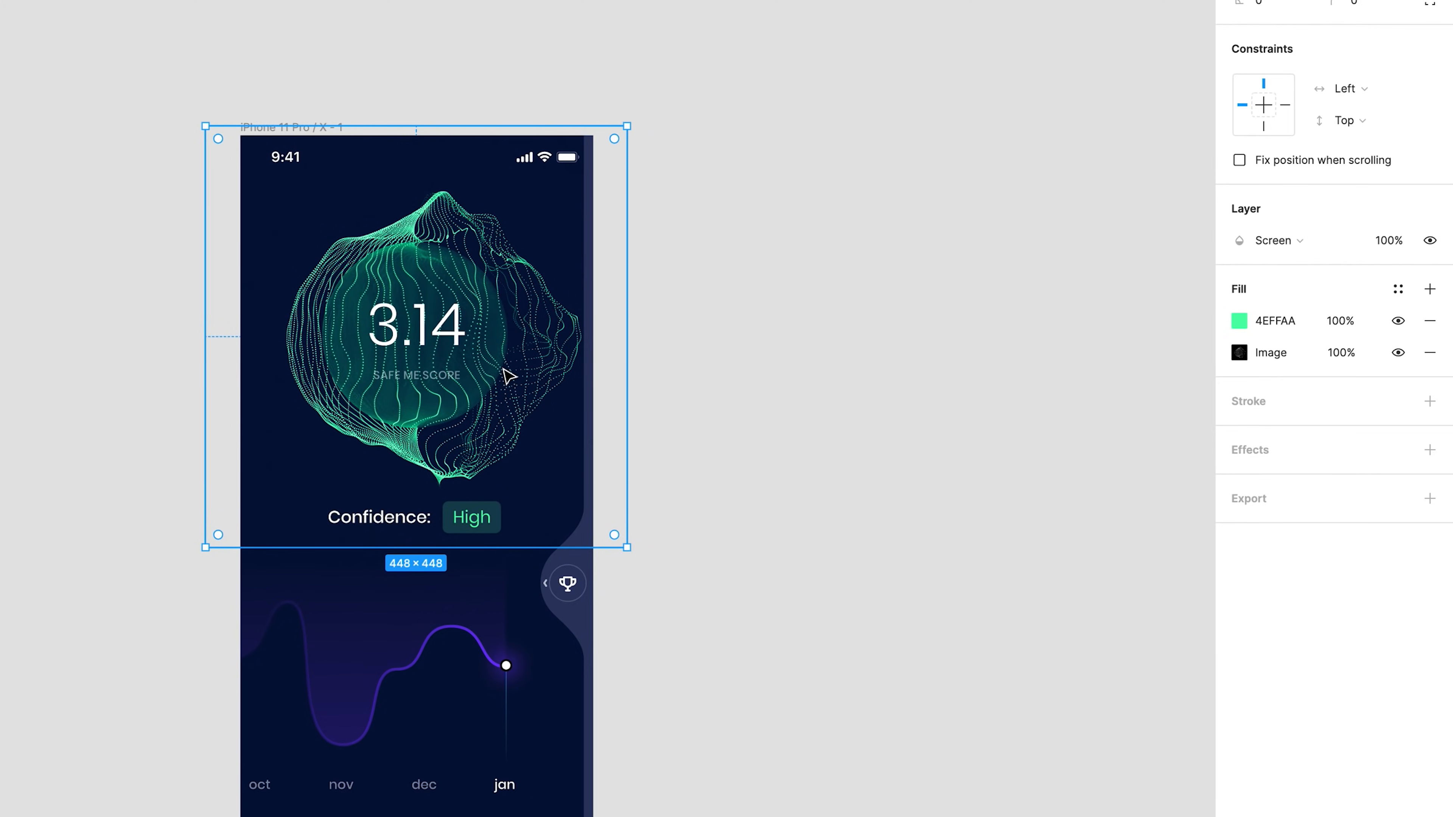
key("Escape")
left_click(539, 425)
scroll(538, 425, "up", 5, "ctrl")
key("o")
left_click_drag(344, 302, 556, 496, "alt+shift")
left_click_drag(437, 301, 441, 285)
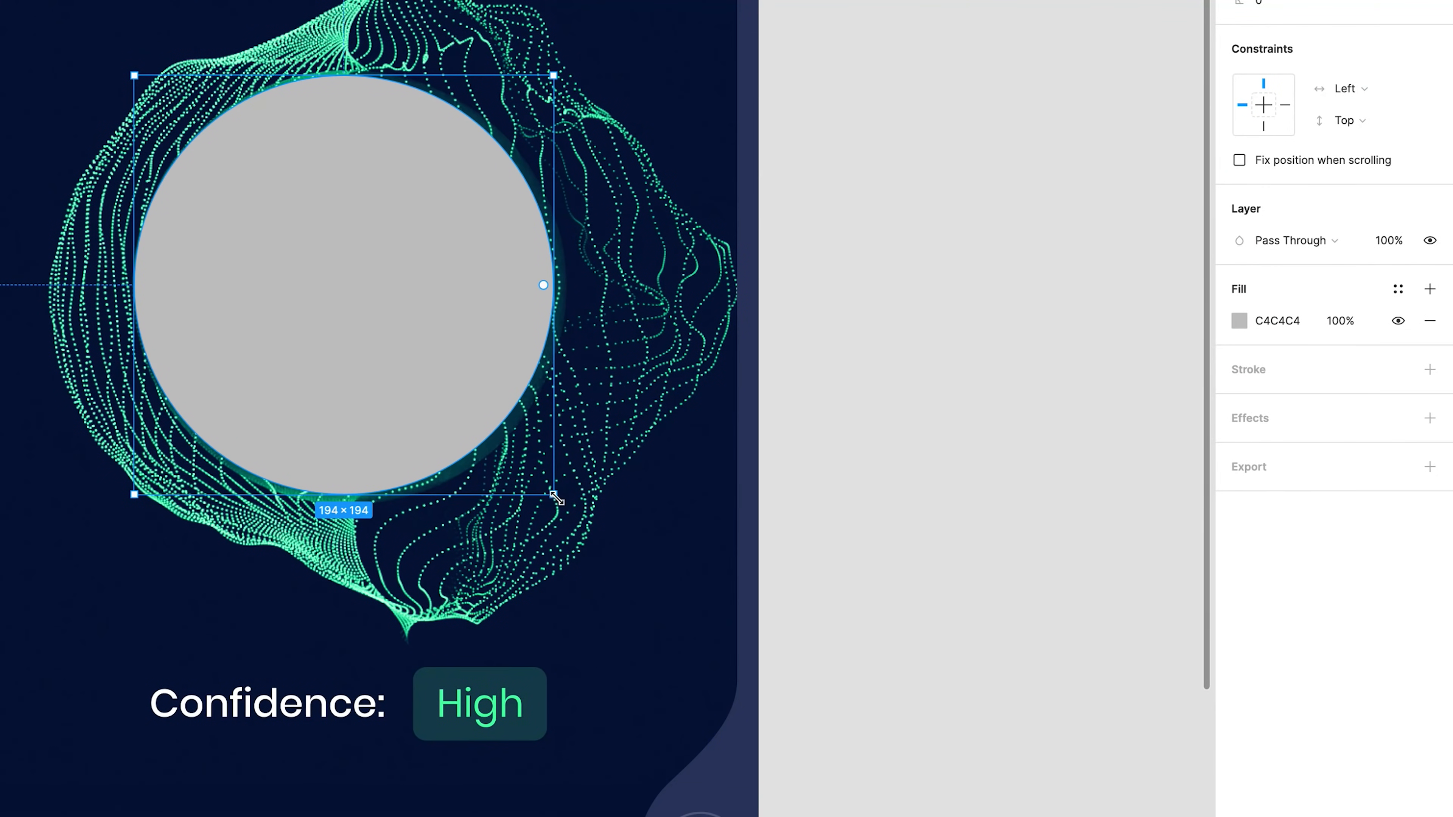
left_click_drag(556, 495, 580, 523, "alt+shift")
key("ctrl+bracketleft")
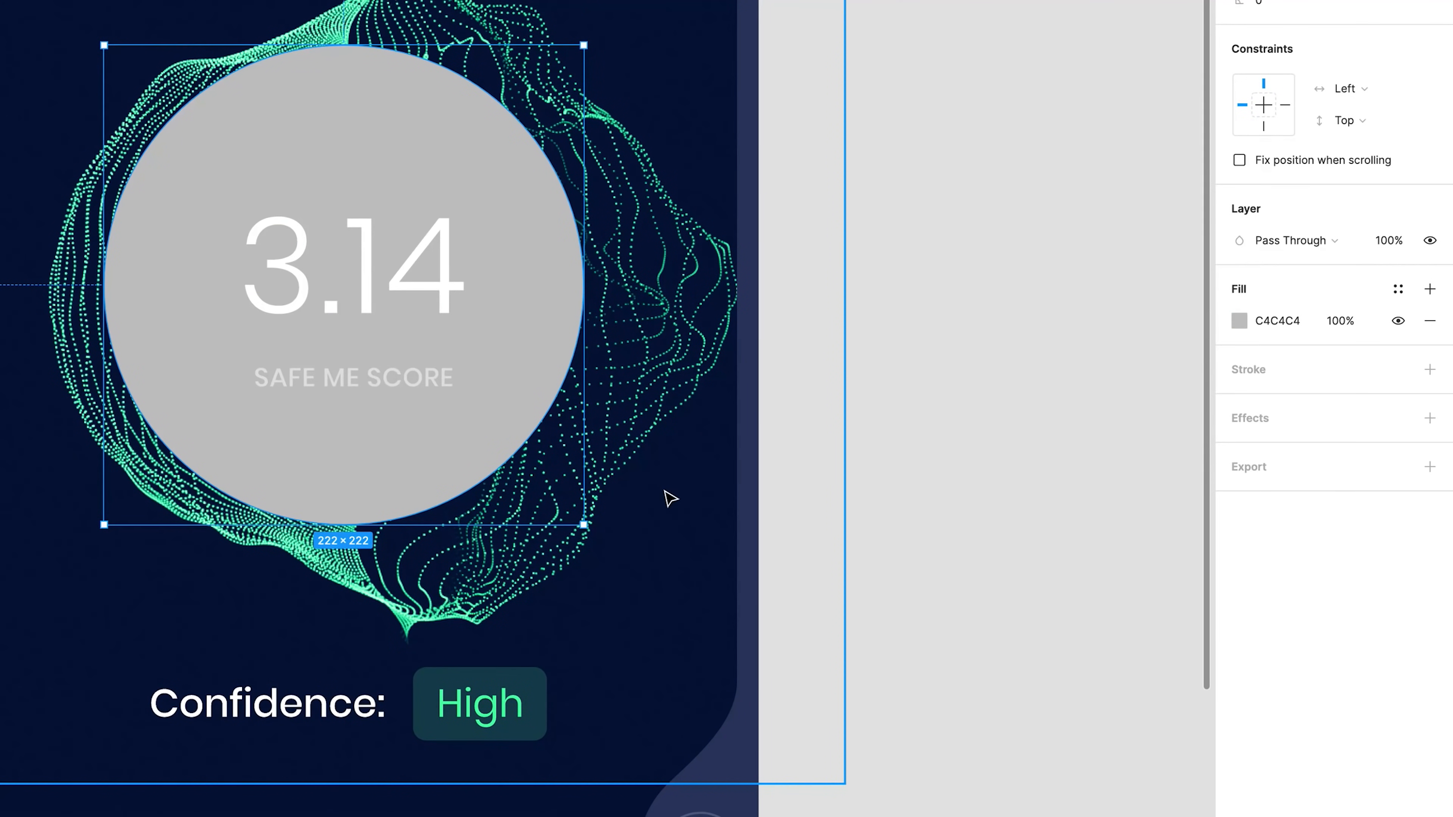
Fill the circle with a radial gradient from dark navy 05133A to transparent and set its layer opacity to 80%.
left_click(1239, 320)
left_click(1007, 325)
left_click(1033, 373)
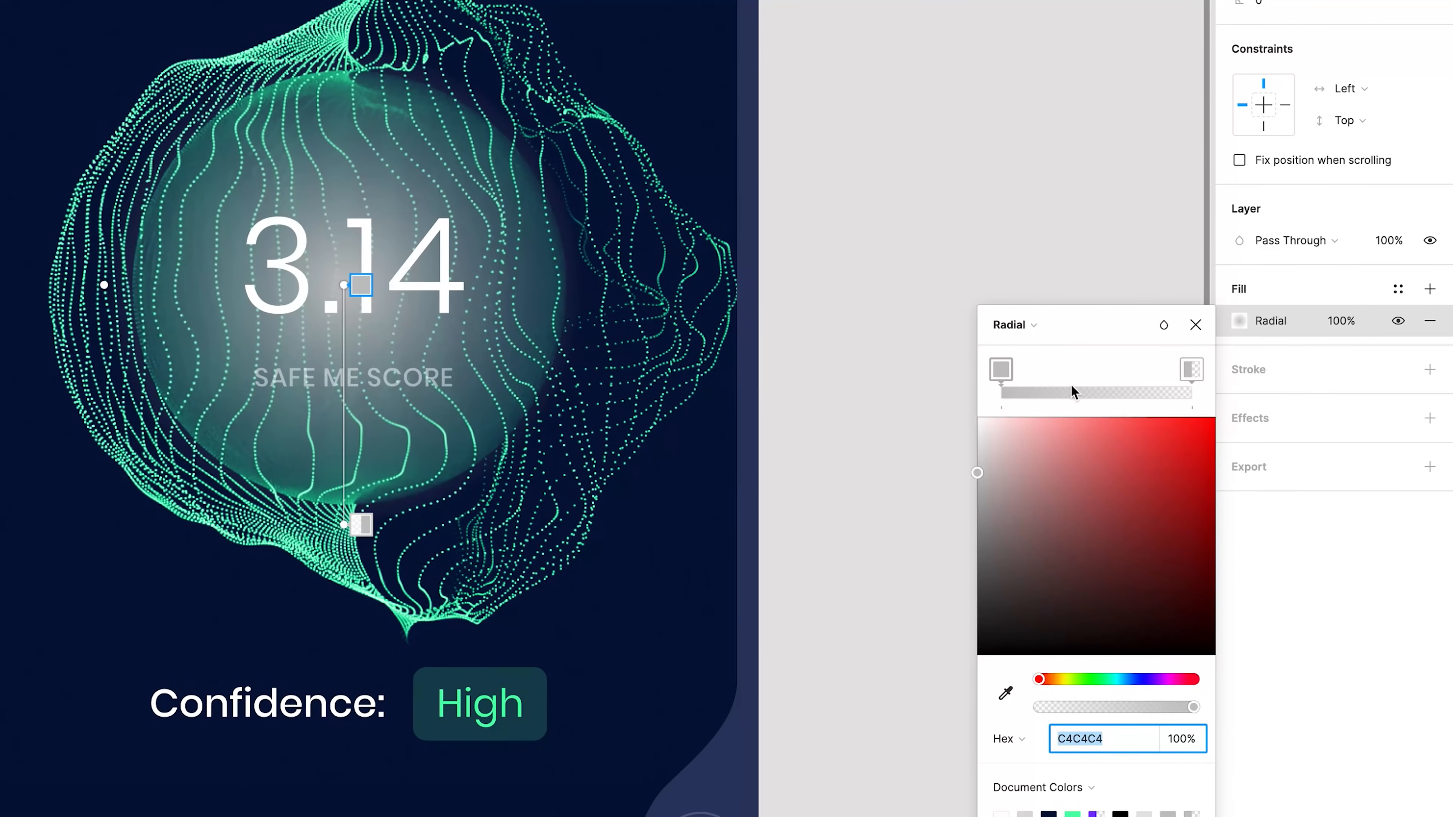
key("i")
left_click(647, 668)
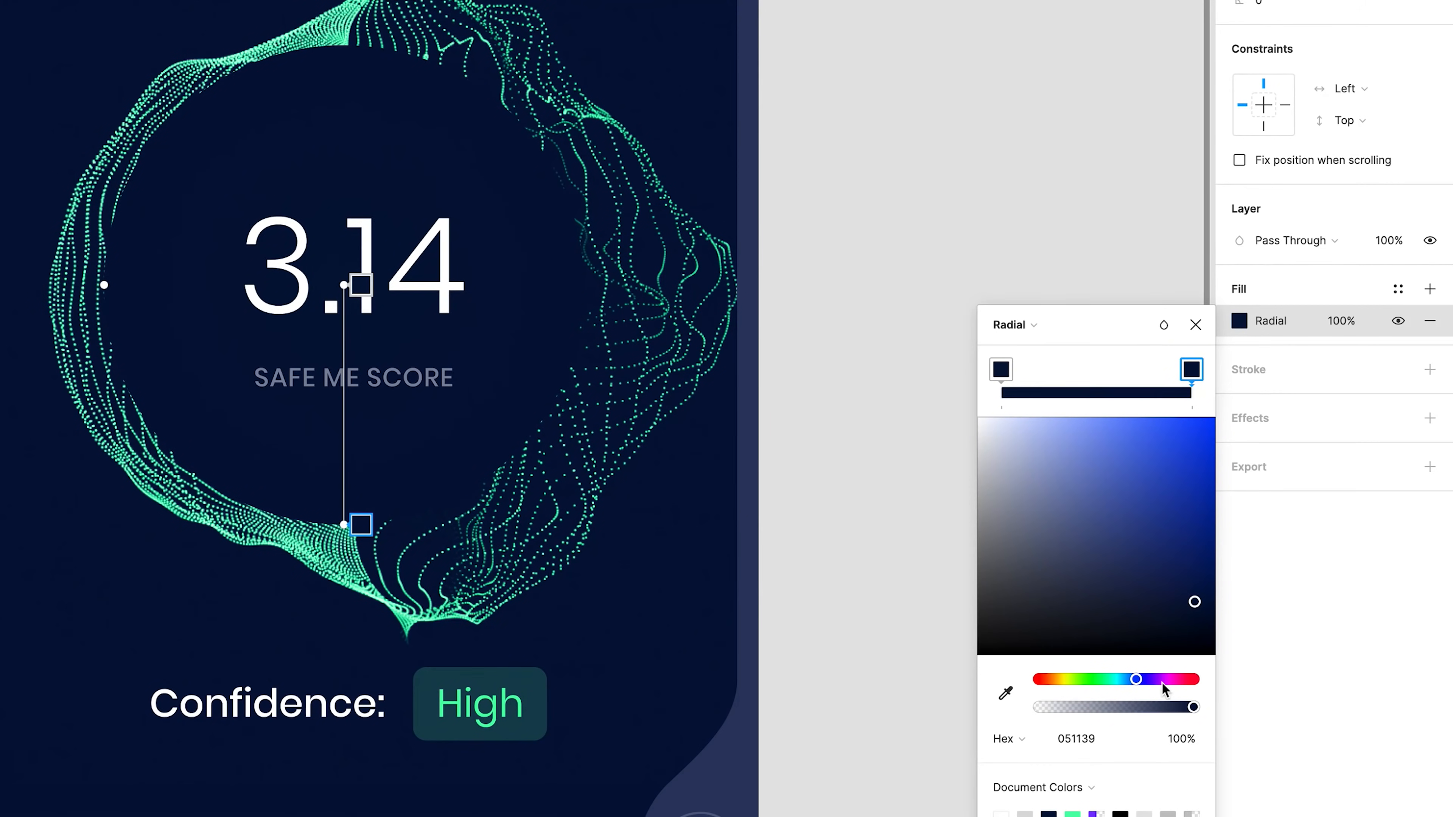
left_click_drag(1197, 706, 1034, 709)
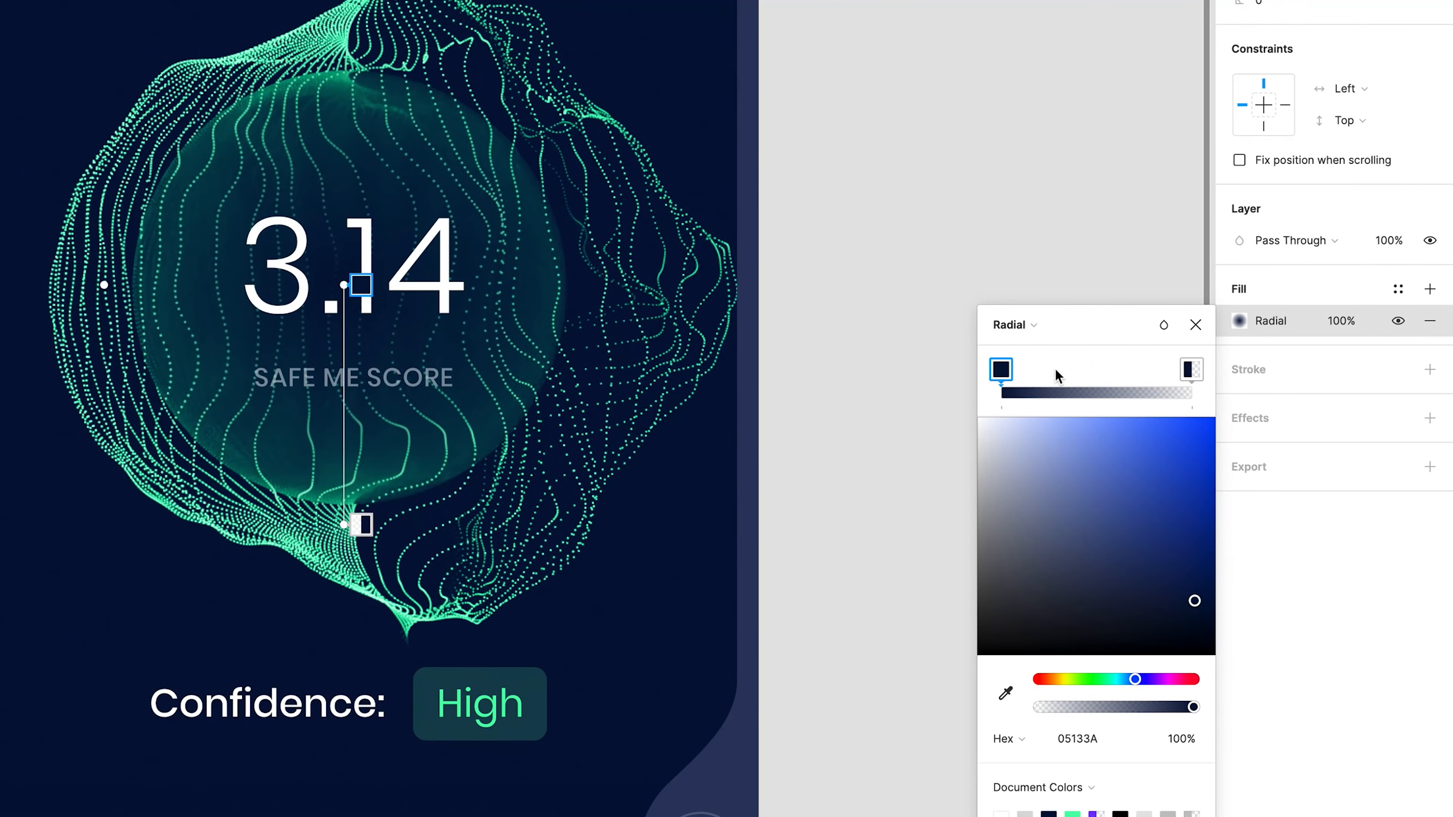
left_click(1103, 392)
key("Escape")
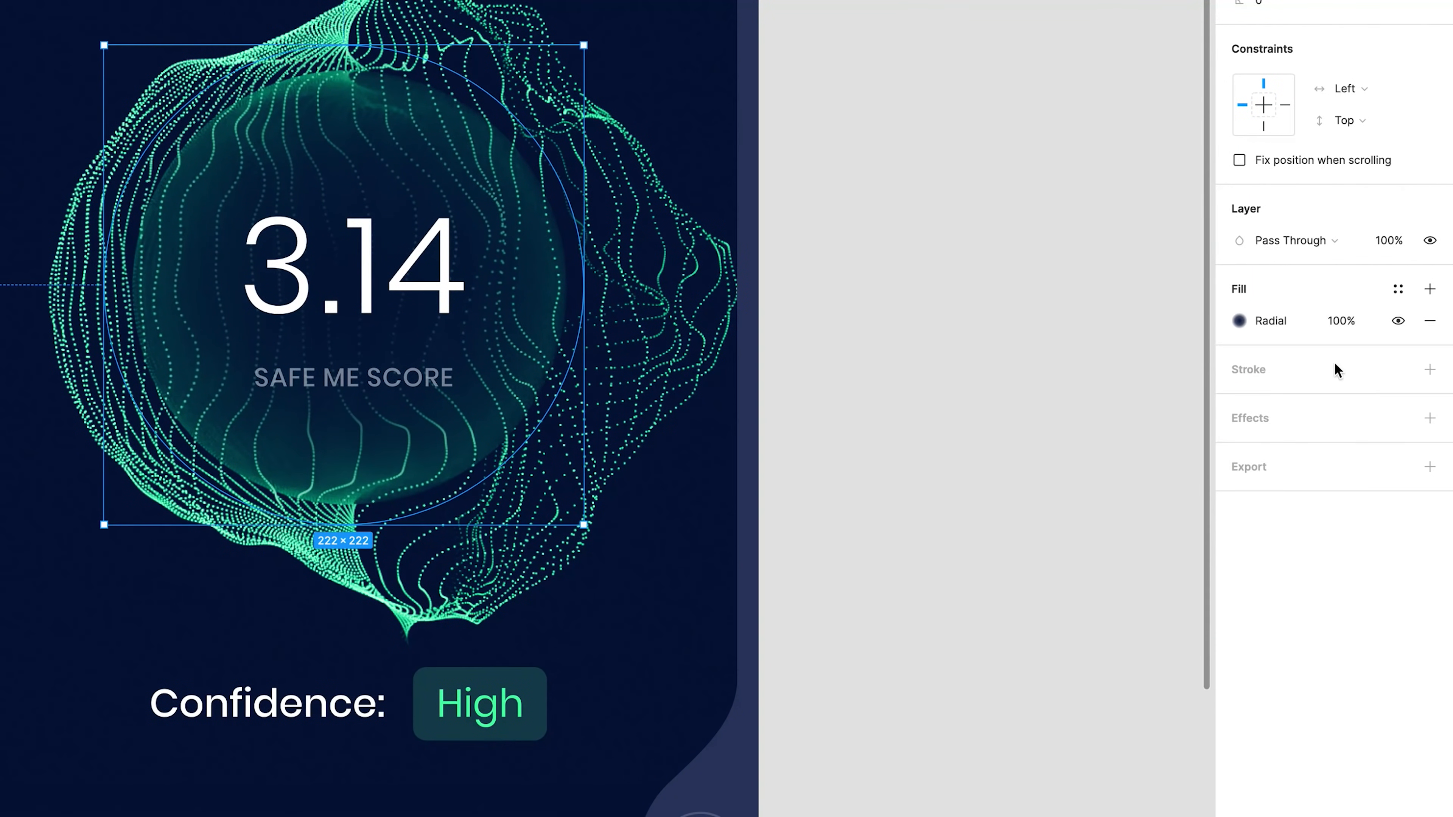
key("8")
left_click(1019, 563)
Give the 456 × 456 particle image a Layer Blur effect of 30 and set its layer opacity to 50%.
key("shift+0")
middle_click_drag(852, 453, 799, 421)
left_click(583, 389)
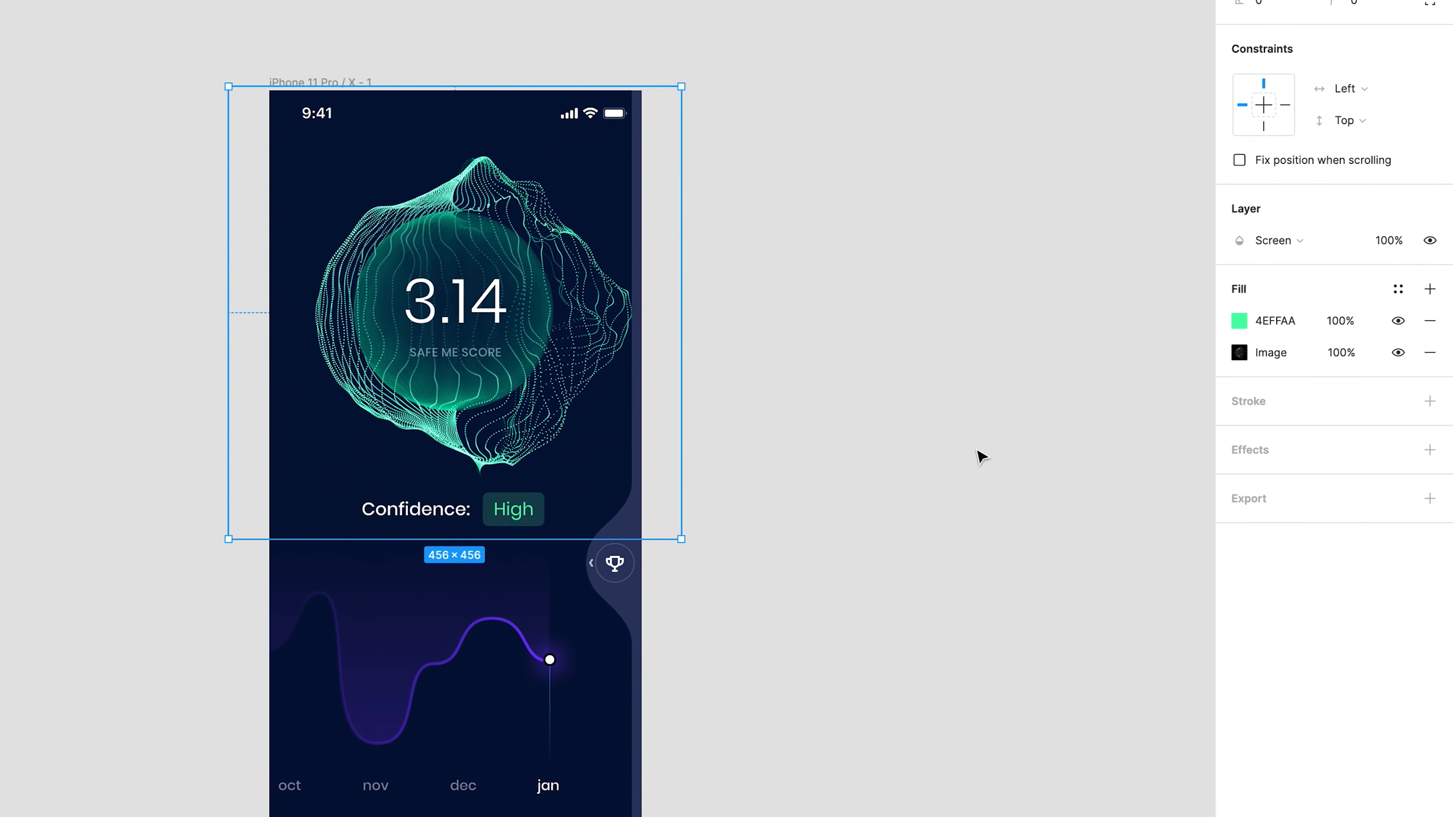
left_click(1430, 450)
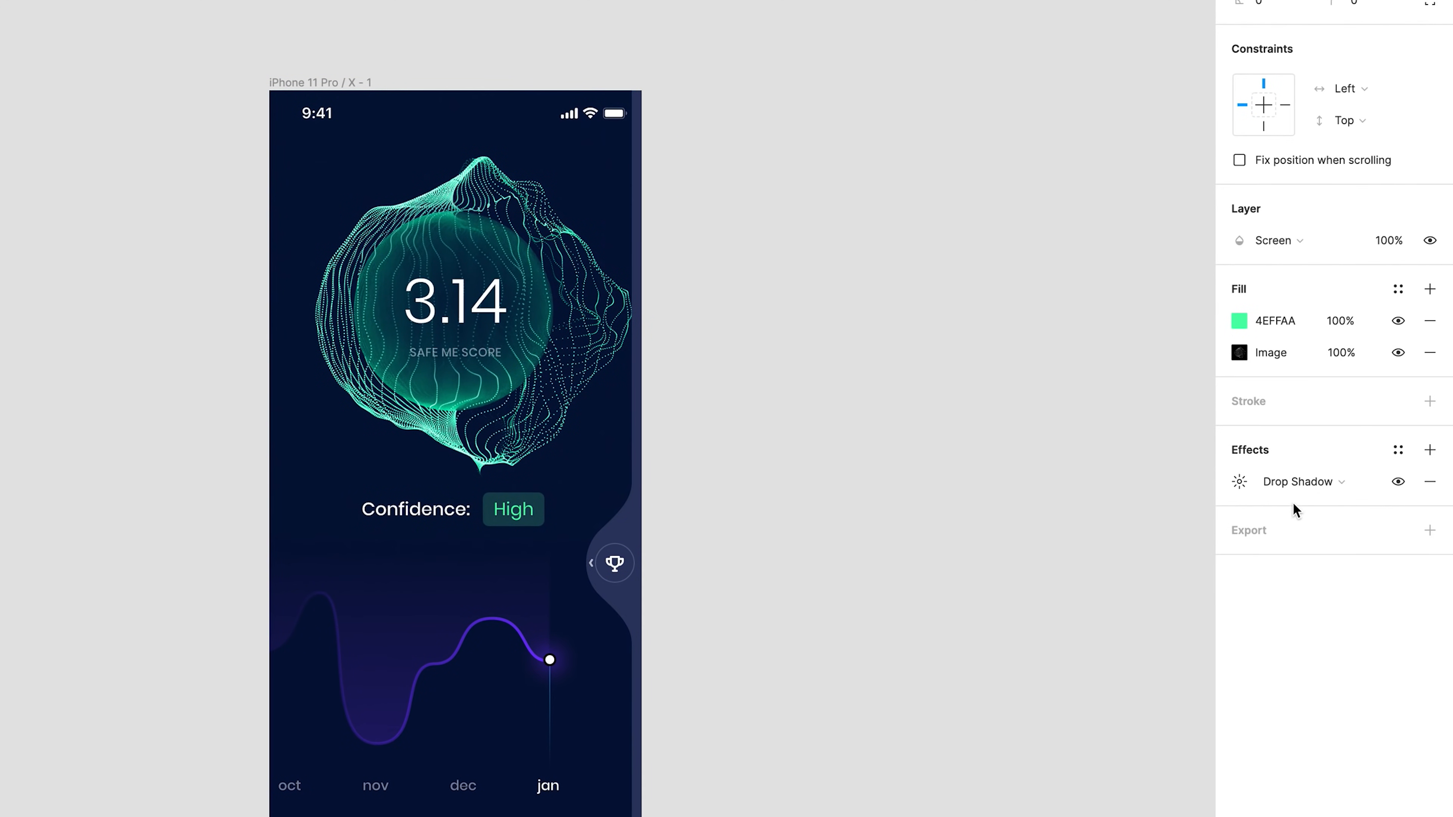
left_click(1310, 481)
left_click(1298, 507)
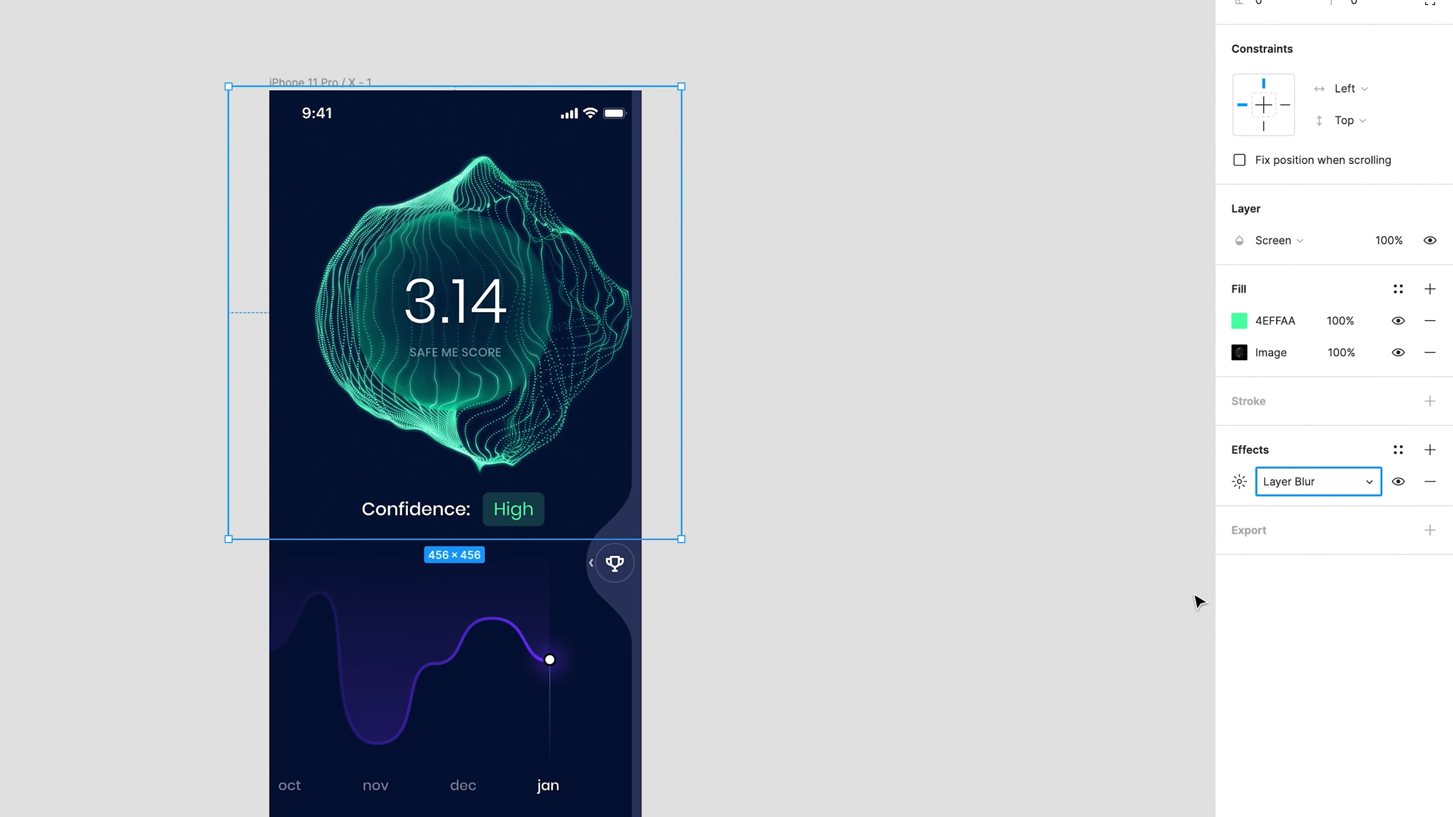
left_click(1239, 481)
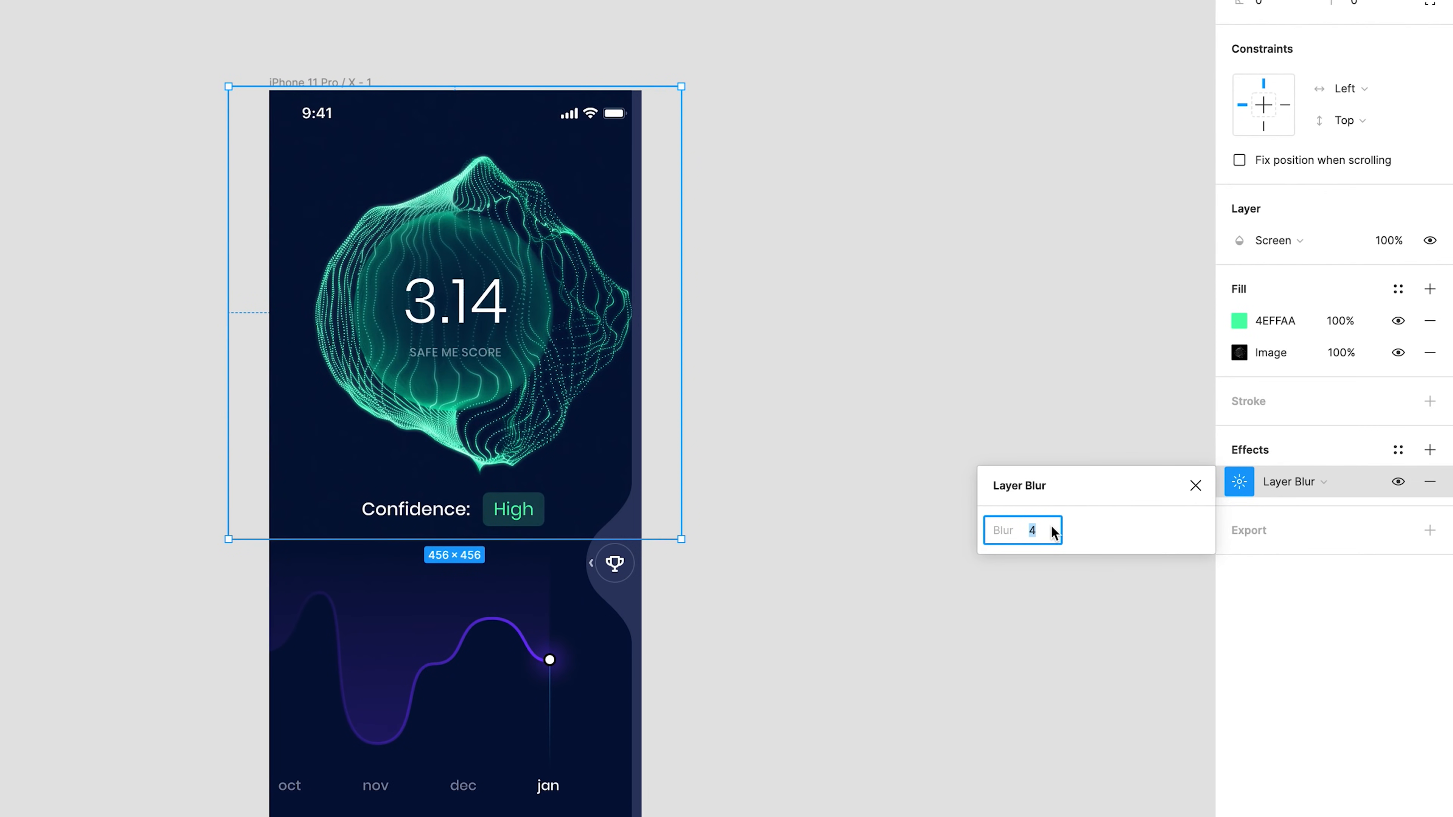
type("30")
key("Return")
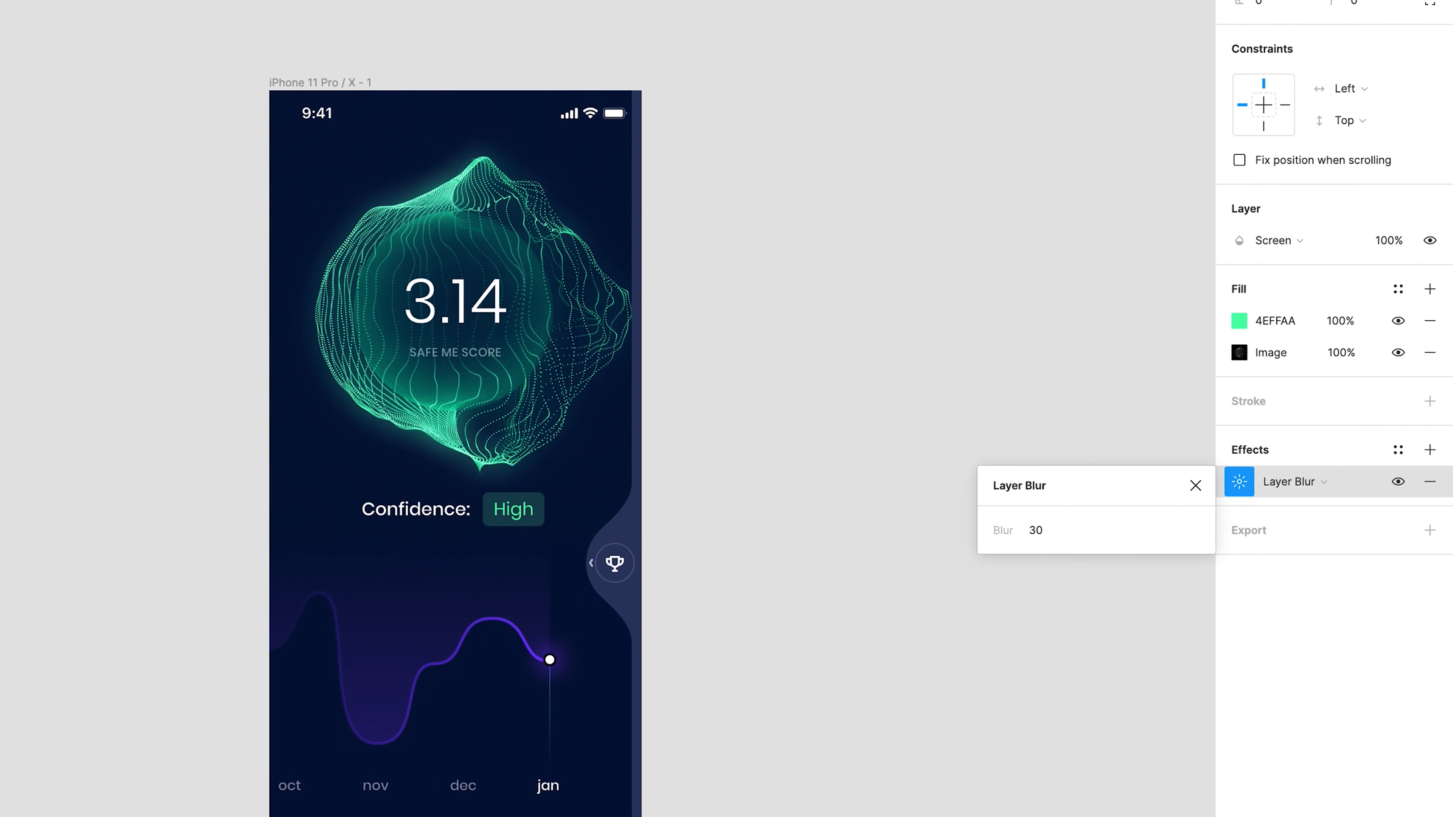
left_click(1350, 685)
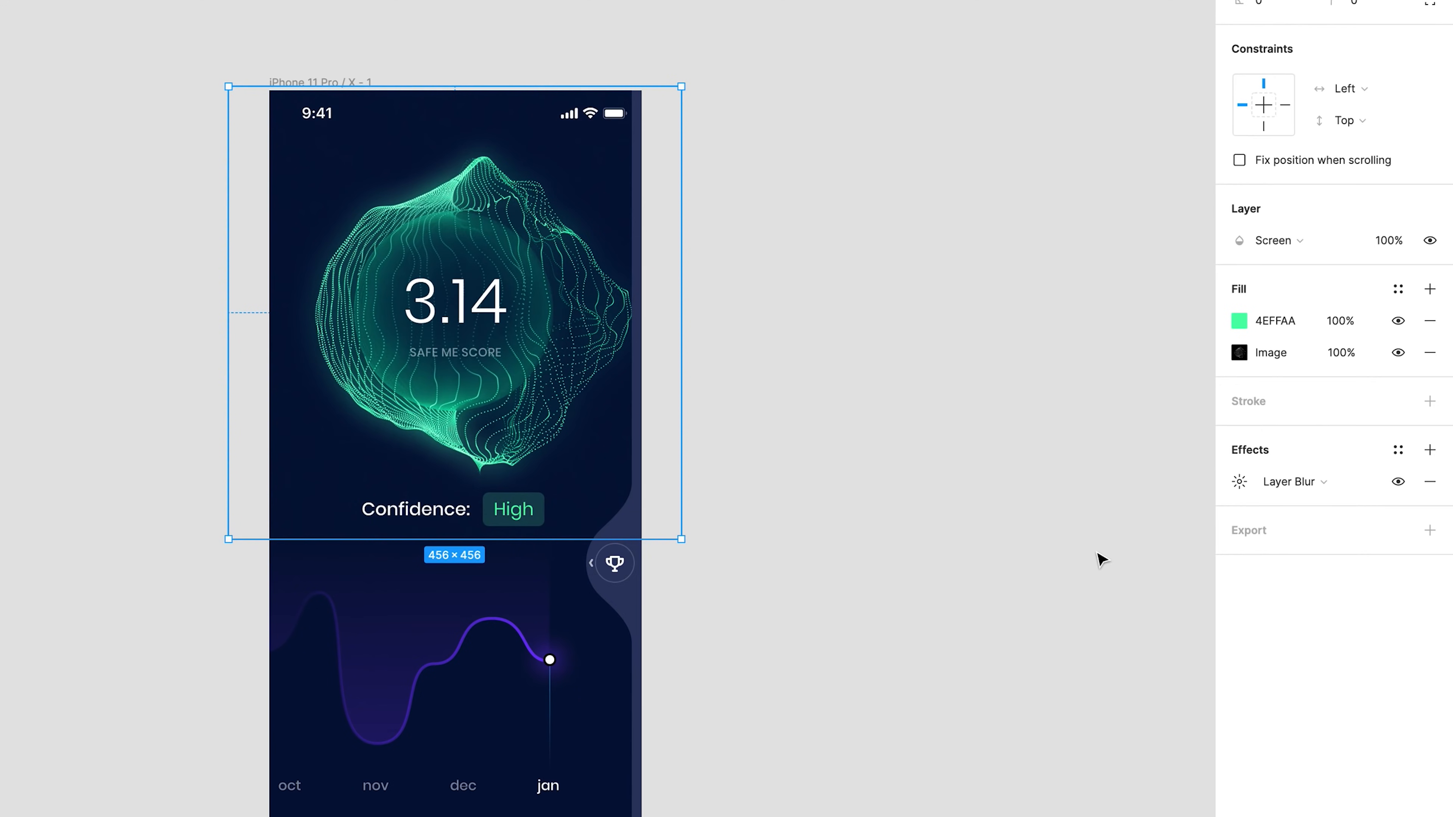
key("5")
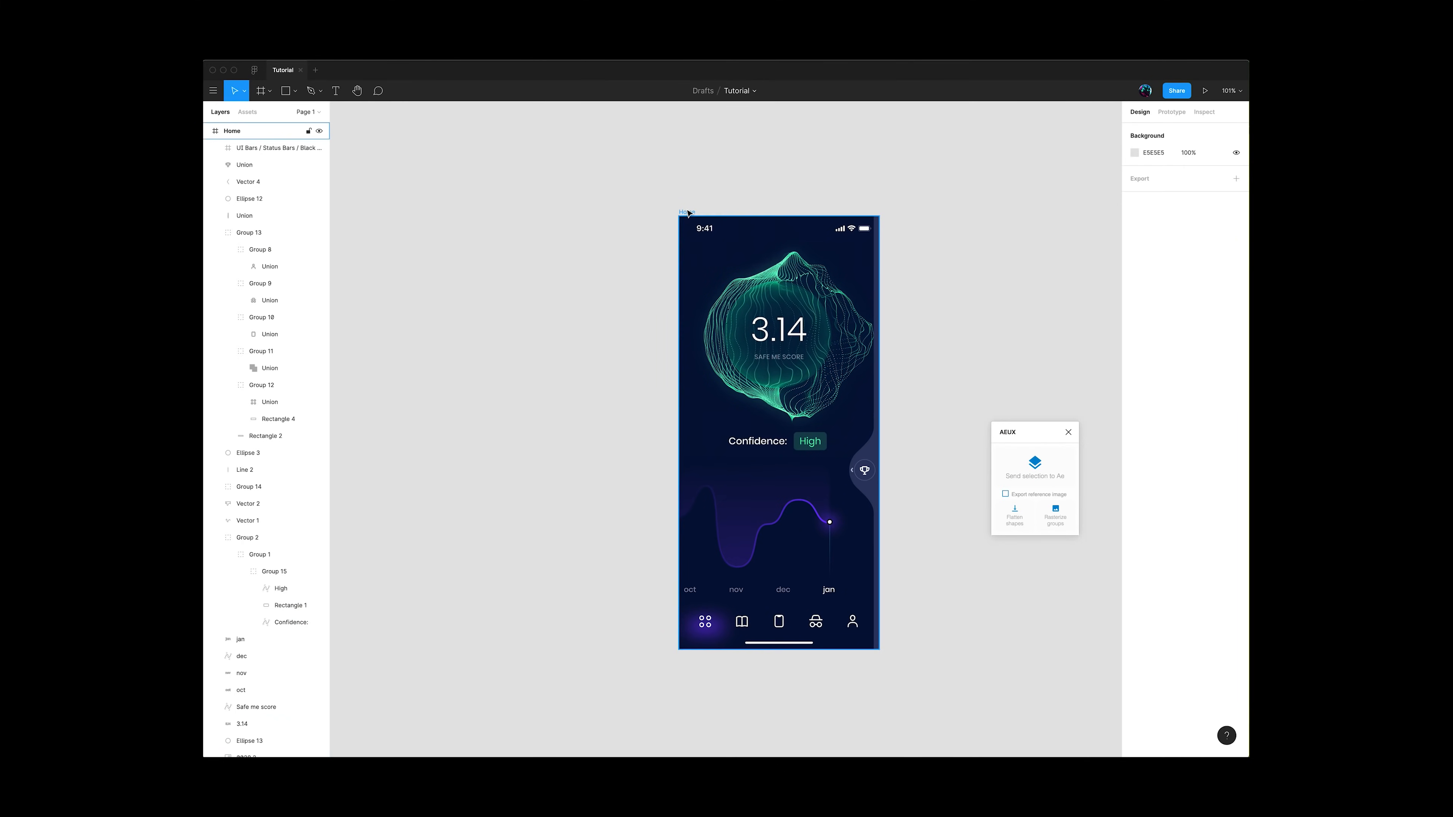
Send the Home frame through AEUX and build it as a new composition in After Effects.
left_click(686, 212)
left_click(1031, 465)
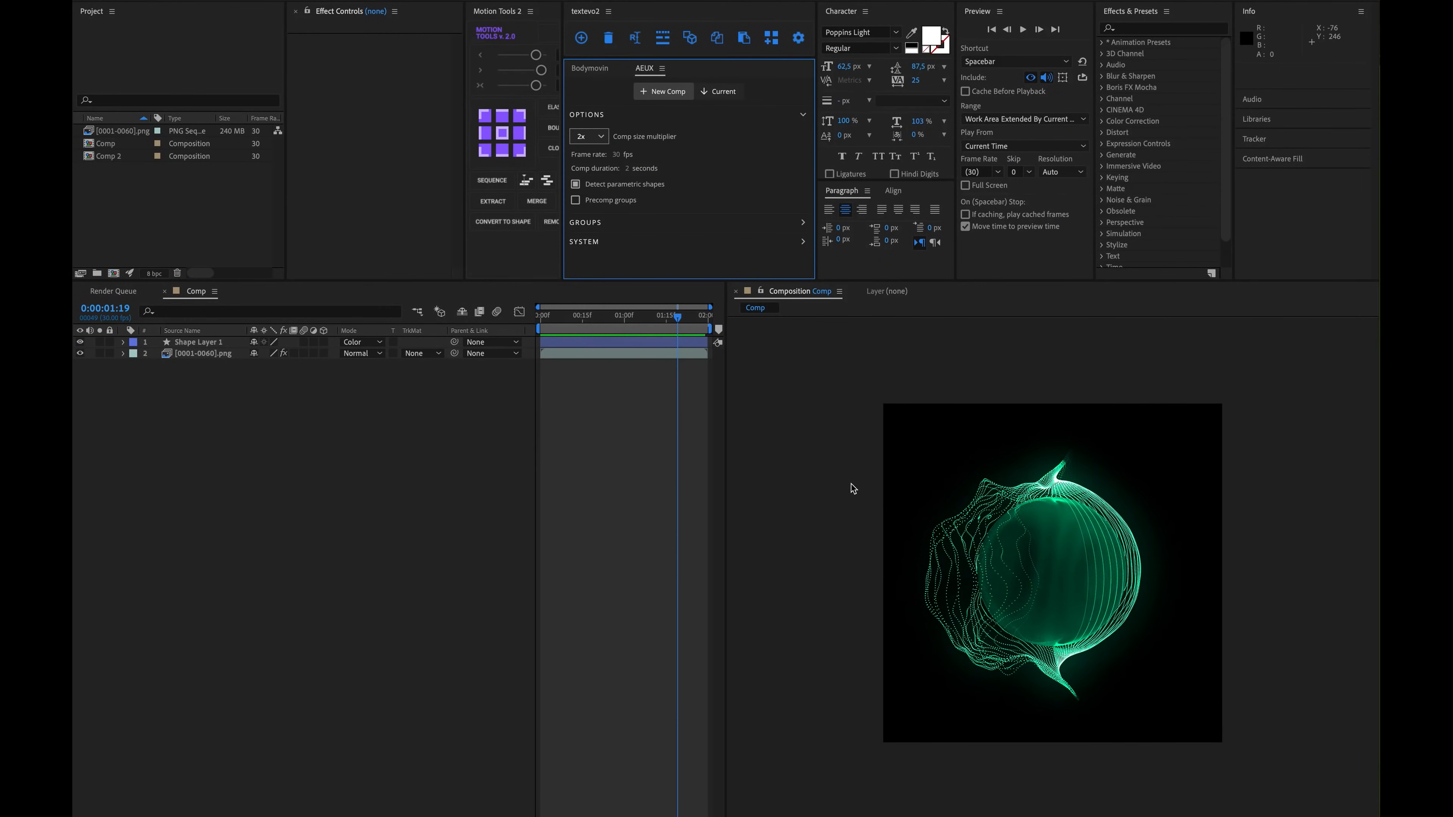
left_click(894, 135)
left_click(894, 137)
left_click(1114, 521)
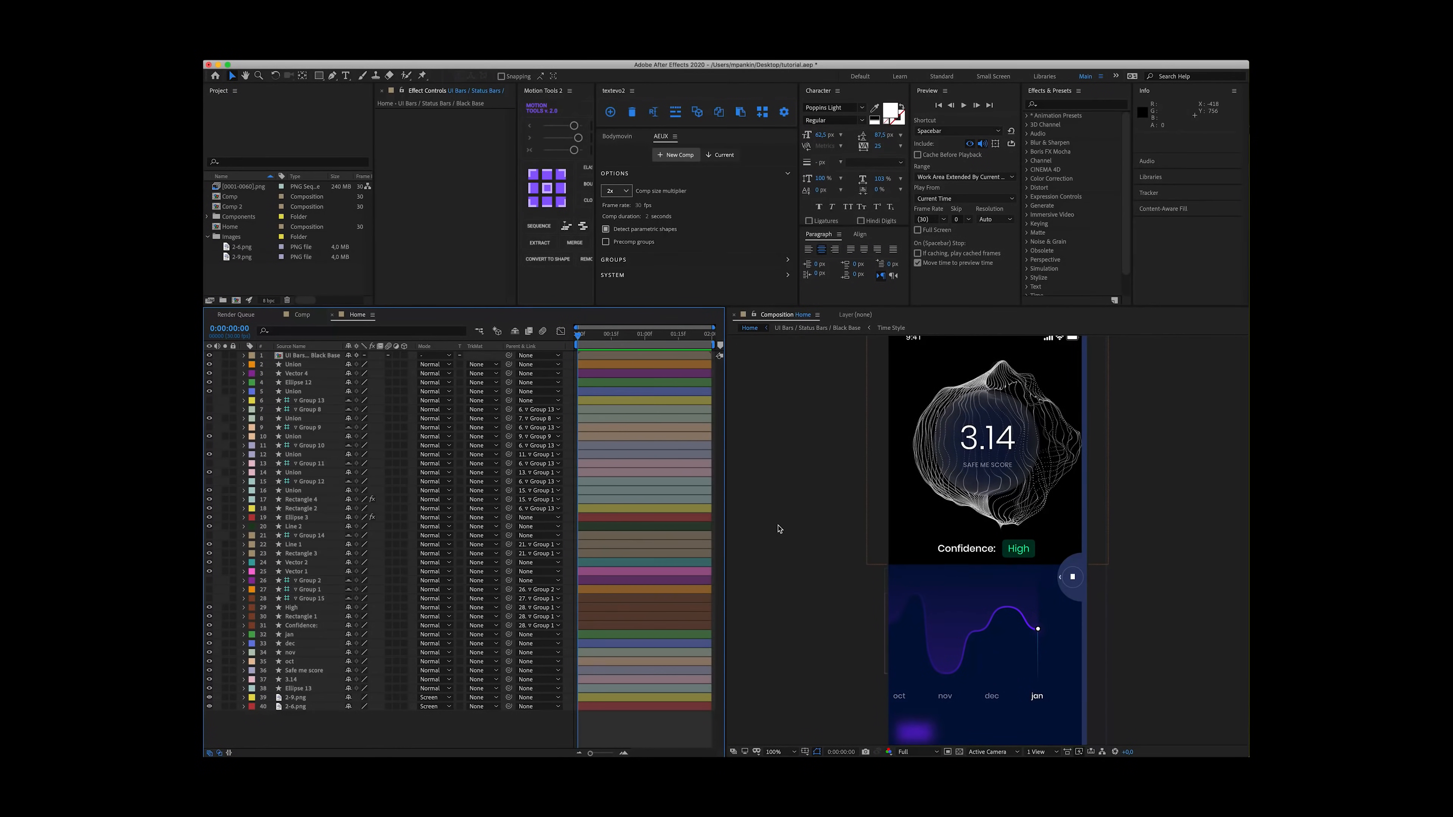
Create a 750 × 1624 px solid in the Figma frame's dark blue background colour and place it beneath all other Home layers.
left_click(369, 59)
mouse_move(400, 66)
left_click(537, 119)
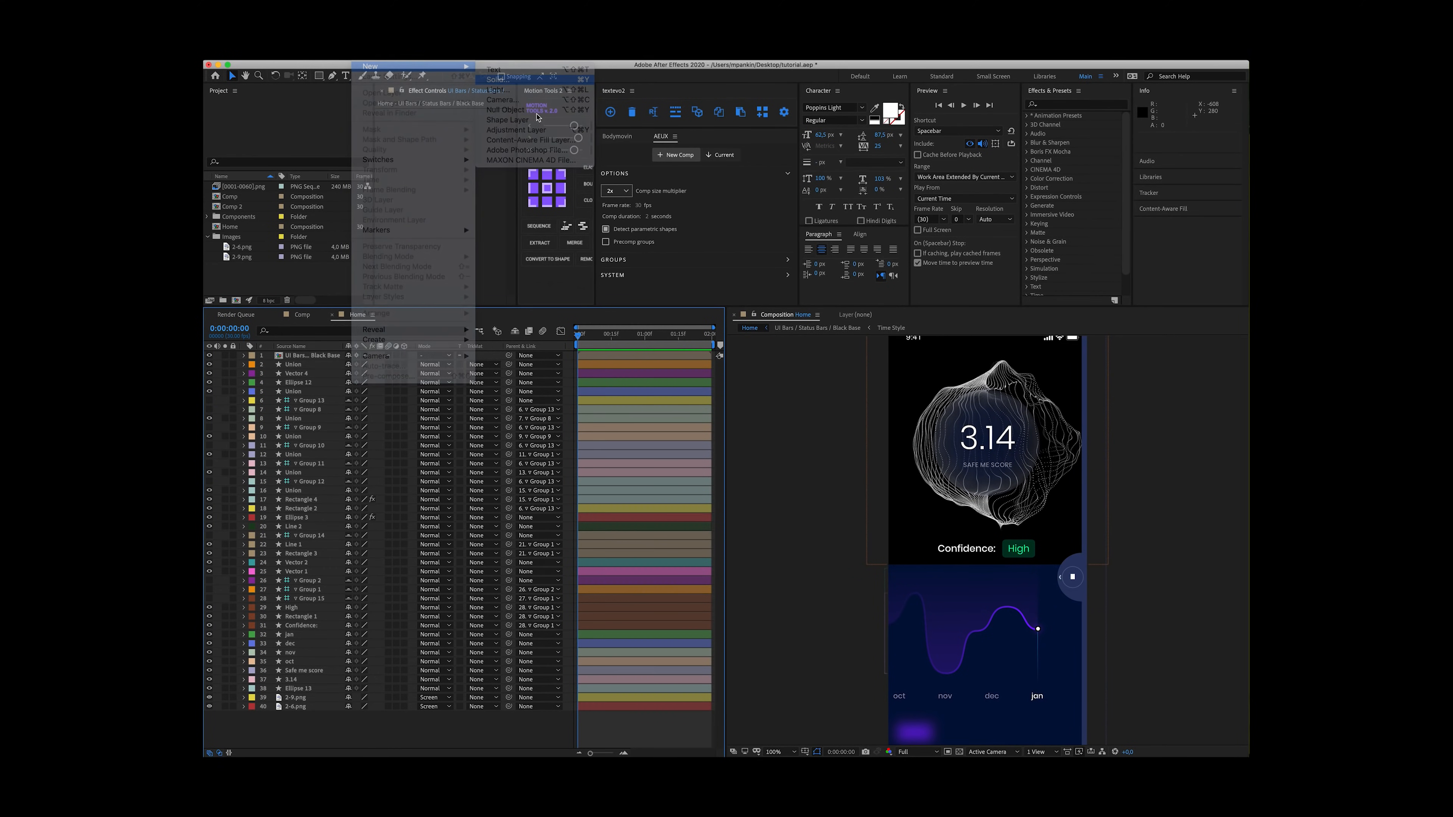
left_click(845, 483)
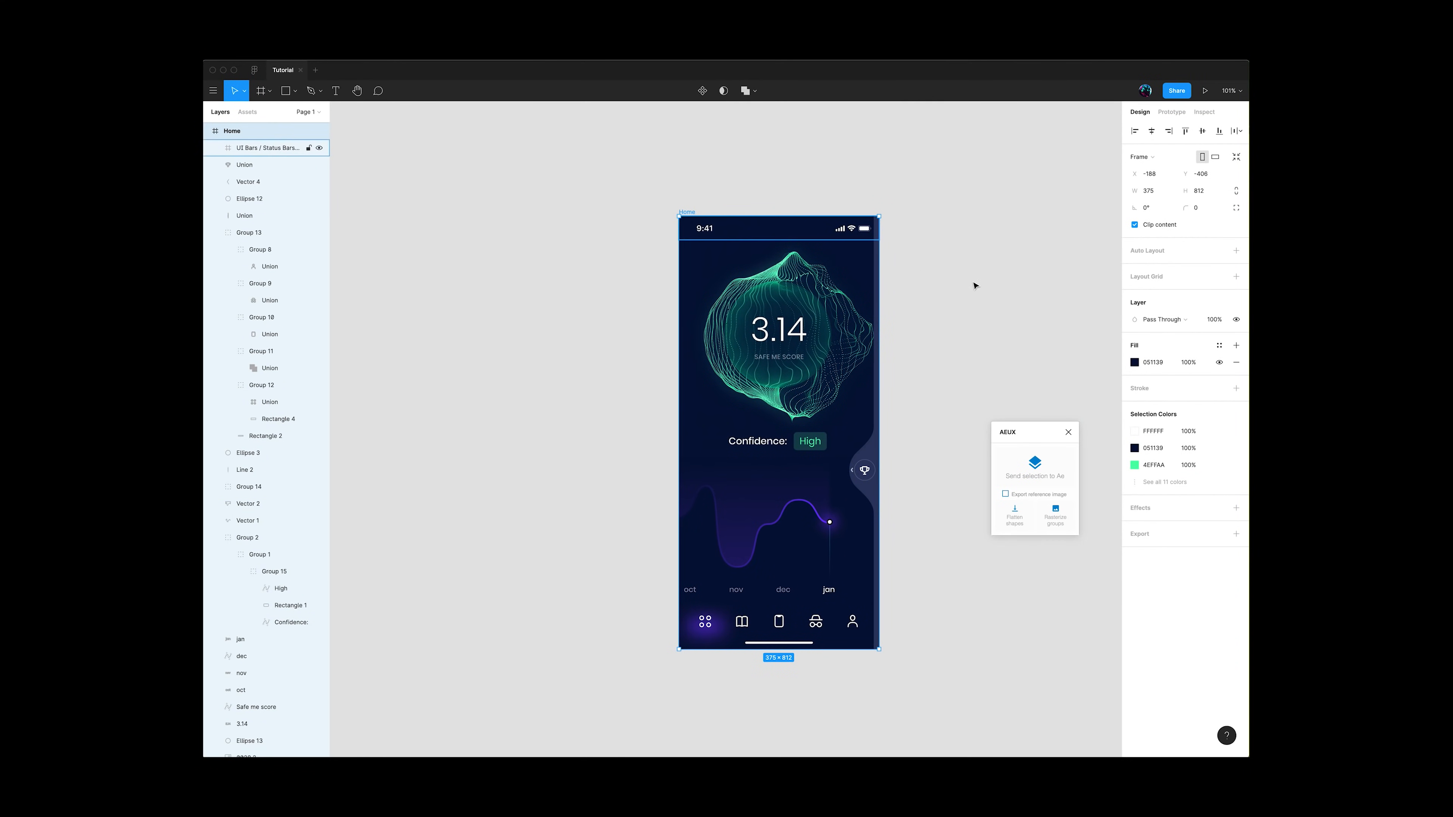
left_click(1015, 344)
key("super+Tab")
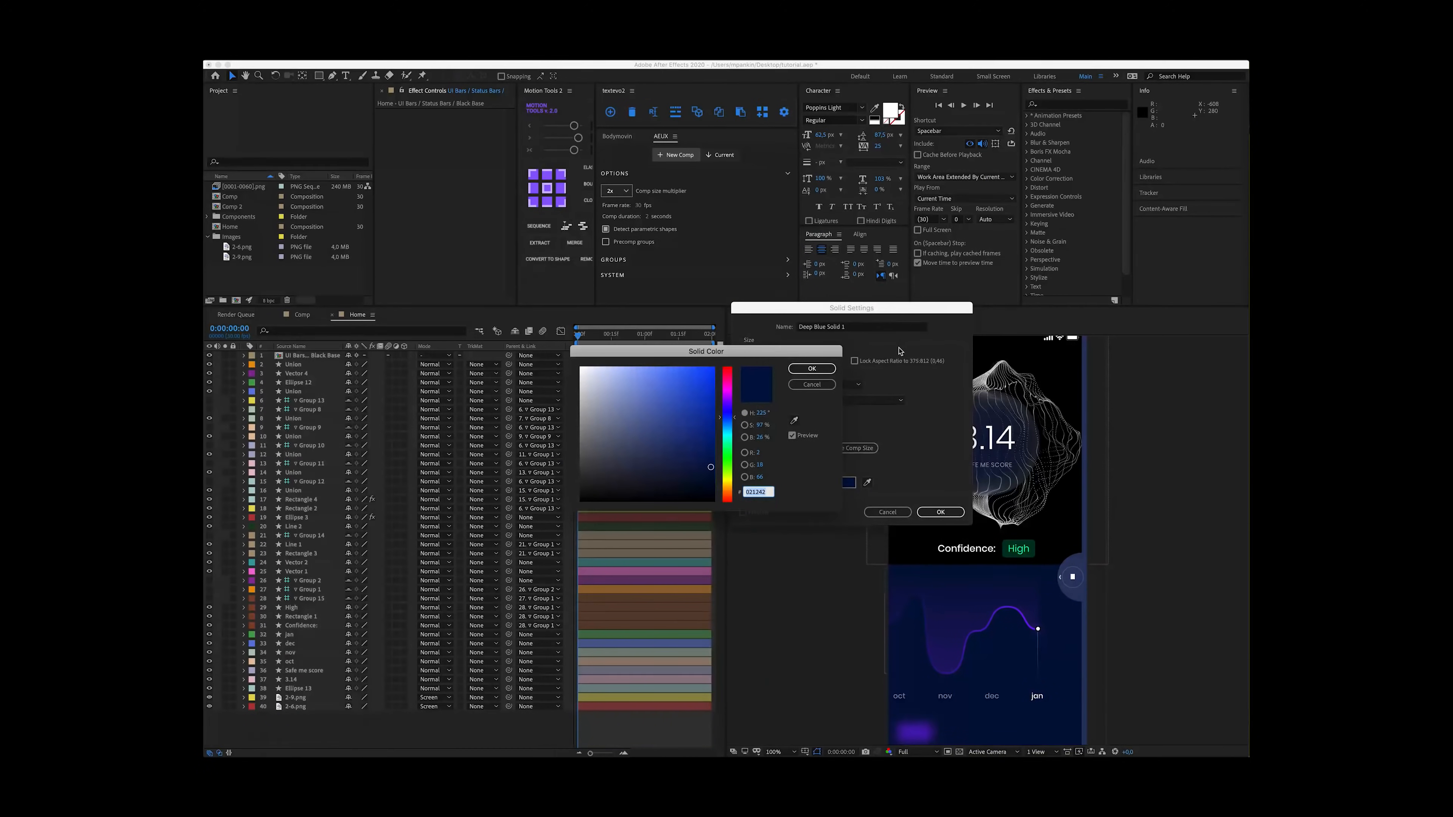
left_click(806, 368)
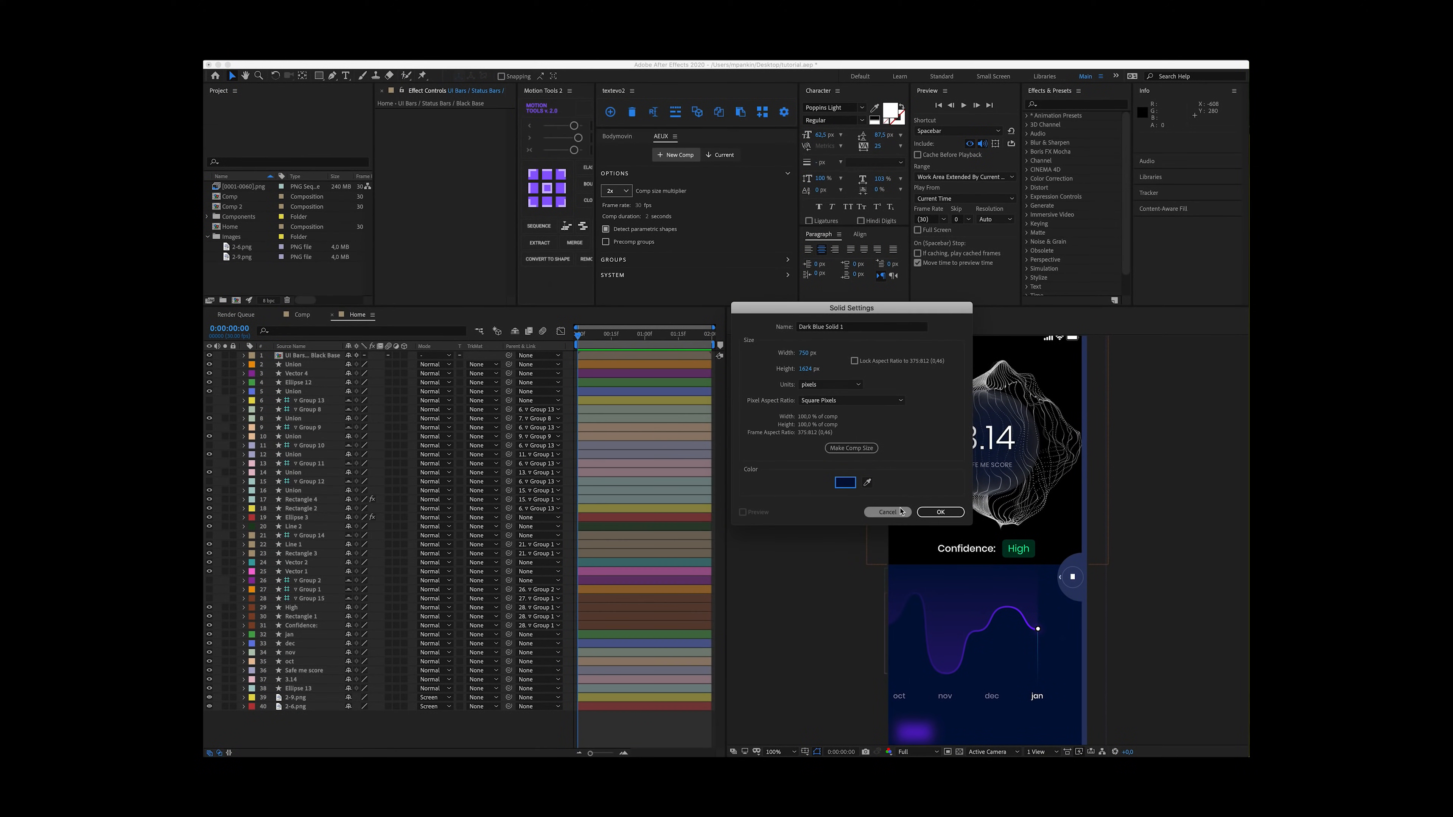
left_click(939, 513)
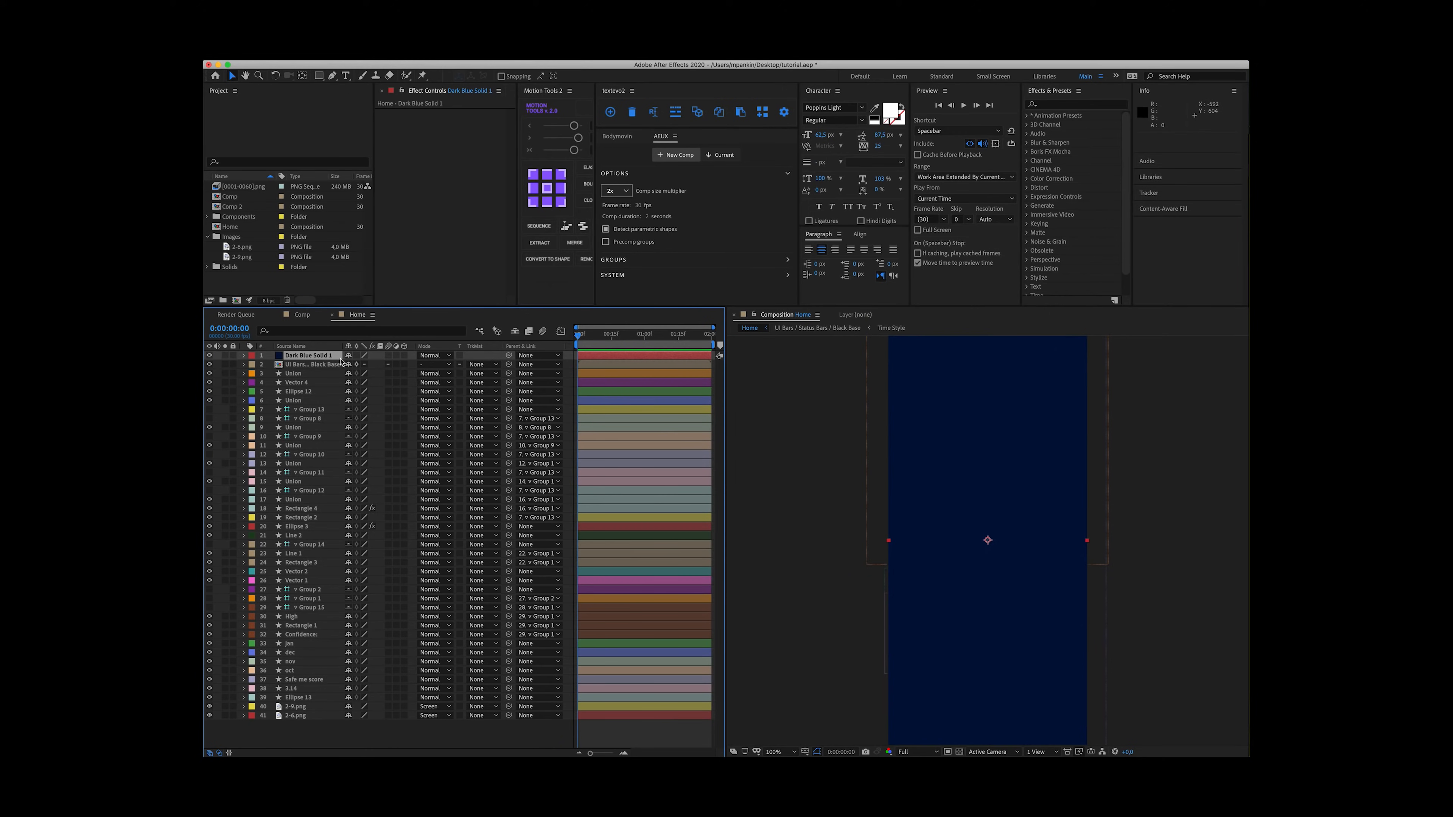
left_click_drag(340, 361, 300, 722)
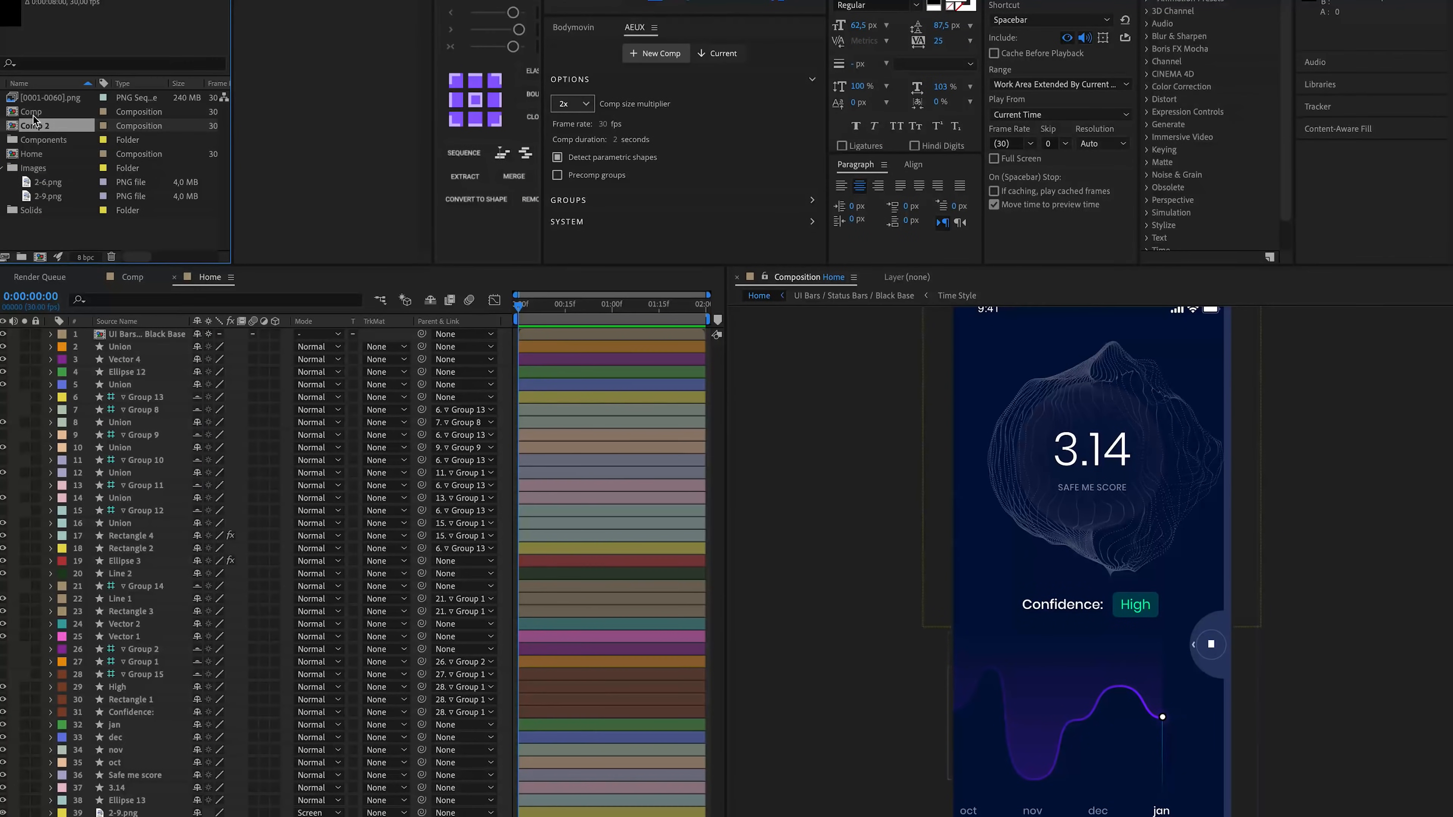
Add the particle sphere composition Comp to Home, centred over the score, and set its blending mode to Screen.
left_click_drag(229, 196, 986, 444)
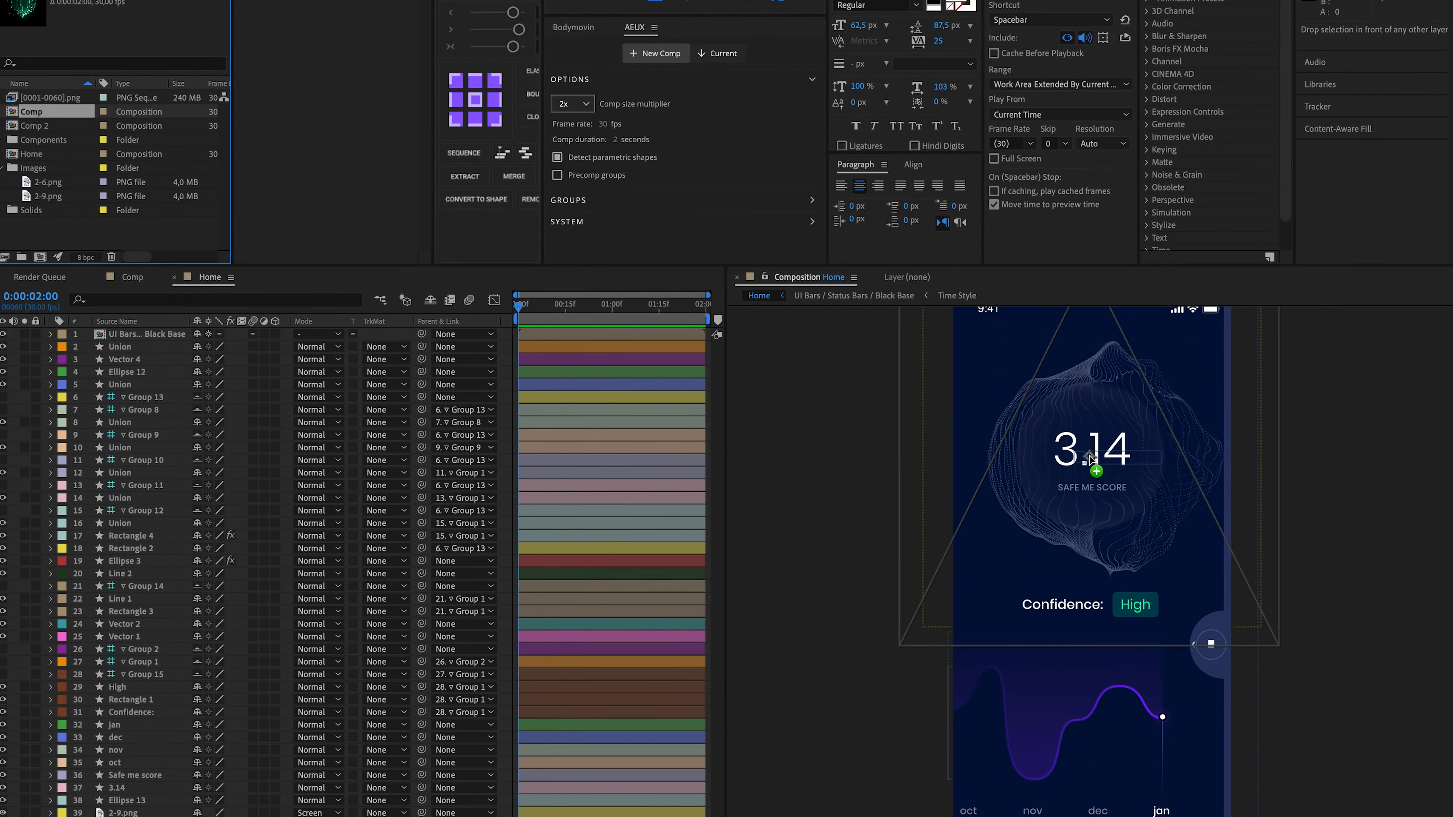
left_click_drag(1090, 458, 1091, 459)
left_click(318, 333)
left_click(321, 526)
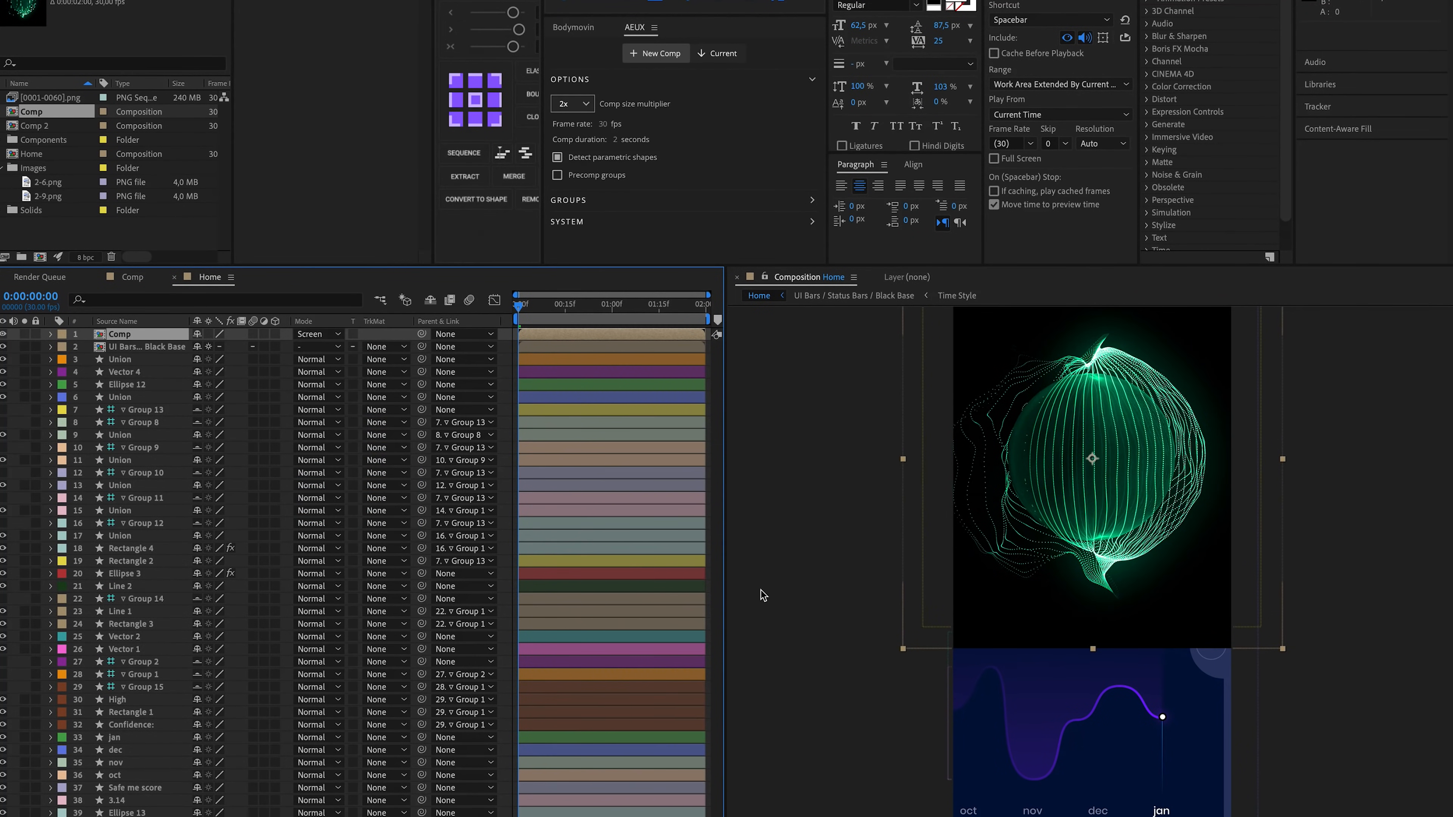
At frame 24, scale the Comp layer down slightly in proportion and align it with the still sphere image.
left_click_drag(518, 304, 594, 311)
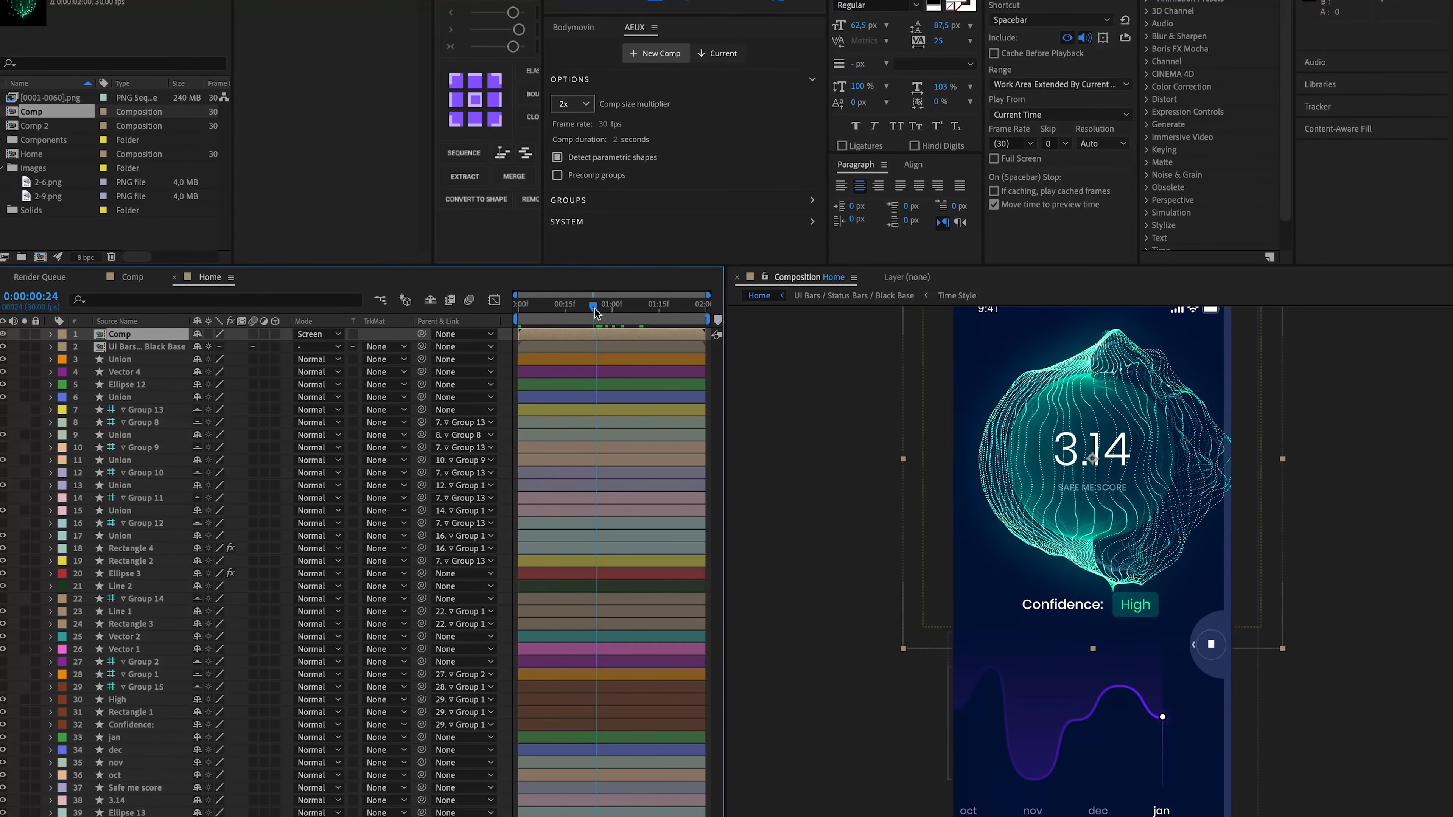
left_click_drag(1282, 649, 1265, 632, "shift")
left_click_drag(1177, 521, 1175, 524)
Move the Comp layer down the stack behind the score text and preview the animation.
left_click_drag(111, 333, 148, 815)
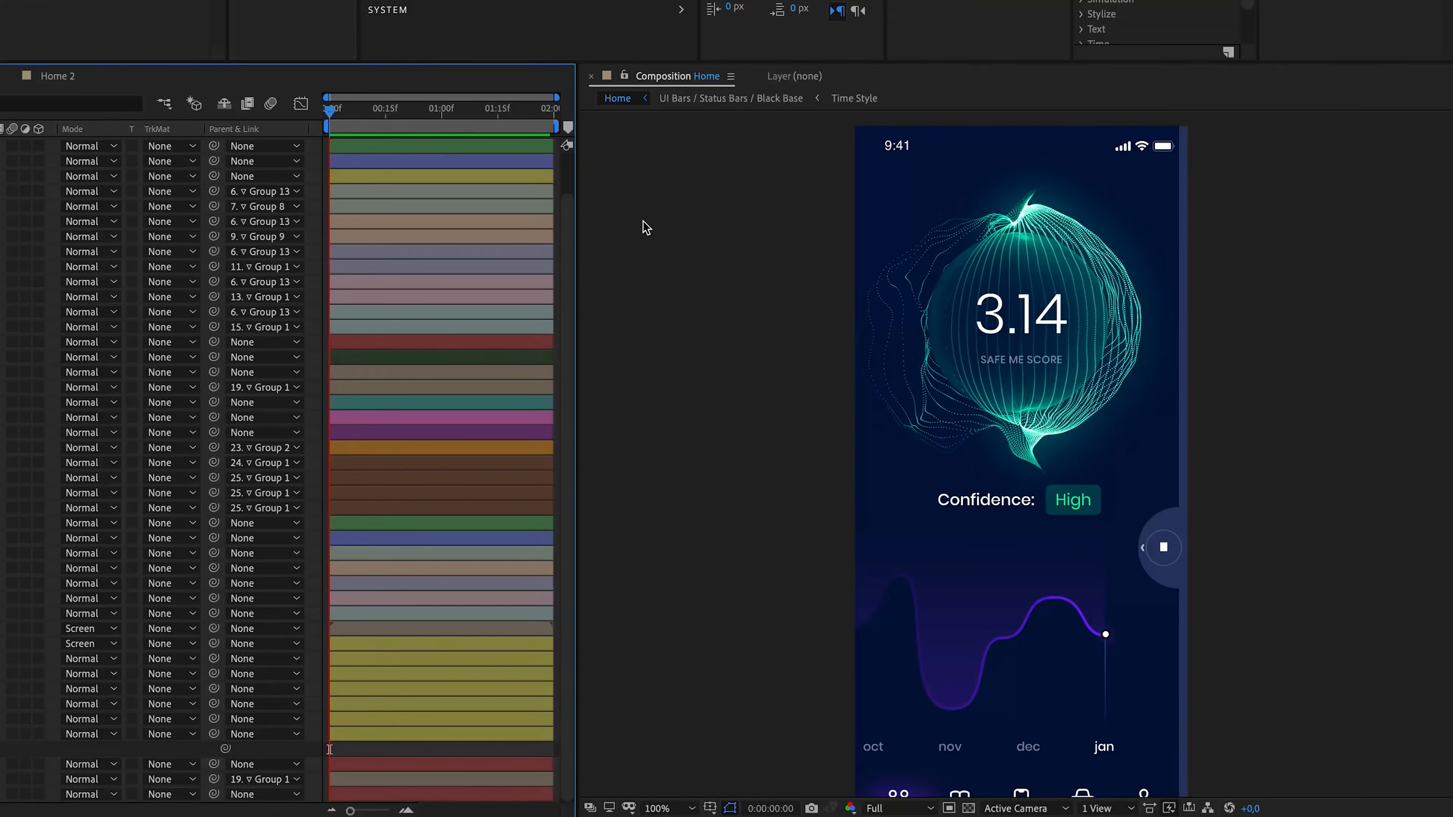
key("space")
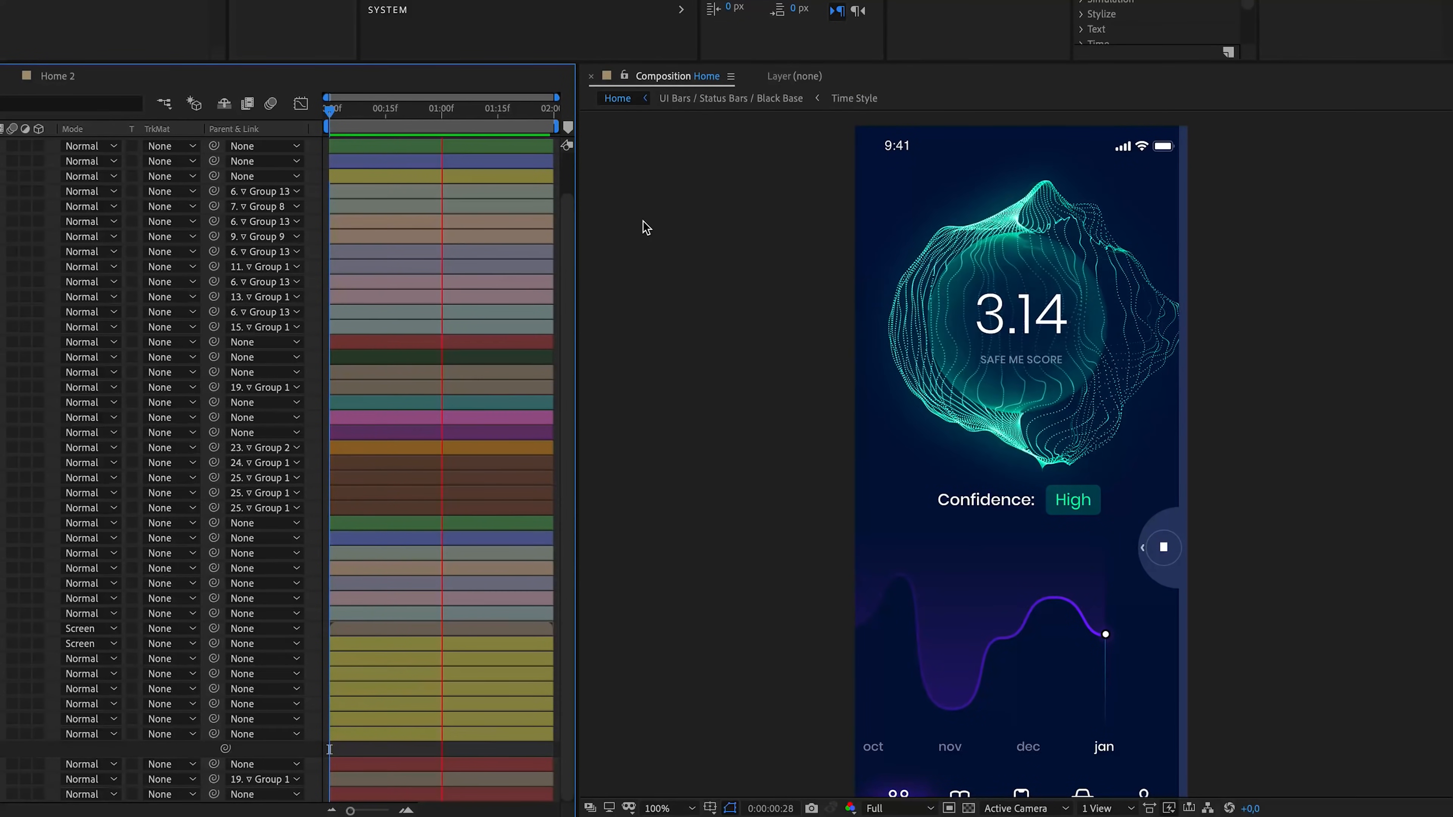